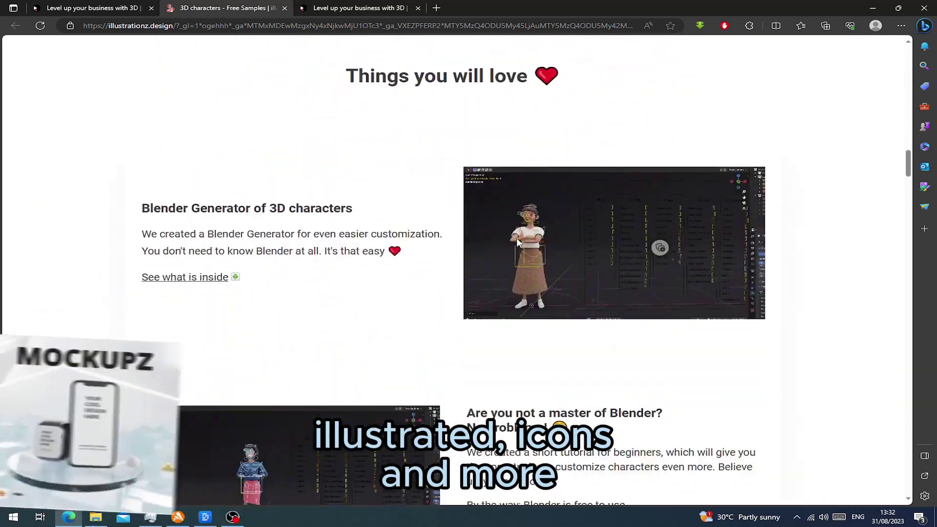
# Step: Examine the Illustrationz and Characterz pages for their 3D character libraries, customization options and showcased scenes
pyautogui.scroll(-20, 516, 238)
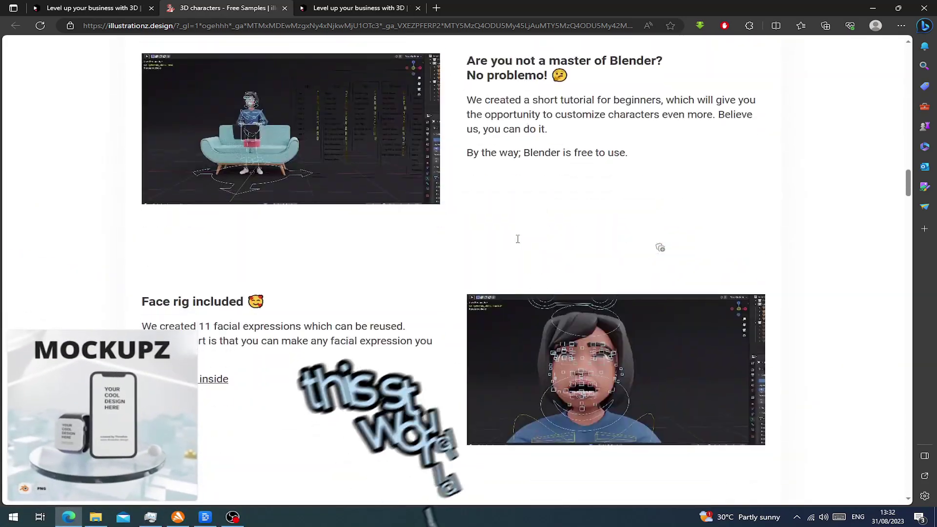
pyautogui.scroll(2, 518, 242)
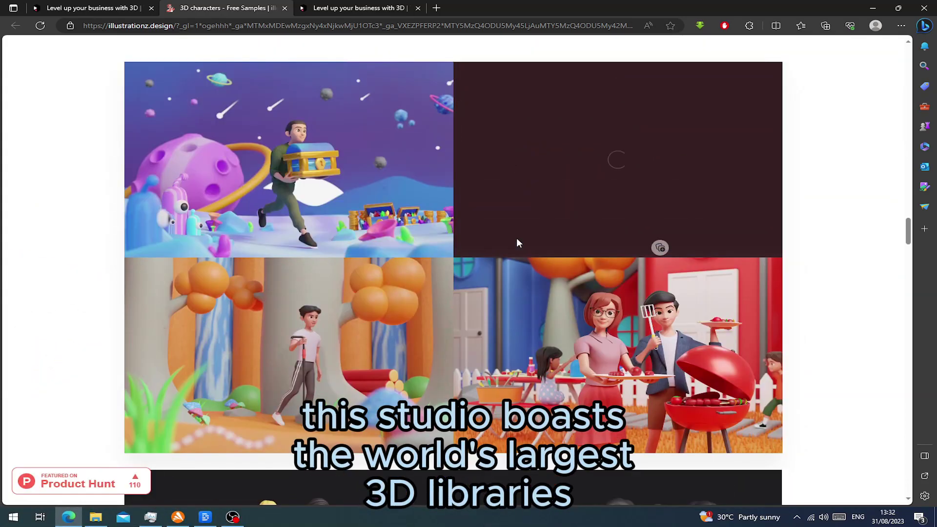
pyautogui.scroll(-4, 518, 243)
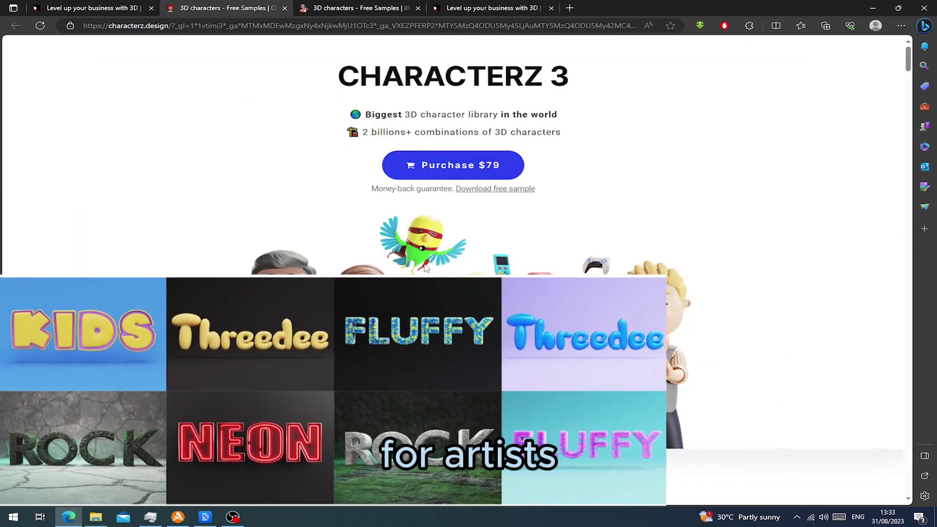
pyautogui.scroll(-15, 613, 420)
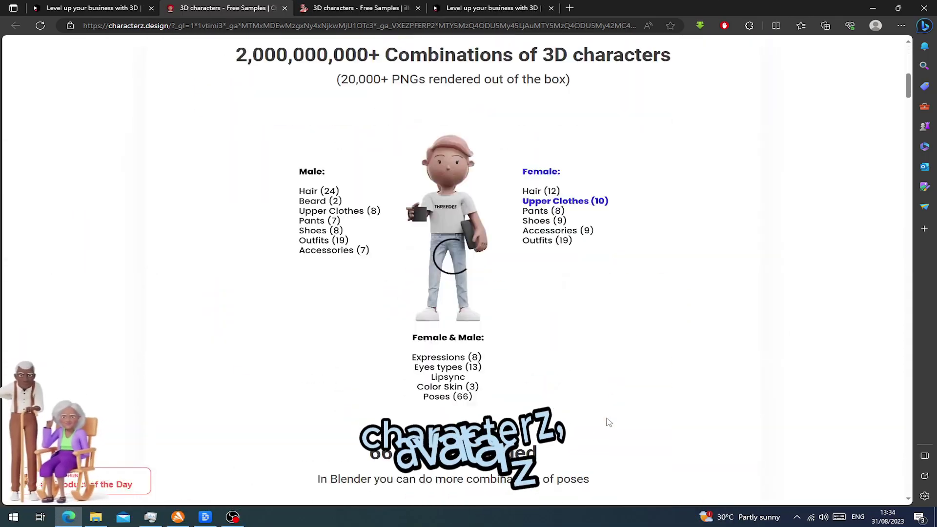
pyautogui.scroll(7, 566, 391)
pyautogui.scroll(-1, 590, 340)
pyautogui.scroll(2, 590, 340)
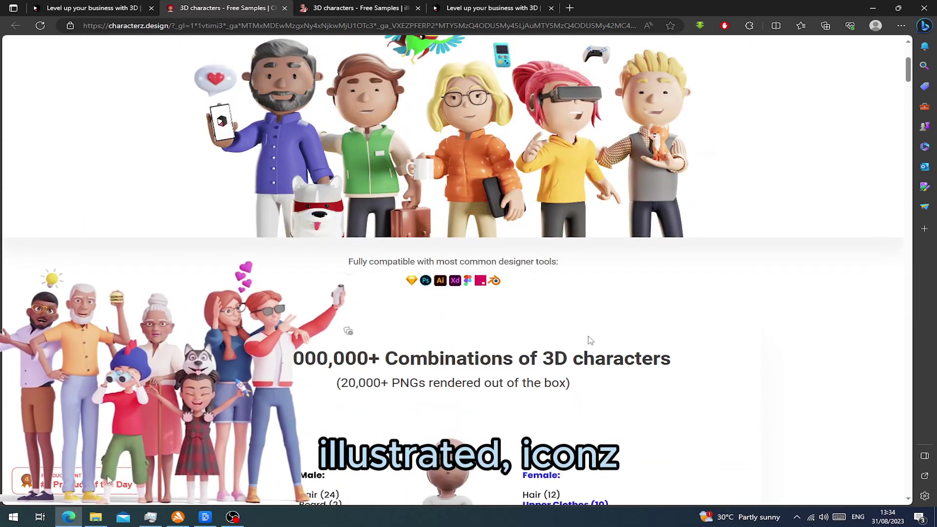
pyautogui.scroll(-12, 590, 340)
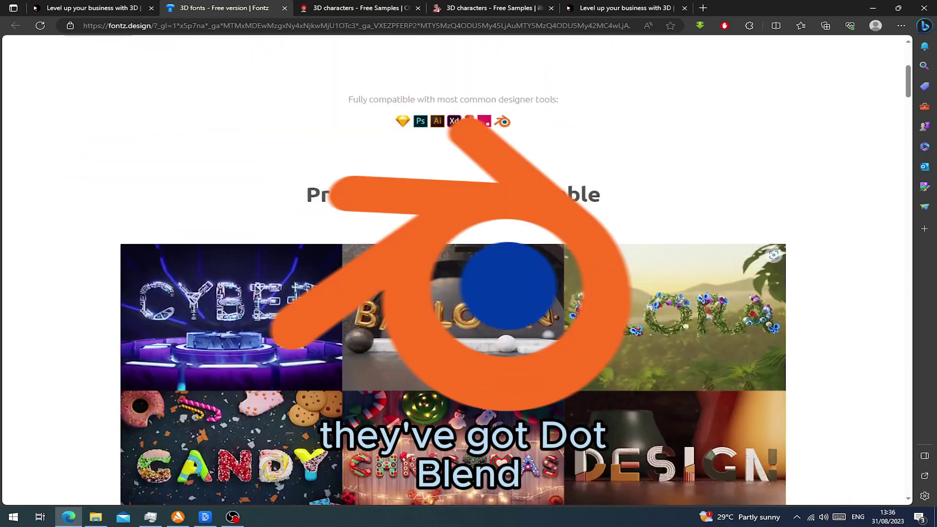
# Step: Examine the Fontz and Vehiclez pages for their 3D fonts, vehicle models, supported file formats and showcase
pyautogui.scroll(-5, 367, 435)
pyautogui.scroll(-10, 367, 435)
pyautogui.scroll(12, 367, 435)
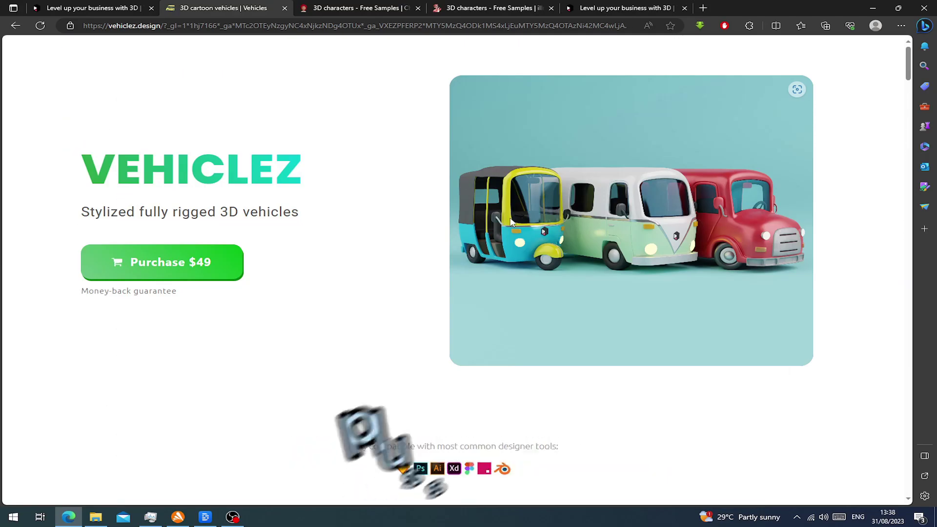
pyautogui.scroll(-7, 563, 261)
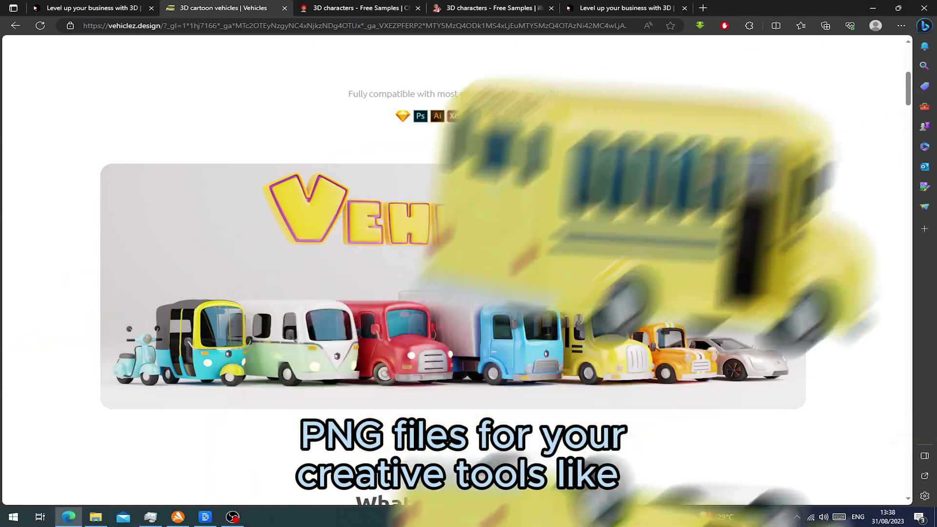
pyautogui.scroll(-18, 563, 265)
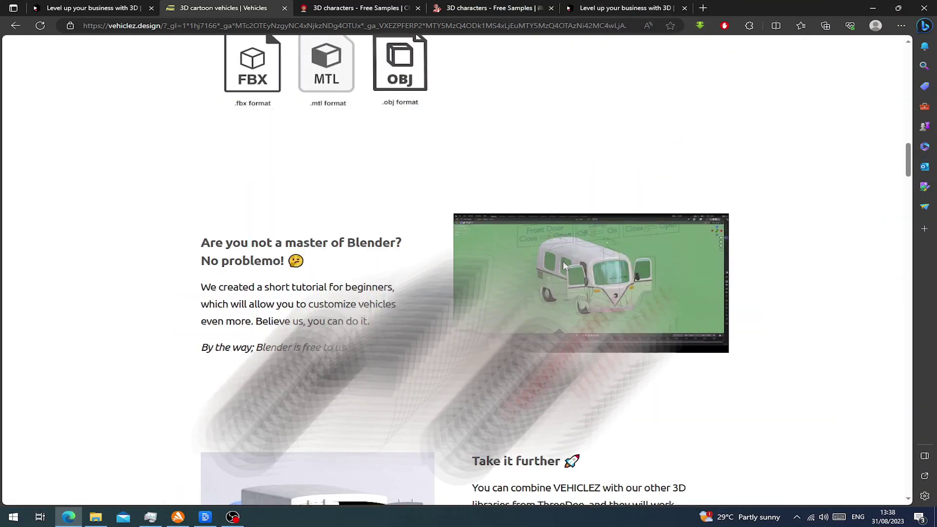
pyautogui.scroll(-11, 563, 265)
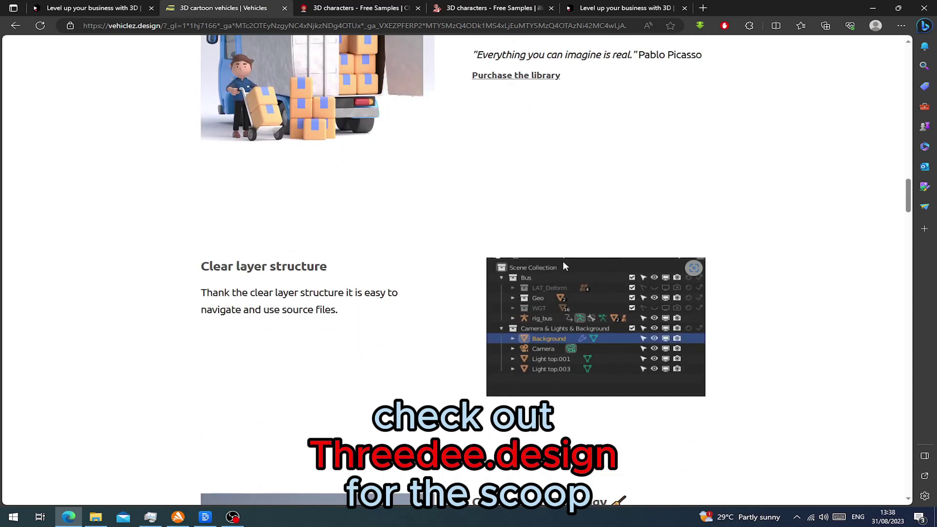
pyautogui.scroll(-16, 563, 262)
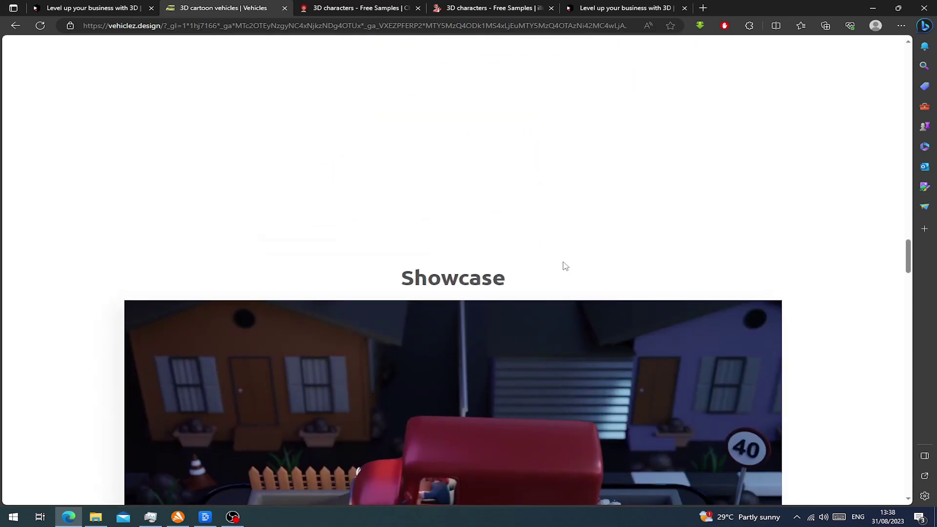
pyautogui.scroll(-8, 563, 262)
pyautogui.scroll(8, 563, 261)
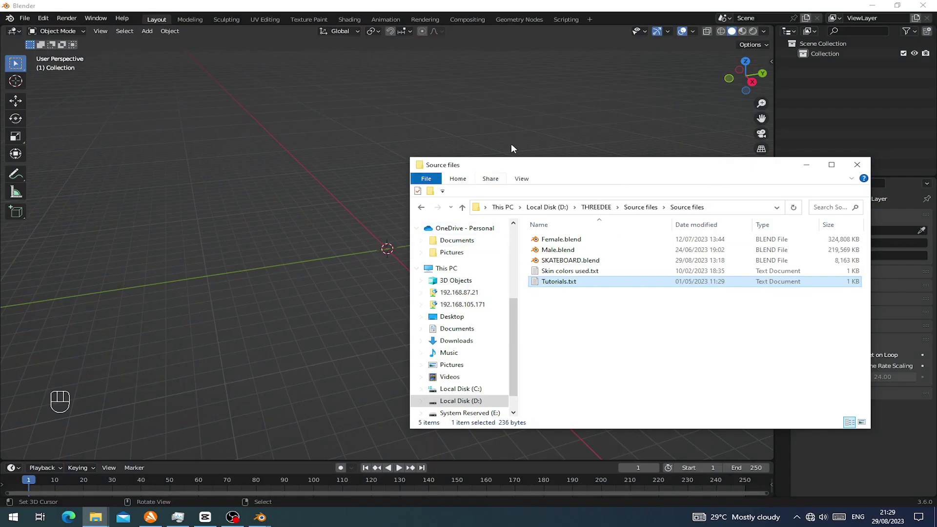
# Step: Open Male.blend from the Source files folder in Blender and allow its Python scripts to run
pyautogui.click(545, 251)
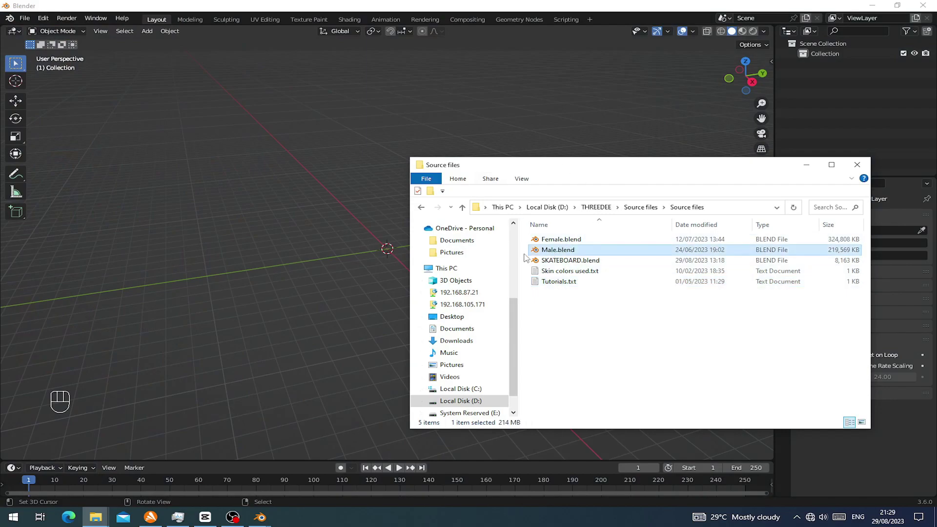
pyautogui.moveTo(592, 255); pyautogui.dragTo(286, 199)
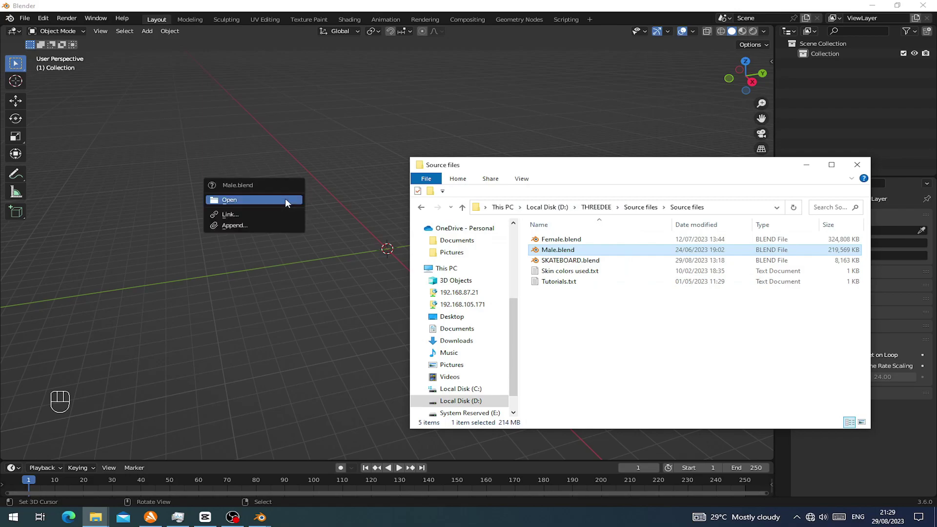
pyautogui.click(249, 201)
pyautogui.click(491, 275)
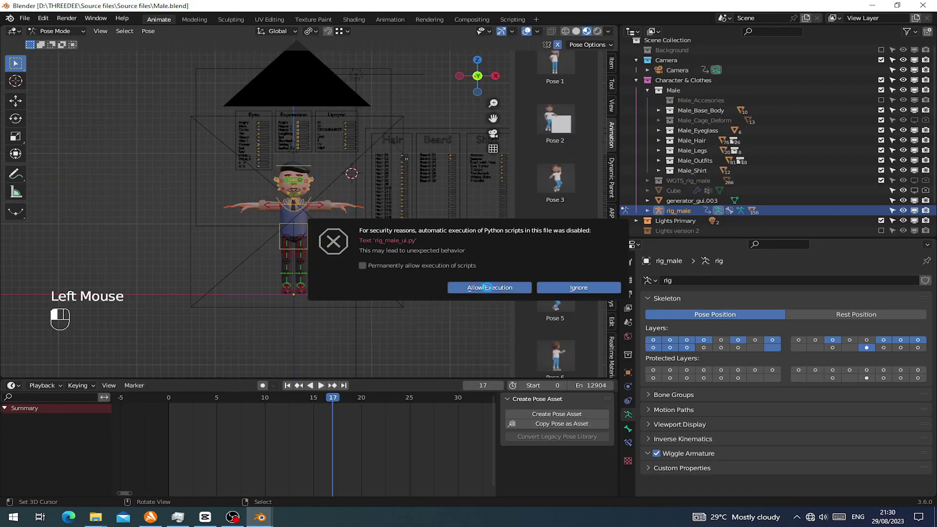
pyautogui.click(484, 288)
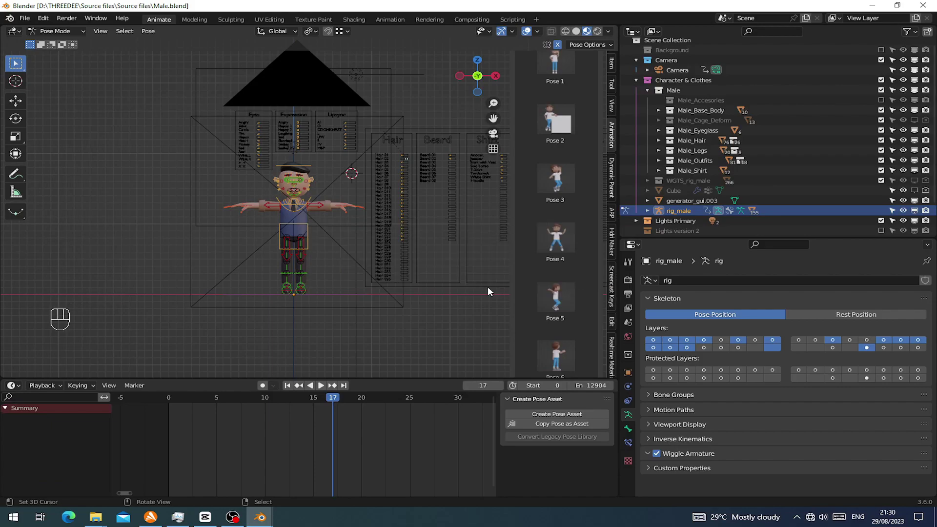
# Step: Try moving the character's left hand control to test how smoothly the rig responds
pyautogui.moveTo(397, 197); pyautogui.dragTo(290, 206, button='middle')
pyautogui.scroll(-2, 286, 195)
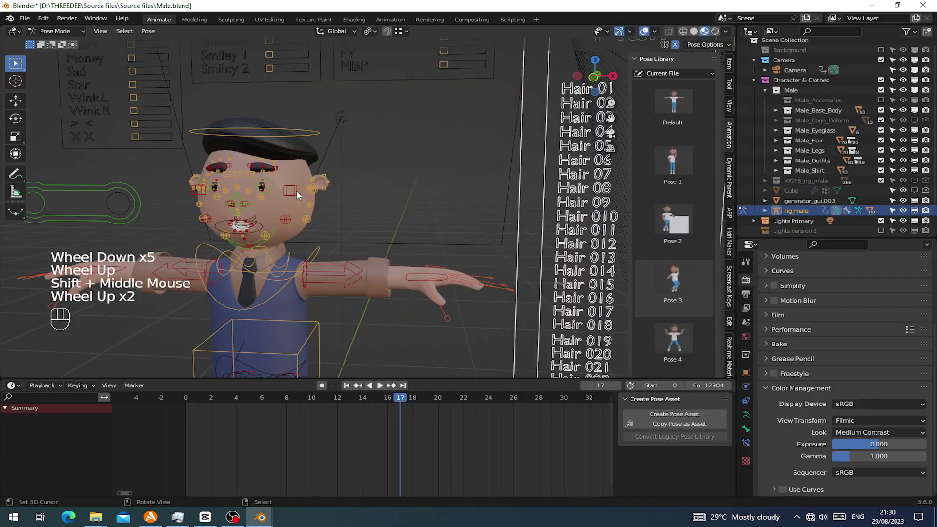
pyautogui.rightClick(283, 216)
pyautogui.rightClick(291, 226)
pyautogui.scroll(-1, 291, 226)
pyautogui.rightClick(411, 270)
pyautogui.scroll(-2, 411, 280)
pyautogui.moveTo(411, 279); pyautogui.dragTo(437, 265, button='middle')
pyautogui.press('g')
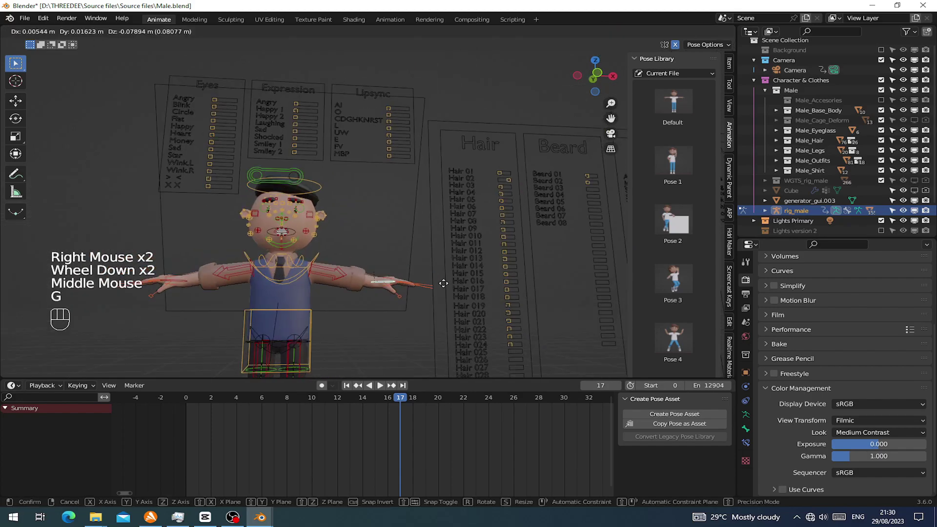
pyautogui.rightClick(483, 273)
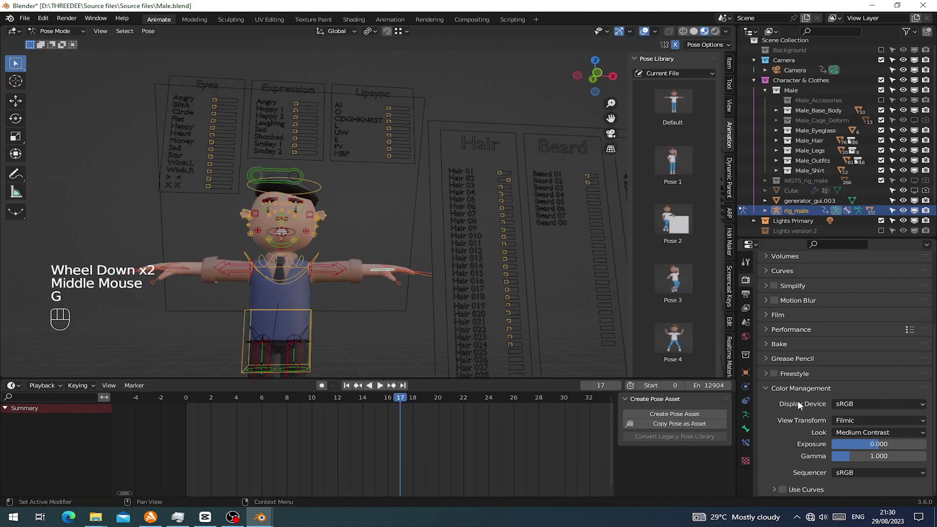
# Step: Enable Simplify in the scene's render settings with a viewport maximum subdivision of 0
pyautogui.click(745, 374)
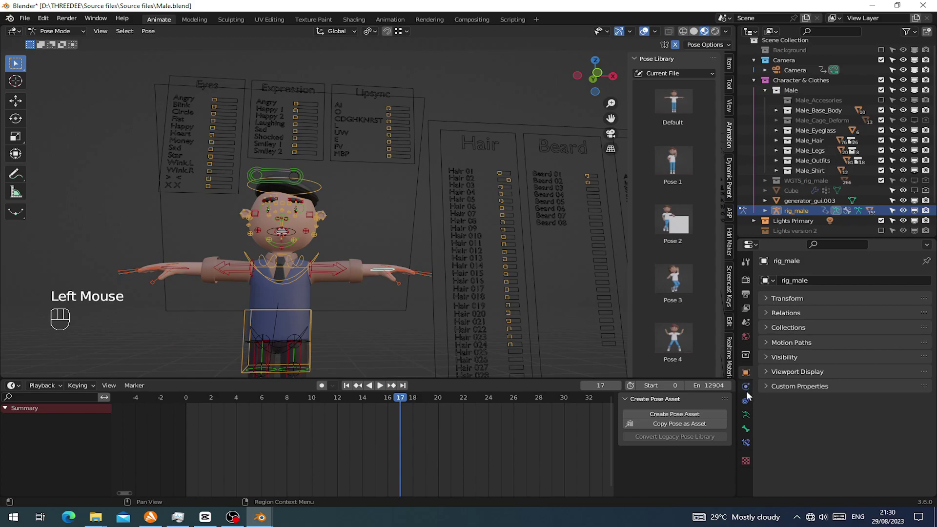
pyautogui.click(745, 280)
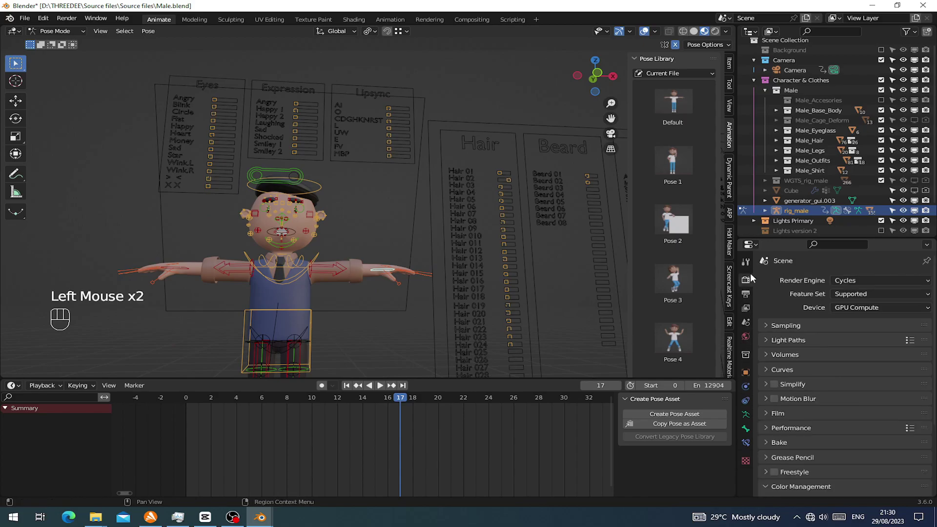
pyautogui.scroll(-2, 800, 405)
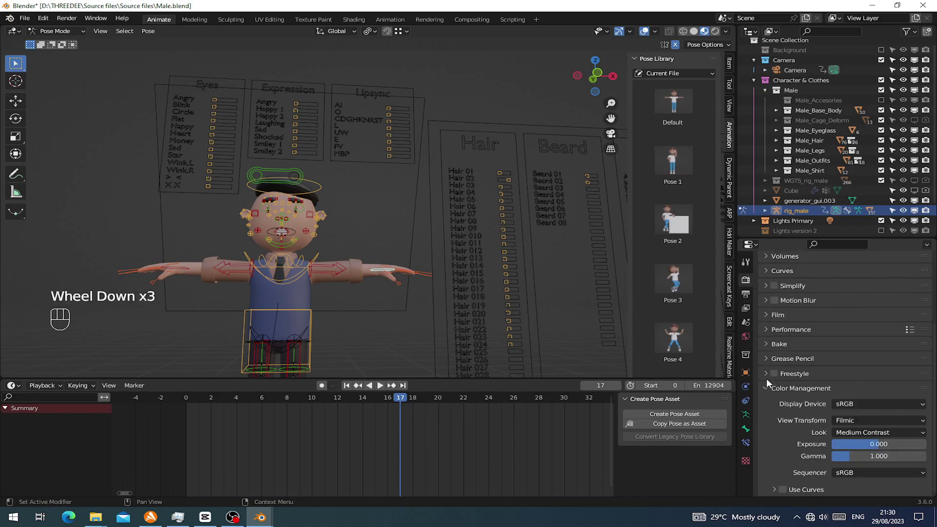
pyautogui.click(771, 286)
pyautogui.click(774, 286)
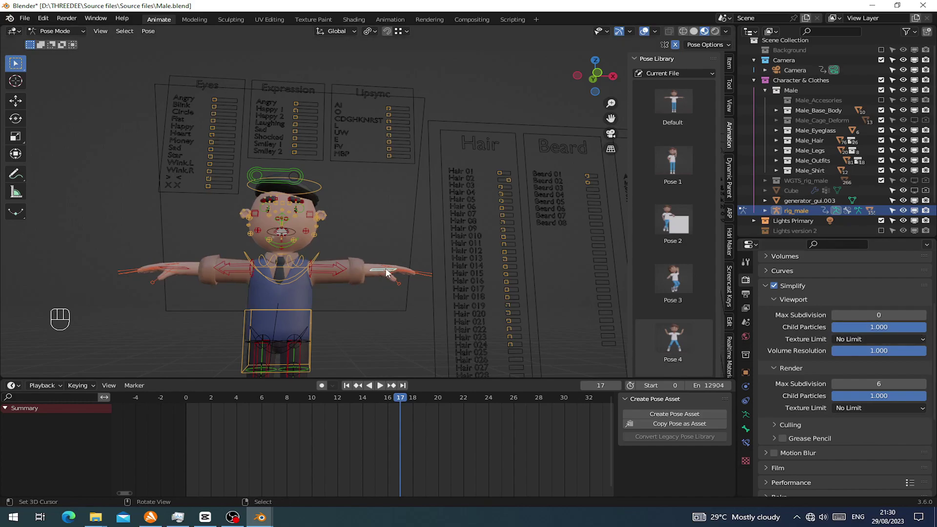
# Step: Try moving the left hand control again with Simplify enabled
pyautogui.moveTo(385, 272); pyautogui.dragTo(381, 273, button='middle')
pyautogui.press('g')
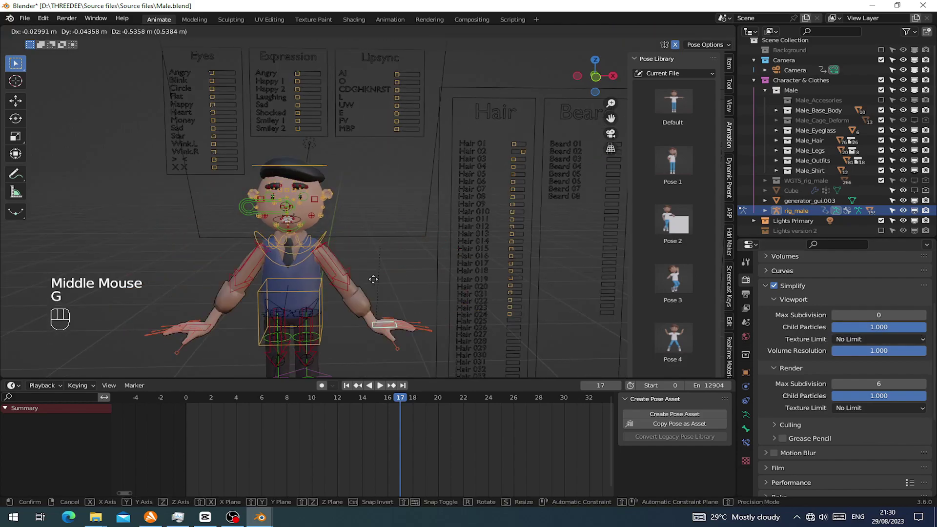
pyautogui.press('Escape')
# Step: Split the 3D viewport in two, making the narrower one a clean character view without sidebar or overlays
pyautogui.moveTo(3, 25); pyautogui.dragTo(306, 85)
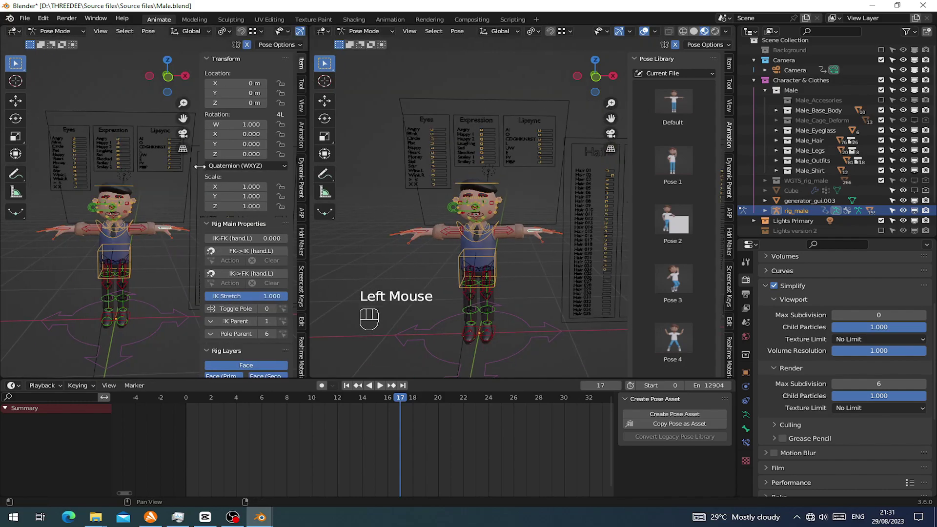
pyautogui.moveTo(199, 166); pyautogui.dragTo(305, 167)
pyautogui.scroll(-2, 146, 31)
pyautogui.click(235, 30)
pyautogui.scroll(2, 148, 215)
pyautogui.keyDown('shift'); pyautogui.moveTo(148, 216); pyautogui.dragTo(186, 195, button='middle'); pyautogui.keyUp('shift')
pyautogui.scroll(1, 185, 195)
pyautogui.moveTo(185, 195)
pyautogui.keyDown('shift'); pyautogui.mouseDown(button='middle')
pyautogui.moveTo(220, 173)
pyautogui.moveTo(190, 183)
pyautogui.mouseUp(button='middle'); pyautogui.keyUp('shift')
pyautogui.scroll(1, 221, 173)
pyautogui.scroll(-2, 190, 183)
pyautogui.keyDown('shift'); pyautogui.moveTo(561, 206); pyautogui.dragTo(463, 205, button='middle'); pyautogui.keyUp('shift')
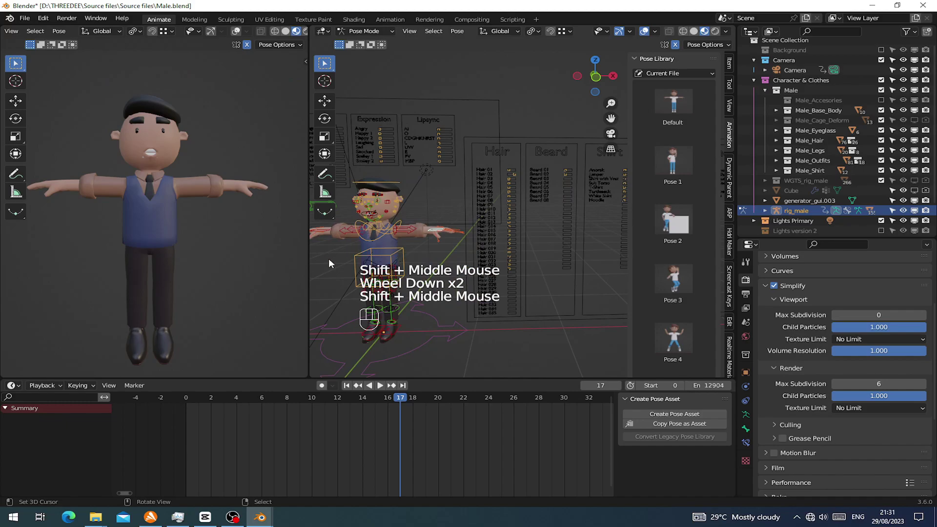
pyautogui.moveTo(306, 260); pyautogui.dragTo(251, 261)
# Step: Switch off the Hair 02 control on the rig's Hair board to remove the character's cap
pyautogui.keyDown('shift'); pyautogui.moveTo(445, 209); pyautogui.dragTo(463, 207, button='middle'); pyautogui.keyUp('shift')
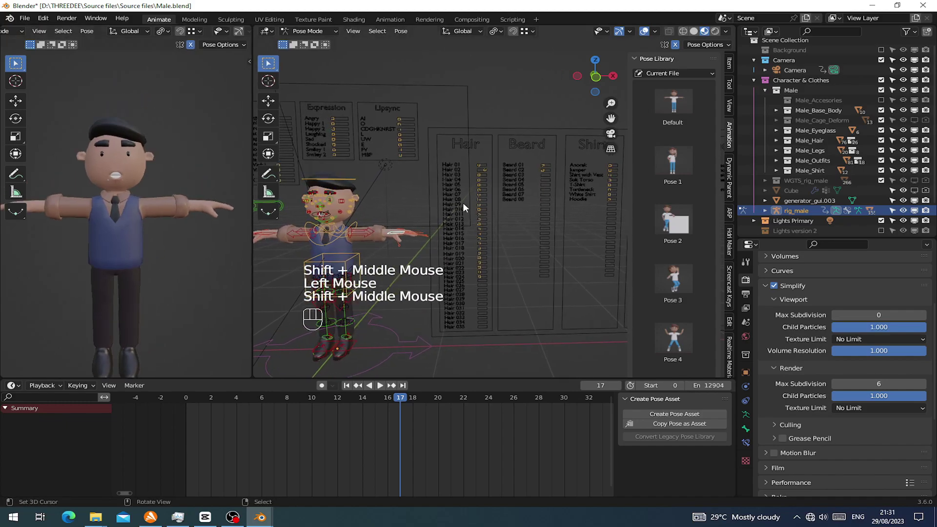
pyautogui.scroll(2, 505, 167)
pyautogui.keyDown('shift'); pyautogui.moveTo(487, 158); pyautogui.dragTo(442, 230, button='middle'); pyautogui.keyUp('shift')
pyautogui.scroll(2, 435, 165)
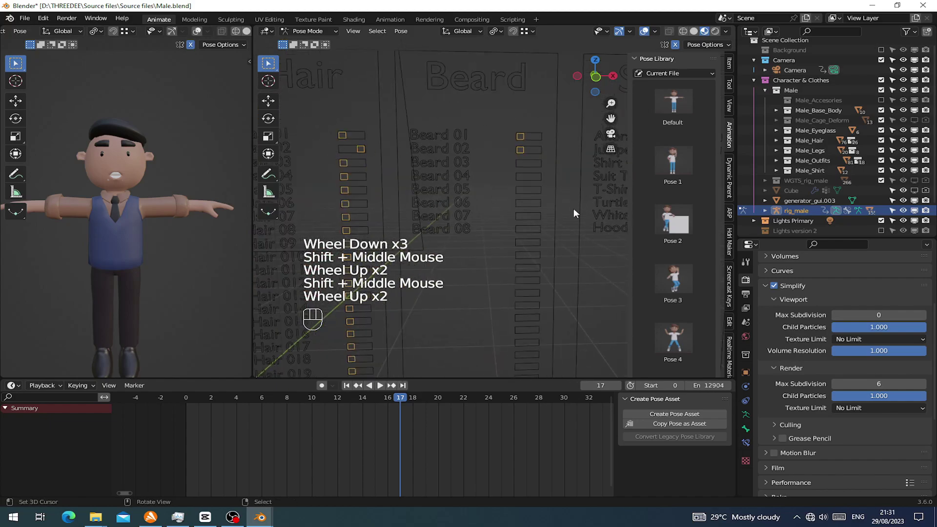
pyautogui.scroll(-1, 384, 170)
pyautogui.rightClick(385, 159)
pyautogui.press('g')
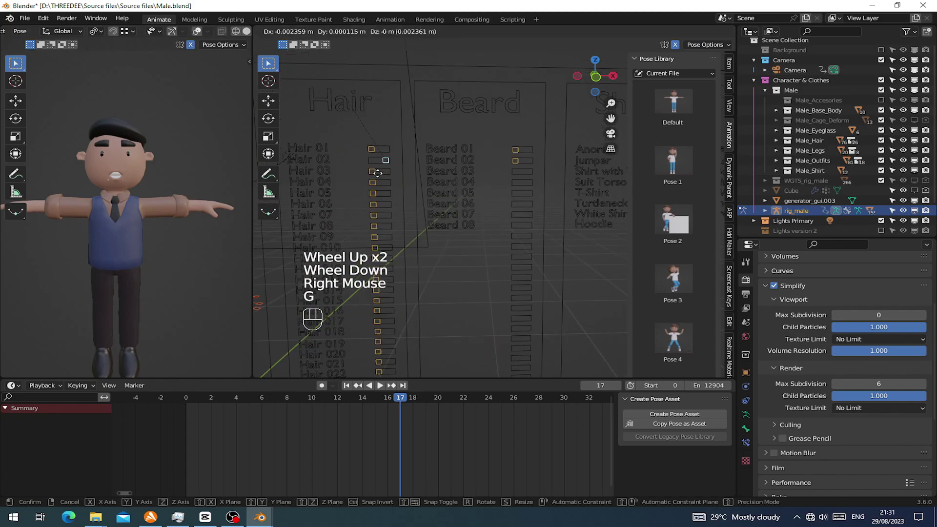
pyautogui.click(380, 172)
# Step: Switch off the Business Casual outfit by moving its control back to the start of its slider
pyautogui.scroll(-1, 517, 185)
pyautogui.keyDown('shift'); pyautogui.moveTo(517, 185); pyautogui.dragTo(549, 143, button='middle'); pyautogui.keyUp('shift')
pyautogui.scroll(1, 460, 221)
pyautogui.scroll(-1, 472, 231)
pyautogui.scroll(1, 430, 174)
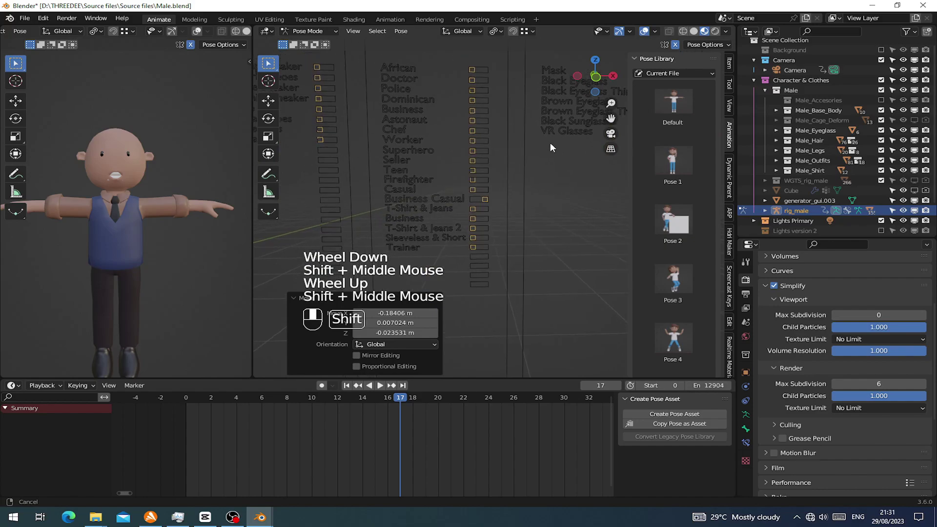
pyautogui.rightClick(483, 201)
pyautogui.press('g')
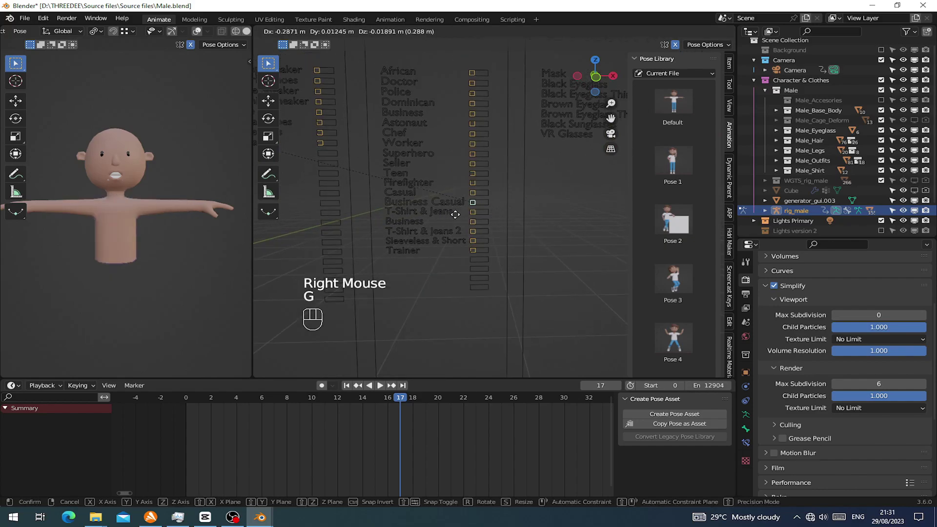
pyautogui.click(476, 253)
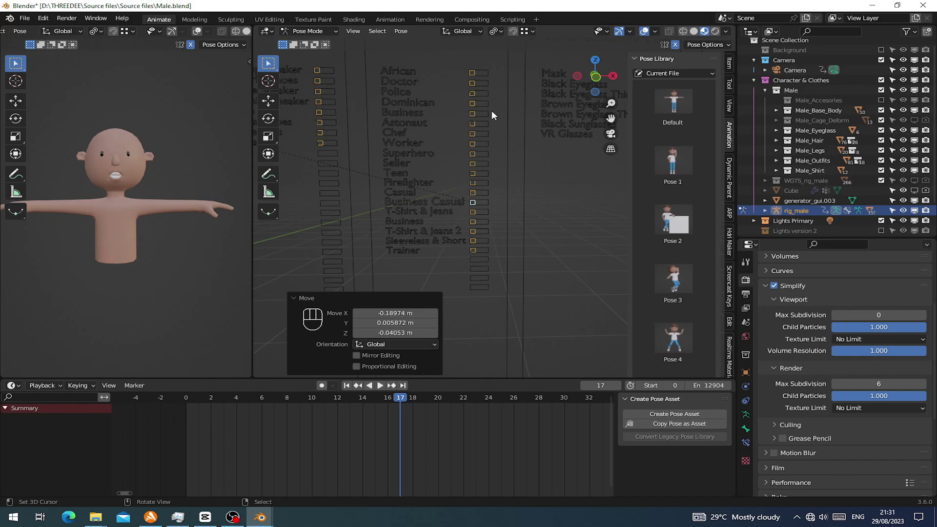
# Step: Dress the character in the Sleeveless & Short outfit by moving its control to the end of the slider
pyautogui.rightClick(474, 249)
pyautogui.press('g')
pyautogui.click(458, 240)
pyautogui.rightClick(475, 231)
pyautogui.press('g')
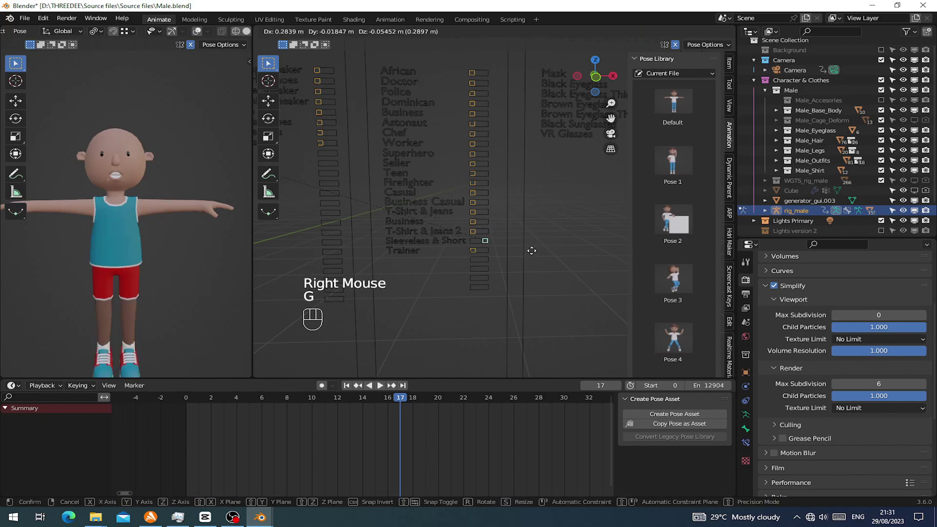
pyautogui.click(532, 250)
# Step: Give the character a spiky dark hairstyle by switching on its control on the Hair board
pyautogui.scroll(-2, 157, 255)
pyautogui.scroll(3, 178, 259)
pyautogui.keyDown('shift'); pyautogui.moveTo(157, 255); pyautogui.dragTo(102, 237, button='middle'); pyautogui.keyUp('shift')
pyautogui.scroll(-1, 346, 156)
pyautogui.keyDown('shift'); pyautogui.moveTo(347, 146); pyautogui.dragTo(598, 192, button='middle'); pyautogui.keyUp('shift')
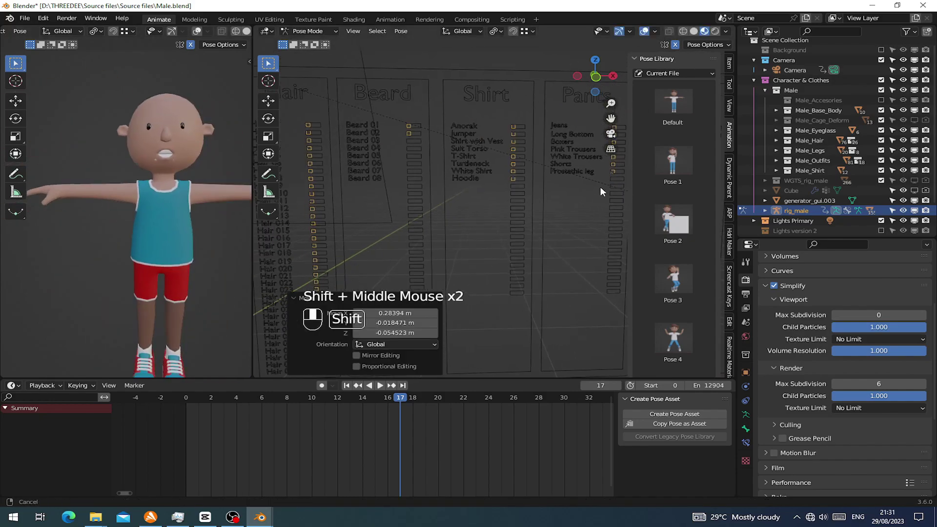
pyautogui.keyDown('shift'); pyautogui.moveTo(303, 132); pyautogui.dragTo(424, 154, button='middle'); pyautogui.keyUp('shift')
pyautogui.scroll(2, 424, 155)
pyautogui.rightClick(414, 156)
pyautogui.press('g')
pyautogui.click(427, 159)
pyautogui.moveTo(195, 180); pyautogui.dragTo(152, 183, button='middle')
pyautogui.scroll(1, 152, 183)
pyautogui.keyDown('shift'); pyautogui.moveTo(444, 185); pyautogui.dragTo(414, 185, button='middle'); pyautogui.keyUp('shift')
pyautogui.press('g')
pyautogui.scroll(-2, 490, 163)
pyautogui.scroll(-2, 163, 241)
# Step: Delete the scene's camera and the remaining primary light in Object Mode
pyautogui.rightClick(310, 158)
pyautogui.press('x')
pyautogui.scroll(-1, 309, 166)
pyautogui.moveTo(313, 178); pyautogui.dragTo(470, 226, button='middle')
pyautogui.scroll(2, 305, 166)
pyautogui.scroll(-2, 490, 273)
pyautogui.moveTo(491, 273); pyautogui.dragTo(440, 373, button='middle')
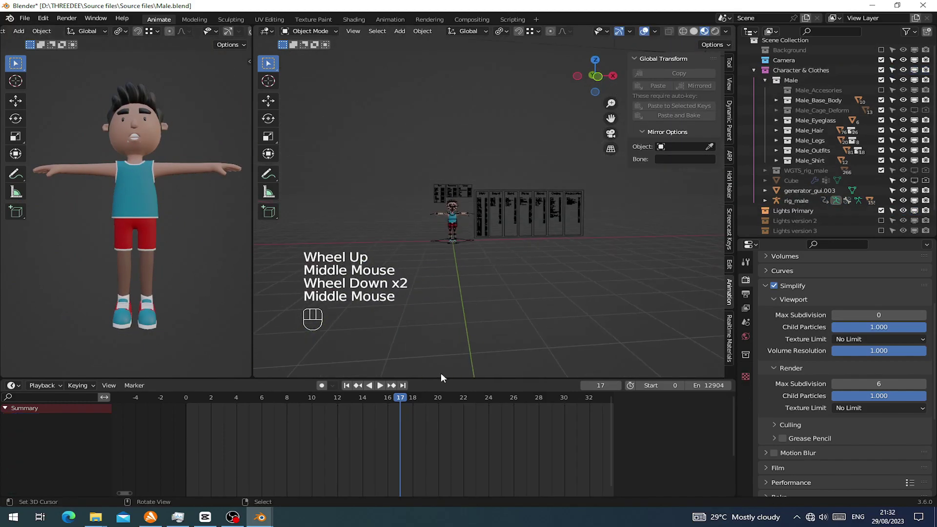
# Step: Jump the timeline to its start frame and box-select the character rig together with all its control boards for copying
pyautogui.click(352, 387)
pyautogui.scroll(1, 435, 236)
pyautogui.scroll(-1, 422, 218)
pyautogui.press('b')
pyautogui.moveTo(376, 143); pyautogui.dragTo(636, 303)
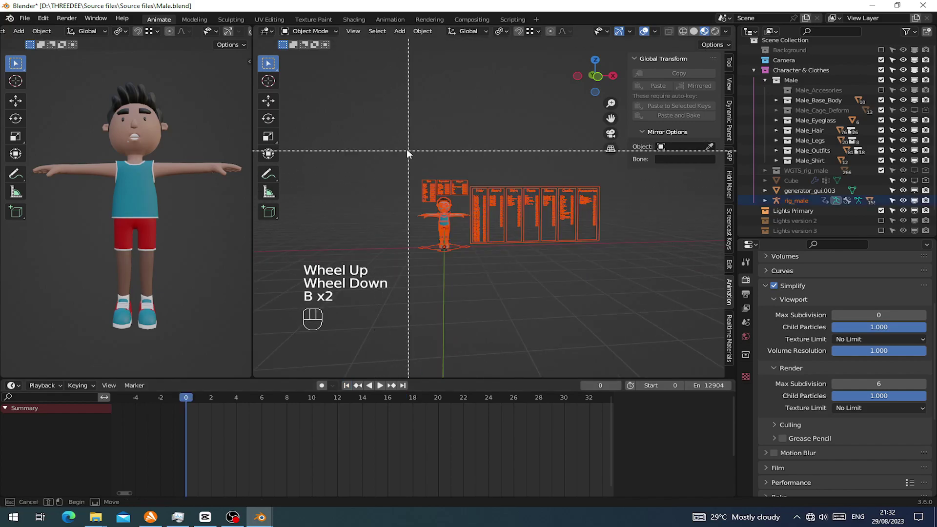
pyautogui.moveTo(430, 205); pyautogui.dragTo(585, 308)
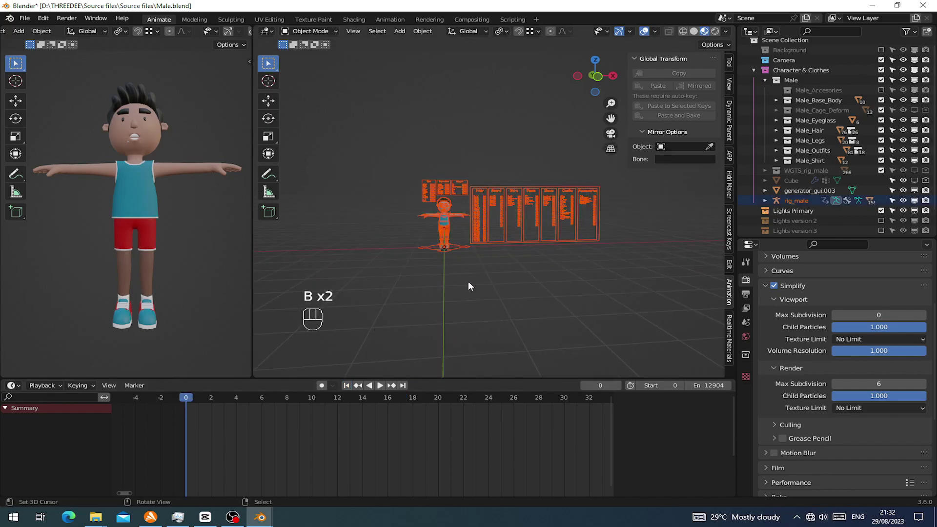
pyautogui.hotkey('ctrl', 'c')
# Step: Search the installed add-ons for "cop" to check the copy add-ons, and close the preferences
pyautogui.click(44, 18)
pyautogui.click(69, 161)
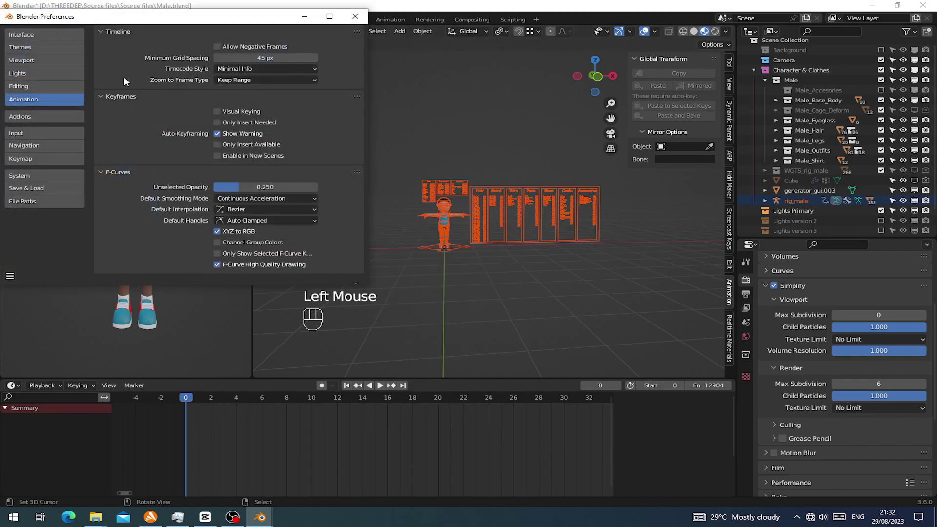
pyautogui.click(19, 116)
pyautogui.click(291, 45)
pyautogui.write('copp')
pyautogui.press('BackSpace')
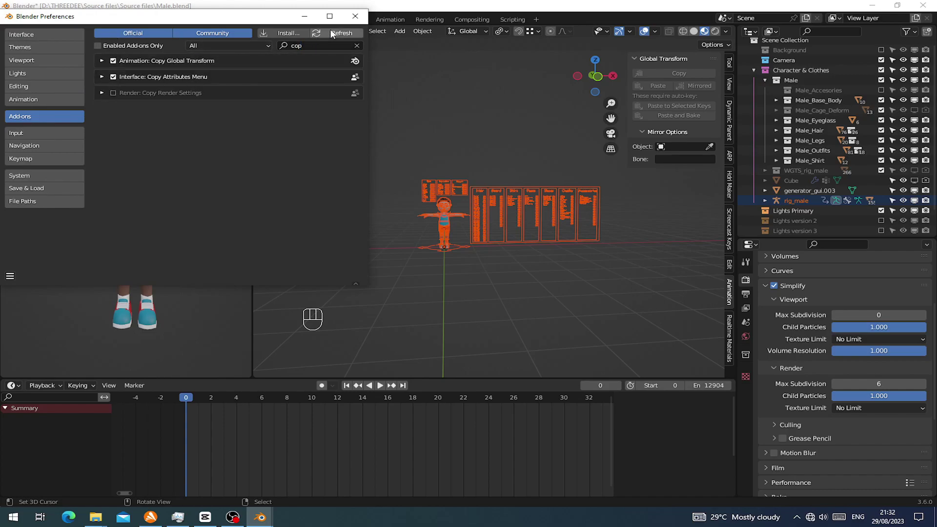
pyautogui.click(360, 16)
# Step: Copy the selected character rig and control boards with Copy Objects
pyautogui.scroll(2, 460, 216)
pyautogui.moveTo(460, 217); pyautogui.dragTo(469, 221, button='middle')
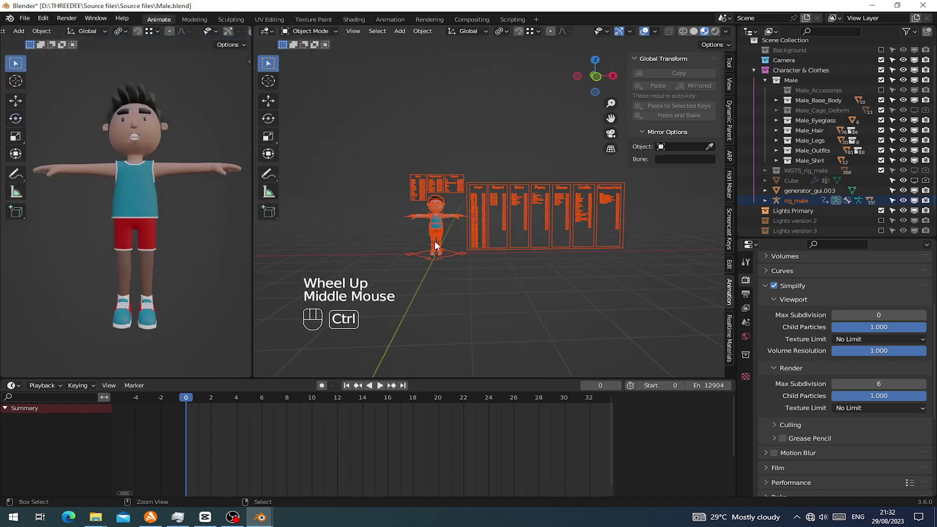
pyautogui.hotkey('ctrl', 'c')
pyautogui.hotkey('ctrl', 'c')
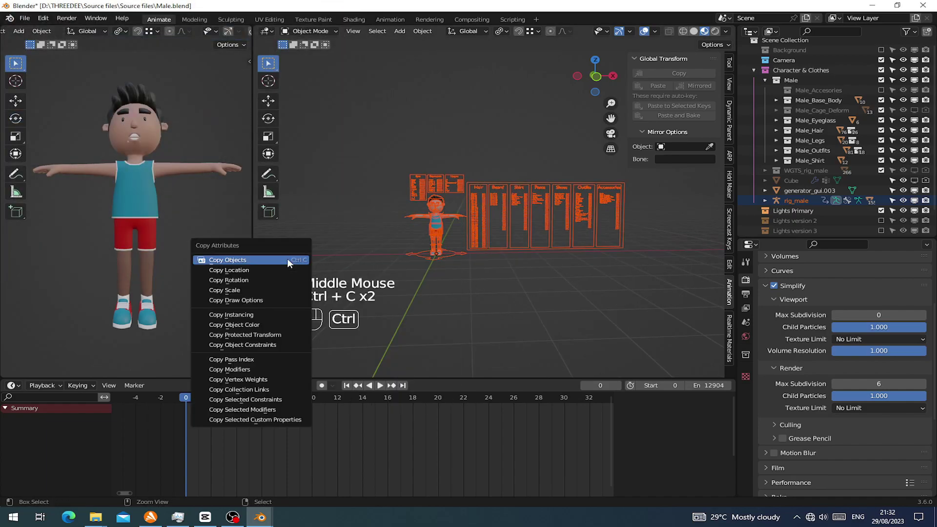
pyautogui.click(232, 262)
pyautogui.scroll(-1, 485, 261)
pyautogui.moveTo(486, 257); pyautogui.dragTo(458, 233, button='middle')
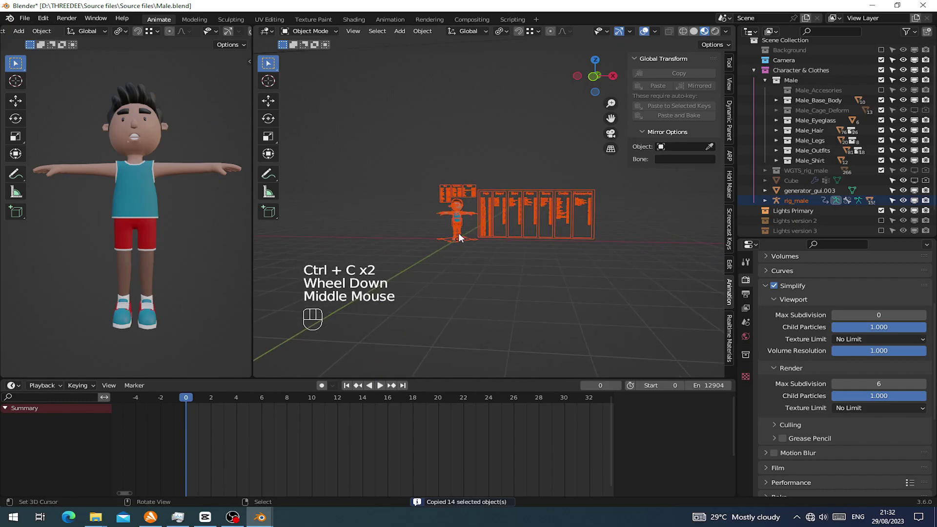
pyautogui.scroll(2, 458, 233)
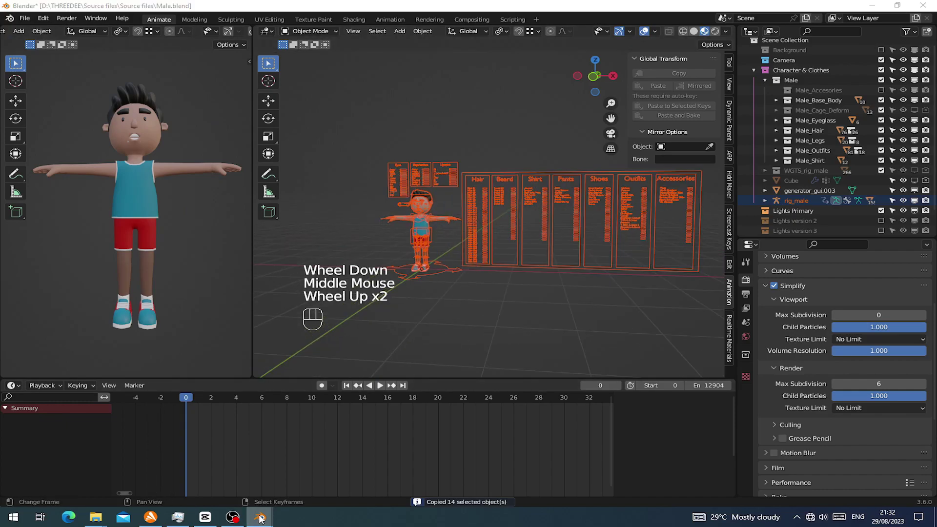
# Step: Switch to the other Blender window with the empty scene and paste the copied character there
pyautogui.moveTo(260, 519)
pyautogui.click(195, 485)
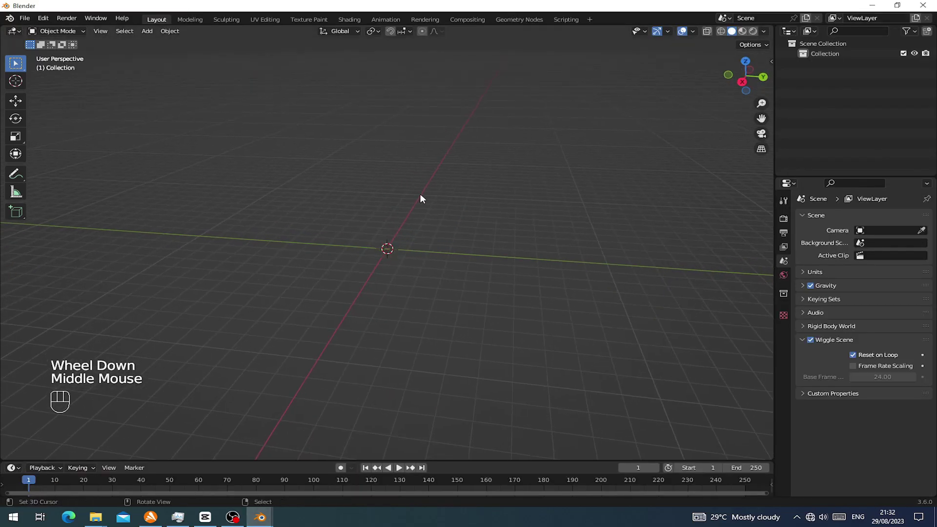
pyautogui.moveTo(407, 105); pyautogui.dragTo(399, 161, button='middle')
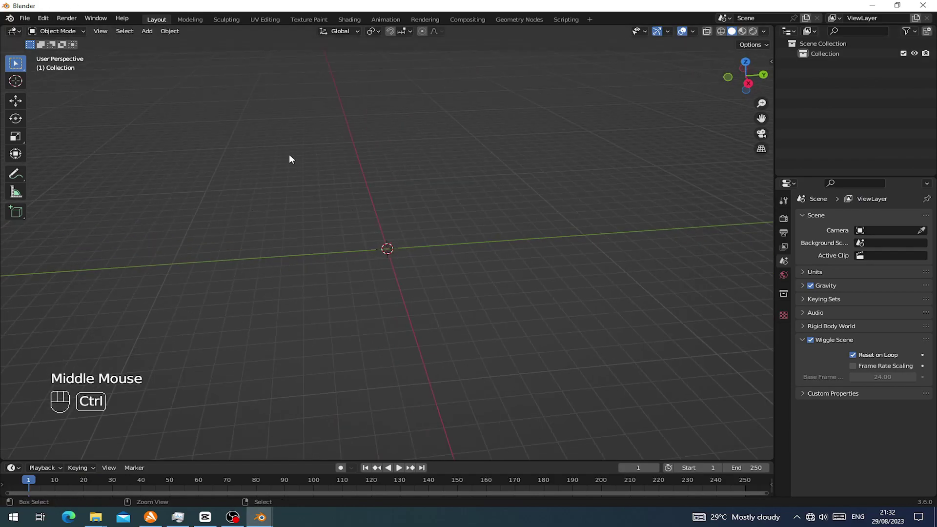
pyautogui.hotkey('ctrl', 'v')
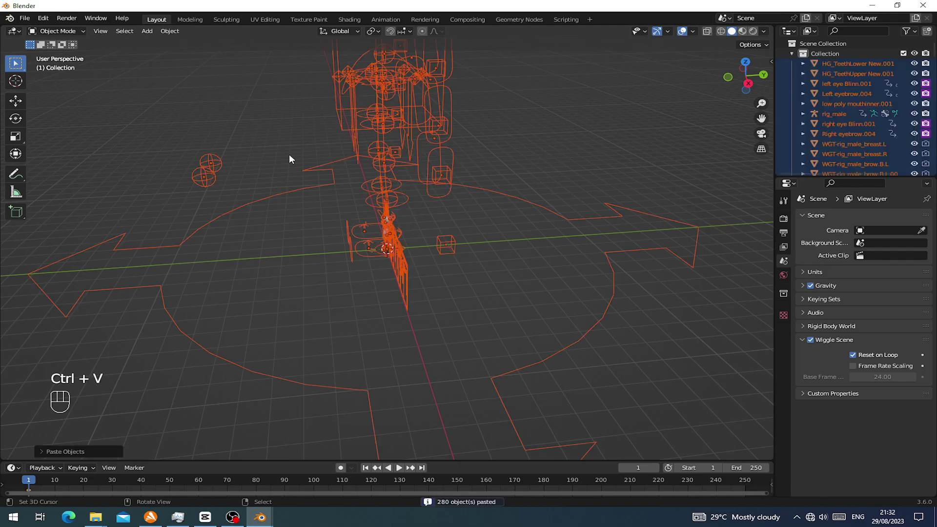
pyautogui.moveTo(223, 245); pyautogui.dragTo(375, 230, button='middle')
pyautogui.scroll(5, 345, 242)
pyautogui.scroll(2, 344, 241)
pyautogui.moveTo(375, 229); pyautogui.dragTo(405, 215, button='middle')
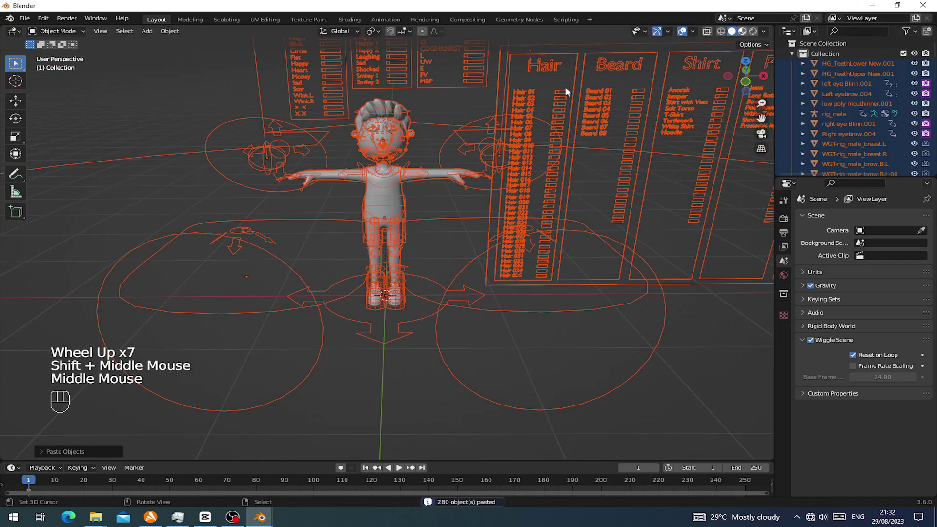
# Step: Display the pasted character in Material Preview shading
pyautogui.click(742, 30)
pyautogui.moveTo(338, 208); pyautogui.dragTo(504, 144, button='middle')
pyautogui.scroll(2, 342, 194)
pyautogui.scroll(-2, 504, 144)
pyautogui.scroll(-2, 504, 144)
# Step: Disable Select and Active Collection in the options of the paste operation
pyautogui.click(43, 452)
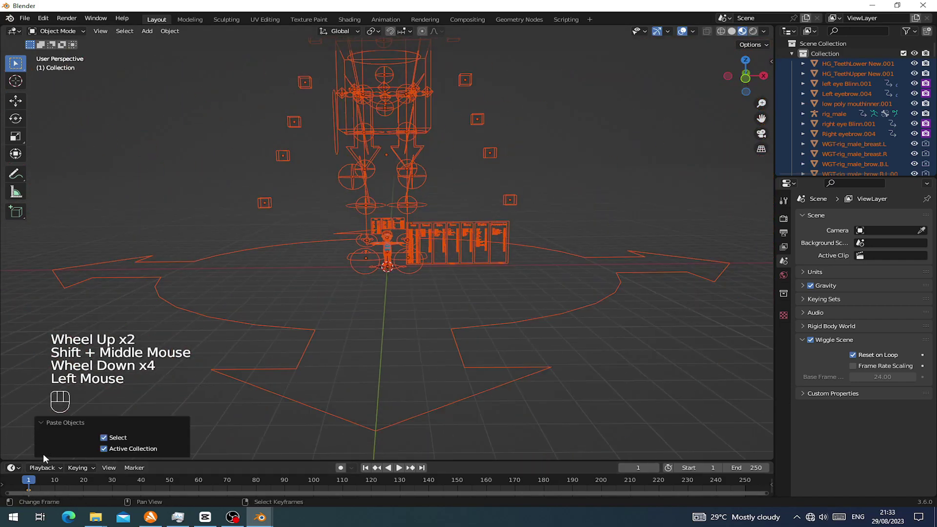
pyautogui.click(40, 412)
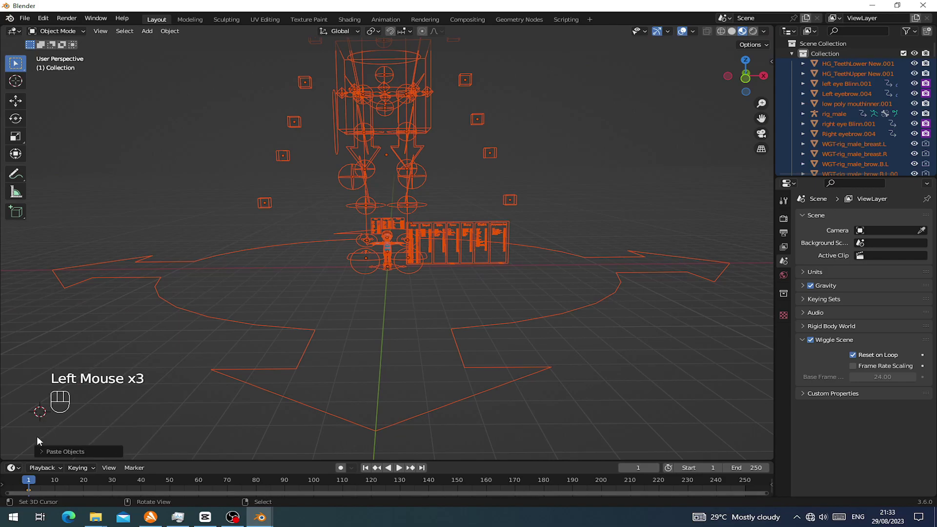
pyautogui.click(43, 451)
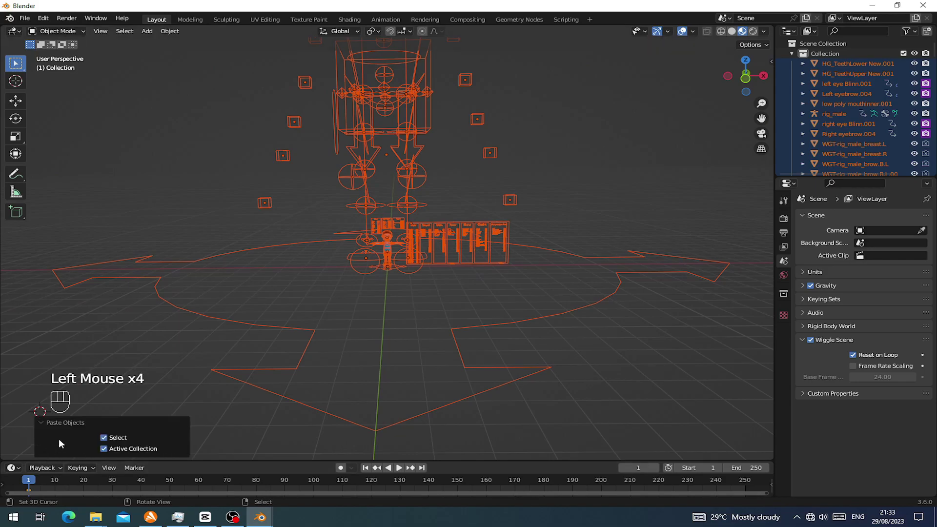
pyautogui.click(104, 439)
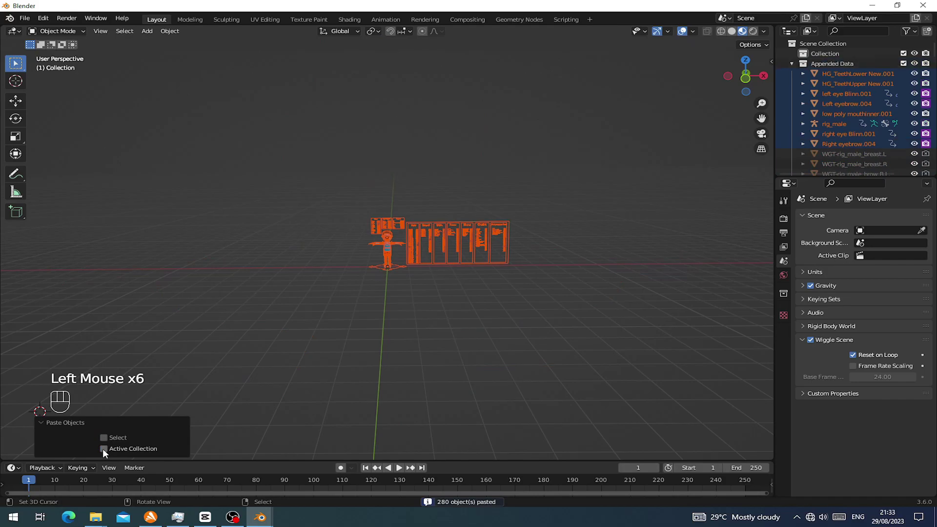
# Step: Try moving the male rig to check which character parts follow it, and cancel the move
pyautogui.scroll(4, 390, 244)
pyautogui.keyDown('shift'); pyautogui.moveTo(390, 243); pyautogui.dragTo(429, 239, button='middle'); pyautogui.keyUp('shift')
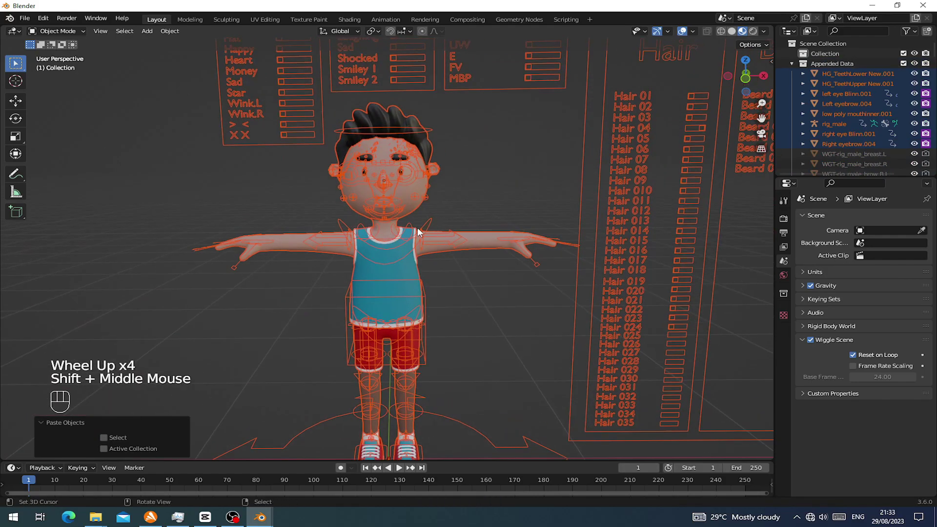
pyautogui.rightClick(432, 243)
pyautogui.press('g')
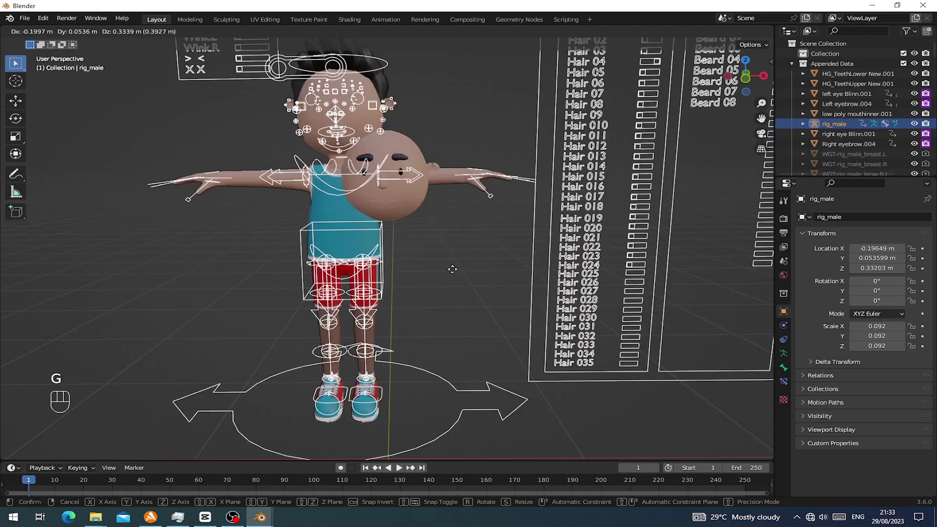
pyautogui.rightClick(441, 264)
# Step: Enable Simplify in the render settings and set the viewport's Max Subdivision to 0
pyautogui.click(783, 218)
pyautogui.scroll(-1, 824, 422)
pyautogui.click(809, 452)
pyautogui.click(810, 449)
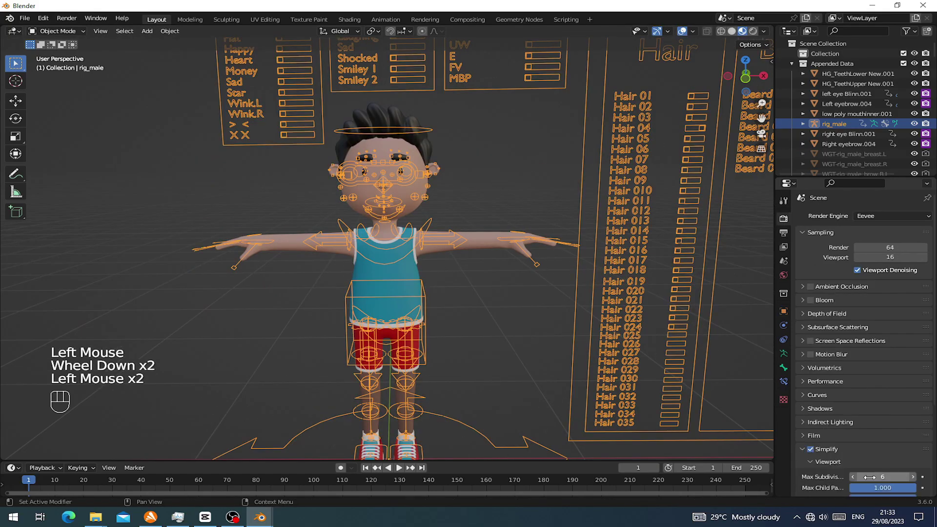
pyautogui.moveTo(869, 477); pyautogui.dragTo(836, 477)
# Step: Test-move the rig with the simplified viewport, cancelling each move, and select the male body mesh
pyautogui.press('g')
pyautogui.rightClick(603, 325)
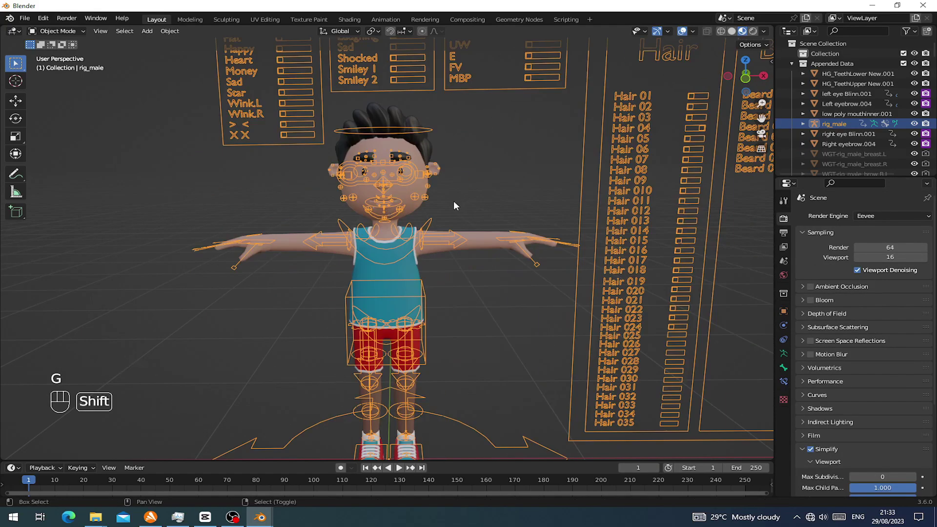
pyautogui.keyDown('shift'); pyautogui.moveTo(453, 202); pyautogui.dragTo(459, 205, button='middle'); pyautogui.keyUp('shift')
pyautogui.press('g')
pyautogui.rightClick(526, 244)
pyautogui.scroll(3, 429, 200)
pyautogui.press('g')
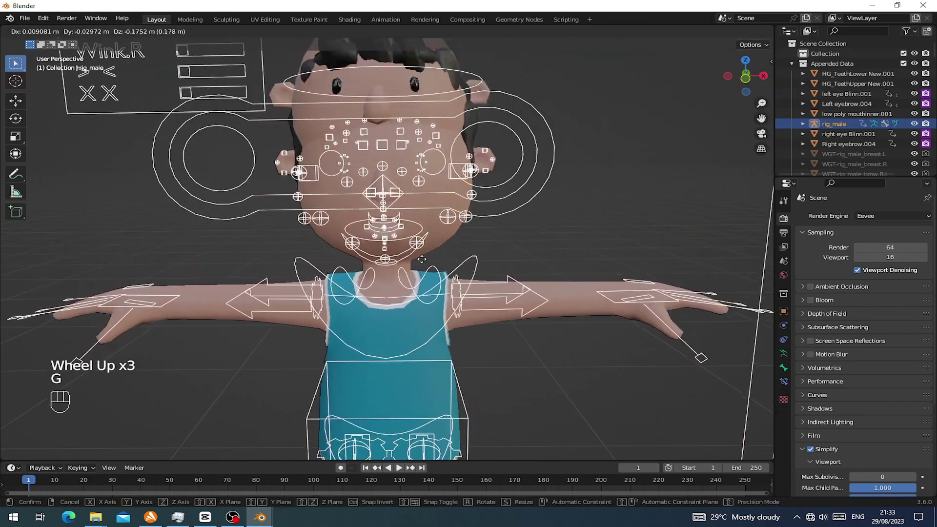
pyautogui.rightClick(351, 122)
pyautogui.rightClick(350, 124)
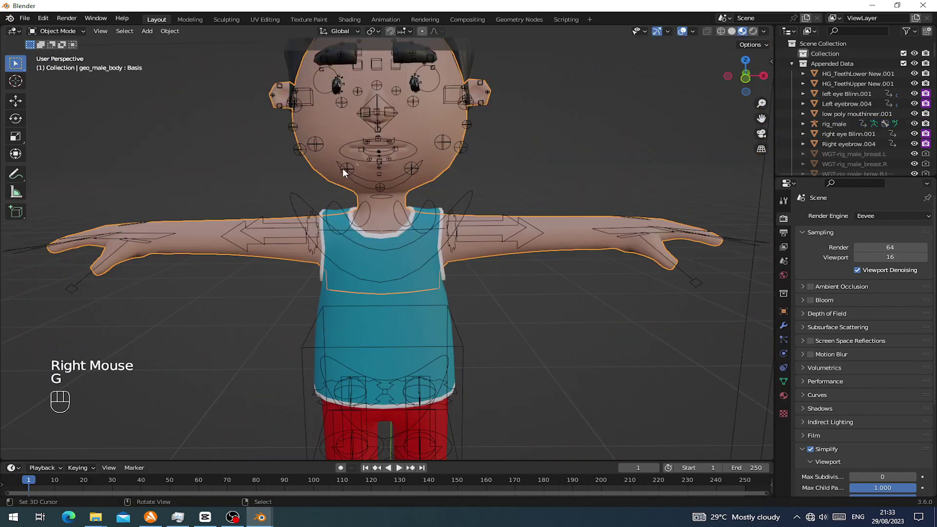
# Step: Move the rig aside to expose the detached duplicate head, low poly mouthinner.001, and delete that head
pyautogui.rightClick(477, 200)
pyautogui.press('g')
pyautogui.click(766, 200)
pyautogui.rightClick(420, 141)
pyautogui.scroll(-3, 420, 141)
pyautogui.press('g')
pyautogui.rightClick(384, 168)
pyautogui.press('x')
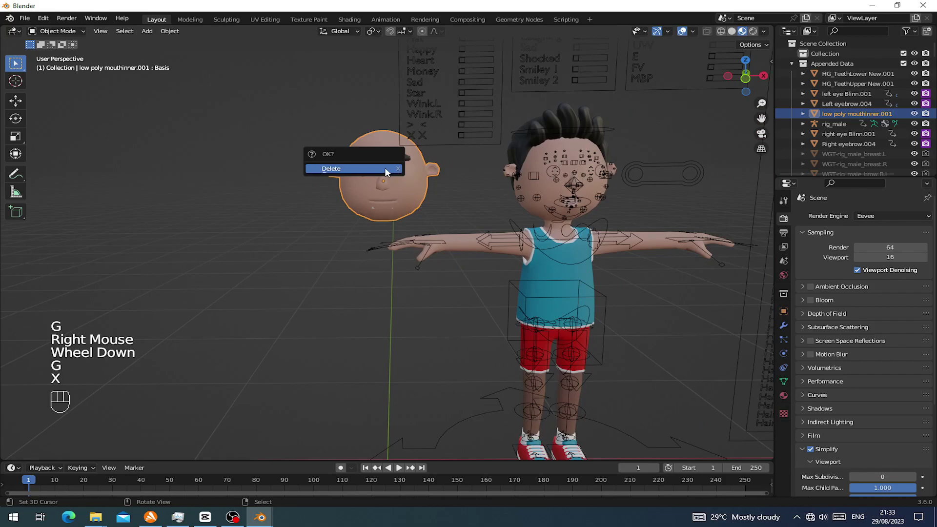
pyautogui.click(384, 168)
# Step: Clear the male rig's location to bring the character back to the origin
pyautogui.rightClick(572, 198)
pyautogui.hotkey('alt', 'g')
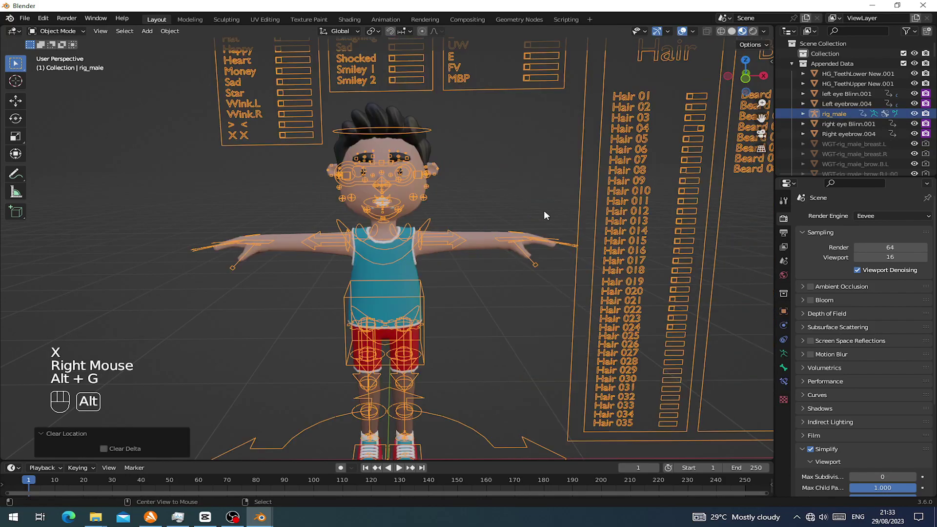
pyautogui.scroll(1, 476, 167)
pyautogui.keyDown('shift'); pyautogui.moveTo(476, 166); pyautogui.dragTo(426, 229, button='middle'); pyautogui.keyUp('shift')
pyautogui.scroll(-2, 427, 230)
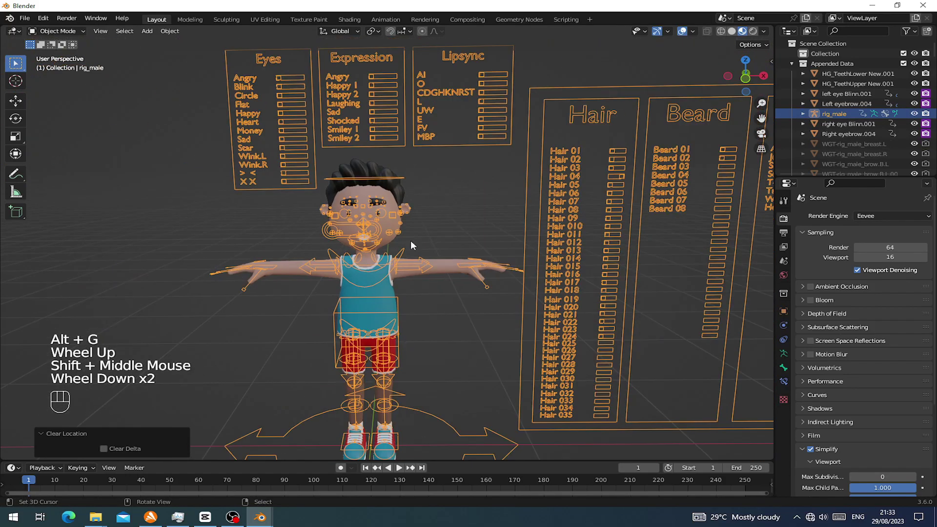
# Step: Put the rig in Pose Mode and try rotating the neck bone to check how the head parts follow
pyautogui.scroll(2, 402, 275)
pyautogui.moveTo(398, 269); pyautogui.dragTo(401, 292, button='middle')
pyautogui.scroll(2, 397, 304)
pyautogui.scroll(1, 406, 293)
pyautogui.scroll(-1, 408, 306)
pyautogui.moveTo(54, 31); pyautogui.dragTo(55, 47)
pyautogui.scroll(-2, 435, 285)
pyautogui.moveTo(434, 285); pyautogui.dragTo(434, 285, button='middle')
pyautogui.scroll(1, 390, 306)
pyautogui.rightClick(390, 305)
pyautogui.moveTo(390, 305); pyautogui.dragTo(382, 303, button='middle')
pyautogui.rightClick(381, 303)
pyautogui.press('r')
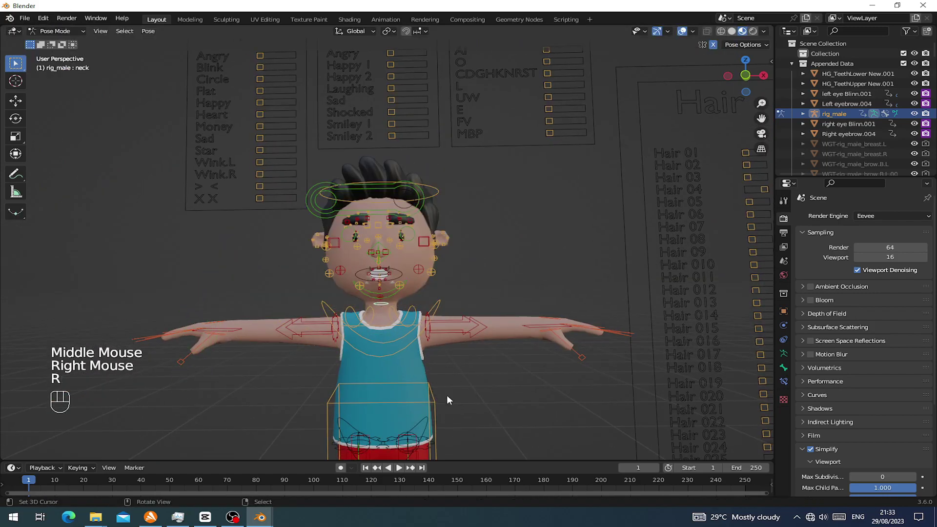
# Step: Try moving other body controls of the rig, cancel the moves and return to Object Mode
pyautogui.scroll(-1, 439, 391)
pyautogui.rightClick(425, 385)
pyautogui.scroll(-2, 425, 385)
pyautogui.press('g')
pyautogui.rightClick(424, 368)
pyautogui.rightClick(406, 381)
pyautogui.press('g')
pyautogui.moveTo(60, 34); pyautogui.dragTo(59, 43)
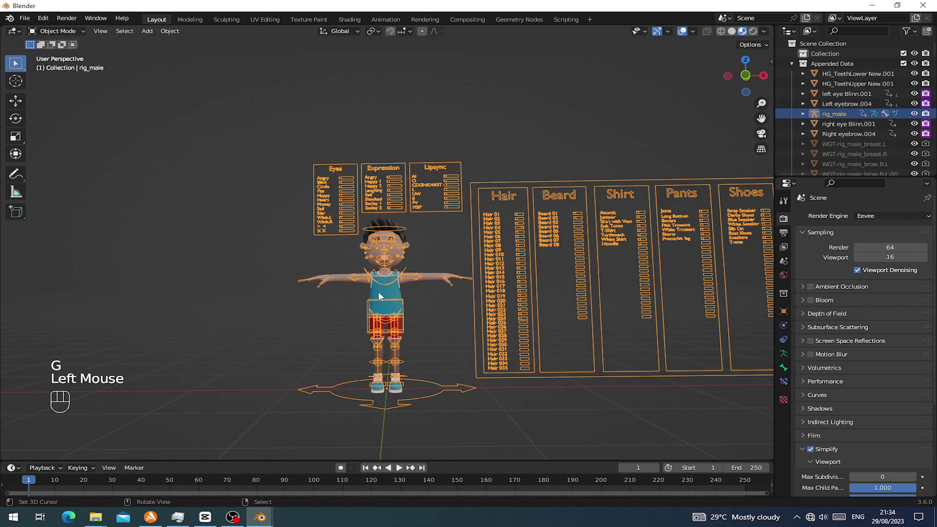
# Step: Try moving the whole rig again in Object Mode to check its facial parts, and cancel
pyautogui.press('g')
pyautogui.rightClick(447, 379)
pyautogui.scroll(2, 439, 337)
pyautogui.press('g')
pyautogui.rightClick(322, 272)
# Step: Hide the male body mesh to expose the eyes, eyebrows and teeth inside the head
pyautogui.rightClick(323, 269)
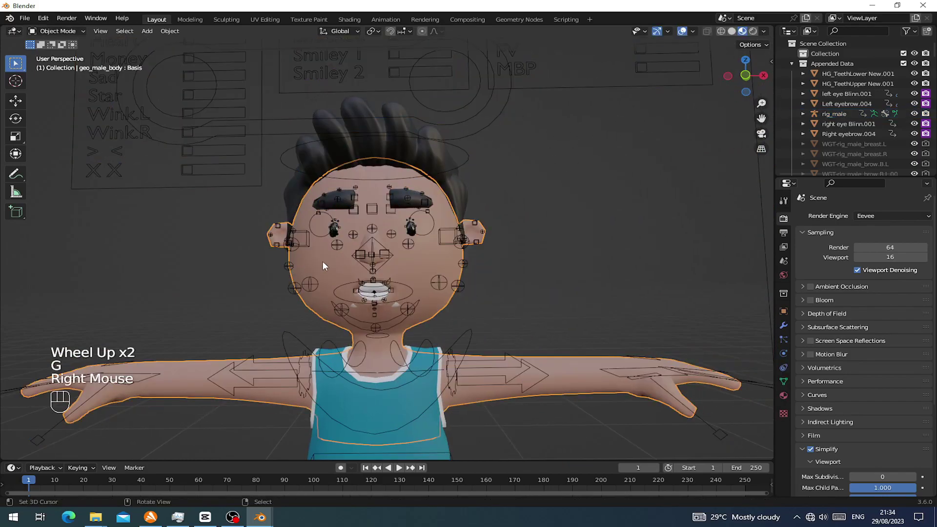
pyautogui.press('h')
pyautogui.keyDown('shift'); pyautogui.moveTo(423, 273); pyautogui.dragTo(350, 272, button='middle'); pyautogui.keyUp('shift')
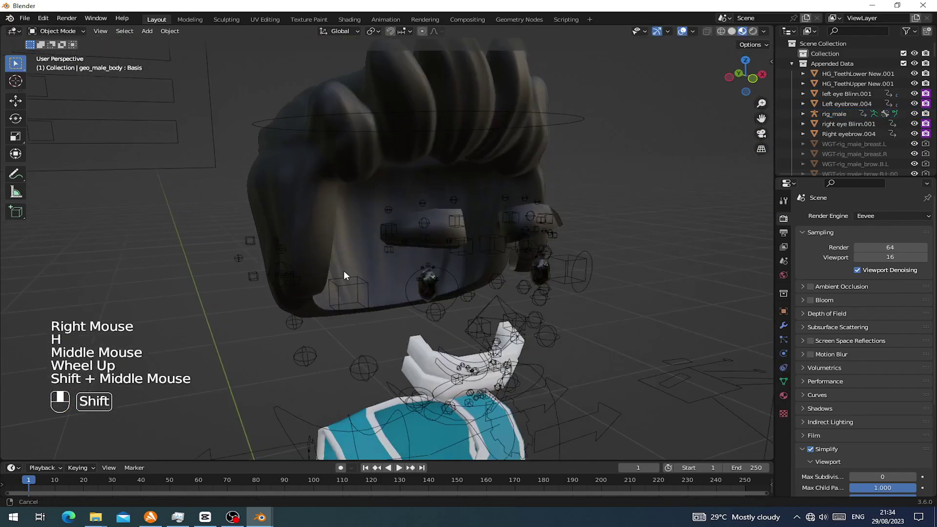
pyautogui.scroll(3, 390, 306)
pyautogui.keyDown('shift'); pyautogui.moveTo(391, 305); pyautogui.dragTo(356, 278, button='middle'); pyautogui.keyUp('shift')
# Step: Select both eyes, both eyebrows, and the upper and lower teeth together
pyautogui.rightClick(337, 255)
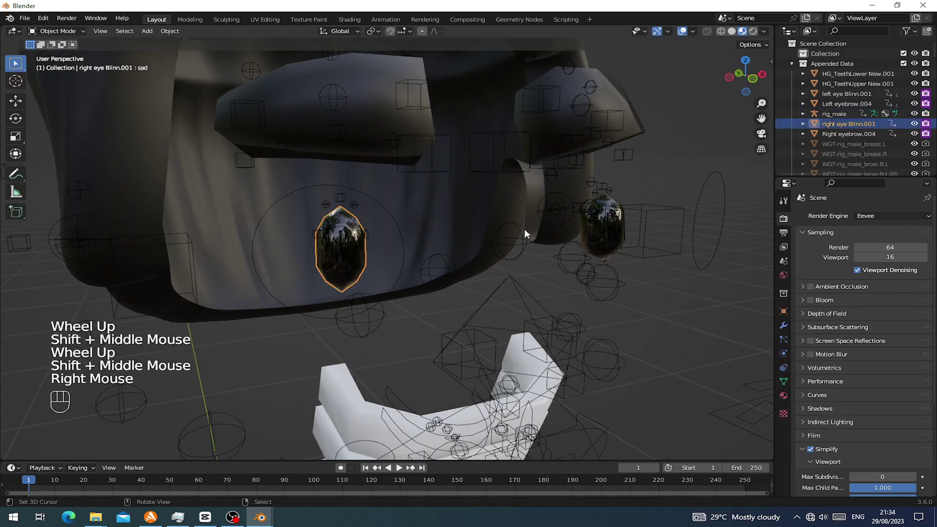
pyautogui.keyDown('shift'); pyautogui.rightClick(616, 225); pyautogui.keyUp('shift')
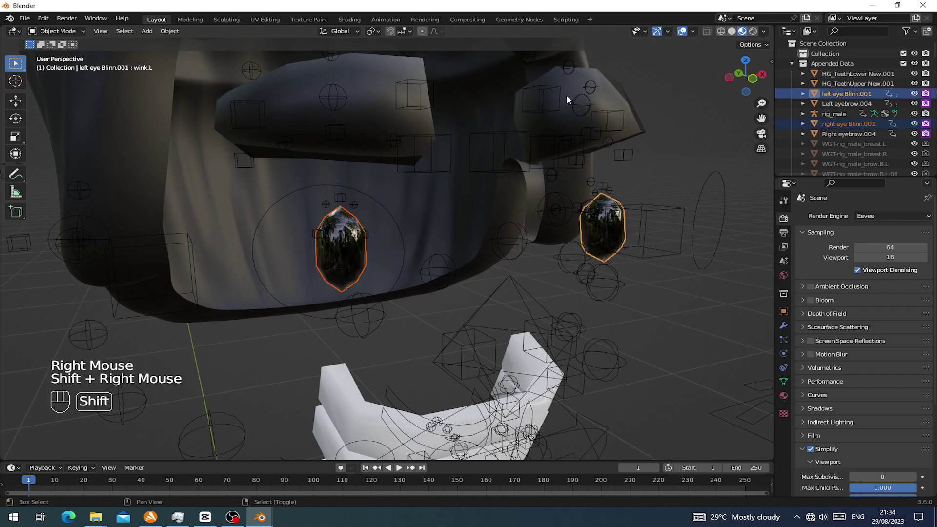
pyautogui.keyDown('shift'); pyautogui.rightClick(563, 118); pyautogui.keyUp('shift')
pyautogui.keyDown('shift'); pyautogui.rightClick(372, 115); pyautogui.keyUp('shift')
pyautogui.keyDown('shift'); pyautogui.moveTo(375, 223); pyautogui.dragTo(374, 96, button='middle'); pyautogui.keyUp('shift')
pyautogui.keyDown('shift'); pyautogui.rightClick(355, 194); pyautogui.keyUp('shift')
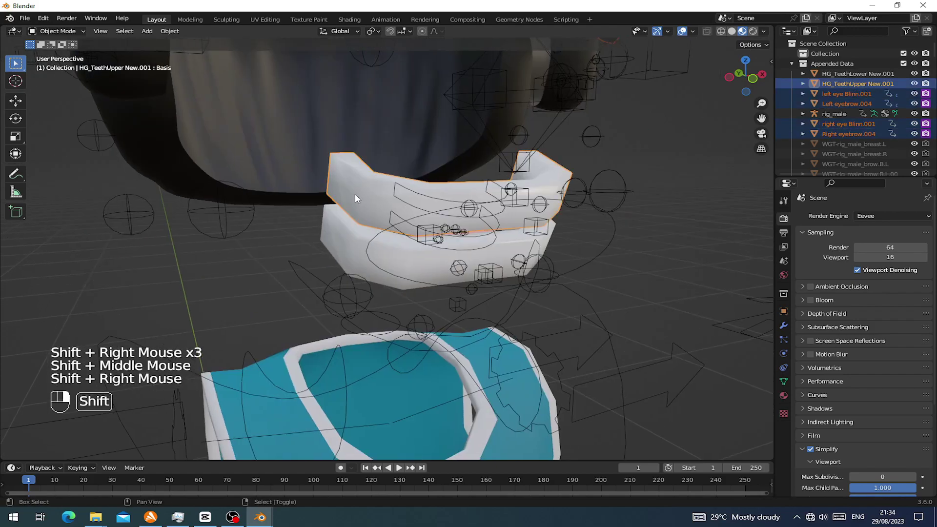
pyautogui.keyDown('shift'); pyautogui.rightClick(360, 237); pyautogui.keyUp('shift')
# Step: Add the rig to the selection as the active object and parent the eyes, eyebrows and teeth to it with Object (Keep Transform)
pyautogui.moveTo(361, 236); pyautogui.dragTo(381, 314, button='middle')
pyautogui.scroll(-2, 399, 246)
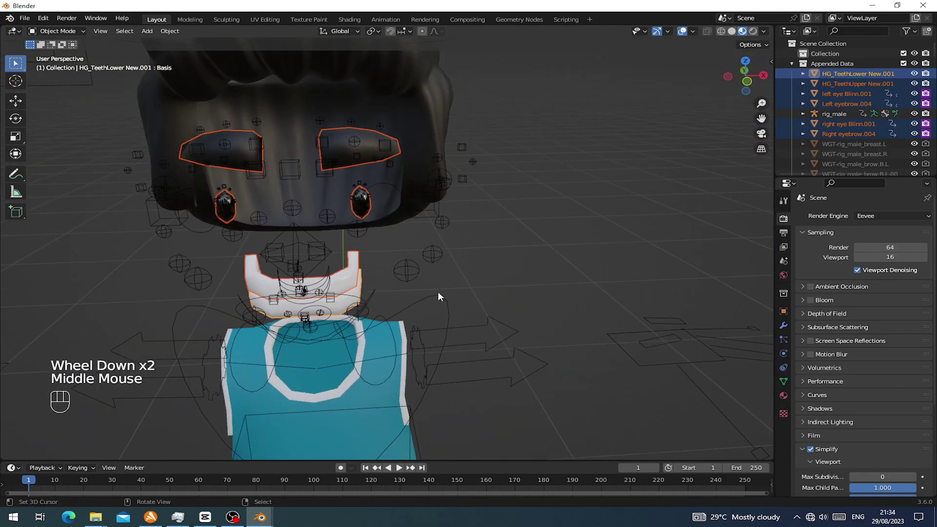
pyautogui.keyDown('shift'); pyautogui.rightClick(411, 277); pyautogui.keyUp('shift')
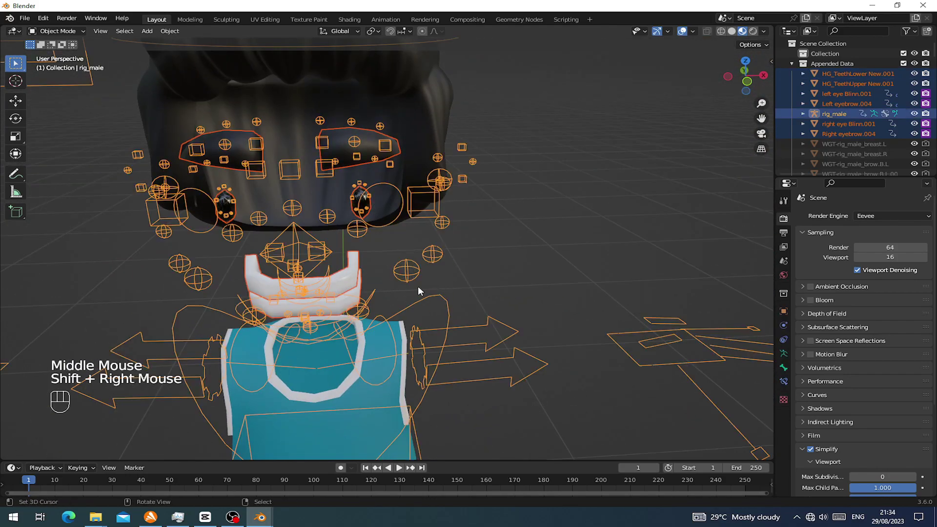
pyautogui.hotkey('ctrl', 'p')
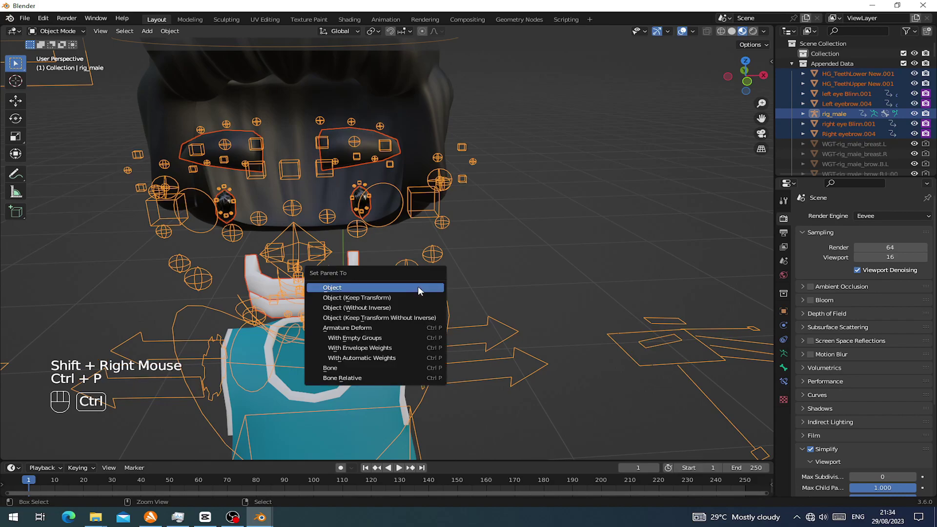
pyautogui.click(362, 298)
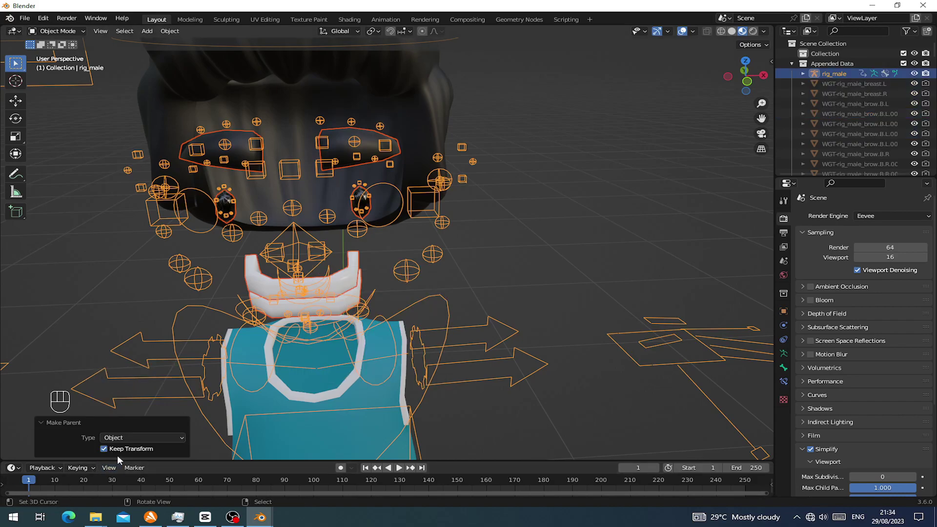
# Step: Unhide the male body mesh and view the whole character
pyautogui.scroll(-2, 341, 316)
pyautogui.moveTo(341, 316); pyautogui.dragTo(376, 285, button='middle')
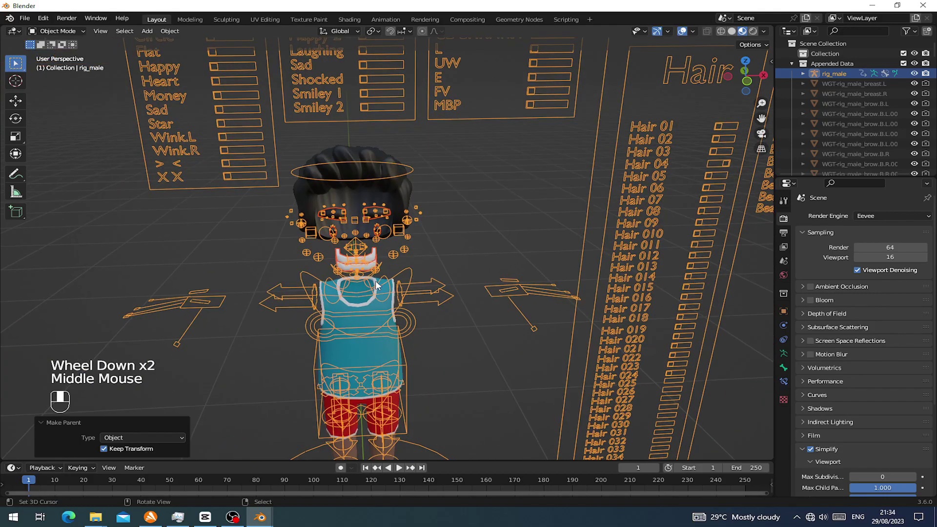
pyautogui.hotkey('alt', 'h')
pyautogui.scroll(-2, 386, 278)
# Step: Try moving the whole rig in Object Mode to check that the facial parts follow, and cancel the move
pyautogui.rightClick(393, 269)
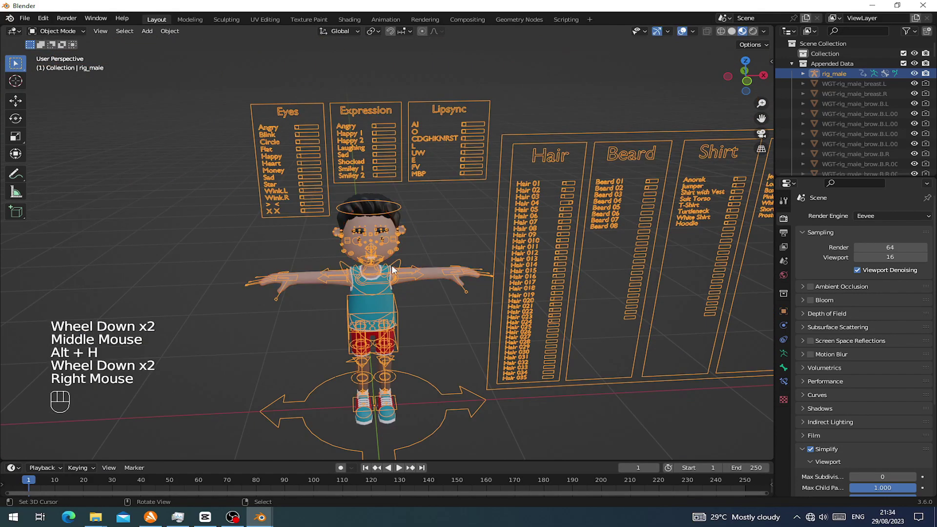
pyautogui.scroll(-1, 418, 298)
pyautogui.press('g')
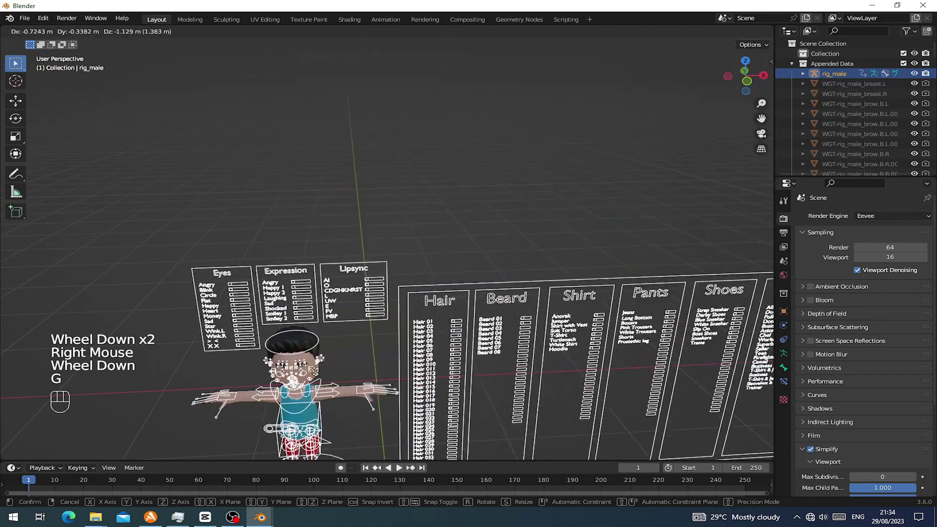
pyautogui.rightClick(403, 291)
pyautogui.moveTo(403, 290); pyautogui.dragTo(400, 263, button='middle')
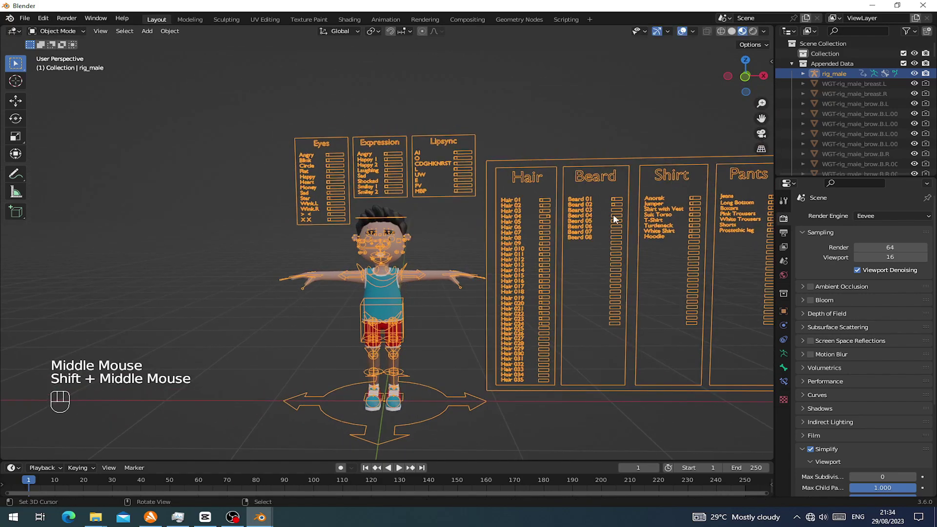
# Step: Show the rig's armature skeleton layers and switch the rig to Pose Mode
pyautogui.click(783, 354)
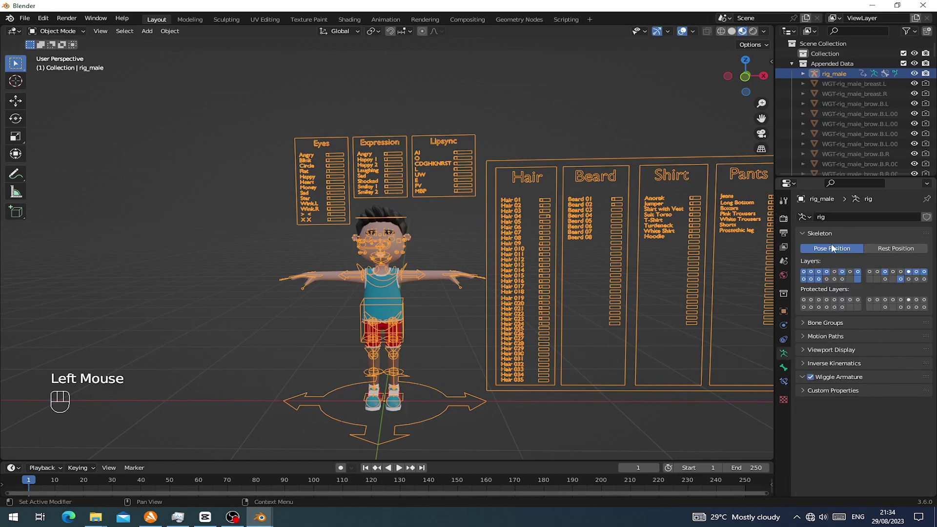
pyautogui.keyDown('shift'); pyautogui.click(870, 278); pyautogui.keyUp('shift')
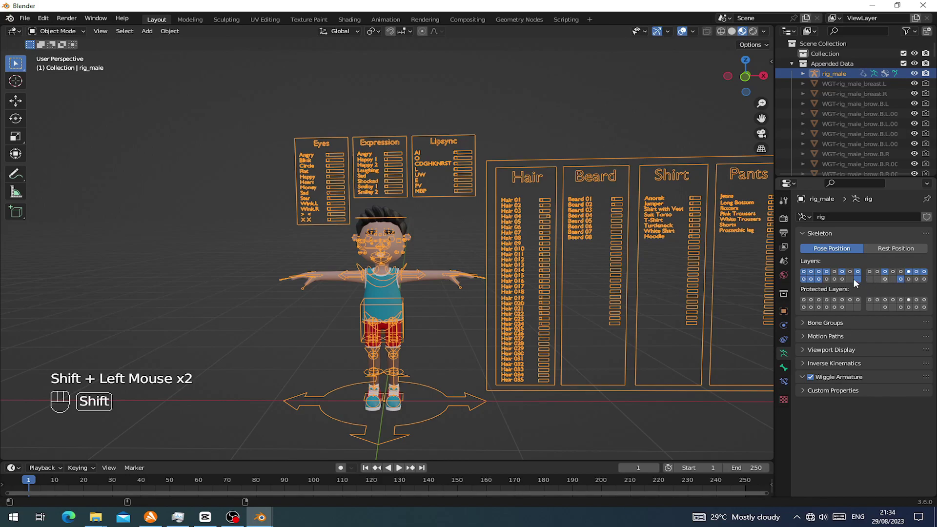
pyautogui.click(50, 32)
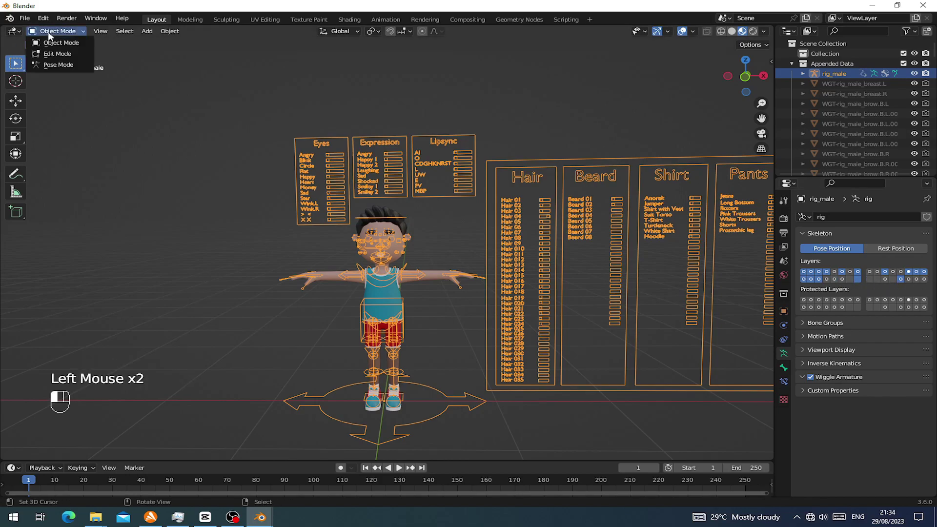
pyautogui.click(50, 64)
# Step: Box-select all slider controls of the Eyes, Expression, Lipsync, hair and clothing panels and move them to bone layer 25
pyautogui.rightClick(339, 173)
pyautogui.rightClick(321, 175)
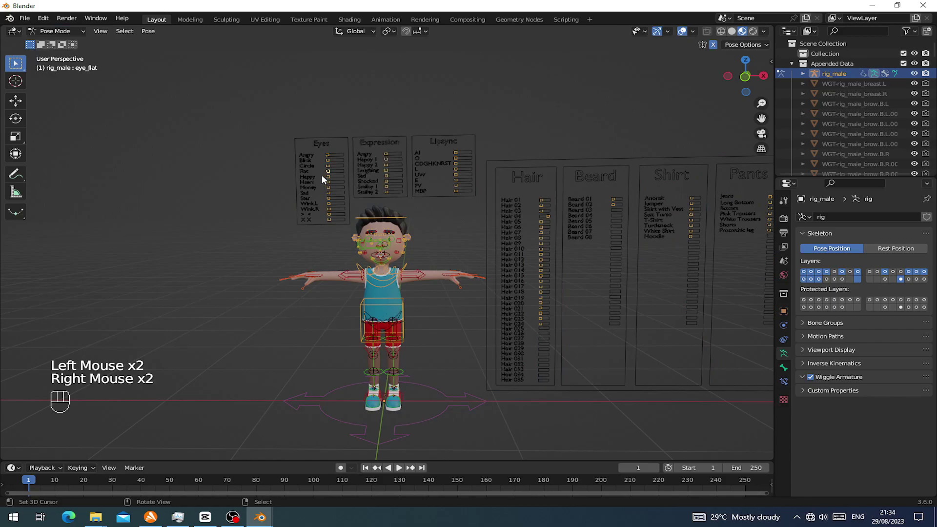
pyautogui.moveTo(321, 174); pyautogui.dragTo(293, 146, button='middle')
pyautogui.press('b')
pyautogui.moveTo(255, 93); pyautogui.dragTo(351, 227)
pyautogui.press('b')
pyautogui.moveTo(332, 111); pyautogui.dragTo(376, 159)
pyautogui.rightClick(375, 200)
pyautogui.press('b')
pyautogui.moveTo(268, 105); pyautogui.dragTo(352, 221)
pyautogui.press('b')
pyautogui.moveTo(349, 130); pyautogui.dragTo(405, 195)
pyautogui.press('b')
pyautogui.moveTo(411, 119); pyautogui.dragTo(509, 226)
pyautogui.press('b')
pyautogui.moveTo(496, 131); pyautogui.dragTo(624, 404)
pyautogui.scroll(-3, 566, 274)
pyautogui.press('b')
pyautogui.moveTo(455, 154); pyautogui.dragTo(686, 344)
pyautogui.scroll(1, 514, 274)
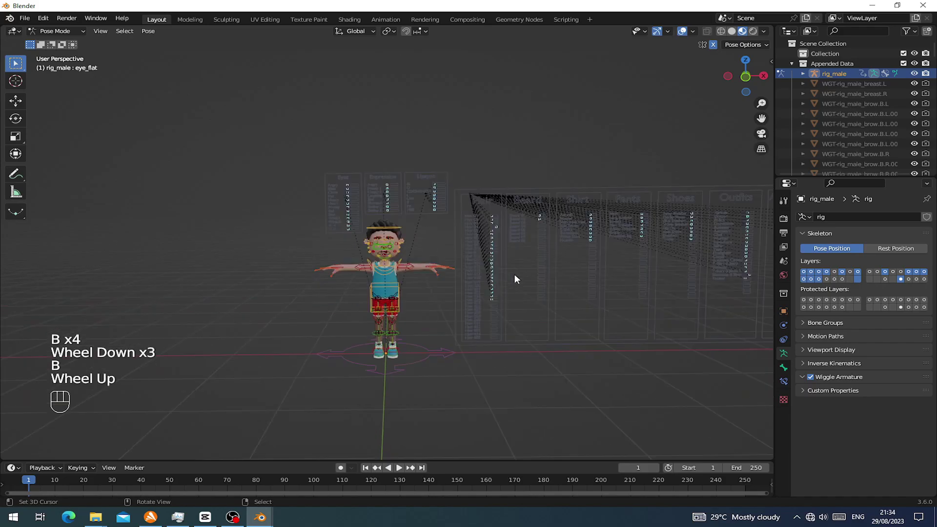
pyautogui.press('m')
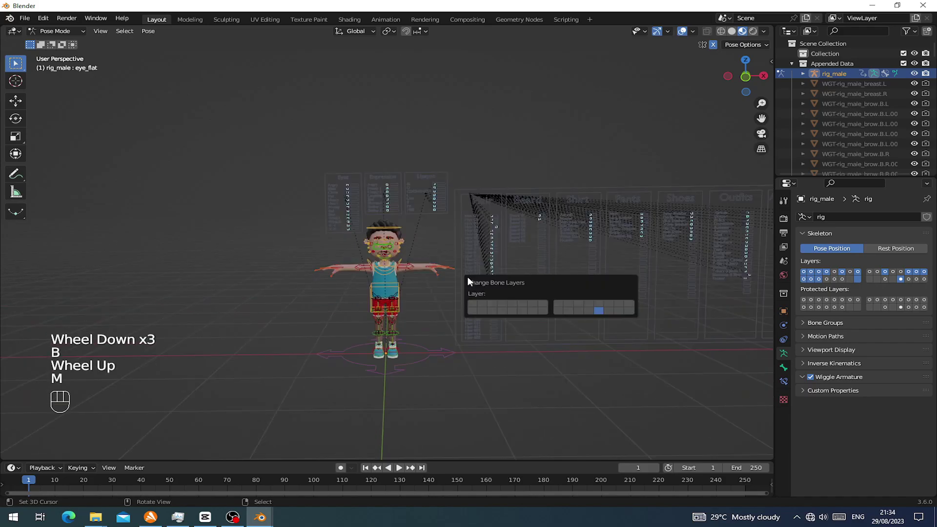
pyautogui.click(560, 309)
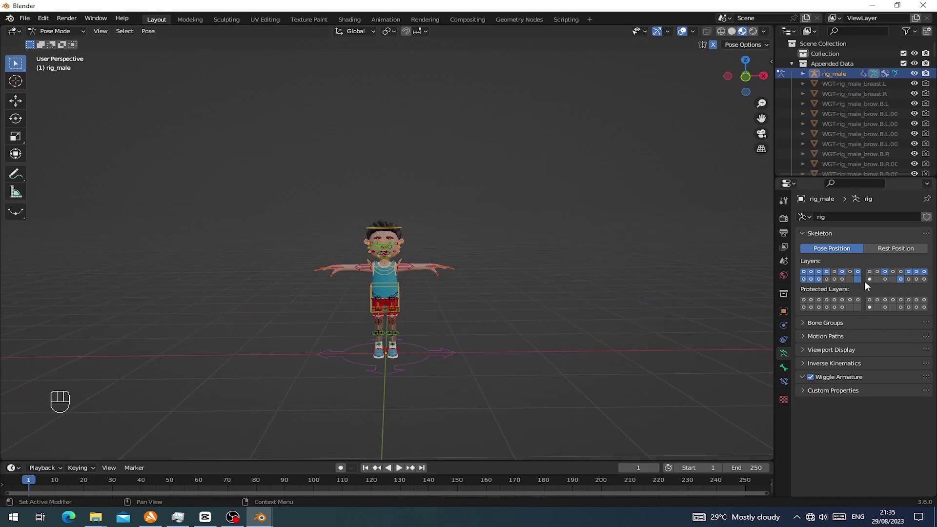
pyautogui.press('m')
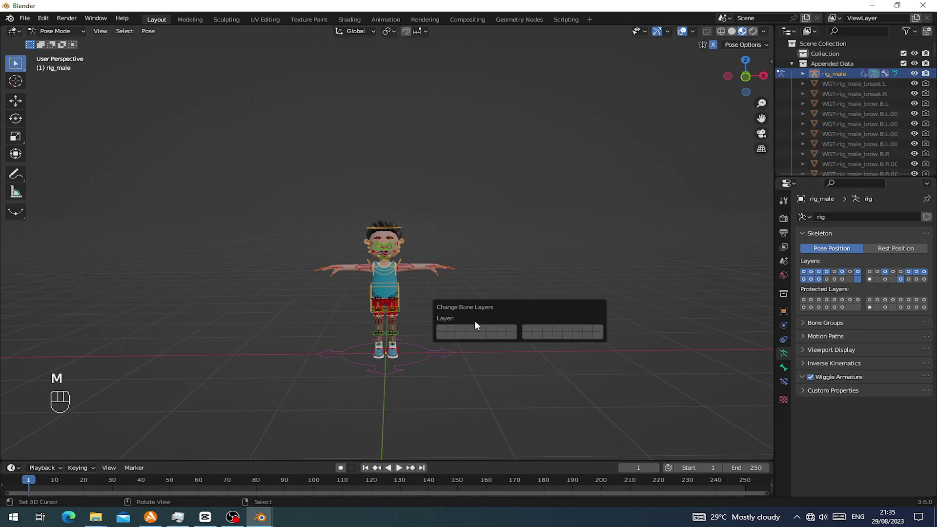
pyautogui.press('m')
pyautogui.press('m')
pyautogui.press('m')
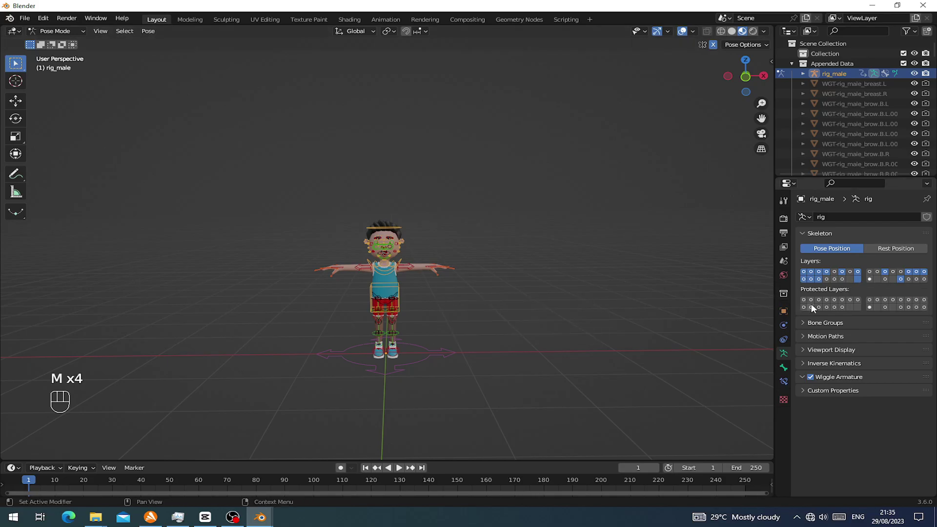
# Step: Try moving the root control and the torso control of the rig, cancelling each move
pyautogui.rightClick(425, 362)
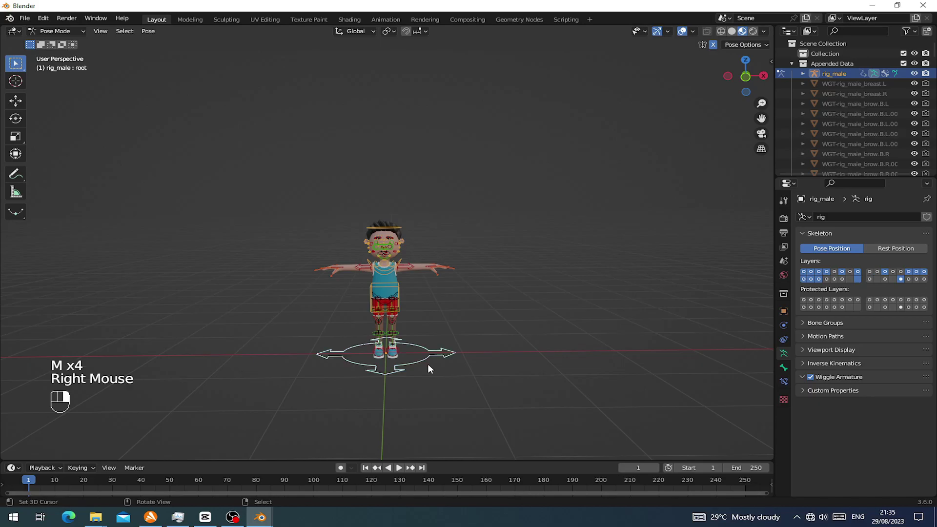
pyautogui.press('g')
pyautogui.scroll(2, 370, 339)
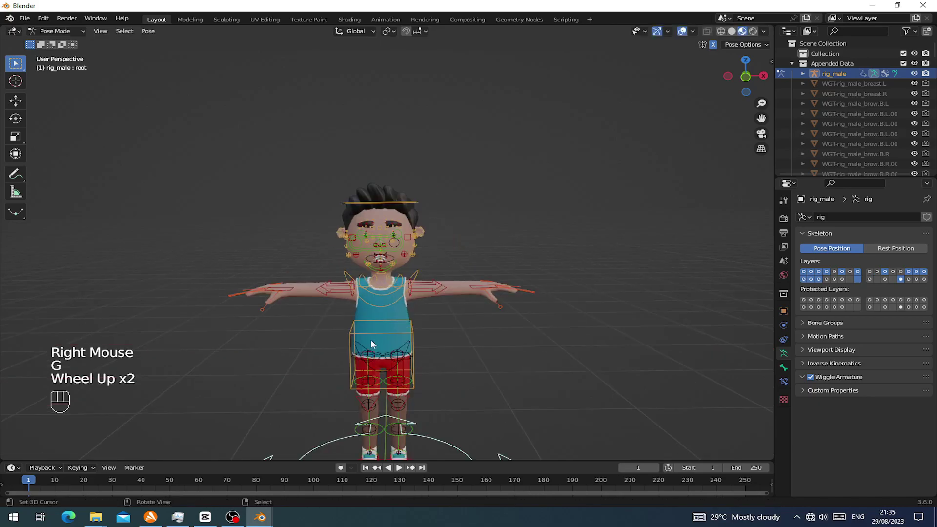
pyautogui.rightClick(402, 329)
pyautogui.keyDown('shift'); pyautogui.moveTo(402, 328); pyautogui.dragTo(394, 302, button='middle'); pyautogui.keyUp('shift')
pyautogui.press('g')
pyautogui.scroll(1, 464, 239)
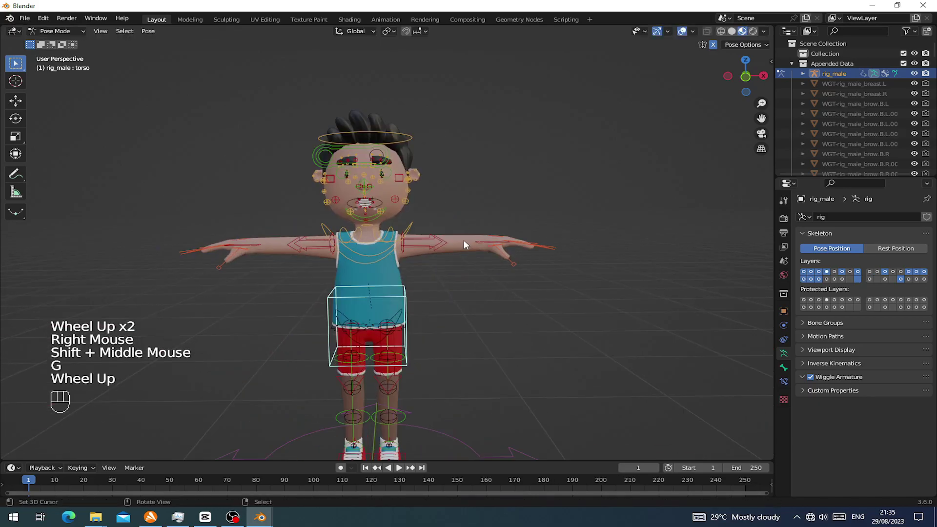
# Step: Turn off X-axis mirroring for posing, try moving the left hand IK control, and cancel the move
pyautogui.rightClick(475, 239)
pyautogui.press('g')
pyautogui.press('g')
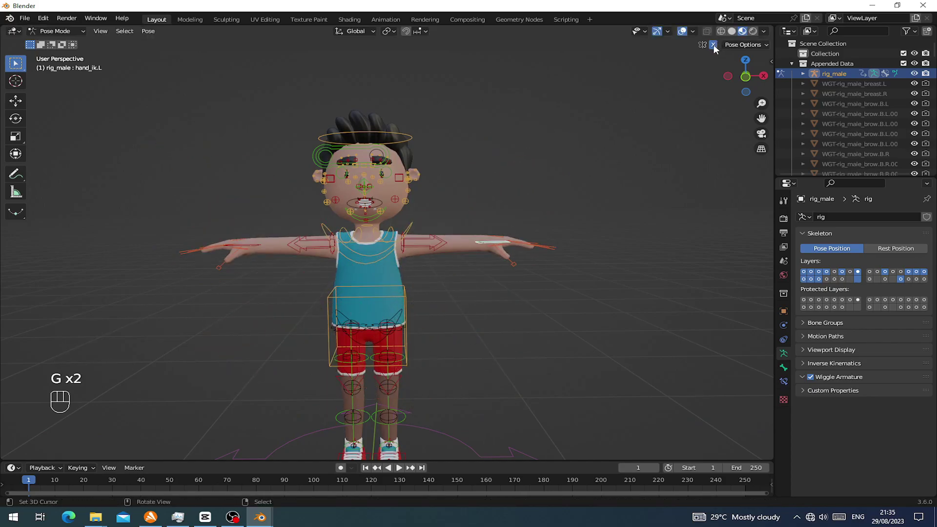
pyautogui.press('g')
pyautogui.press('Escape')
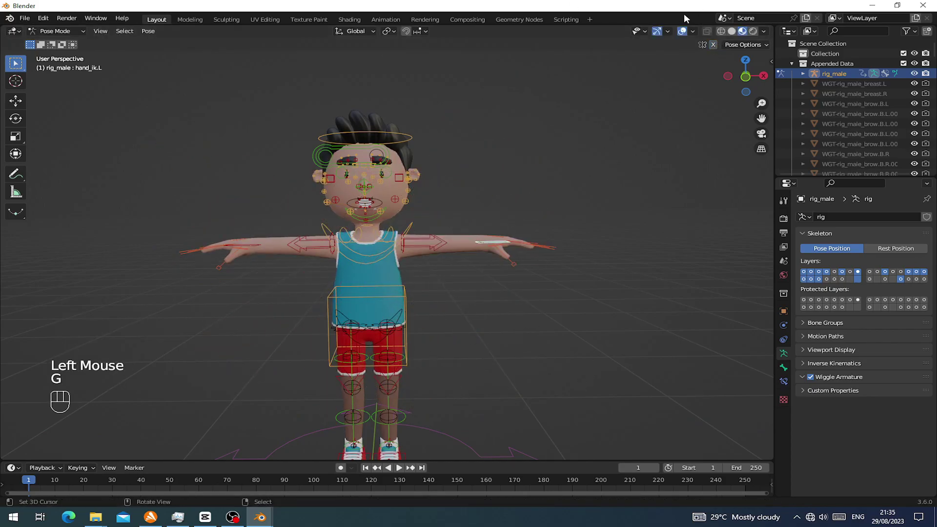
# Step: Show the tool settings with the Rig Main Properties in the viewport sidebar and switch to the Scripting workspace
pyautogui.press('n')
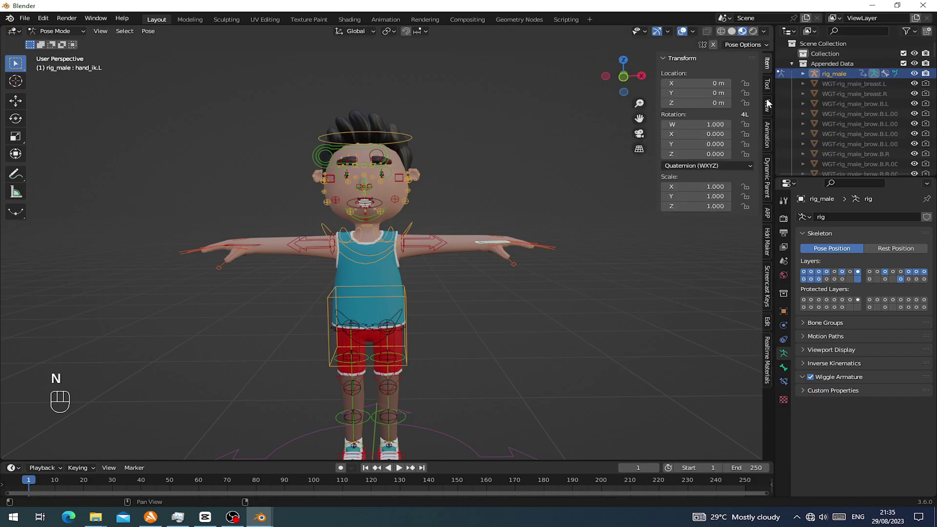
pyautogui.click(767, 86)
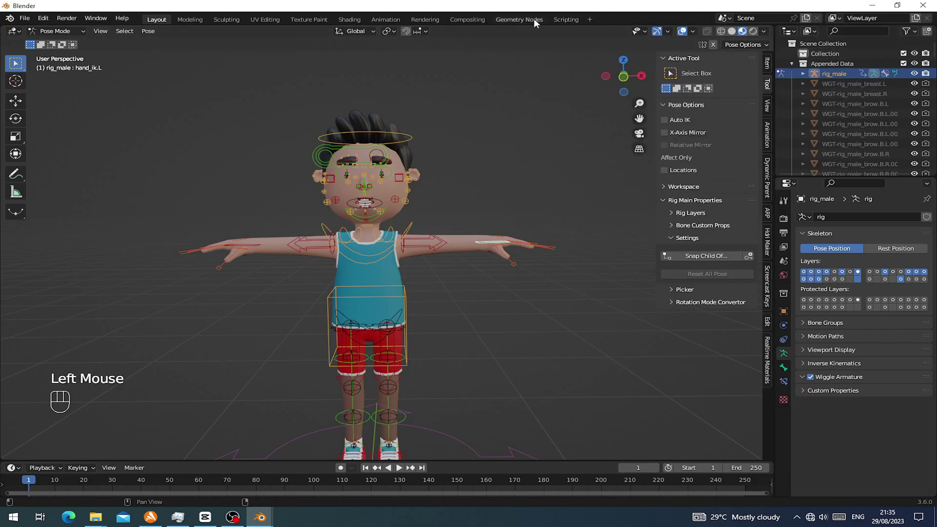
pyautogui.click(565, 19)
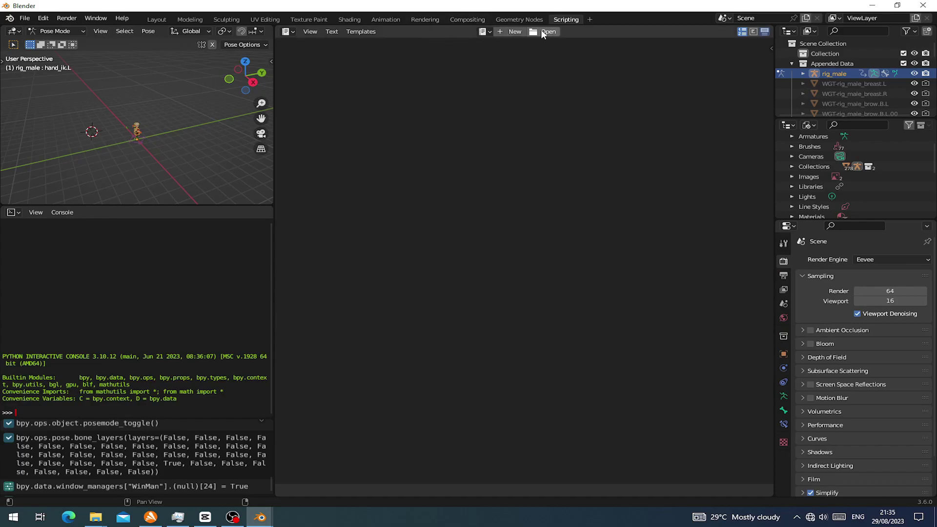
# Step: Switch to File Explorer, copy the address of the D:\THREEDEE\Source files\Source files folder, and return to Blender
pyautogui.moveTo(91, 523)
pyautogui.click(157, 468)
pyautogui.rightClick(733, 214)
pyautogui.click(771, 226)
pyautogui.click(639, 347)
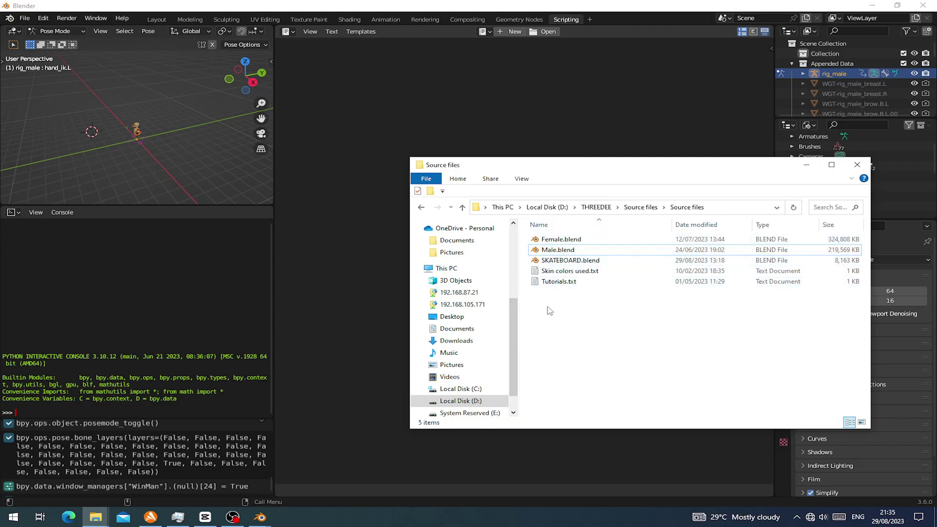
pyautogui.click(757, 227)
pyautogui.click(164, 10)
# Step: Append the text rig_male_ui.py from Male.blend in D:\THREEDEE\Source files\Source files, using the copied folder path
pyautogui.click(20, 20)
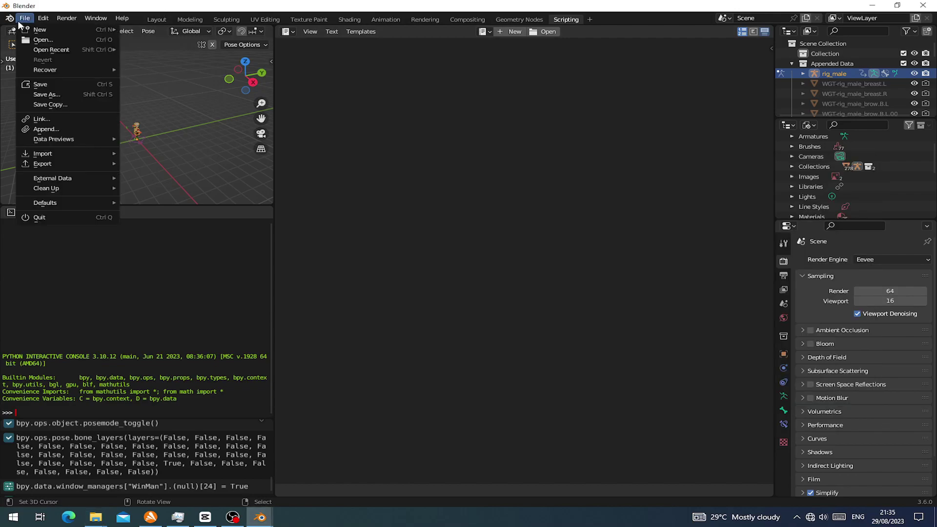
pyautogui.click(38, 130)
pyautogui.click(478, 153)
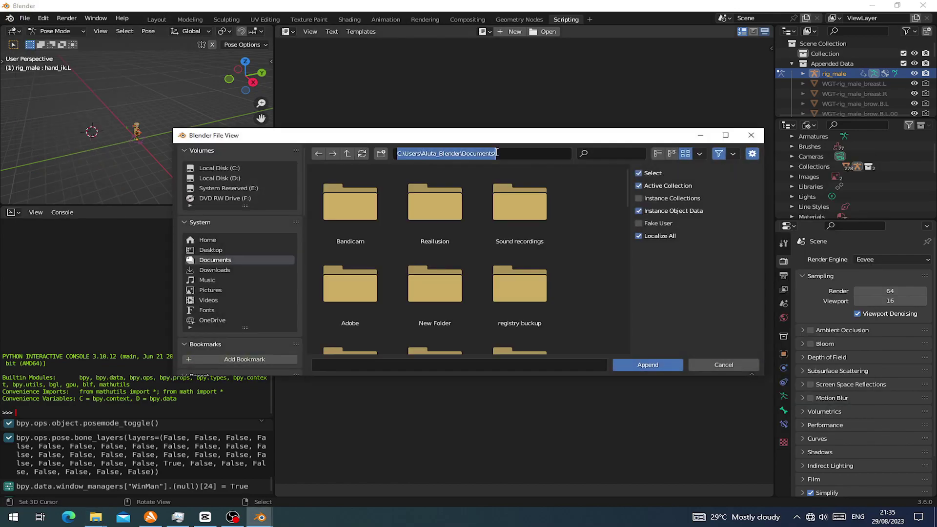
pyautogui.hotkey('ctrl', 'v')
pyautogui.press('Return')
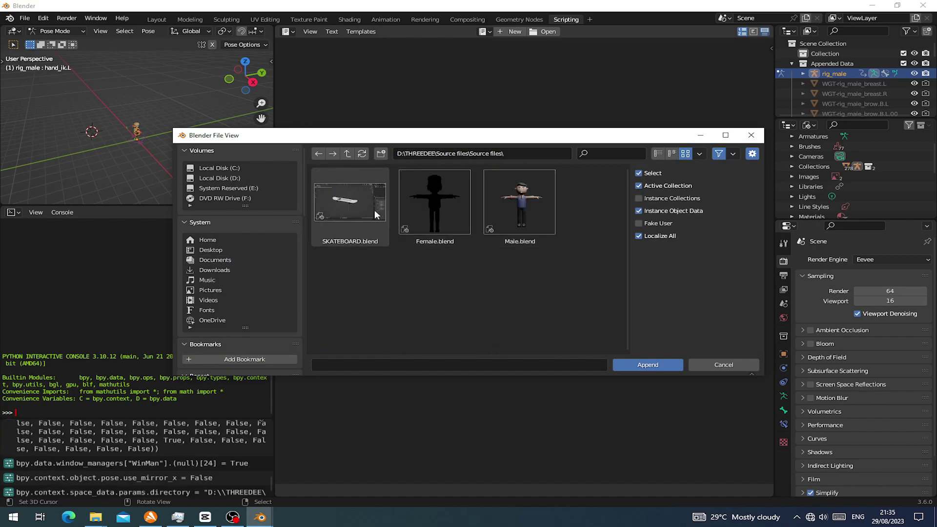
pyautogui.doubleClick(525, 227)
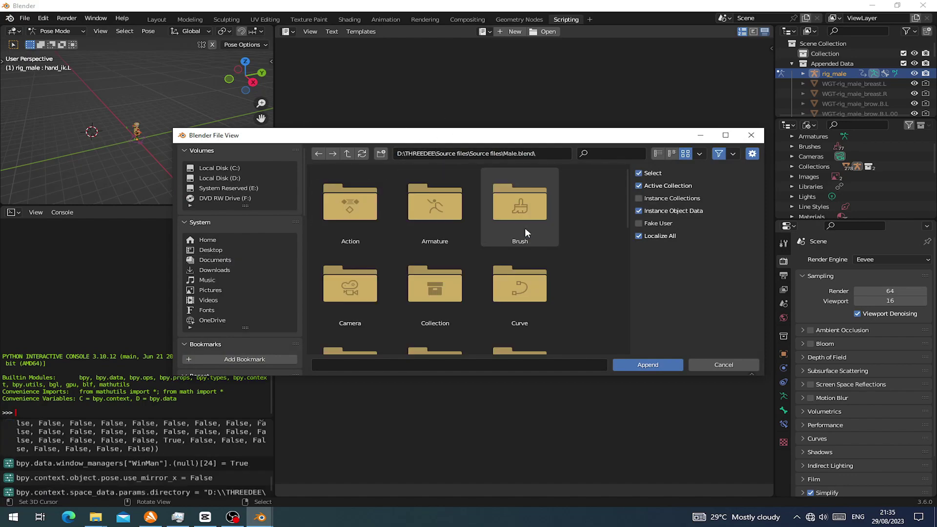
pyautogui.scroll(-5, 379, 267)
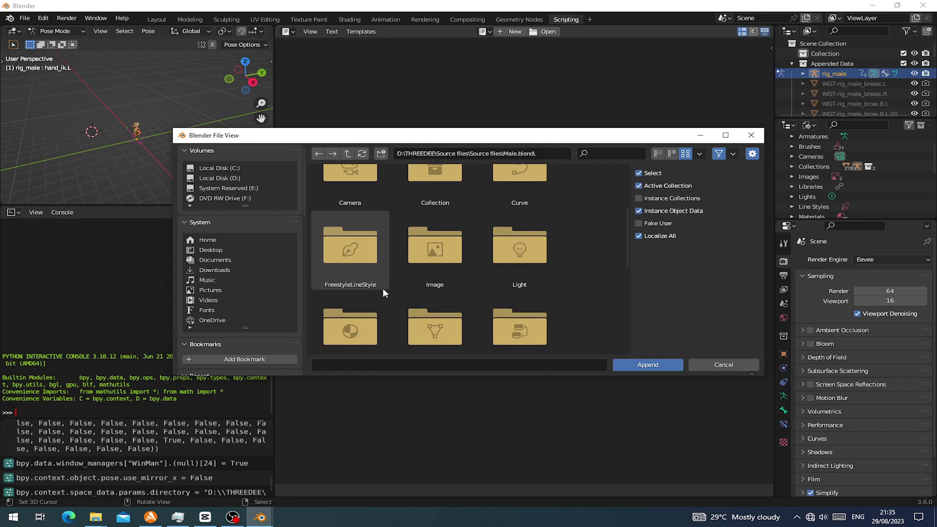
pyautogui.scroll(-5, 459, 242)
pyautogui.doubleClick(361, 272)
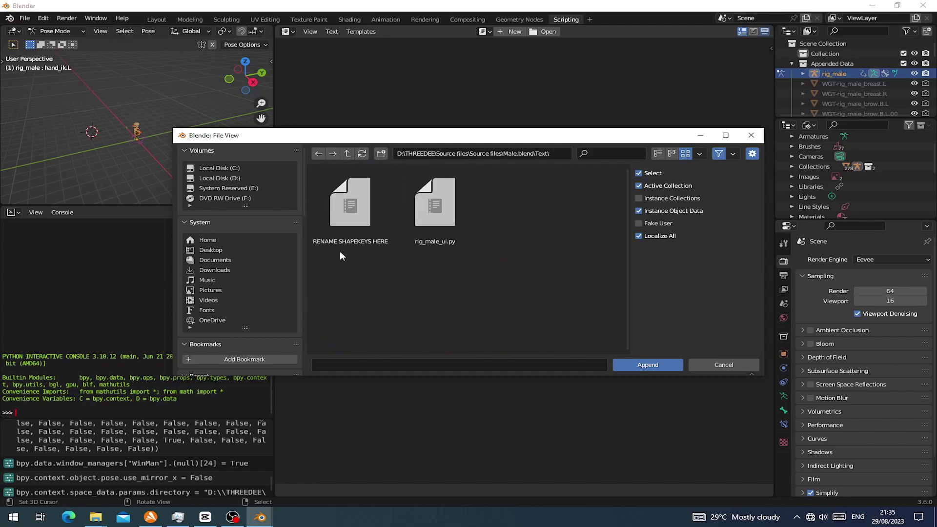
pyautogui.doubleClick(423, 230)
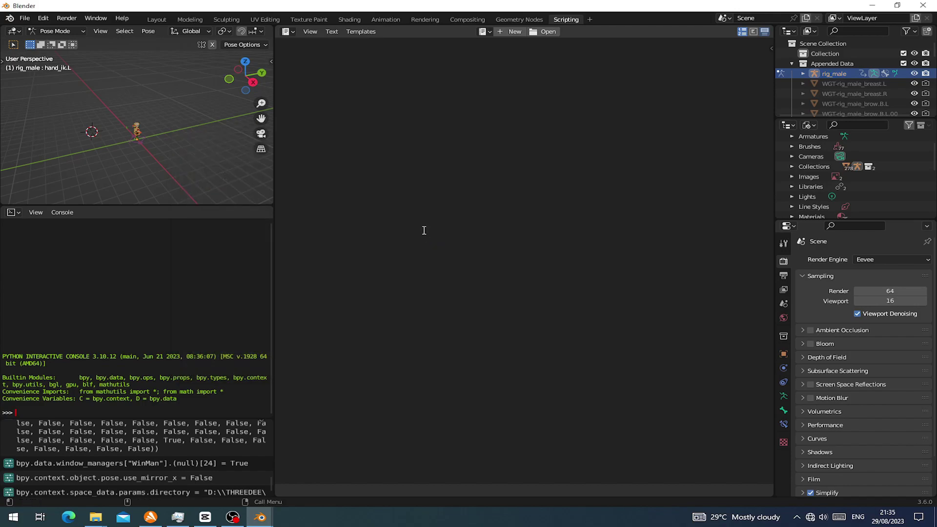
# Step: Turn the viewport to the character's front and load the script rig_male_ui.py in the text editor
pyautogui.moveTo(118, 134); pyautogui.dragTo(176, 140, button='middle')
pyautogui.scroll(4, 177, 139)
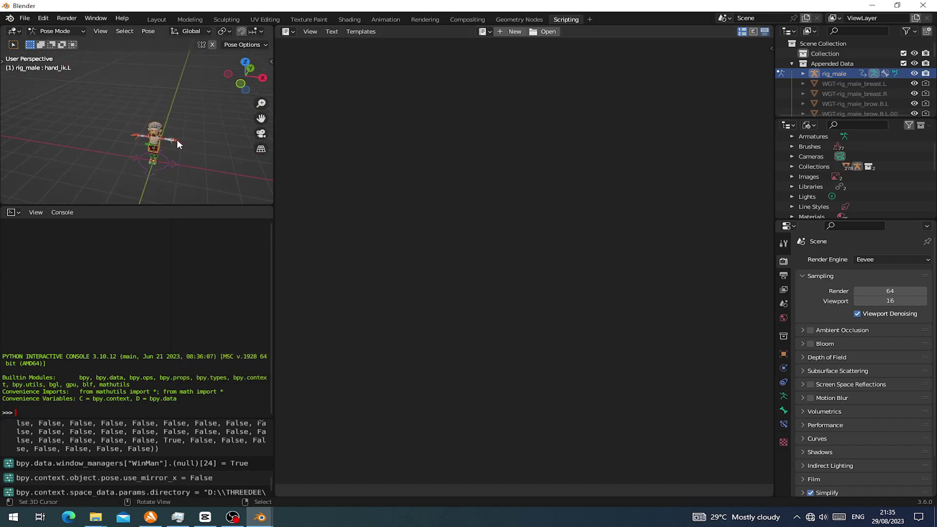
pyautogui.click(483, 32)
pyautogui.click(482, 47)
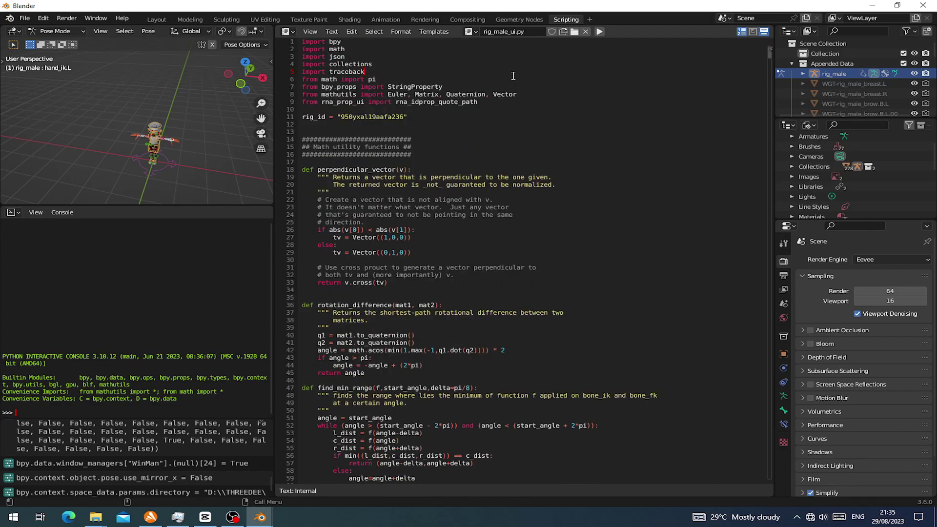
# Step: Run the rig_male_ui.py script, return to the Layout workspace and show the rig's item properties and layers in the sidebar
pyautogui.click(599, 32)
pyautogui.click(157, 19)
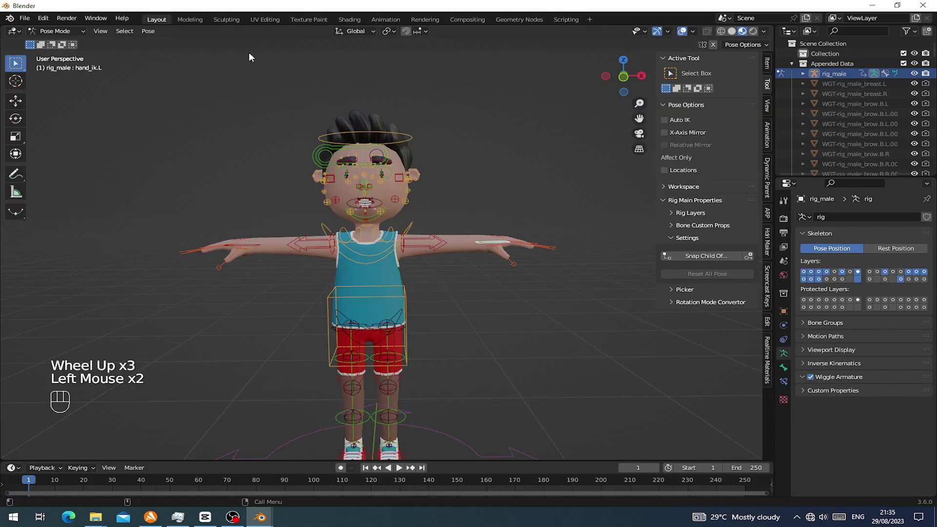
pyautogui.click(767, 68)
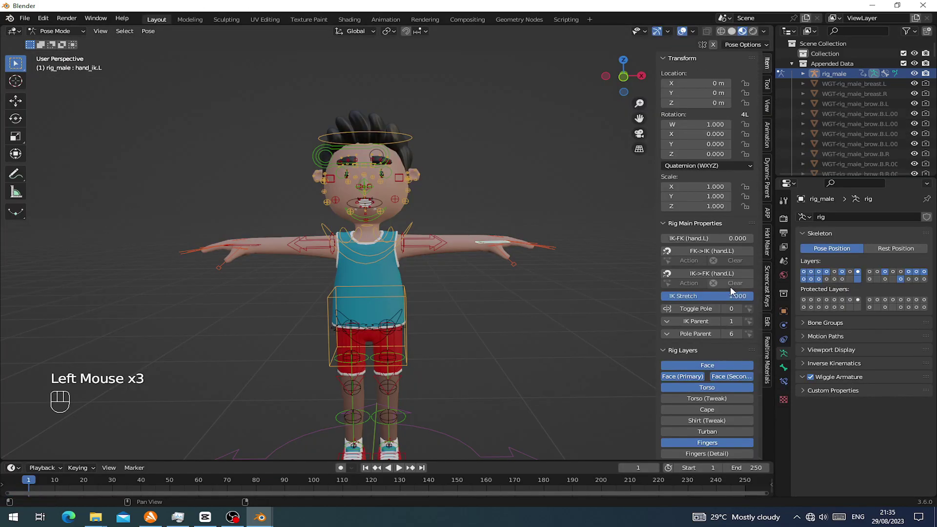
pyautogui.scroll(-2, 698, 184)
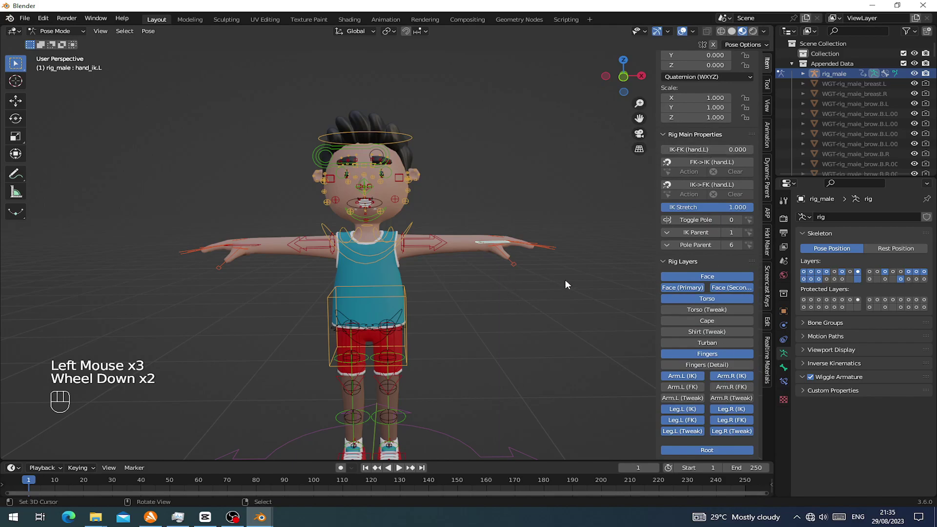
pyautogui.press('g')
pyautogui.rightClick(593, 279)
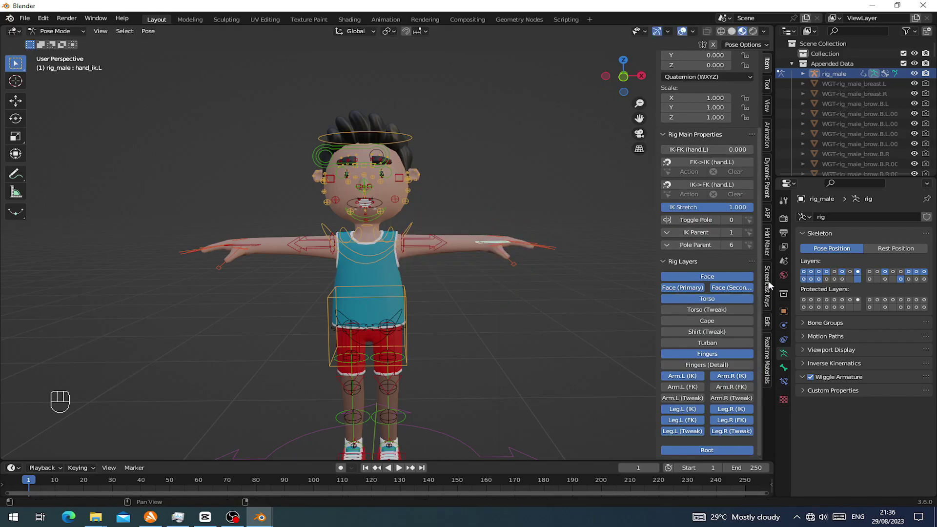
# Step: Toggle the Face, Face (Primary) and Face (Secondary) rig layers off and back on and hide the Torso layer
pyautogui.click(707, 276)
pyautogui.click(682, 288)
pyautogui.click(730, 288)
pyautogui.click(707, 299)
pyautogui.scroll(-3, 466, 335)
pyautogui.click(707, 277)
pyautogui.click(703, 288)
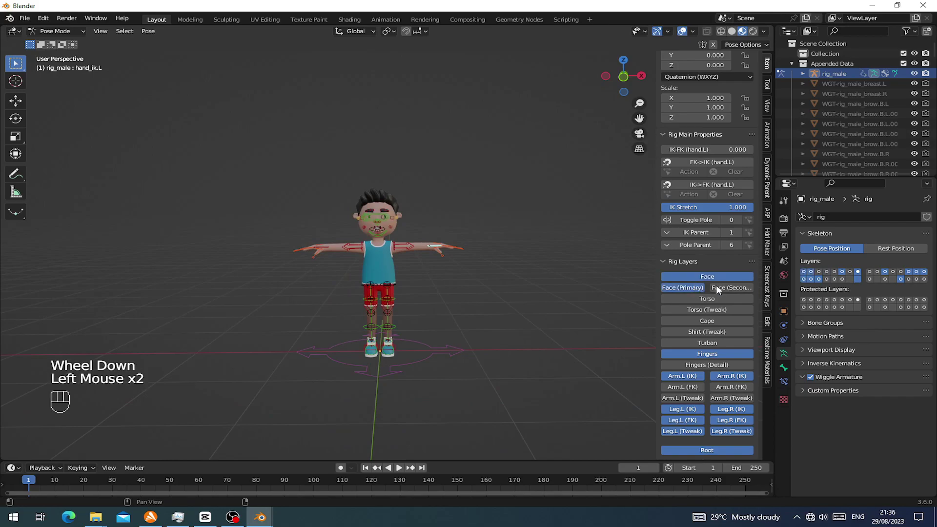
pyautogui.click(703, 288)
pyautogui.scroll(2, 610, 273)
# Step: Append all actions from Male.blend in D:\THREEDEE\Source files\Source files to fill the pose library
pyautogui.click(769, 144)
pyautogui.scroll(-2, 698, 82)
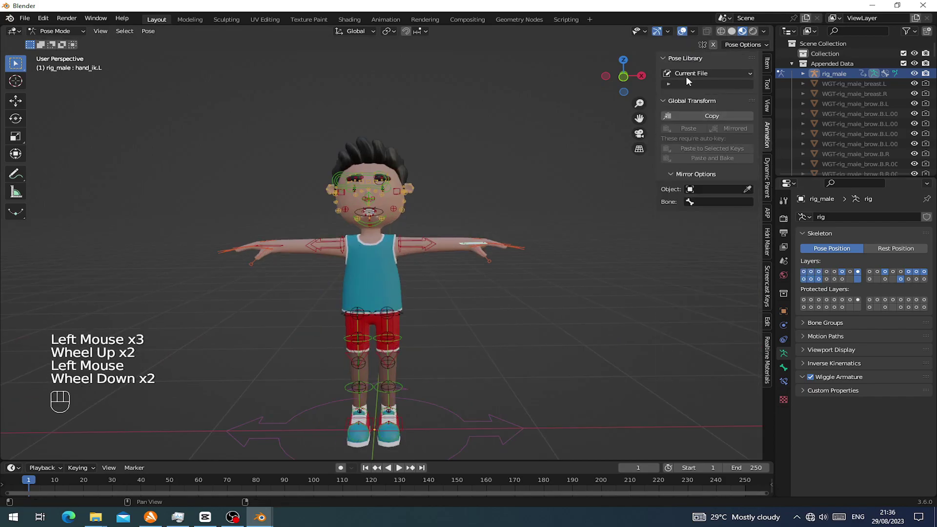
pyautogui.click(34, 18)
pyautogui.click(52, 125)
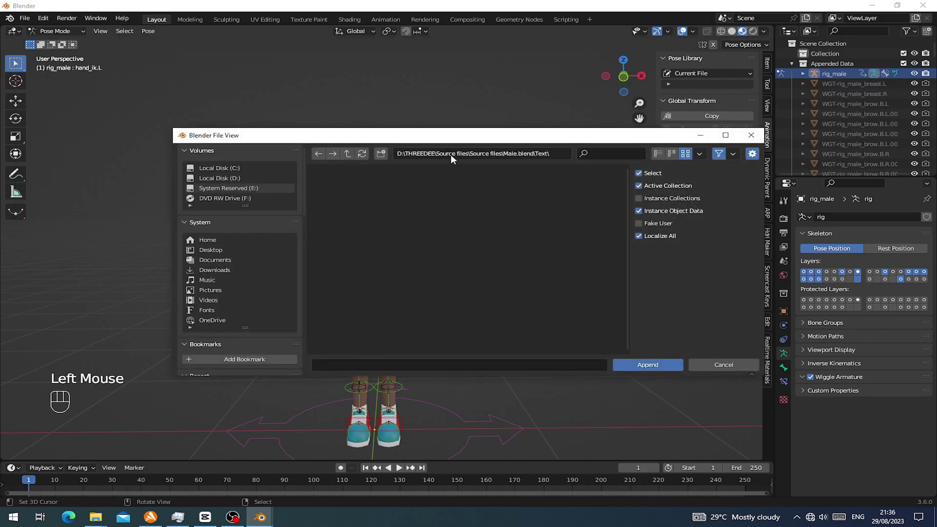
pyautogui.click(356, 155)
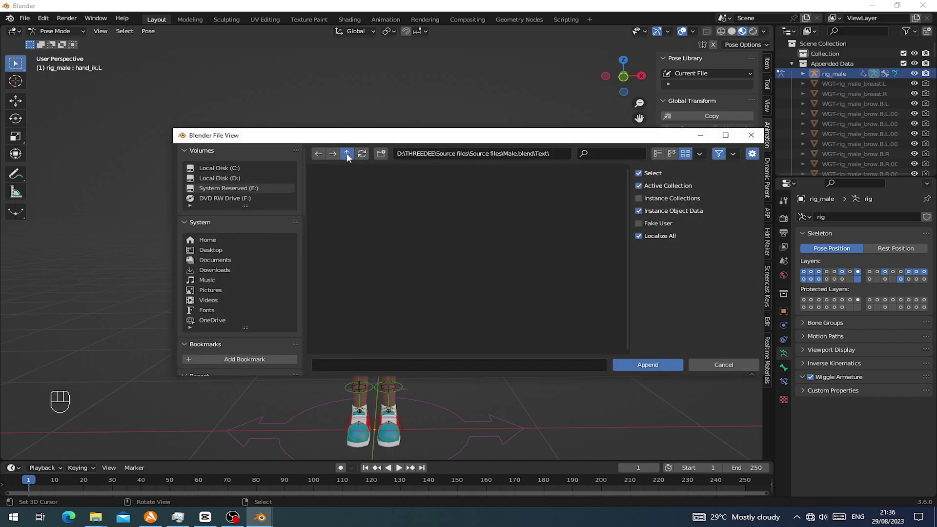
pyautogui.click(347, 155)
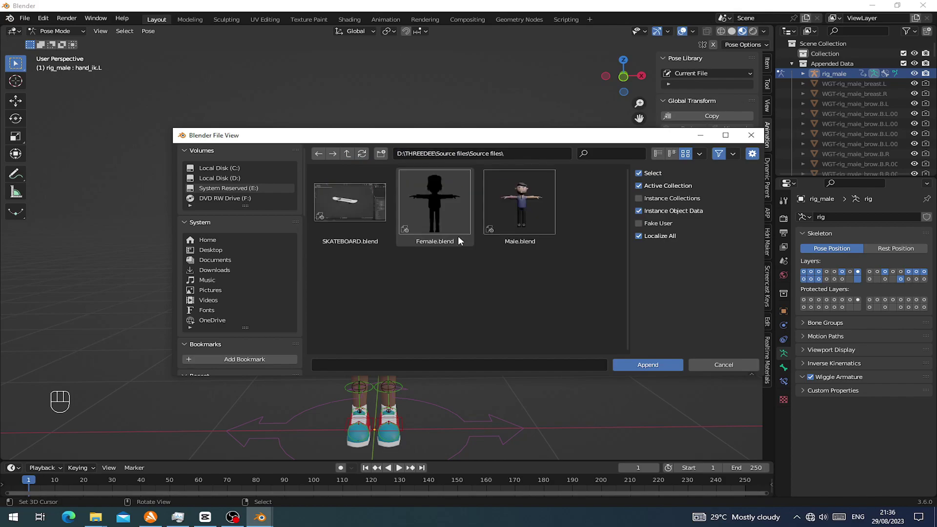
pyautogui.doubleClick(485, 202)
pyautogui.doubleClick(357, 238)
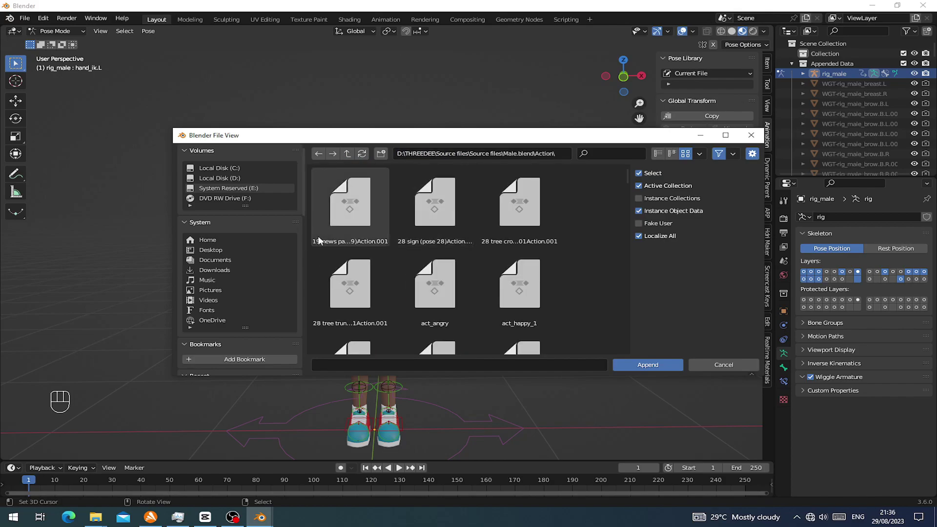
pyautogui.press('a')
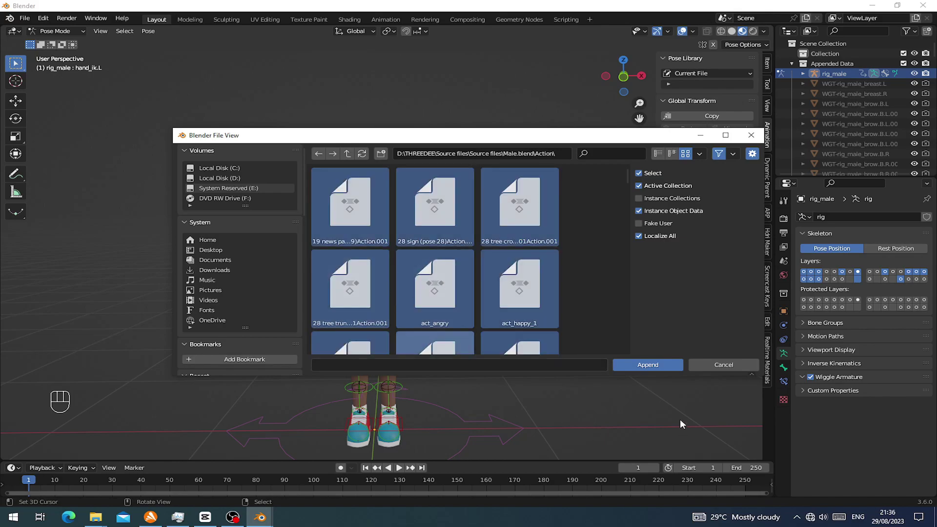
pyautogui.click(635, 366)
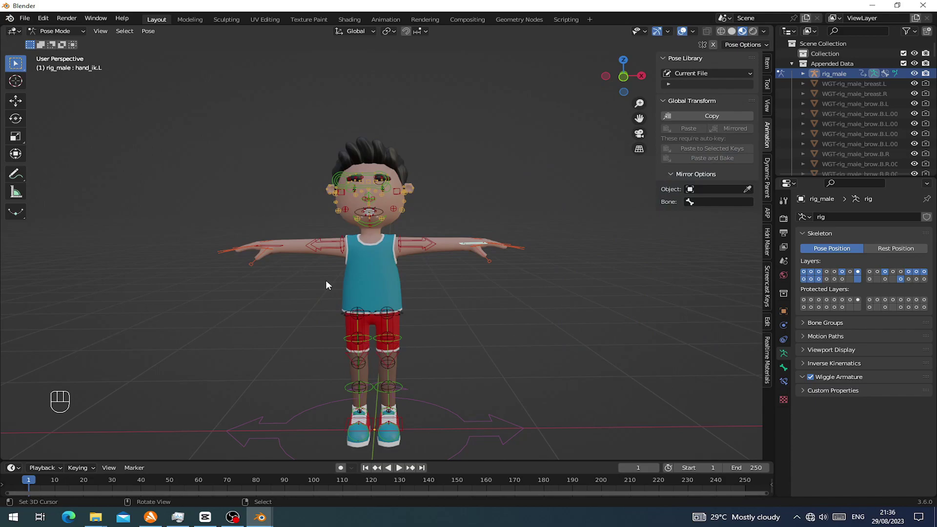
# Step: Select all bones of the character's rig and browse the poses in the pose library
pyautogui.scroll(-5, 725, 215)
pyautogui.scroll(-8, 724, 221)
pyautogui.press('a')
pyautogui.scroll(-2, 429, 288)
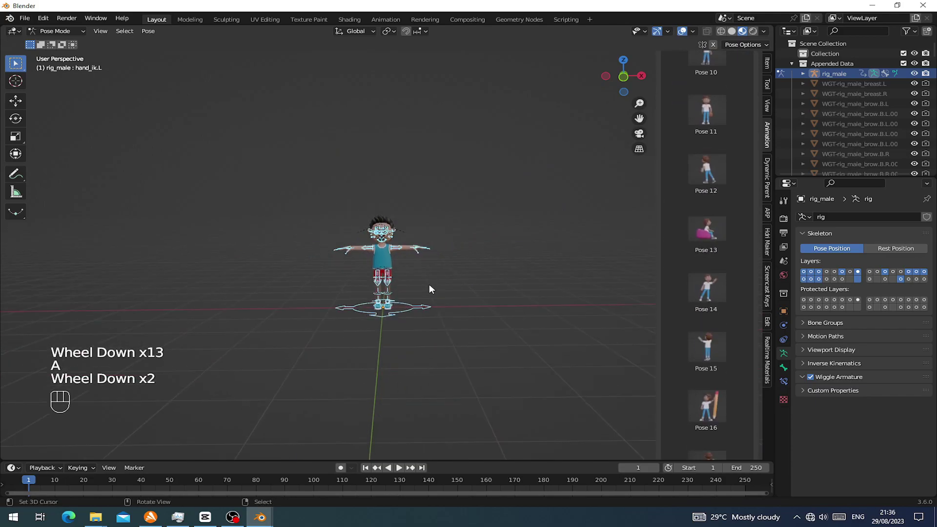
pyautogui.press('a')
pyautogui.press('a')
pyautogui.press('a')
pyautogui.press('a')
# Step: Try several poses from the pose library on the character
pyautogui.scroll(2, 429, 289)
pyautogui.moveTo(699, 179)
pyautogui.mouseDown()
pyautogui.moveTo(512, 234)
pyautogui.moveTo(701, 176)
pyautogui.mouseUp()
pyautogui.moveTo(704, 129); pyautogui.dragTo(704, 220)
pyautogui.moveTo(705, 352); pyautogui.dragTo(683, 380)
pyautogui.scroll(-2, 702, 352)
pyautogui.click(703, 409)
pyautogui.scroll(1, 461, 268)
pyautogui.scroll(1, 461, 267)
pyautogui.moveTo(312, 273); pyautogui.dragTo(381, 276, button='middle')
pyautogui.scroll(-3, 442, 276)
# Step: Select all bones of the rig and clear their location, rotation and scale
pyautogui.press('a')
pyautogui.press('a')
pyautogui.press('a')
pyautogui.press('a')
pyautogui.moveTo(478, 274); pyautogui.dragTo(400, 283, button='middle')
pyautogui.hotkey('alt', 'g')
pyautogui.hotkey('alt', 'r')
pyautogui.hotkey('alt', 's')
pyautogui.scroll(2, 442, 276)
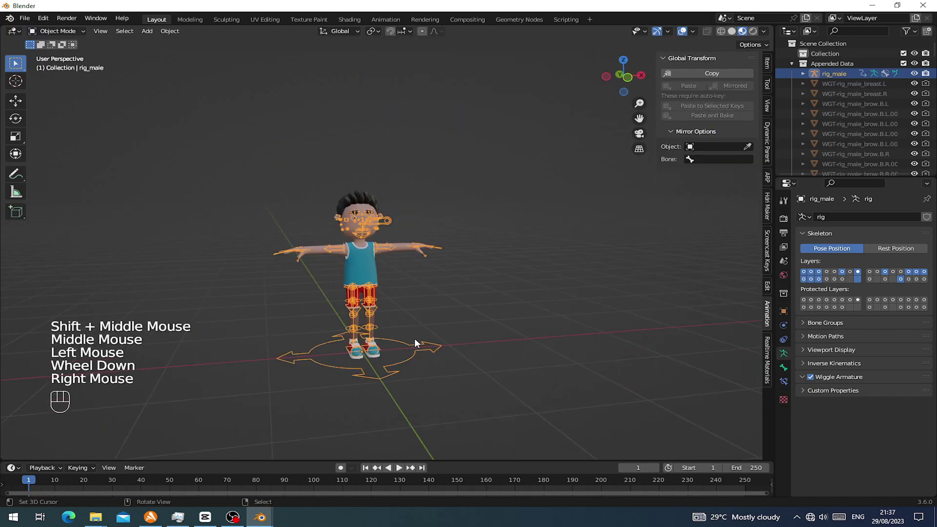
# Step: Switch to the Male.blend window and turn off the Sleeveless & Short outfit slider
pyautogui.scroll(-2, 414, 338)
pyautogui.moveTo(260, 516)
pyautogui.click(317, 468)
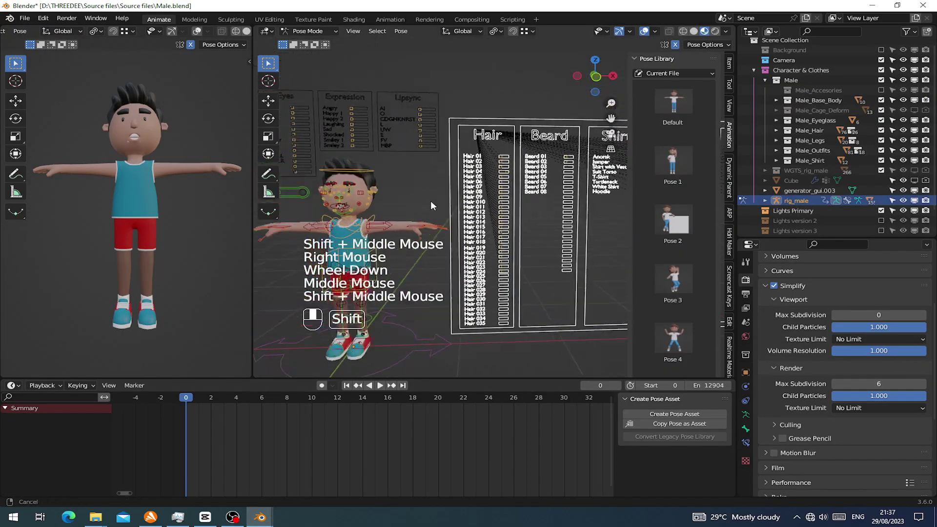
pyautogui.scroll(3, 439, 244)
pyautogui.keyDown('shift'); pyautogui.moveTo(439, 243); pyautogui.dragTo(473, 354, button='middle'); pyautogui.keyUp('shift')
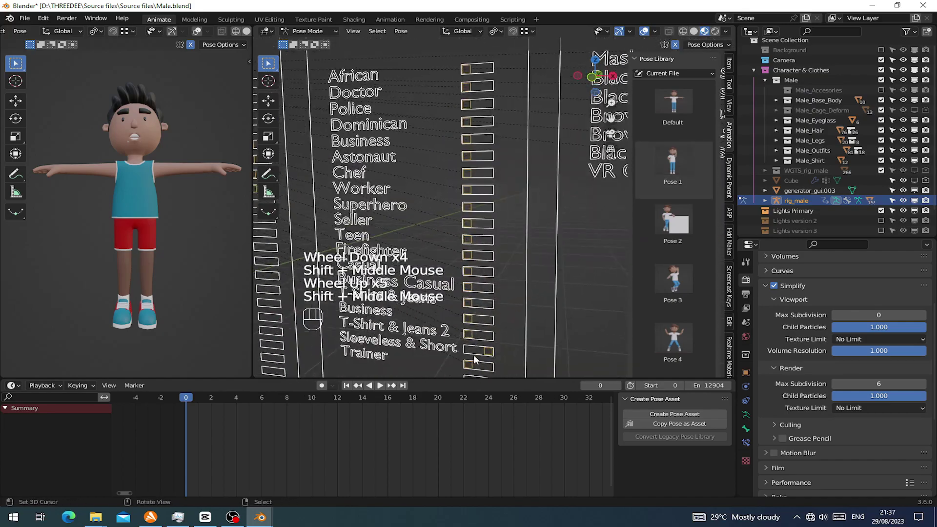
pyautogui.rightClick(488, 351)
pyautogui.press('g')
# Step: Try the Suit Torso and T-Shirt sliders in the Shirt panel
pyautogui.scroll(-2, 472, 240)
pyautogui.keyDown('shift'); pyautogui.moveTo(473, 240); pyautogui.dragTo(576, 195, button='middle'); pyautogui.keyUp('shift')
pyautogui.rightClick(435, 162)
pyautogui.press('g')
pyautogui.rightClick(434, 170)
pyautogui.press('g')
pyautogui.press('g')
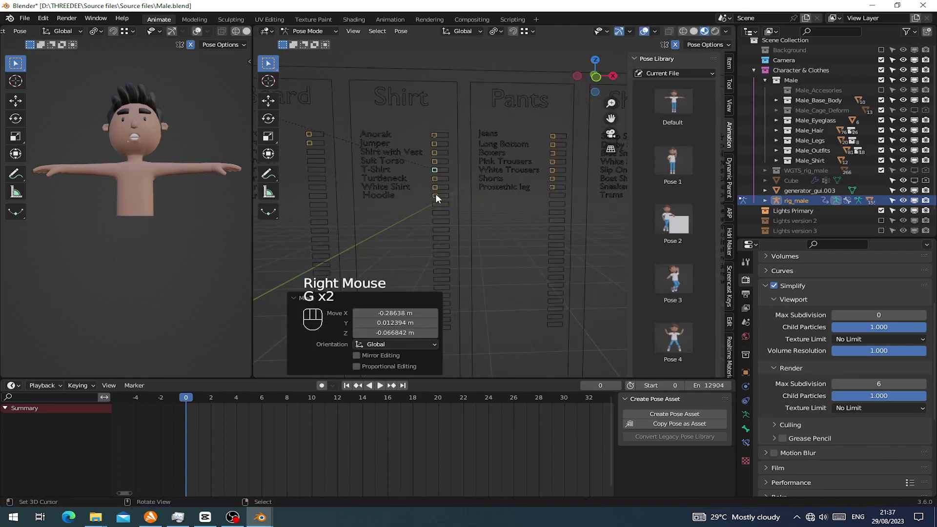
# Step: Dress the character in the Hoodie and the Jeans using the Shirt and Pants panel sliders
pyautogui.rightClick(436, 197)
pyautogui.press('g')
pyautogui.click(473, 197)
pyautogui.rightClick(554, 138)
pyautogui.press('g')
pyautogui.click(556, 140)
# Step: Try the Prosthetic leg slider in the Pants panel
pyautogui.rightClick(553, 188)
pyautogui.press('g')
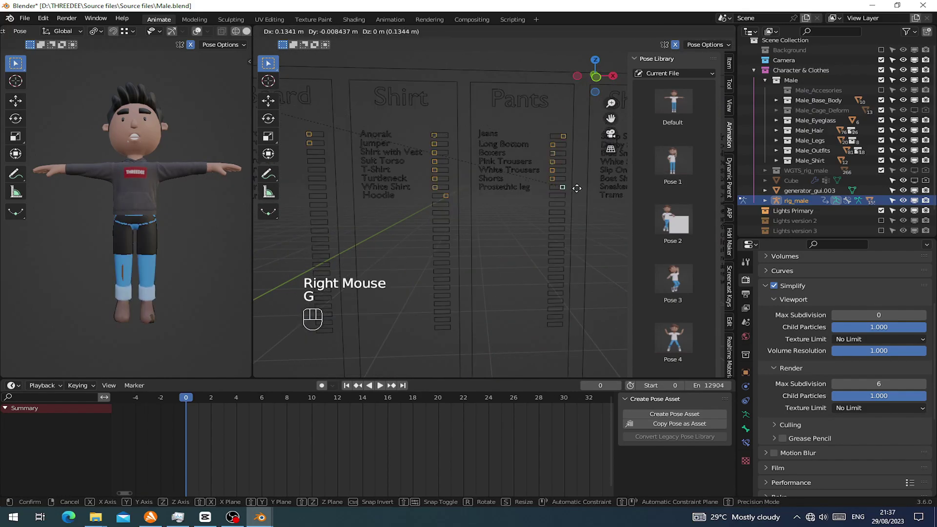
pyautogui.rightClick(576, 188)
# Step: Put a pair of brown shoes on the character with a slider in the Shoes panel
pyautogui.scroll(-2, 537, 185)
pyautogui.keyDown('shift'); pyautogui.moveTo(512, 188); pyautogui.dragTo(316, 198, button='middle'); pyautogui.keyUp('shift')
pyautogui.scroll(1, 430, 180)
pyautogui.rightClick(456, 169)
pyautogui.press('g')
pyautogui.click(485, 169)
pyautogui.moveTo(124, 260)
pyautogui.mouseDown(button='middle')
pyautogui.moveTo(61, 262)
pyautogui.moveTo(124, 251)
pyautogui.mouseUp(button='middle')
# Step: Replace the black hairstyle with a brown one using the Hair panel sliders
pyautogui.scroll(-2, 122, 244)
pyautogui.keyDown('shift'); pyautogui.moveTo(312, 186); pyautogui.dragTo(469, 181, button='middle'); pyautogui.keyUp('shift')
pyautogui.rightClick(428, 172)
pyautogui.press('g')
pyautogui.rightClick(421, 200)
pyautogui.press('g')
pyautogui.scroll(-5, 439, 185)
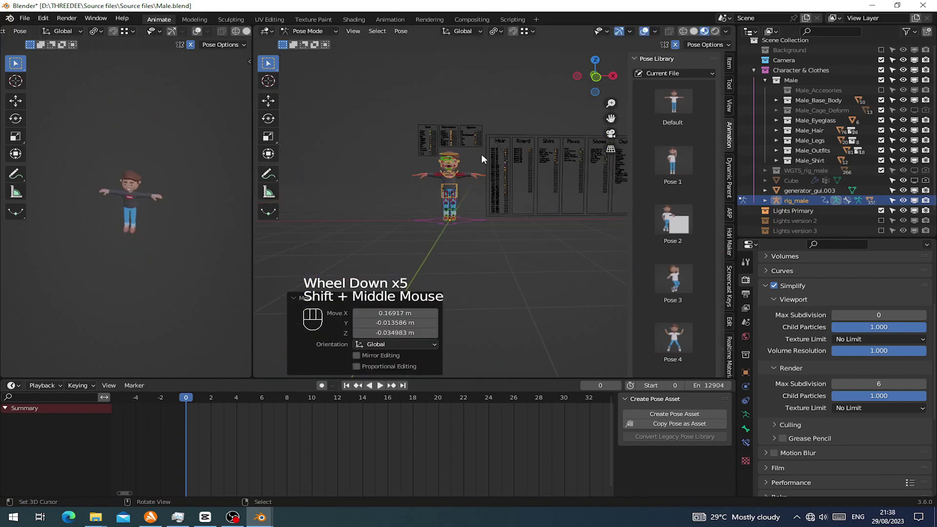
# Step: Move the first character -2.7341 m along X in the new scene and paste the restyled character from Male.blend
pyautogui.doubleClick(542, 262)
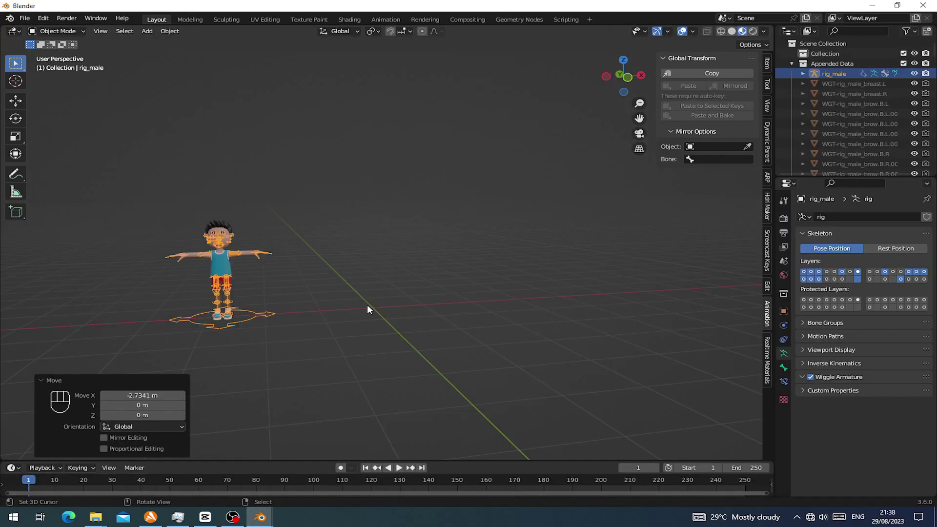
pyautogui.keyDown('ctrl'); pyautogui.doubleClick(484, 168); pyautogui.keyUp('ctrl')
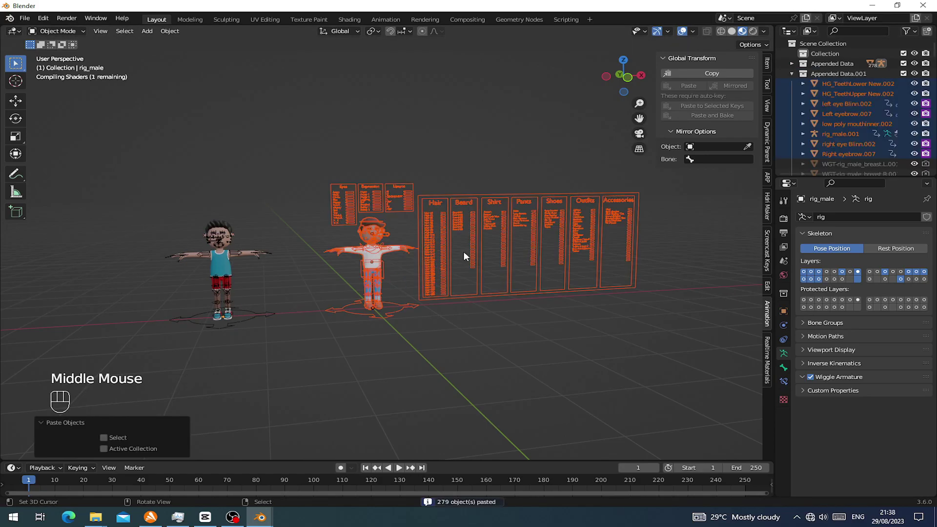
# Step: Test-move part of the pasted character's head and clear its location
pyautogui.scroll(6, 357, 235)
pyautogui.rightClick(357, 235)
pyautogui.scroll(-2, 357, 236)
pyautogui.press('g')
pyautogui.rightClick(320, 204)
pyautogui.press('x')
pyautogui.hotkey('alt', 'g')
# Step: Parent the pasted character's separate facial parts and check the result by test-moving its rig
pyautogui.rightClick(288, 190)
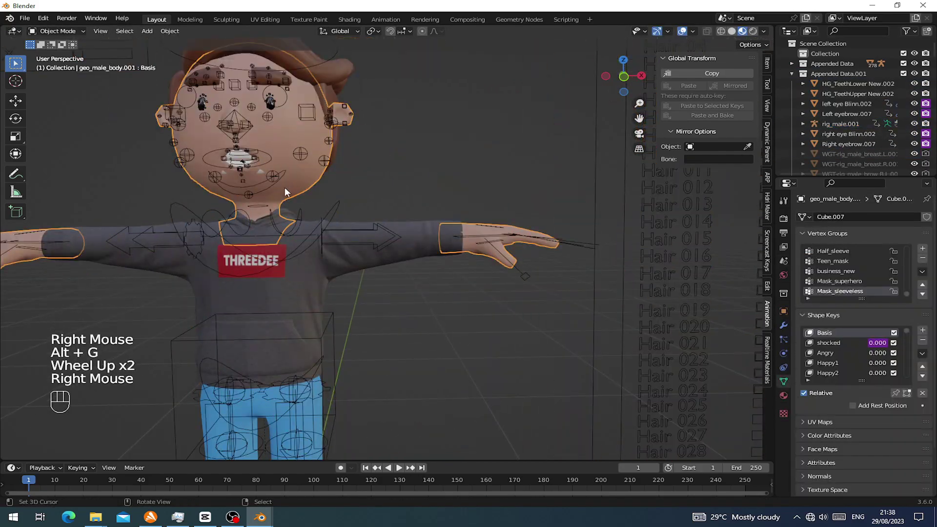
pyautogui.scroll(5, 287, 191)
pyautogui.keyDown('shift'); pyautogui.rightClick(288, 190); pyautogui.keyUp('shift')
pyautogui.keyDown('shift'); pyautogui.rightClick(388, 237); pyautogui.keyUp('shift')
pyautogui.keyDown('shift'); pyautogui.rightClick(437, 296); pyautogui.keyUp('shift')
pyautogui.hotkey('ctrl', 'p')
pyautogui.hotkey('alt', 'h')
pyautogui.rightClick(390, 282)
pyautogui.press('g')
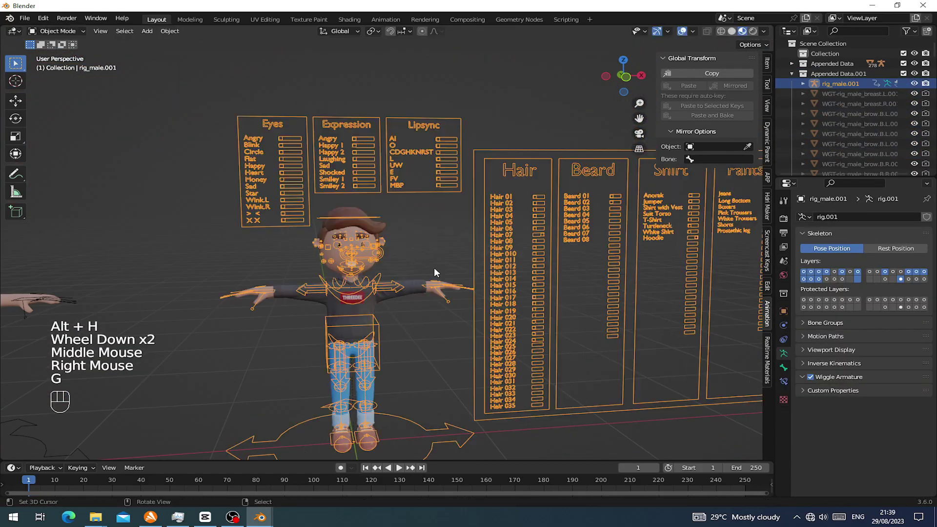
pyautogui.rightClick(459, 274)
# Step: Box-select the pasted rig's slider panel bones and move them to a hidden bone layer
pyautogui.rightClick(288, 154)
pyautogui.scroll(-2, 288, 154)
pyautogui.press('b')
pyautogui.press('b')
pyautogui.press('b')
pyautogui.moveTo(451, 164); pyautogui.dragTo(512, 328)
pyautogui.scroll(-2, 574, 282)
pyautogui.press('m')
pyautogui.click(675, 325)
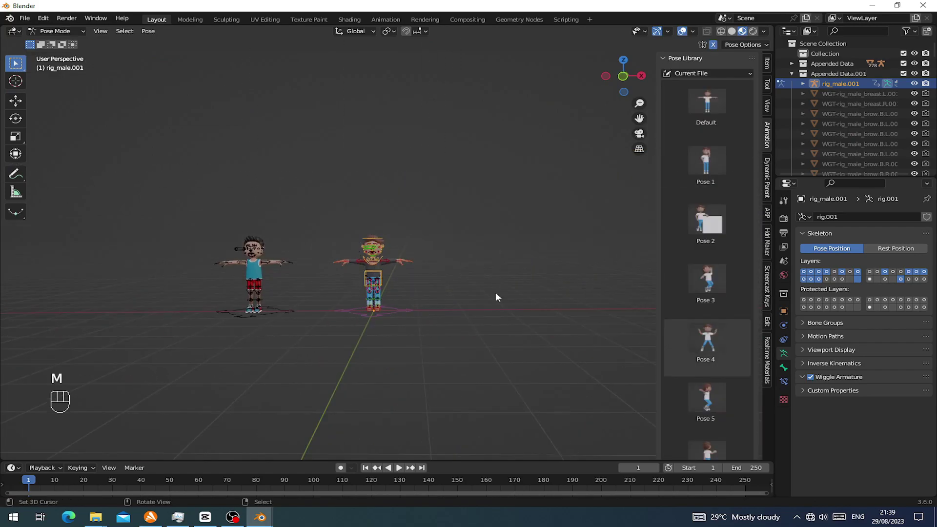
# Step: Test-move the pasted character's root and show the rig's item properties in the sidebar
pyautogui.click(56, 31)
pyautogui.rightClick(373, 310)
pyautogui.press('g')
pyautogui.scroll(4, 370, 268)
pyautogui.click(766, 63)
pyautogui.click(56, 31)
pyautogui.press('a')
pyautogui.rightClick(342, 250)
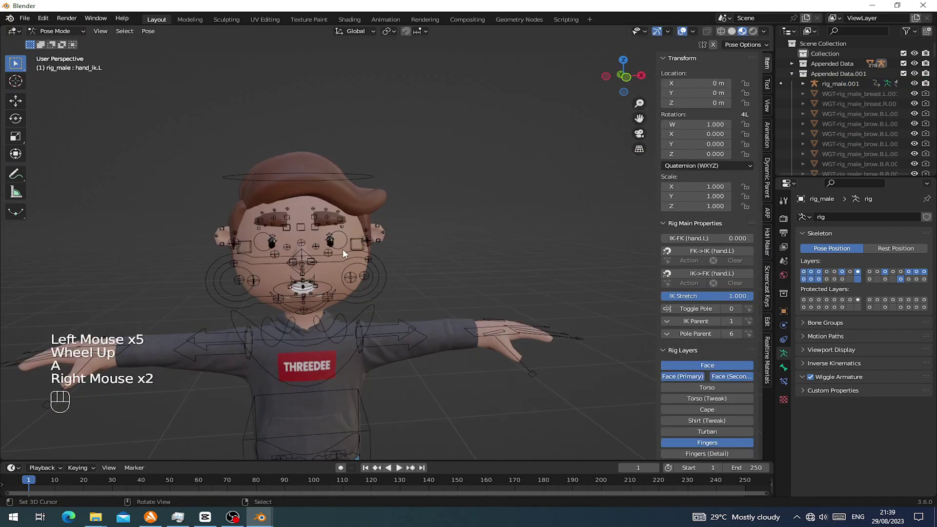
# Step: Put the pasted character's rig in Pose Mode and test-move its left hand IK and torso controls
pyautogui.click(56, 31)
pyautogui.rightClick(365, 297)
pyautogui.click(57, 32)
pyautogui.click(62, 64)
pyautogui.scroll(-4, 385, 293)
pyautogui.rightClick(476, 345)
pyautogui.scroll(-3, 477, 350)
pyautogui.press('g')
pyautogui.press('g')
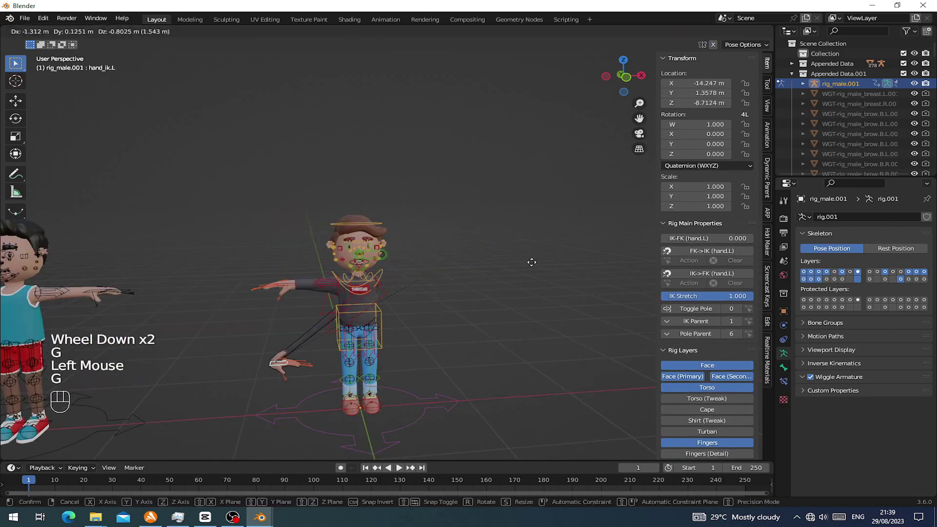
pyautogui.rightClick(412, 286)
pyautogui.rightClick(381, 317)
pyautogui.press('g')
# Step: Toggle the viewport overlays to view both characters without their rig controls
pyautogui.click(56, 31)
pyautogui.scroll(-2, 265, 335)
pyautogui.rightClick(265, 335)
pyautogui.click(682, 31)
pyautogui.click(681, 31)
pyautogui.click(56, 31)
pyautogui.click(56, 31)
# Step: Clear the location, rotation and scale of all bones in the pasted character's rig and return to Object Mode
pyautogui.rightClick(516, 195)
pyautogui.click(56, 31)
pyautogui.press('a')
pyautogui.hotkey('alt', 'g')
pyautogui.hotkey('alt', 'r')
pyautogui.hotkey('alt', 's')
pyautogui.click(57, 31)
# Step: Hide the viewport overlays and open the render settings
pyautogui.click(681, 32)
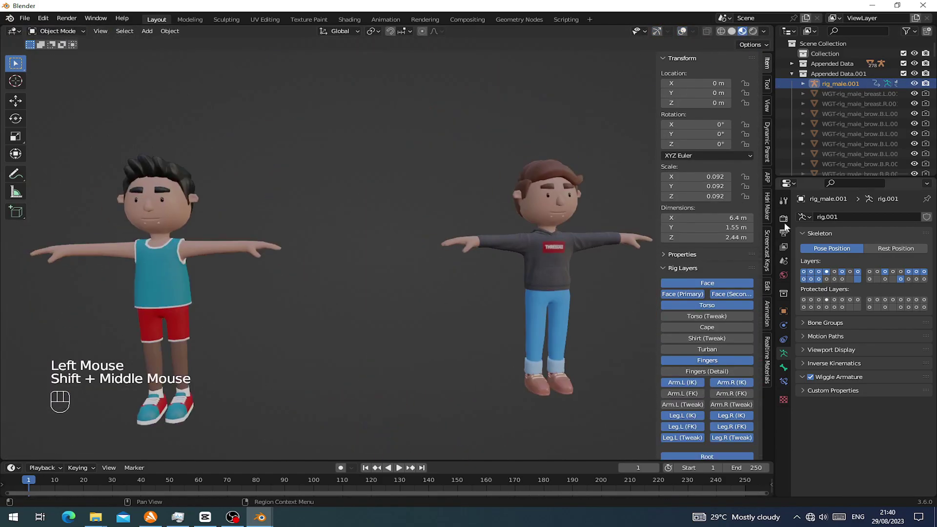
pyautogui.click(783, 218)
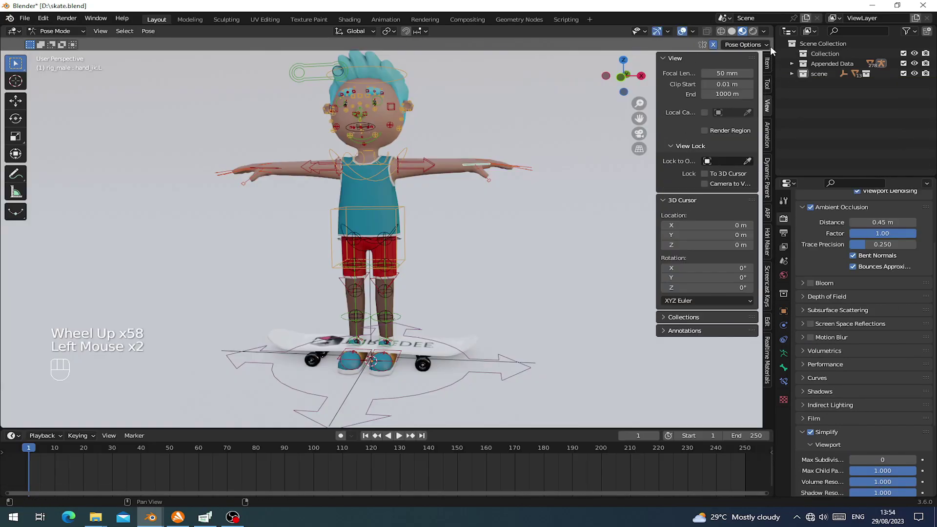
# Step: Show the rig's item properties and turn off Lock Object Modes
pyautogui.click(768, 62)
pyautogui.scroll(-2, 689, 279)
pyautogui.moveTo(263, 228); pyautogui.dragTo(281, 225, button='middle')
pyautogui.keyDown('shift'); pyautogui.moveTo(346, 185); pyautogui.dragTo(376, 286, button='middle'); pyautogui.keyUp('shift')
pyautogui.scroll(-1, 366, 207)
pyautogui.moveTo(408, 225); pyautogui.dragTo(420, 254, button='middle')
pyautogui.scroll(2, 373, 230)
pyautogui.rightClick(475, 157)
pyautogui.click(44, 18)
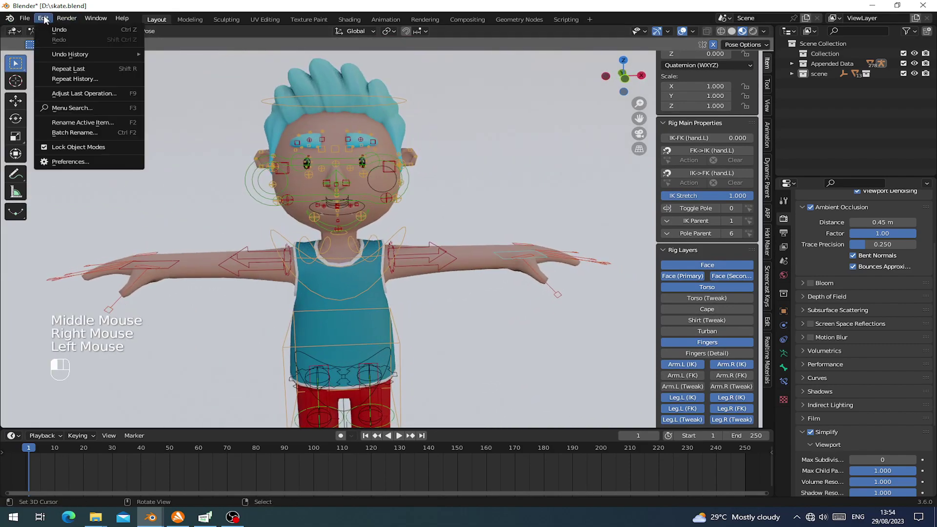
pyautogui.click(72, 146)
# Step: Darken the background plane's material by setting its base color to a gray with a value of 0.173
pyautogui.rightClick(171, 161)
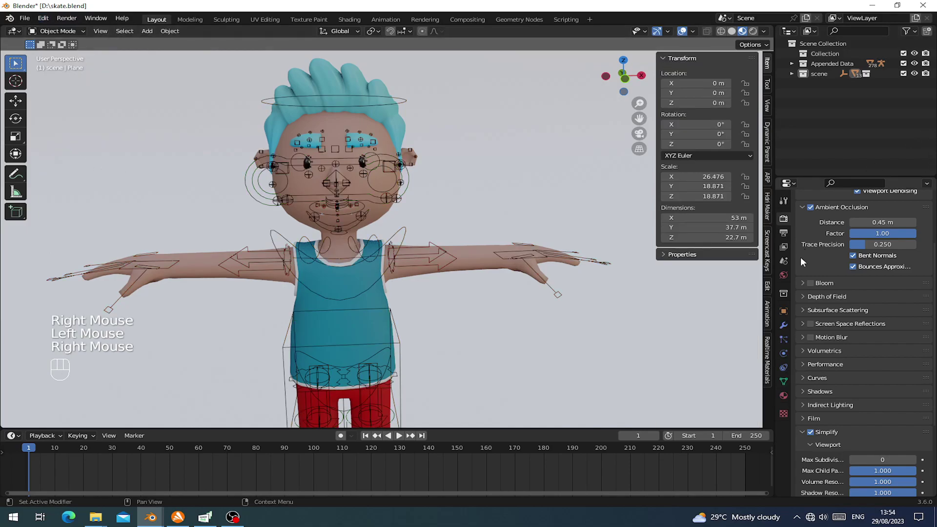
pyautogui.click(780, 403)
pyautogui.click(783, 396)
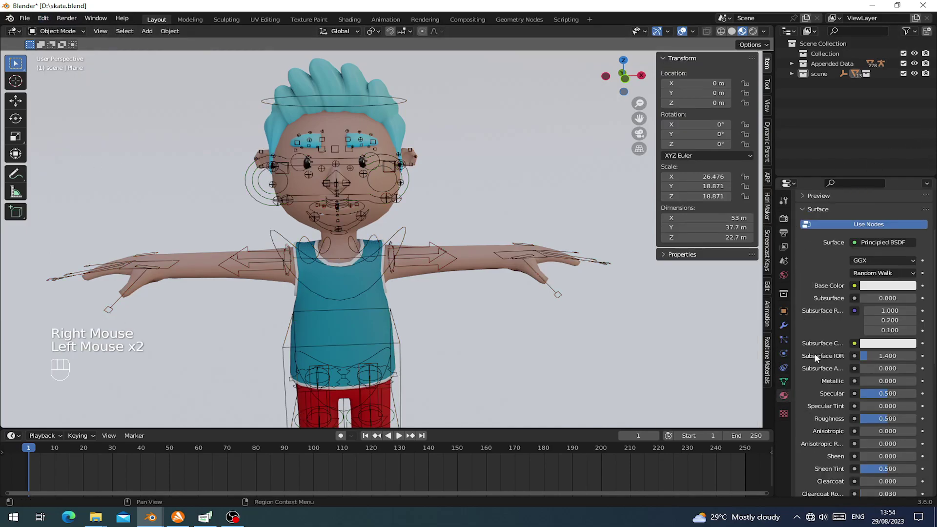
pyautogui.click(881, 286)
pyautogui.moveTo(907, 152); pyautogui.dragTo(907, 182)
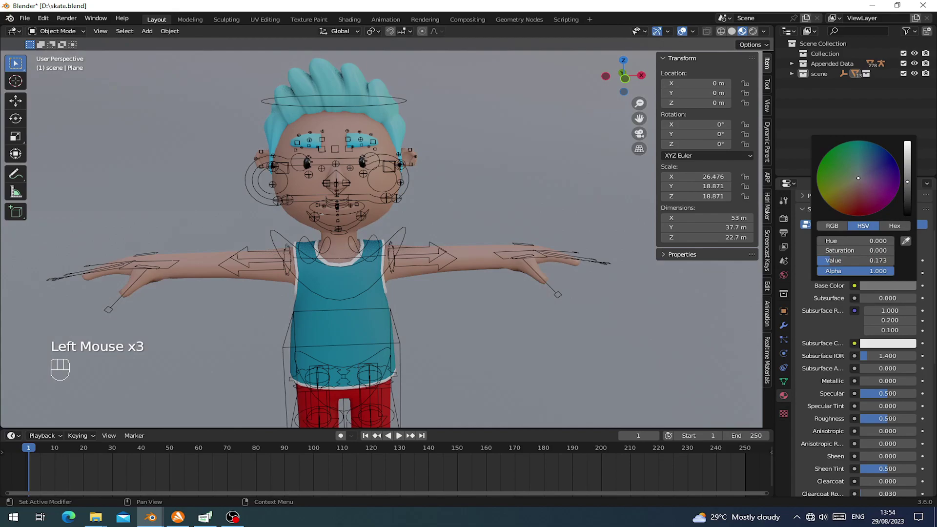
# Step: Put the character's rig back in Pose Mode and test-move its left hand IK control, cancelling each move
pyautogui.scroll(-2, 454, 180)
pyautogui.moveTo(459, 232); pyautogui.dragTo(400, 221, button='middle')
pyautogui.scroll(2, 453, 230)
pyautogui.scroll(-2, 452, 233)
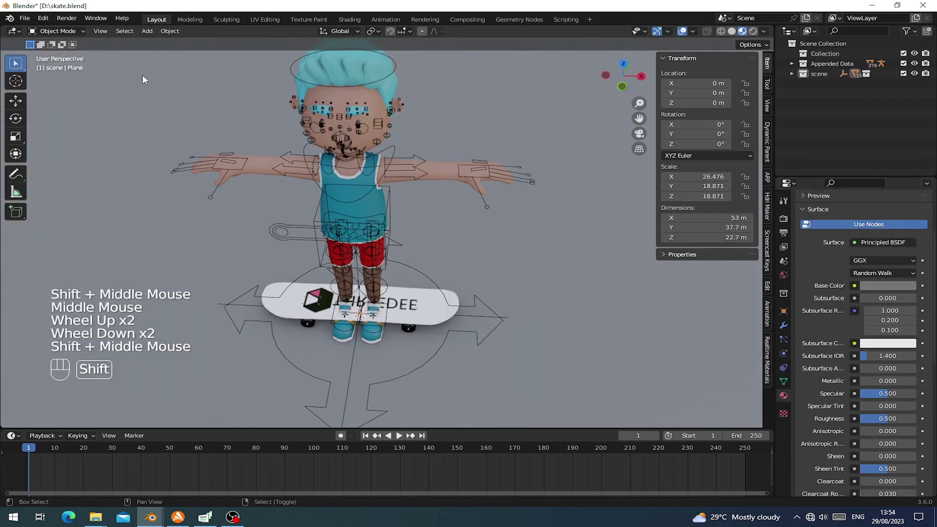
pyautogui.moveTo(349, 186); pyautogui.dragTo(354, 153, button='middle')
pyautogui.rightClick(391, 144)
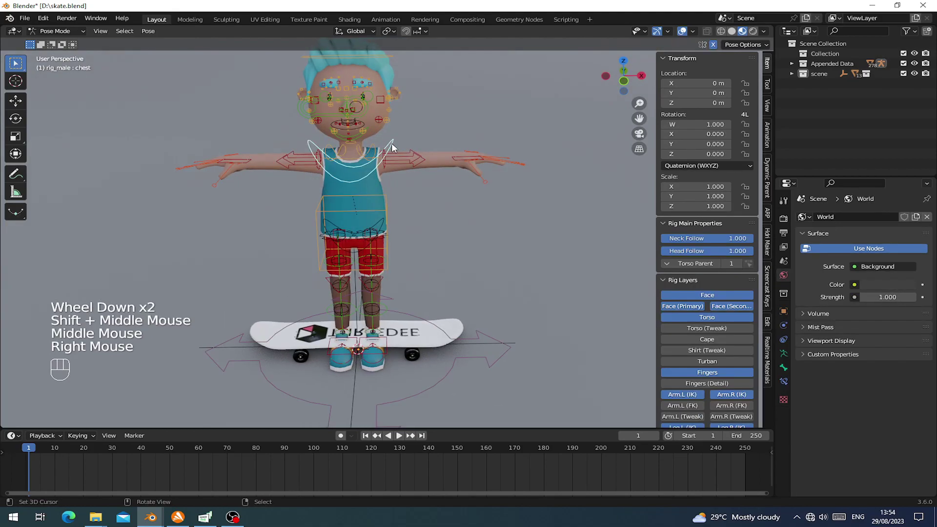
pyautogui.rightClick(460, 154)
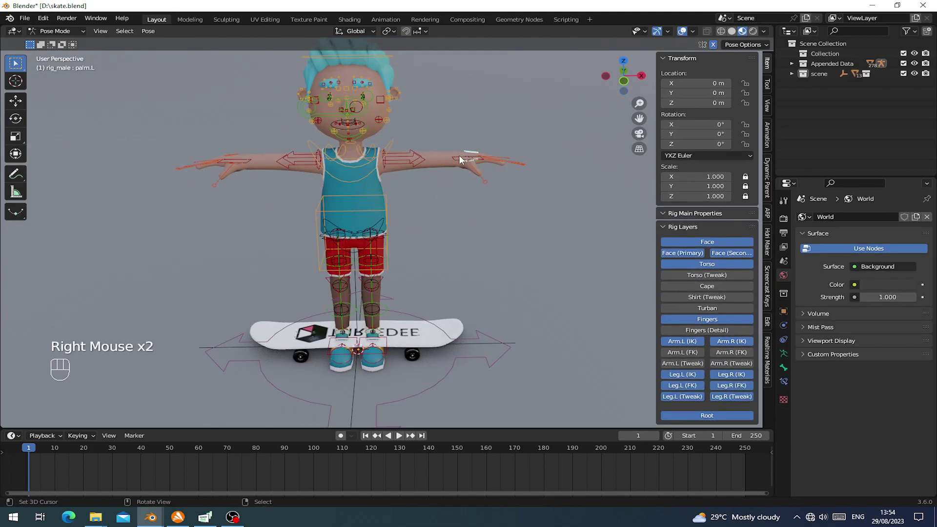
pyautogui.rightClick(461, 159)
pyautogui.press('g')
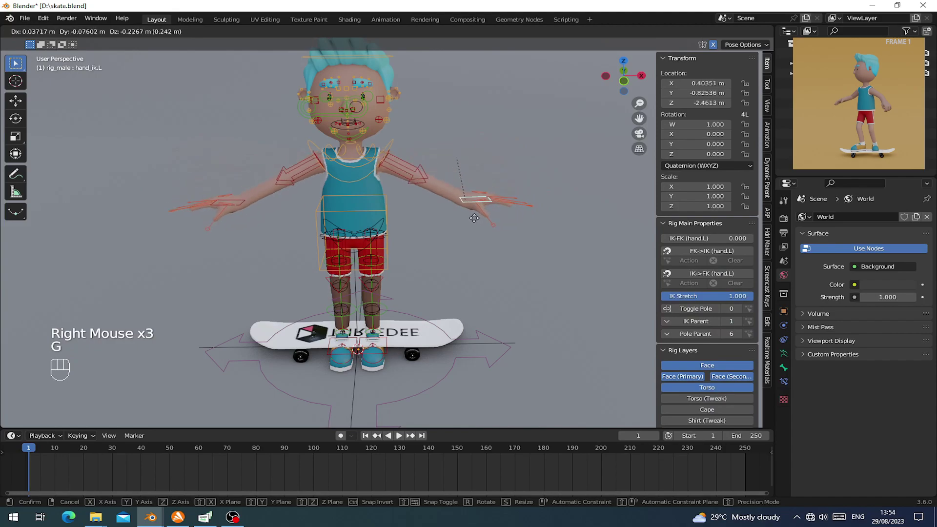
pyautogui.press('Escape')
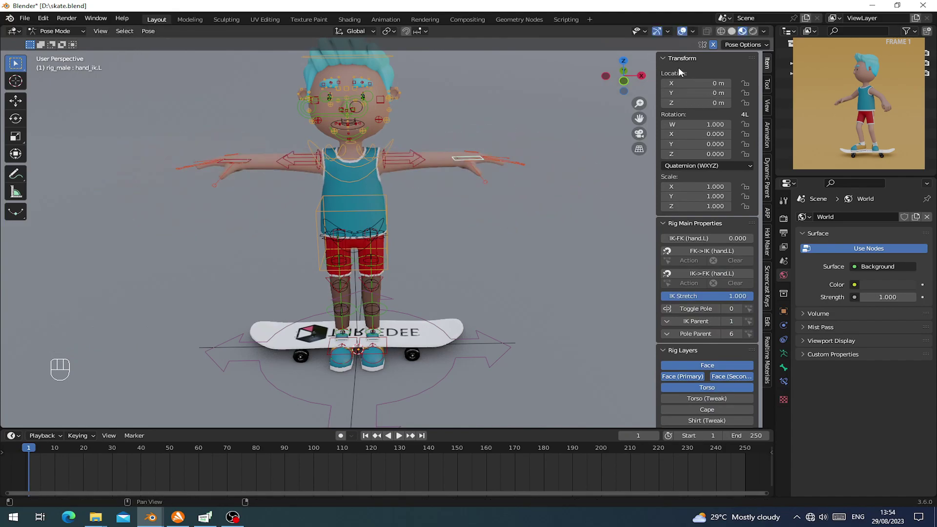
pyautogui.press('g')
pyautogui.rightClick(569, 108)
pyautogui.press('g')
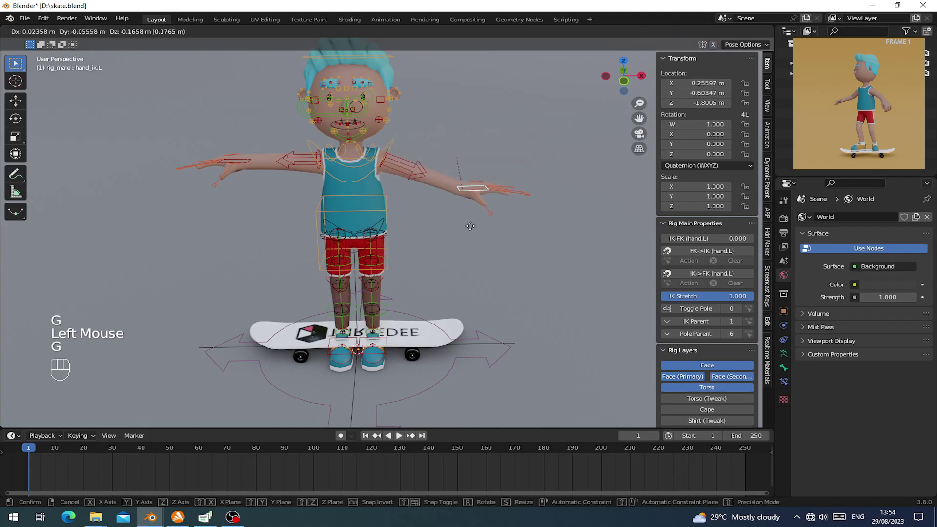
pyautogui.press('Escape')
# Step: Test-move the character's left and right foot IK controls
pyautogui.rightClick(387, 269)
pyautogui.press('g')
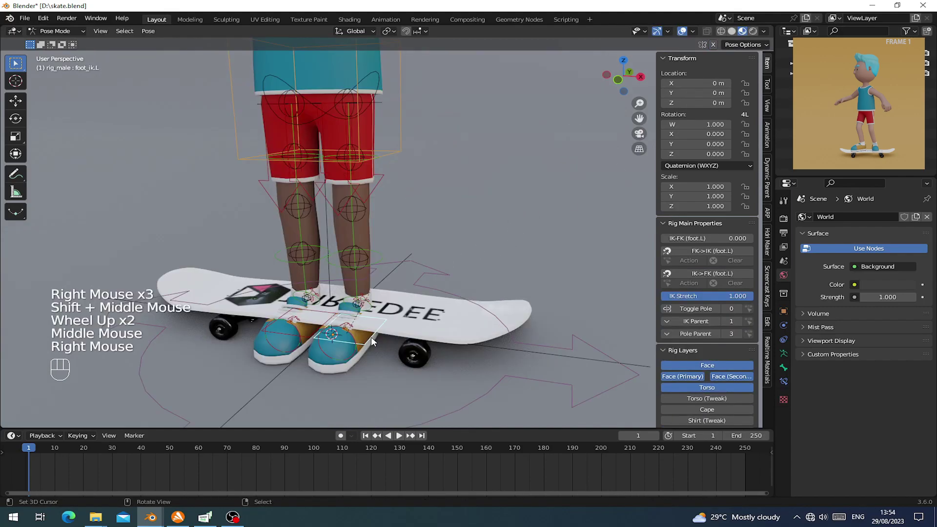
pyautogui.moveTo(371, 337); pyautogui.dragTo(366, 330, button='middle')
pyautogui.press('g')
pyautogui.rightClick(283, 350)
pyautogui.rightClick(284, 351)
pyautogui.rightClick(285, 349)
pyautogui.press('g')
pyautogui.rightClick(327, 337)
pyautogui.rightClick(335, 350)
pyautogui.press('g')
# Step: Test-move an upper-body control and the left hand IK control without keeping the pose
pyautogui.scroll(-2, 387, 182)
pyautogui.moveTo(388, 183); pyautogui.dragTo(408, 198, button='middle')
pyautogui.scroll(-1, 386, 182)
pyautogui.rightClick(358, 190)
pyautogui.scroll(-1, 356, 186)
pyautogui.press('g')
pyautogui.scroll(2, 371, 151)
pyautogui.scroll(1, 409, 200)
pyautogui.scroll(-1, 496, 212)
pyautogui.rightClick(535, 239)
pyautogui.press('g')
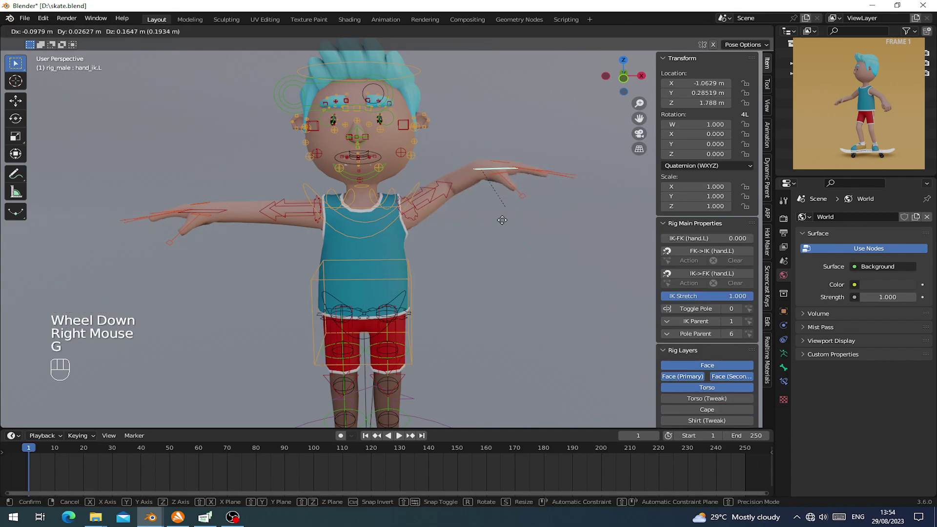
pyautogui.rightClick(507, 215)
# Step: Hide the Face, Face (Primary) and Face (Secondary) rig layers while trying out the neck and left hand controls
pyautogui.scroll(-2, 702, 302)
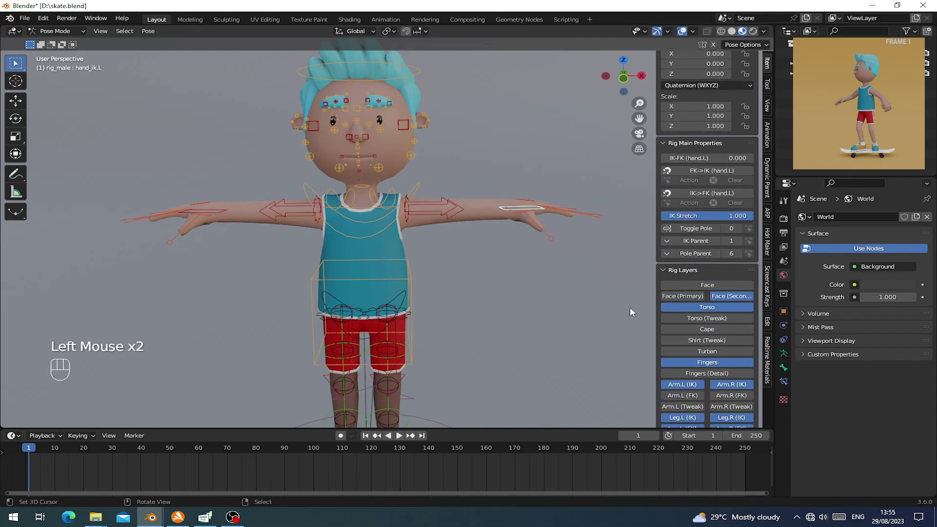
pyautogui.rightClick(366, 189)
pyautogui.press('r')
pyautogui.rightClick(483, 219)
pyautogui.rightClick(505, 208)
pyautogui.press('g')
pyautogui.rightClick(508, 202)
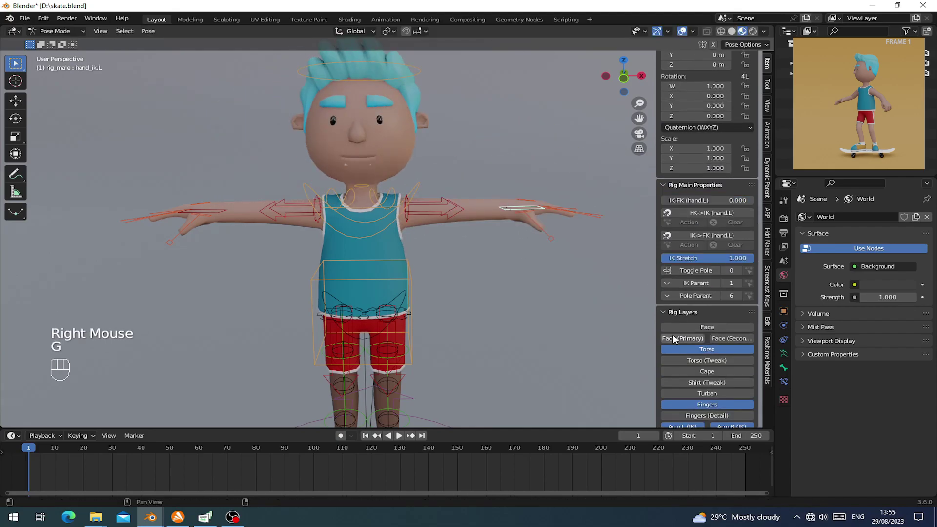
# Step: Show the FK rig layers of both arms, hide the arm IK and Root layers, and test-rotate the left upper arm
pyautogui.scroll(-2, 712, 415)
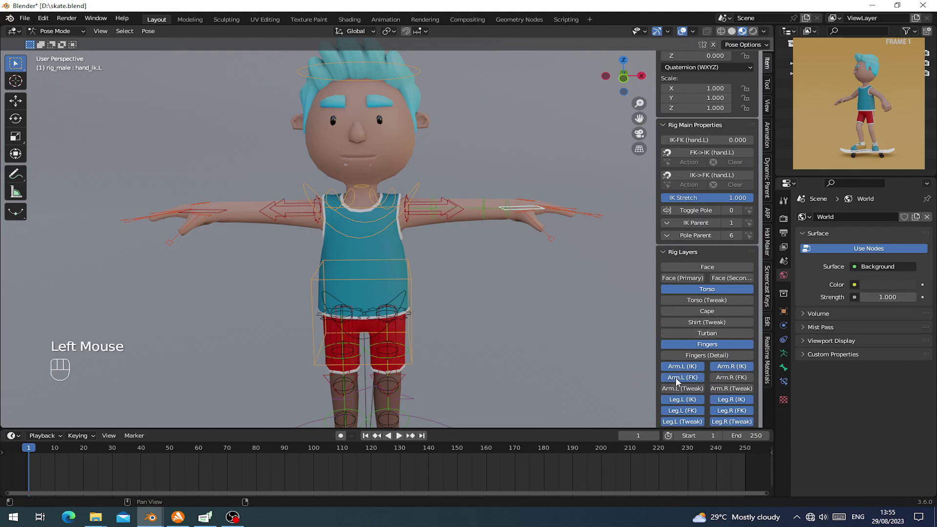
pyautogui.moveTo(707, 370); pyautogui.dragTo(727, 222)
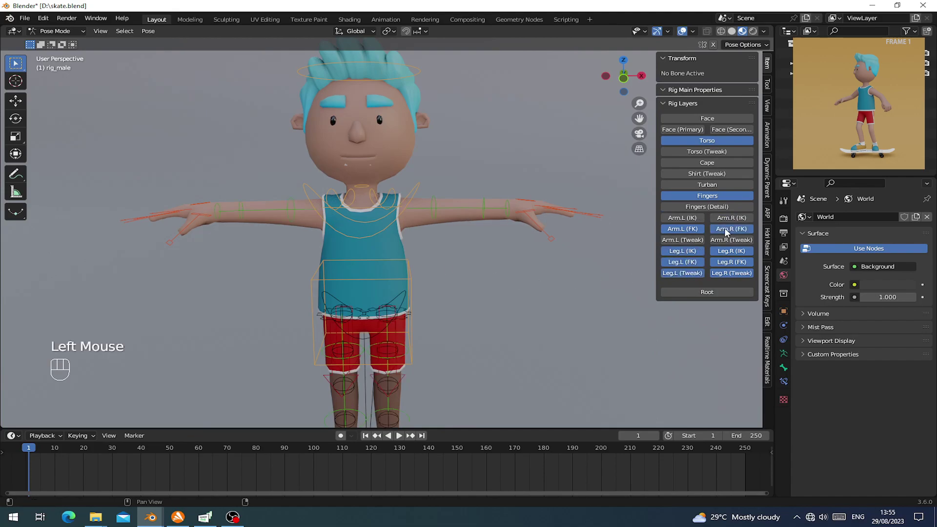
pyautogui.rightClick(435, 207)
pyautogui.press('r')
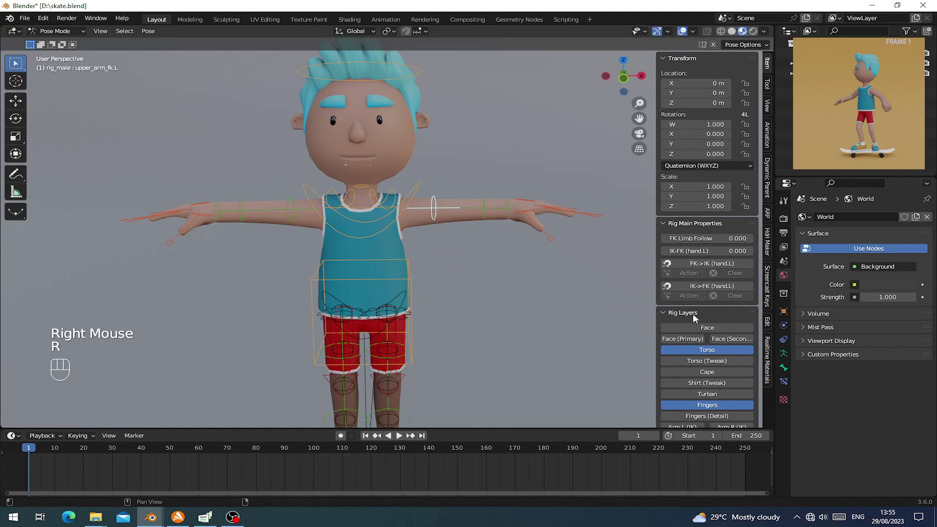
# Step: Snap the left arm's FK controls to IK and switch both arms to FK with IK-FK at 1.000
pyautogui.click(685, 264)
pyautogui.scroll(-2, 590, 243)
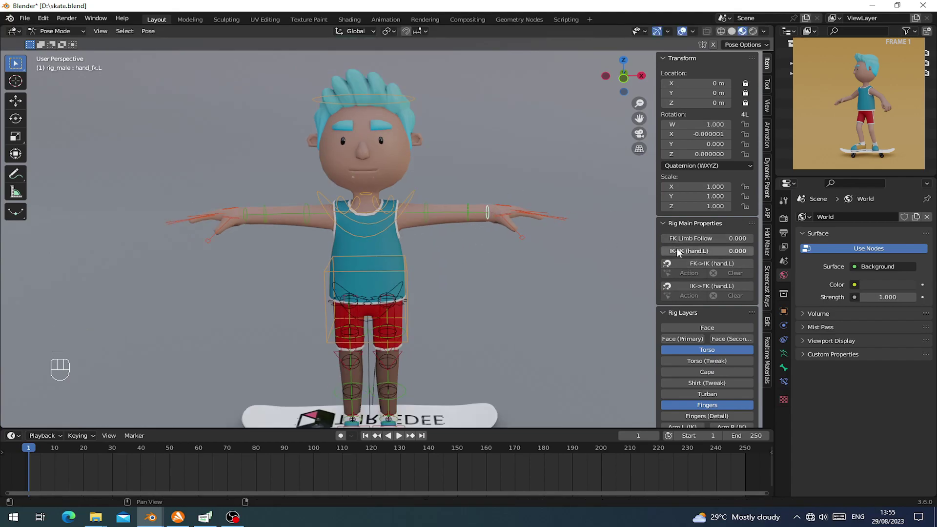
pyautogui.rightClick(338, 226)
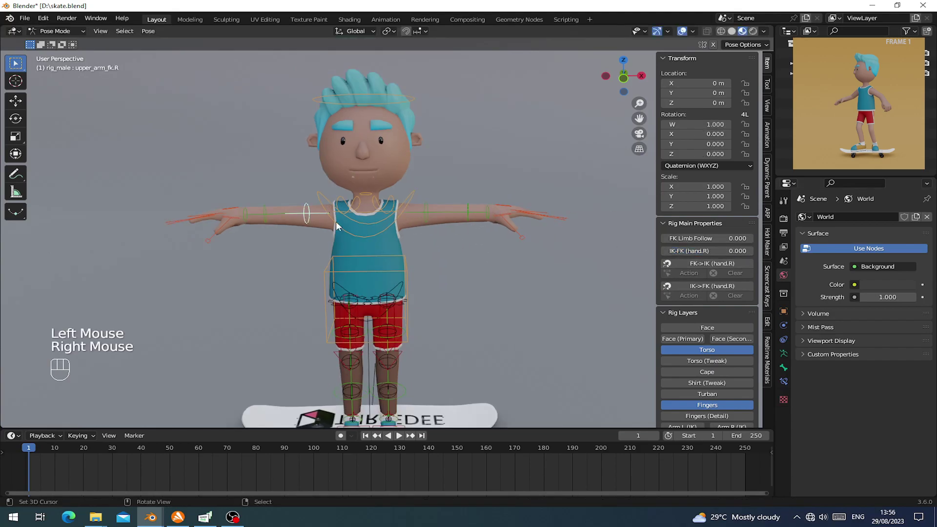
pyautogui.click(693, 252)
pyautogui.press('r')
pyautogui.rightClick(464, 273)
pyautogui.rightClick(426, 215)
pyautogui.press('r')
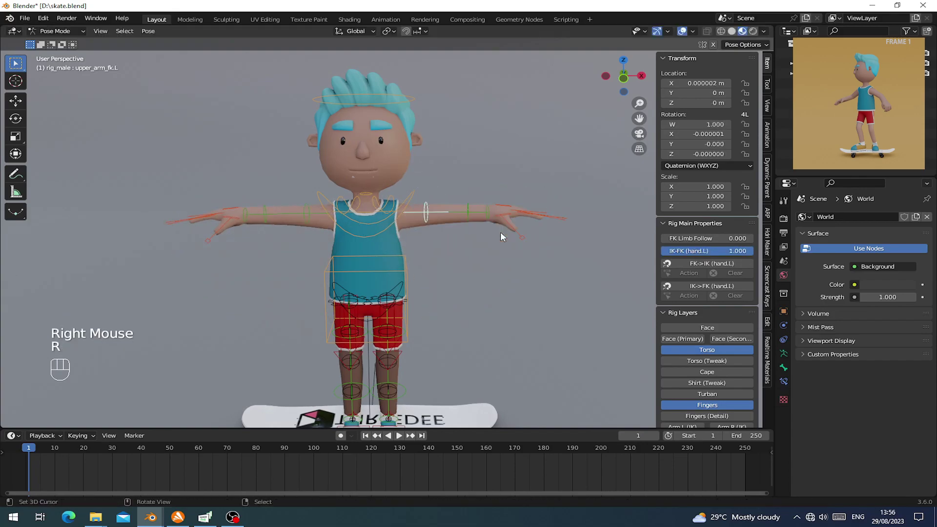
# Step: Rotate the left upper arm FK control downward so the arm hangs beside the body
pyautogui.scroll(2, 500, 233)
pyautogui.press('r')
pyautogui.press('r')
pyautogui.click(536, 248)
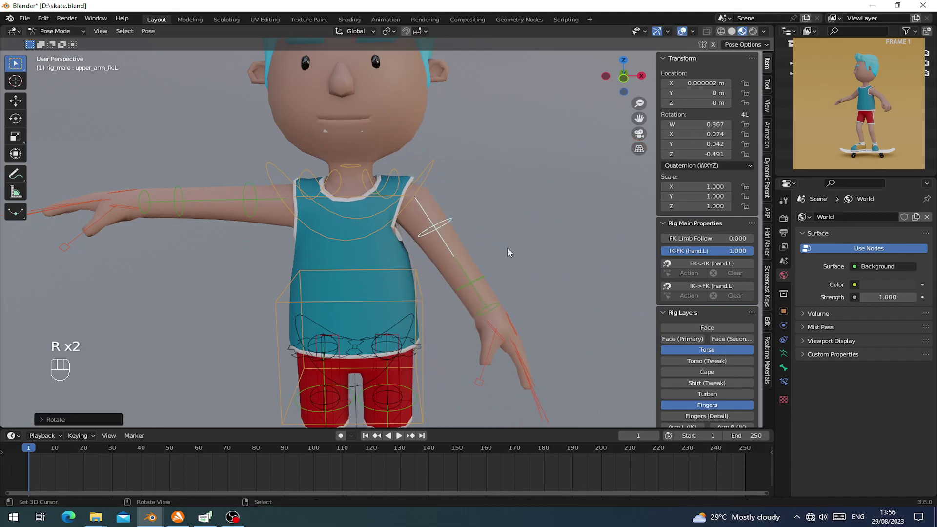
# Step: Set the Simplify viewport maximum subdivisions to 2 for a closer view of the shirt at the shoulder
pyautogui.scroll(2, 508, 247)
pyautogui.moveTo(473, 233); pyautogui.dragTo(370, 211, button='middle')
pyautogui.click(783, 218)
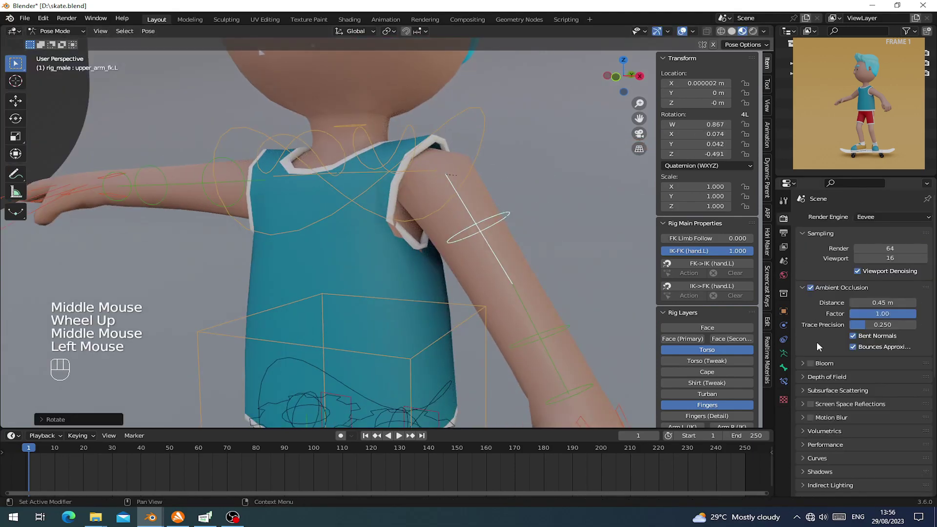
pyautogui.scroll(-2, 811, 448)
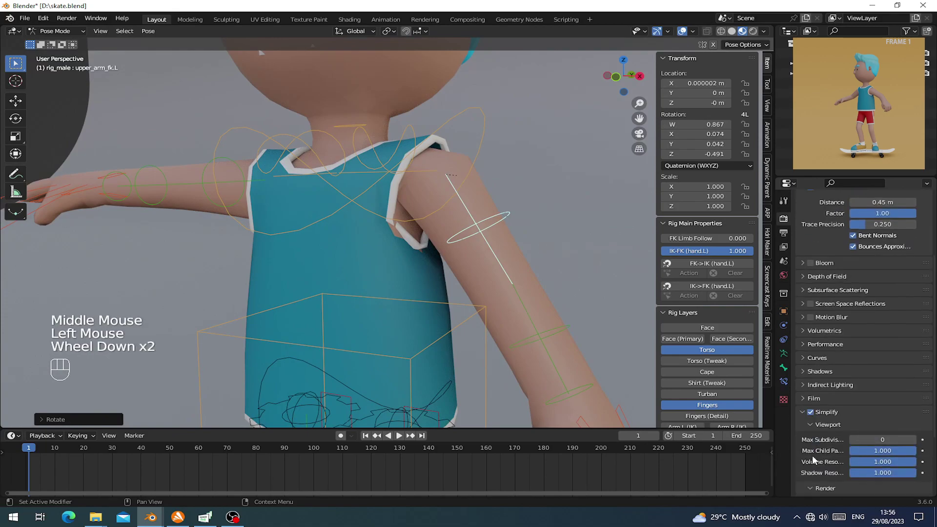
pyautogui.click(912, 440)
# Step: Rotate the left upper arm upward, return it to the T-pose and reset the viewport maximum subdivisions to 0
pyautogui.scroll(-2, 536, 274)
pyautogui.moveTo(536, 274); pyautogui.dragTo(565, 278, button='middle')
pyautogui.press('r')
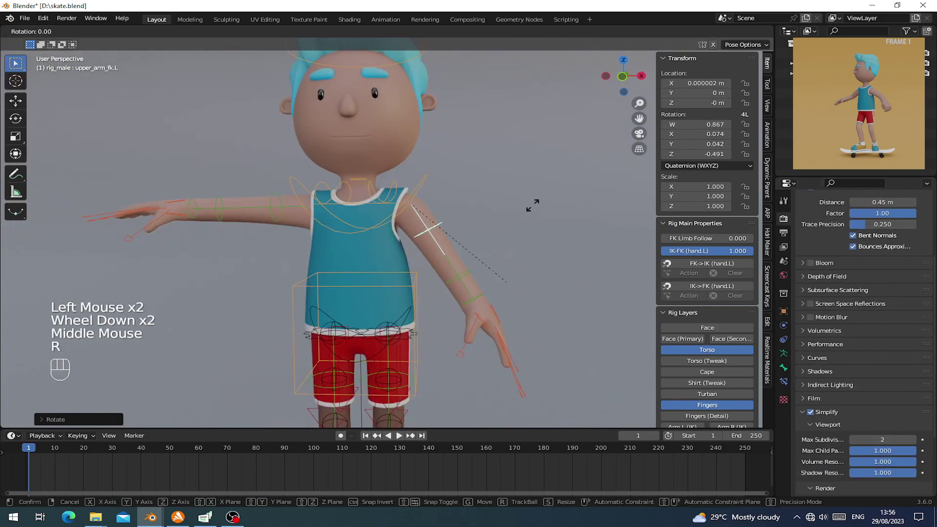
pyautogui.click(561, 110)
pyautogui.scroll(-2, 488, 195)
pyautogui.keyDown('shift'); pyautogui.moveTo(488, 195); pyautogui.dragTo(517, 180, button='middle'); pyautogui.keyUp('shift')
pyautogui.scroll(-2, 707, 317)
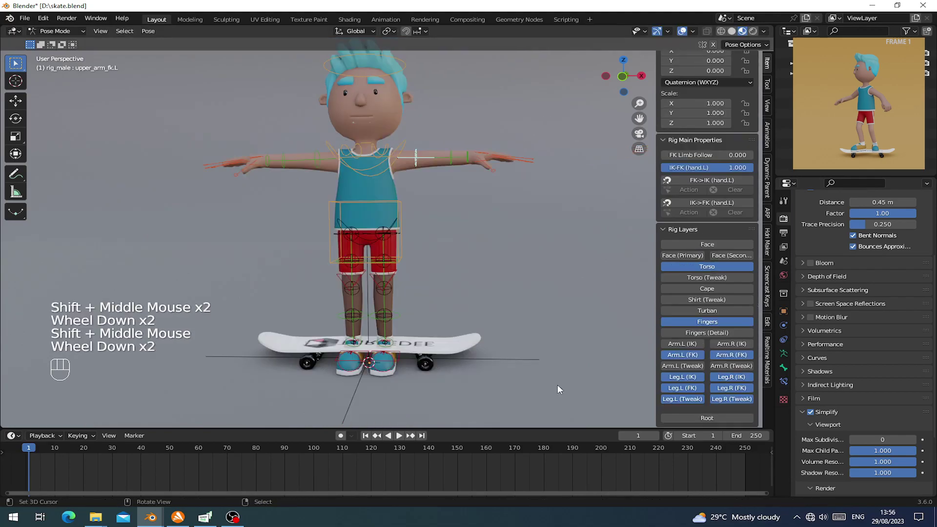
# Step: Hide the tweak and FK rig layers of both legs and test-move the left foot IK control
pyautogui.click(716, 399)
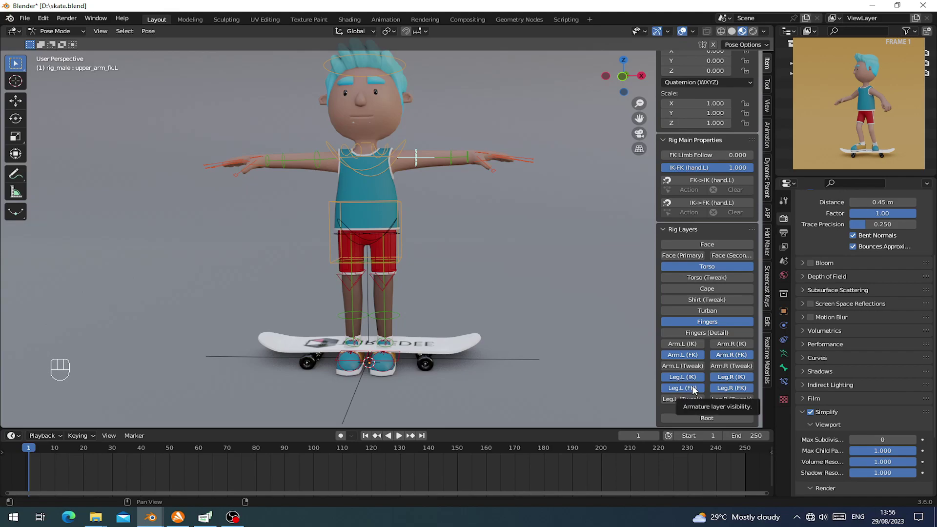
pyautogui.rightClick(406, 354)
pyautogui.press('g')
pyautogui.rightClick(409, 313)
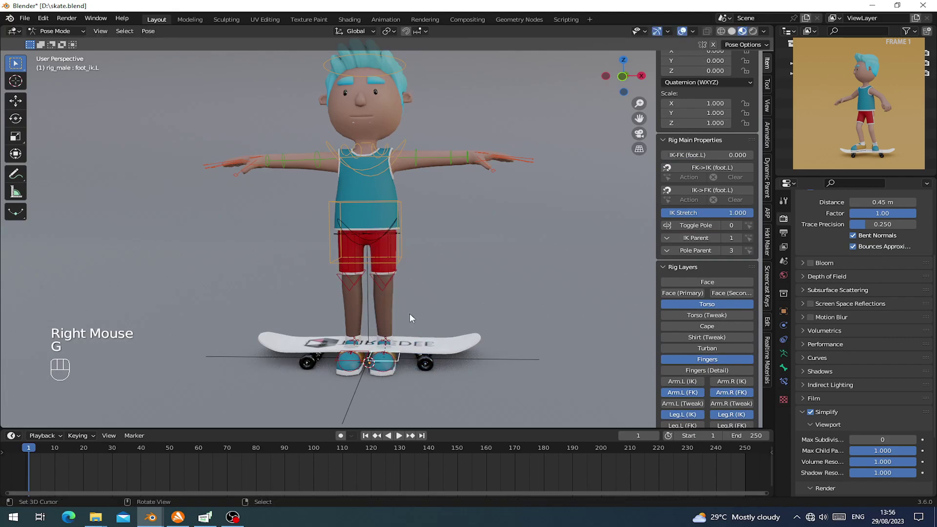
# Step: Select the torso control together with the left and right foot IK controls
pyautogui.scroll(2, 379, 201)
pyautogui.rightClick(385, 195)
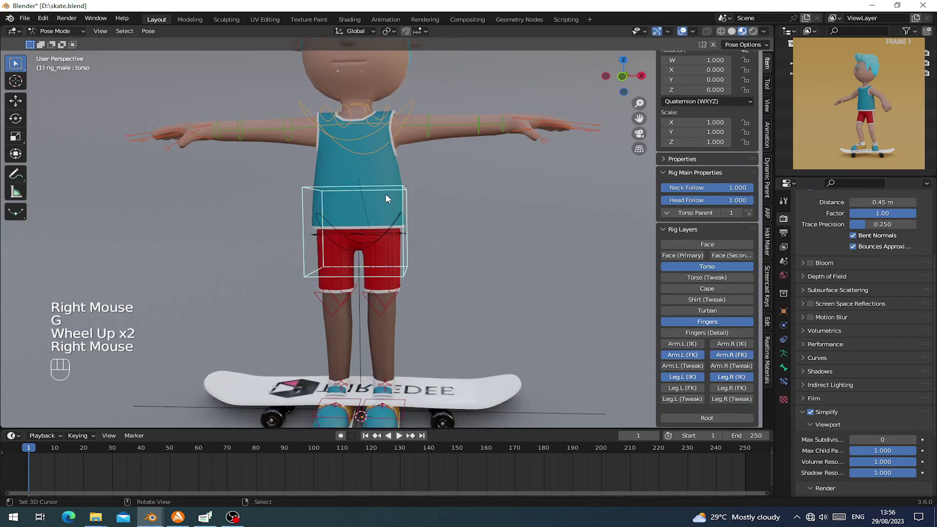
pyautogui.keyDown('shift'); pyautogui.rightClick(404, 418); pyautogui.keyUp('shift')
pyautogui.rightClick(406, 406)
pyautogui.keyDown('shift'); pyautogui.moveTo(406, 406); pyautogui.dragTo(403, 384, button='middle'); pyautogui.keyUp('shift')
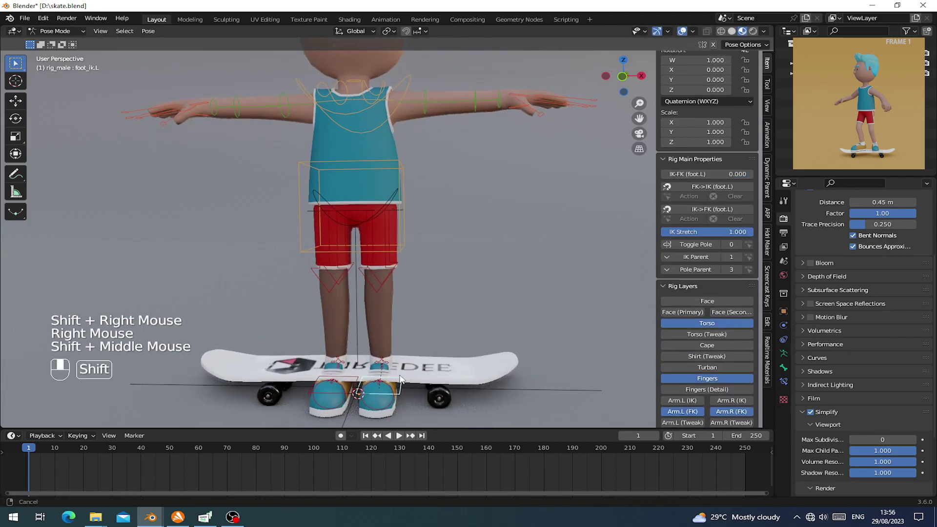
pyautogui.keyDown('shift'); pyautogui.rightClick(310, 389); pyautogui.keyUp('shift')
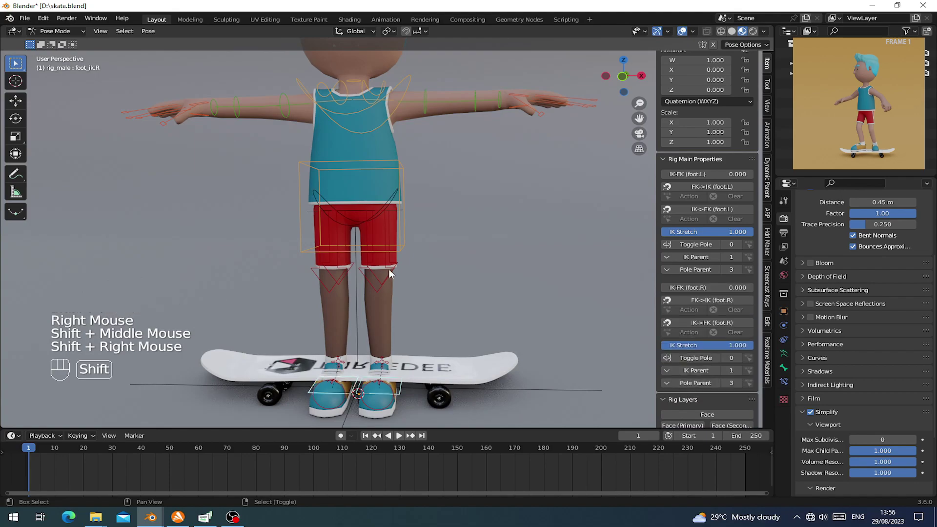
pyautogui.keyDown('shift'); pyautogui.rightClick(402, 239); pyautogui.keyUp('shift')
pyautogui.press('g')
pyautogui.rightClick(419, 221)
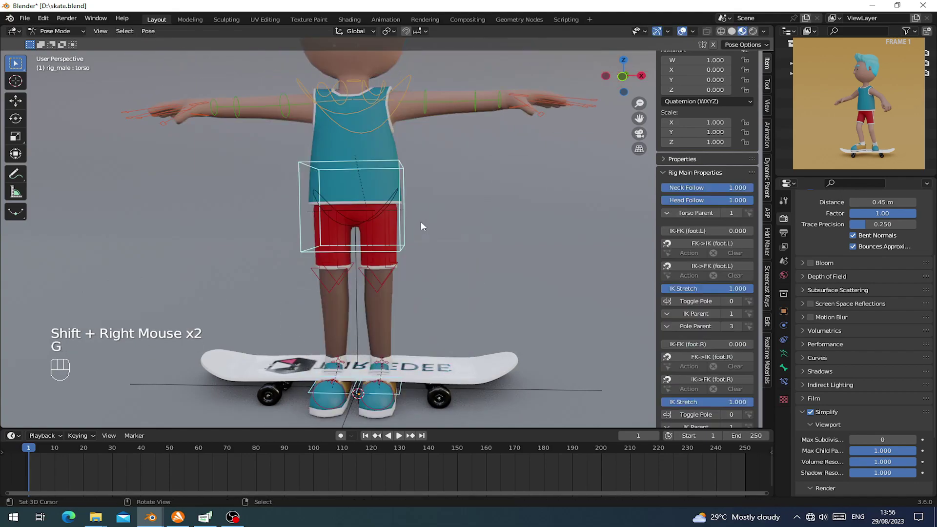
# Step: Move the selected torso and foot controls with the Transform tool so the shoes stand on the skateboard deck
pyautogui.click(15, 154)
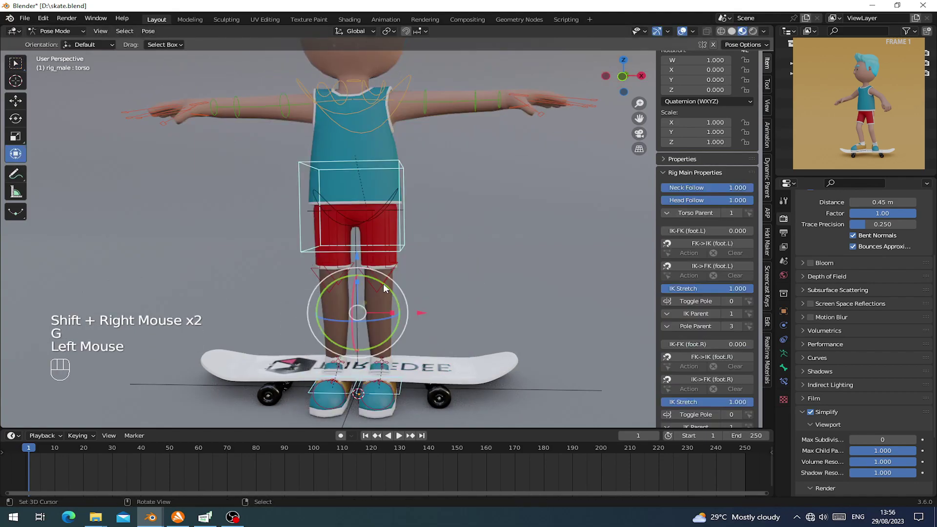
pyautogui.click(360, 249)
pyautogui.moveTo(360, 249); pyautogui.dragTo(410, 170, button='middle')
pyautogui.scroll(2, 413, 192)
pyautogui.moveTo(417, 91); pyautogui.dragTo(417, 94)
pyautogui.moveTo(474, 146); pyautogui.dragTo(463, 153)
pyautogui.moveTo(463, 153); pyautogui.dragTo(387, 261, button='middle')
pyautogui.scroll(-3, 394, 260)
pyautogui.moveTo(426, 239)
pyautogui.mouseDown()
pyautogui.moveTo(385, 241)
pyautogui.moveTo(424, 239)
pyautogui.mouseUp()
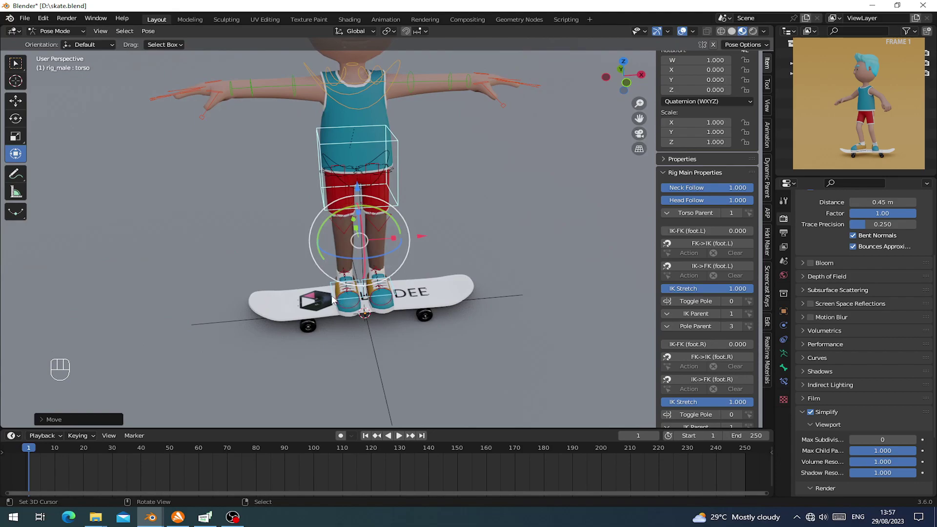
# Step: Move the right foot IK control sideways to spread the feet apart on the skateboard
pyautogui.rightClick(359, 297)
pyautogui.moveTo(417, 274)
pyautogui.mouseDown()
pyautogui.moveTo(400, 277)
pyautogui.moveTo(408, 284)
pyautogui.mouseUp()
pyautogui.rightClick(394, 272)
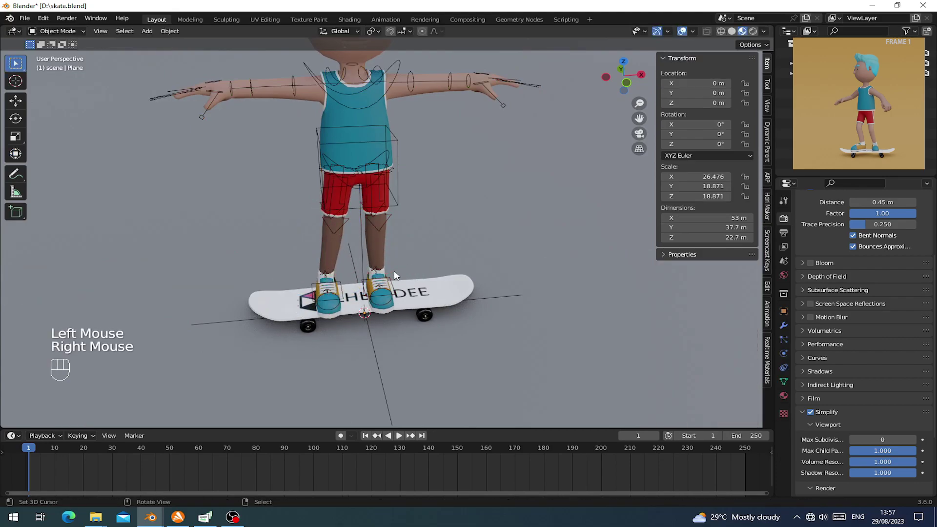
# Step: Scale the skateboard's parent empty down to about 0.79 so the board fits the character
pyautogui.rightClick(476, 300)
pyautogui.press('s')
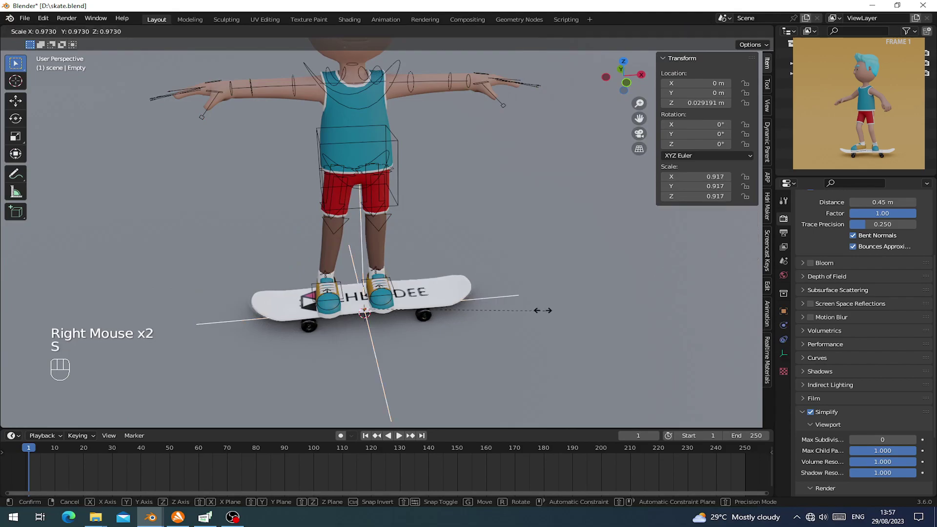
pyautogui.moveTo(519, 310); pyautogui.dragTo(414, 302, button='middle')
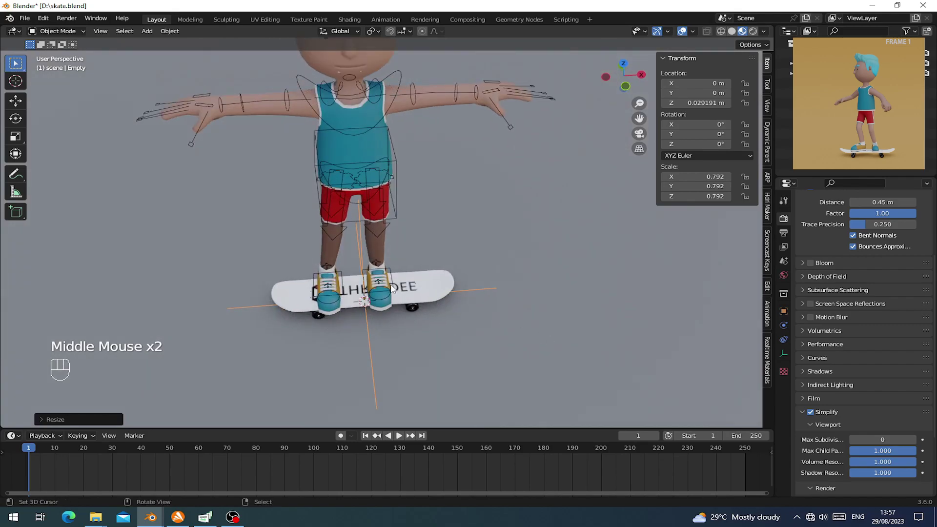
# Step: Select both foot IK controls together with the torso control and lower them until the shoes rest on the deck
pyautogui.rightClick(396, 289)
pyautogui.keyDown('shift'); pyautogui.rightClick(362, 296); pyautogui.keyUp('shift')
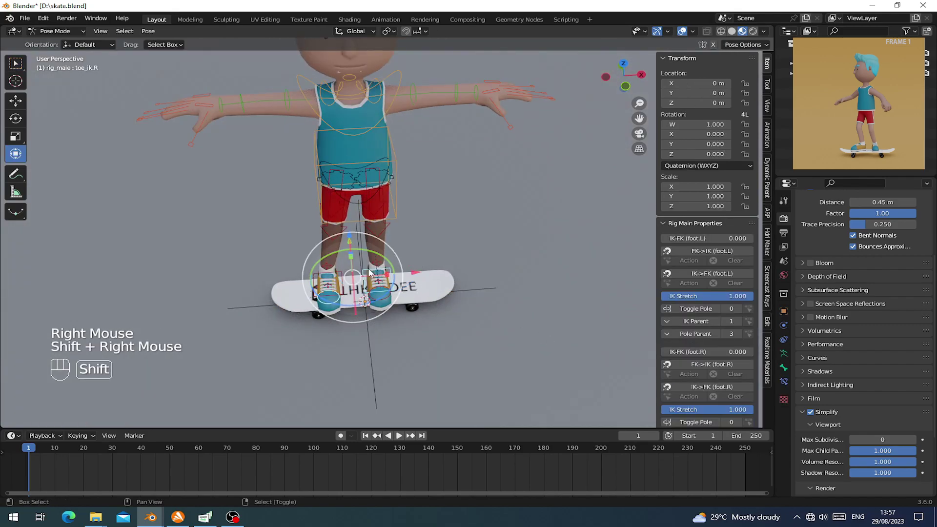
pyautogui.rightClick(341, 283)
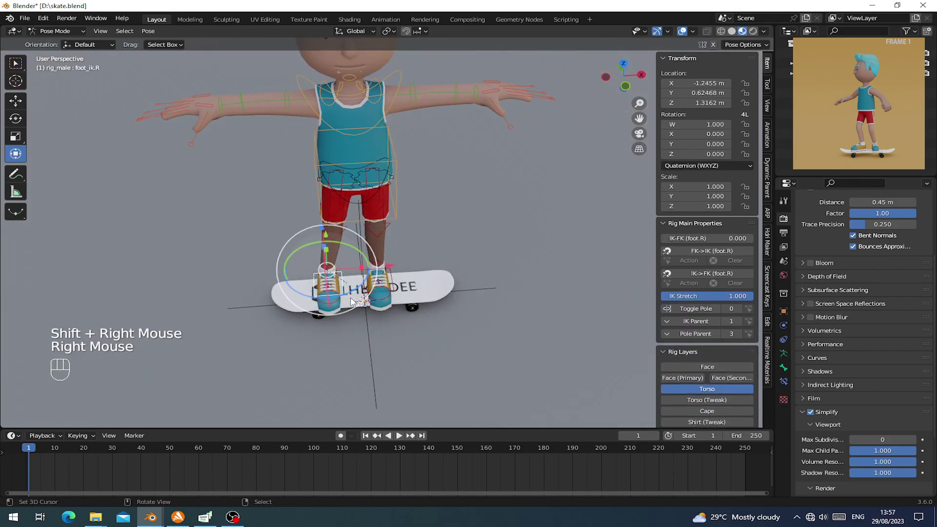
pyautogui.keyDown('shift'); pyautogui.rightClick(390, 277); pyautogui.keyUp('shift')
pyautogui.keyDown('shift'); pyautogui.rightClick(397, 192); pyautogui.keyUp('shift')
pyautogui.moveTo(397, 192); pyautogui.dragTo(340, 124, button='middle')
pyautogui.scroll(2, 391, 205)
pyautogui.scroll(2, 382, 215)
pyautogui.moveTo(343, 126); pyautogui.dragTo(349, 139)
pyautogui.moveTo(396, 169); pyautogui.dragTo(363, 160, button='middle')
pyautogui.moveTo(357, 137); pyautogui.dragTo(360, 147)
# Step: Move the left foot IK control outward along the skateboard and turn the torso toward the board's end
pyautogui.rightClick(387, 272)
pyautogui.rightClick(387, 275)
pyautogui.moveTo(388, 275); pyautogui.dragTo(431, 297, button='middle')
pyautogui.moveTo(455, 240); pyautogui.dragTo(487, 237)
pyautogui.scroll(-3, 469, 220)
pyautogui.keyDown('shift'); pyautogui.moveTo(459, 215); pyautogui.dragTo(427, 183, button='middle'); pyautogui.keyUp('shift')
pyautogui.rightClick(399, 271)
pyautogui.rightClick(399, 272)
pyautogui.keyDown('shift'); pyautogui.moveTo(399, 271); pyautogui.dragTo(444, 303, button='middle'); pyautogui.keyUp('shift')
pyautogui.click(441, 299)
pyautogui.moveTo(440, 296); pyautogui.dragTo(416, 303)
# Step: Turn the right foot IK control sideways along the board and shift both foot controls along X on the deck
pyautogui.keyDown('shift'); pyautogui.moveTo(428, 409); pyautogui.dragTo(445, 340, button='middle'); pyautogui.keyUp('shift')
pyautogui.rightClick(403, 331)
pyautogui.moveTo(420, 325); pyautogui.dragTo(385, 326)
pyautogui.moveTo(451, 298); pyautogui.dragTo(471, 297)
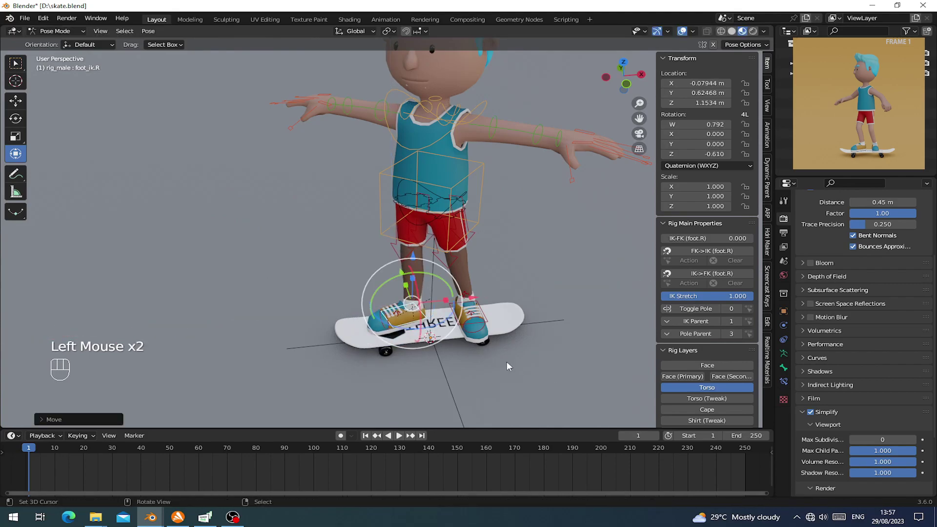
pyautogui.rightClick(496, 340)
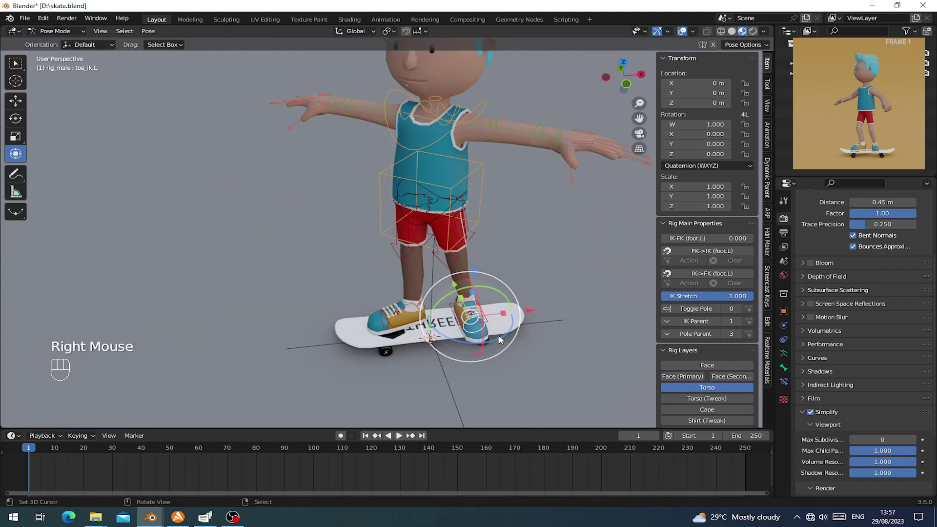
pyautogui.rightClick(484, 316)
pyautogui.moveTo(525, 296); pyautogui.dragTo(512, 292)
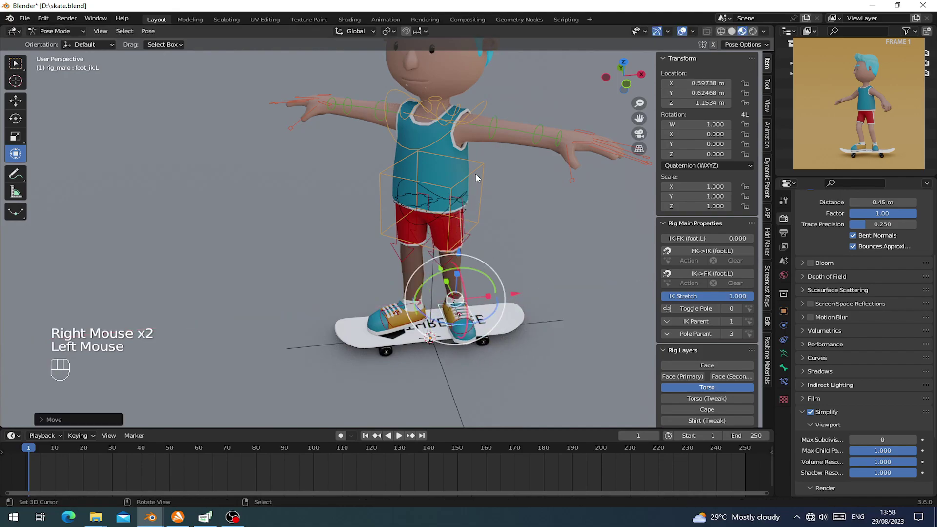
# Step: Adjust the torso control's height to Z about 0.89 m and test-move it to check the leg bend
pyautogui.rightClick(451, 180)
pyautogui.moveTo(431, 168); pyautogui.dragTo(427, 152, button='middle')
pyautogui.moveTo(431, 130); pyautogui.dragTo(431, 143)
pyautogui.moveTo(431, 142); pyautogui.dragTo(375, 139, button='middle')
pyautogui.moveTo(377, 140); pyautogui.dragTo(378, 127)
pyautogui.moveTo(382, 195); pyautogui.dragTo(412, 245, button='middle')
pyautogui.scroll(3, 481, 279)
pyautogui.press('g')
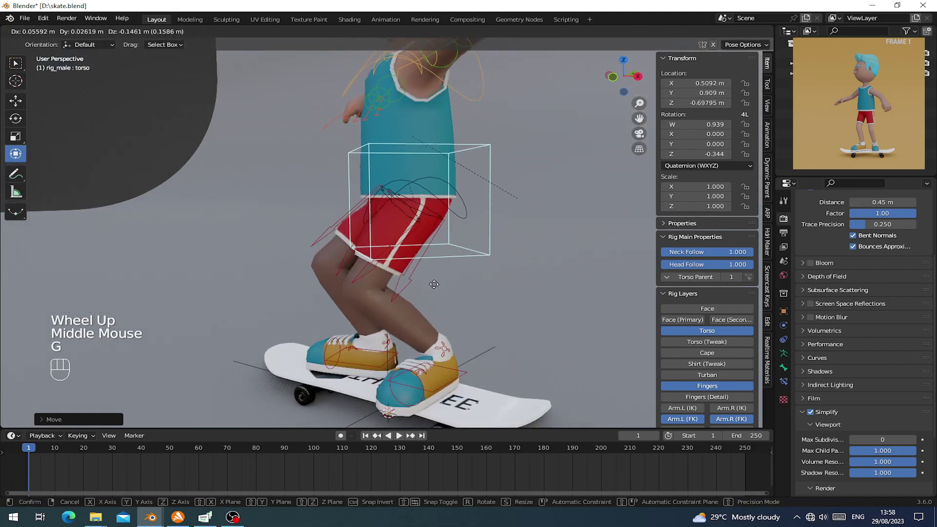
pyautogui.rightClick(432, 283)
pyautogui.moveTo(433, 282); pyautogui.dragTo(460, 264, button='middle')
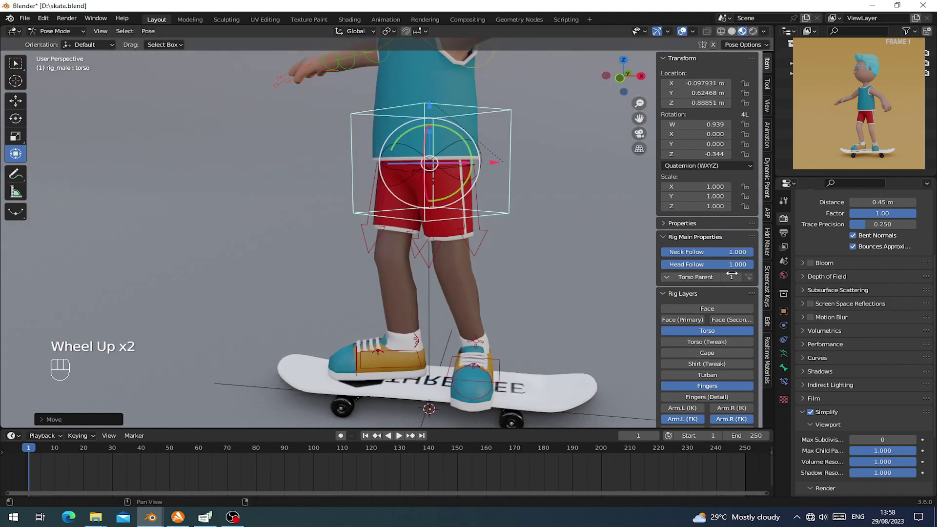
# Step: Set Toggle Pole to 1 for the left foot IK control
pyautogui.rightClick(499, 358)
pyautogui.scroll(-2, 496, 217)
pyautogui.moveTo(496, 216); pyautogui.dragTo(578, 241, button='middle')
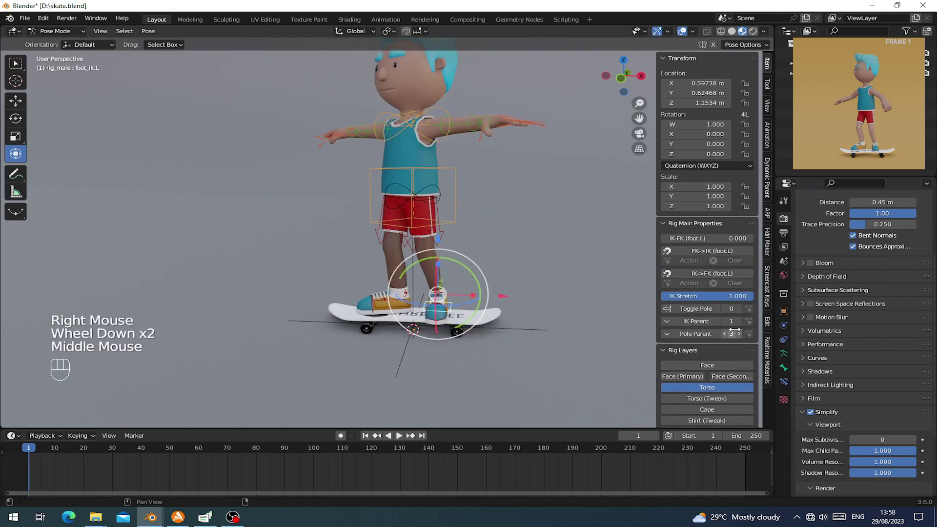
pyautogui.click(739, 309)
# Step: Try moving the left foot IK control and the left knee's pole target to check how the leg follows
pyautogui.moveTo(439, 293); pyautogui.dragTo(458, 308, button='middle')
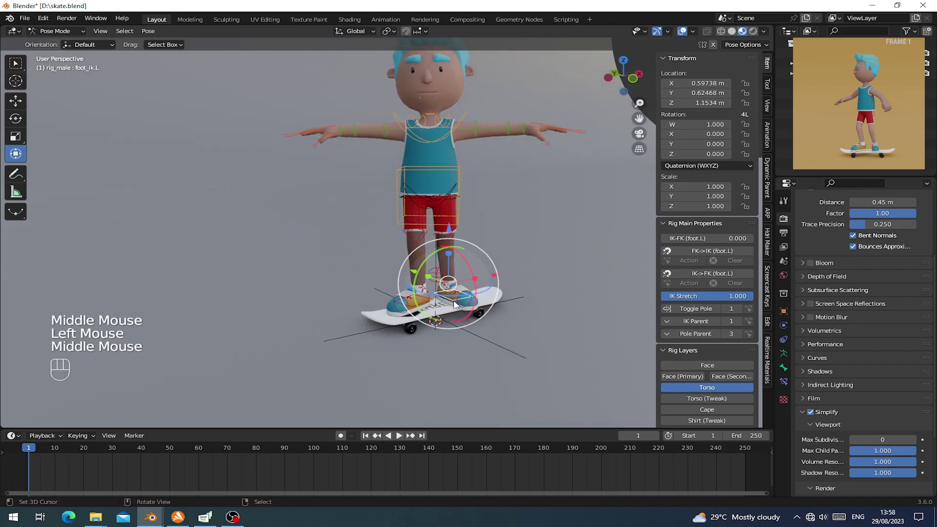
pyautogui.scroll(2, 458, 308)
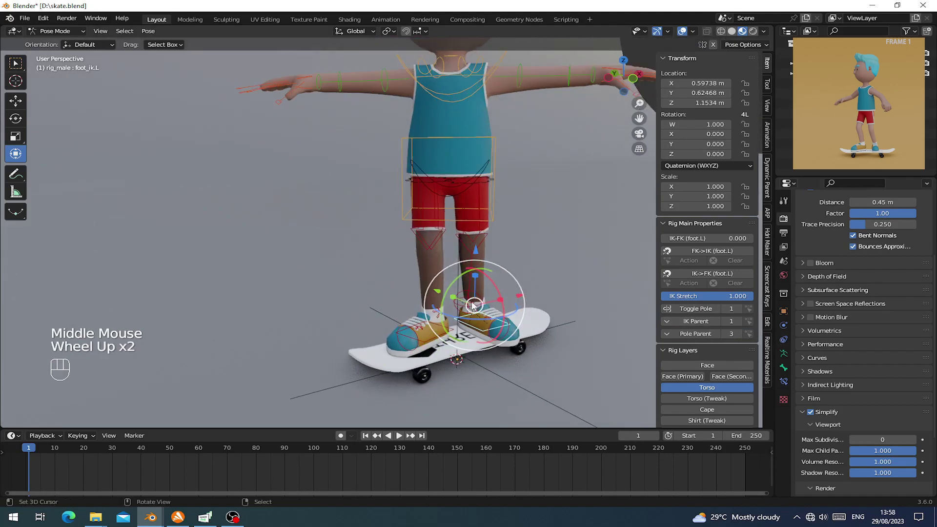
pyautogui.rightClick(473, 304)
pyautogui.middleClick(473, 305)
pyautogui.rightClick(473, 304)
pyautogui.press('g')
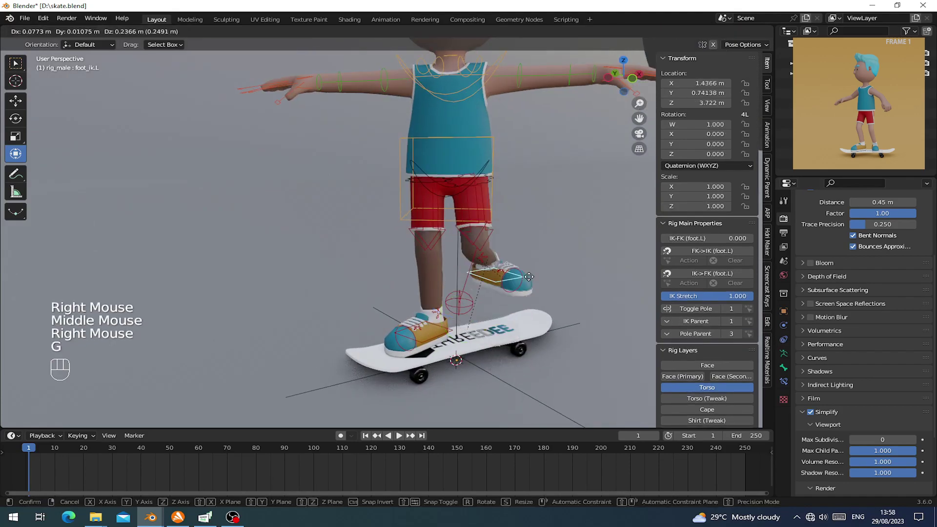
pyautogui.click(510, 319)
pyautogui.moveTo(507, 317); pyautogui.dragTo(434, 312, button='middle')
pyautogui.rightClick(280, 317)
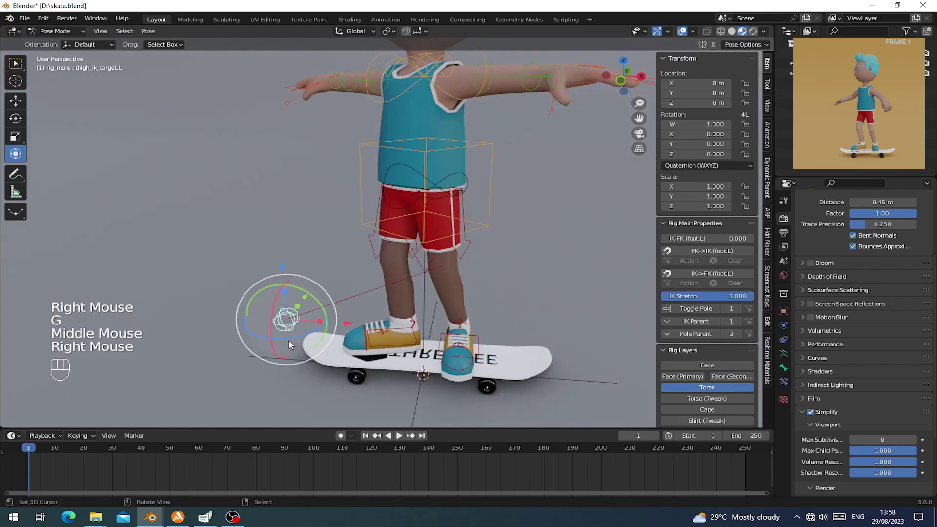
pyautogui.press('g')
pyautogui.rightClick(396, 364)
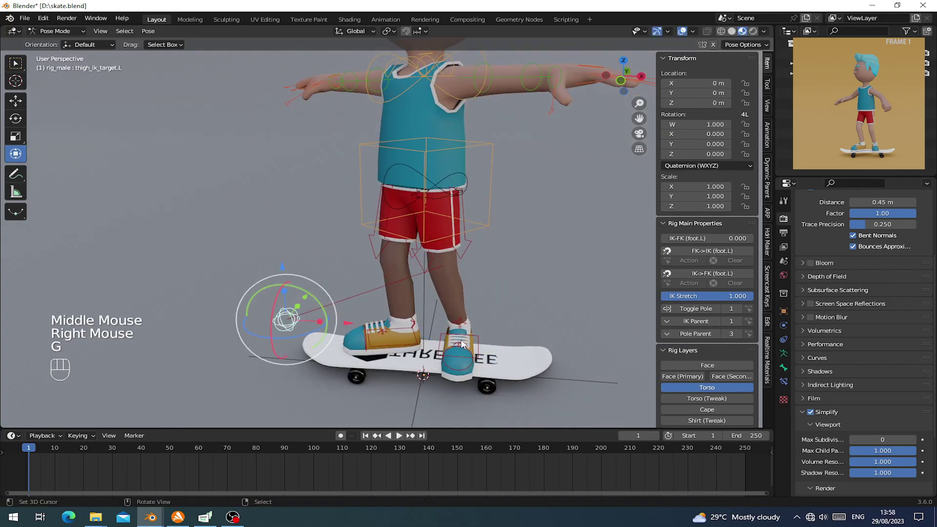
# Step: Switch the left foot control's Pole Parent to foot_ik.L and test-move the foot
pyautogui.rightClick(481, 345)
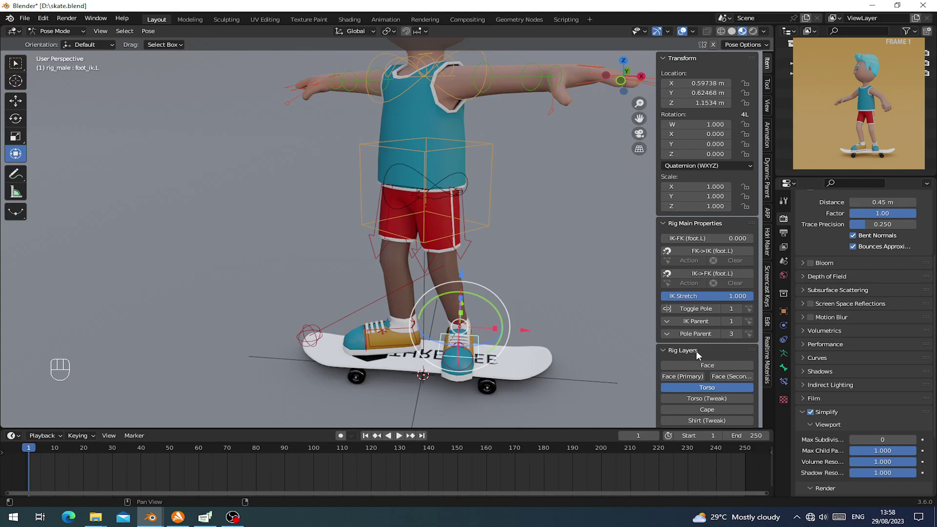
pyautogui.click(686, 334)
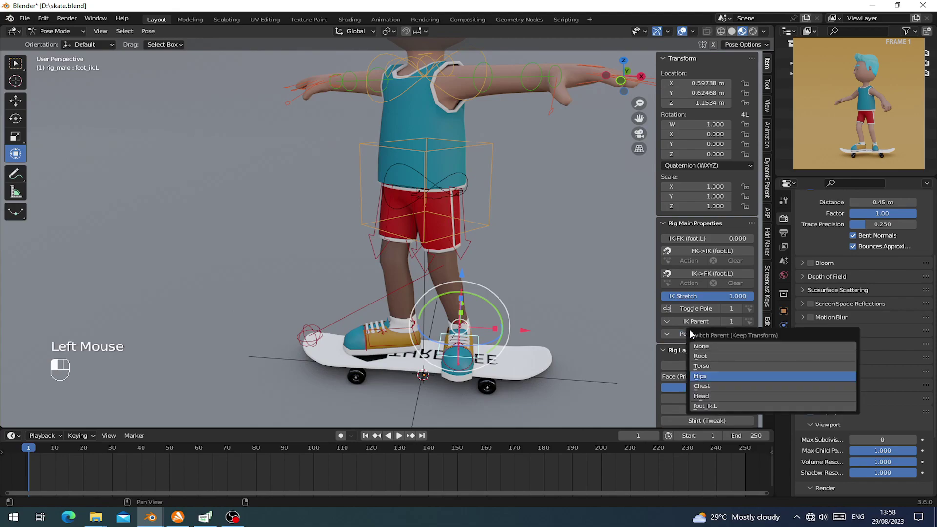
pyautogui.click(708, 408)
pyautogui.press('g')
# Step: Set the right foot control's Toggle Pole to 1 and its Pole Parent to foot_ik.R, and test-move the foot
pyautogui.rightClick(388, 351)
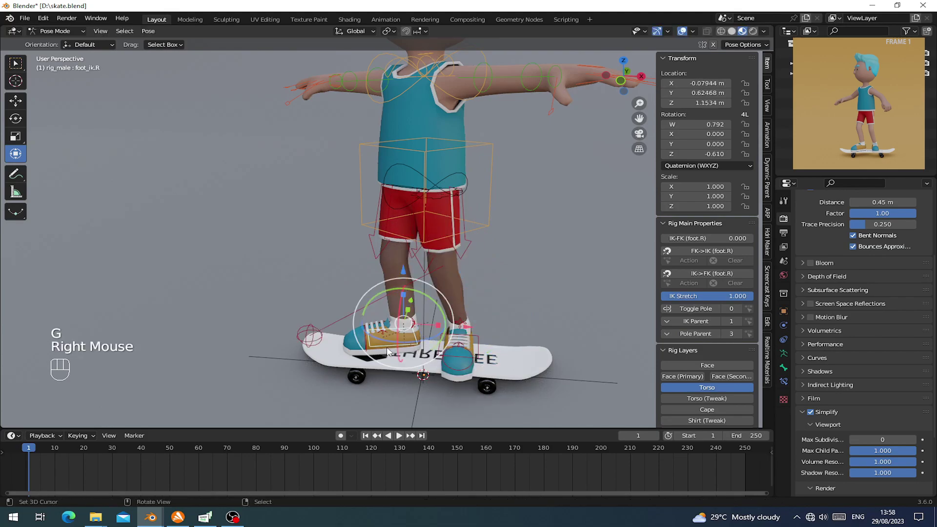
pyautogui.press('g')
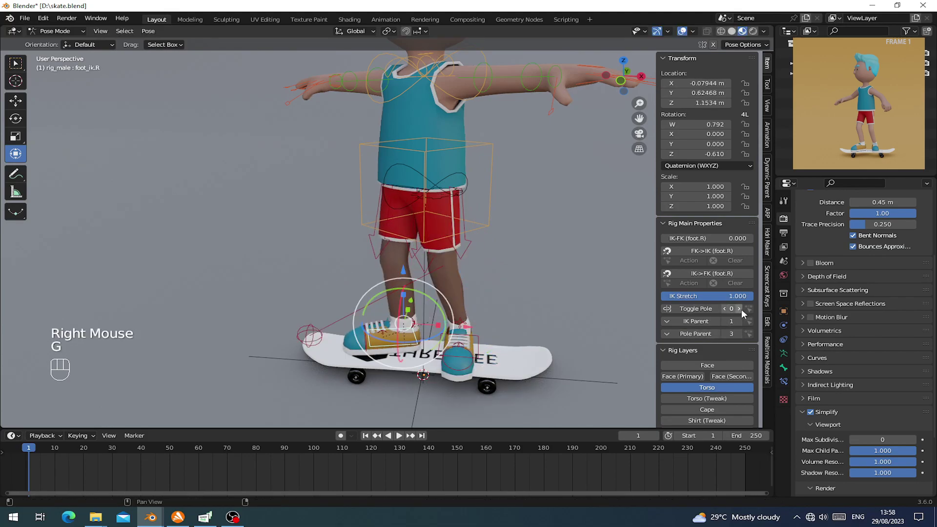
pyautogui.click(740, 309)
pyautogui.click(666, 334)
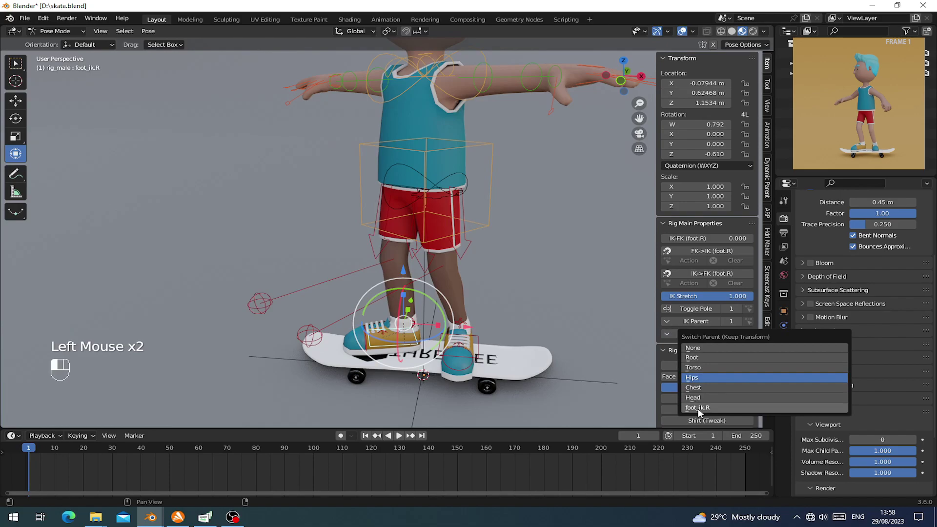
pyautogui.click(698, 408)
pyautogui.press('g')
# Step: Lower the torso control to Z about 0.42 m so the knees bend on the skateboard
pyautogui.moveTo(409, 251); pyautogui.dragTo(495, 255, button='middle')
pyautogui.rightClick(491, 201)
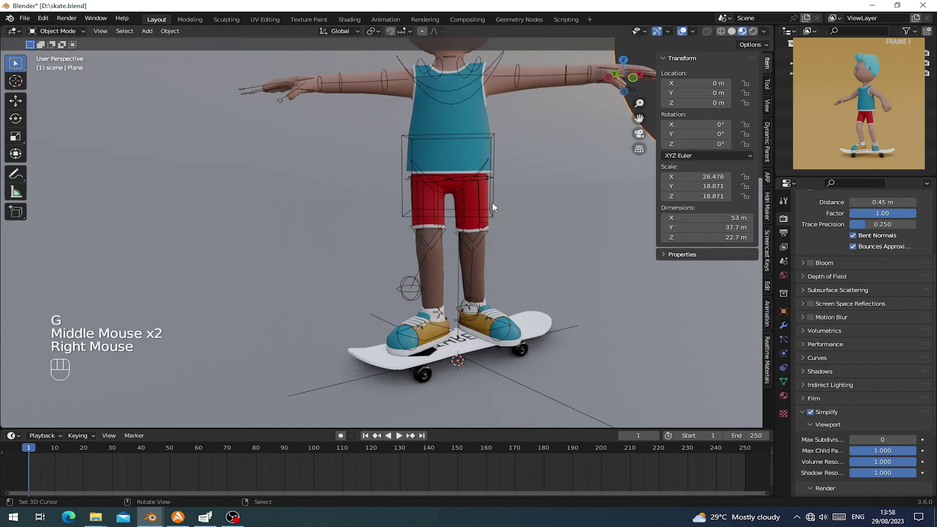
pyautogui.rightClick(487, 186)
pyautogui.moveTo(487, 186); pyautogui.dragTo(438, 139, button='middle')
pyautogui.moveTo(417, 131); pyautogui.dragTo(418, 145)
pyautogui.moveTo(423, 195); pyautogui.dragTo(493, 210, button='middle')
pyautogui.moveTo(516, 267); pyautogui.dragTo(458, 271, button='middle')
pyautogui.scroll(-2, 436, 164)
# Step: Turn the right foot IK control so the shoe points less sideways on the deck
pyautogui.moveTo(436, 164); pyautogui.dragTo(371, 264, button='middle')
pyautogui.moveTo(401, 297); pyautogui.dragTo(414, 305, button='middle')
pyautogui.rightClick(401, 291)
pyautogui.moveTo(401, 297); pyautogui.dragTo(417, 296)
# Step: Move the right leg's pole target to adjust the direction of the right knee
pyautogui.moveTo(416, 297); pyautogui.dragTo(398, 273, button='middle')
pyautogui.rightClick(394, 263)
pyautogui.press('g')
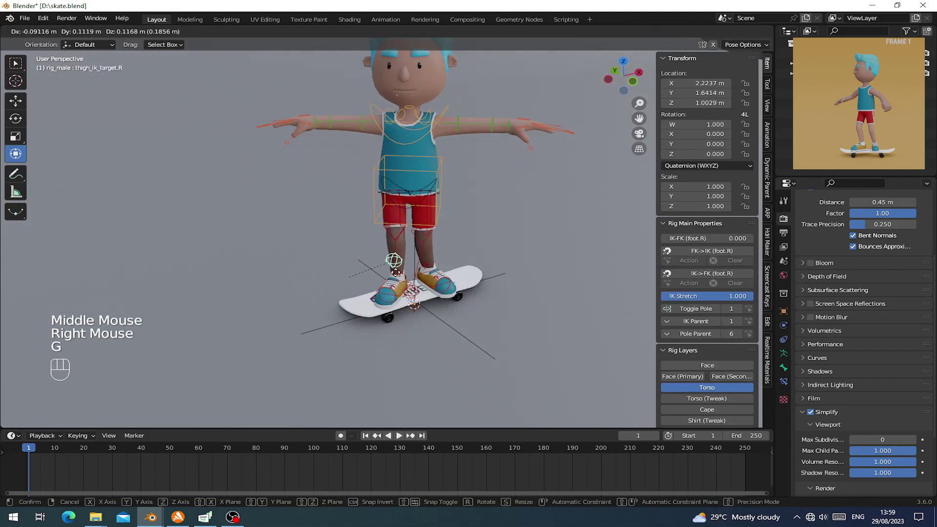
pyautogui.click(387, 262)
# Step: Move the left leg's pole target to point the left knee outward
pyautogui.scroll(2, 423, 309)
pyautogui.moveTo(423, 308); pyautogui.dragTo(436, 291, button='middle')
pyautogui.rightClick(438, 279)
pyautogui.press('g')
pyautogui.click(476, 253)
pyautogui.moveTo(476, 254); pyautogui.dragTo(454, 260, button='middle')
pyautogui.press('g')
pyautogui.click(467, 220)
# Step: Rotate the left upper arm FK control down from the T-pose toward the body
pyautogui.moveTo(468, 219)
pyautogui.mouseDown(button='middle')
pyautogui.moveTo(394, 218)
pyautogui.moveTo(368, 251)
pyautogui.moveTo(458, 250)
pyautogui.moveTo(481, 201)
pyautogui.moveTo(471, 204)
pyautogui.mouseUp(button='middle')
pyautogui.scroll(-1, 481, 201)
pyautogui.moveTo(471, 204); pyautogui.dragTo(368, 312, button='middle')
pyautogui.rightClick(448, 145)
pyautogui.press('r')
pyautogui.click(496, 208)
# Step: Rotate the left forearm FK control with the Local transform orientation to bend the elbow
pyautogui.rightClick(483, 195)
pyautogui.scroll(1, 463, 273)
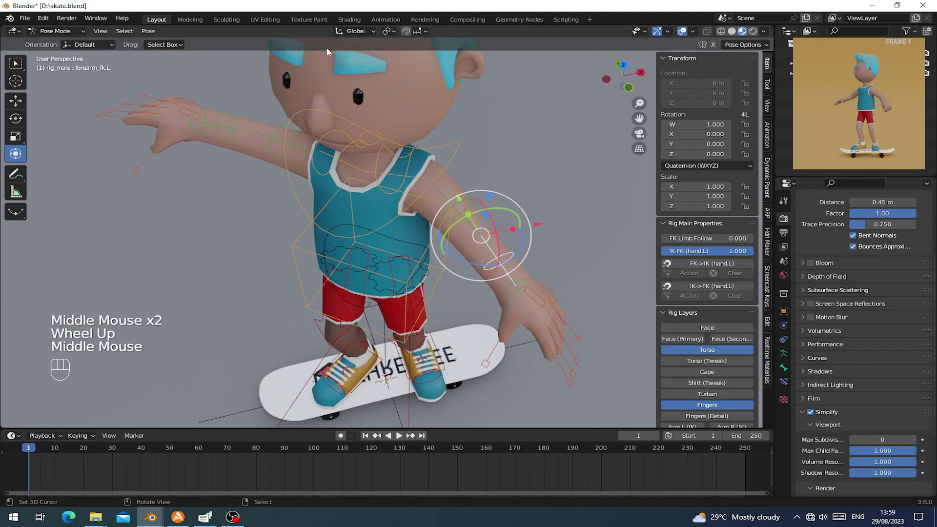
pyautogui.click(355, 31)
pyautogui.click(315, 73)
pyautogui.moveTo(419, 282); pyautogui.dragTo(404, 261)
pyautogui.click(355, 31)
# Step: Set the transform orientation to Local and rotate the left shoulder control to lower the shoulder
pyautogui.moveTo(404, 261); pyautogui.dragTo(461, 119, button='middle')
pyautogui.rightClick(433, 119)
pyautogui.middleClick(433, 119)
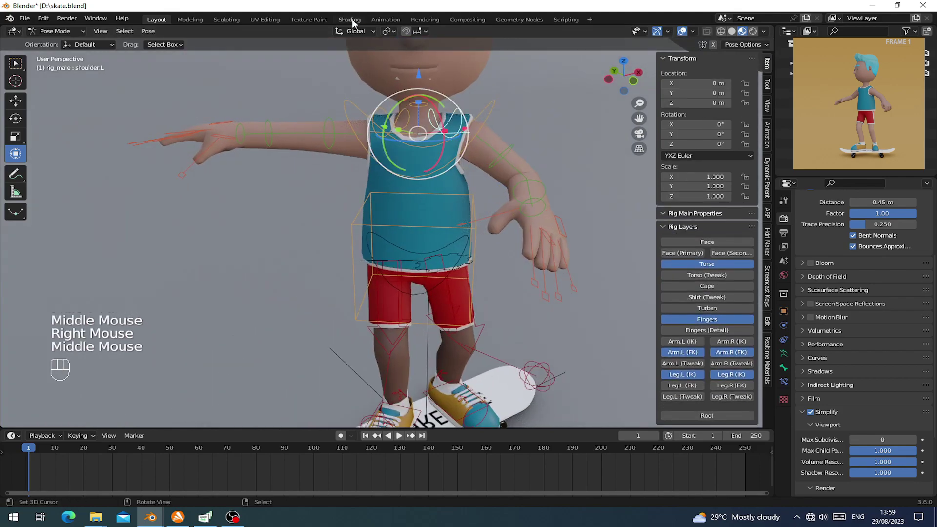
pyautogui.click(355, 32)
pyautogui.click(355, 73)
pyautogui.moveTo(442, 110); pyautogui.dragTo(488, 111)
# Step: Rotate the upper-body control at the base of the neck sideways
pyautogui.rightClick(489, 152)
pyautogui.rightClick(420, 102)
pyautogui.keyDown('shift'); pyautogui.moveTo(426, 115); pyautogui.dragTo(441, 205, button='middle'); pyautogui.keyUp('shift')
pyautogui.moveTo(446, 206); pyautogui.dragTo(436, 262, button='middle')
pyautogui.moveTo(423, 252); pyautogui.dragTo(405, 254)
pyautogui.scroll(-3, 410, 244)
pyautogui.keyDown('shift'); pyautogui.moveTo(409, 244); pyautogui.dragTo(415, 224, button='middle'); pyautogui.keyUp('shift')
# Step: Rotate the right upper arm FK control down toward the character's side
pyautogui.moveTo(415, 224); pyautogui.dragTo(417, 244, button='middle')
pyautogui.scroll(2, 417, 244)
pyautogui.moveTo(417, 244); pyautogui.dragTo(369, 152, button='middle')
pyautogui.rightClick(384, 171)
pyautogui.moveTo(364, 134); pyautogui.dragTo(378, 190)
pyautogui.scroll(1, 378, 190)
pyautogui.moveTo(378, 190); pyautogui.dragTo(388, 178, button='middle')
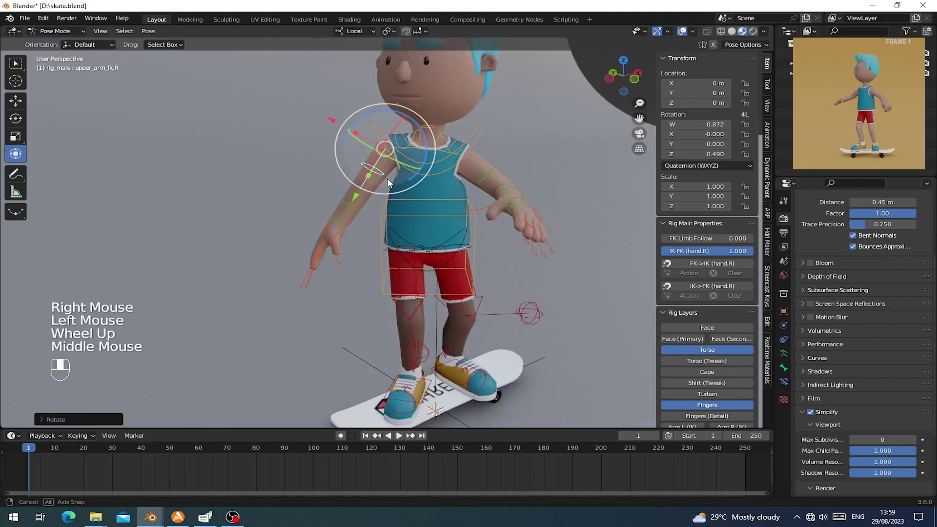
# Step: Rotate the right shoulder control about its local axes to lower the shoulder
pyautogui.rightClick(407, 141)
pyautogui.moveTo(441, 110); pyautogui.dragTo(448, 113)
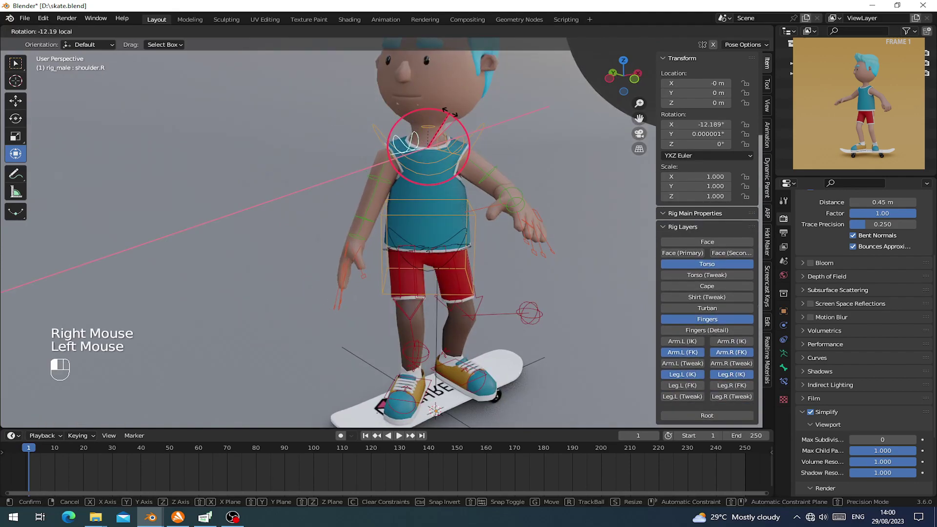
pyautogui.moveTo(429, 175); pyautogui.dragTo(427, 181)
# Step: Bend the right forearm with its FK control and readjust the right upper arm's rotation
pyautogui.rightClick(346, 242)
pyautogui.moveTo(346, 241); pyautogui.dragTo(453, 264, button='middle')
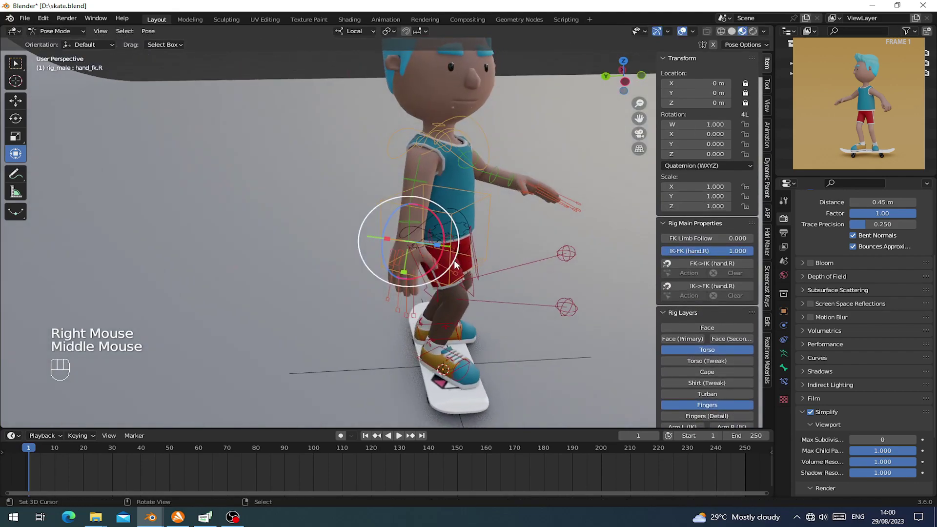
pyautogui.rightClick(409, 228)
pyautogui.moveTo(408, 227); pyautogui.dragTo(463, 229, button='middle')
pyautogui.moveTo(464, 215); pyautogui.dragTo(474, 193)
pyautogui.moveTo(474, 192); pyautogui.dragTo(409, 195, button='middle')
pyautogui.moveTo(439, 190); pyautogui.dragTo(398, 171, button='middle')
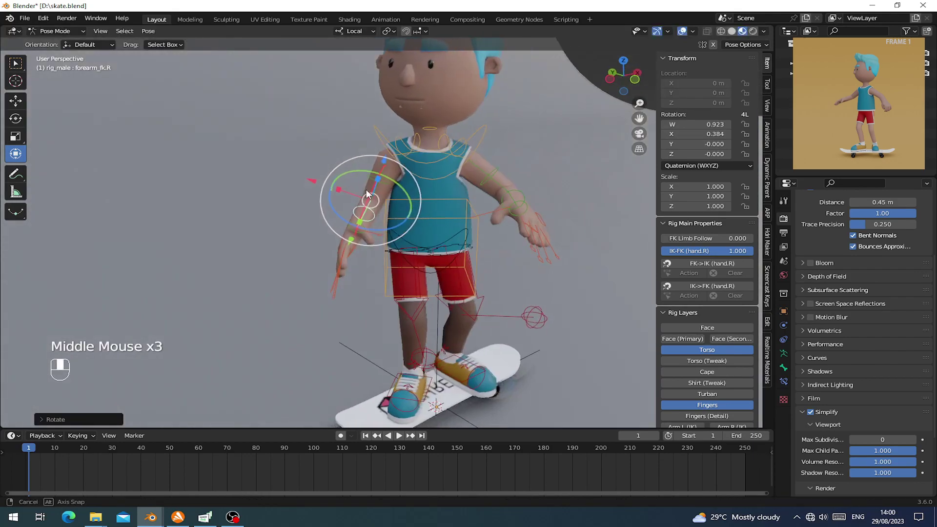
pyautogui.rightClick(398, 163)
pyautogui.moveTo(387, 119); pyautogui.dragTo(448, 184)
# Step: Tilt the torso control slightly about its local X axis
pyautogui.moveTo(447, 183); pyautogui.dragTo(419, 224, button='middle')
pyautogui.keyDown('shift'); pyautogui.moveTo(420, 224); pyautogui.dragTo(453, 228, button='middle'); pyautogui.keyUp('shift')
pyautogui.scroll(-1, 397, 223)
pyautogui.scroll(2, 470, 216)
pyautogui.moveTo(453, 228); pyautogui.dragTo(434, 245, button='middle')
pyautogui.rightClick(452, 226)
pyautogui.moveTo(434, 245); pyautogui.dragTo(461, 252)
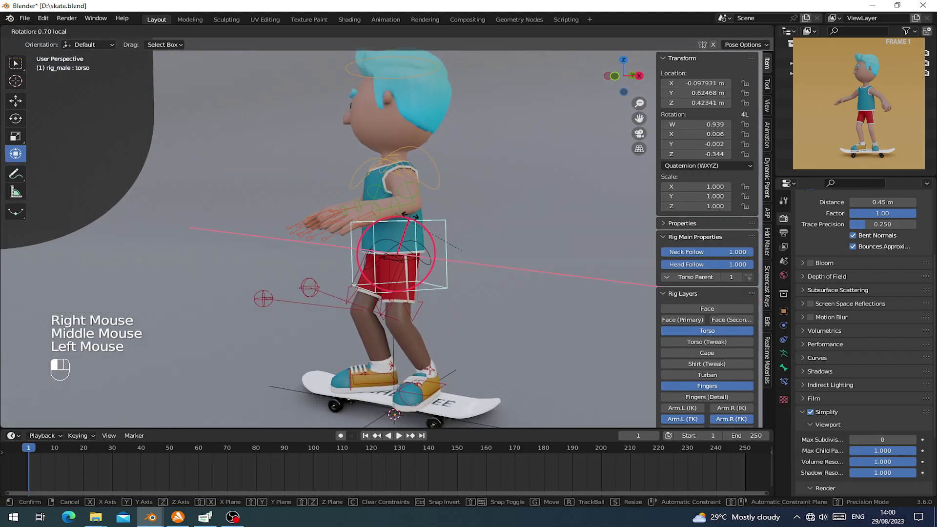
pyautogui.moveTo(409, 222); pyautogui.dragTo(410, 223)
# Step: Rotate the upper-body control slightly to refine the lean of the chest
pyautogui.moveTo(410, 222); pyautogui.dragTo(460, 191, button='middle')
pyautogui.rightClick(456, 195)
pyautogui.moveTo(396, 187); pyautogui.dragTo(391, 184)
pyautogui.moveTo(391, 184); pyautogui.dragTo(434, 198, button='middle')
# Step: Rotate the head control slightly with the Transform tool to refine its tilt
pyautogui.keyDown('shift'); pyautogui.moveTo(434, 197); pyautogui.dragTo(445, 244, button='middle'); pyautogui.keyUp('shift')
pyautogui.moveTo(444, 244); pyautogui.dragTo(469, 251, button='middle')
pyautogui.rightClick(434, 127)
pyautogui.moveTo(433, 128); pyautogui.dragTo(475, 165, button='middle')
pyautogui.moveTo(472, 179); pyautogui.dragTo(474, 179)
pyautogui.moveTo(474, 179); pyautogui.dragTo(472, 253, button='middle')
pyautogui.moveTo(472, 254); pyautogui.dragTo(382, 268, button='middle')
pyautogui.scroll(2, 390, 277)
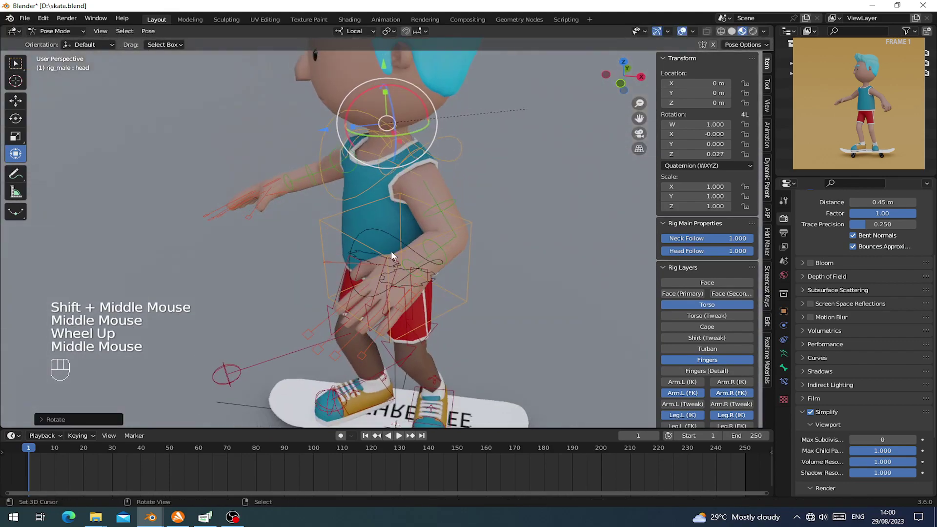
# Step: Rotate the left arm's FK controls to swing the arm away from the front of the torso
pyautogui.rightClick(438, 204)
pyautogui.moveTo(437, 204); pyautogui.dragTo(429, 211, button='middle')
pyautogui.moveTo(432, 213); pyautogui.dragTo(423, 220)
pyautogui.moveTo(423, 221); pyautogui.dragTo(450, 292, button='middle')
pyautogui.press('r')
pyautogui.click(473, 264)
pyautogui.rightClick(468, 223)
pyautogui.press('r')
pyautogui.click(460, 310)
# Step: Refine the left arm's FK rotations so the arm angles outward and down beside the body
pyautogui.rightClick(433, 193)
pyautogui.press('r')
pyautogui.moveTo(434, 193); pyautogui.dragTo(468, 259, button='middle')
pyautogui.click(453, 236)
pyautogui.press('r')
pyautogui.rightClick(476, 261)
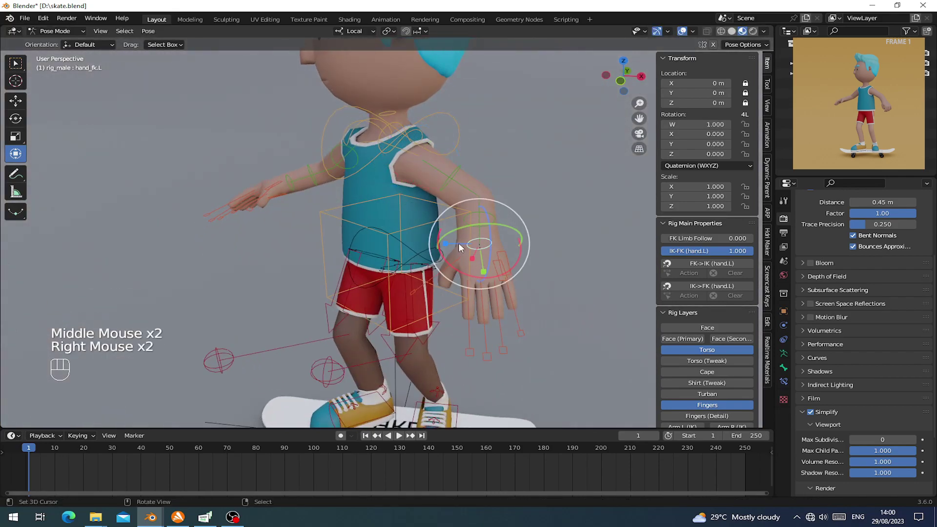
pyautogui.rightClick(476, 220)
pyautogui.moveTo(451, 215); pyautogui.dragTo(459, 222)
pyautogui.moveTo(461, 225); pyautogui.dragTo(478, 234, button='middle')
pyautogui.moveTo(481, 236); pyautogui.dragTo(496, 265, button='middle')
# Step: Select the master controls of the left hand's four fingers, from index to pinky
pyautogui.rightClick(458, 289)
pyautogui.keyDown('shift'); pyautogui.rightClick(531, 315); pyautogui.keyUp('shift')
pyautogui.keyDown('shift'); pyautogui.rightClick(542, 302); pyautogui.keyUp('shift')
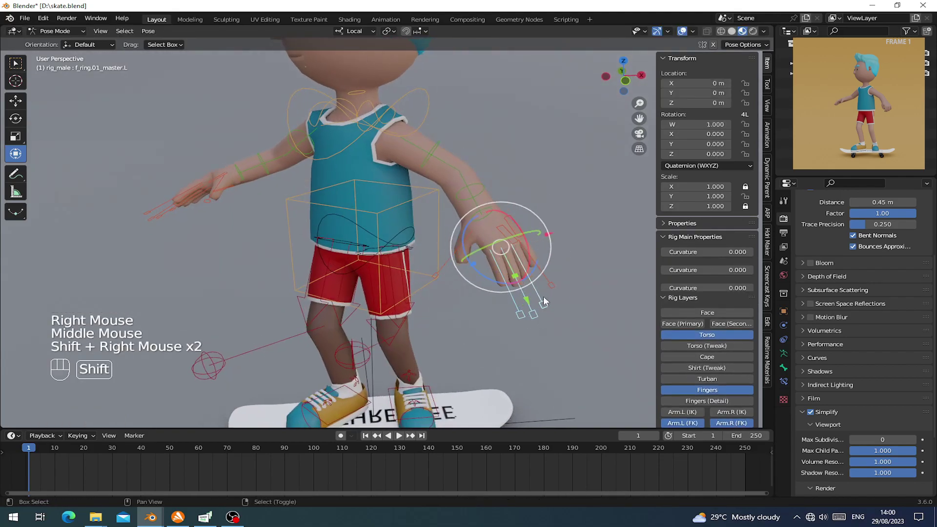
pyautogui.keyDown('shift'); pyautogui.rightClick(550, 290); pyautogui.keyUp('shift')
pyautogui.press('s')
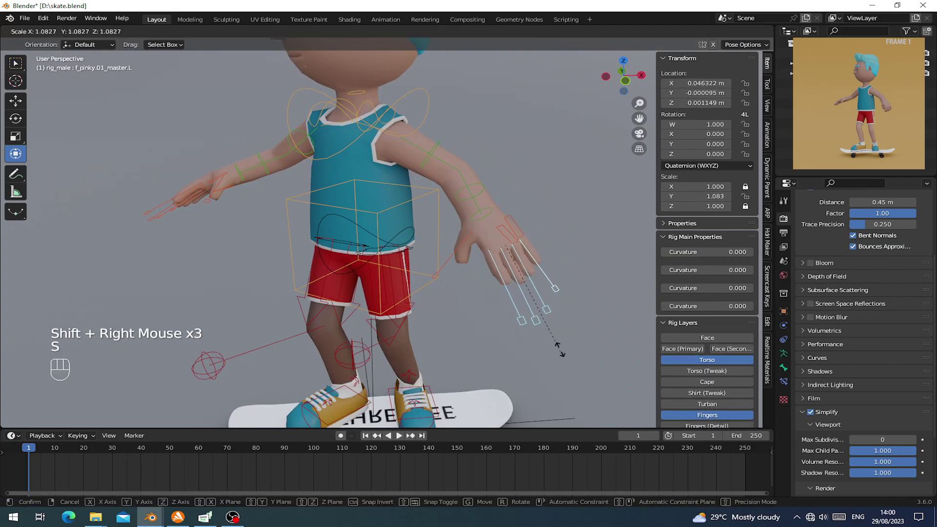
pyautogui.rightClick(560, 346)
pyautogui.moveTo(531, 302); pyautogui.dragTo(524, 287)
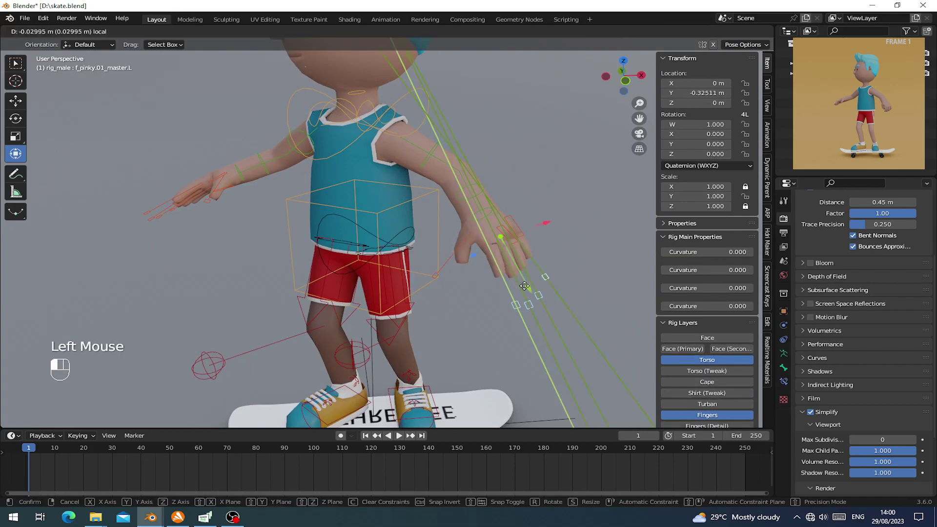
pyautogui.rightClick(537, 308)
# Step: Set the transform pivot to Individual Origins and curl the left fingers by scaling their controls to about 0.8 and rotating them
pyautogui.moveTo(391, 30); pyautogui.dragTo(397, 53)
pyautogui.click(388, 31)
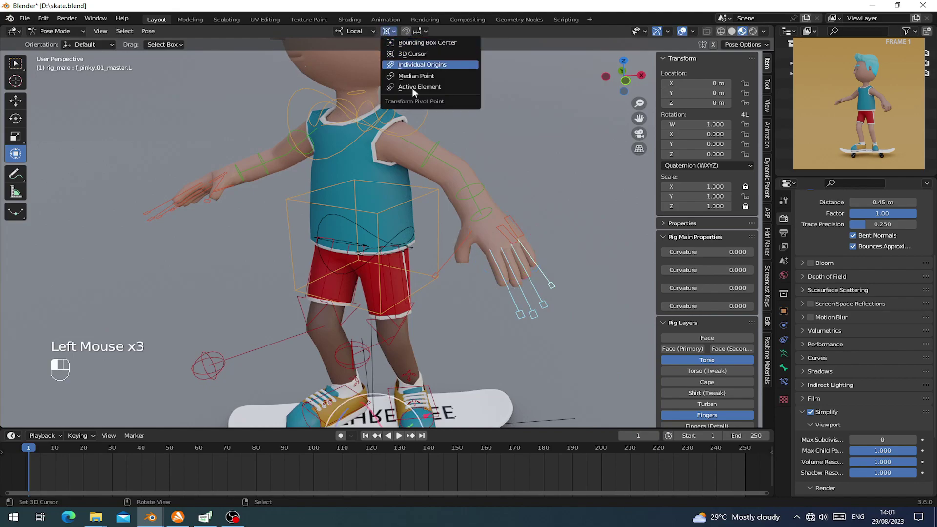
pyautogui.click(397, 65)
pyautogui.press('s')
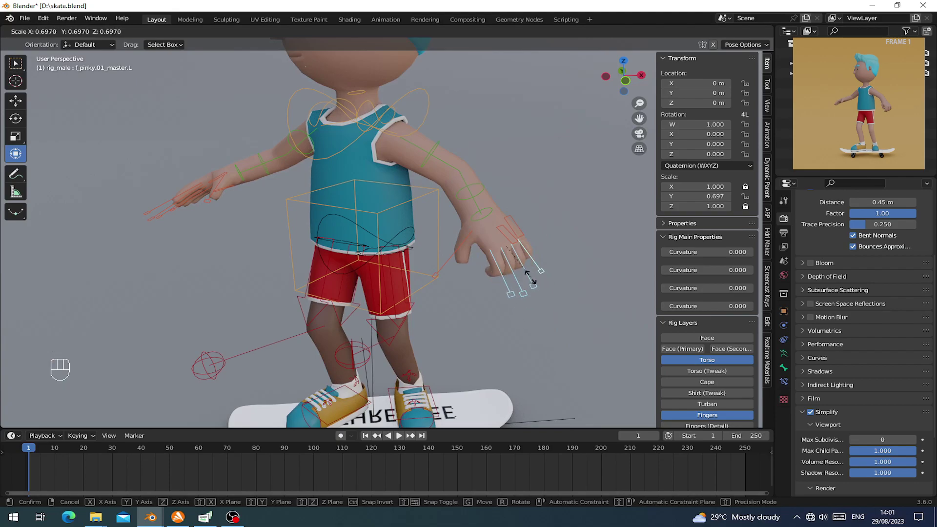
pyautogui.click(535, 289)
pyautogui.moveTo(535, 290); pyautogui.dragTo(567, 202, button='middle')
pyautogui.moveTo(566, 169); pyautogui.dragTo(591, 172)
pyautogui.moveTo(592, 171); pyautogui.dragTo(477, 249, button='middle')
pyautogui.press('s')
# Step: Curl the left thumb by scaling down its master control
pyautogui.scroll(3, 501, 256)
pyautogui.rightClick(476, 249)
pyautogui.press('s')
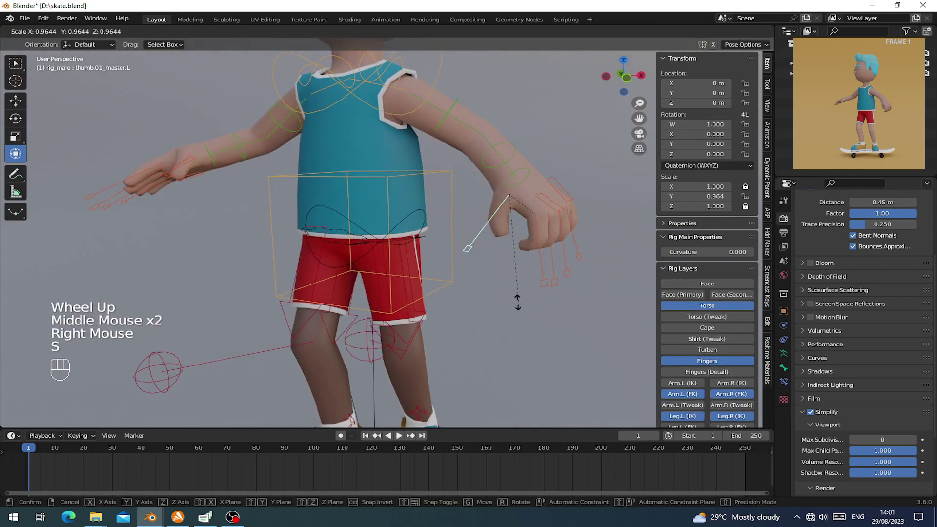
pyautogui.moveTo(476, 186); pyautogui.dragTo(478, 201)
pyautogui.moveTo(483, 246); pyautogui.dragTo(464, 260, button='middle')
# Step: Reselect the left hand's four finger master controls and rescale them to refine the curl
pyautogui.rightClick(476, 264)
pyautogui.rightClick(457, 266)
pyautogui.keyDown('shift'); pyautogui.rightClick(475, 267); pyautogui.keyUp('shift')
pyautogui.keyDown('shift'); pyautogui.rightClick(494, 260); pyautogui.keyUp('shift')
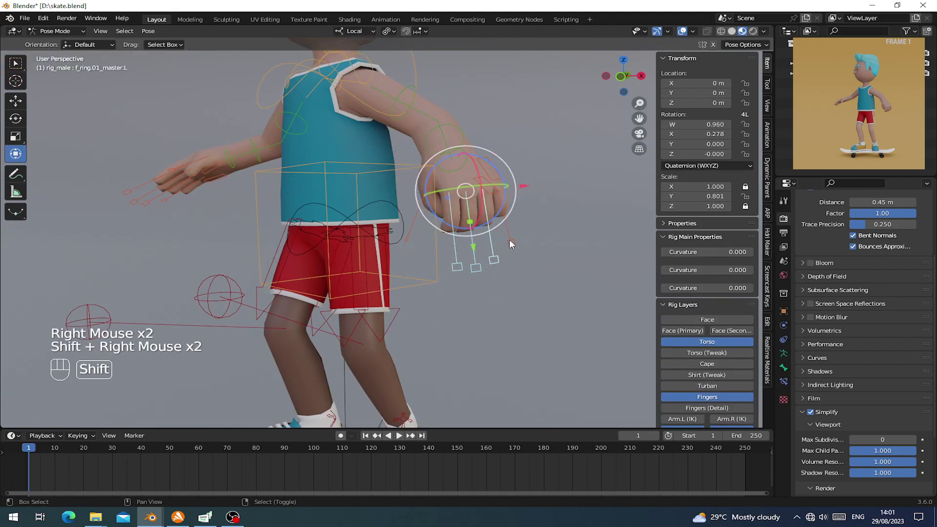
pyautogui.keyDown('shift'); pyautogui.rightClick(510, 242); pyautogui.keyUp('shift')
pyautogui.press('s')
pyautogui.click(534, 296)
pyautogui.moveTo(517, 293); pyautogui.dragTo(560, 303, button='middle')
pyautogui.press('s')
pyautogui.click(559, 300)
# Step: Adjust the bend of the right hand's fingers by scaling the index finger's master control
pyautogui.moveTo(313, 190); pyautogui.dragTo(293, 207, button='middle')
pyautogui.keyDown('shift'); pyautogui.moveTo(273, 208); pyautogui.dragTo(262, 274, button='middle'); pyautogui.keyUp('shift')
pyautogui.moveTo(297, 239); pyautogui.dragTo(414, 204, button='middle')
pyautogui.rightClick(414, 204)
pyautogui.press('r')
pyautogui.rightClick(466, 238)
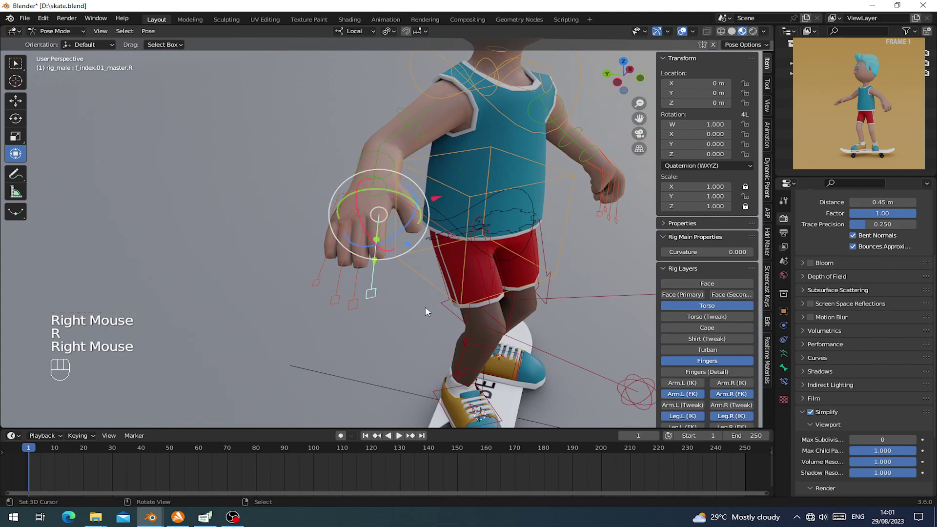
pyautogui.press('s')
pyautogui.moveTo(374, 308); pyautogui.dragTo(424, 320, button='middle')
pyautogui.rightClick(479, 300)
pyautogui.moveTo(480, 303); pyautogui.dragTo(443, 299, button='middle')
pyautogui.press('s')
pyautogui.click(450, 303)
pyautogui.scroll(-2, 488, 295)
# Step: Rotate the chest control slightly to refine the upper body's lean
pyautogui.moveTo(546, 303); pyautogui.dragTo(432, 182, button='middle')
pyautogui.rightClick(436, 180)
pyautogui.moveTo(436, 180); pyautogui.dragTo(440, 183)
pyautogui.moveTo(440, 183); pyautogui.dragTo(451, 229, button='middle')
pyautogui.keyDown('shift'); pyautogui.moveTo(452, 229); pyautogui.dragTo(447, 263, button='middle'); pyautogui.keyUp('shift')
pyautogui.keyDown('shift'); pyautogui.moveTo(446, 263); pyautogui.dragTo(433, 259, button='middle'); pyautogui.keyUp('shift')
pyautogui.scroll(-2, 424, 234)
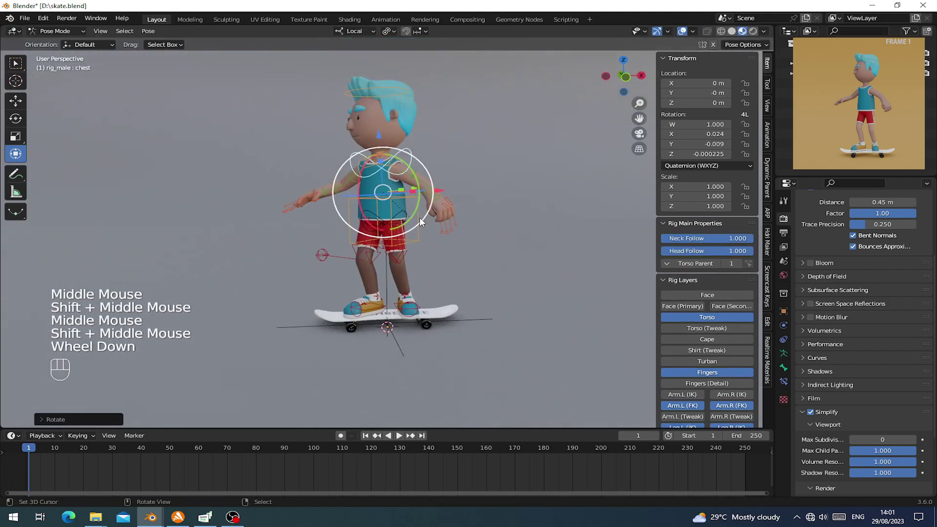
pyautogui.moveTo(419, 217); pyautogui.dragTo(400, 205, button='middle')
# Step: Set the active keying set to Location, Rotation, Scale & Custom Properties
pyautogui.click(44, 436)
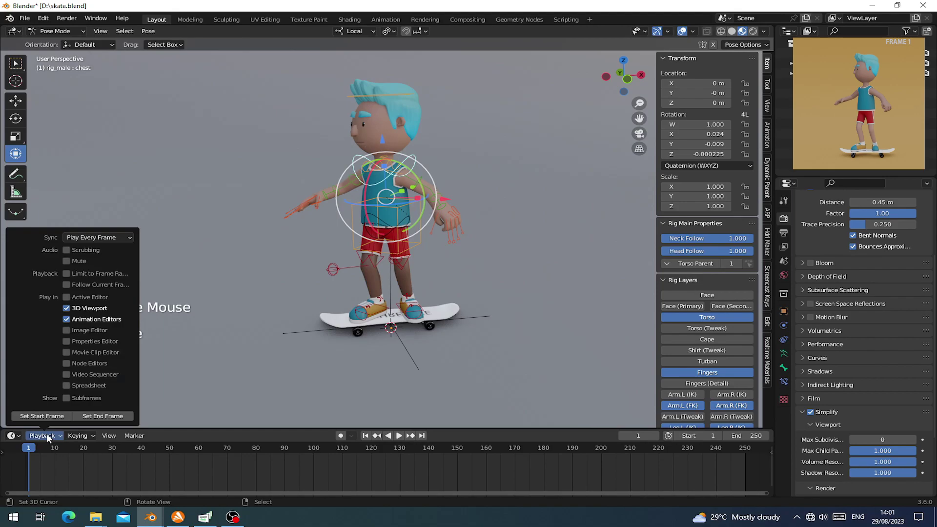
pyautogui.click(78, 435)
pyautogui.click(62, 381)
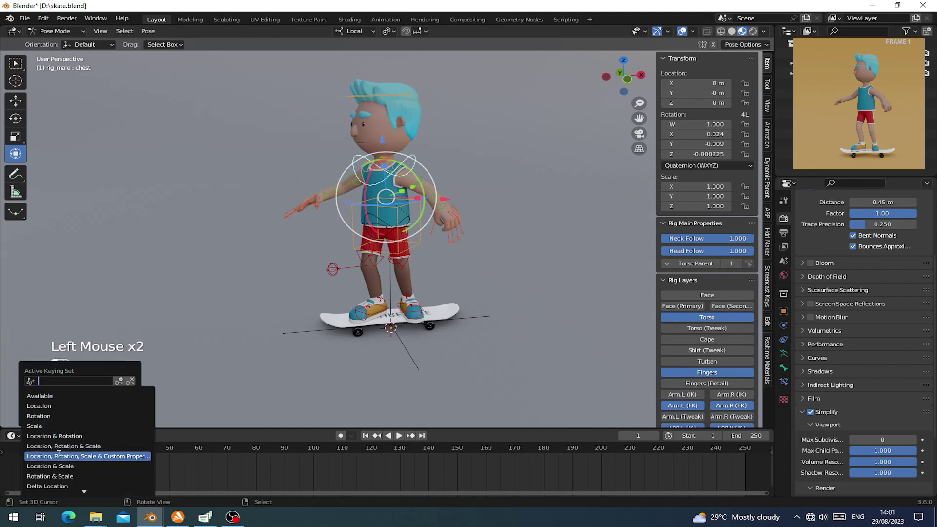
pyautogui.click(112, 455)
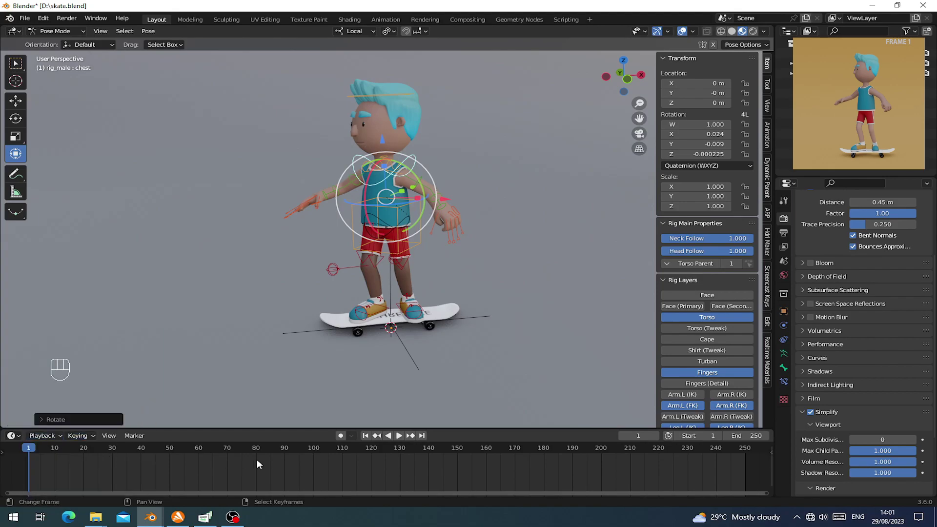
# Step: Select all the rig controls and insert keyframes for the pose at frame 1 and frame 136
pyautogui.moveTo(385, 252); pyautogui.dragTo(424, 163, button='middle')
pyautogui.press('a')
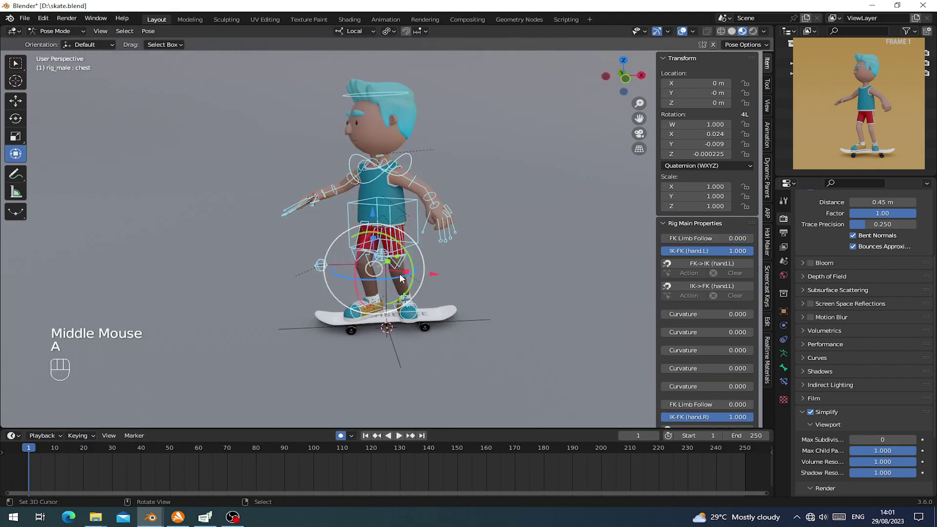
pyautogui.press('i')
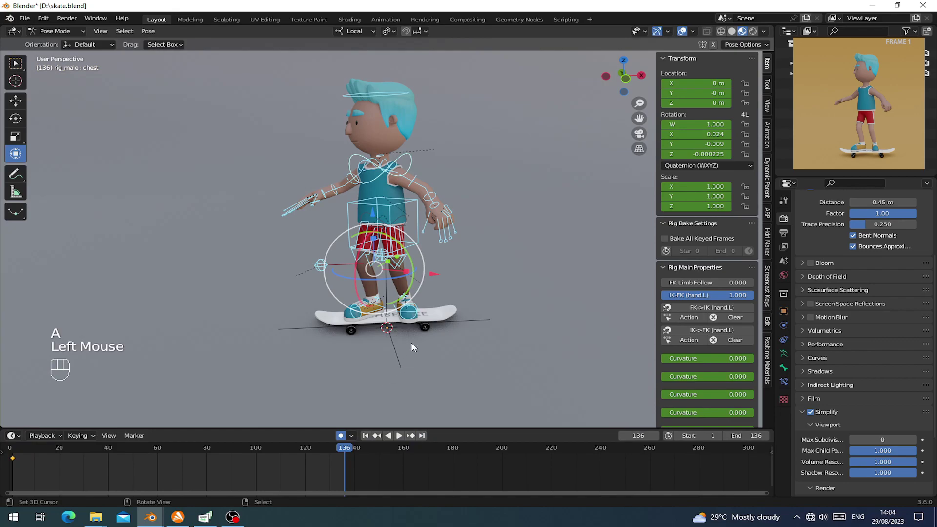
pyautogui.press('i')
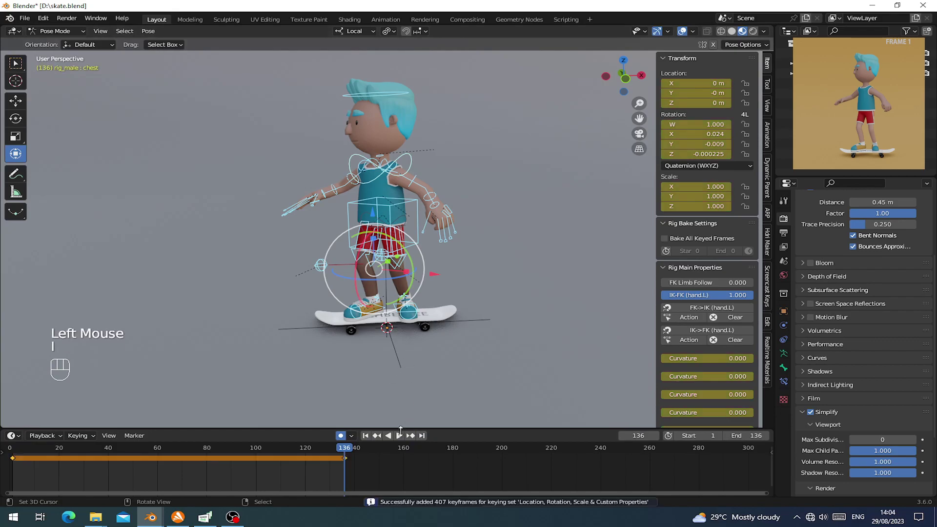
pyautogui.click(388, 435)
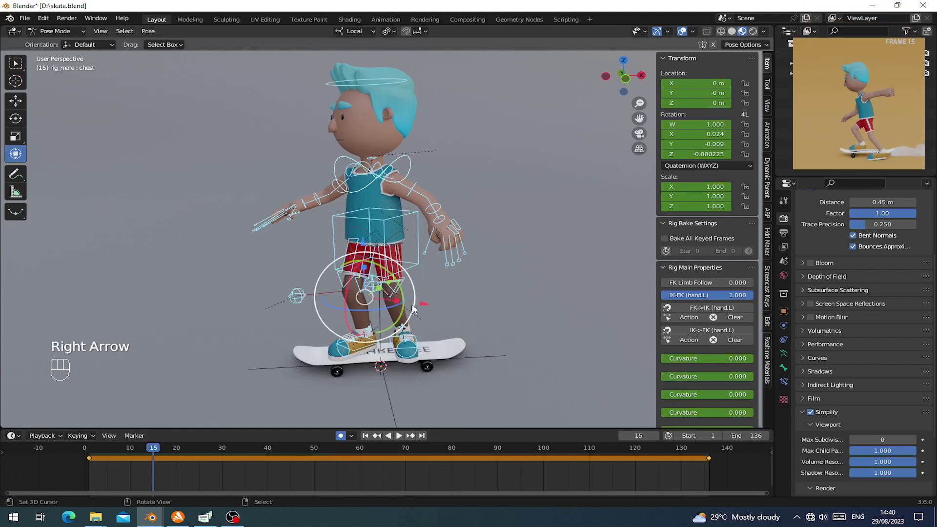
# Step: At frame 15, move the left foot's IK control off the skateboard and turn the foot to point forward
pyautogui.keyDown('shift'); pyautogui.moveTo(421, 329); pyautogui.dragTo(334, 346, button='middle'); pyautogui.keyUp('shift')
pyautogui.rightClick(407, 338)
pyautogui.moveTo(182, 481); pyautogui.dragTo(323, 484, button='middle')
pyautogui.scroll(2, 293, 485)
pyautogui.scroll(1, 321, 287)
pyautogui.moveTo(405, 275); pyautogui.dragTo(354, 351)
pyautogui.moveTo(342, 383); pyautogui.dragTo(293, 365)
pyautogui.moveTo(293, 363); pyautogui.dragTo(309, 331, button='middle')
pyautogui.scroll(1, 293, 336)
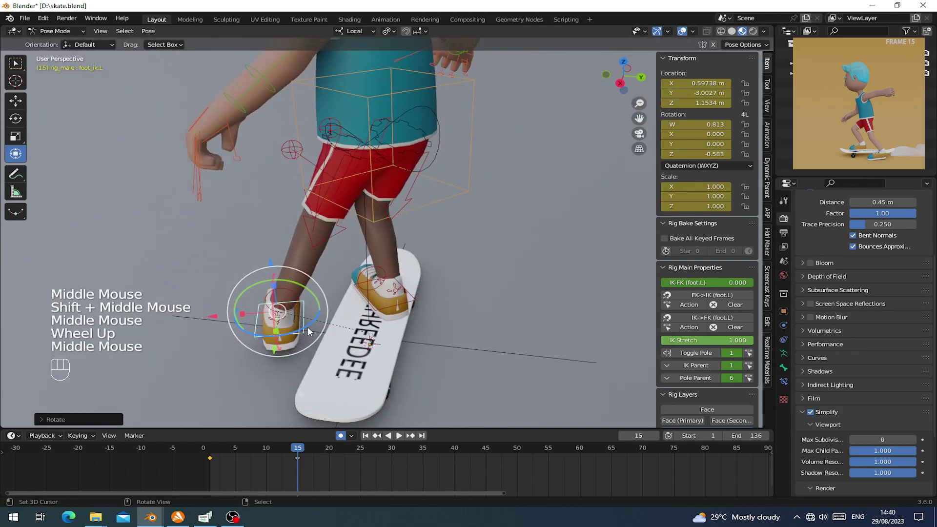
pyautogui.moveTo(307, 331); pyautogui.dragTo(297, 337)
# Step: Lower the left foot's IK control to the ground beside the skateboard
pyautogui.moveTo(297, 336); pyautogui.dragTo(341, 313, button='middle')
pyautogui.keyDown('shift'); pyautogui.moveTo(341, 312); pyautogui.dragTo(395, 244, button='middle'); pyautogui.keyUp('shift')
pyautogui.scroll(1, 406, 274)
pyautogui.moveTo(399, 230); pyautogui.dragTo(393, 258)
# Step: Turn and reposition the right foot's IK control so the foot points along the skateboard
pyautogui.scroll(-2, 380, 186)
pyautogui.moveTo(379, 185); pyautogui.dragTo(398, 190, button='middle')
pyautogui.keyDown('shift'); pyautogui.moveTo(398, 190); pyautogui.dragTo(378, 292, button='middle'); pyautogui.keyUp('shift')
pyautogui.rightClick(380, 297)
pyautogui.moveTo(378, 291); pyautogui.dragTo(367, 295)
pyautogui.moveTo(369, 294); pyautogui.dragTo(434, 299, button='middle')
pyautogui.moveTo(434, 271); pyautogui.dragTo(427, 288)
pyautogui.moveTo(427, 288); pyautogui.dragTo(406, 296, button='middle')
pyautogui.moveTo(406, 296); pyautogui.dragTo(404, 293)
# Step: Lower the torso control to bend the character's knees
pyautogui.moveTo(404, 292); pyautogui.dragTo(379, 97, button='middle')
pyautogui.rightClick(391, 105)
pyautogui.moveTo(379, 97); pyautogui.dragTo(396, 161)
pyautogui.moveTo(396, 161); pyautogui.dragTo(456, 151, button='middle')
pyautogui.moveTo(456, 151); pyautogui.dragTo(451, 227, button='middle')
# Step: Move the knee pole targets to redirect the bent legs
pyautogui.rightClick(349, 191)
pyautogui.press('g')
pyautogui.click(337, 209)
pyautogui.rightClick(357, 183)
pyautogui.press('g')
pyautogui.click(561, 224)
# Step: Readjust the torso control to refine the body's placement over the skateboard
pyautogui.moveTo(561, 225); pyautogui.dragTo(367, 264, button='middle')
pyautogui.scroll(-3, 468, 181)
pyautogui.rightClick(370, 225)
pyautogui.moveTo(367, 263); pyautogui.dragTo(337, 277)
pyautogui.moveTo(337, 277); pyautogui.dragTo(346, 189, button='middle')
pyautogui.moveTo(391, 218); pyautogui.dragTo(404, 218)
pyautogui.moveTo(405, 218); pyautogui.dragTo(414, 248, button='middle')
# Step: Move the right knee's pole target to correct the direction of the knee
pyautogui.rightClick(347, 303)
pyautogui.press('g')
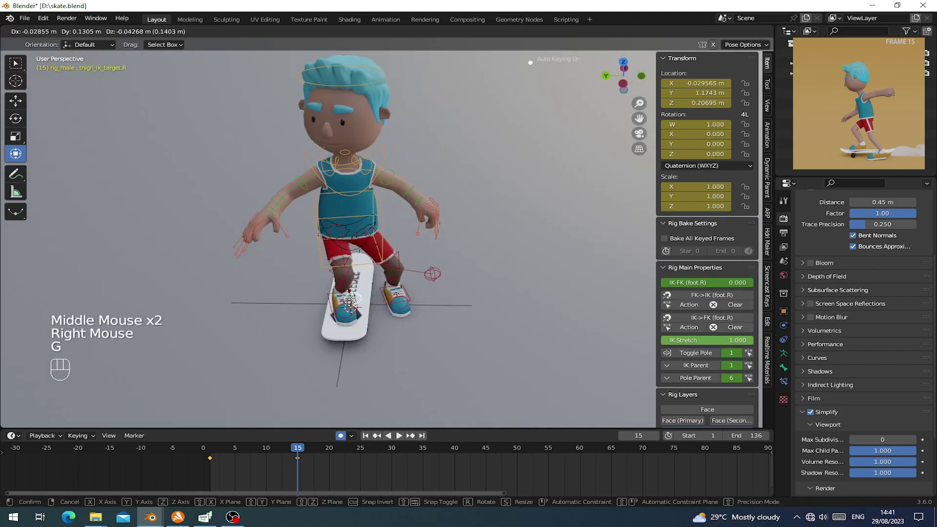
pyautogui.click(342, 306)
pyautogui.moveTo(343, 296); pyautogui.dragTo(347, 284, button='middle')
pyautogui.rightClick(375, 217)
pyautogui.press('g')
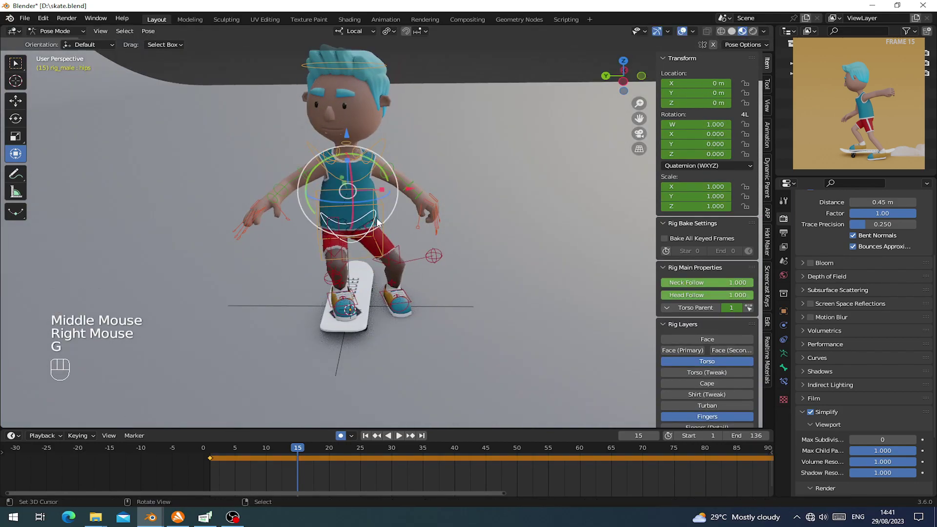
pyautogui.rightClick(378, 213)
# Step: Shift the torso control sideways and slightly down to balance the body between both feet
pyautogui.rightClick(380, 205)
pyautogui.press('g')
pyautogui.click(386, 205)
pyautogui.moveTo(384, 232); pyautogui.dragTo(389, 247)
pyautogui.moveTo(396, 244); pyautogui.dragTo(313, 228, button='middle')
pyautogui.moveTo(317, 227); pyautogui.dragTo(359, 234, button='middle')
# Step: Slide the left foot's IK control backward along the skateboard and refine the foot's placement
pyautogui.scroll(1, 363, 258)
pyautogui.moveTo(366, 242); pyautogui.dragTo(391, 288, button='middle')
pyautogui.rightClick(382, 285)
pyautogui.scroll(2, 382, 285)
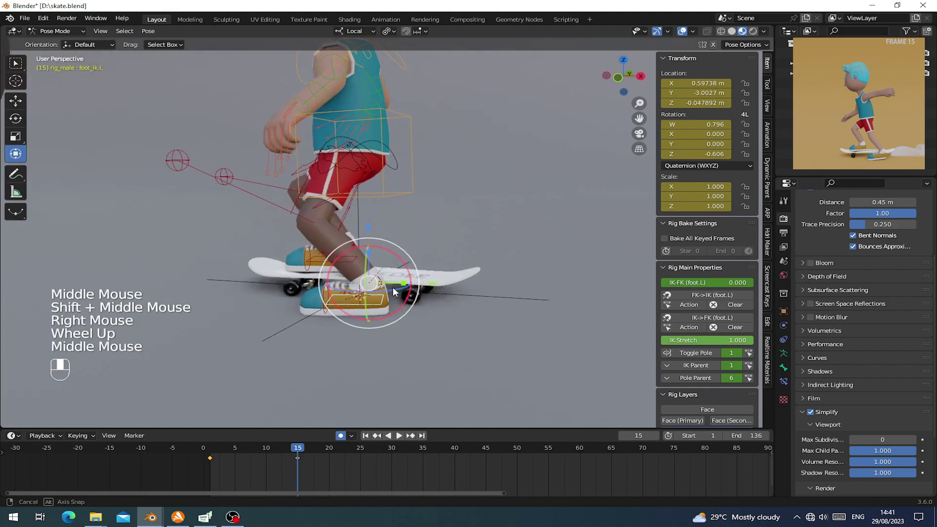
pyautogui.moveTo(423, 282); pyautogui.dragTo(460, 282)
pyautogui.scroll(1, 460, 284)
pyautogui.keyDown('shift'); pyautogui.moveTo(460, 284); pyautogui.dragTo(459, 253, button='middle'); pyautogui.keyUp('shift')
pyautogui.moveTo(448, 247); pyautogui.dragTo(407, 211)
# Step: Adjust the upper-body control slightly to refine the lean at frame 15
pyautogui.scroll(-1, 387, 188)
pyautogui.moveTo(387, 189); pyautogui.dragTo(409, 196, button='middle')
pyautogui.keyDown('shift'); pyautogui.moveTo(409, 196); pyautogui.dragTo(417, 224, button='middle'); pyautogui.keyUp('shift')
pyautogui.moveTo(372, 126); pyautogui.dragTo(370, 161, button='middle')
pyautogui.rightClick(388, 80)
pyautogui.scroll(-1, 375, 106)
pyautogui.moveTo(340, 142)
pyautogui.mouseDown()
pyautogui.moveTo(339, 125)
pyautogui.moveTo(340, 133)
pyautogui.mouseUp()
# Step: Clear the rotation of the neck control at frame 15
pyautogui.scroll(-1, 345, 139)
pyautogui.keyDown('shift'); pyautogui.moveTo(348, 141); pyautogui.dragTo(391, 168, button='middle'); pyautogui.keyUp('shift')
pyautogui.moveTo(381, 170); pyautogui.dragTo(407, 173, button='middle')
pyautogui.rightClick(351, 131)
pyautogui.hotkey('alt', 'r')
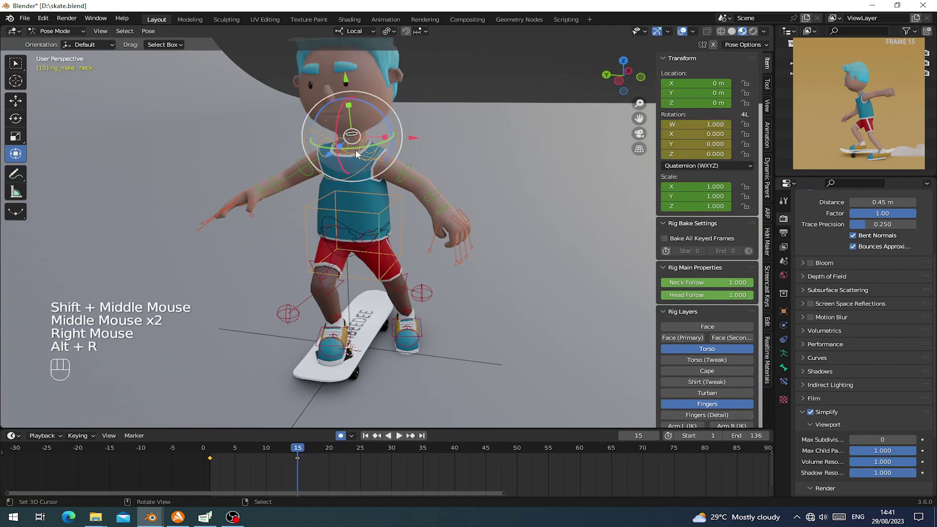
# Step: Rotate the controls around the neck and chest at frame 15 to refine the turn of the upper body
pyautogui.scroll(-1, 355, 149)
pyautogui.moveTo(357, 146); pyautogui.dragTo(320, 135, button='middle')
pyautogui.scroll(1, 374, 185)
pyautogui.moveTo(403, 188); pyautogui.dragTo(336, 186, button='middle')
pyautogui.moveTo(372, 185); pyautogui.dragTo(399, 190, button='middle')
pyautogui.moveTo(351, 166)
pyautogui.mouseDown(button='middle')
pyautogui.moveTo(380, 164)
pyautogui.moveTo(359, 177)
pyautogui.mouseUp(button='middle')
pyautogui.rightClick(379, 164)
pyautogui.moveTo(365, 160); pyautogui.dragTo(351, 145)
pyautogui.rightClick(365, 191)
pyautogui.moveTo(365, 192); pyautogui.dragTo(396, 211)
pyautogui.keyDown('shift'); pyautogui.moveTo(380, 207); pyautogui.dragTo(376, 202, button='middle'); pyautogui.keyUp('shift')
pyautogui.moveTo(375, 203); pyautogui.dragTo(373, 205)
pyautogui.moveTo(374, 205); pyautogui.dragTo(372, 203, button='middle')
pyautogui.moveTo(371, 203); pyautogui.dragTo(369, 269, button='middle')
# Step: Rotate the chest control to bend the upper body forward at frame 15
pyautogui.rightClick(350, 191)
pyautogui.press('e')
pyautogui.press('r')
pyautogui.click(332, 260)
pyautogui.scroll(1, 361, 244)
pyautogui.press('r')
pyautogui.click(369, 268)
# Step: Rotate the left arm's control near the shoulder to lift the arm out behind the body
pyautogui.rightClick(313, 175)
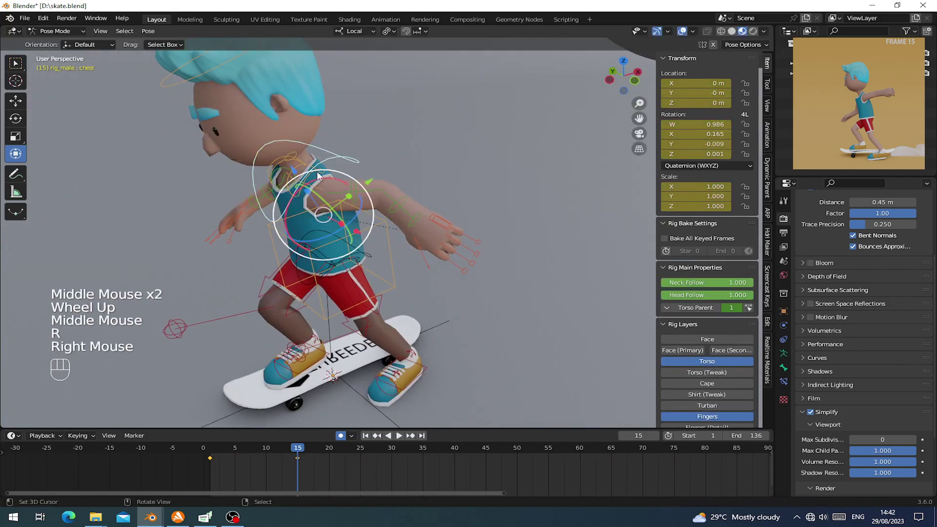
pyautogui.rightClick(316, 173)
pyautogui.moveTo(316, 174); pyautogui.dragTo(308, 230, button='middle')
pyautogui.moveTo(304, 242); pyautogui.dragTo(312, 238)
pyautogui.scroll(1, 311, 239)
pyautogui.moveTo(311, 239); pyautogui.dragTo(311, 238, button='middle')
pyautogui.press('r')
# Step: Rotate the left forearm's FK control to extend the arm backward
pyautogui.rightClick(378, 167)
pyautogui.moveTo(378, 167); pyautogui.dragTo(382, 167, button='middle')
pyautogui.press('r')
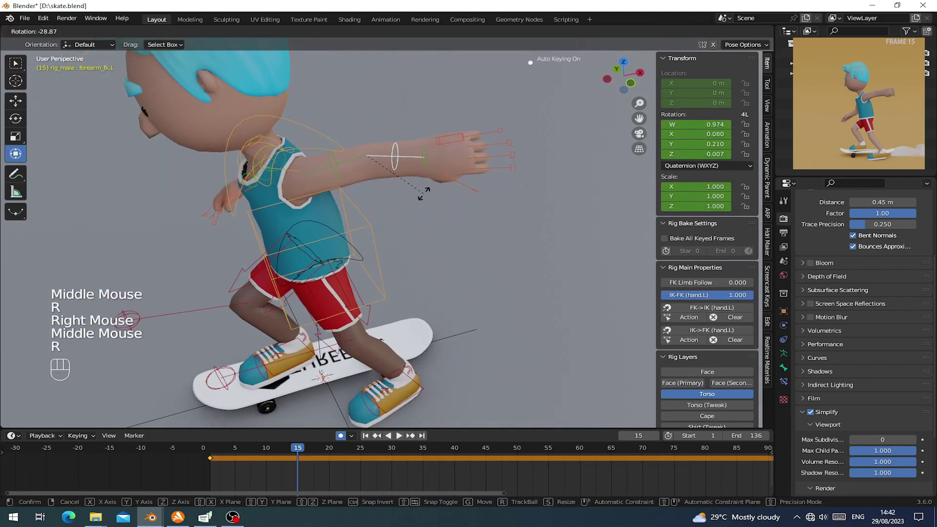
pyautogui.click(406, 209)
pyautogui.moveTo(406, 208); pyautogui.dragTo(434, 188, button='middle')
# Step: Fine-tune the rotation of the left arm's FK controls to match the reference at frame 15
pyautogui.rightClick(369, 174)
pyautogui.moveTo(369, 174)
pyautogui.mouseDown(button='middle')
pyautogui.moveTo(360, 185)
pyautogui.moveTo(380, 181)
pyautogui.mouseUp(button='middle')
pyautogui.rightClick(356, 179)
pyautogui.rightClick(376, 180)
pyautogui.moveTo(381, 182); pyautogui.dragTo(398, 191)
pyautogui.moveTo(398, 191); pyautogui.dragTo(478, 146, button='middle')
pyautogui.moveTo(410, 142); pyautogui.dragTo(421, 146)
# Step: Rotate the right shoulder control to shape the front arm's pose at frame 15
pyautogui.moveTo(420, 146); pyautogui.dragTo(371, 168, button='middle')
pyautogui.moveTo(371, 168); pyautogui.dragTo(381, 192, button='middle')
pyautogui.rightClick(323, 170)
pyautogui.press('r')
pyautogui.click(390, 198)
pyautogui.press('r')
pyautogui.click(379, 230)
pyautogui.moveTo(378, 230); pyautogui.dragTo(321, 220, button='middle')
pyautogui.moveTo(337, 221); pyautogui.dragTo(303, 215, button='middle')
pyautogui.moveTo(328, 244); pyautogui.dragTo(367, 234, button='middle')
pyautogui.press('r')
pyautogui.click(312, 268)
# Step: Switch the transform orientation to Global and rotate the right shoulder slightly
pyautogui.scroll(-1, 312, 268)
pyautogui.keyDown('shift'); pyautogui.moveTo(368, 234); pyautogui.dragTo(371, 259, button='middle'); pyautogui.keyUp('shift')
pyautogui.moveTo(324, 138); pyautogui.dragTo(376, 63, button='middle')
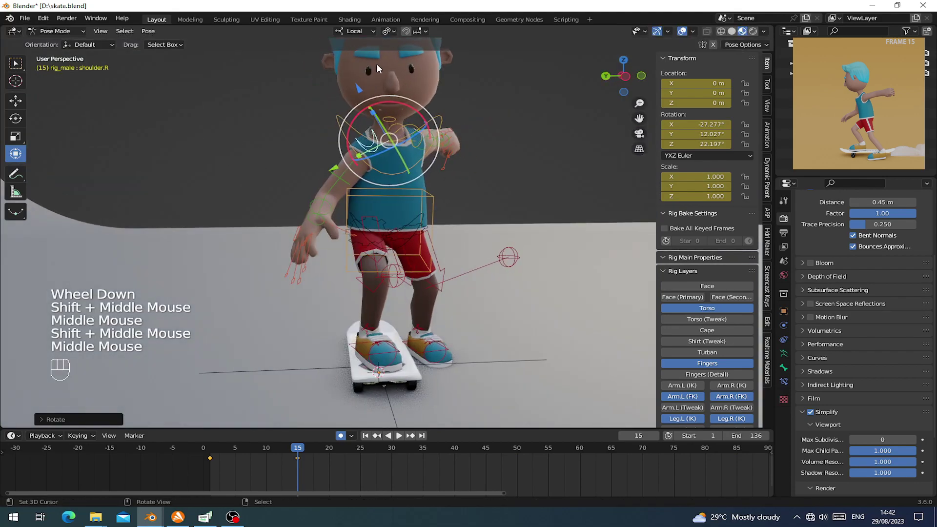
pyautogui.click(356, 32)
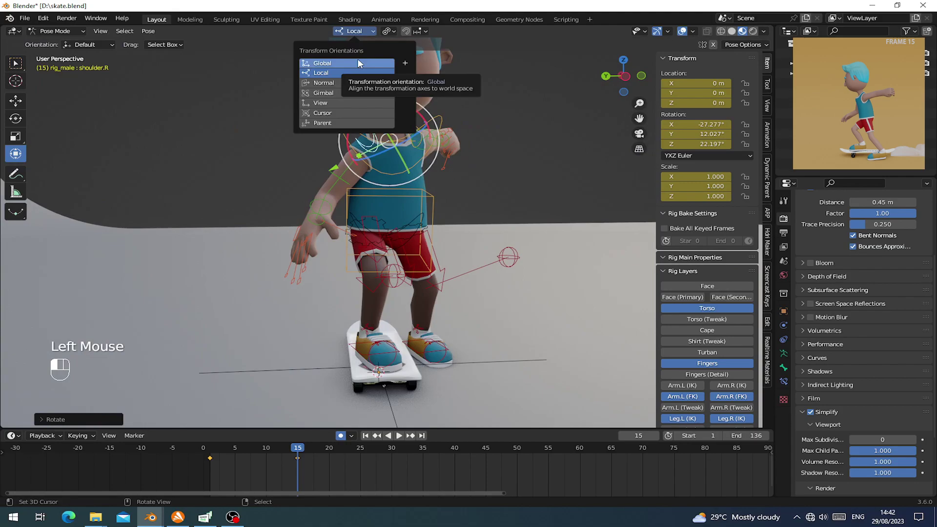
pyautogui.click(358, 63)
pyautogui.moveTo(358, 63); pyautogui.dragTo(290, 182, button='middle')
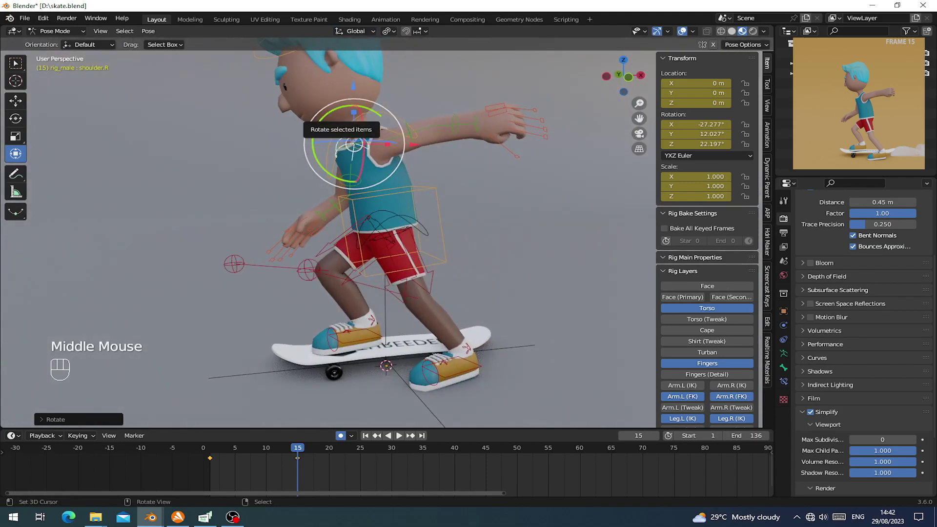
pyautogui.moveTo(321, 122); pyautogui.dragTo(332, 114)
# Step: Return the transform orientation to Local and rotate the right hand's FK control
pyautogui.moveTo(331, 114); pyautogui.dragTo(407, 286, button='middle')
pyautogui.scroll(1, 340, 229)
pyautogui.press('r')
pyautogui.moveTo(380, 244); pyautogui.dragTo(320, 212, button='middle')
pyautogui.moveTo(270, 228); pyautogui.dragTo(359, 178, button='middle')
pyautogui.rightClick(291, 215)
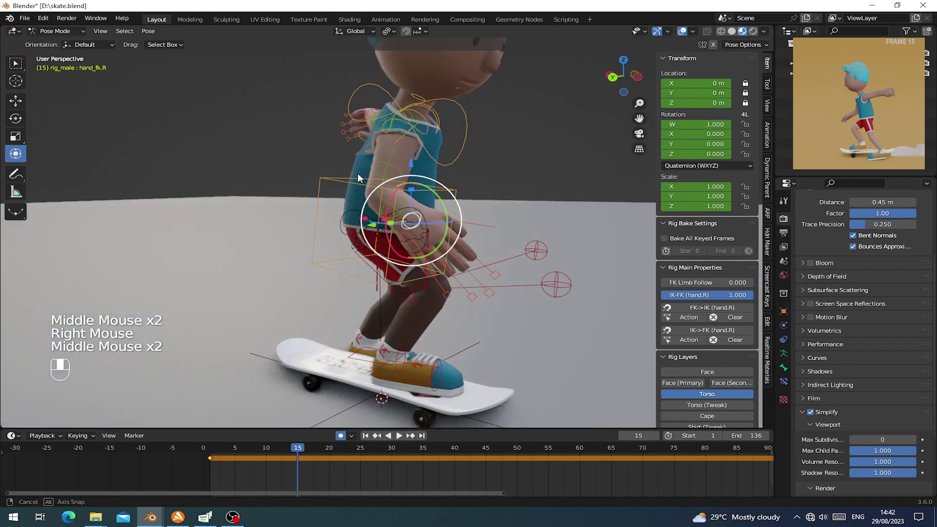
pyautogui.moveTo(355, 30); pyautogui.dragTo(352, 68)
pyautogui.moveTo(409, 195); pyautogui.dragTo(431, 207, button='middle')
pyautogui.moveTo(384, 180); pyautogui.dragTo(418, 182)
# Step: Apply a small rotation to another upper-body control to refine the pose at frame 15
pyautogui.moveTo(418, 183); pyautogui.dragTo(400, 254, button='middle')
pyautogui.scroll(-1, 411, 243)
pyautogui.keyDown('shift'); pyautogui.moveTo(400, 254); pyautogui.dragTo(370, 234, button='middle'); pyautogui.keyUp('shift')
pyautogui.keyDown('shift'); pyautogui.moveTo(371, 234); pyautogui.dragTo(320, 201, button='middle'); pyautogui.keyUp('shift')
pyautogui.rightClick(313, 149)
pyautogui.moveTo(312, 148); pyautogui.dragTo(283, 167, button='middle')
pyautogui.moveTo(284, 167); pyautogui.dragTo(293, 163)
# Step: Move the left leg's IK pole target to correct the direction of the left knee
pyautogui.scroll(-1, 379, 258)
pyautogui.keyDown('shift'); pyautogui.moveTo(380, 259); pyautogui.dragTo(370, 274, button='middle'); pyautogui.keyUp('shift')
pyautogui.moveTo(371, 273)
pyautogui.mouseDown(button='middle')
pyautogui.moveTo(361, 288)
pyautogui.moveTo(368, 280)
pyautogui.mouseUp(button='middle')
pyautogui.scroll(1, 369, 281)
pyautogui.moveTo(368, 280); pyautogui.dragTo(292, 297, button='middle')
pyautogui.scroll(2, 350, 290)
pyautogui.keyDown('shift'); pyautogui.moveTo(292, 297); pyautogui.dragTo(552, 269, button='middle'); pyautogui.keyUp('shift')
pyautogui.scroll(-1, 330, 307)
pyautogui.rightClick(425, 350)
pyautogui.moveTo(426, 350); pyautogui.dragTo(400, 344, button='middle')
pyautogui.scroll(-1, 419, 371)
pyautogui.press('g')
pyautogui.click(417, 372)
# Step: Insert keyframes on all rig controls at frame 15
pyautogui.moveTo(400, 344); pyautogui.dragTo(373, 297, button='middle')
pyautogui.moveTo(373, 298); pyautogui.dragTo(386, 261, button='middle')
pyautogui.scroll(-1, 386, 261)
pyautogui.moveTo(386, 261)
pyautogui.mouseDown(button='middle')
pyautogui.moveTo(389, 253)
pyautogui.moveTo(383, 263)
pyautogui.mouseUp(button='middle')
pyautogui.keyDown('shift'); pyautogui.moveTo(440, 246); pyautogui.dragTo(399, 247, button='middle'); pyautogui.keyUp('shift')
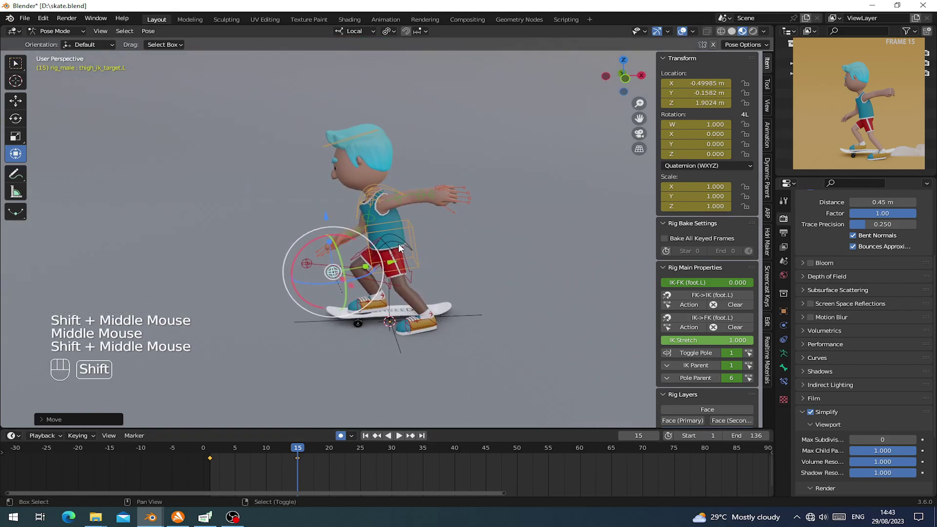
pyautogui.press('a')
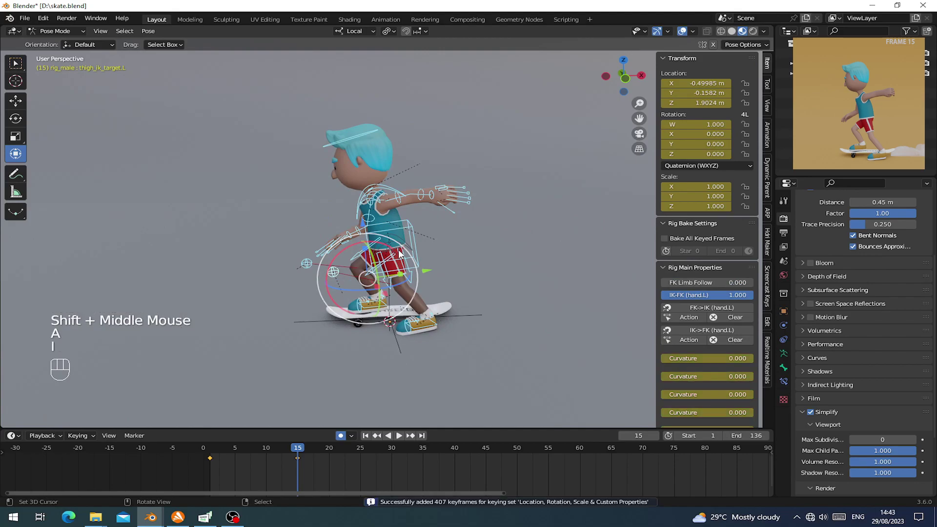
# Step: Examine the keyed pose at frame 15 from several distances and angles
pyautogui.scroll(2, 399, 254)
pyautogui.scroll(2, 429, 254)
pyautogui.moveTo(399, 253); pyautogui.dragTo(377, 269, button='middle')
pyautogui.scroll(-2, 352, 253)
pyautogui.moveTo(293, 479); pyautogui.dragTo(298, 459)
pyautogui.scroll(-2, 388, 344)
pyautogui.moveTo(388, 344); pyautogui.dragTo(357, 342, button='middle')
pyautogui.keyDown('shift'); pyautogui.moveTo(356, 341); pyautogui.dragTo(325, 338, button='middle'); pyautogui.keyUp('shift')
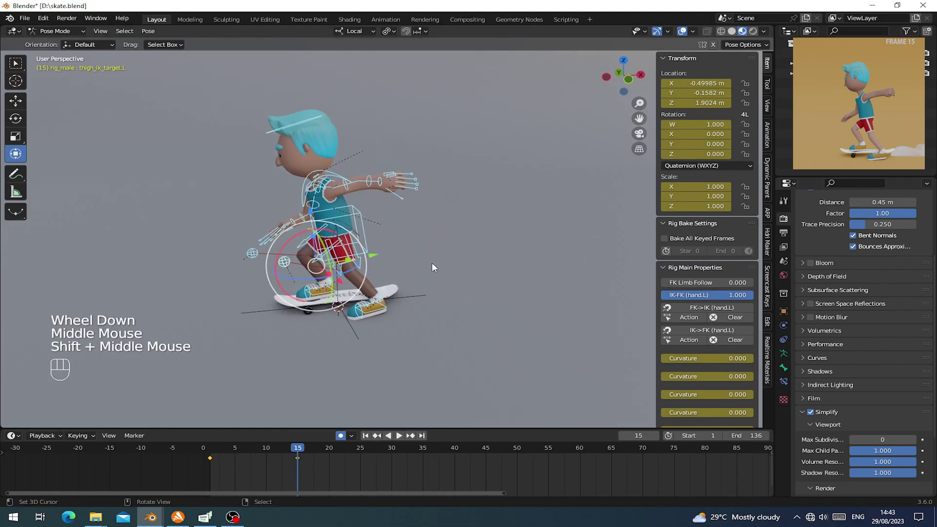
# Step: Move to frame 20 and insert keyframes on all rig controls
pyautogui.click(300, 471)
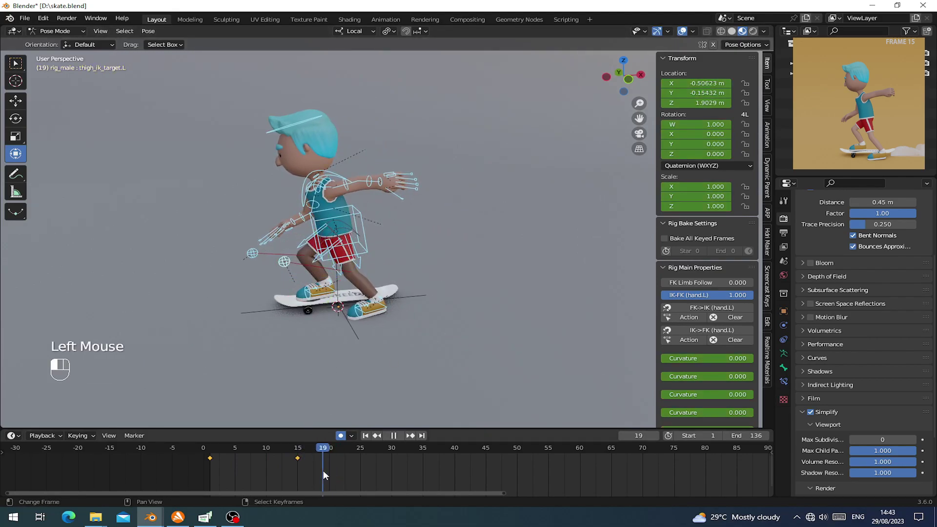
pyautogui.moveTo(323, 471); pyautogui.dragTo(331, 471)
pyautogui.keyDown('shift'); pyautogui.moveTo(390, 341); pyautogui.dragTo(415, 317, button='middle'); pyautogui.keyUp('shift')
pyautogui.scroll(3, 415, 317)
pyautogui.moveTo(414, 317); pyautogui.dragTo(439, 292, button='middle')
pyautogui.keyDown('shift'); pyautogui.moveTo(439, 292); pyautogui.dragTo(464, 283, button='middle'); pyautogui.keyUp('shift')
pyautogui.moveTo(463, 283); pyautogui.dragTo(486, 273, button='middle')
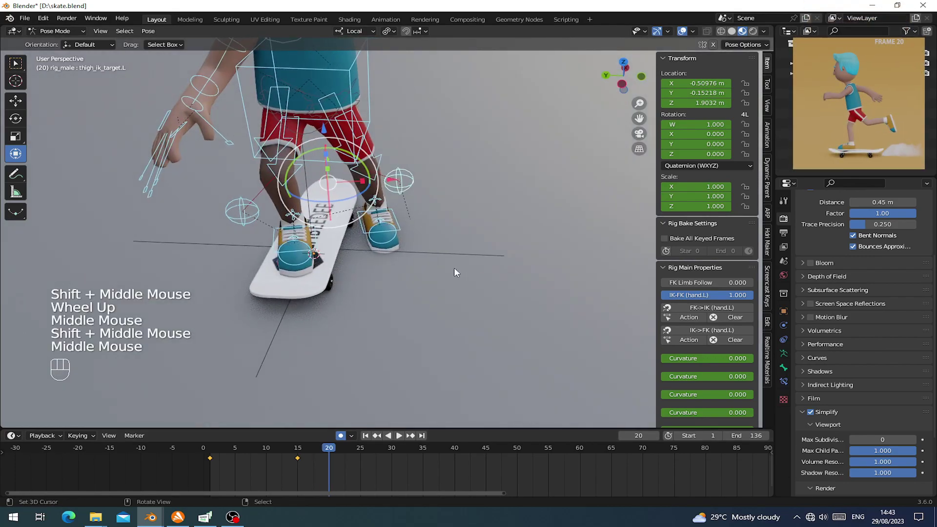
pyautogui.scroll(-2, 434, 191)
pyautogui.press('a')
pyautogui.press('a')
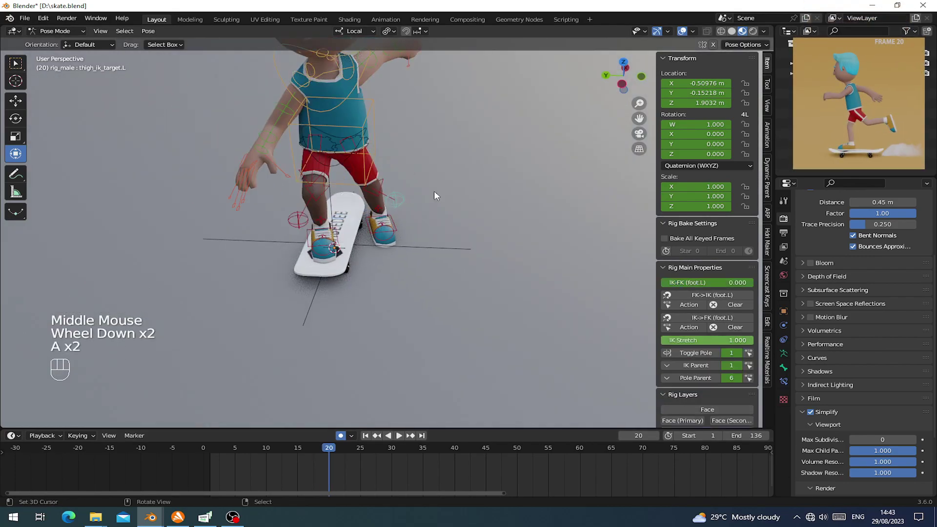
pyautogui.press('a')
pyautogui.press('i')
# Step: Set the interpolation of all keyframes in the timeline to Constant
pyautogui.moveTo(434, 192); pyautogui.dragTo(371, 210, button='middle')
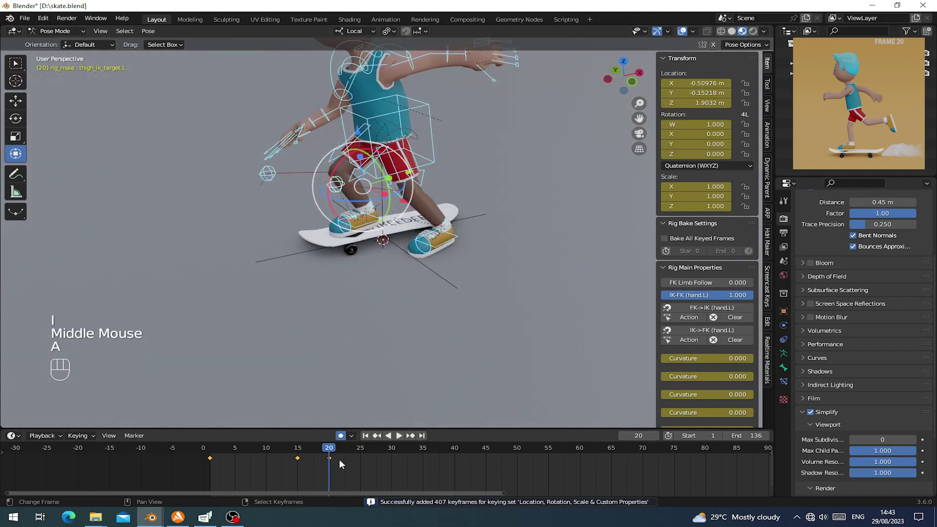
pyautogui.press('t')
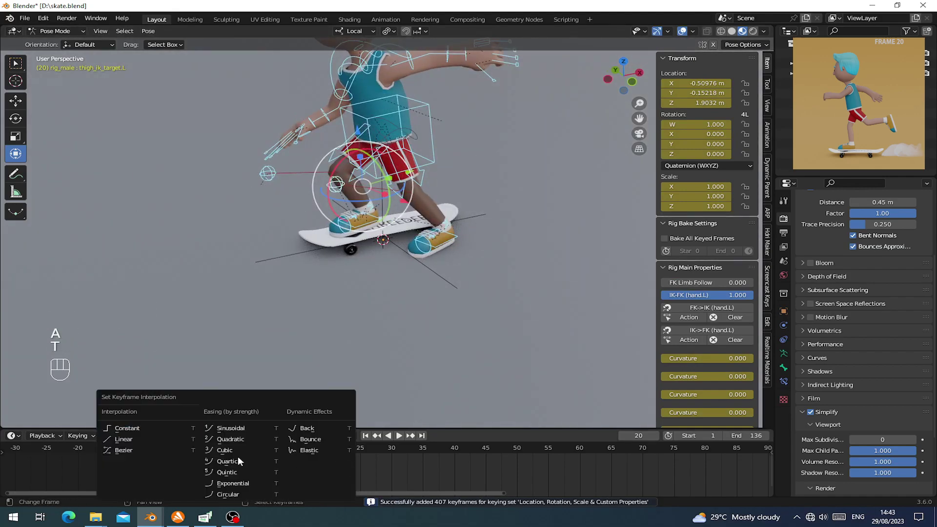
pyautogui.click(125, 428)
# Step: Scrub through the frames between 1 and 20 to check how the poses switch
pyautogui.moveTo(305, 461); pyautogui.dragTo(228, 467)
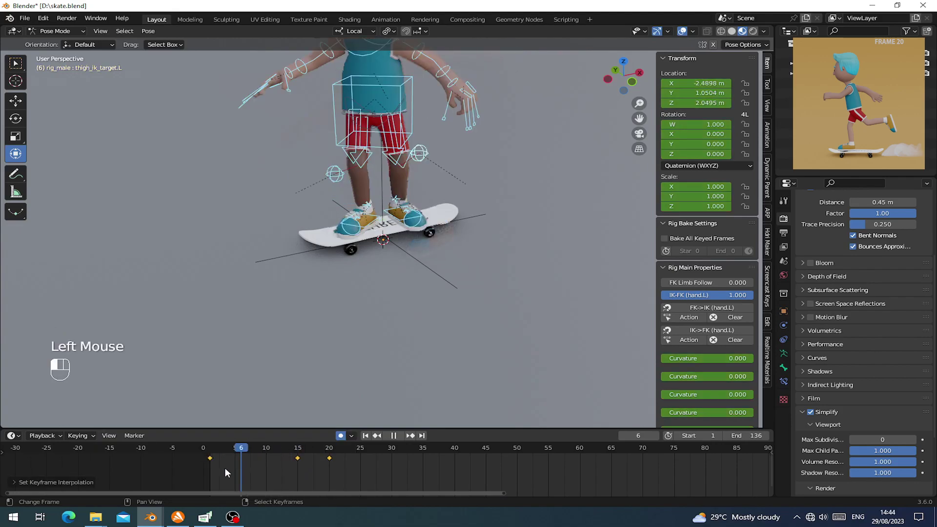
pyautogui.moveTo(292, 483); pyautogui.dragTo(209, 461)
pyautogui.moveTo(300, 479); pyautogui.dragTo(324, 480)
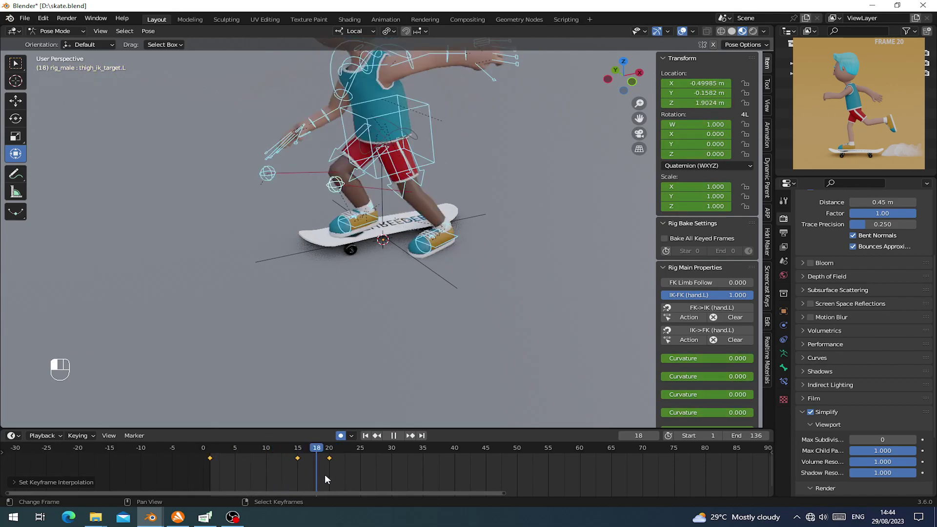
# Step: Inspect the default keyframe interpolation options in the Animation preferences and close the preferences
pyautogui.click(43, 18)
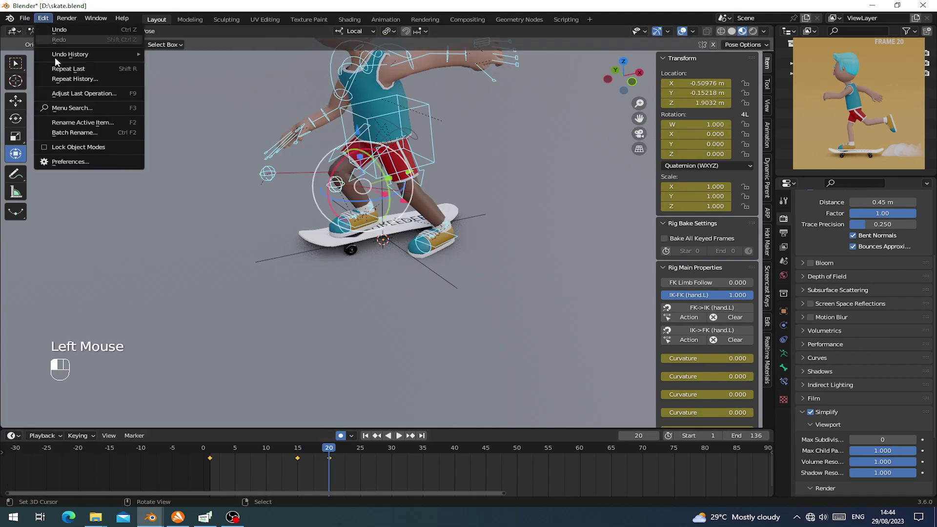
pyautogui.click(68, 162)
pyautogui.click(57, 106)
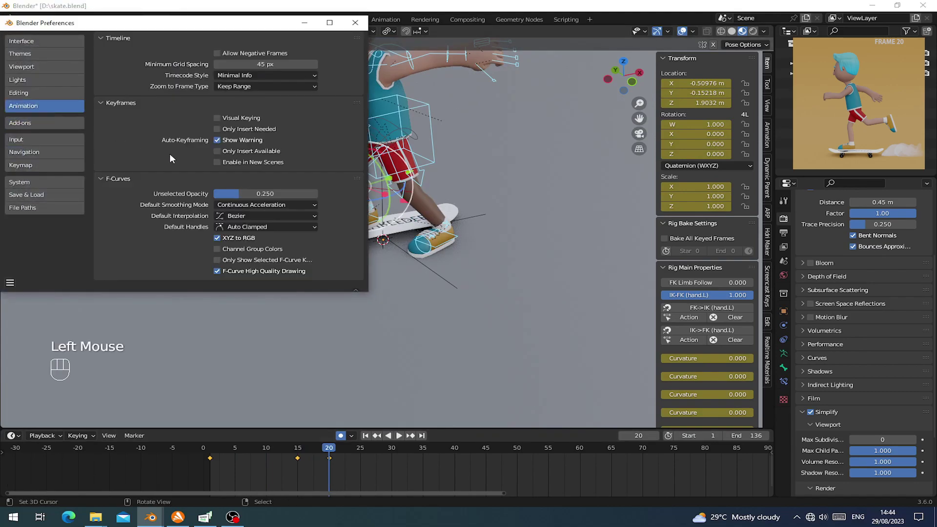
pyautogui.click(246, 215)
pyautogui.click(164, 137)
pyautogui.click(355, 22)
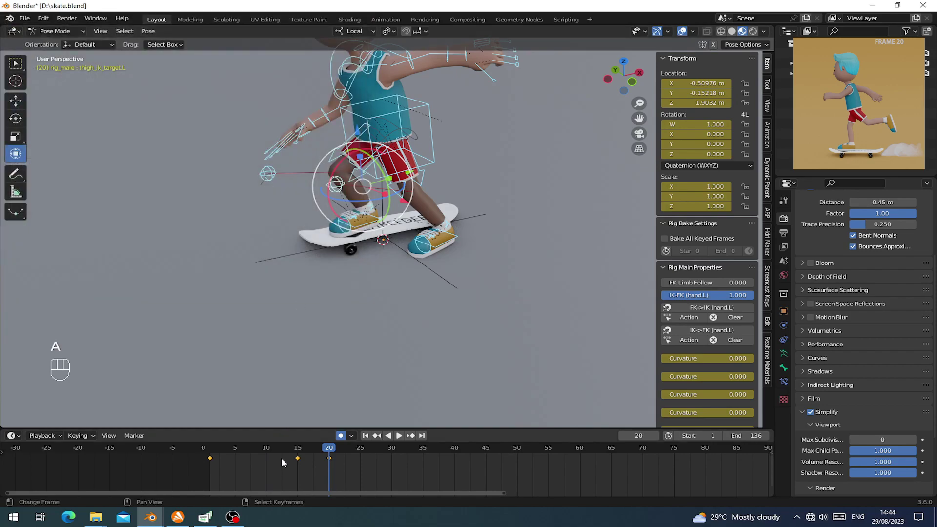
# Step: Reapply the interpolation type to all timeline keyframes and check it near frame 20
pyautogui.press('t')
pyautogui.click(241, 429)
pyautogui.moveTo(321, 460)
pyautogui.mouseDown()
pyautogui.moveTo(254, 459)
pyautogui.moveTo(321, 463)
pyautogui.mouseUp()
# Step: Clear the left foot IK control's rotation at frame 20 and turn it about 87° around its vertical axis to point along the skateboard
pyautogui.keyDown('shift'); pyautogui.moveTo(410, 238); pyautogui.dragTo(409, 293, button='middle'); pyautogui.keyUp('shift')
pyautogui.moveTo(410, 294); pyautogui.dragTo(387, 291, button='middle')
pyautogui.rightClick(440, 306)
pyautogui.moveTo(485, 316); pyautogui.dragTo(404, 265, button='middle')
pyautogui.hotkey('alt', 'r')
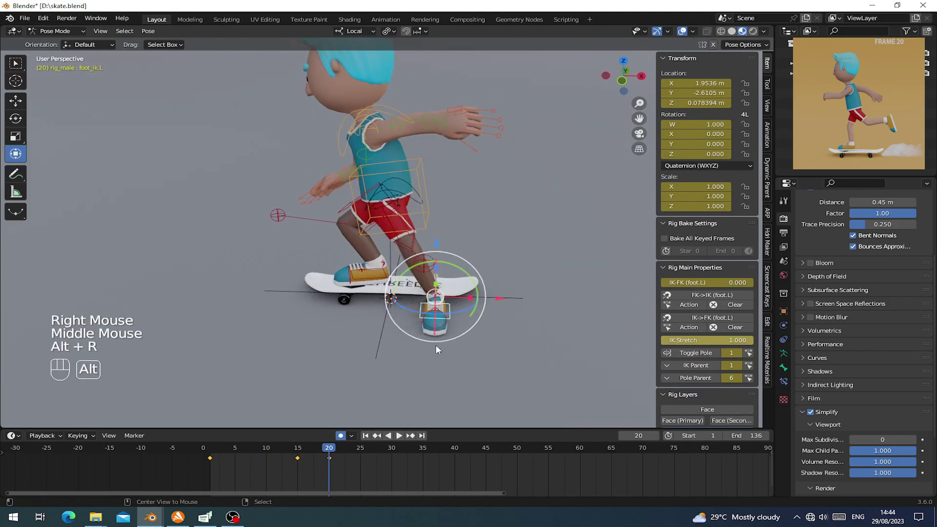
pyautogui.moveTo(459, 314); pyautogui.dragTo(400, 314)
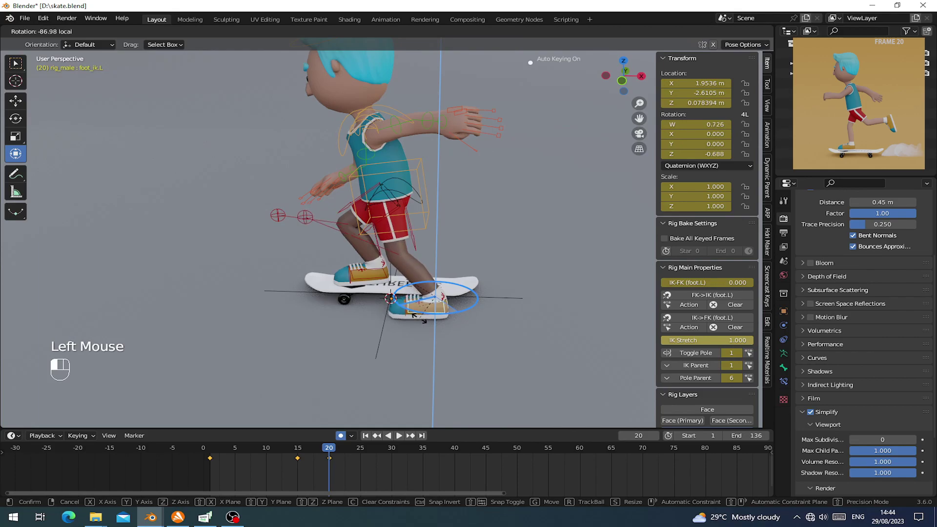
# Step: Turn the left foot IK control -90° around its vertical axis at frame 20 and lift it up behind the skateboard
pyautogui.moveTo(422, 318); pyautogui.dragTo(417, 311)
pyautogui.write('90-')
pyautogui.moveTo(471, 291); pyautogui.dragTo(474, 279, button='middle')
pyautogui.moveTo(472, 280); pyautogui.dragTo(453, 195)
pyautogui.moveTo(384, 244); pyautogui.dragTo(414, 247)
# Step: Raise the torso control at frame 20 so the character stands taller over the skateboard
pyautogui.rightClick(391, 170)
pyautogui.moveTo(390, 172); pyautogui.dragTo(391, 178, button='middle')
pyautogui.moveTo(381, 134); pyautogui.dragTo(378, 118)
pyautogui.moveTo(323, 457)
pyautogui.mouseDown()
pyautogui.moveTo(304, 456)
pyautogui.moveTo(328, 454)
pyautogui.mouseUp()
pyautogui.scroll(-1, 376, 234)
pyautogui.keyDown('shift'); pyautogui.moveTo(383, 196); pyautogui.dragTo(376, 235, button='middle'); pyautogui.keyUp('shift')
pyautogui.moveTo(385, 232); pyautogui.dragTo(380, 206, button='middle')
pyautogui.moveTo(367, 171); pyautogui.dragTo(367, 167)
# Step: Raise the left foot IK control further behind the body and rotate it so the toes point down
pyautogui.rightClick(465, 294)
pyautogui.moveTo(463, 236); pyautogui.dragTo(456, 212)
pyautogui.moveTo(394, 275); pyautogui.dragTo(382, 274)
pyautogui.moveTo(449, 228); pyautogui.dragTo(452, 209)
pyautogui.moveTo(481, 238)
pyautogui.mouseDown()
pyautogui.moveTo(449, 205)
pyautogui.moveTo(474, 220)
pyautogui.mouseUp()
pyautogui.moveTo(476, 222); pyautogui.dragTo(405, 274, button='middle')
pyautogui.moveTo(405, 273); pyautogui.dragTo(391, 307)
# Step: Reposition the right foot IK control on the front of the skateboard deck at frame 20
pyautogui.moveTo(390, 307); pyautogui.dragTo(420, 293, button='middle')
pyautogui.keyDown('shift'); pyautogui.moveTo(420, 293); pyautogui.dragTo(434, 310, button='middle'); pyautogui.keyUp('shift')
pyautogui.scroll(1, 457, 282)
pyautogui.rightClick(503, 311)
pyautogui.moveTo(503, 312); pyautogui.dragTo(493, 335, button='middle')
pyautogui.rightClick(470, 299)
pyautogui.moveTo(511, 290); pyautogui.dragTo(547, 286)
pyautogui.moveTo(548, 286); pyautogui.dragTo(503, 264, button='middle')
pyautogui.keyDown('shift'); pyautogui.moveTo(503, 263); pyautogui.dragTo(454, 234, button='middle'); pyautogui.keyUp('shift')
pyautogui.scroll(-1, 484, 248)
pyautogui.moveTo(453, 234); pyautogui.dragTo(437, 222, button='middle')
pyautogui.keyDown('shift'); pyautogui.moveTo(436, 222); pyautogui.dragTo(421, 244, button='middle'); pyautogui.keyUp('shift')
pyautogui.scroll(-1, 398, 251)
pyautogui.moveTo(421, 244); pyautogui.dragTo(396, 230, button='middle')
pyautogui.keyDown('shift'); pyautogui.moveTo(396, 230); pyautogui.dragTo(396, 265, button='middle'); pyautogui.keyUp('shift')
pyautogui.moveTo(395, 266); pyautogui.dragTo(441, 213, button='middle')
pyautogui.scroll(1, 386, 245)
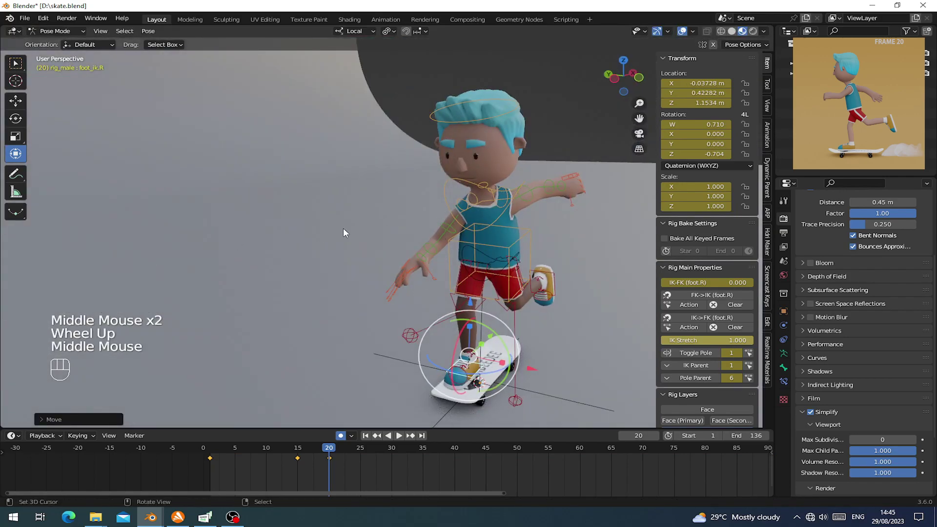
# Step: Rotate the left upper arm FK control so the arm swings forward in front of the body
pyautogui.moveTo(344, 232); pyautogui.dragTo(375, 246, button='middle')
pyautogui.moveTo(464, 214); pyautogui.dragTo(426, 233, button='middle')
pyautogui.rightClick(447, 220)
pyautogui.press('r')
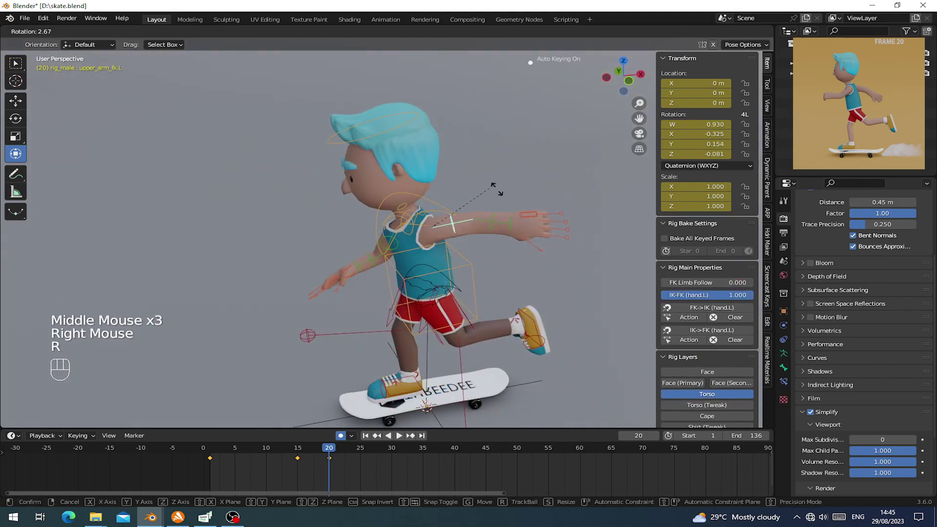
pyautogui.click(415, 294)
pyautogui.press('r')
pyautogui.moveTo(414, 294)
pyautogui.mouseDown(button='middle')
pyautogui.moveTo(373, 292)
pyautogui.moveTo(423, 308)
pyautogui.mouseUp(button='middle')
pyautogui.click(337, 308)
# Step: Rotate the right upper arm FK control so the arm swings back behind the body
pyautogui.rightClick(409, 234)
pyautogui.moveTo(413, 253); pyautogui.dragTo(369, 271, button='middle')
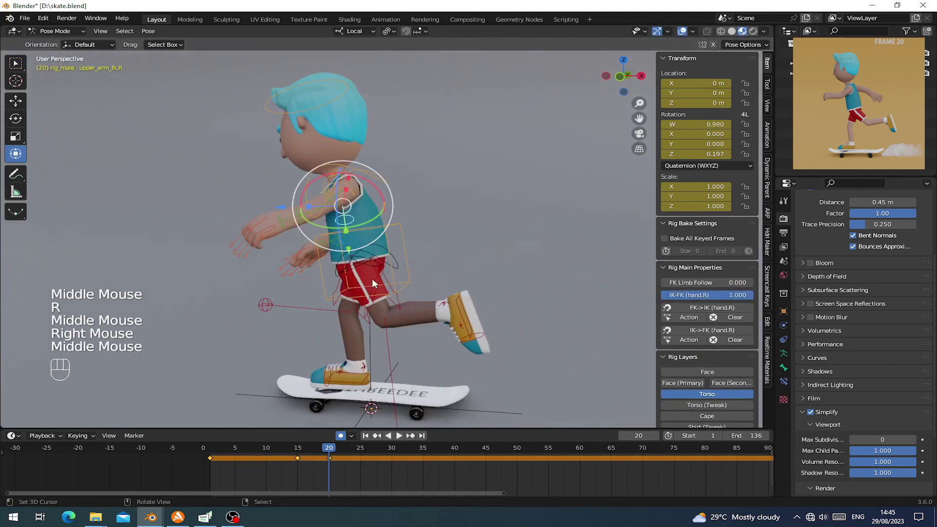
pyautogui.press('r')
pyautogui.click(605, 122)
pyautogui.moveTo(434, 288); pyautogui.dragTo(393, 294, button='middle')
pyautogui.press('r')
pyautogui.click(450, 294)
pyautogui.moveTo(439, 263); pyautogui.dragTo(312, 258, button='middle')
pyautogui.press('r')
pyautogui.click(403, 294)
# Step: Rotate the right shoulder control to follow the backward swing of the right arm
pyautogui.scroll(4, 395, 249)
pyautogui.scroll(2, 247, 239)
pyautogui.rightClick(242, 235)
pyautogui.rightClick(241, 220)
pyautogui.moveTo(273, 302); pyautogui.dragTo(313, 316, button='middle')
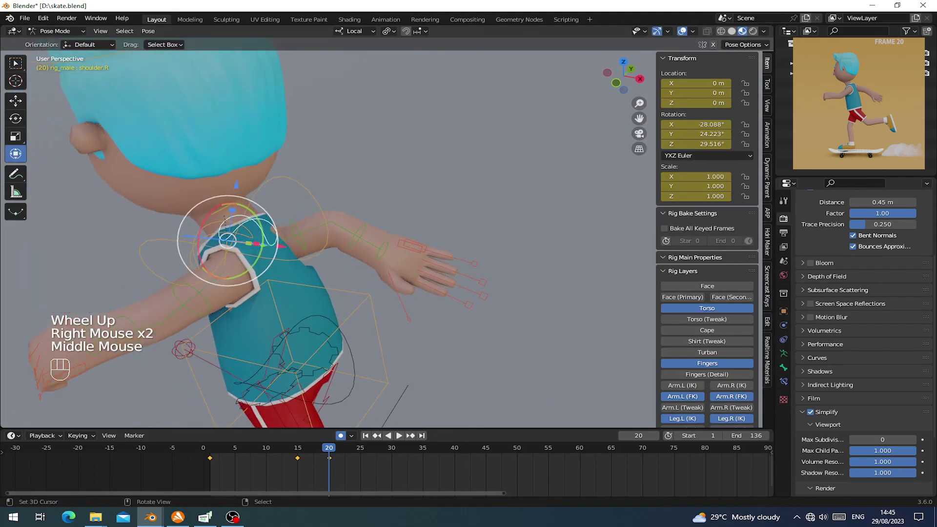
pyautogui.press('r')
pyautogui.click(332, 278)
pyautogui.moveTo(331, 278); pyautogui.dragTo(293, 298, button='middle')
pyautogui.moveTo(273, 293); pyautogui.dragTo(359, 297, button='middle')
pyautogui.moveTo(358, 298); pyautogui.dragTo(352, 346, button='middle')
pyautogui.moveTo(330, 295); pyautogui.dragTo(317, 315)
pyautogui.moveTo(322, 312); pyautogui.dragTo(409, 245, button='middle')
pyautogui.moveTo(317, 244); pyautogui.dragTo(439, 178, button='middle')
# Step: Refine the rotation of the arm controls to match the frame 20 reference
pyautogui.rightClick(414, 168)
pyautogui.press('r')
pyautogui.click(437, 161)
pyautogui.rightClick(373, 166)
pyautogui.moveTo(363, 188); pyautogui.dragTo(393, 165, button='middle')
pyautogui.moveTo(355, 139); pyautogui.dragTo(410, 149)
pyautogui.scroll(1, 435, 183)
pyautogui.moveTo(437, 187); pyautogui.dragTo(366, 207, button='middle')
pyautogui.moveTo(432, 220); pyautogui.dragTo(416, 251, button='middle')
# Step: Curl the right hand's four finger master controls by scaling them to about 0.837 and rotating them, and change the transform pivot point
pyautogui.rightClick(472, 289)
pyautogui.keyDown('shift'); pyautogui.rightClick(466, 315); pyautogui.keyUp('shift')
pyautogui.keyDown('shift'); pyautogui.rightClick(460, 329); pyautogui.keyUp('shift')
pyautogui.keyDown('shift'); pyautogui.rightClick(448, 328); pyautogui.keyUp('shift')
pyautogui.press('s')
pyautogui.click(449, 332)
pyautogui.scroll(1, 443, 326)
pyautogui.moveTo(439, 323); pyautogui.dragTo(430, 338, button='middle')
pyautogui.moveTo(433, 323); pyautogui.dragTo(426, 316)
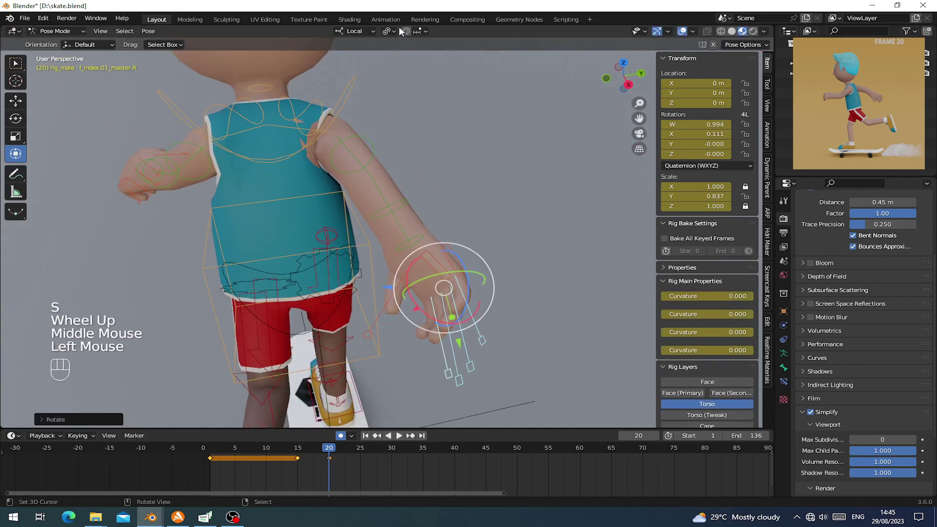
pyautogui.click(394, 32)
pyautogui.click(399, 65)
# Step: Adjust the upper-body controls and rotate the chest control to twist the torso for the frame 20 pose
pyautogui.scroll(-1, 273, 187)
pyautogui.moveTo(215, 203); pyautogui.dragTo(308, 212, button='middle')
pyautogui.moveTo(341, 219); pyautogui.dragTo(274, 253, button='middle')
pyautogui.rightClick(329, 264)
pyautogui.rightClick(264, 245)
pyautogui.moveTo(318, 247); pyautogui.dragTo(312, 258)
pyautogui.moveTo(310, 257); pyautogui.dragTo(291, 248, button='middle')
pyautogui.moveTo(359, 245); pyautogui.dragTo(392, 268, button='middle')
pyautogui.rightClick(403, 222)
pyautogui.moveTo(393, 265); pyautogui.dragTo(385, 295)
pyautogui.scroll(-1, 389, 267)
pyautogui.moveTo(385, 304); pyautogui.dragTo(410, 245, button='middle')
pyautogui.moveTo(406, 238); pyautogui.dragTo(389, 248, button='middle')
pyautogui.moveTo(388, 247); pyautogui.dragTo(399, 249)
pyautogui.moveTo(399, 248); pyautogui.dragTo(385, 244, button='middle')
pyautogui.moveTo(384, 241); pyautogui.dragTo(371, 234, button='middle')
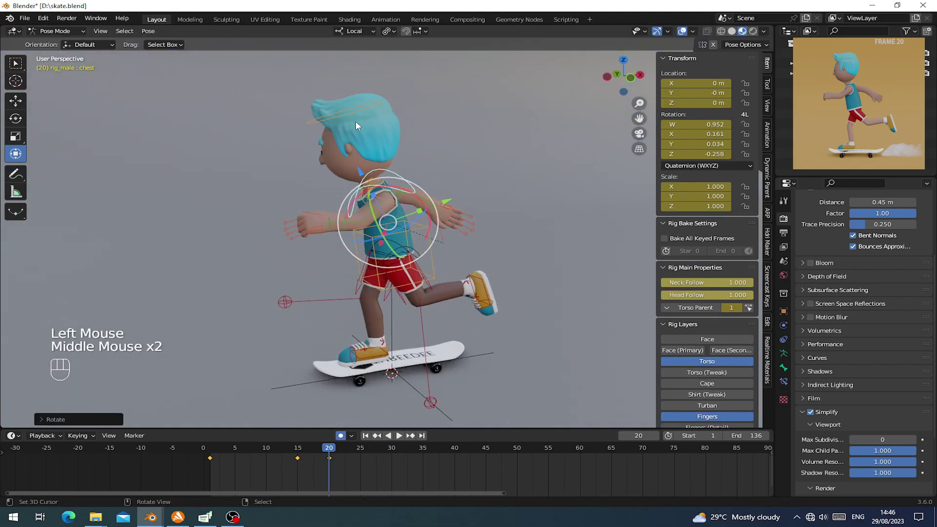
# Step: Rotate the head control at frame 20 so the character looks ahead in the riding direction
pyautogui.rightClick(355, 121)
pyautogui.moveTo(357, 123); pyautogui.dragTo(444, 146, button='middle')
pyautogui.moveTo(413, 225); pyautogui.dragTo(437, 224)
pyautogui.moveTo(437, 225); pyautogui.dragTo(336, 188, button='middle')
pyautogui.moveTo(394, 199); pyautogui.dragTo(388, 208)
pyautogui.moveTo(415, 239); pyautogui.dragTo(407, 244, button='middle')
pyautogui.keyDown('shift'); pyautogui.moveTo(407, 244); pyautogui.dragTo(375, 249, button='middle'); pyautogui.keyUp('shift')
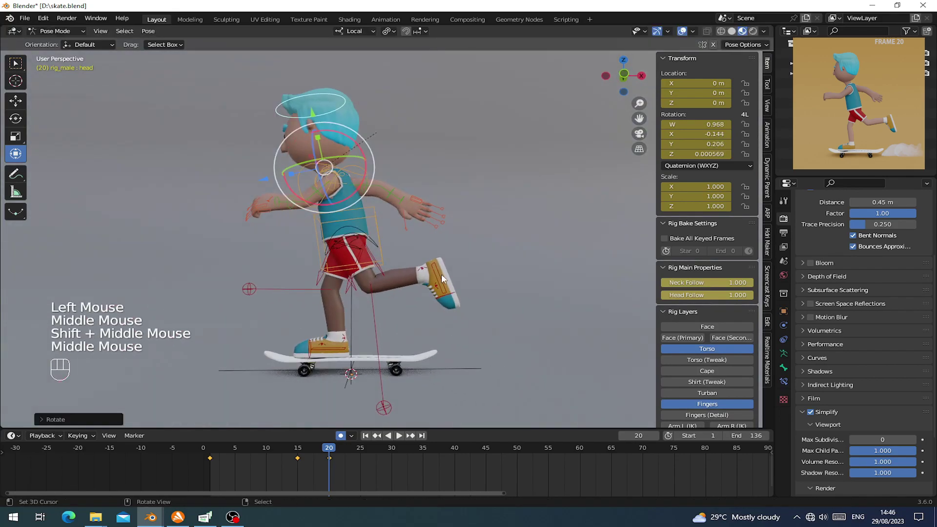
# Step: Lift the raised left foot IK control slightly and save the file
pyautogui.rightClick(445, 287)
pyautogui.moveTo(444, 285); pyautogui.dragTo(449, 287, button='middle')
pyautogui.moveTo(414, 237); pyautogui.dragTo(412, 227)
pyautogui.keyDown('shift'); pyautogui.moveTo(390, 268); pyautogui.dragTo(397, 251, button='middle'); pyautogui.keyUp('shift')
pyautogui.keyDown('shift'); pyautogui.moveTo(385, 259); pyautogui.dragTo(387, 256, button='middle'); pyautogui.keyUp('shift')
pyautogui.hotkey('ctrl', 's')
pyautogui.keyDown('shift'); pyautogui.moveTo(314, 268); pyautogui.dragTo(341, 278, button='middle'); pyautogui.keyUp('shift')
pyautogui.scroll(2, 341, 279)
pyautogui.keyDown('shift'); pyautogui.moveTo(337, 210); pyautogui.dragTo(347, 248, button='middle'); pyautogui.keyUp('shift')
pyautogui.scroll(-1, 341, 249)
pyautogui.keyDown('shift'); pyautogui.moveTo(350, 245); pyautogui.dragTo(349, 248, button='middle'); pyautogui.keyUp('shift')
# Step: Fine-tune the upper-body controls to bring the frame 20 pose closer to the reference
pyautogui.rightClick(383, 196)
pyautogui.moveTo(388, 199); pyautogui.dragTo(390, 199)
pyautogui.keyDown('shift'); pyautogui.moveTo(412, 287); pyautogui.dragTo(407, 275, button='middle'); pyautogui.keyUp('shift')
pyautogui.moveTo(407, 274); pyautogui.dragTo(407, 276, button='middle')
pyautogui.scroll(2, 407, 275)
pyautogui.rightClick(405, 263)
pyautogui.moveTo(397, 234); pyautogui.dragTo(433, 248)
pyautogui.scroll(-2, 433, 250)
pyautogui.keyDown('shift'); pyautogui.moveTo(433, 251); pyautogui.dragTo(419, 250, button='middle'); pyautogui.keyUp('shift')
# Step: Adjust the left foot IK control and insert keyframes for all rig controls at frame 20
pyautogui.rightClick(482, 292)
pyautogui.moveTo(408, 313); pyautogui.dragTo(418, 312)
pyautogui.press('i')
# Step: Scrub through the frames up to 20 to check the blocked poses
pyautogui.moveTo(235, 464); pyautogui.dragTo(330, 476)
pyautogui.moveTo(338, 330); pyautogui.dragTo(358, 398, button='middle')
pyautogui.moveTo(326, 459)
pyautogui.mouseDown()
pyautogui.moveTo(284, 459)
pyautogui.moveTo(347, 464)
pyautogui.moveTo(328, 461)
pyautogui.mouseUp()
pyautogui.moveTo(361, 342); pyautogui.dragTo(370, 317, button='middle')
pyautogui.middleClick(370, 327)
pyautogui.scroll(1, 391, 288)
# Step: At frame 30, move the left foot IK control forward to the skateboard's nose and turn it level, pointing along the board
pyautogui.moveTo(324, 471); pyautogui.dragTo(342, 464)
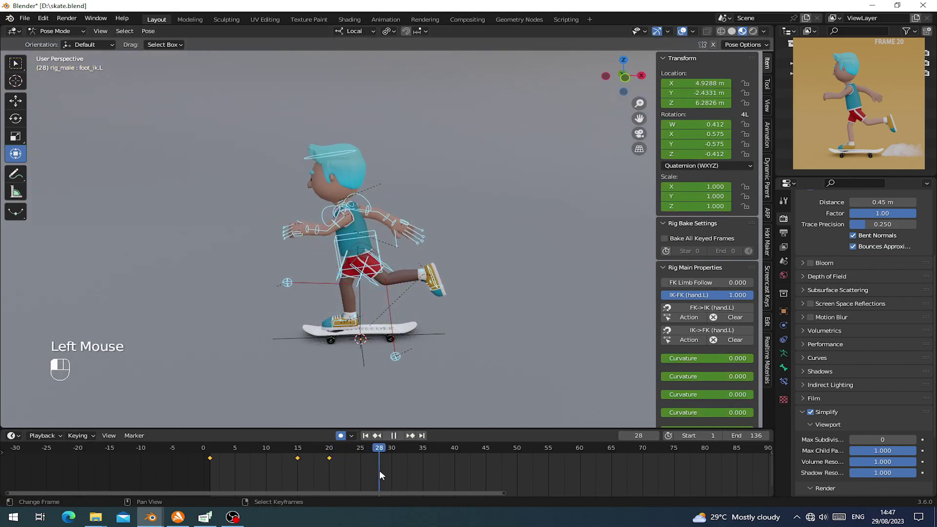
pyautogui.moveTo(390, 470); pyautogui.dragTo(389, 470)
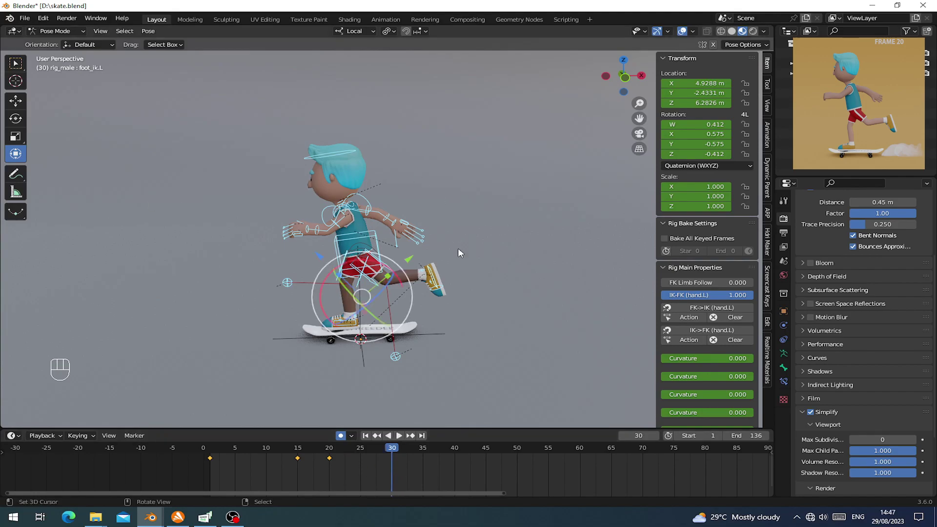
pyautogui.rightClick(436, 277)
pyautogui.scroll(1, 429, 335)
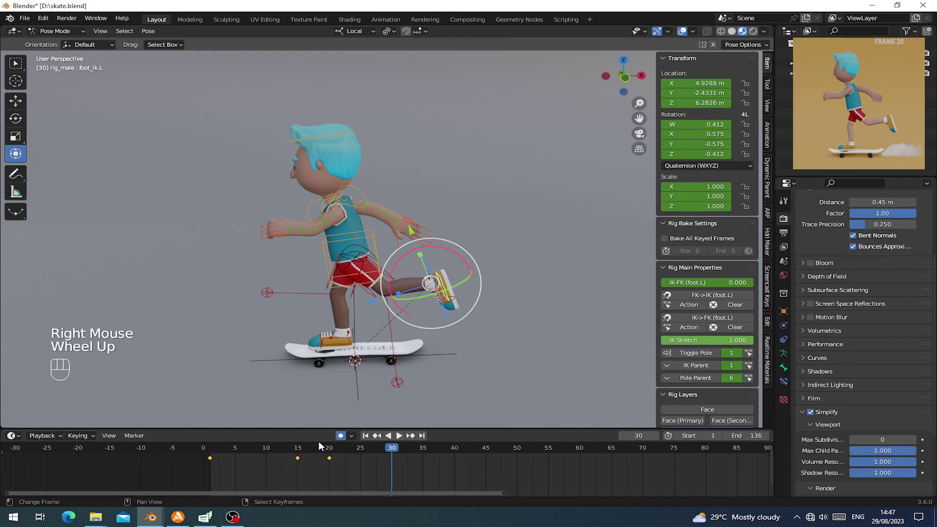
pyautogui.moveTo(372, 303); pyautogui.dragTo(360, 322)
pyautogui.moveTo(355, 360); pyautogui.dragTo(344, 360)
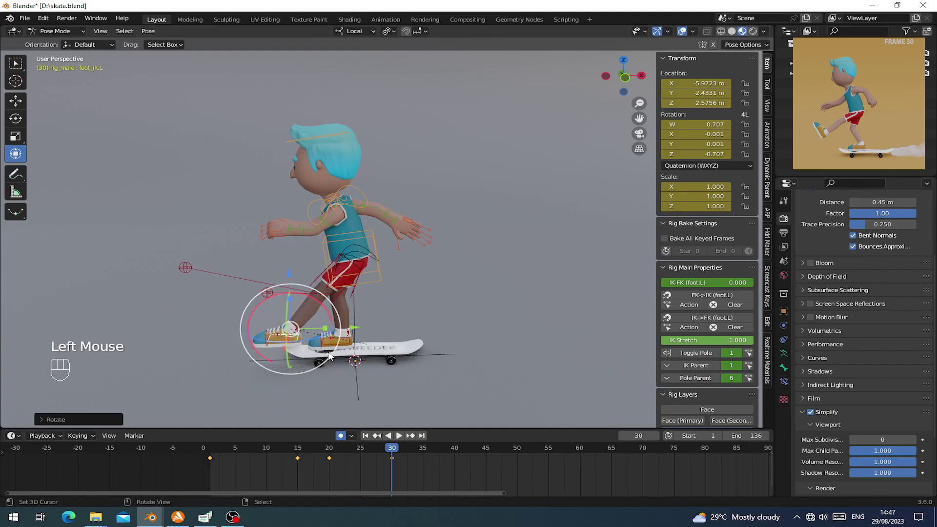
pyautogui.keyDown('shift'); pyautogui.moveTo(330, 356); pyautogui.dragTo(328, 327, button='middle'); pyautogui.keyUp('shift')
pyautogui.scroll(1, 393, 226)
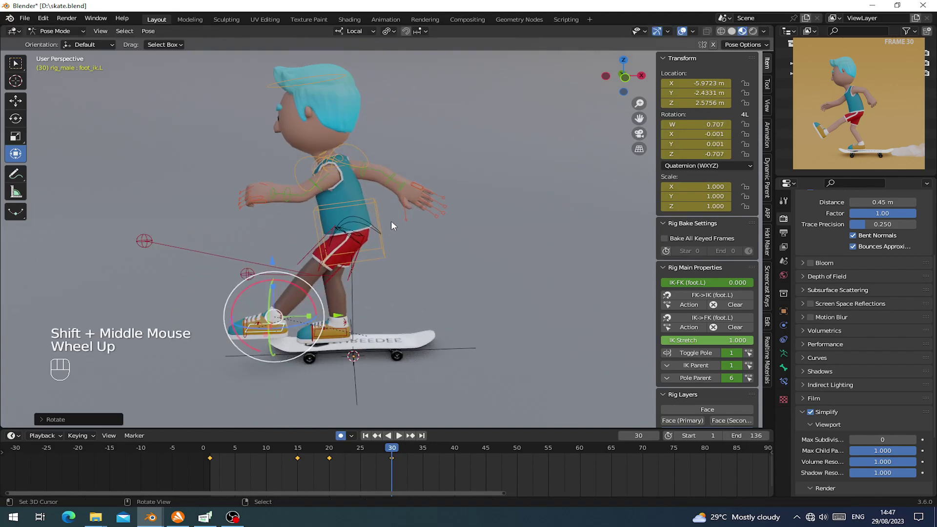
# Step: Shift the torso control forward at frame 30, to about -1.59 m in X
pyautogui.rightClick(367, 211)
pyautogui.keyDown('shift'); pyautogui.moveTo(408, 218); pyautogui.dragTo(437, 222, button='middle'); pyautogui.keyUp('shift')
pyautogui.moveTo(437, 223); pyautogui.dragTo(408, 227)
pyautogui.moveTo(409, 228); pyautogui.dragTo(355, 185, button='middle')
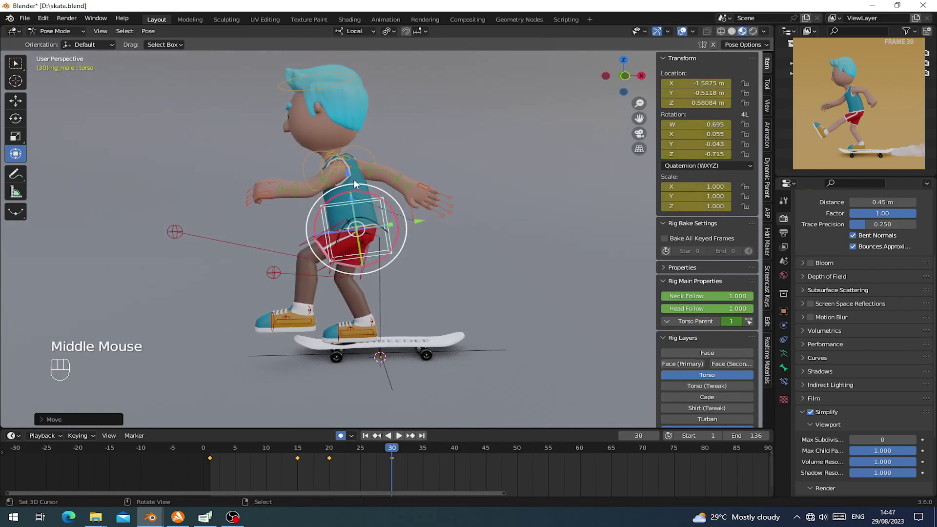
pyautogui.click(355, 185)
# Step: At frame 30, raise the left foot IK control forward above the skateboard and tilt the toes upward, with Z at about 3.86 m
pyautogui.rightClick(318, 325)
pyautogui.keyDown('shift'); pyautogui.moveTo(317, 325); pyautogui.dragTo(227, 315, button='middle'); pyautogui.keyUp('shift')
pyautogui.moveTo(322, 290); pyautogui.dragTo(323, 249)
pyautogui.moveTo(323, 250); pyautogui.dragTo(466, 254, button='middle')
pyautogui.moveTo(468, 252); pyautogui.dragTo(469, 252)
pyautogui.moveTo(468, 253); pyautogui.dragTo(292, 281, button='middle')
pyautogui.moveTo(307, 249); pyautogui.dragTo(309, 246)
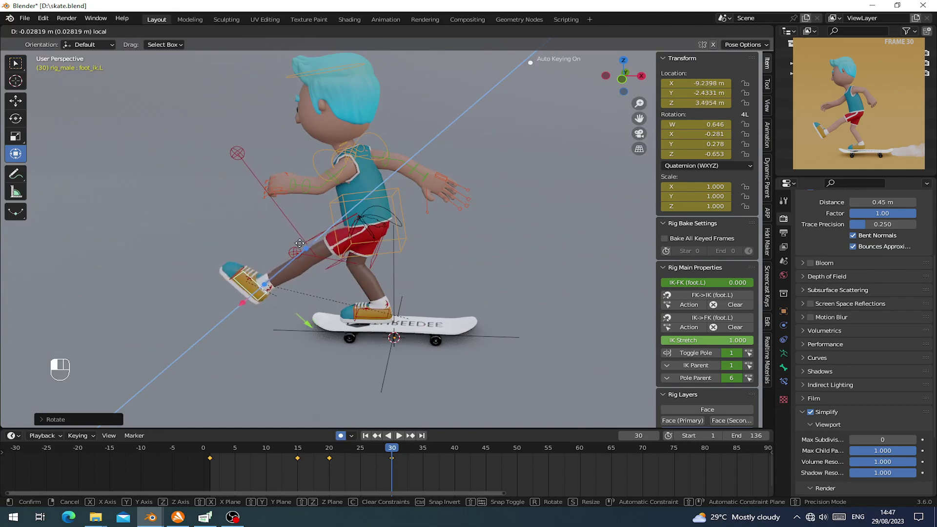
pyautogui.moveTo(310, 243); pyautogui.dragTo(312, 244)
pyautogui.keyDown('shift'); pyautogui.moveTo(324, 216); pyautogui.dragTo(340, 239, button='middle'); pyautogui.keyUp('shift')
pyautogui.scroll(2, 342, 244)
pyautogui.moveTo(351, 263); pyautogui.dragTo(391, 255, button='middle')
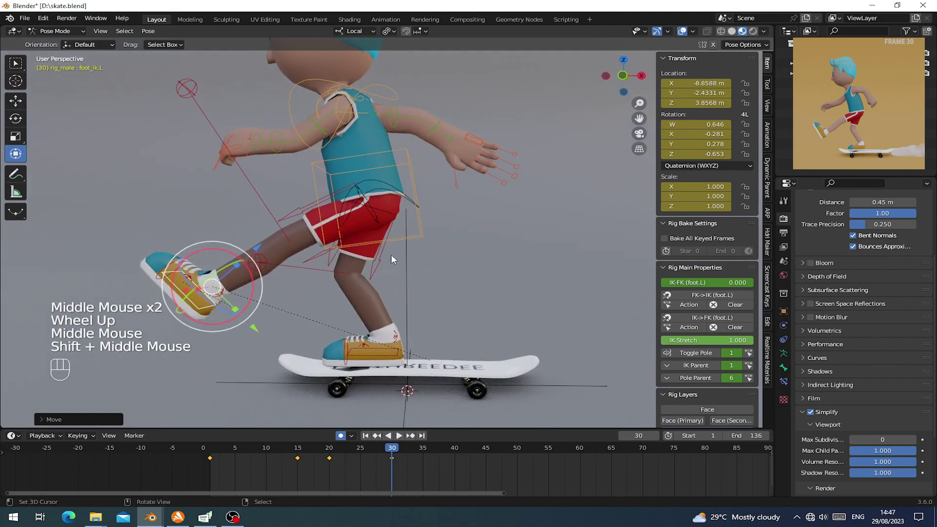
# Step: Adjust the torso control's lean at frame 30 in side view
pyautogui.rightClick(412, 183)
pyautogui.keyDown('shift'); pyautogui.moveTo(393, 201); pyautogui.dragTo(395, 220, button='middle'); pyautogui.keyUp('shift')
pyautogui.moveTo(354, 160); pyautogui.dragTo(364, 161)
# Step: Rotate the left upper arm FK control at frame 30 from two view angles, keeping the arm extended behind the body
pyautogui.moveTo(363, 190)
pyautogui.keyDown('shift'); pyautogui.mouseDown(button='middle')
pyautogui.moveTo(352, 197)
pyautogui.moveTo(361, 195)
pyautogui.mouseUp(button='middle'); pyautogui.keyUp('shift')
pyautogui.scroll(-2, 352, 198)
pyautogui.keyDown('shift'); pyautogui.scroll(-2, 352, 198); pyautogui.keyUp('shift')
pyautogui.moveTo(361, 196); pyautogui.dragTo(372, 202, button='middle')
pyautogui.moveTo(372, 202); pyautogui.dragTo(343, 286, button='middle')
pyautogui.rightClick(373, 235)
pyautogui.press('r')
pyautogui.click(496, 235)
pyautogui.moveTo(453, 263); pyautogui.dragTo(505, 293, button='middle')
pyautogui.press('r')
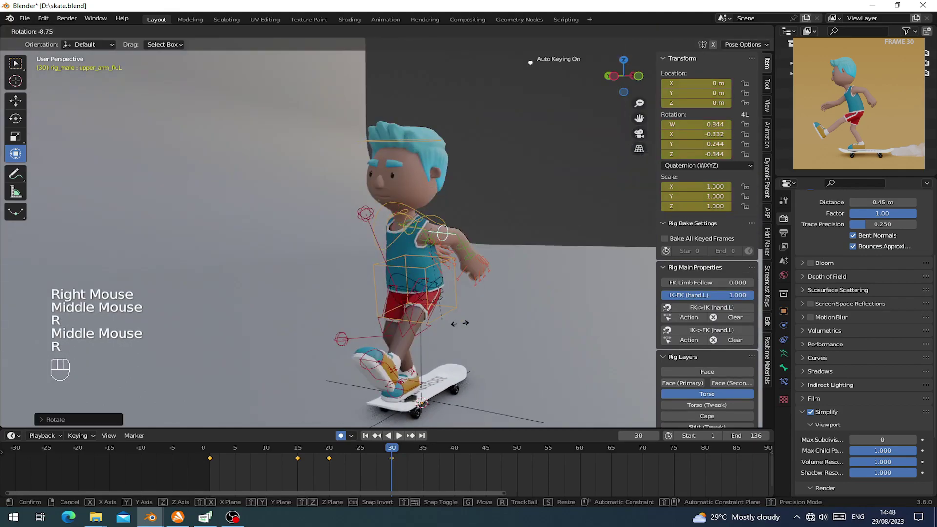
pyautogui.click(461, 317)
# Step: Rotate the right arm's FK controls, including the upper arm, to pose the arm in front of the body at frame 30
pyautogui.moveTo(383, 478)
pyautogui.mouseDown()
pyautogui.moveTo(338, 467)
pyautogui.moveTo(390, 462)
pyautogui.mouseUp()
pyautogui.moveTo(393, 341); pyautogui.dragTo(358, 199, button='middle')
pyautogui.rightClick(382, 248)
pyautogui.moveTo(358, 199); pyautogui.dragTo(464, 226)
pyautogui.moveTo(463, 226); pyautogui.dragTo(453, 261, button='middle')
pyautogui.scroll(1, 473, 277)
pyautogui.scroll(1, 438, 255)
pyautogui.rightClick(452, 252)
pyautogui.moveTo(452, 262); pyautogui.dragTo(466, 296)
pyautogui.moveTo(465, 295); pyautogui.dragTo(456, 280, button='middle')
pyautogui.rightClick(428, 275)
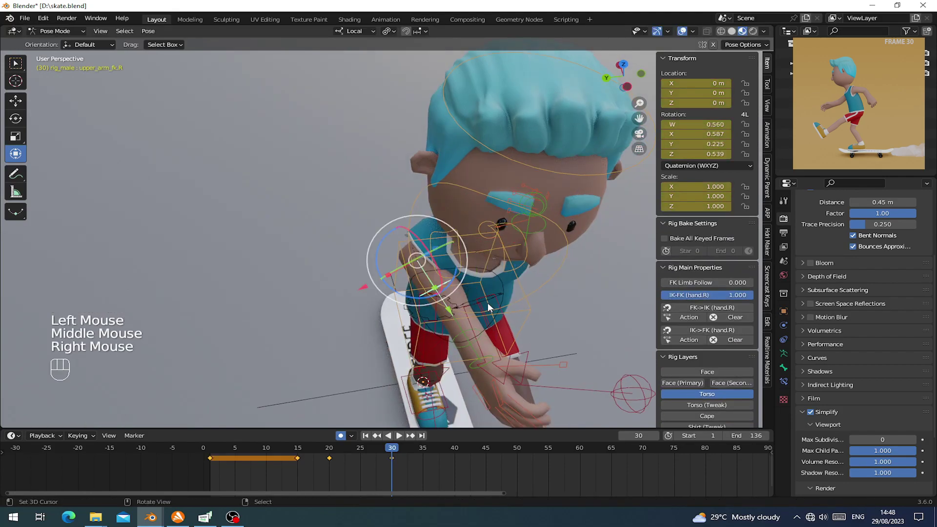
pyautogui.press('r')
pyautogui.click(421, 345)
# Step: Refine the rotation of the left arm's FK controls so the arm reaches backward at frame 30
pyautogui.moveTo(421, 345); pyautogui.dragTo(440, 260, button='middle')
pyautogui.rightClick(477, 237)
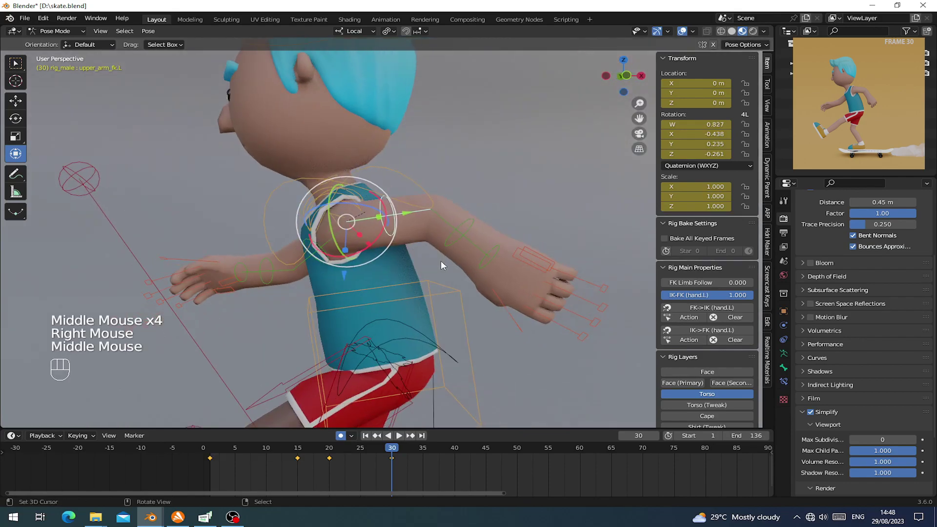
pyautogui.press('r')
pyautogui.rightClick(488, 231)
pyautogui.press('r')
pyautogui.click(539, 232)
pyautogui.moveTo(538, 232); pyautogui.dragTo(409, 279, button='middle')
pyautogui.rightClick(466, 213)
pyautogui.moveTo(410, 278); pyautogui.dragTo(425, 295)
pyautogui.moveTo(425, 295); pyautogui.dragTo(404, 293, button='middle')
# Step: Clear the chest control's rotation, and rotate the chest forward in side view
pyautogui.moveTo(405, 292); pyautogui.dragTo(382, 242, button='middle')
pyautogui.rightClick(390, 232)
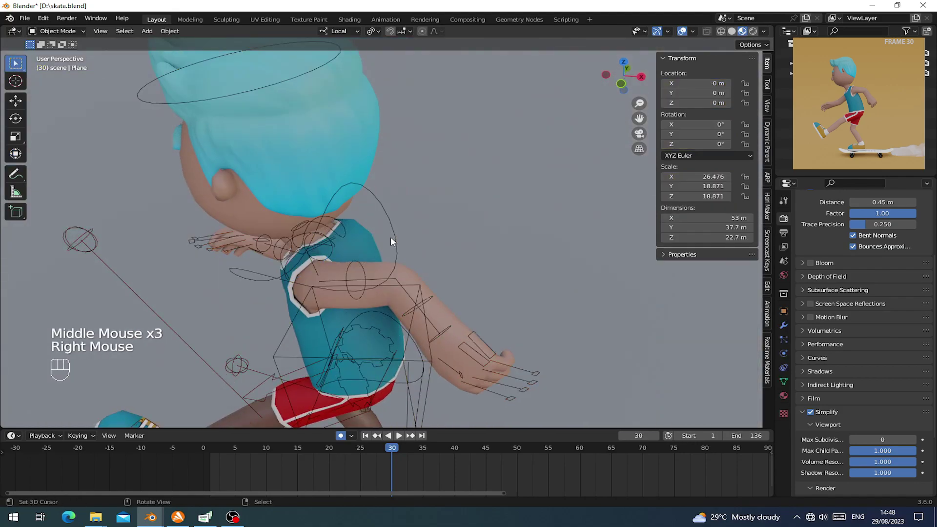
pyautogui.rightClick(385, 303)
pyautogui.hotkey('alt', 'r')
pyautogui.moveTo(385, 302); pyautogui.dragTo(398, 259, button='middle')
pyautogui.scroll(-1, 403, 316)
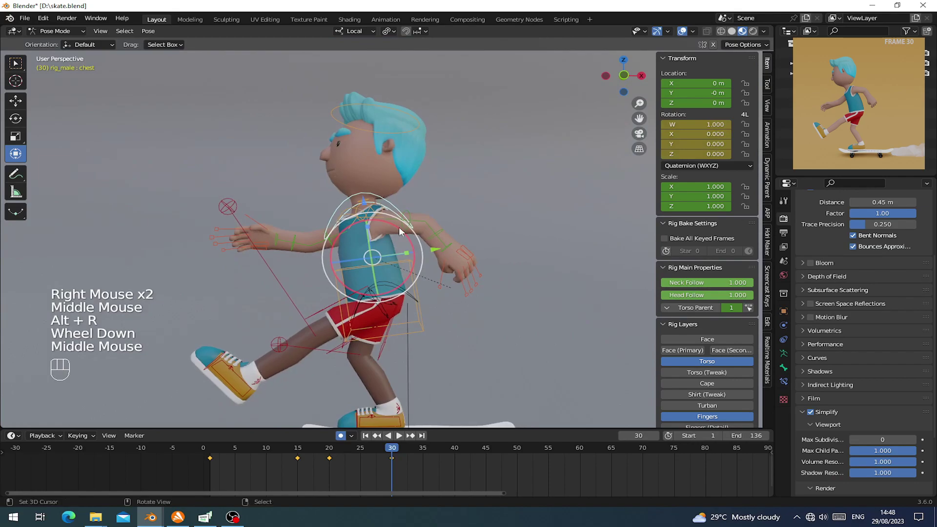
pyautogui.moveTo(403, 235)
pyautogui.mouseDown()
pyautogui.moveTo(395, 214)
pyautogui.moveTo(413, 230)
pyautogui.mouseUp()
# Step: Adjust the torso control's forward tilt in side view at frame 30
pyautogui.rightClick(412, 296)
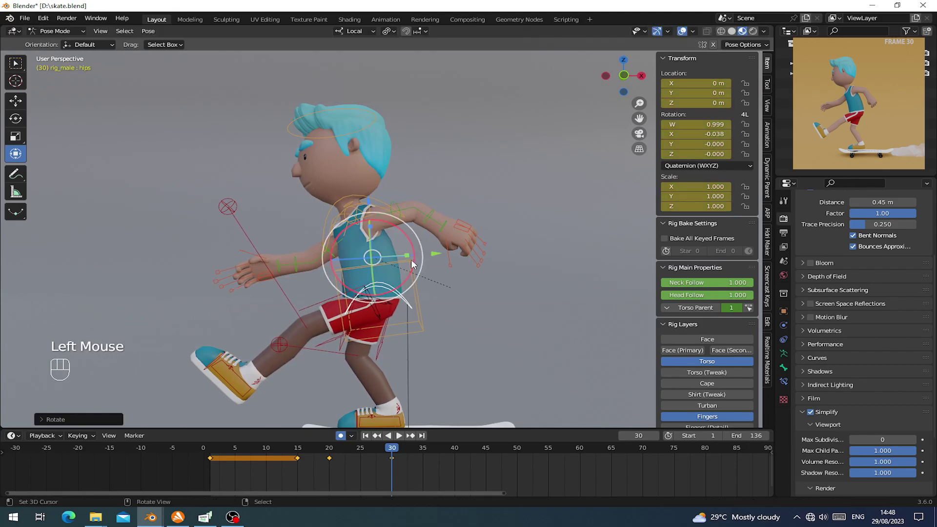
pyautogui.rightClick(418, 275)
pyautogui.moveTo(409, 269); pyautogui.dragTo(404, 269)
pyautogui.scroll(-2, 402, 272)
pyautogui.keyDown('shift'); pyautogui.moveTo(400, 272); pyautogui.dragTo(392, 273, button='middle'); pyautogui.keyUp('shift')
# Step: Switch the transform orientation to Global, and move the left foot IK control forward to about -9.11 m in X, adjusting its tilt
pyautogui.rightClick(299, 306)
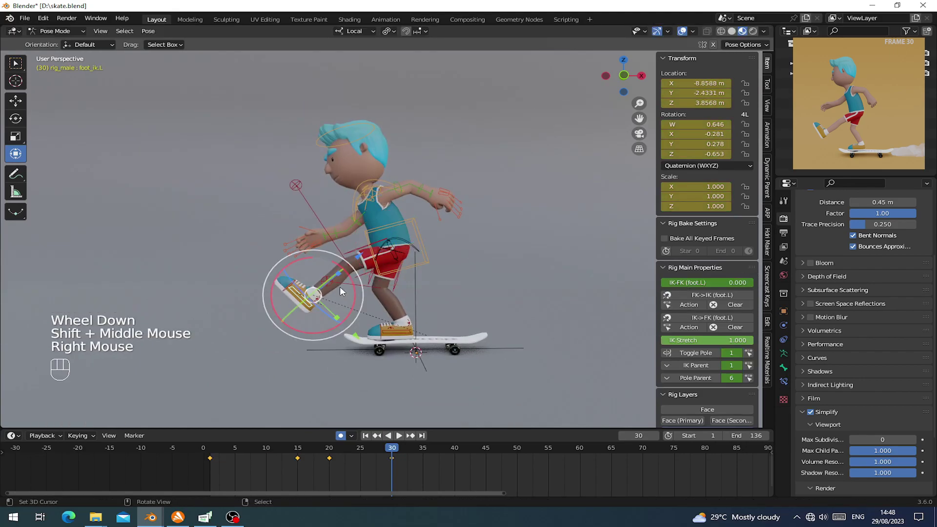
pyautogui.click(347, 31)
pyautogui.click(350, 63)
pyautogui.moveTo(372, 294); pyautogui.dragTo(372, 294)
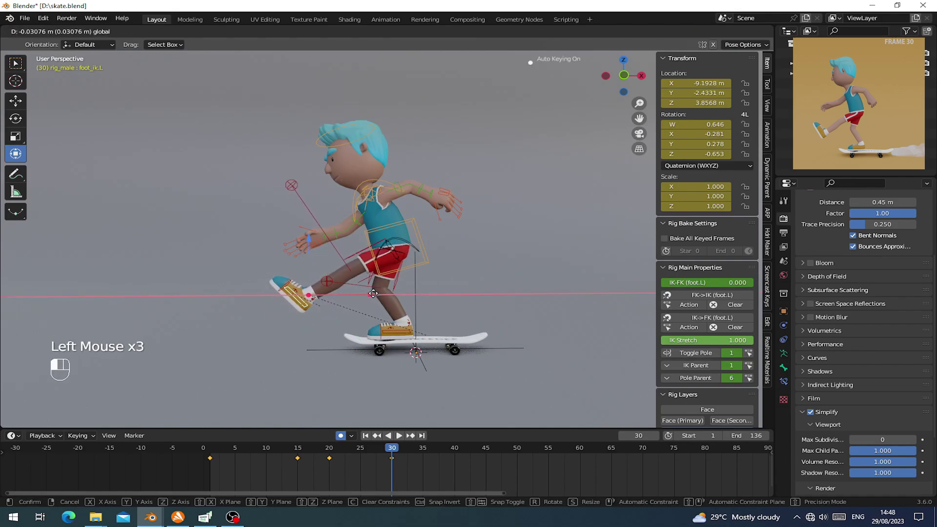
pyautogui.moveTo(374, 295); pyautogui.dragTo(374, 295)
pyautogui.moveTo(351, 294); pyautogui.dragTo(347, 274)
# Step: Rotate the right shoulder control at frame 30 to fit the forward-reaching arm
pyautogui.moveTo(347, 274); pyautogui.dragTo(471, 214, button='middle')
pyautogui.scroll(2, 446, 269)
pyautogui.scroll(3, 452, 220)
pyautogui.rightClick(446, 216)
pyautogui.moveTo(478, 208); pyautogui.dragTo(463, 200)
pyautogui.moveTo(463, 201)
pyautogui.mouseDown(button='middle')
pyautogui.moveTo(474, 209)
pyautogui.moveTo(481, 198)
pyautogui.mouseUp(button='middle')
pyautogui.press('r')
pyautogui.click(554, 188)
pyautogui.moveTo(554, 188); pyautogui.dragTo(448, 192, button='middle')
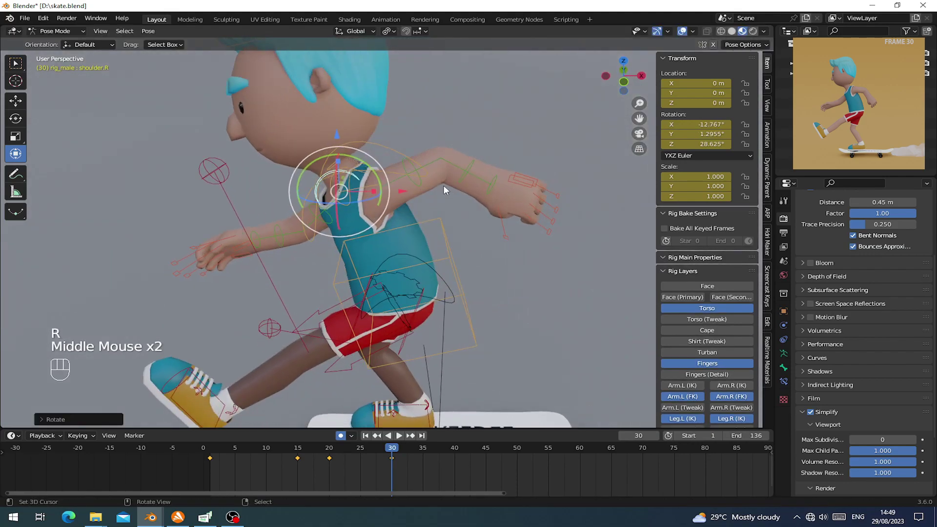
# Step: Rotate the left upper arm and forearm FK controls, and insert keyframes for all rig controls at frame 30
pyautogui.rightClick(446, 191)
pyautogui.moveTo(423, 191); pyautogui.dragTo(443, 176)
pyautogui.rightClick(476, 210)
pyautogui.press('r')
pyautogui.click(456, 207)
pyautogui.moveTo(456, 207); pyautogui.dragTo(525, 225, button='middle')
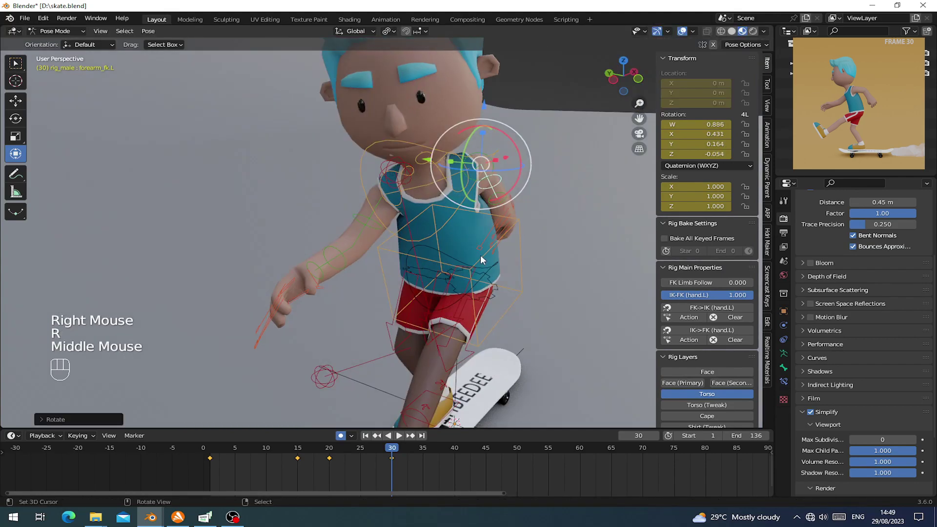
pyautogui.press('a')
pyautogui.press('i')
pyautogui.scroll(-1, 489, 297)
# Step: From the front, move the left foot IK control inward to about -1.95 m in Y and straighten its rotation
pyautogui.moveTo(490, 297); pyautogui.dragTo(472, 309, button='middle')
pyautogui.scroll(-1, 348, 305)
pyautogui.scroll(1, 484, 310)
pyautogui.rightClick(485, 310)
pyautogui.rightClick(484, 311)
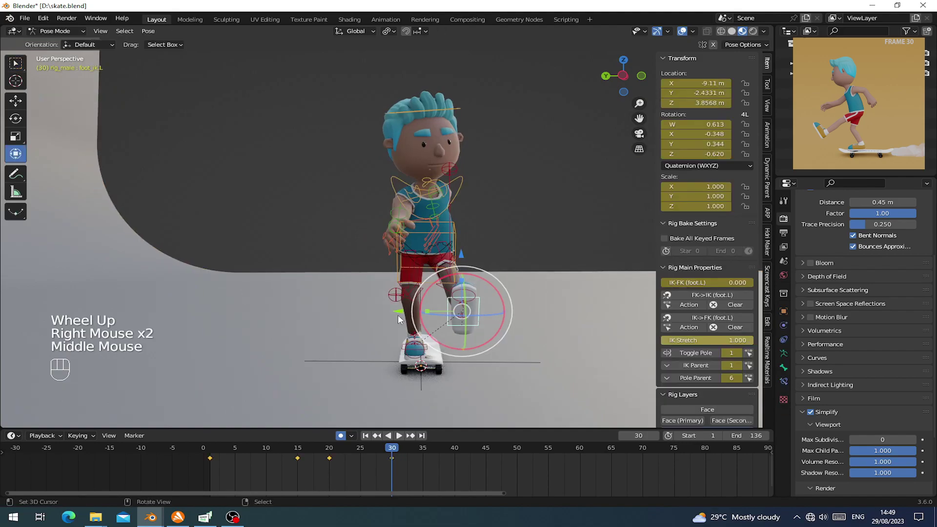
pyautogui.moveTo(399, 314); pyautogui.dragTo(394, 312)
pyautogui.moveTo(472, 307); pyautogui.dragTo(472, 307)
pyautogui.moveTo(473, 293); pyautogui.dragTo(477, 279)
# Step: Reposition the left knee's pole target at frame 30 to redirect the raised leg
pyautogui.rightClick(441, 169)
pyautogui.press('g')
pyautogui.moveTo(441, 169); pyautogui.dragTo(427, 183, button='middle')
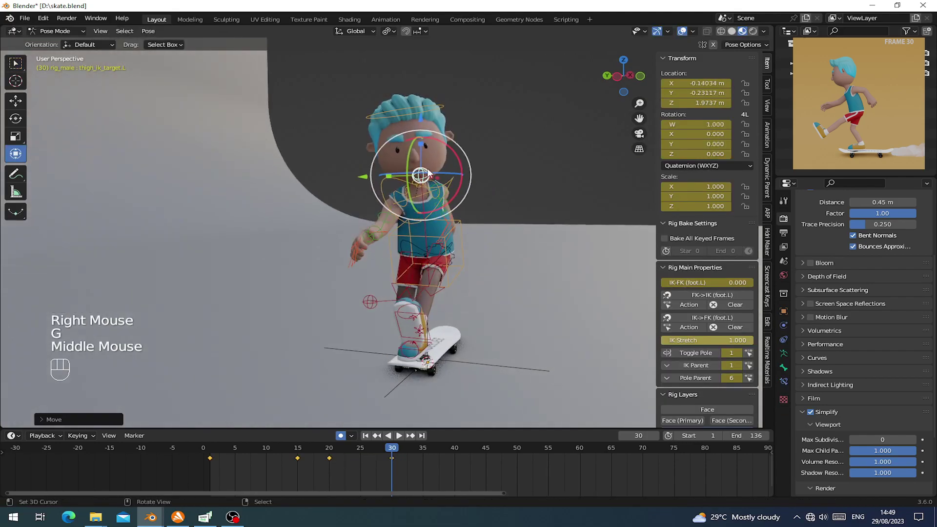
# Step: Rotate the head control to aim the face along the skating direction, and insert keyframes for all rig controls at frame 30
pyautogui.rightClick(439, 107)
pyautogui.moveTo(439, 106); pyautogui.dragTo(446, 142, button='middle')
pyautogui.moveTo(449, 149); pyautogui.dragTo(455, 159)
pyautogui.moveTo(455, 160); pyautogui.dragTo(459, 236, button='middle')
pyautogui.moveTo(457, 246); pyautogui.dragTo(453, 246)
pyautogui.moveTo(453, 247); pyautogui.dragTo(365, 236, button='middle')
pyautogui.scroll(2, 367, 158)
pyautogui.scroll(-1, 367, 229)
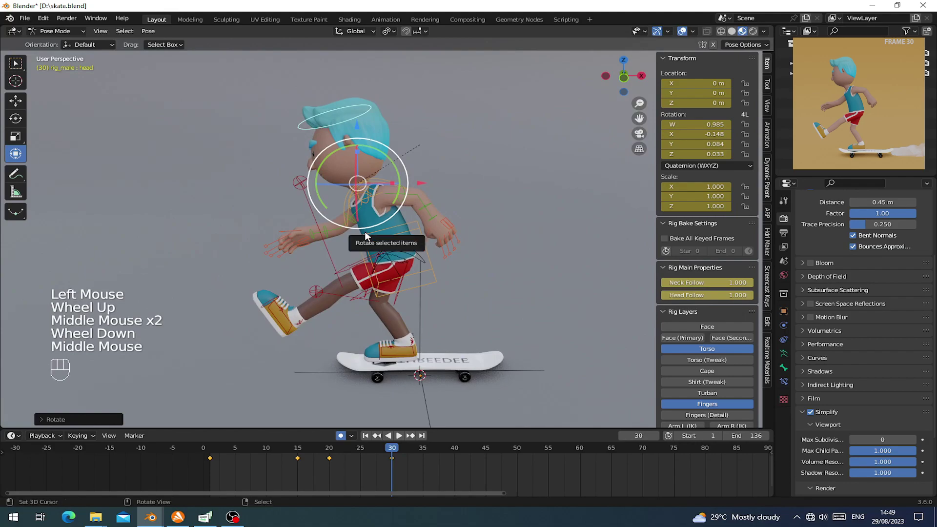
pyautogui.press('a')
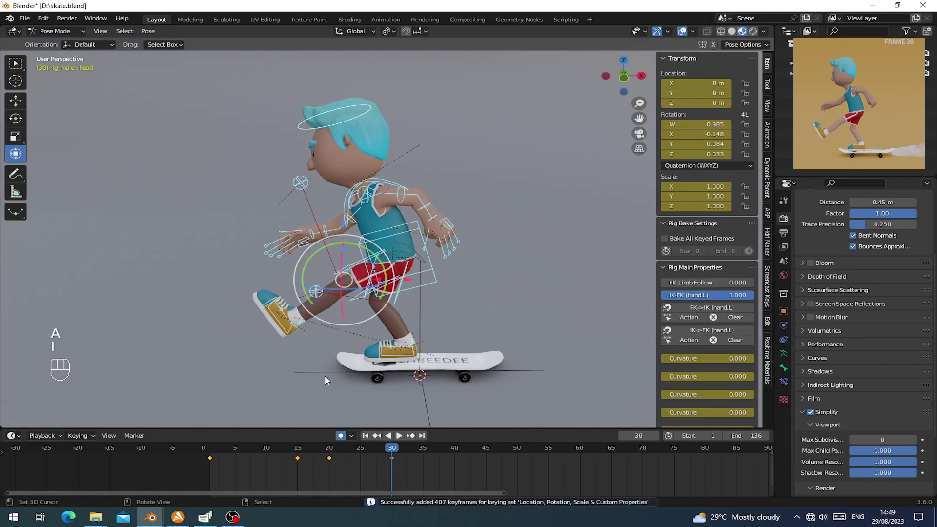
# Step: Play back the blocked poses from the earlier frames and return to frame 30
pyautogui.moveTo(374, 464); pyautogui.dragTo(285, 475)
pyautogui.press('space')
pyautogui.press('v')
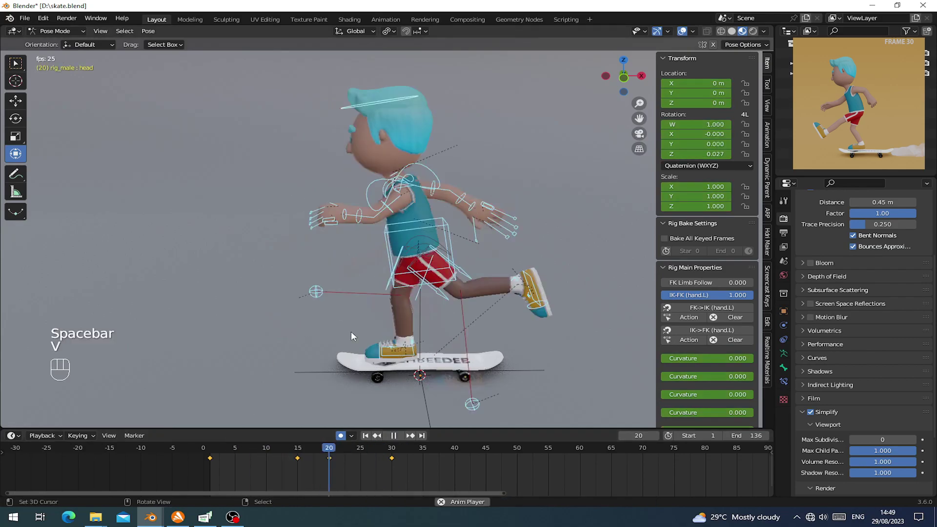
pyautogui.press('space')
pyautogui.click(391, 452)
pyautogui.scroll(-2, 392, 380)
pyautogui.keyDown('shift'); pyautogui.moveTo(393, 382); pyautogui.dragTo(373, 443, button='middle'); pyautogui.keyUp('shift')
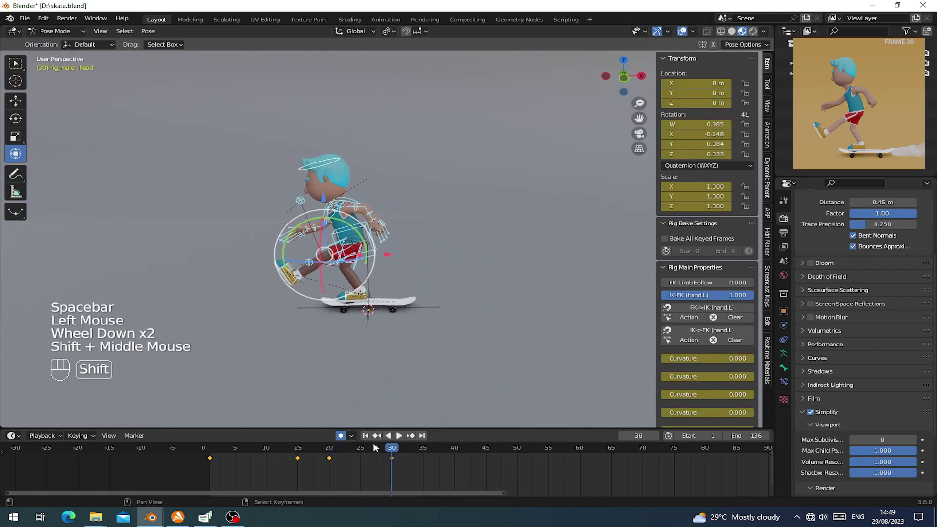
# Step: Go to frame 36 and select the left foot IK control
pyautogui.moveTo(396, 465); pyautogui.dragTo(426, 463)
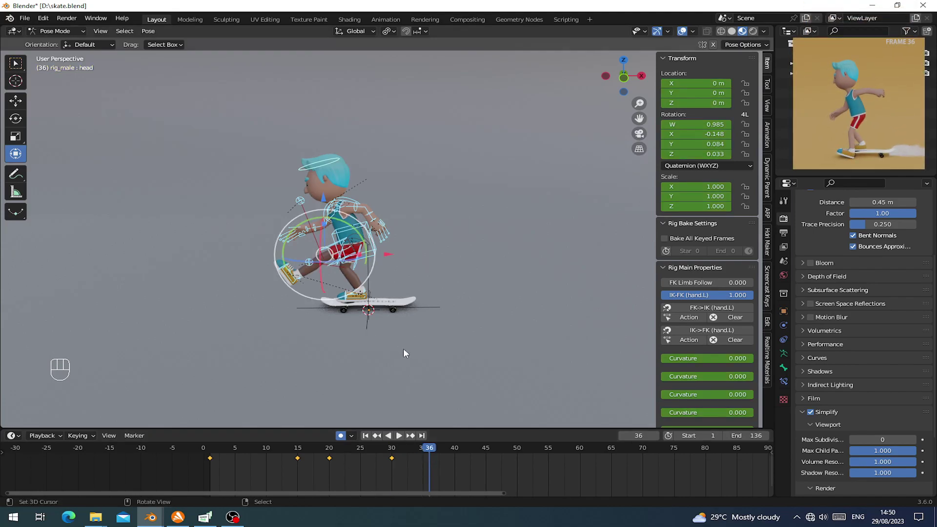
pyautogui.scroll(1, 402, 349)
pyautogui.keyDown('shift'); pyautogui.moveTo(360, 345); pyautogui.dragTo(435, 316, button='middle'); pyautogui.keyUp('shift')
pyautogui.scroll(2, 444, 330)
pyautogui.rightClick(317, 312)
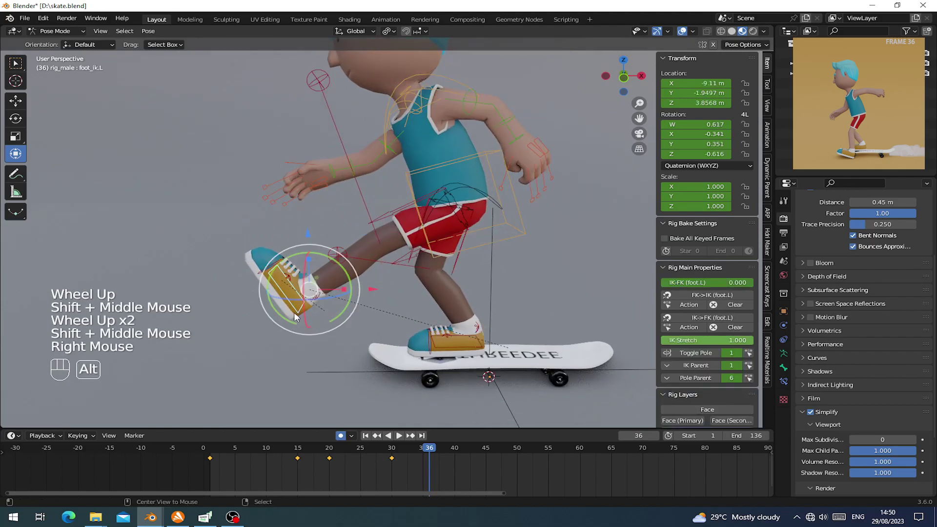
# Step: Try to clear the left foot IK control's rotation at frame 36
pyautogui.hotkey('alt', 'r')
pyautogui.scroll(-1, 347, 315)
pyautogui.moveTo(360, 301); pyautogui.dragTo(363, 301, button='middle')
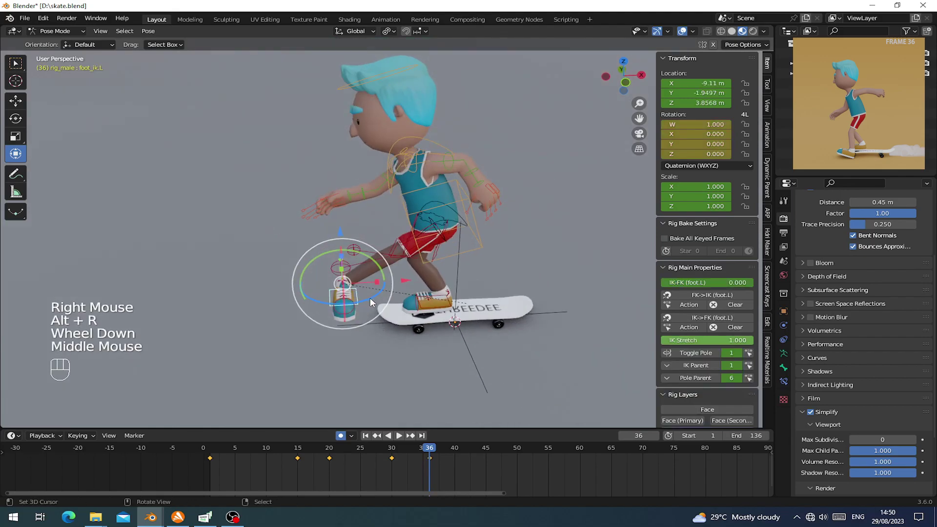
pyautogui.hotkey('ctrl', 'z')
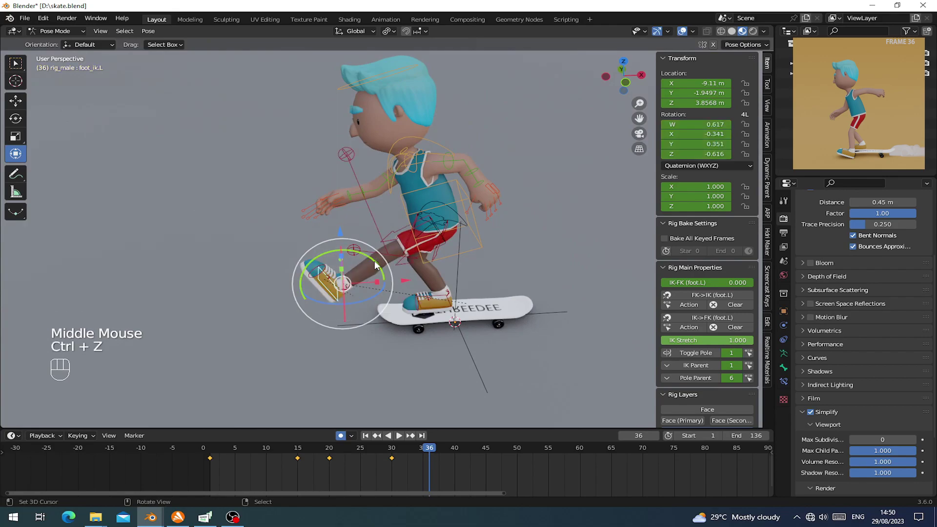
# Step: At frame 36, level the left foot IK control and move it back and down to the ground beside the board, X about -3.10 m
pyautogui.moveTo(374, 265); pyautogui.dragTo(354, 265)
pyautogui.keyDown('shift'); pyautogui.moveTo(354, 266); pyautogui.dragTo(361, 253, button='middle'); pyautogui.keyUp('shift')
pyautogui.moveTo(385, 266); pyautogui.dragTo(469, 269)
pyautogui.keyDown('shift'); pyautogui.moveTo(468, 269); pyautogui.dragTo(412, 206, button='middle'); pyautogui.keyUp('shift')
pyautogui.moveTo(399, 197); pyautogui.dragTo(402, 219)
pyautogui.scroll(2, 403, 220)
pyautogui.moveTo(403, 219)
pyautogui.keyDown('shift'); pyautogui.mouseDown(button='middle')
pyautogui.moveTo(391, 205)
pyautogui.moveTo(405, 215)
pyautogui.mouseUp(button='middle'); pyautogui.keyUp('shift')
pyautogui.keyDown('shift'); pyautogui.moveTo(405, 214); pyautogui.dragTo(390, 229, button='middle'); pyautogui.keyUp('shift')
pyautogui.moveTo(390, 229); pyautogui.dragTo(381, 230, button='middle')
pyautogui.scroll(1, 385, 230)
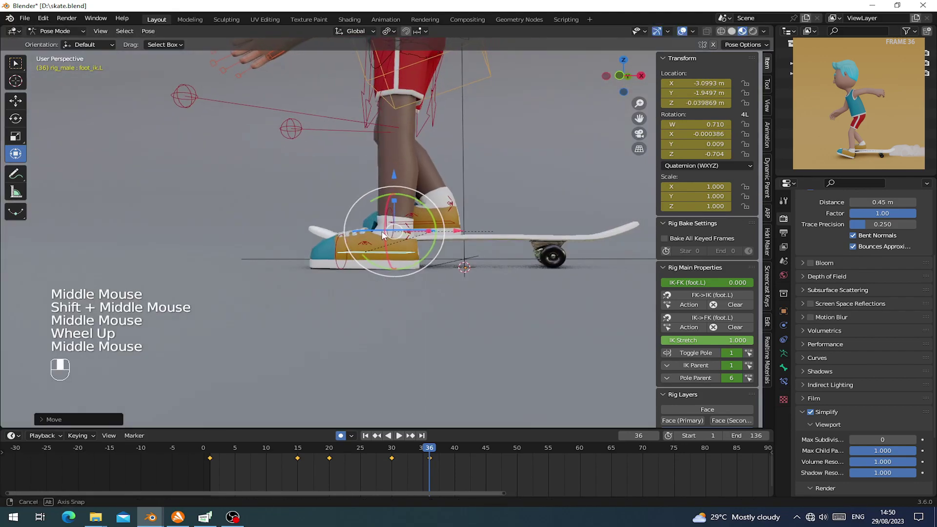
# Step: Tilt the left foot IK control toe-up at frame 36 so the heel meets the ground
pyautogui.moveTo(441, 465); pyautogui.dragTo(384, 466, button='middle')
pyautogui.moveTo(409, 264); pyautogui.dragTo(430, 200)
pyautogui.keyDown('shift'); pyautogui.moveTo(442, 201); pyautogui.dragTo(406, 190, button='middle'); pyautogui.keyUp('shift')
pyautogui.click(397, 162)
# Step: Lower the torso control at frame 36 so the character crouches with bent knees
pyautogui.scroll(-2, 400, 164)
pyautogui.rightClick(414, 185)
pyautogui.scroll(-1, 409, 164)
pyautogui.middleClick(402, 146)
pyautogui.moveTo(396, 118); pyautogui.dragTo(399, 139)
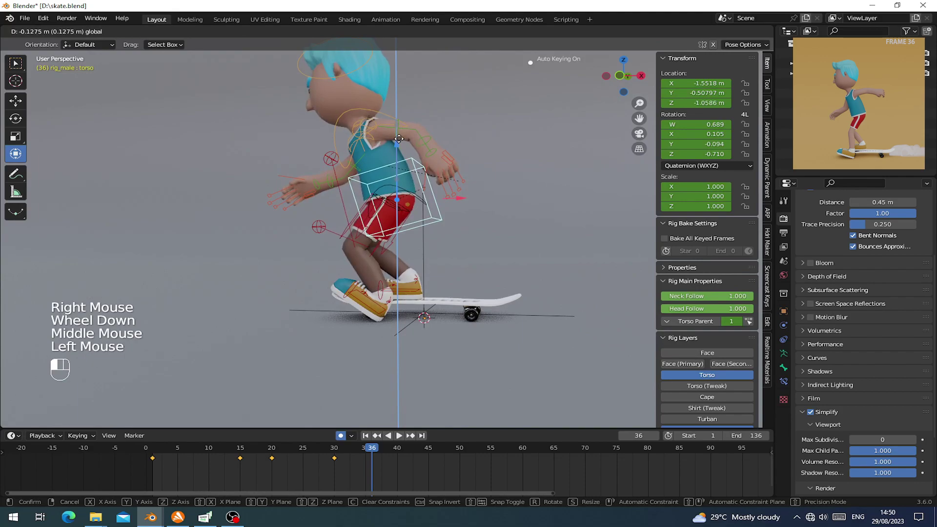
pyautogui.click(399, 139)
pyautogui.moveTo(398, 138); pyautogui.dragTo(379, 109, button='middle')
# Step: Rotate the upper-body controls at frame 36 to follow the forward lean of the reference pose
pyautogui.rightClick(388, 119)
pyautogui.rightClick(387, 119)
pyautogui.moveTo(389, 121); pyautogui.dragTo(404, 127)
pyautogui.moveTo(454, 129); pyautogui.dragTo(415, 139, button='middle')
pyautogui.rightClick(337, 148)
pyautogui.moveTo(337, 149); pyautogui.dragTo(383, 135, button='middle')
pyautogui.moveTo(402, 131); pyautogui.dragTo(384, 110)
pyautogui.moveTo(403, 141); pyautogui.dragTo(483, 177, button='middle')
# Step: Set the transform orientation to Local and refine the upper body's twist at frame 36
pyautogui.moveTo(390, 192); pyautogui.dragTo(412, 216, button='middle')
pyautogui.scroll(2, 413, 216)
pyautogui.moveTo(360, 235); pyautogui.dragTo(325, 244, button='middle')
pyautogui.rightClick(288, 180)
pyautogui.moveTo(344, 349); pyautogui.dragTo(370, 350)
pyautogui.click(353, 31)
pyautogui.click(352, 31)
pyautogui.click(344, 73)
pyautogui.moveTo(345, 339); pyautogui.dragTo(366, 335)
pyautogui.scroll(1, 365, 334)
pyautogui.moveTo(364, 332); pyautogui.dragTo(277, 283, button='middle')
pyautogui.moveTo(254, 297); pyautogui.dragTo(267, 294)
pyautogui.moveTo(266, 295); pyautogui.dragTo(215, 253, button='middle')
pyautogui.moveTo(220, 234); pyautogui.dragTo(235, 214, button='middle')
# Step: Rotate the right upper arm at frame 36 to match the reference arm swing
pyautogui.rightClick(264, 149)
pyautogui.moveTo(268, 161); pyautogui.dragTo(307, 274, button='middle')
pyautogui.moveTo(307, 273); pyautogui.dragTo(246, 249, button='middle')
pyautogui.rightClick(309, 197)
pyautogui.press('r')
pyautogui.rightClick(300, 207)
pyautogui.rightClick(297, 210)
pyautogui.press('r')
pyautogui.click(299, 251)
# Step: Bend the right forearm and hand at frame 36 so the arm reaches in front of the body
pyautogui.rightClick(237, 220)
pyautogui.moveTo(224, 220); pyautogui.dragTo(224, 208)
pyautogui.rightClick(207, 248)
pyautogui.moveTo(209, 249); pyautogui.dragTo(254, 245, button='middle')
pyautogui.moveTo(256, 220); pyautogui.dragTo(240, 209)
pyautogui.moveTo(240, 210); pyautogui.dragTo(218, 217, button='middle')
pyautogui.moveTo(217, 216); pyautogui.dragTo(193, 213, button='middle')
# Step: Rotate the left upper arm at frame 36 so the arm extends behind the body
pyautogui.keyDown('shift'); pyautogui.moveTo(335, 156); pyautogui.dragTo(336, 185, button='middle'); pyautogui.keyUp('shift')
pyautogui.rightClick(376, 160)
pyautogui.moveTo(393, 205); pyautogui.dragTo(386, 214, button='middle')
pyautogui.press('r')
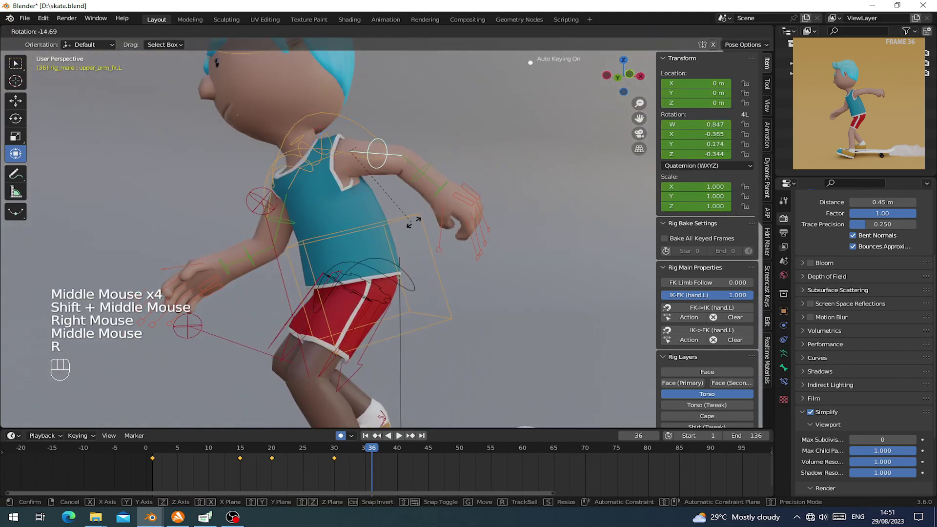
pyautogui.click(421, 165)
pyautogui.moveTo(415, 174); pyautogui.dragTo(425, 198)
pyautogui.moveTo(423, 201); pyautogui.dragTo(413, 215, button='middle')
pyautogui.scroll(-3, 408, 234)
pyautogui.moveTo(393, 293); pyautogui.dragTo(380, 268, button='middle')
pyautogui.moveTo(376, 287); pyautogui.dragTo(371, 289, button='middle')
pyautogui.keyDown('shift'); pyautogui.moveTo(359, 376); pyautogui.dragTo(351, 332, button='middle'); pyautogui.keyUp('shift')
# Step: Reduce the left foot IK control's toe-up tilt at frame 36, switch to Global orientation and move it forward to X about -4.13 m
pyautogui.scroll(1, 349, 333)
pyautogui.rightClick(348, 334)
pyautogui.moveTo(393, 274); pyautogui.dragTo(400, 277)
pyautogui.keyDown('shift'); pyautogui.moveTo(400, 278); pyautogui.dragTo(413, 283, button='middle'); pyautogui.keyUp('shift')
pyautogui.moveTo(380, 293); pyautogui.dragTo(387, 287)
pyautogui.click(354, 30)
pyautogui.click(352, 64)
pyautogui.moveTo(437, 313); pyautogui.dragTo(410, 312)
pyautogui.keyDown('shift'); pyautogui.moveTo(410, 312); pyautogui.dragTo(409, 347, button='middle'); pyautogui.keyUp('shift')
# Step: Finish the upper-body rotation at frame 36 and keyframe all rig controls
pyautogui.rightClick(390, 186)
pyautogui.moveTo(391, 155); pyautogui.dragTo(417, 147)
pyautogui.rightClick(417, 183)
pyautogui.scroll(-2, 417, 146)
pyautogui.moveTo(417, 146); pyautogui.dragTo(379, 340, button='middle')
pyautogui.press('a')
pyautogui.press('i')
pyautogui.scroll(-2, 429, 215)
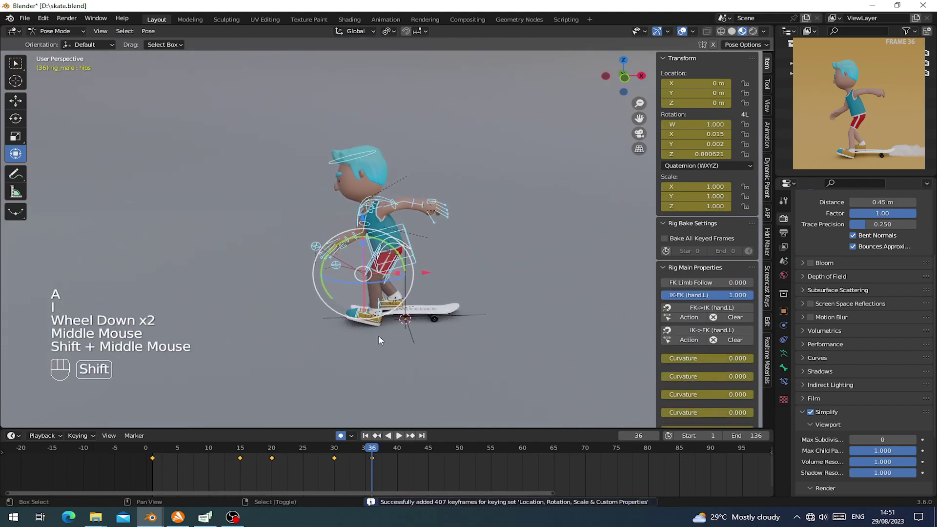
# Step: Go to frame 39 and rotate the left foot IK control until the shoe is flat
pyautogui.click(368, 457)
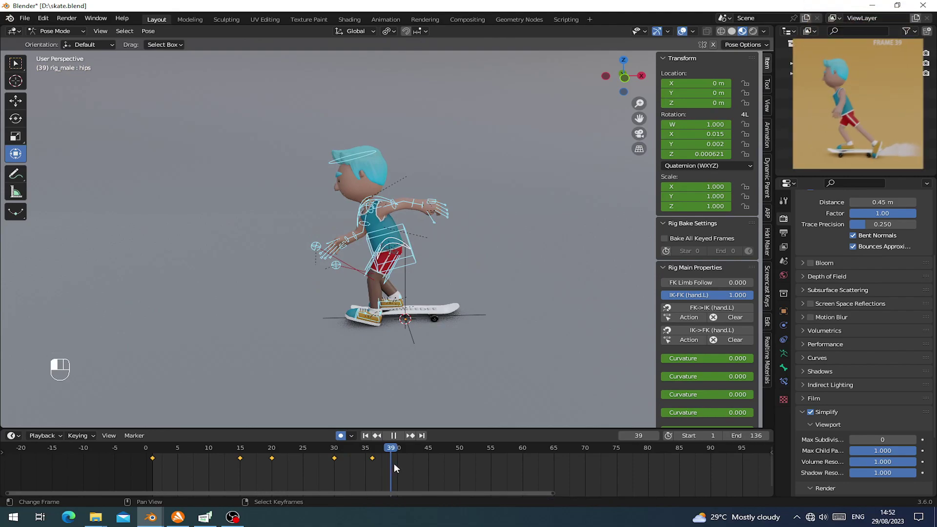
pyautogui.press('space')
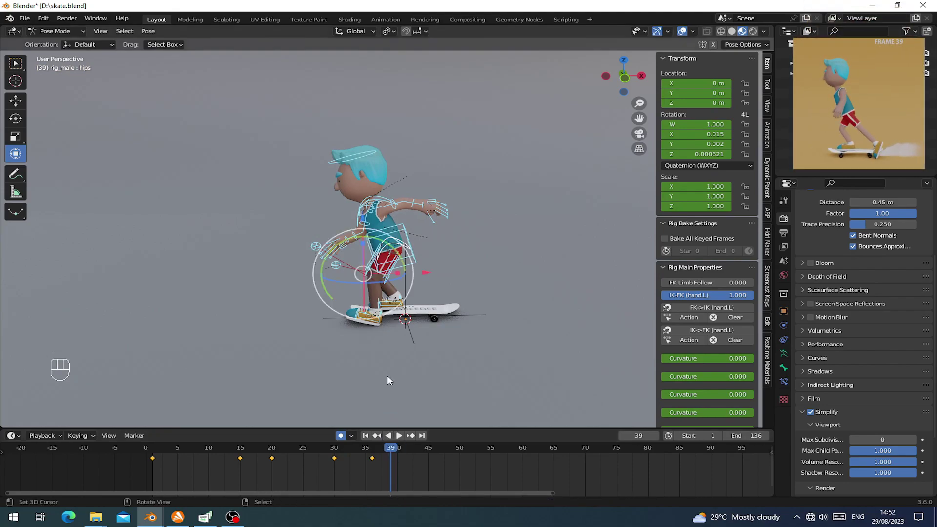
pyautogui.rightClick(378, 326)
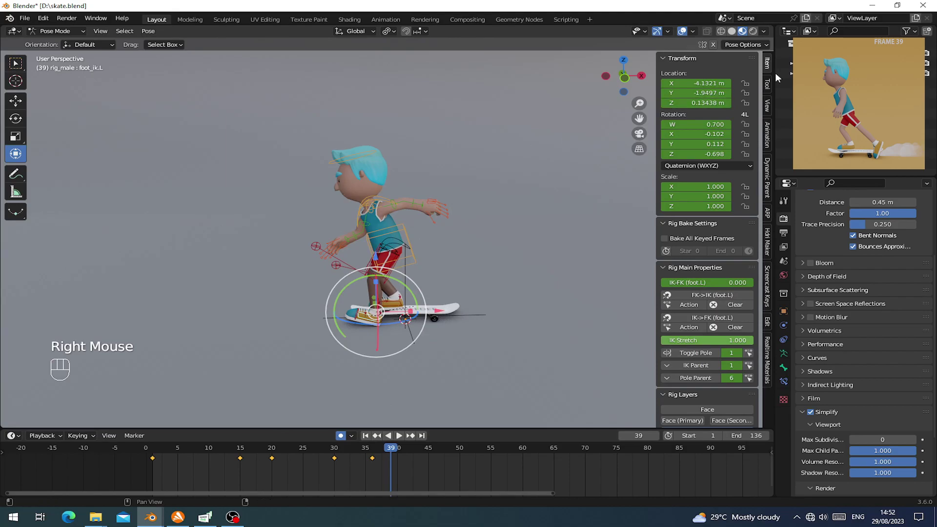
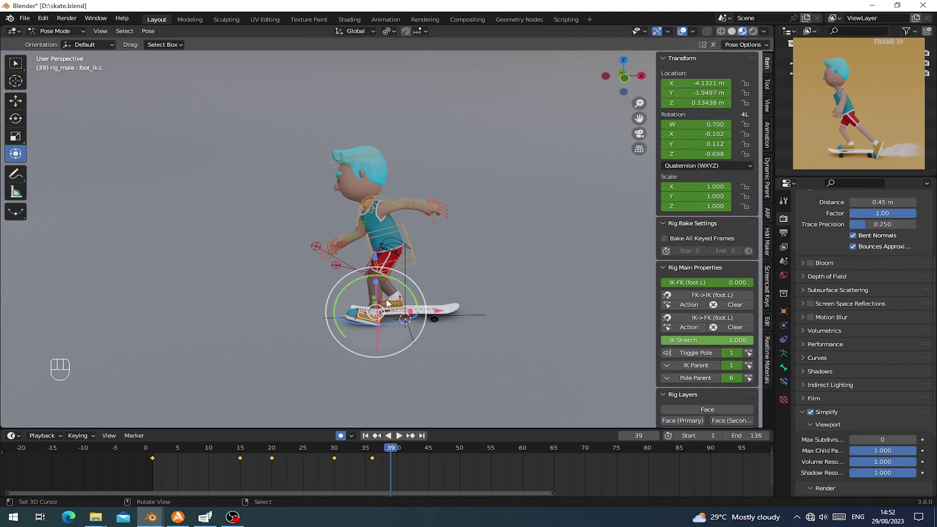
pyautogui.moveTo(407, 292)
pyautogui.mouseDown()
pyautogui.moveTo(413, 283)
pyautogui.moveTo(397, 278)
pyautogui.mouseUp()
pyautogui.keyDown('shift'); pyautogui.moveTo(397, 278); pyautogui.dragTo(418, 210, button='middle'); pyautogui.keyUp('shift')
pyautogui.scroll(2, 392, 269)
pyautogui.scroll(1, 390, 238)
pyautogui.moveTo(420, 246); pyautogui.dragTo(411, 236)
pyautogui.keyDown('shift'); pyautogui.moveTo(411, 236); pyautogui.dragTo(415, 211, button='middle'); pyautogui.keyUp('shift')
pyautogui.scroll(1, 414, 211)
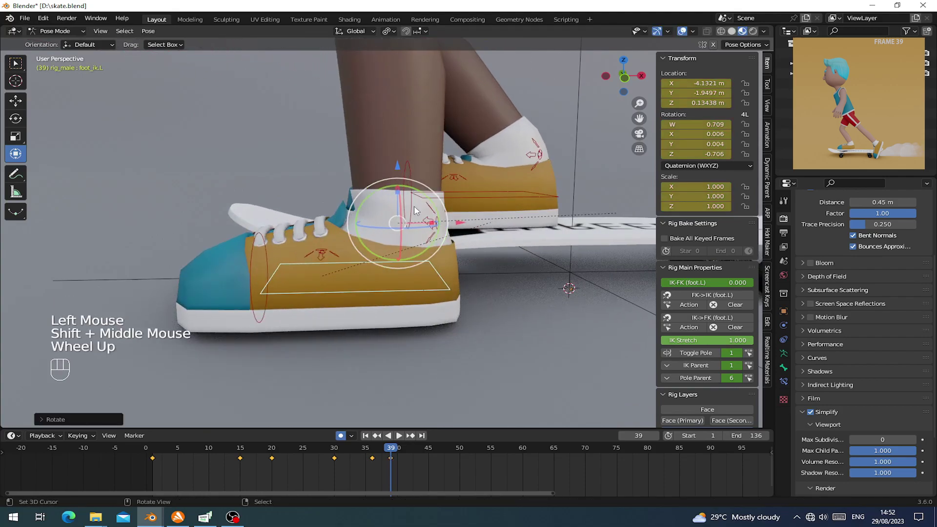
# Step: Tilt the left foot IK control toe-down at frame 39 and raise it to Z about 1.47 m
pyautogui.moveTo(430, 201); pyautogui.dragTo(405, 70)
pyautogui.scroll(-4, 417, 122)
pyautogui.keyDown('shift'); pyautogui.scroll(-1, 434, 205); pyautogui.keyUp('shift')
pyautogui.keyDown('shift'); pyautogui.moveTo(435, 207); pyautogui.dragTo(360, 288, button='middle'); pyautogui.keyUp('shift')
pyautogui.scroll(-3, 409, 264)
pyautogui.scroll(-2, 360, 288)
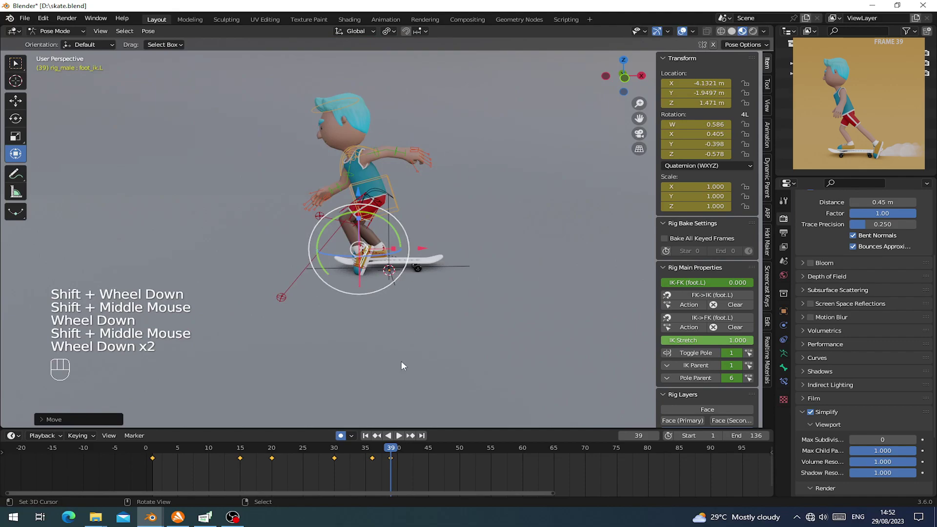
# Step: Move the left foot IK control behind the board at frame 39, to X about 3.08 m and Z about 1.62 m
pyautogui.moveTo(384, 457)
pyautogui.mouseDown()
pyautogui.moveTo(391, 456)
pyautogui.moveTo(392, 469)
pyautogui.mouseUp()
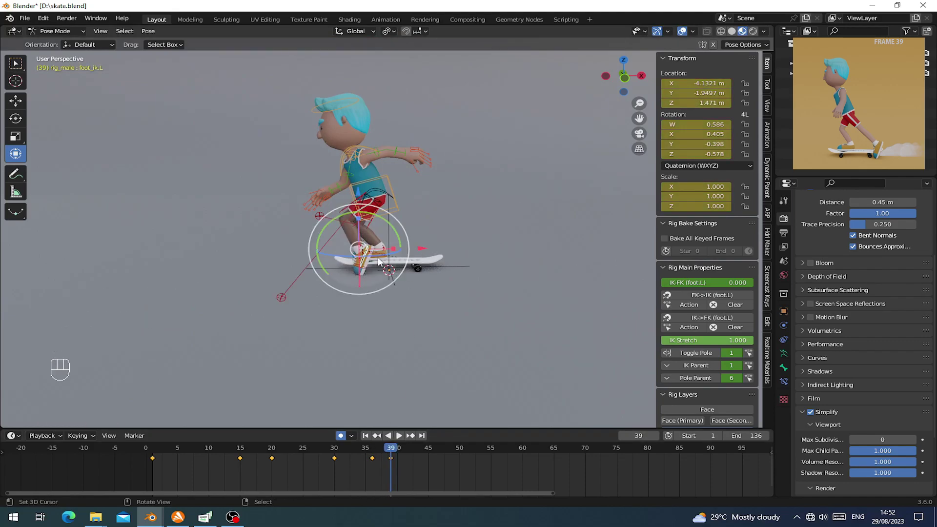
pyautogui.moveTo(415, 251); pyautogui.dragTo(483, 249)
pyautogui.scroll(2, 484, 249)
pyautogui.keyDown('shift'); pyautogui.moveTo(483, 249); pyautogui.dragTo(446, 141, button='middle'); pyautogui.keyUp('shift')
pyautogui.scroll(1, 446, 141)
pyautogui.moveTo(447, 142); pyautogui.dragTo(454, 124)
pyautogui.keyDown('shift'); pyautogui.moveTo(453, 124); pyautogui.dragTo(437, 230, button='middle'); pyautogui.keyUp('shift')
pyautogui.scroll(-1, 437, 230)
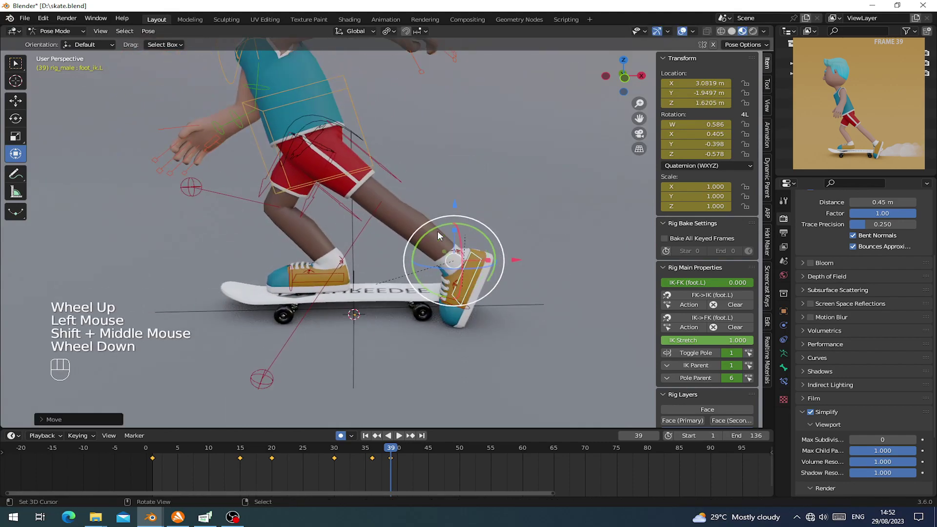
# Step: Tilt the hips control at frame 39 so the pelvis follows the extended left leg
pyautogui.scroll(3, 391, 232)
pyautogui.keyDown('shift'); pyautogui.moveTo(359, 160); pyautogui.dragTo(391, 177, button='middle'); pyautogui.keyUp('shift')
pyautogui.rightClick(389, 187)
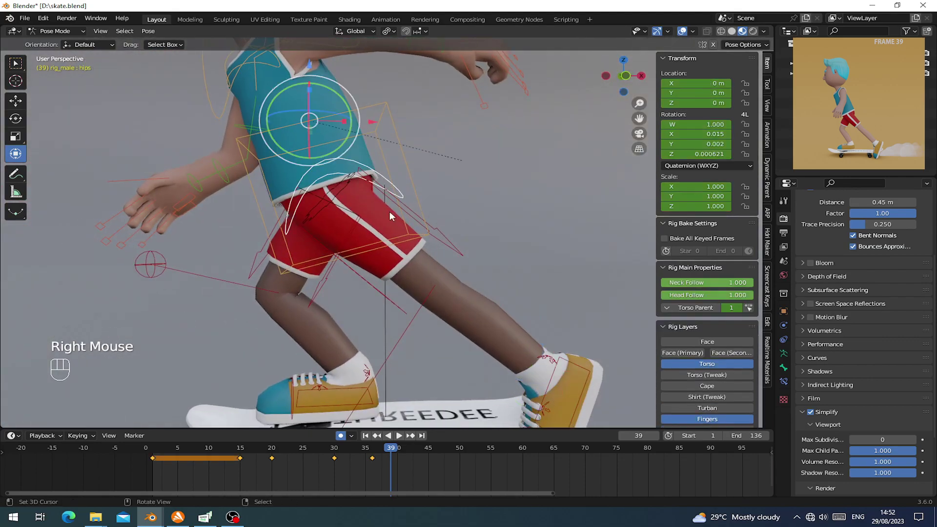
pyautogui.moveTo(389, 187); pyautogui.dragTo(400, 180)
pyautogui.moveTo(400, 181); pyautogui.dragTo(421, 182, button='middle')
pyautogui.scroll(-1, 367, 202)
pyautogui.scroll(2, 413, 219)
pyautogui.moveTo(413, 218); pyautogui.dragTo(473, 203, button='middle')
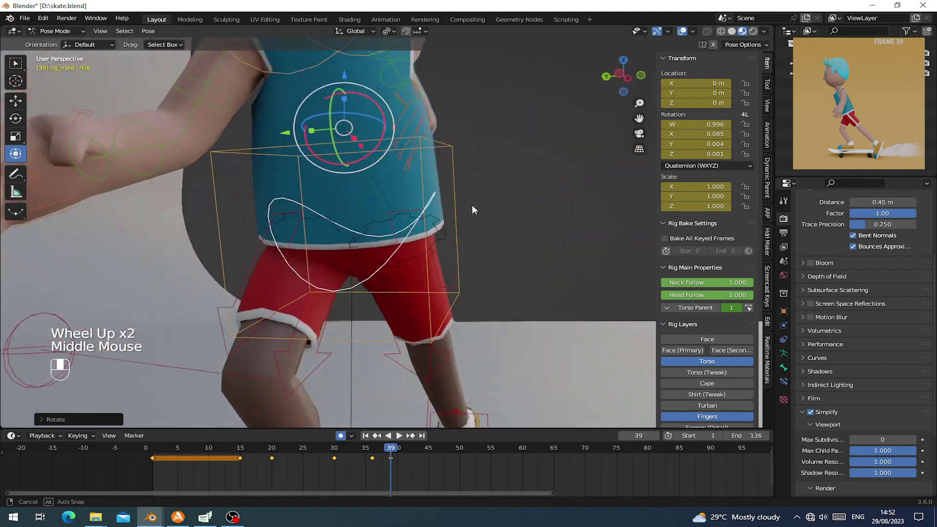
pyautogui.scroll(-2, 423, 238)
pyautogui.keyDown('shift'); pyautogui.moveTo(422, 238); pyautogui.dragTo(390, 255, button='middle'); pyautogui.keyUp('shift')
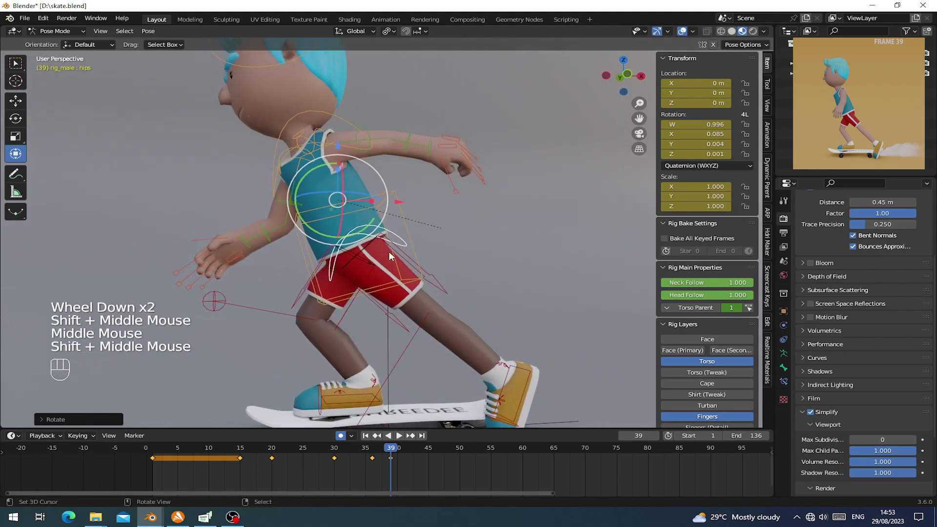
# Step: Raise the torso control at frame 39 to Z about -0.10 m
pyautogui.rightClick(350, 141)
pyautogui.moveTo(349, 141); pyautogui.dragTo(337, 149, button='middle')
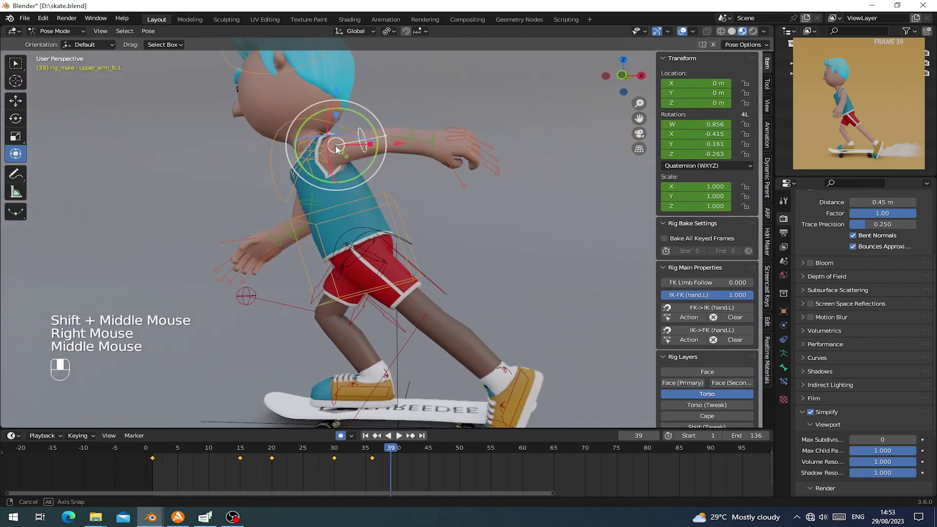
pyautogui.rightClick(390, 204)
pyautogui.press('a')
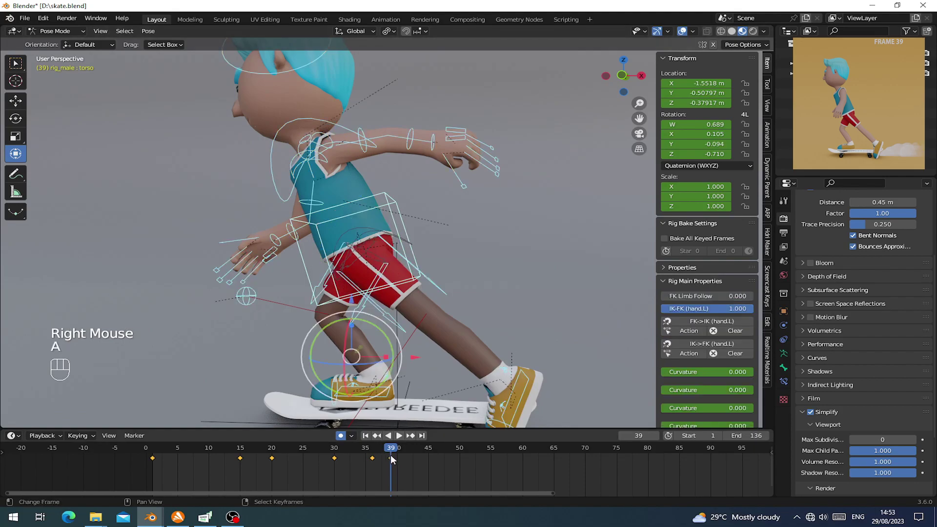
pyautogui.click(391, 458)
pyautogui.click(390, 458)
pyautogui.rightClick(390, 198)
pyautogui.moveTo(364, 194); pyautogui.dragTo(362, 185)
pyautogui.moveTo(386, 456); pyautogui.dragTo(381, 456)
pyautogui.click(391, 454)
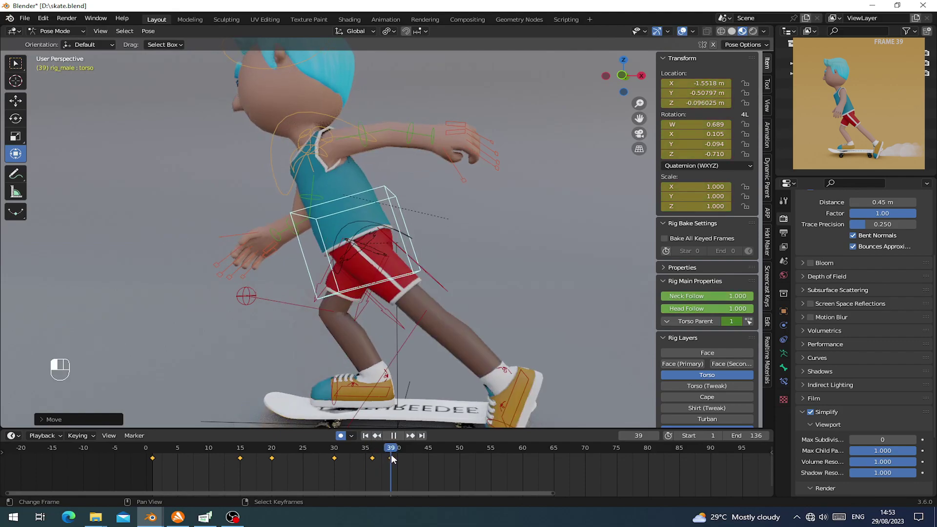
# Step: Swing the left upper arm down from its backward extension at frame 39
pyautogui.keyDown('shift'); pyautogui.moveTo(396, 311); pyautogui.dragTo(394, 289, button='middle'); pyautogui.keyUp('shift')
pyautogui.keyDown('shift'); pyautogui.moveTo(393, 220); pyautogui.dragTo(415, 297, button='middle'); pyautogui.keyUp('shift')
pyautogui.keyDown('shift'); pyautogui.moveTo(412, 205); pyautogui.dragTo(412, 235, button='middle'); pyautogui.keyUp('shift')
pyautogui.rightClick(377, 206)
pyautogui.moveTo(376, 207); pyautogui.dragTo(381, 210, button='middle')
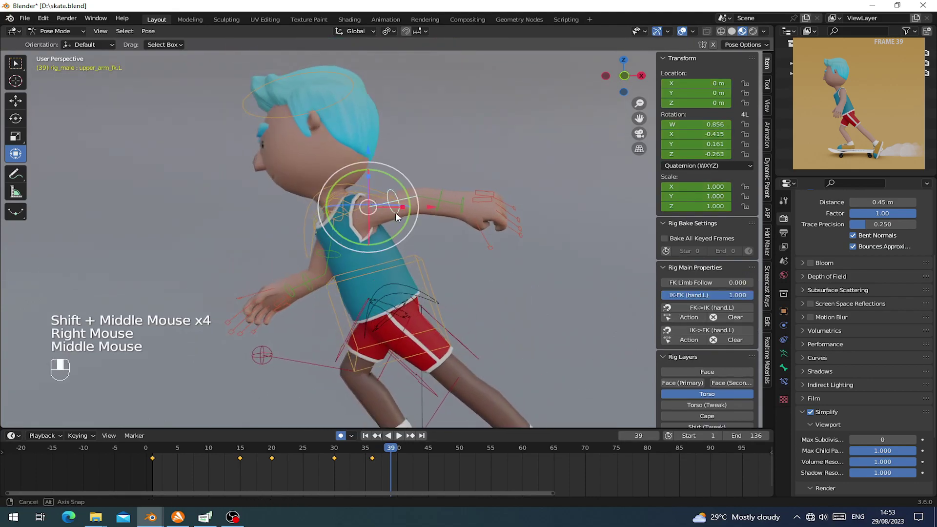
pyautogui.press('r')
pyautogui.moveTo(429, 273); pyautogui.dragTo(545, 244, button='middle')
pyautogui.press('r')
pyautogui.click(475, 317)
pyautogui.press('r')
pyautogui.click(578, 358)
pyautogui.moveTo(480, 264); pyautogui.dragTo(424, 300, button='middle')
# Step: Refine the left arm's rotation at frame 39 so it angles down beside the torso
pyautogui.rightClick(370, 247)
pyautogui.moveTo(370, 247)
pyautogui.mouseDown(button='middle')
pyautogui.moveTo(371, 266)
pyautogui.moveTo(371, 234)
pyautogui.moveTo(370, 254)
pyautogui.moveTo(355, 252)
pyautogui.mouseUp(button='middle')
pyautogui.rightClick(373, 237)
pyautogui.moveTo(355, 253); pyautogui.dragTo(373, 250)
pyautogui.moveTo(372, 250); pyautogui.dragTo(481, 254, button='middle')
pyautogui.press('r')
pyautogui.click(407, 276)
pyautogui.rightClick(380, 220)
pyautogui.press('r')
pyautogui.click(457, 189)
pyautogui.scroll(1, 437, 247)
pyautogui.press('r')
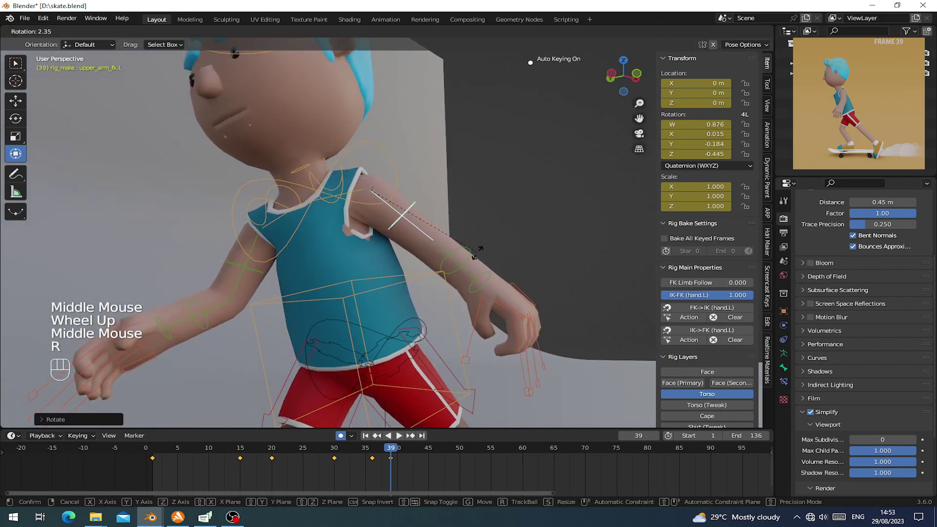
pyautogui.click(485, 284)
# Step: Set the transform orientation to Local and bend the left hand FK control slightly at frame 39
pyautogui.rightClick(482, 281)
pyautogui.moveTo(482, 281); pyautogui.dragTo(429, 256, button='middle')
pyautogui.rightClick(464, 262)
pyautogui.moveTo(354, 31); pyautogui.dragTo(349, 72)
pyautogui.moveTo(386, 236); pyautogui.dragTo(366, 234)
pyautogui.moveTo(366, 233); pyautogui.dragTo(464, 254, button='middle')
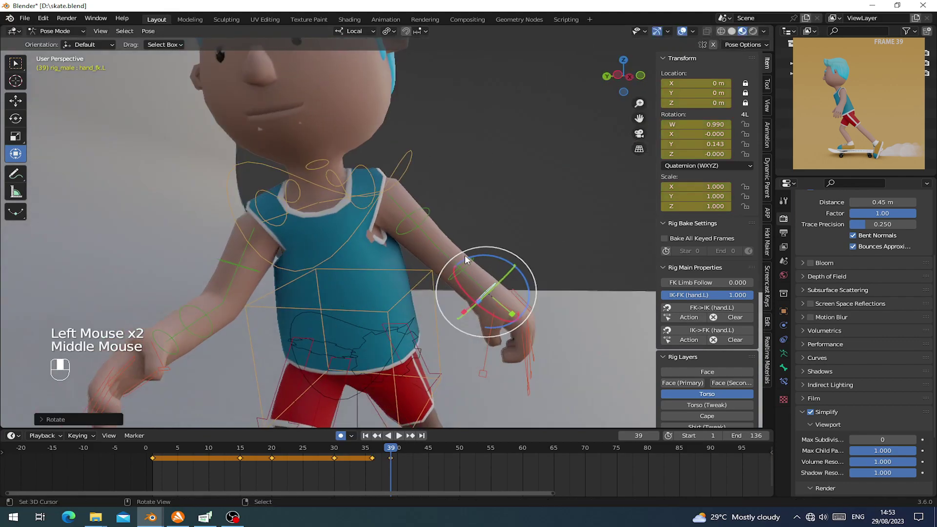
# Step: Scale up all left-hand finger and thumb controls together at frame 39 to a Y scale of about 1.0
pyautogui.keyDown('shift'); pyautogui.moveTo(522, 335); pyautogui.dragTo(482, 269, button='middle'); pyautogui.keyUp('shift')
pyautogui.moveTo(482, 269); pyautogui.dragTo(489, 302, button='middle')
pyautogui.rightClick(491, 311)
pyautogui.press('b')
pyautogui.moveTo(489, 300); pyautogui.dragTo(520, 327)
pyautogui.press('b')
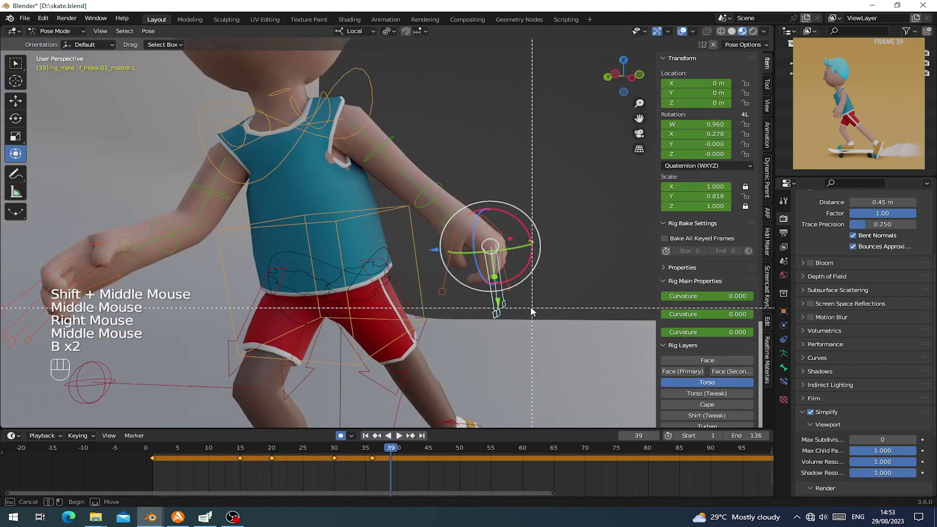
pyautogui.moveTo(504, 283); pyautogui.dragTo(518, 305)
pyautogui.press('b')
pyautogui.moveTo(441, 290); pyautogui.dragTo(455, 306)
pyautogui.press('s')
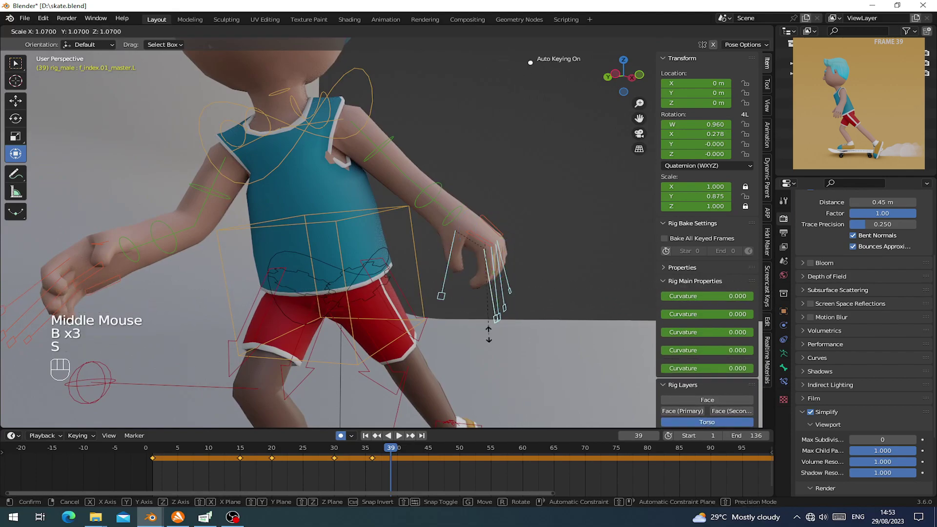
pyautogui.click(492, 346)
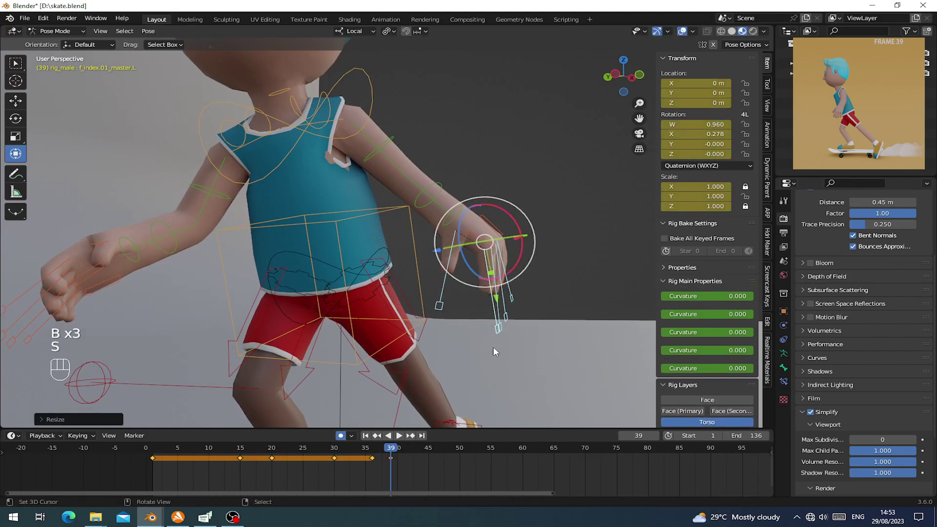
# Step: Rescale and tilt the four left finger controls, excluding the thumb, at frame 39
pyautogui.press('b')
pyautogui.moveTo(415, 258); pyautogui.dragTo(455, 320, button='middle')
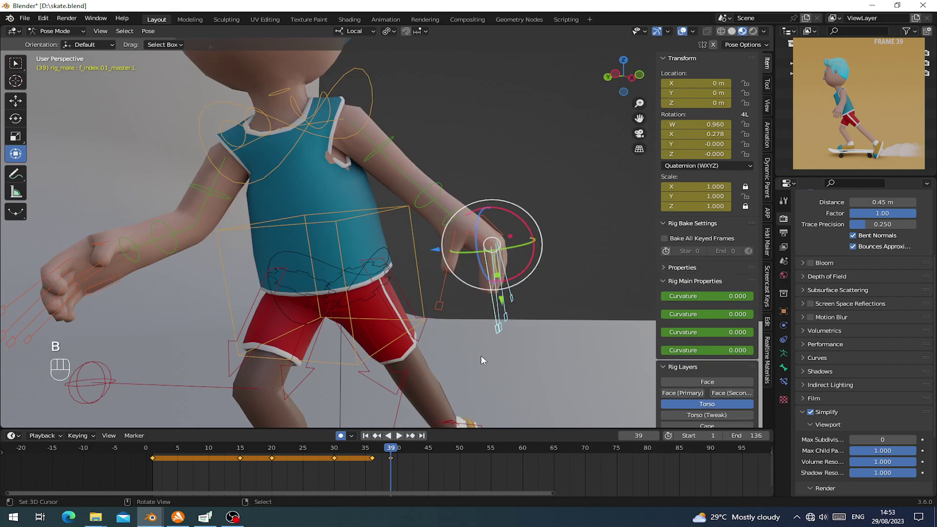
pyautogui.press('s')
pyautogui.click(499, 293)
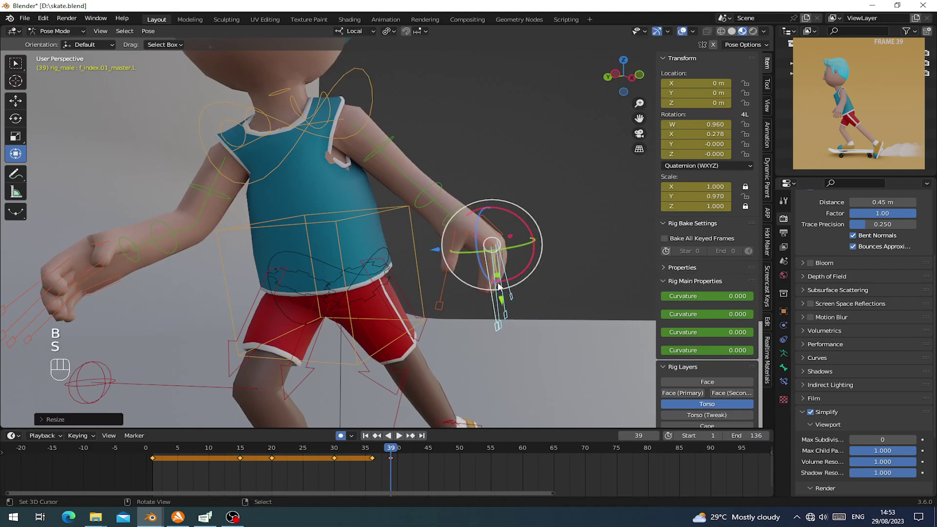
pyautogui.moveTo(526, 272)
pyautogui.mouseDown()
pyautogui.moveTo(545, 255)
pyautogui.moveTo(543, 271)
pyautogui.mouseUp()
pyautogui.press('s')
pyautogui.click(541, 293)
# Step: Fine-tune the left fingers' rotation and curl at frame 39 so the hand looks relaxed from the side
pyautogui.moveTo(540, 292); pyautogui.dragTo(512, 288, button='middle')
pyautogui.moveTo(512, 288); pyautogui.dragTo(534, 267, button='middle')
pyautogui.moveTo(534, 267)
pyautogui.mouseDown()
pyautogui.moveTo(549, 257)
pyautogui.moveTo(547, 266)
pyautogui.mouseUp()
pyautogui.moveTo(440, 291); pyautogui.dragTo(354, 251, button='middle')
pyautogui.scroll(-1, 417, 251)
pyautogui.press('s')
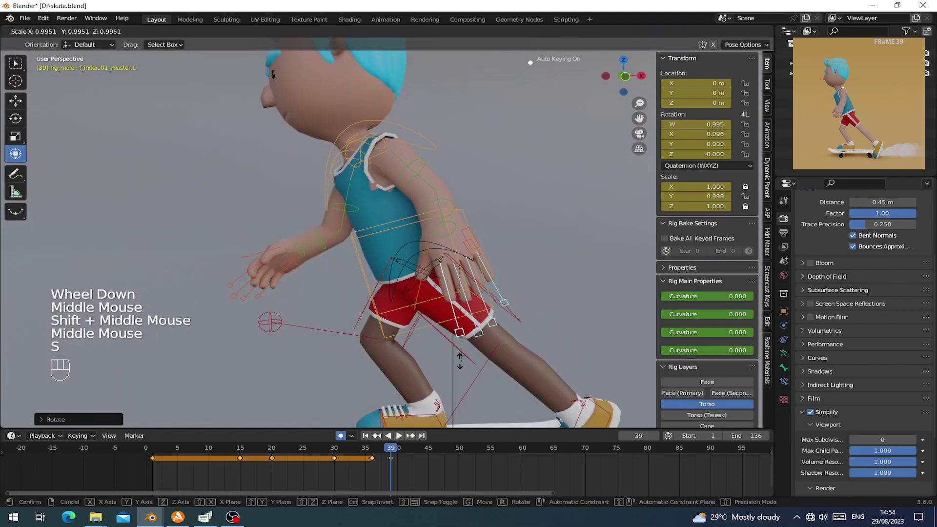
pyautogui.moveTo(457, 350); pyautogui.dragTo(495, 282, button='middle')
pyautogui.moveTo(495, 282); pyautogui.dragTo(495, 282)
pyautogui.moveTo(495, 281); pyautogui.dragTo(413, 306, button='middle')
pyautogui.scroll(-1, 453, 300)
pyautogui.moveTo(412, 307); pyautogui.dragTo(423, 178, button='middle')
# Step: Set the transform orientation to Global and rotate the right upper arm FK control backward at frame 39
pyautogui.rightClick(312, 225)
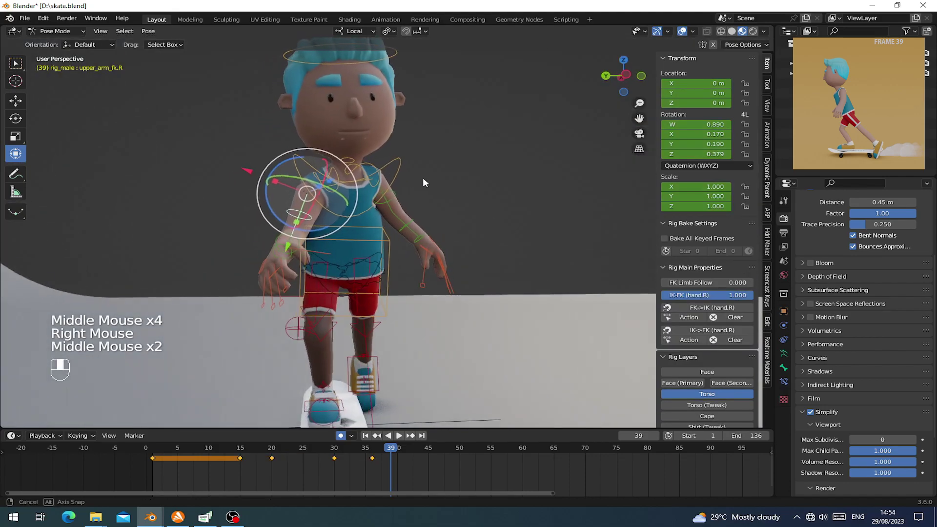
pyautogui.click(348, 32)
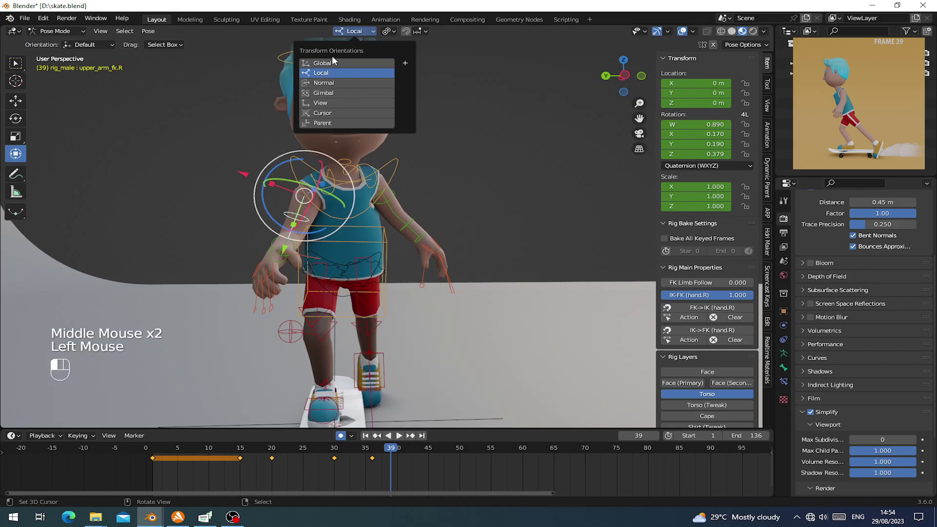
pyautogui.click(333, 62)
pyautogui.moveTo(300, 234); pyautogui.dragTo(270, 210, button='middle')
pyautogui.moveTo(271, 210); pyautogui.dragTo(322, 223)
pyautogui.moveTo(361, 204); pyautogui.dragTo(382, 192, button='middle')
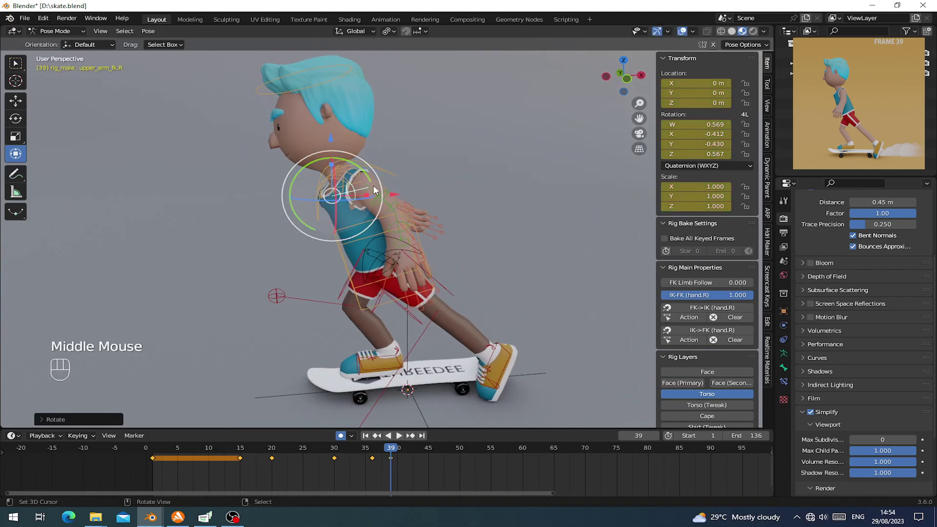
# Step: Swing the right upper arm back down at frame 39 so it hangs beside the torso
pyautogui.rightClick(374, 189)
pyautogui.moveTo(377, 145); pyautogui.dragTo(405, 146)
pyautogui.moveTo(410, 175); pyautogui.dragTo(384, 161, button='middle')
pyautogui.rightClick(403, 198)
pyautogui.rightClick(394, 198)
pyautogui.moveTo(385, 163); pyautogui.dragTo(403, 169)
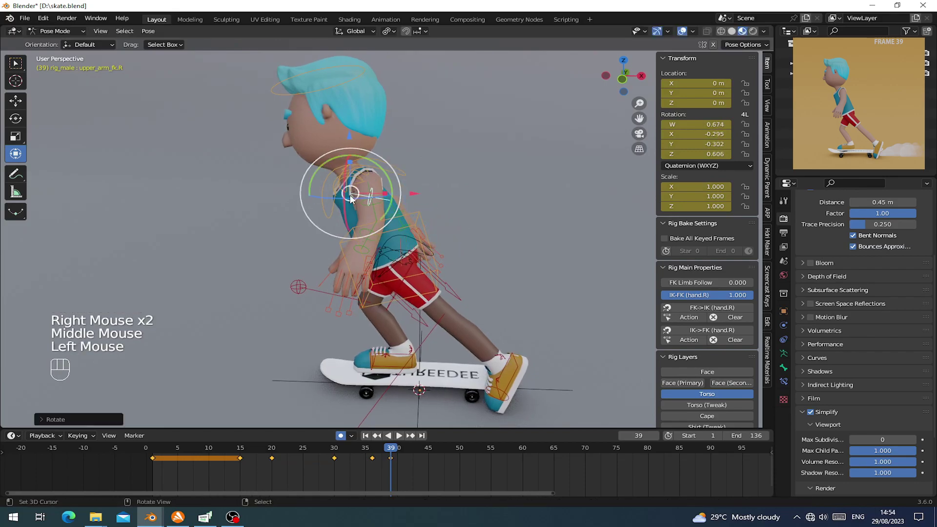
pyautogui.moveTo(360, 199); pyautogui.dragTo(426, 216, button='middle')
pyautogui.moveTo(378, 247); pyautogui.dragTo(410, 244, button='middle')
pyautogui.press('r')
pyautogui.click(389, 217)
pyautogui.scroll(1, 431, 278)
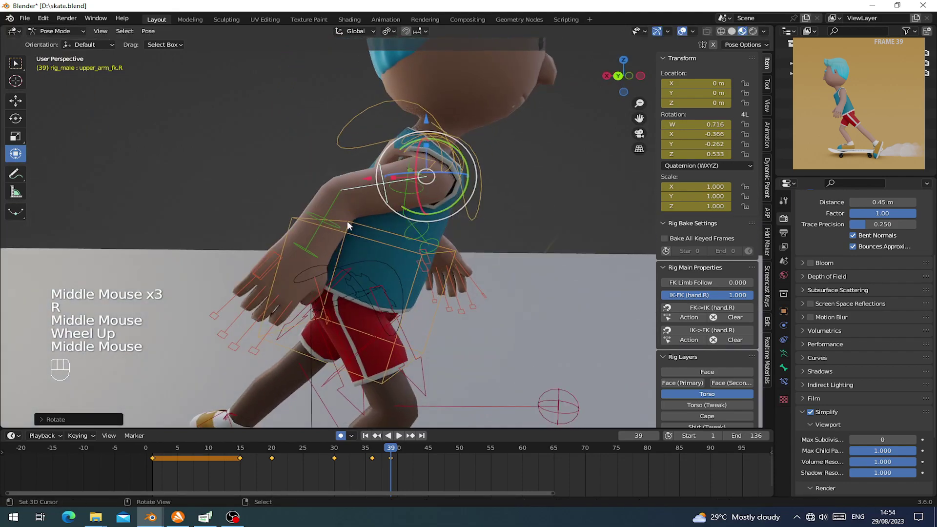
# Step: Rotate the right forearm FK control slightly and refine the right arm's angle at frame 39
pyautogui.rightClick(335, 212)
pyautogui.moveTo(377, 208); pyautogui.dragTo(375, 215)
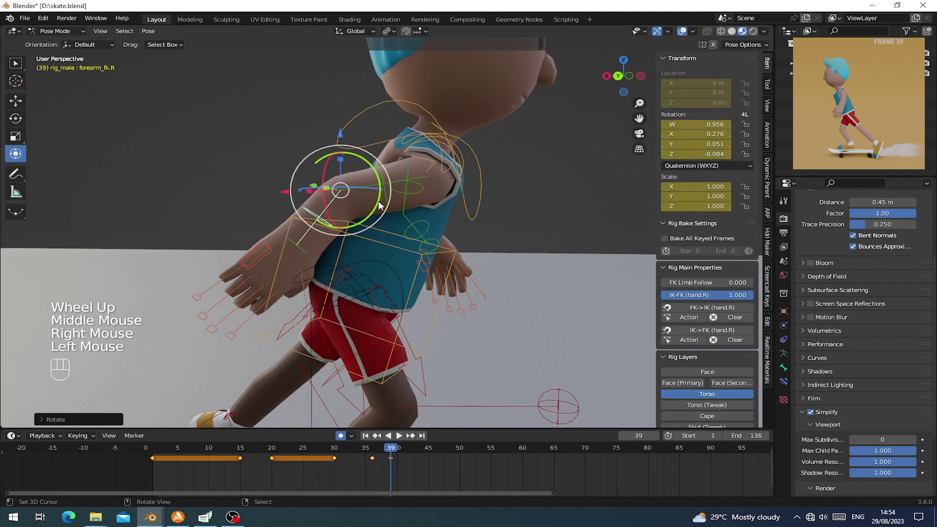
pyautogui.rightClick(388, 205)
pyautogui.moveTo(450, 211); pyautogui.dragTo(461, 198)
pyautogui.moveTo(461, 199); pyautogui.dragTo(420, 206, button='middle')
pyautogui.press('r')
# Step: Rotate the right shoulder control slightly at frame 39
pyautogui.rightClick(306, 149)
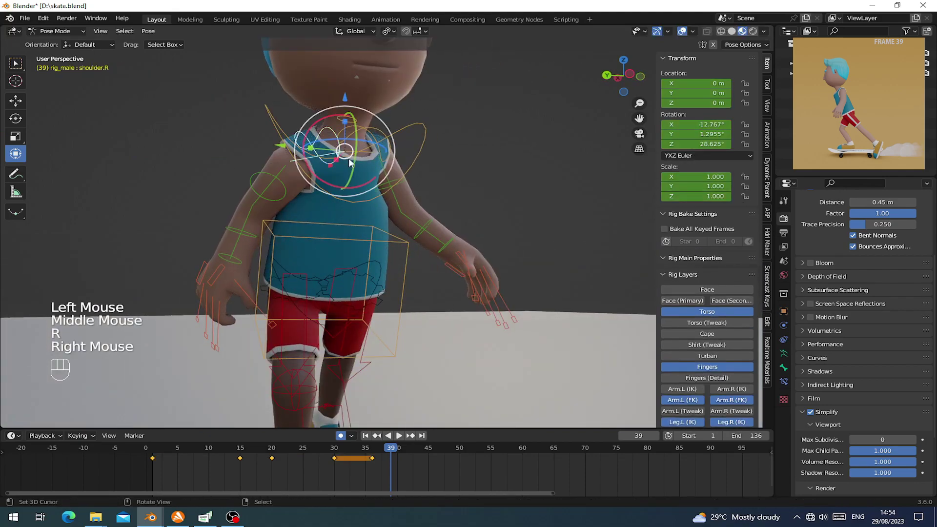
pyautogui.moveTo(352, 125); pyautogui.dragTo(390, 131, button='middle')
pyautogui.press('r')
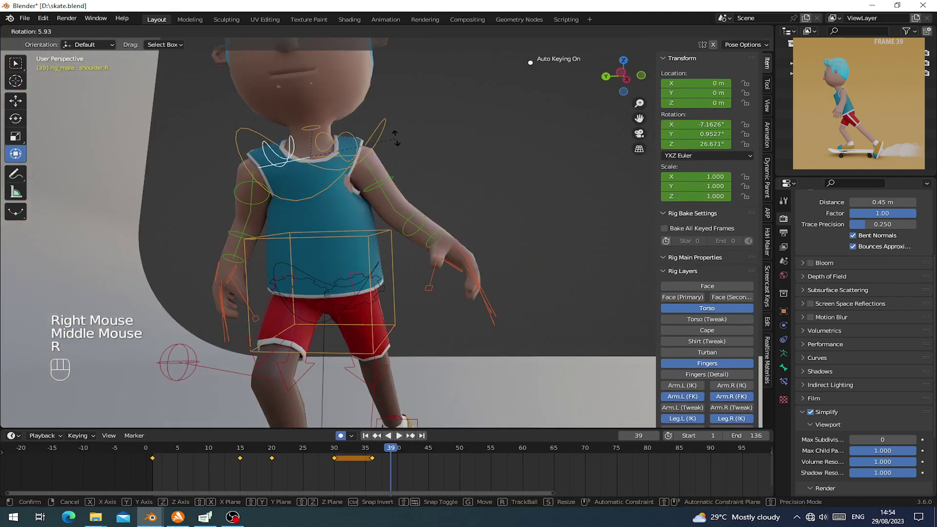
pyautogui.click(395, 132)
# Step: Refine the rotations of the right arm and upper-body controls at frame 39 from several angles
pyautogui.moveTo(397, 188); pyautogui.dragTo(195, 215, button='middle')
pyautogui.rightClick(235, 232)
pyautogui.moveTo(196, 219); pyautogui.dragTo(199, 218)
pyautogui.moveTo(199, 219); pyautogui.dragTo(152, 221, button='middle')
pyautogui.moveTo(234, 238); pyautogui.dragTo(298, 285, button='middle')
pyautogui.rightClick(339, 194)
pyautogui.moveTo(338, 194); pyautogui.dragTo(253, 221, button='middle')
pyautogui.click(353, 240)
pyautogui.press('r')
pyautogui.click(408, 165)
# Step: Move the torso control at frame 39 to about X -1.55 m and Z -0.06 m
pyautogui.moveTo(435, 209); pyautogui.dragTo(405, 150, button='middle')
pyautogui.scroll(-2, 451, 202)
pyautogui.moveTo(408, 146); pyautogui.dragTo(414, 148)
pyautogui.rightClick(417, 195)
pyautogui.rightClick(418, 181)
pyautogui.moveTo(417, 185); pyautogui.dragTo(417, 168, button='middle')
pyautogui.moveTo(394, 229); pyautogui.dragTo(402, 219)
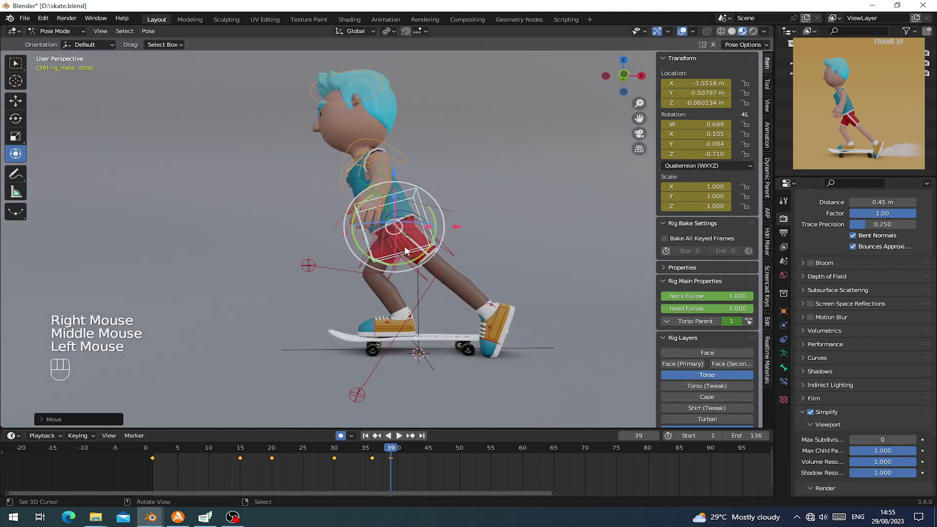
# Step: Keyframe all rig controls at frame 39 and play back the blocked animation
pyautogui.press('a')
pyautogui.press('i')
pyautogui.moveTo(370, 456); pyautogui.dragTo(396, 464)
pyautogui.press('space')
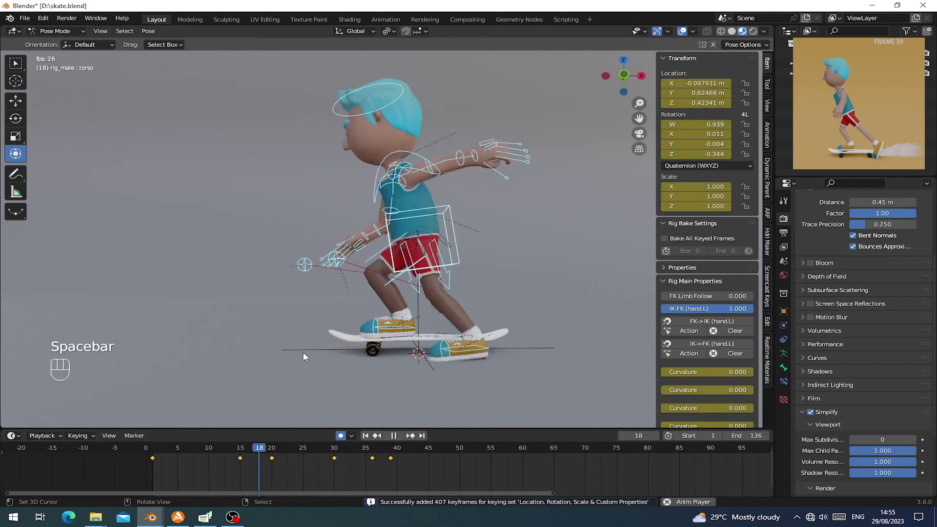
pyautogui.scroll(-1, 314, 348)
pyautogui.press('space')
# Step: Go to frame 43 and lift the left foot IK control behind the body to Z about 5.49 m
pyautogui.moveTo(318, 469); pyautogui.dragTo(393, 458)
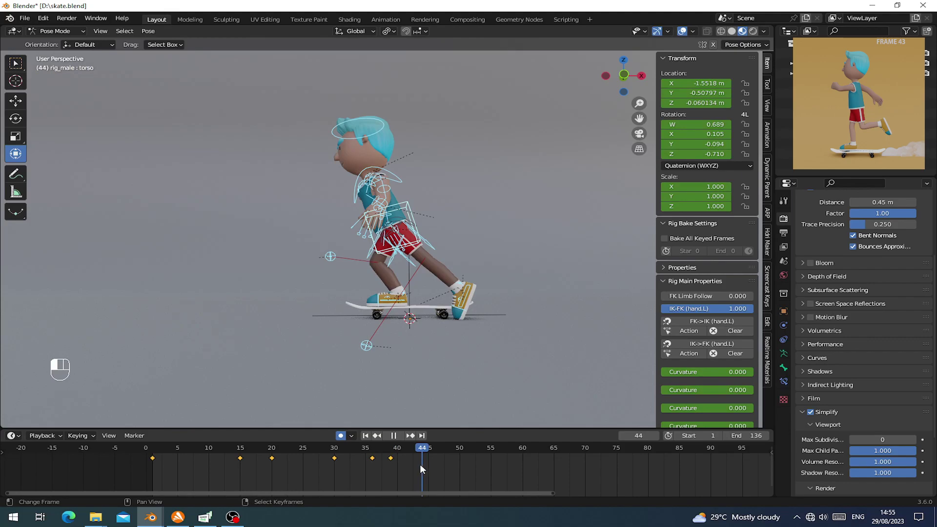
pyautogui.press('space')
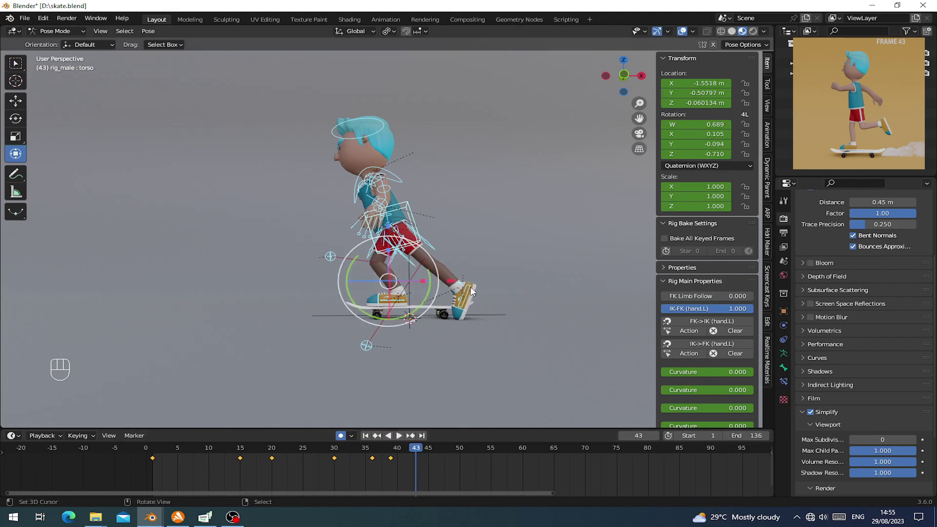
pyautogui.rightClick(470, 291)
pyautogui.scroll(1, 470, 290)
pyautogui.moveTo(489, 252); pyautogui.dragTo(489, 227)
pyautogui.moveTo(523, 267); pyautogui.dragTo(487, 189)
pyautogui.moveTo(352, 463); pyautogui.dragTo(435, 465)
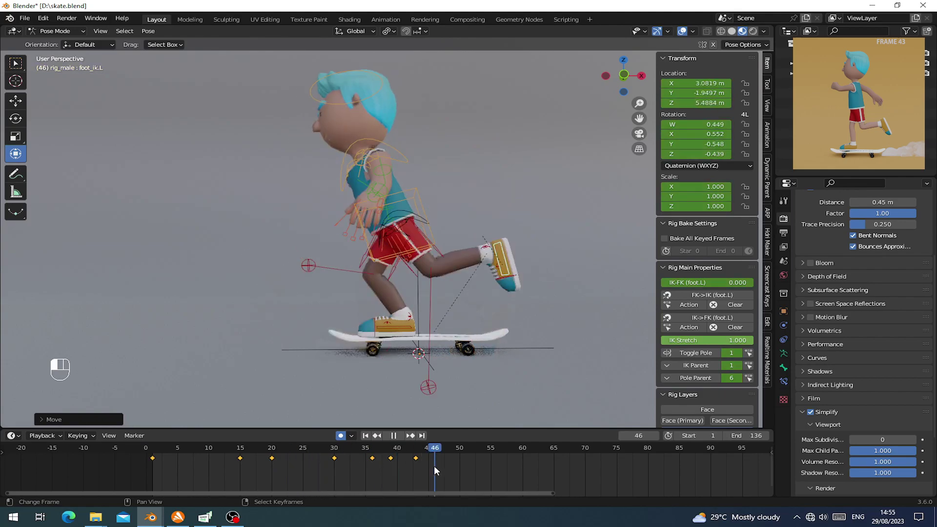
# Step: Tilt the left foot IK control further at frame 43 and move it back to X about 3.45 m
pyautogui.keyDown('shift'); pyautogui.moveTo(416, 336); pyautogui.dragTo(386, 308, button='middle'); pyautogui.keyUp('shift')
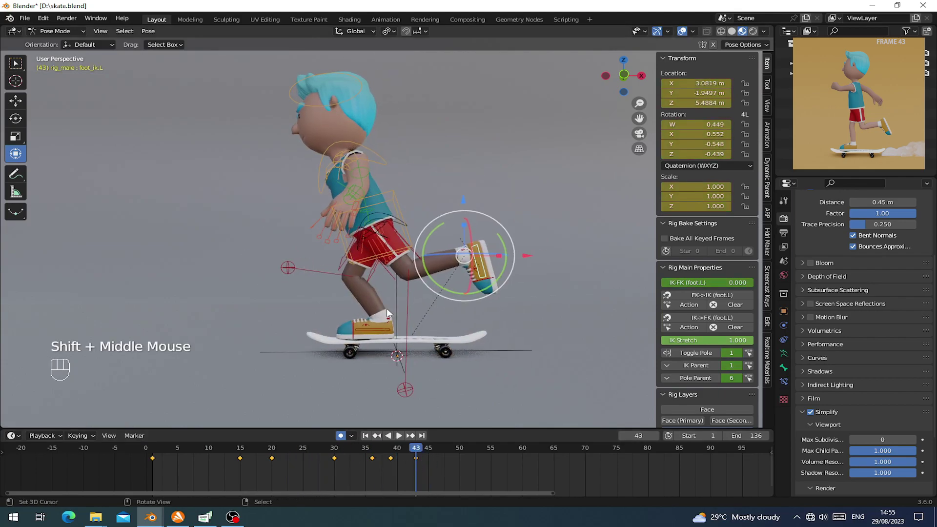
pyautogui.moveTo(514, 293); pyautogui.dragTo(489, 264, button='middle')
pyautogui.moveTo(509, 276); pyautogui.dragTo(520, 268)
pyautogui.rightClick(493, 287)
pyautogui.moveTo(466, 302)
pyautogui.mouseDown()
pyautogui.moveTo(508, 294)
pyautogui.moveTo(466, 301)
pyautogui.moveTo(453, 289)
pyautogui.mouseUp()
pyautogui.rightClick(483, 266)
pyautogui.moveTo(530, 255); pyautogui.dragTo(536, 254)
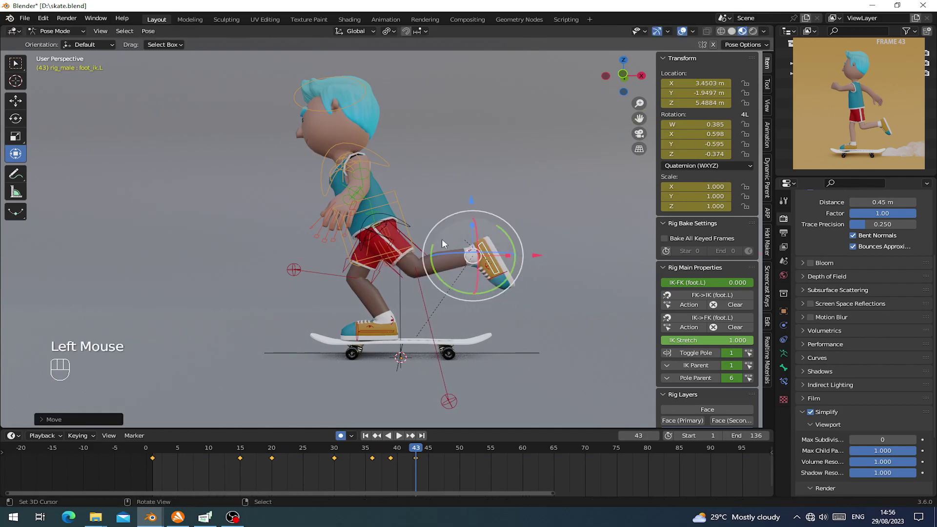
# Step: Raise the torso control and rotate it toward a more upright pose at frame 43
pyautogui.rightClick(385, 225)
pyautogui.moveTo(412, 217); pyautogui.dragTo(459, 227)
pyautogui.moveTo(399, 176)
pyautogui.mouseDown()
pyautogui.moveTo(399, 159)
pyautogui.moveTo(399, 166)
pyautogui.mouseUp()
pyautogui.moveTo(459, 224); pyautogui.dragTo(419, 223)
pyautogui.moveTo(396, 164); pyautogui.dragTo(394, 156)
# Step: Clear the rotations of the left upper arm, forearm and shoulder controls at frame 43
pyautogui.moveTo(394, 156); pyautogui.dragTo(382, 226, button='middle')
pyautogui.scroll(2, 382, 225)
pyautogui.rightClick(391, 175)
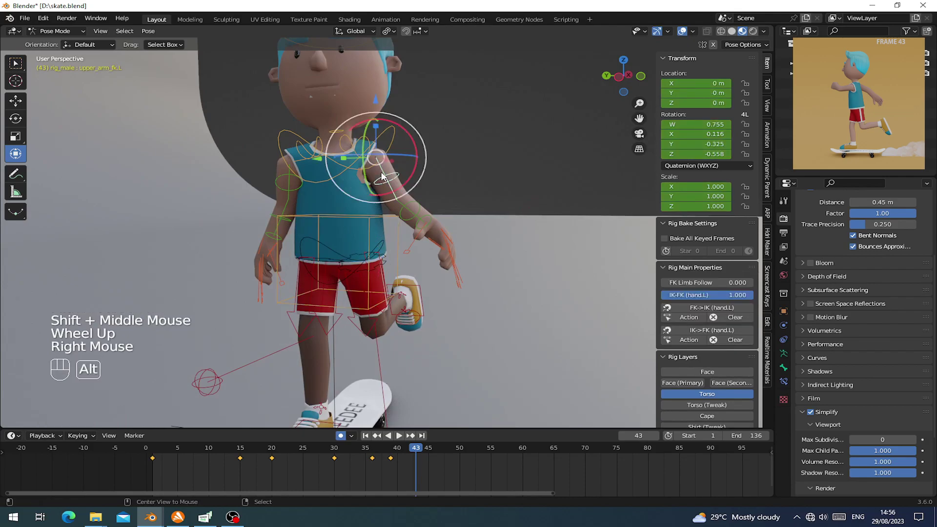
pyautogui.hotkey('alt', 'r')
pyautogui.rightClick(446, 162)
pyautogui.hotkey('alt', 'r')
pyautogui.moveTo(303, 195); pyautogui.dragTo(295, 194, button='middle')
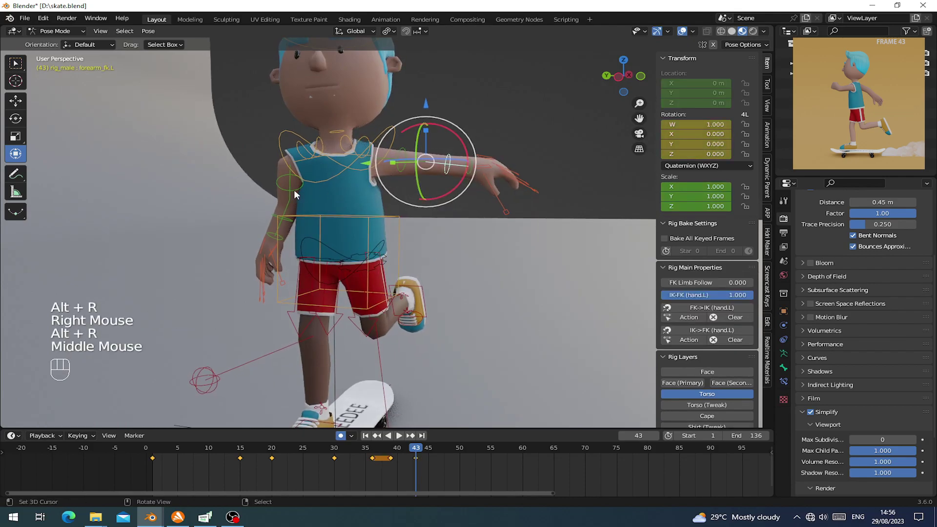
pyautogui.rightClick(348, 138)
pyautogui.hotkey('alt', 'r')
# Step: Clear the rotations of the right hand, forearm, shoulder and upper arm controls at frame 43
pyautogui.rightClick(281, 234)
pyautogui.hotkey('alt', 'r')
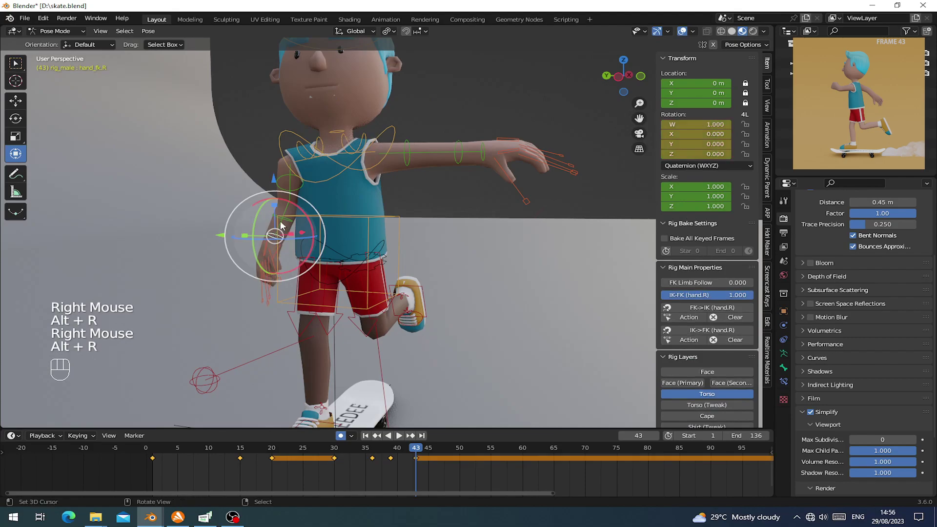
pyautogui.rightClick(285, 215)
pyautogui.hotkey('alt', 'r')
pyautogui.rightClick(298, 148)
pyautogui.rightClick(299, 149)
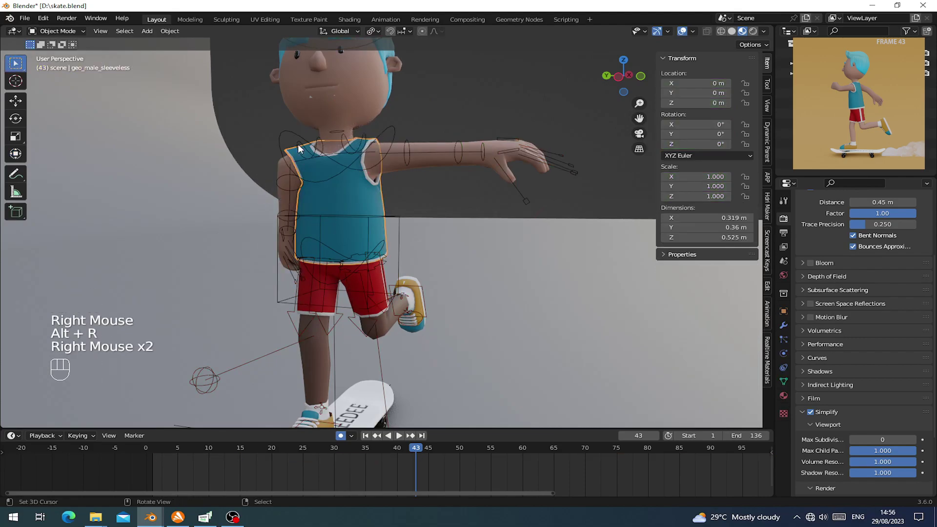
pyautogui.rightClick(295, 137)
pyautogui.rightClick(296, 137)
pyautogui.hotkey('alt', 'r')
pyautogui.moveTo(303, 157); pyautogui.dragTo(288, 175, button='middle')
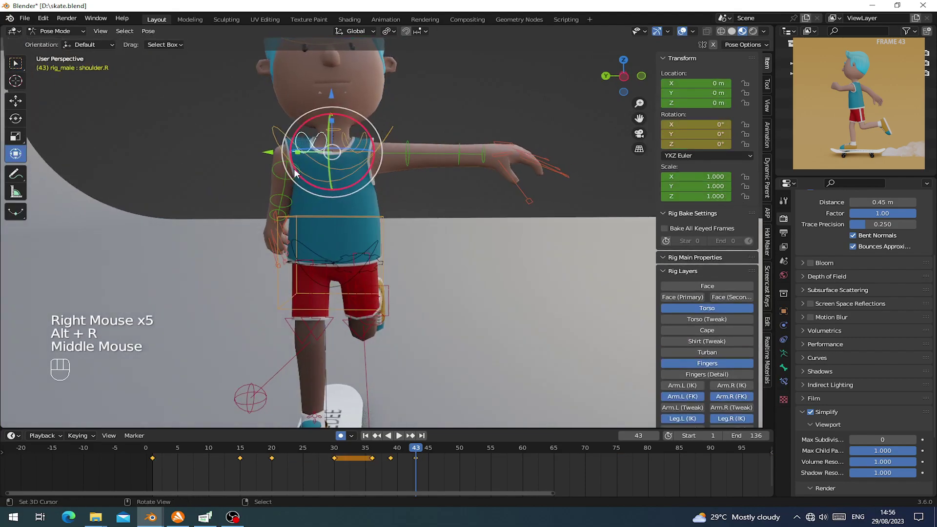
pyautogui.rightClick(285, 179)
pyautogui.hotkey('alt', 'r')
# Step: Twist the character's upper body slightly at frame 43
pyautogui.keyDown('shift'); pyautogui.moveTo(311, 207); pyautogui.dragTo(375, 167, button='middle'); pyautogui.keyUp('shift')
pyautogui.rightClick(371, 167)
pyautogui.rightClick(373, 169)
pyautogui.rightClick(373, 168)
pyautogui.moveTo(374, 167); pyautogui.dragTo(412, 163)
pyautogui.moveTo(411, 163); pyautogui.dragTo(373, 205, button='middle')
pyautogui.moveTo(373, 205); pyautogui.dragTo(375, 276, button='middle')
# Step: Set the transform orientation to Local and swing the left arm forward at frame 43
pyautogui.rightClick(390, 273)
pyautogui.moveTo(376, 275); pyautogui.dragTo(435, 254, button='middle')
pyautogui.click(358, 32)
pyautogui.click(351, 72)
pyautogui.moveTo(381, 199); pyautogui.dragTo(336, 205, button='middle')
pyautogui.moveTo(348, 242); pyautogui.dragTo(323, 256)
# Step: Rotate the remaining left arm controls at frame 43 so the forearm and hand reach forward
pyautogui.rightClick(361, 244)
pyautogui.moveTo(361, 244); pyautogui.dragTo(359, 250, button='middle')
pyautogui.moveTo(360, 250); pyautogui.dragTo(320, 219)
pyautogui.moveTo(319, 220); pyautogui.dragTo(376, 234, button='middle')
pyautogui.scroll(1, 332, 264)
pyautogui.rightClick(332, 267)
pyautogui.moveTo(412, 234); pyautogui.dragTo(395, 204)
# Step: Select the left finger controls at frame 43, then scale and rotate them to curl the fingers
pyautogui.moveTo(395, 204); pyautogui.dragTo(163, 286, button='middle')
pyautogui.rightClick(168, 295)
pyautogui.press('b')
pyautogui.moveTo(121, 238); pyautogui.dragTo(164, 283)
pyautogui.press('s')
pyautogui.click(156, 277)
pyautogui.moveTo(156, 277); pyautogui.dragTo(319, 393, button='middle')
pyautogui.moveTo(319, 394); pyautogui.dragTo(327, 412)
# Step: Rotate and scale the left thumb control at frame 43 to fold the thumb in toward the curled fingers
pyautogui.moveTo(327, 412); pyautogui.dragTo(265, 256, button='middle')
pyautogui.rightClick(242, 221)
pyautogui.press('r')
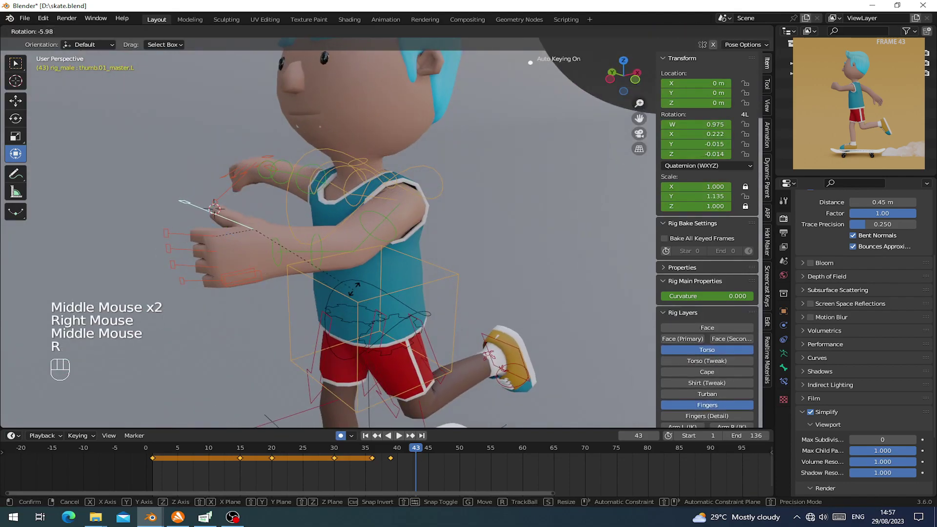
pyautogui.click(358, 310)
pyautogui.press('s')
pyautogui.click(340, 291)
pyautogui.moveTo(341, 291); pyautogui.dragTo(372, 226, button='middle')
pyautogui.press('s')
pyautogui.click(432, 269)
# Step: Rotate the left hand control at frame 43 to turn the wrist of the forward-reaching arm
pyautogui.rightClick(312, 233)
pyautogui.rightClick(281, 239)
pyautogui.moveTo(371, 221); pyautogui.dragTo(375, 225)
pyautogui.moveTo(378, 232); pyautogui.dragTo(287, 225, button='middle')
pyautogui.keyDown('shift'); pyautogui.moveTo(288, 225); pyautogui.dragTo(361, 219, button='middle'); pyautogui.keyUp('shift')
pyautogui.moveTo(361, 220); pyautogui.dragTo(407, 238, button='middle')
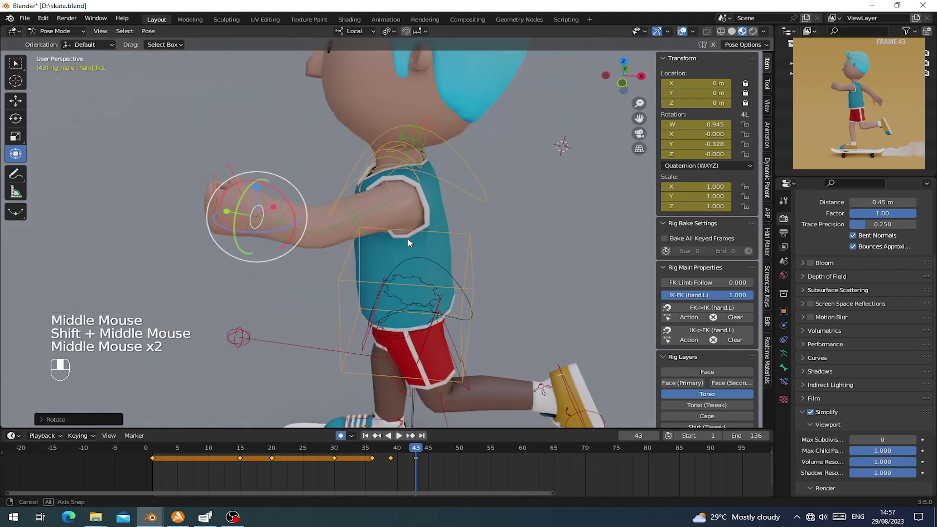
# Step: Rotate the left forearm control at frame 43 to adjust the bend of the elbow
pyautogui.rightClick(300, 225)
pyautogui.moveTo(300, 225); pyautogui.dragTo(328, 157, button='middle')
pyautogui.moveTo(326, 219); pyautogui.dragTo(439, 275, button='middle')
pyautogui.moveTo(408, 318); pyautogui.dragTo(401, 321)
pyautogui.moveTo(401, 321); pyautogui.dragTo(351, 309, button='middle')
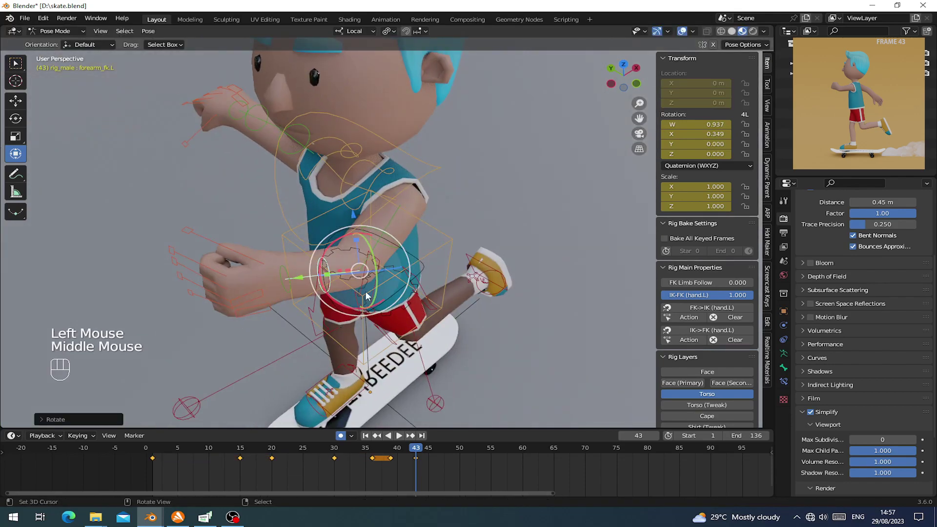
# Step: Rotate the left upper arm and shoulder controls at frame 43 to bring the arm across the front of the torso
pyautogui.rightClick(392, 225)
pyautogui.moveTo(392, 226); pyautogui.dragTo(442, 199, button='middle')
pyautogui.moveTo(415, 165); pyautogui.dragTo(404, 163)
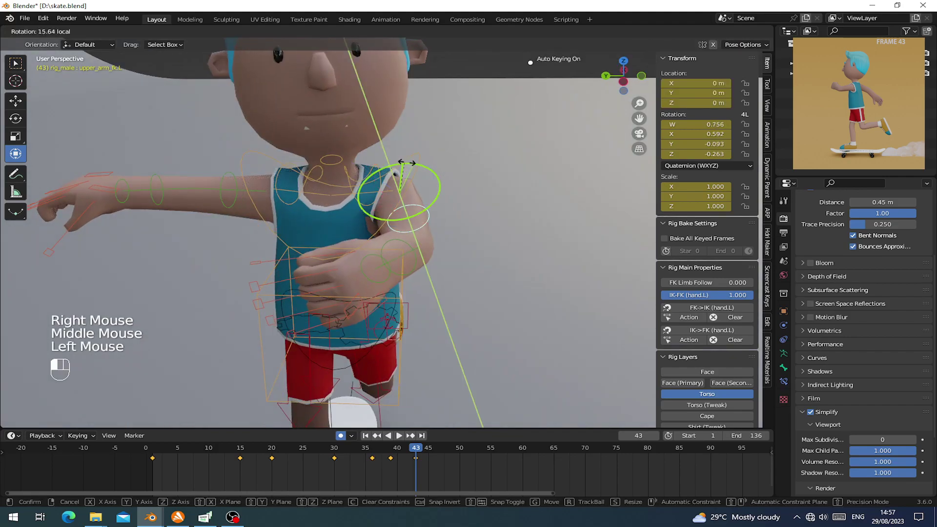
pyautogui.moveTo(403, 164); pyautogui.dragTo(373, 255, button='middle')
pyautogui.rightClick(381, 201)
pyautogui.press('r')
pyautogui.click(434, 244)
pyautogui.moveTo(360, 220); pyautogui.dragTo(349, 219)
pyautogui.moveTo(348, 219); pyautogui.dragTo(334, 194, button='middle')
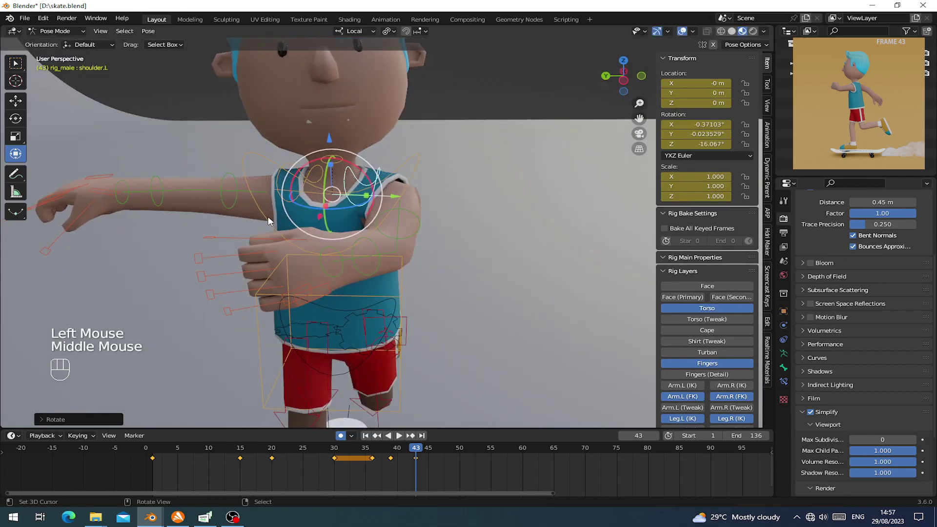
# Step: Rotate the right shoulder control at frame 43 to carry the right arm backward
pyautogui.rightClick(266, 212)
pyautogui.moveTo(266, 211); pyautogui.dragTo(298, 184, button='middle')
pyautogui.moveTo(294, 168); pyautogui.dragTo(235, 165)
pyautogui.moveTo(235, 165); pyautogui.dragTo(357, 197, button='middle')
pyautogui.moveTo(389, 221); pyautogui.dragTo(336, 235)
# Step: Rotate the right forearm control at frame 43 to bend the elbow of the trailing arm
pyautogui.rightClick(258, 217)
pyautogui.click(257, 243)
pyautogui.click(257, 243)
pyautogui.moveTo(257, 243); pyautogui.dragTo(312, 261)
pyautogui.moveTo(312, 261); pyautogui.dragTo(342, 273, button='middle')
pyautogui.moveTo(342, 273); pyautogui.dragTo(458, 258, button='middle')
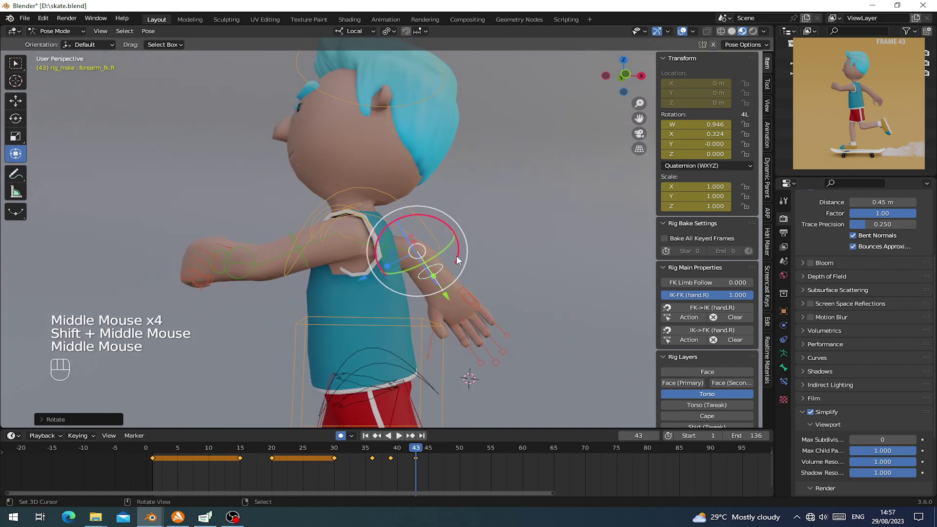
pyautogui.moveTo(457, 258); pyautogui.dragTo(457, 251)
pyautogui.moveTo(457, 251); pyautogui.dragTo(439, 253, button='middle')
pyautogui.moveTo(439, 254); pyautogui.dragTo(420, 239, button='middle')
# Step: Rotate the remaining right arm controls at frame 43 so the arm trails behind the torso
pyautogui.rightClick(435, 244)
pyautogui.scroll(1, 435, 244)
pyautogui.moveTo(422, 237); pyautogui.dragTo(445, 243)
pyautogui.rightClick(467, 298)
pyautogui.moveTo(420, 330); pyautogui.dragTo(410, 334)
pyautogui.moveTo(410, 334); pyautogui.dragTo(429, 308, button='middle')
# Step: Rotate the chest control at frame 43 to adjust the lean of the upper body
pyautogui.scroll(-2, 410, 335)
pyautogui.moveTo(429, 307); pyautogui.dragTo(430, 273, button='middle')
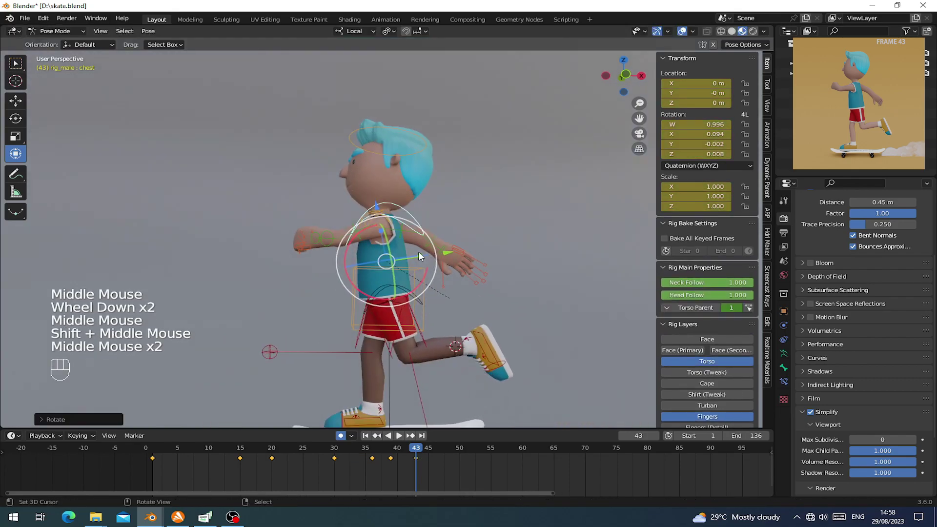
pyautogui.rightClick(429, 246)
pyautogui.moveTo(429, 246); pyautogui.dragTo(429, 211)
# Step: Set the transform orientation to Global and rotate the left upper arm at frame 43
pyautogui.rightClick(365, 238)
pyautogui.moveTo(367, 239); pyautogui.dragTo(376, 244, button='middle')
pyautogui.moveTo(322, 136); pyautogui.dragTo(394, 167, button='middle')
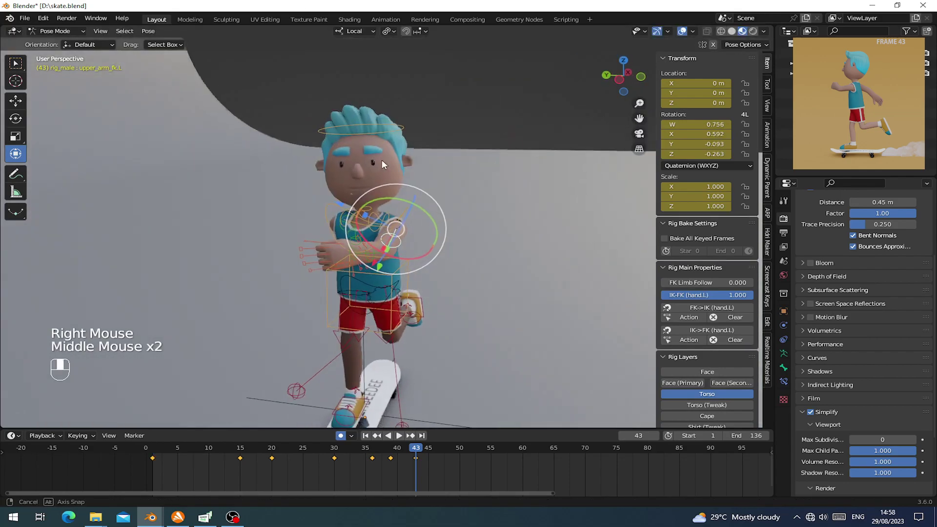
pyautogui.click(338, 34)
pyautogui.click(336, 64)
pyautogui.moveTo(361, 224); pyautogui.dragTo(346, 214, button='middle')
pyautogui.scroll(2, 355, 220)
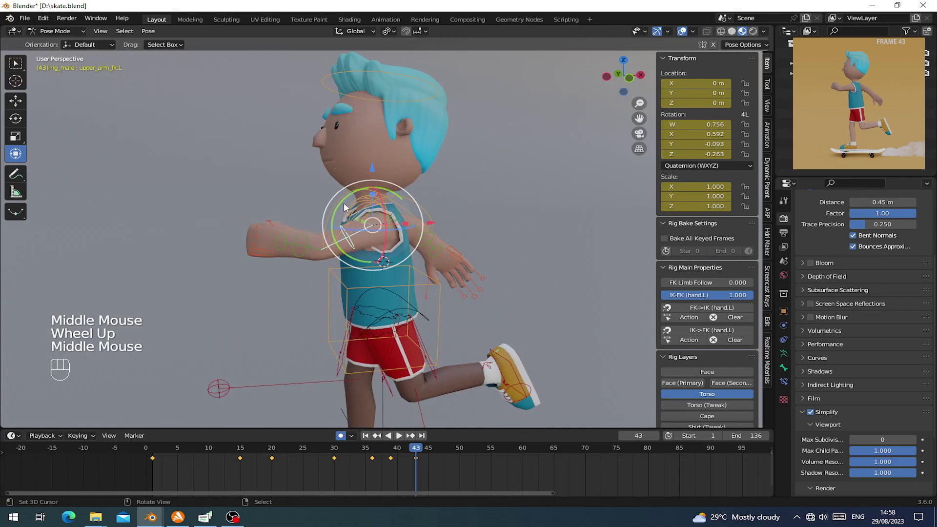
pyautogui.moveTo(344, 203); pyautogui.dragTo(327, 198)
# Step: Select all rig controls and keyframe the adjusted pose at frame 43
pyautogui.moveTo(313, 255); pyautogui.dragTo(344, 274, button='middle')
pyautogui.moveTo(351, 274); pyautogui.dragTo(546, 241, button='middle')
pyautogui.scroll(-2, 522, 263)
pyautogui.moveTo(507, 273); pyautogui.dragTo(496, 286, button='middle')
pyautogui.press('a')
pyautogui.press('i')
# Step: Rotate the neck control slightly at frame 43 to adjust the tilt of the head
pyautogui.moveTo(321, 219); pyautogui.dragTo(385, 200, button='middle')
pyautogui.rightClick(384, 182)
pyautogui.scroll(2, 384, 181)
pyautogui.rightClick(378, 187)
pyautogui.rightClick(378, 188)
pyautogui.moveTo(381, 154); pyautogui.dragTo(387, 156)
# Step: Select all rig controls again and insert keyframes for the whole pose at frame 43, including in the timeline
pyautogui.scroll(-2, 393, 218)
pyautogui.moveTo(394, 218); pyautogui.dragTo(391, 253, button='middle')
pyautogui.press('a')
pyautogui.press('i')
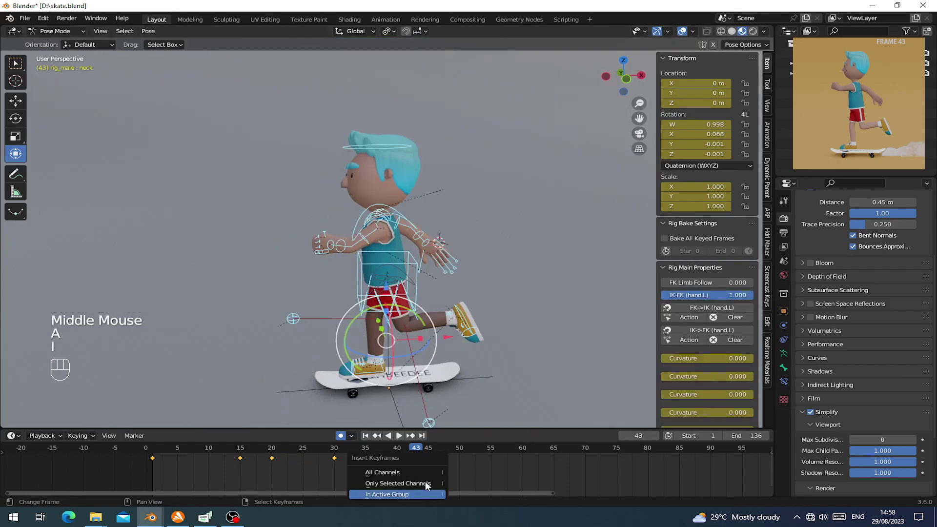
pyautogui.press('i')
pyautogui.moveTo(415, 449)
pyautogui.mouseDown()
pyautogui.moveTo(408, 458)
pyautogui.moveTo(416, 458)
pyautogui.mouseUp()
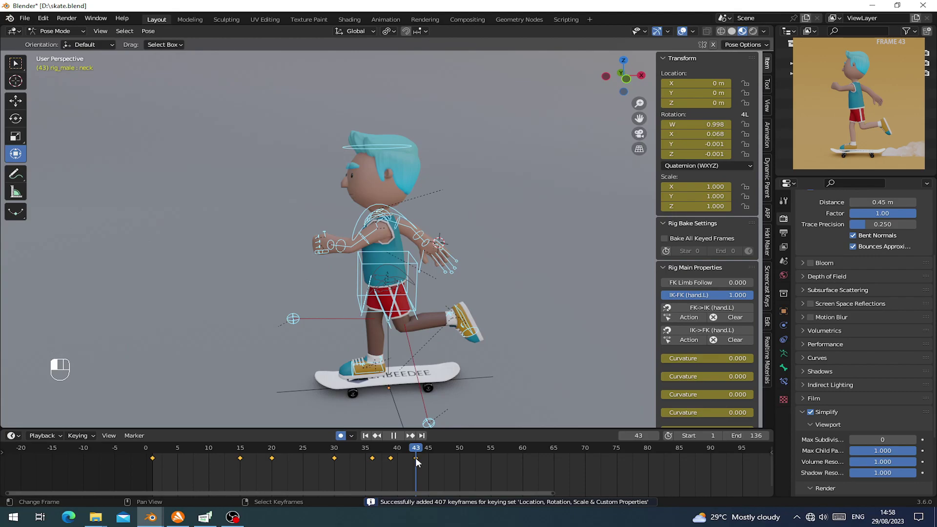
# Step: Rotate the left upper arm about 22.5° in Global orientation at frame 43 to raise the forward arm
pyautogui.scroll(3, 309, 298)
pyautogui.moveTo(310, 298); pyautogui.dragTo(367, 239, button='middle')
pyautogui.rightClick(367, 239)
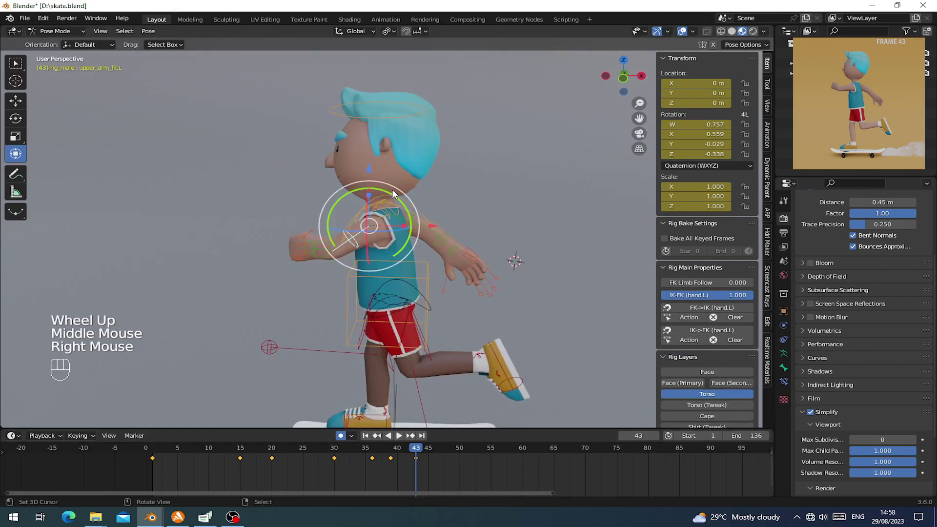
pyautogui.moveTo(388, 191); pyautogui.dragTo(399, 197)
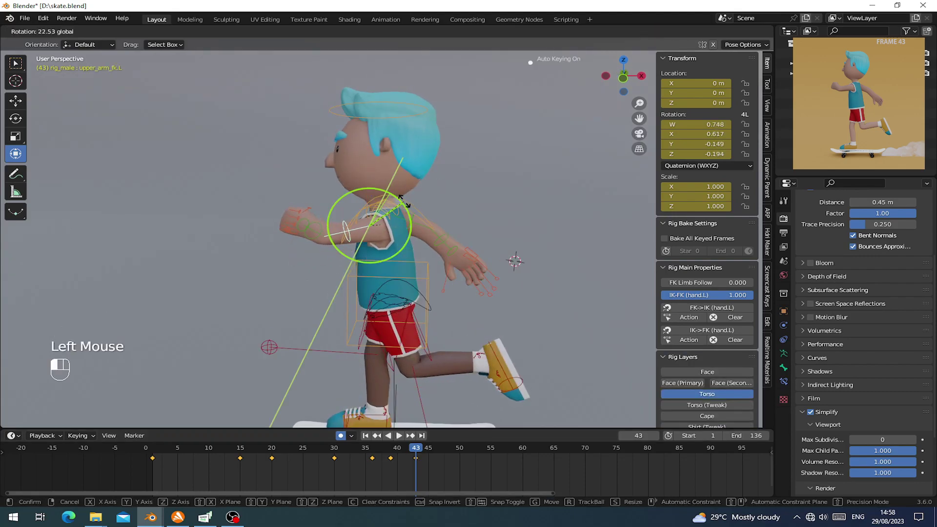
pyautogui.moveTo(407, 215); pyautogui.dragTo(410, 242)
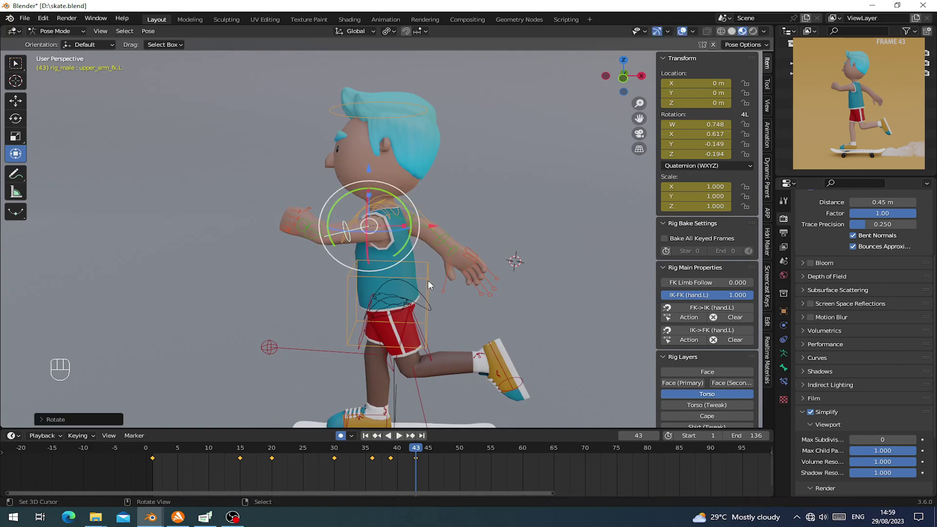
# Step: Refine the rotation of the torso and trailing arm controls at frame 43 to match the reference
pyautogui.moveTo(426, 278); pyautogui.dragTo(422, 312, button='middle')
pyautogui.rightClick(426, 308)
pyautogui.middleClick(425, 308)
pyautogui.rightClick(417, 302)
pyautogui.moveTo(407, 272); pyautogui.dragTo(415, 224)
pyautogui.rightClick(416, 209)
pyautogui.moveTo(416, 208); pyautogui.dragTo(405, 228, button='middle')
pyautogui.moveTo(418, 269); pyautogui.dragTo(409, 270)
pyautogui.moveTo(409, 269); pyautogui.dragTo(339, 224, button='middle')
# Step: Rotate the left shoulder control slightly and compare the pose with the reference at frame 43
pyautogui.rightClick(388, 210)
pyautogui.moveTo(367, 196); pyautogui.dragTo(369, 192)
pyautogui.moveTo(234, 257); pyautogui.dragTo(390, 297, button='middle')
pyautogui.moveTo(417, 471)
pyautogui.mouseDown()
pyautogui.moveTo(393, 463)
pyautogui.moveTo(415, 460)
pyautogui.mouseUp()
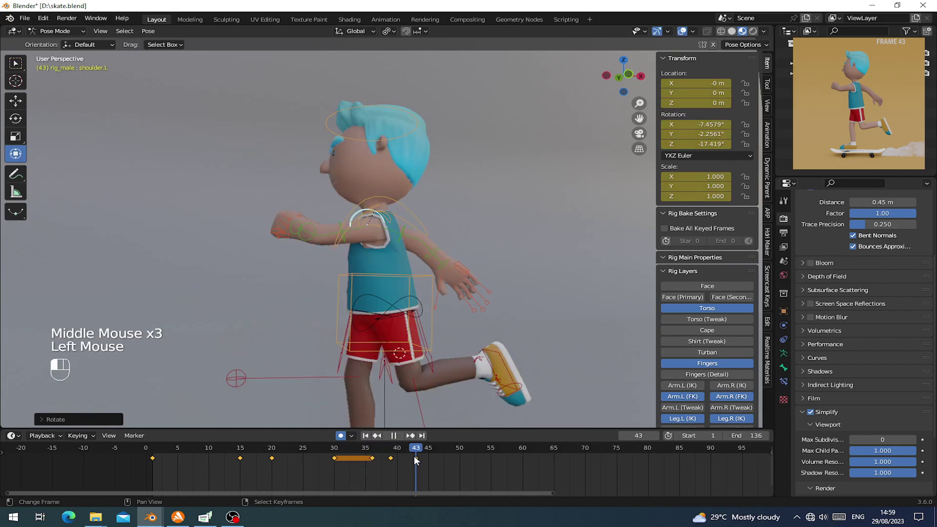
# Step: Advance the animation from frame 43 to frame 45
pyautogui.moveTo(390, 303); pyautogui.dragTo(409, 385, button='middle')
pyautogui.scroll(-3, 409, 385)
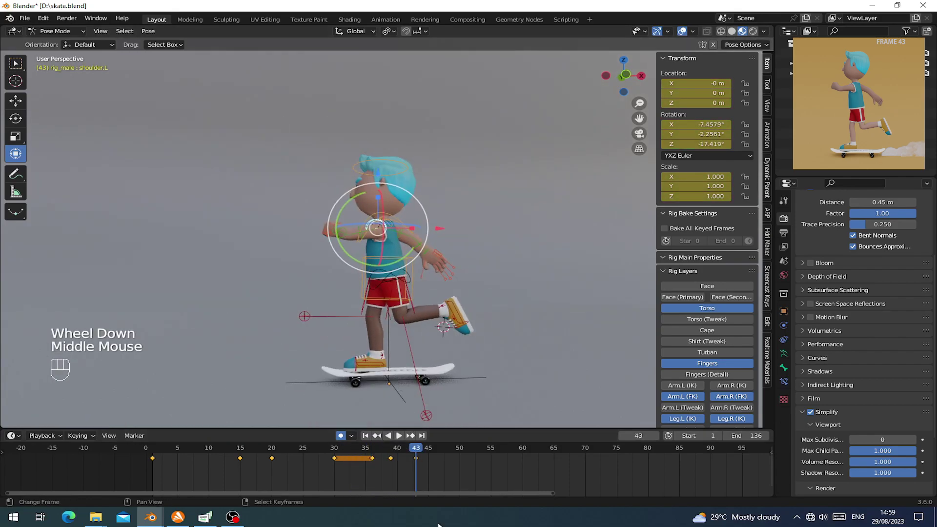
pyautogui.moveTo(424, 464); pyautogui.dragTo(433, 462)
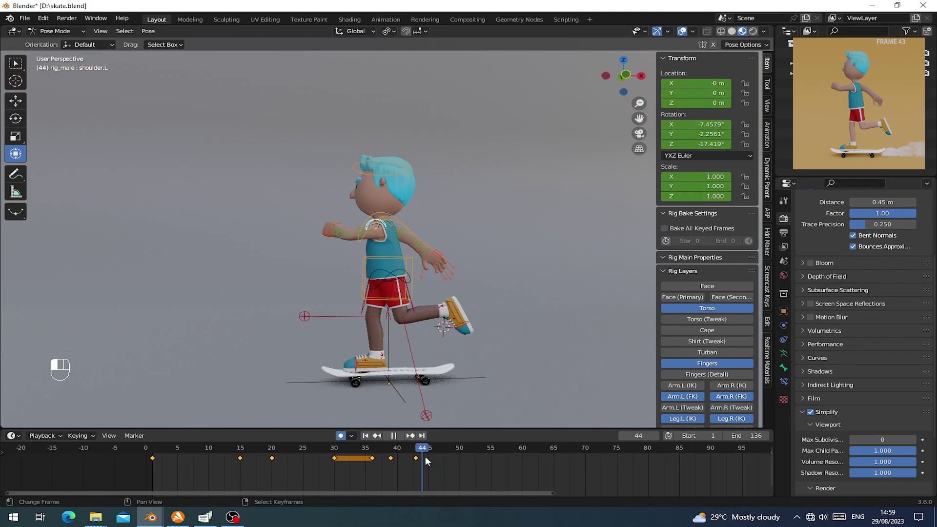
pyautogui.moveTo(423, 461)
pyautogui.mouseDown()
pyautogui.moveTo(458, 453)
pyautogui.moveTo(410, 448)
pyautogui.moveTo(424, 449)
pyautogui.mouseUp()
pyautogui.scroll(1, 441, 364)
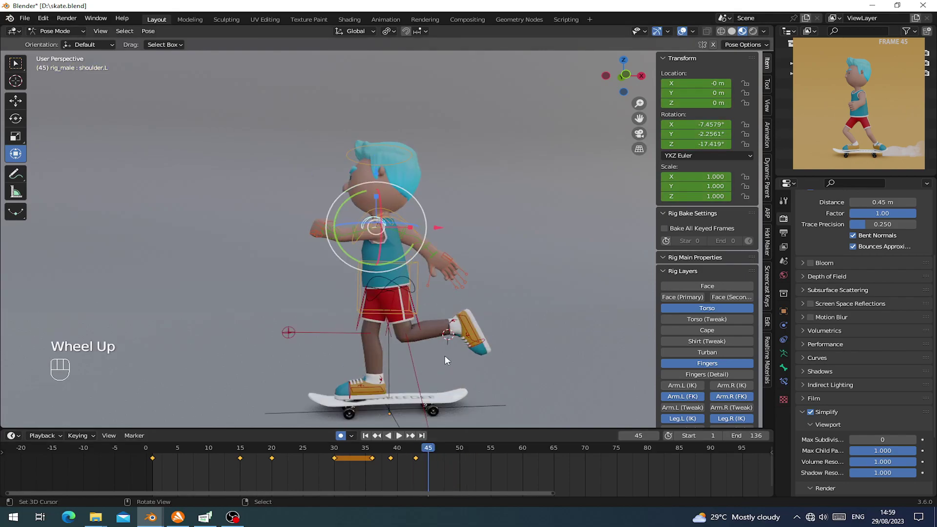
# Step: Move the left foot IK control from its raised position behind the body down toward the rear of the skateboard deck
pyautogui.rightClick(471, 330)
pyautogui.moveTo(471, 331); pyautogui.dragTo(439, 334, button='middle')
pyautogui.moveTo(438, 318); pyautogui.dragTo(470, 312)
pyautogui.moveTo(481, 316); pyautogui.dragTo(423, 333, button='middle')
pyautogui.moveTo(427, 337); pyautogui.dragTo(423, 352)
pyautogui.moveTo(429, 339); pyautogui.dragTo(479, 314, button='middle')
pyautogui.moveTo(437, 294); pyautogui.dragTo(463, 289)
pyautogui.keyDown('shift'); pyautogui.moveTo(462, 294); pyautogui.dragTo(454, 274, button='middle'); pyautogui.keyUp('shift')
pyautogui.moveTo(443, 247); pyautogui.dragTo(444, 299)
# Step: Line up the left foot control with the rear of the deck at frame 45
pyautogui.scroll(1, 437, 312)
pyautogui.moveTo(425, 326); pyautogui.dragTo(364, 337, button='middle')
pyautogui.keyDown('shift'); pyautogui.moveTo(365, 337); pyautogui.dragTo(328, 286, button='middle'); pyautogui.keyUp('shift')
pyautogui.scroll(1, 389, 305)
pyautogui.moveTo(372, 301); pyautogui.dragTo(446, 279, button='middle')
pyautogui.press('g')
pyautogui.click(440, 338)
pyautogui.moveTo(440, 338); pyautogui.dragTo(365, 348, button='middle')
# Step: Fine-tune the left foot's height, position and rotation so its shoe sits on the skateboard deck
pyautogui.moveTo(315, 297)
pyautogui.mouseDown()
pyautogui.moveTo(338, 281)
pyautogui.moveTo(320, 282)
pyautogui.mouseUp()
pyautogui.moveTo(323, 282); pyautogui.dragTo(422, 289, button='middle')
pyautogui.press('g')
pyautogui.click(415, 276)
pyautogui.moveTo(423, 320); pyautogui.dragTo(433, 318)
pyautogui.moveTo(433, 318); pyautogui.dragTo(439, 279, button='middle')
pyautogui.press('r')
pyautogui.press('g')
pyautogui.moveTo(439, 279); pyautogui.dragTo(425, 250)
# Step: Lower the torso control so the character bends its knees above the skateboard
pyautogui.moveTo(425, 251); pyautogui.dragTo(379, 146, button='middle')
pyautogui.scroll(-2, 463, 283)
pyautogui.rightClick(337, 124)
pyautogui.moveTo(335, 112); pyautogui.dragTo(334, 138)
# Step: Move the left knee pole target in toward the body
pyautogui.rightClick(512, 208)
pyautogui.moveTo(512, 209); pyautogui.dragTo(491, 264, button='middle')
pyautogui.press('g')
pyautogui.rightClick(402, 282)
# Step: Lower the torso control slightly further at frame 45
pyautogui.moveTo(402, 281); pyautogui.dragTo(368, 193, button='middle')
pyautogui.rightClick(359, 191)
pyautogui.moveTo(370, 193); pyautogui.dragTo(368, 201)
pyautogui.moveTo(385, 234); pyautogui.dragTo(360, 242, button='middle')
# Step: Nudge the left foot IK control forward along the deck and adjust its height
pyautogui.rightClick(432, 309)
pyautogui.moveTo(481, 302); pyautogui.dragTo(464, 294, button='middle')
pyautogui.moveTo(465, 293); pyautogui.dragTo(451, 293)
pyautogui.moveTo(451, 293); pyautogui.dragTo(479, 270, button='middle')
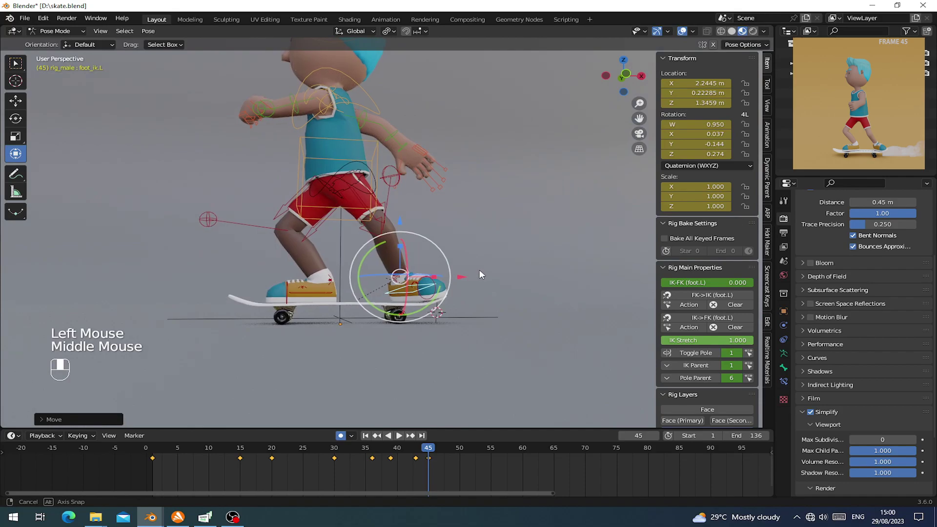
pyautogui.moveTo(401, 231); pyautogui.dragTo(402, 232)
# Step: Move the left knee pole target down beside the left ankle to correct the knee direction
pyautogui.moveTo(403, 231); pyautogui.dragTo(412, 227, button='middle')
pyautogui.rightClick(413, 226)
pyautogui.press('g')
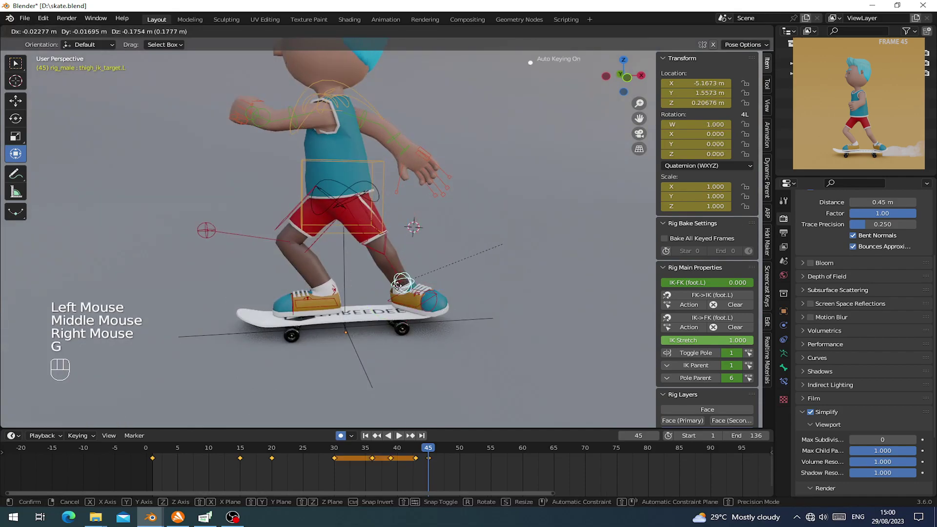
pyautogui.click(397, 289)
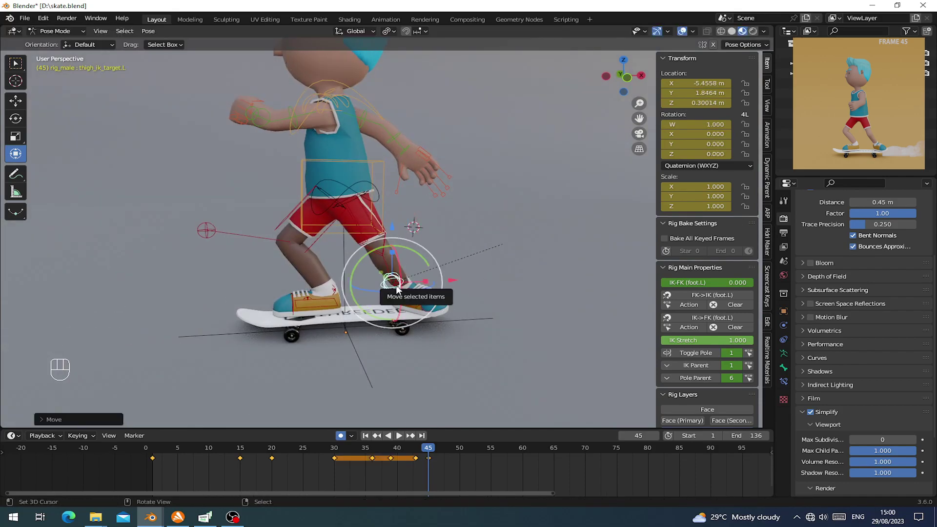
# Step: Reposition the torso control above the skateboard at frame 45
pyautogui.keyDown('shift'); pyautogui.moveTo(311, 121); pyautogui.dragTo(322, 139, button='middle'); pyautogui.keyUp('shift')
pyautogui.moveTo(322, 140); pyautogui.dragTo(315, 142, button='middle')
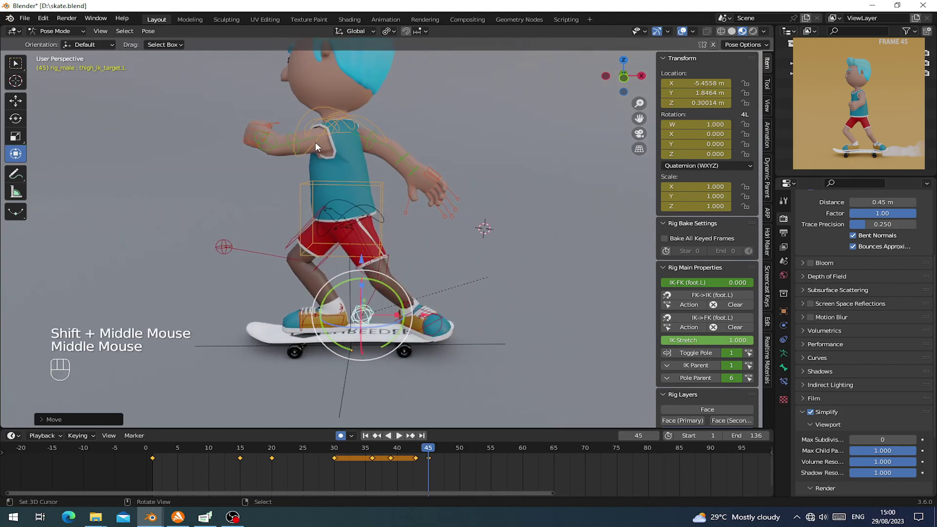
pyautogui.rightClick(336, 186)
pyautogui.moveTo(344, 229); pyautogui.dragTo(357, 267, button='middle')
pyautogui.moveTo(358, 267); pyautogui.dragTo(371, 254)
pyautogui.moveTo(418, 244); pyautogui.dragTo(376, 222, button='middle')
# Step: Refine the torso placement with small adjustments to balance the body over both feet
pyautogui.rightClick(372, 219)
pyautogui.rightClick(371, 220)
pyautogui.moveTo(367, 217); pyautogui.dragTo(366, 214)
pyautogui.moveTo(366, 215); pyautogui.dragTo(393, 277, button='middle')
pyautogui.rightClick(373, 211)
pyautogui.moveTo(393, 277); pyautogui.dragTo(392, 267)
pyautogui.moveTo(391, 268); pyautogui.dragTo(391, 255, button='middle')
pyautogui.rightClick(390, 254)
pyautogui.moveTo(390, 254); pyautogui.dragTo(396, 239)
pyautogui.moveTo(397, 239); pyautogui.dragTo(439, 209, button='middle')
# Step: Rotate the right upper arm FK control so the arm hangs down beside the body
pyautogui.rightClick(440, 162)
pyautogui.press('r')
pyautogui.click(533, 236)
pyautogui.scroll(1, 533, 236)
pyautogui.press('r')
pyautogui.click(444, 236)
pyautogui.moveTo(532, 237); pyautogui.dragTo(420, 230, button='middle')
pyautogui.press('r')
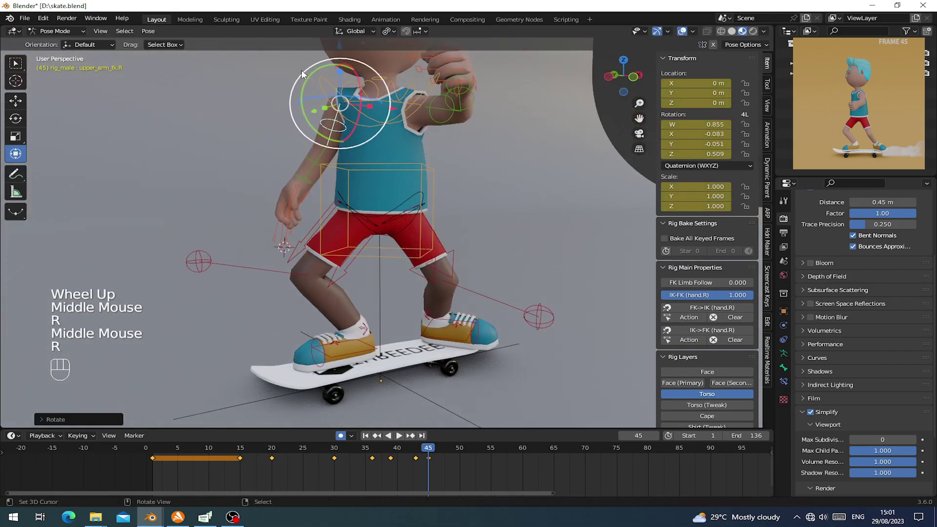
# Step: Rotate the right shoulder control to fit the lowered right arm
pyautogui.rightClick(364, 91)
pyautogui.press('r')
pyautogui.moveTo(363, 91); pyautogui.dragTo(472, 109, button='middle')
pyautogui.press('r')
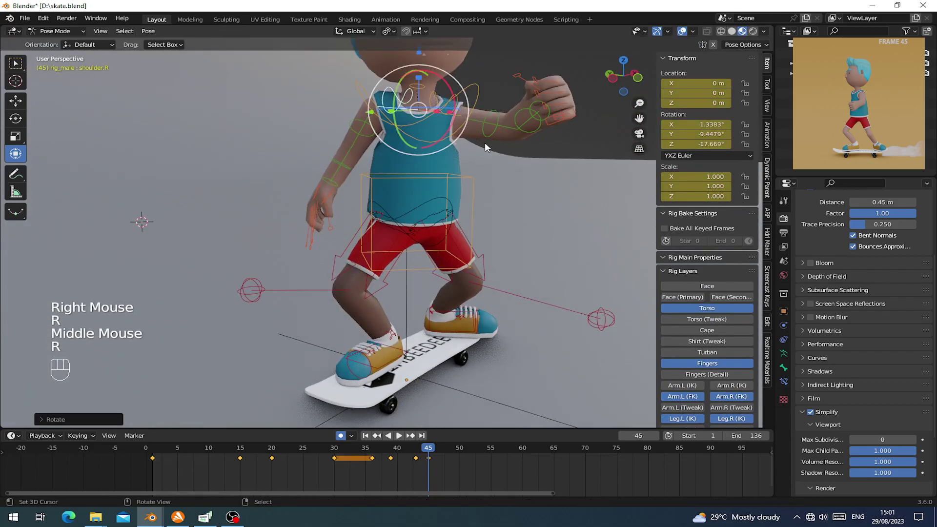
pyautogui.press('r')
pyautogui.moveTo(488, 142); pyautogui.dragTo(459, 142, button='middle')
pyautogui.scroll(-2, 458, 141)
pyautogui.moveTo(459, 142); pyautogui.dragTo(449, 237, button='middle')
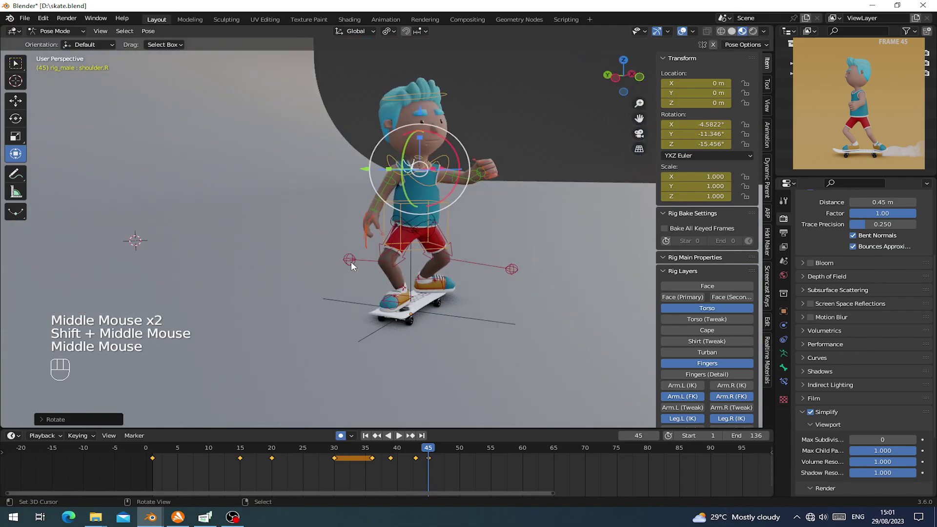
# Step: Move the right knee pole target closer to the right leg and compare the pose with neighbouring frames
pyautogui.rightClick(353, 265)
pyautogui.press('g')
pyautogui.click(387, 283)
pyautogui.moveTo(421, 464); pyautogui.dragTo(431, 455)
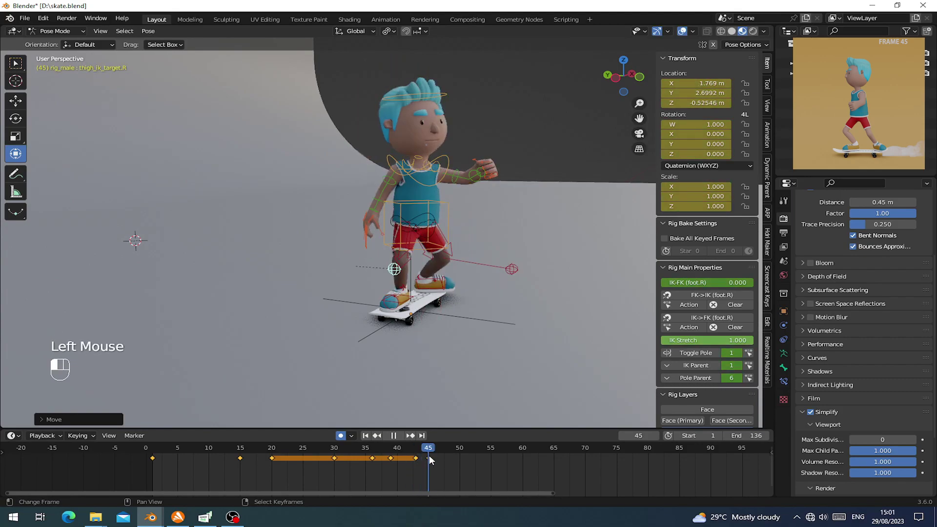
# Step: Refine the right leg at frame 45, placing the right knee pole target just outside the right knee
pyautogui.moveTo(391, 323); pyautogui.dragTo(376, 346, button='middle')
pyautogui.scroll(1, 395, 352)
pyautogui.scroll(2, 443, 333)
pyautogui.moveTo(432, 362)
pyautogui.keyDown('shift'); pyautogui.mouseDown(button='middle')
pyautogui.moveTo(442, 334)
pyautogui.moveTo(429, 346)
pyautogui.mouseUp(button='middle'); pyautogui.keyUp('shift')
pyautogui.rightClick(444, 334)
pyautogui.moveTo(417, 342); pyautogui.dragTo(425, 331)
pyautogui.rightClick(429, 264)
pyautogui.moveTo(430, 263); pyautogui.dragTo(420, 274, button='middle')
pyautogui.press('g')
pyautogui.click(357, 299)
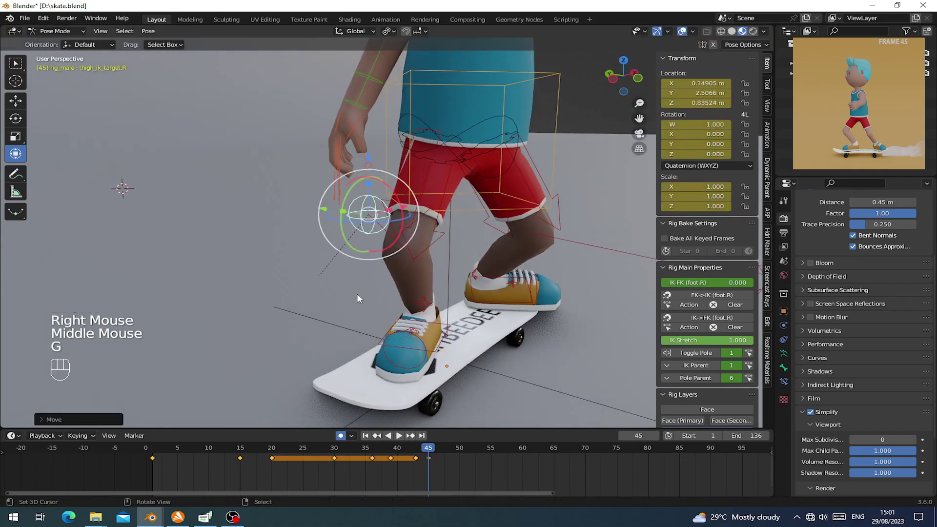
# Step: Examine the leg and body pose at frame 45 from several angles
pyautogui.moveTo(358, 298); pyautogui.dragTo(337, 302, button='middle')
pyautogui.scroll(-4, 336, 302)
pyautogui.moveTo(351, 298); pyautogui.dragTo(332, 298, button='middle')
pyautogui.press('g')
pyautogui.rightClick(341, 293)
pyautogui.moveTo(419, 281); pyautogui.dragTo(400, 279, button='middle')
pyautogui.moveTo(415, 279); pyautogui.dragTo(442, 281, button='middle')
pyautogui.moveTo(446, 230); pyautogui.dragTo(437, 244, button='middle')
pyautogui.scroll(1, 434, 249)
pyautogui.moveTo(434, 248); pyautogui.dragTo(342, 219, button='middle')
pyautogui.moveTo(341, 219); pyautogui.dragTo(270, 189, button='middle')
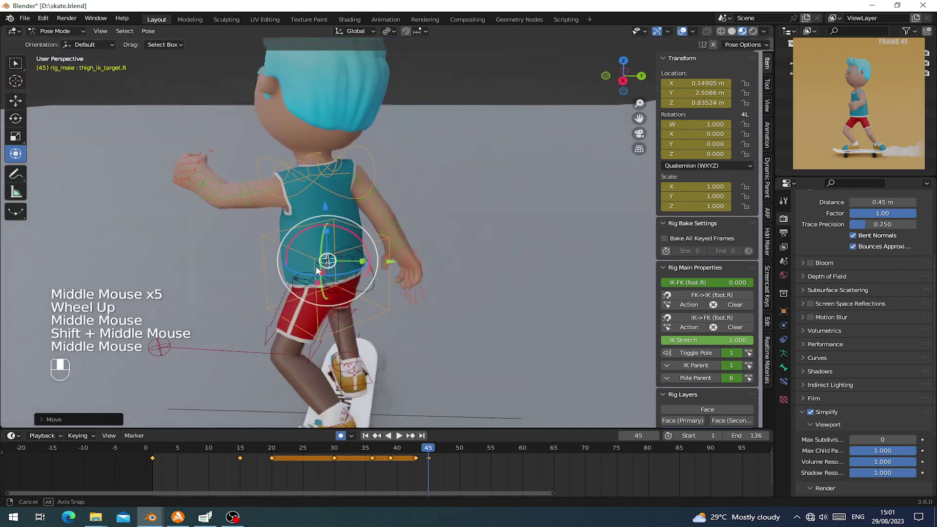
# Step: Rotate the left upper arm FK control to bring the raised left arm down at frame 45
pyautogui.rightClick(270, 189)
pyautogui.press('r')
pyautogui.rightClick(270, 189)
pyautogui.rightClick(248, 189)
pyautogui.press('r')
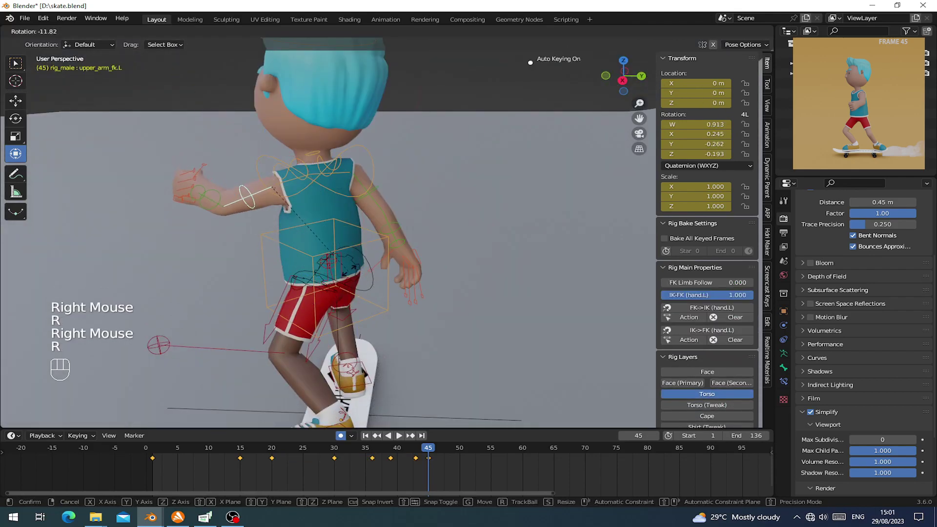
pyautogui.click(335, 260)
pyautogui.moveTo(336, 260); pyautogui.dragTo(464, 230, button='middle')
pyautogui.press('r')
pyautogui.click(527, 219)
# Step: Refine the rotation of the left arm controls so the hand comes in front of the chest
pyautogui.moveTo(527, 220); pyautogui.dragTo(613, 208, button='middle')
pyautogui.press('r')
pyautogui.click(593, 259)
pyautogui.moveTo(587, 263); pyautogui.dragTo(508, 312, button='middle')
pyautogui.moveTo(510, 303); pyautogui.dragTo(541, 274, button='middle')
pyautogui.press('r')
pyautogui.click(568, 273)
pyautogui.rightClick(441, 185)
pyautogui.moveTo(442, 186); pyautogui.dragTo(465, 217, button='middle')
pyautogui.press('r')
pyautogui.click(512, 218)
# Step: Adjust the head direction with the neck control at frame 45
pyautogui.rightClick(492, 220)
pyautogui.moveTo(489, 253); pyautogui.dragTo(477, 255)
pyautogui.moveTo(478, 254)
pyautogui.mouseDown(button='middle')
pyautogui.moveTo(453, 222)
pyautogui.moveTo(469, 215)
pyautogui.moveTo(483, 245)
pyautogui.mouseUp(button='middle')
pyautogui.rightClick(471, 230)
pyautogui.moveTo(483, 245)
pyautogui.mouseDown()
pyautogui.moveTo(464, 242)
pyautogui.moveTo(472, 259)
pyautogui.mouseUp()
pyautogui.moveTo(472, 259); pyautogui.dragTo(467, 228, button='middle')
# Step: Select all rig controls and advance the animation to frame 53
pyautogui.scroll(-1, 466, 244)
pyautogui.moveTo(466, 288); pyautogui.dragTo(467, 279, button='middle')
pyautogui.keyDown('shift'); pyautogui.moveTo(464, 293); pyautogui.dragTo(421, 279, button='middle'); pyautogui.keyUp('shift')
pyautogui.press('a')
pyautogui.moveTo(409, 322)
pyautogui.mouseDown(button='middle')
pyautogui.moveTo(397, 321)
pyautogui.moveTo(405, 321)
pyautogui.mouseUp(button='middle')
pyautogui.moveTo(421, 467)
pyautogui.mouseDown()
pyautogui.moveTo(355, 458)
pyautogui.moveTo(440, 459)
pyautogui.moveTo(419, 458)
pyautogui.moveTo(428, 459)
pyautogui.mouseUp()
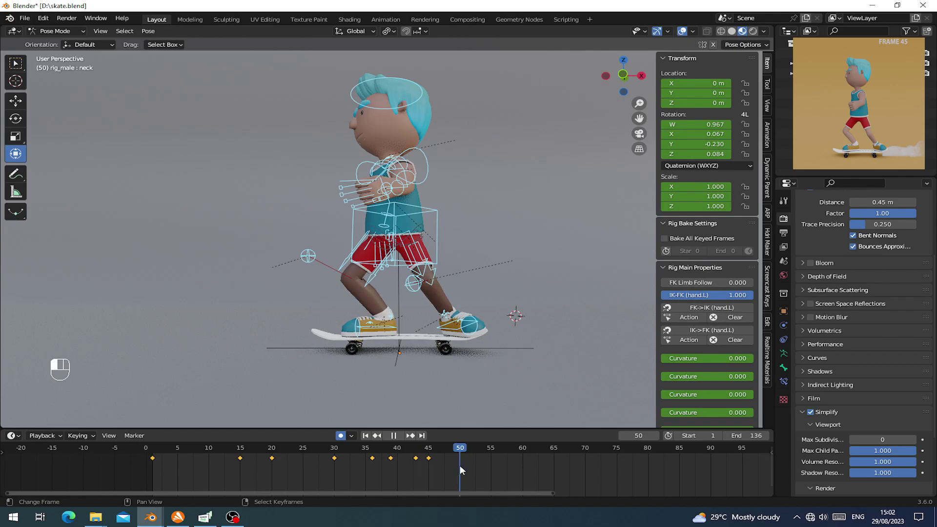
pyautogui.scroll(3, 352, 327)
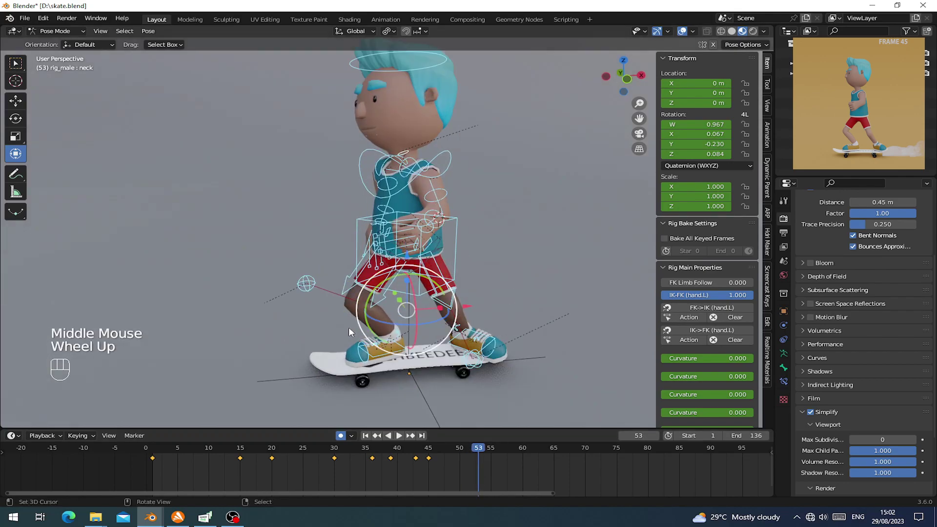
# Step: Reposition the torso control at frame 53, lowering the body into a crouch and fine-tuning its height
pyautogui.moveTo(352, 327); pyautogui.dragTo(414, 297, button='middle')
pyautogui.rightClick(449, 225)
pyautogui.moveTo(449, 226); pyautogui.dragTo(410, 269, button='middle')
pyautogui.moveTo(417, 269); pyautogui.dragTo(435, 282)
pyautogui.moveTo(434, 280); pyautogui.dragTo(417, 261, button='middle')
pyautogui.moveTo(412, 192); pyautogui.dragTo(414, 222)
pyautogui.moveTo(414, 222); pyautogui.dragTo(387, 242, button='middle')
pyautogui.moveTo(415, 225); pyautogui.dragTo(412, 207)
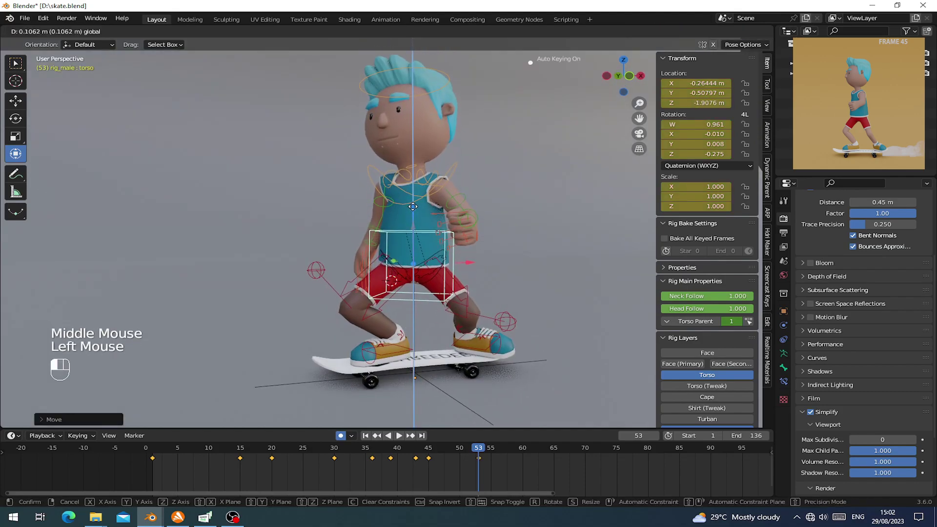
# Step: Reposition the left knee IK target at frame 53, bringing it closer to the leg
pyautogui.rightClick(503, 322)
pyautogui.press('g')
pyautogui.click(457, 328)
pyautogui.moveTo(457, 328); pyautogui.dragTo(429, 332, button='middle')
# Step: Refine the left foot control at frame 53 so the foot rests properly on the skateboard
pyautogui.moveTo(453, 331); pyautogui.dragTo(445, 365, button='middle')
pyautogui.rightClick(419, 349)
pyautogui.moveTo(459, 309); pyautogui.dragTo(483, 312)
pyautogui.moveTo(483, 312); pyautogui.dragTo(421, 311, button='middle')
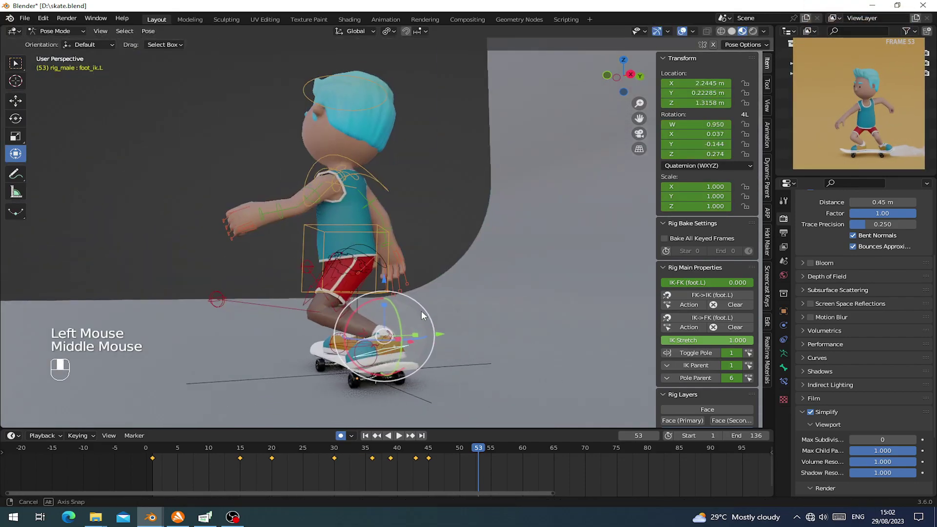
pyautogui.moveTo(388, 344); pyautogui.dragTo(415, 339, button='middle')
pyautogui.rightClick(415, 339)
pyautogui.moveTo(434, 317)
pyautogui.mouseDown()
pyautogui.moveTo(416, 305)
pyautogui.moveTo(430, 310)
pyautogui.mouseUp()
pyautogui.moveTo(425, 312); pyautogui.dragTo(429, 275, button='middle')
pyautogui.rightClick(435, 328)
pyautogui.scroll(2, 452, 307)
pyautogui.moveTo(428, 275)
pyautogui.mouseDown()
pyautogui.moveTo(435, 263)
pyautogui.moveTo(441, 268)
pyautogui.mouseUp()
pyautogui.keyDown('shift'); pyautogui.moveTo(441, 267); pyautogui.dragTo(299, 334, button='middle'); pyautogui.keyUp('shift')
# Step: Reposition the knee IK targets at frame 53, bringing the right one in front of the right foot
pyautogui.rightClick(263, 333)
pyautogui.scroll(-1, 264, 334)
pyautogui.press('g')
pyautogui.click(337, 318)
pyautogui.rightClick(289, 243)
pyautogui.moveTo(289, 245); pyautogui.dragTo(332, 288, button='middle')
pyautogui.press('g')
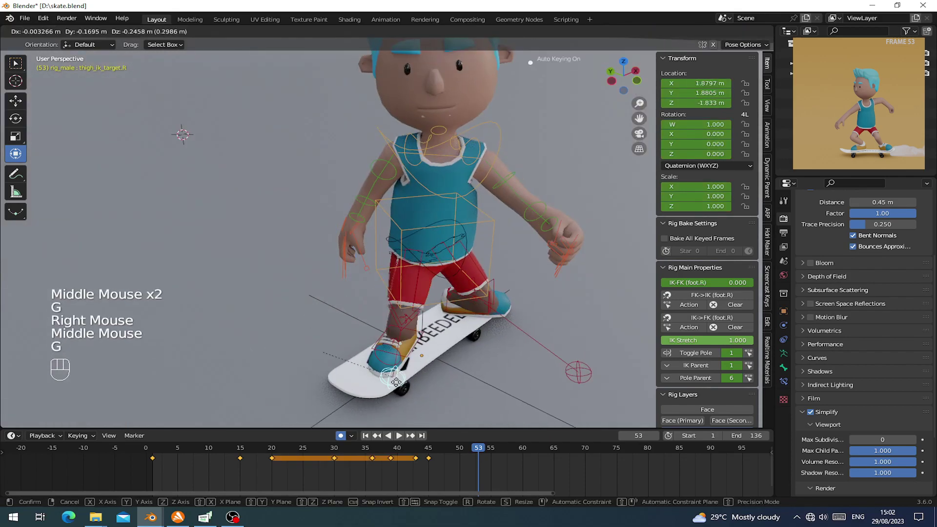
pyautogui.click(394, 375)
# Step: Turn the torso control about its vertical axis at frame 53 to match the reference pose
pyautogui.moveTo(396, 384); pyautogui.dragTo(361, 378, button='middle')
pyautogui.moveTo(460, 464)
pyautogui.mouseDown()
pyautogui.moveTo(448, 463)
pyautogui.moveTo(478, 467)
pyautogui.mouseUp()
pyautogui.moveTo(354, 267); pyautogui.dragTo(302, 263, button='middle')
pyautogui.keyDown('shift'); pyautogui.moveTo(342, 229); pyautogui.dragTo(432, 249, button='middle'); pyautogui.keyUp('shift')
pyautogui.rightClick(434, 249)
pyautogui.rightClick(418, 224)
pyautogui.moveTo(418, 226); pyautogui.dragTo(430, 244)
pyautogui.rightClick(433, 282)
pyautogui.moveTo(433, 282); pyautogui.dragTo(433, 286, button='middle')
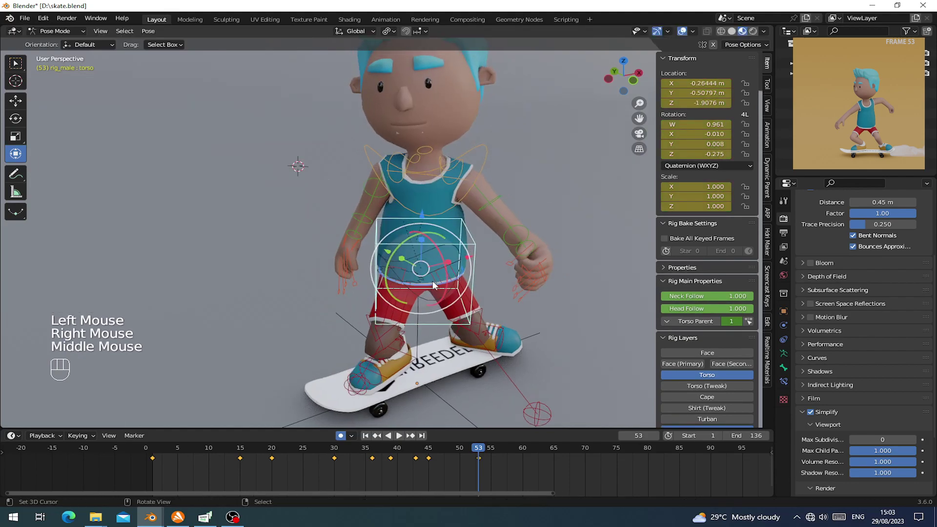
pyautogui.moveTo(430, 289); pyautogui.dragTo(352, 136)
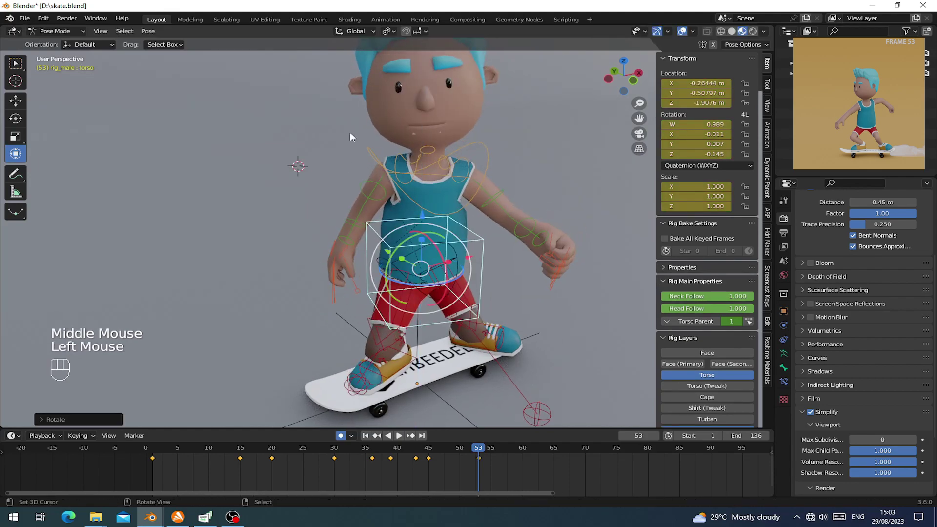
# Step: Rotate the right upper arm FK control at frame 53 so the arm swings out from the body
pyautogui.rightClick(380, 177)
pyautogui.moveTo(380, 177); pyautogui.dragTo(411, 135, button='middle')
pyautogui.press('r')
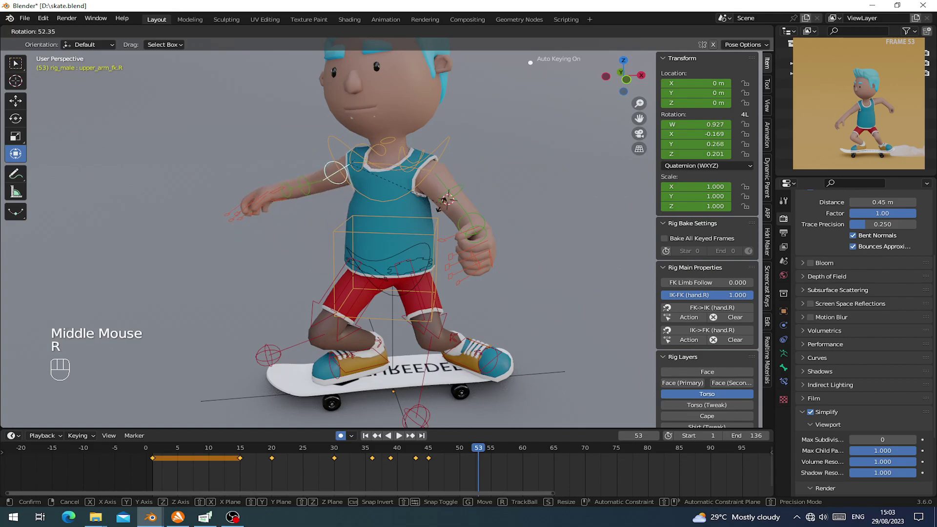
pyautogui.click(444, 199)
pyautogui.moveTo(444, 199); pyautogui.dragTo(454, 239, button='middle')
pyautogui.moveTo(478, 212); pyautogui.dragTo(471, 220)
pyautogui.moveTo(471, 220); pyautogui.dragTo(432, 215, button='middle')
# Step: Rotate the right and left shoulder controls at frame 53 to support the outstretched arms
pyautogui.rightClick(403, 183)
pyautogui.press('r')
pyautogui.click(419, 210)
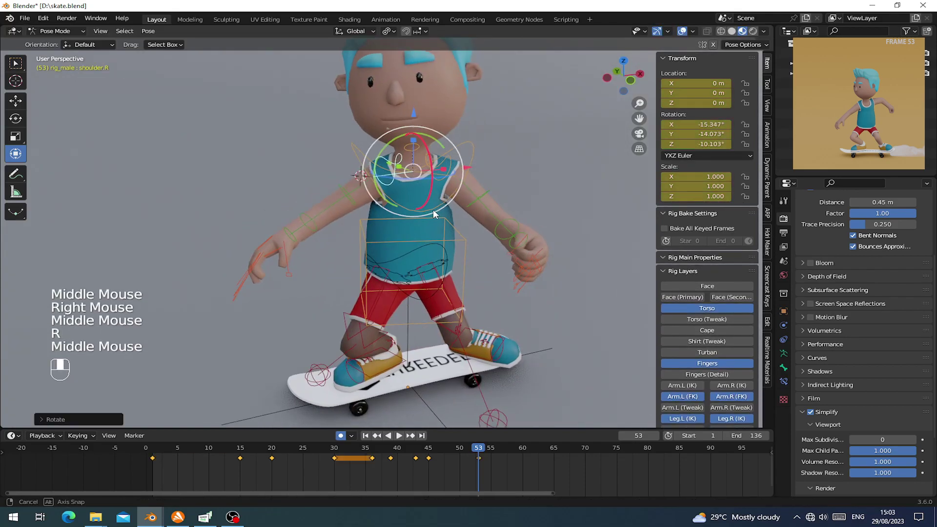
pyautogui.scroll(1, 445, 173)
pyautogui.rightClick(446, 173)
pyautogui.press('r')
pyautogui.click(515, 210)
# Step: Switch the transform orientation to Local and rotate the left upper arm FK control outward at frame 53
pyautogui.moveTo(515, 209); pyautogui.dragTo(342, 173, button='middle')
pyautogui.rightClick(415, 187)
pyautogui.click(347, 31)
pyautogui.click(346, 74)
pyautogui.moveTo(333, 126); pyautogui.dragTo(297, 128)
pyautogui.moveTo(318, 231); pyautogui.dragTo(350, 235, button='middle')
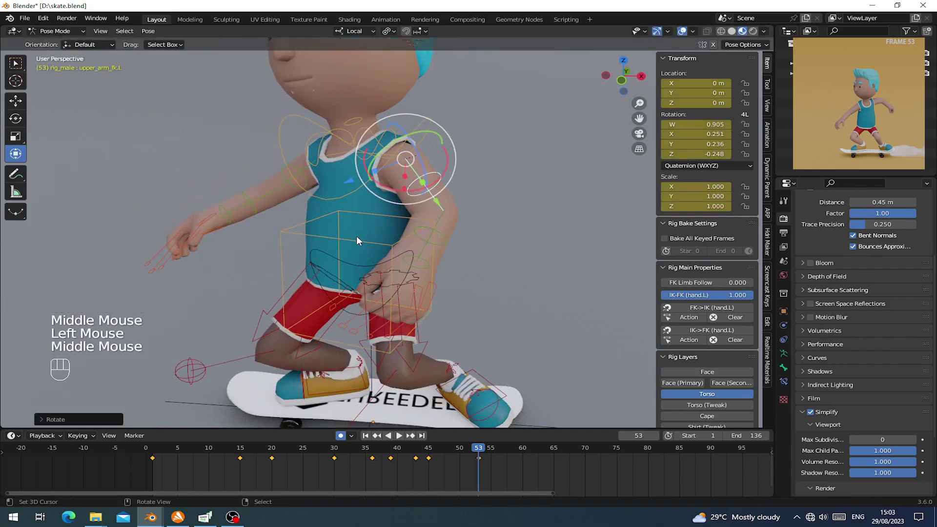
pyautogui.press('r')
pyautogui.click(416, 261)
# Step: Rotate the chest control at frame 53 and adjust the right shoulder to suit
pyautogui.moveTo(416, 260); pyautogui.dragTo(435, 255, button='middle')
pyautogui.rightClick(381, 199)
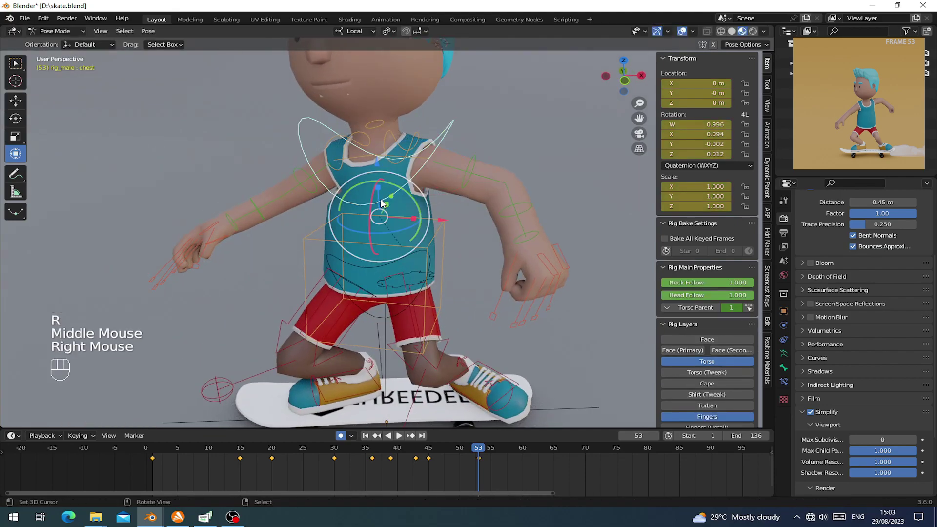
pyautogui.rightClick(382, 203)
pyautogui.moveTo(382, 203); pyautogui.dragTo(410, 207, button='middle')
pyautogui.moveTo(404, 242); pyautogui.dragTo(392, 181)
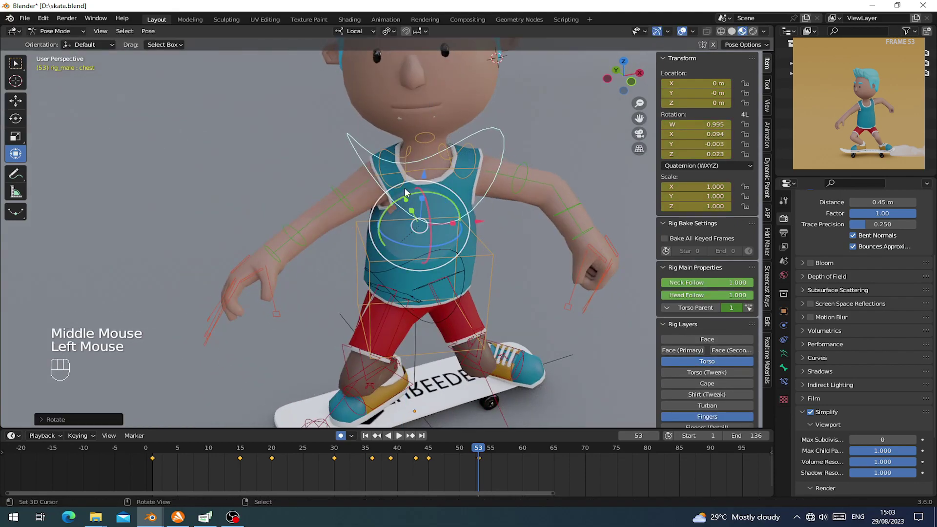
pyautogui.rightClick(404, 188)
pyautogui.press('r')
pyautogui.click(478, 195)
# Step: Refine the torso control's placement at frame 53, sinking the body deeper into the crouch
pyautogui.moveTo(473, 231); pyautogui.dragTo(419, 266, button='middle')
pyautogui.rightClick(405, 239)
pyautogui.moveTo(394, 296); pyautogui.dragTo(408, 299)
pyautogui.scroll(-2, 409, 299)
pyautogui.moveTo(408, 298); pyautogui.dragTo(395, 247, button='middle')
pyautogui.scroll(1, 382, 282)
pyautogui.rightClick(384, 278)
pyautogui.rightClick(376, 285)
pyautogui.moveTo(395, 246); pyautogui.dragTo(382, 245)
pyautogui.scroll(-1, 406, 290)
pyautogui.moveTo(405, 325); pyautogui.dragTo(413, 253, button='middle')
# Step: Fine-tune the upper-body rotation at frame 53 from several viewing angles
pyautogui.rightClick(414, 225)
pyautogui.moveTo(412, 242); pyautogui.dragTo(442, 240)
pyautogui.moveTo(442, 240); pyautogui.dragTo(384, 267, button='middle')
pyautogui.press('r')
pyautogui.click(420, 244)
pyautogui.press('r')
pyautogui.click(355, 241)
# Step: Readjust the torso control at frame 53 to balance the crouch over the skateboard
pyautogui.rightClick(374, 230)
pyautogui.moveTo(384, 271); pyautogui.dragTo(396, 299)
pyautogui.rightClick(401, 288)
pyautogui.scroll(-1, 397, 258)
pyautogui.moveTo(396, 299); pyautogui.dragTo(333, 258, button='middle')
# Step: Refine the shoulder and arm rotations at frame 53 to match the reference image
pyautogui.rightClick(307, 193)
pyautogui.moveTo(349, 177); pyautogui.dragTo(340, 171)
pyautogui.moveTo(353, 219)
pyautogui.mouseDown()
pyautogui.moveTo(347, 177)
pyautogui.moveTo(357, 209)
pyautogui.mouseUp()
pyautogui.rightClick(363, 219)
pyautogui.moveTo(354, 211); pyautogui.dragTo(449, 211, button='middle')
pyautogui.moveTo(380, 195); pyautogui.dragTo(380, 186)
pyautogui.moveTo(379, 186); pyautogui.dragTo(396, 217, button='middle')
# Step: Move the left knee IK target at frame 53 inward and up, close to the left knee
pyautogui.rightClick(416, 289)
pyautogui.moveTo(416, 288); pyautogui.dragTo(417, 299, button='middle')
pyautogui.press('g')
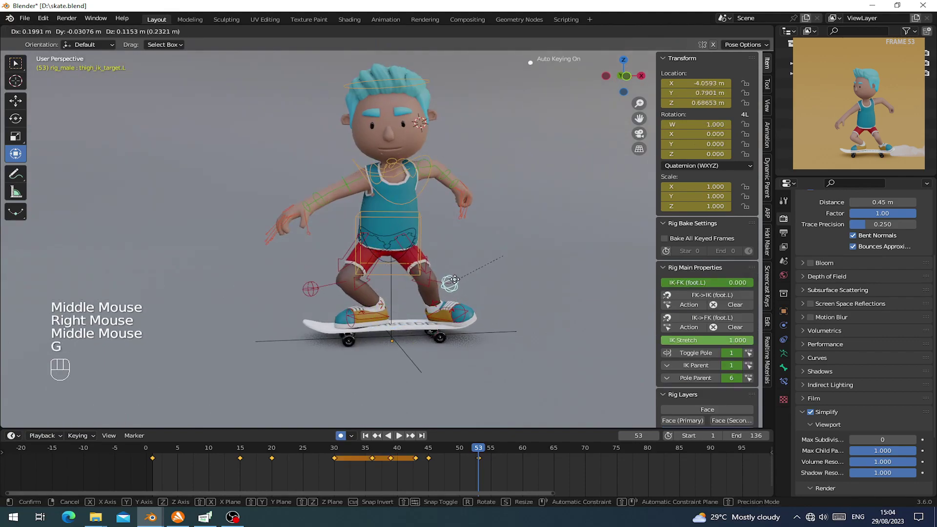
pyautogui.click(462, 278)
pyautogui.moveTo(463, 278); pyautogui.dragTo(479, 287, button='middle')
# Step: Reposition the right leg's knee IK target at frame 53 and fine-tune the leg placement
pyautogui.rightClick(340, 292)
pyautogui.press('g')
pyautogui.moveTo(337, 305); pyautogui.dragTo(388, 337, button='middle')
pyautogui.click(352, 339)
pyautogui.moveTo(388, 332); pyautogui.dragTo(398, 335)
pyautogui.rightClick(375, 344)
pyautogui.press('g')
pyautogui.click(383, 321)
# Step: Rotate the neck control at frame 53 so the face looks toward the direction of travel
pyautogui.moveTo(383, 322); pyautogui.dragTo(282, 280, button='middle')
pyautogui.moveTo(359, 260); pyautogui.dragTo(355, 254, button='middle')
pyautogui.moveTo(354, 255); pyautogui.dragTo(456, 234, button='middle')
pyautogui.keyDown('shift'); pyautogui.moveTo(422, 207); pyautogui.dragTo(437, 217, button='middle'); pyautogui.keyUp('shift')
pyautogui.moveTo(422, 174); pyautogui.dragTo(326, 172, button='middle')
pyautogui.rightClick(376, 185)
pyautogui.moveTo(315, 150); pyautogui.dragTo(338, 146)
pyautogui.moveTo(337, 176); pyautogui.dragTo(374, 228, button='middle')
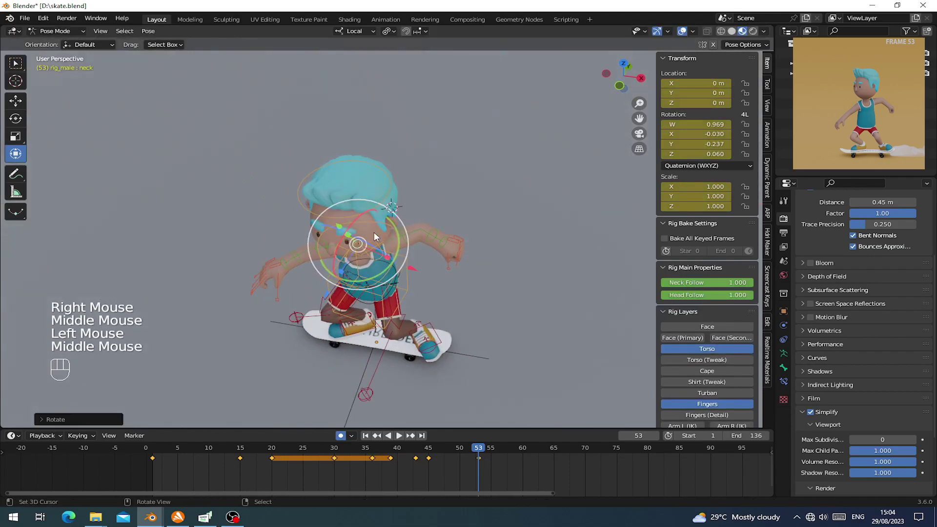
pyautogui.moveTo(369, 281); pyautogui.dragTo(341, 267)
pyautogui.moveTo(343, 268); pyautogui.dragTo(503, 233, button='middle')
# Step: Rotate the head control at frame 53 to match the reference head tilt and direction
pyautogui.press('r')
pyautogui.press('r')
pyautogui.click(540, 185)
pyautogui.press('r')
pyautogui.click(506, 165)
pyautogui.moveTo(476, 255); pyautogui.dragTo(472, 258)
pyautogui.moveTo(472, 259); pyautogui.dragTo(381, 276, button='middle')
pyautogui.scroll(-1, 400, 273)
pyautogui.moveTo(414, 273); pyautogui.dragTo(423, 256, button='middle')
# Step: Fine-tune the head rotation and insert keyframes for all rig controls at frame 53
pyautogui.moveTo(422, 207); pyautogui.dragTo(436, 250, button='middle')
pyautogui.press('r')
pyautogui.click(440, 185)
pyautogui.press('a')
pyautogui.press('i')
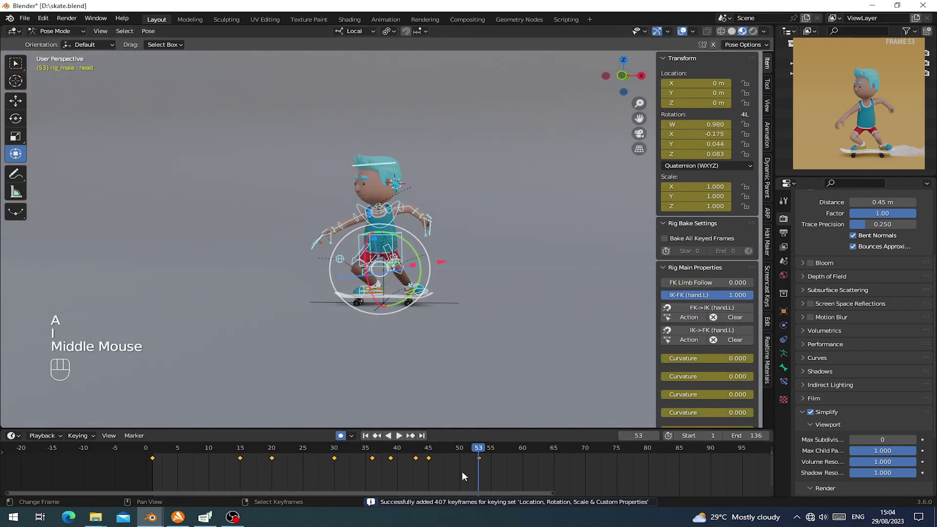
# Step: Scrub and play back the animation to review the motion leading up to frame 53
pyautogui.scroll(-2, 490, 472)
pyautogui.moveTo(490, 472); pyautogui.dragTo(299, 455, button='middle')
pyautogui.moveTo(371, 458); pyautogui.dragTo(224, 453)
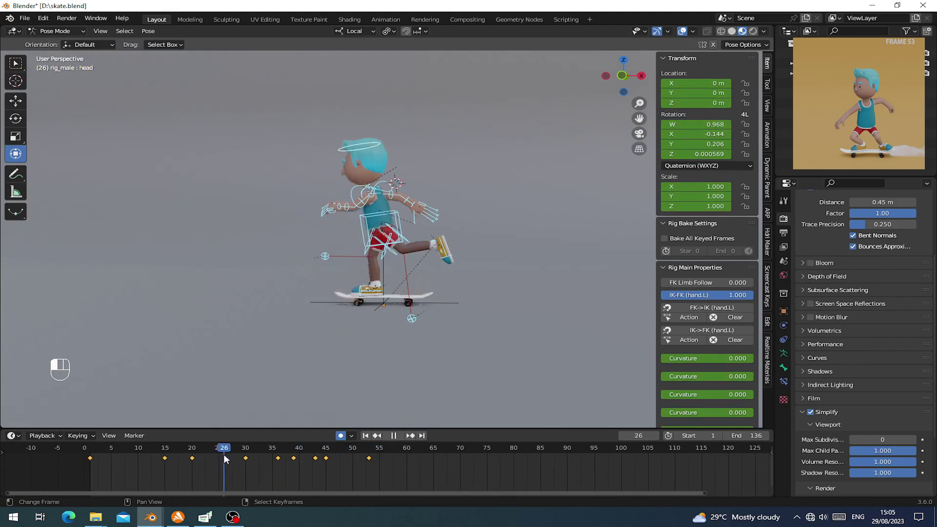
pyautogui.press('space')
pyautogui.press('space')
pyautogui.moveTo(311, 474); pyautogui.dragTo(371, 469)
pyautogui.scroll(3, 399, 318)
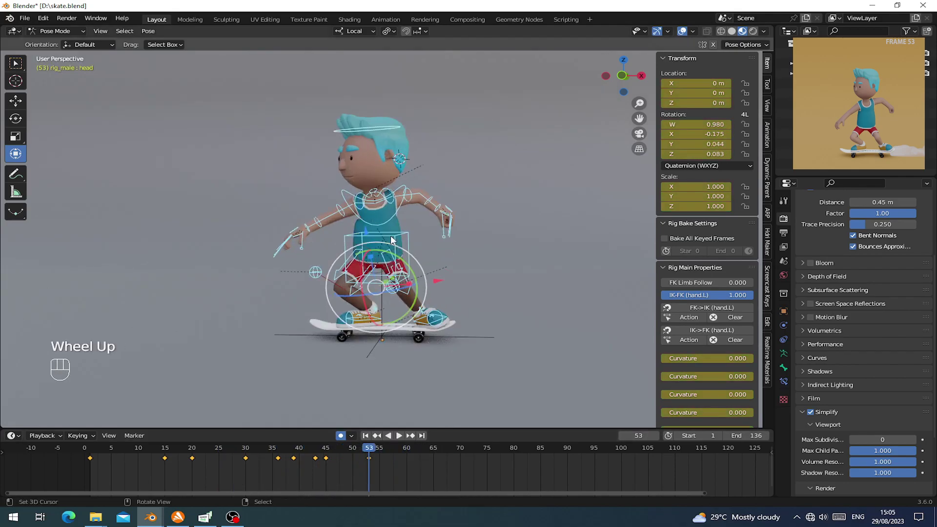
# Step: Raise the torso control slightly at frame 53
pyautogui.rightClick(387, 237)
pyautogui.middleClick(387, 237)
pyautogui.moveTo(386, 229)
pyautogui.mouseDown()
pyautogui.moveTo(382, 206)
pyautogui.moveTo(384, 214)
pyautogui.mouseUp()
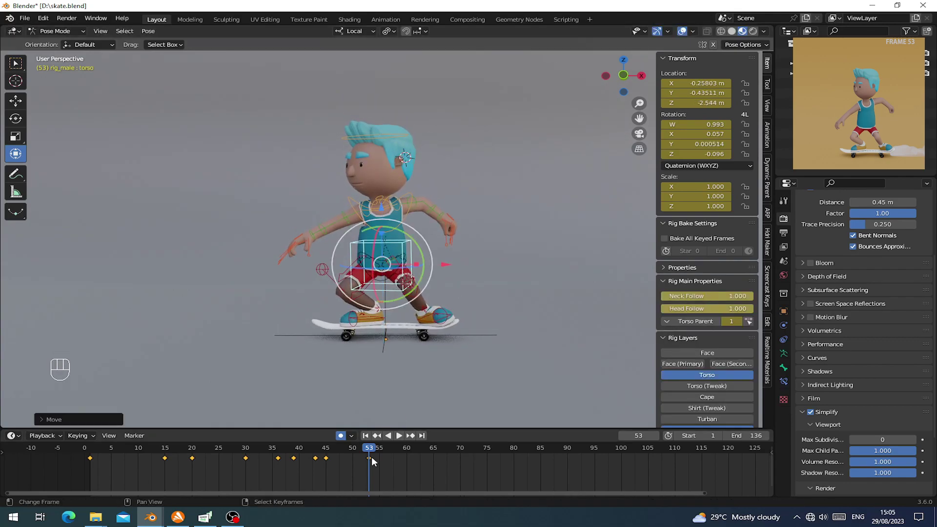
# Step: Rotate the right shoulder control at frame 53 and save the file
pyautogui.moveTo(371, 461); pyautogui.dragTo(352, 461, button='middle')
pyautogui.moveTo(380, 271); pyautogui.dragTo(416, 284, button='middle')
pyautogui.scroll(1, 402, 278)
pyautogui.moveTo(379, 244); pyautogui.dragTo(400, 243, button='middle')
pyautogui.rightClick(383, 233)
pyautogui.moveTo(402, 258); pyautogui.dragTo(416, 264)
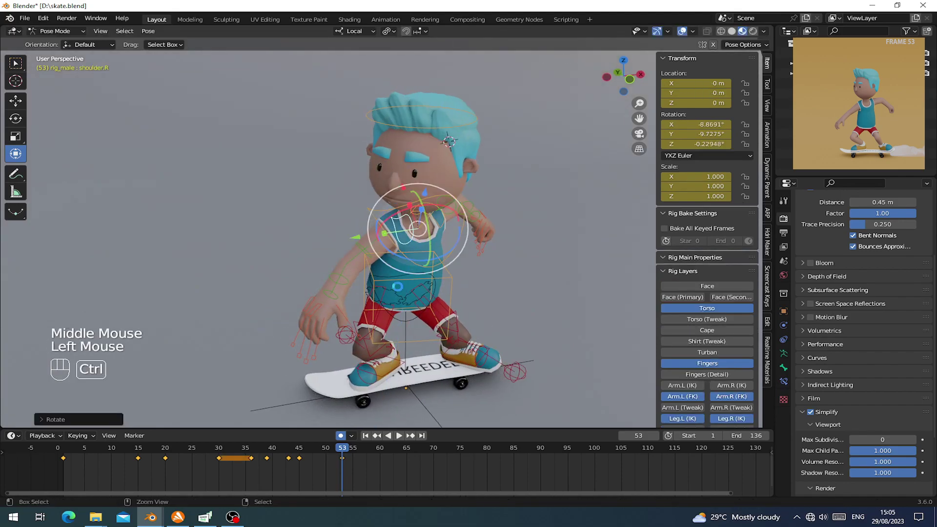
pyautogui.hotkey('ctrl', 's')
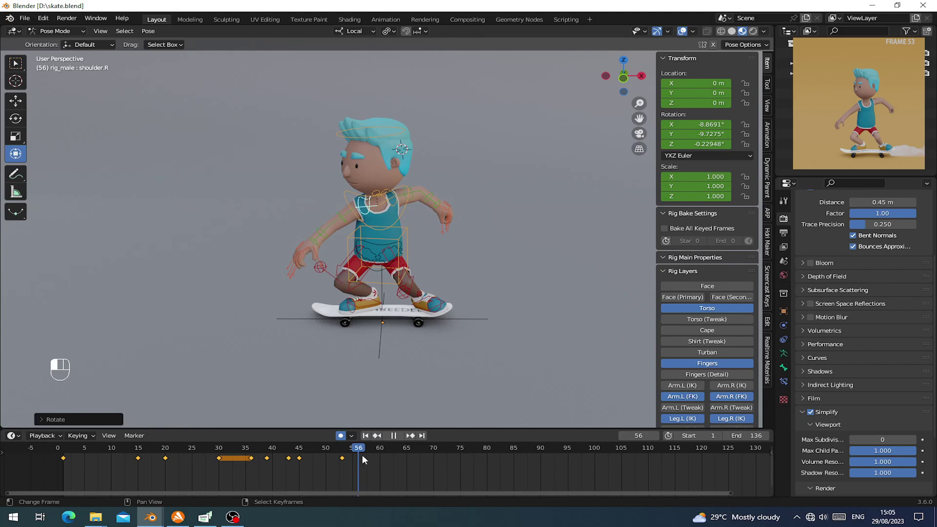
# Step: Adjust the rotation of the left foot control at frame 56
pyautogui.scroll(1, 473, 357)
pyautogui.moveTo(474, 357); pyautogui.dragTo(494, 290, button='middle')
pyautogui.rightClick(414, 360)
pyautogui.hotkey('alt', 'r')
pyautogui.scroll(1, 437, 350)
pyautogui.scroll(1, 441, 312)
pyautogui.rightClick(476, 289)
pyautogui.moveTo(465, 241); pyautogui.dragTo(475, 237)
pyautogui.click(474, 238)
pyautogui.moveTo(474, 237); pyautogui.dragTo(412, 243, button='middle')
pyautogui.scroll(-2, 512, 242)
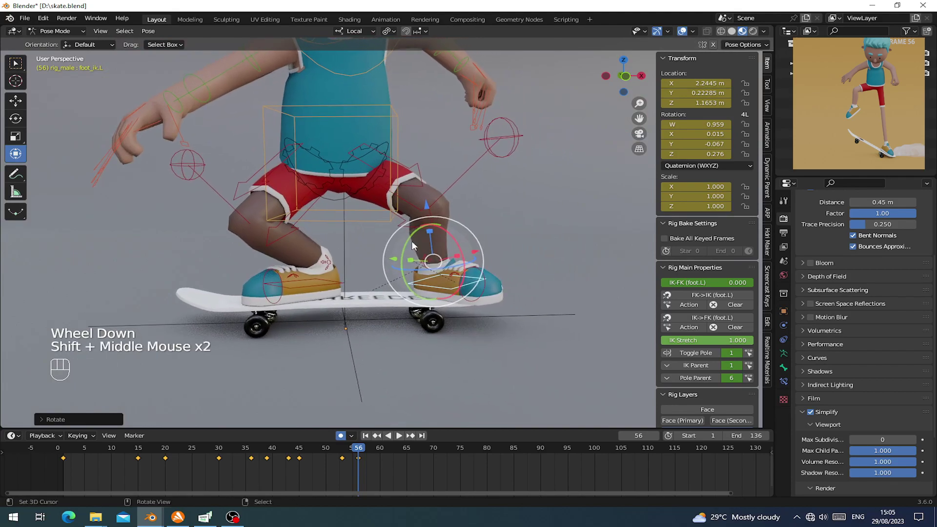
# Step: Raise the torso control at frame 56 and lift the right foot control off the skateboard
pyautogui.rightClick(376, 119)
pyautogui.scroll(-2, 373, 117)
pyautogui.moveTo(373, 117); pyautogui.dragTo(361, 97, button='middle')
pyautogui.scroll(-2, 360, 122)
pyautogui.moveTo(359, 148); pyautogui.dragTo(366, 100)
pyautogui.keyDown('shift'); pyautogui.moveTo(382, 126); pyautogui.dragTo(376, 195, button='middle'); pyautogui.keyUp('shift')
pyautogui.moveTo(429, 225); pyautogui.dragTo(360, 288)
pyautogui.rightClick(346, 326)
pyautogui.rightClick(347, 321)
pyautogui.moveTo(360, 288); pyautogui.dragTo(362, 290, button='middle')
pyautogui.scroll(2, 361, 290)
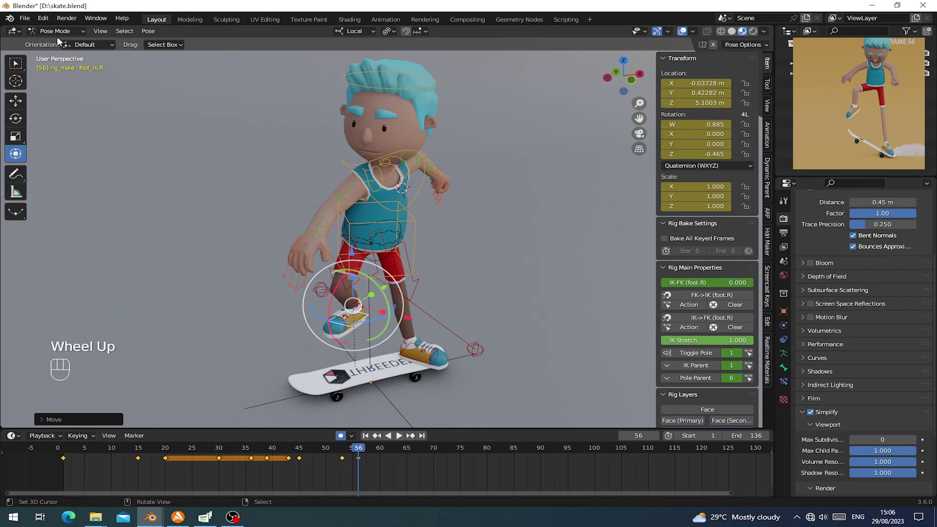
# Step: Switch to Object Mode, select the skateboard's parent empty and keyframe its transform at frame 56
pyautogui.click(67, 19)
pyautogui.click(45, 30)
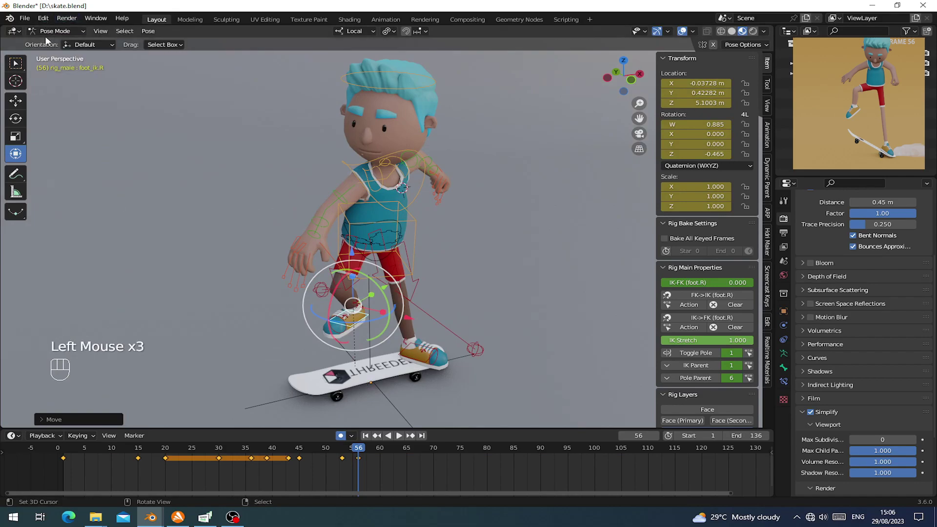
pyautogui.click(49, 32)
pyautogui.click(55, 43)
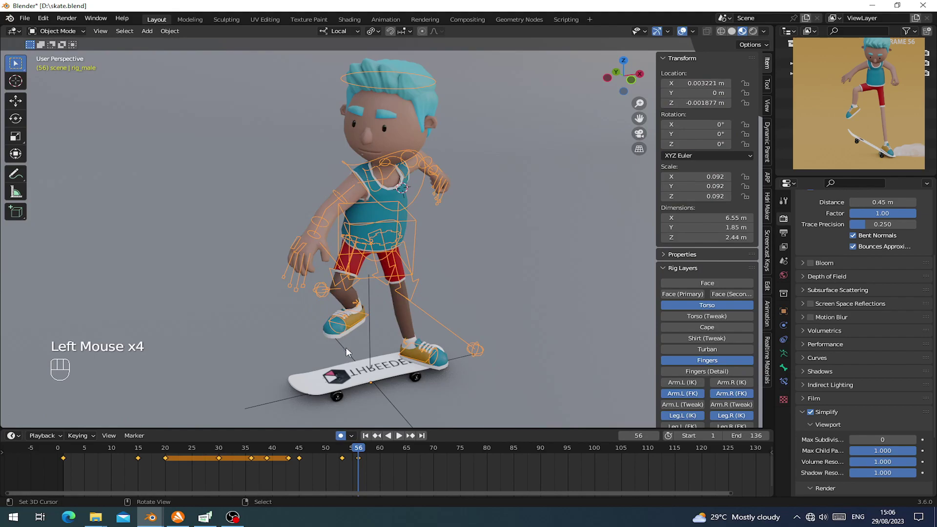
pyautogui.rightClick(368, 347)
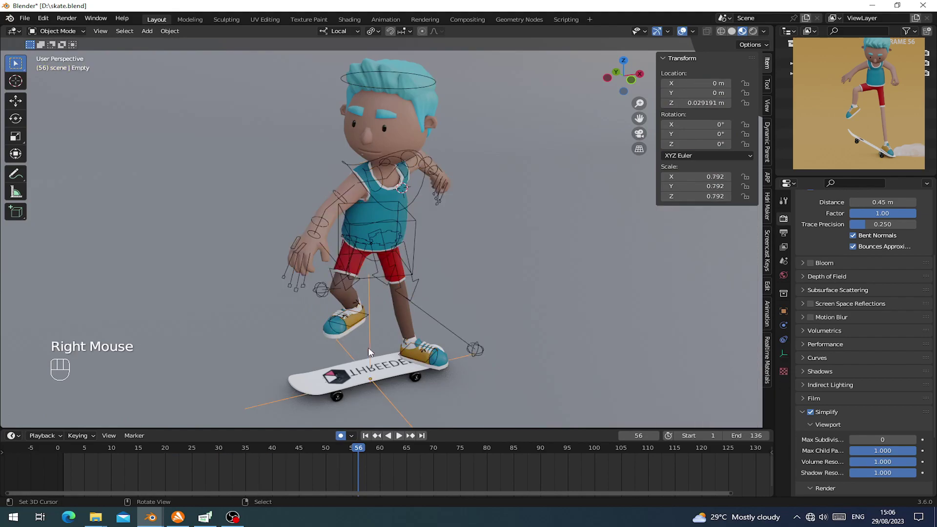
pyautogui.press('g')
pyautogui.rightClick(368, 368)
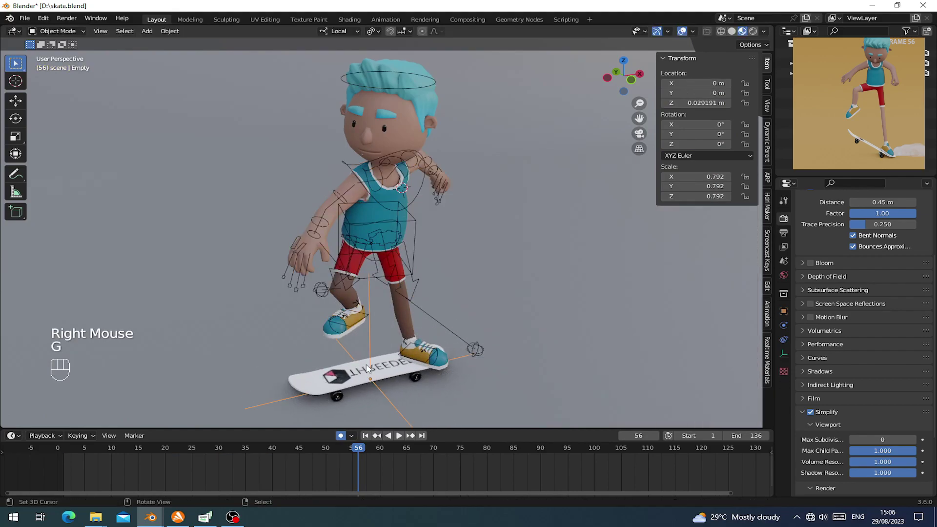
pyautogui.press('i')
# Step: Keyframe the skateboard's empty at frames 1, 54 and 136
pyautogui.click(366, 435)
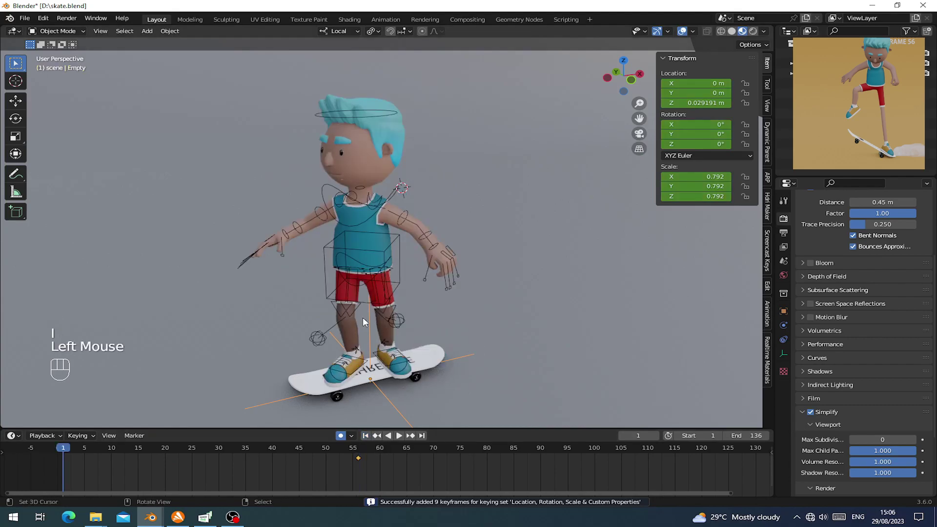
pyautogui.press('i')
pyautogui.moveTo(251, 452); pyautogui.dragTo(352, 461)
pyautogui.press('i')
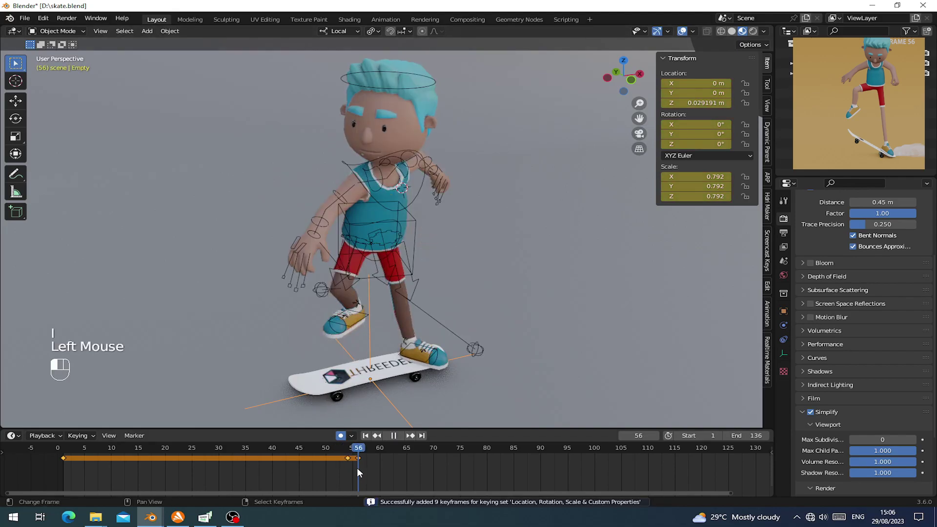
pyautogui.scroll(-3, 364, 467)
pyautogui.click(399, 435)
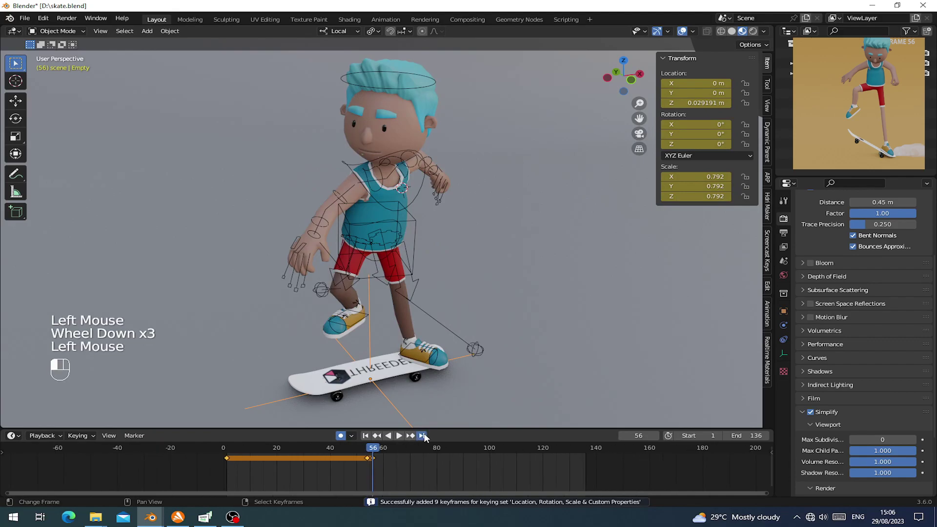
pyautogui.click(299, 469)
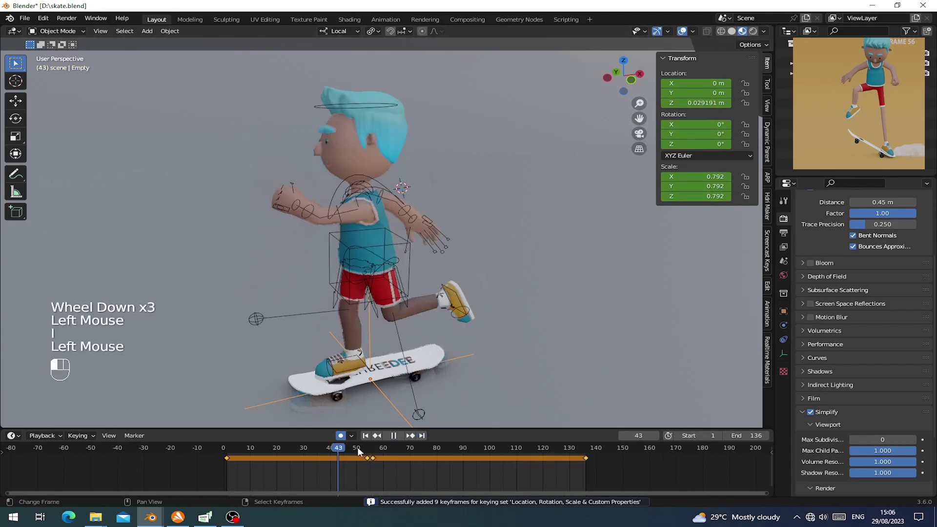
# Step: At frame 56, place the 3D cursor beside the wheel under the left foot and use it as the pivot point for the Transform tool
pyautogui.click(375, 458)
pyautogui.moveTo(406, 355); pyautogui.dragTo(254, 210, button='middle')
pyautogui.scroll(2, 274, 306)
pyautogui.click(16, 155)
pyautogui.moveTo(147, 253); pyautogui.dragTo(163, 258, button='middle')
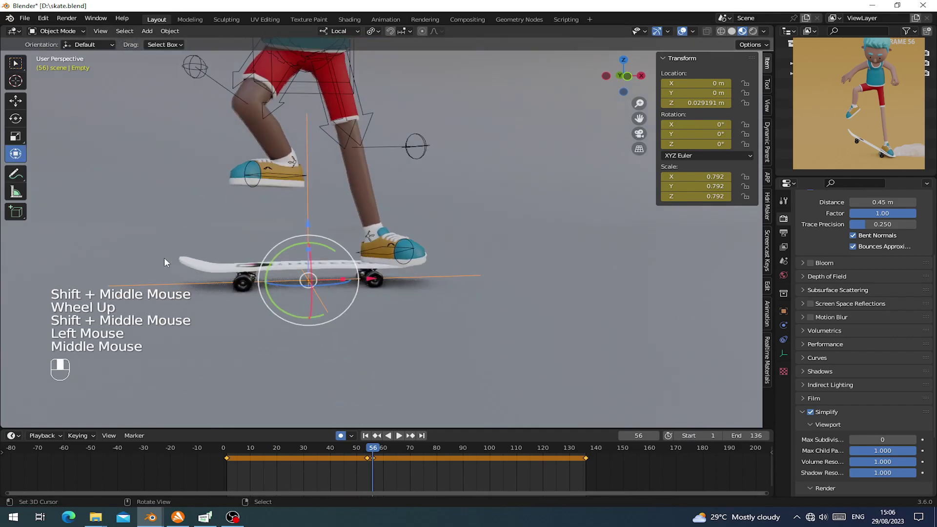
pyautogui.scroll(1, 253, 273)
pyautogui.moveTo(302, 283); pyautogui.dragTo(398, 297, button='middle')
pyautogui.scroll(1, 396, 300)
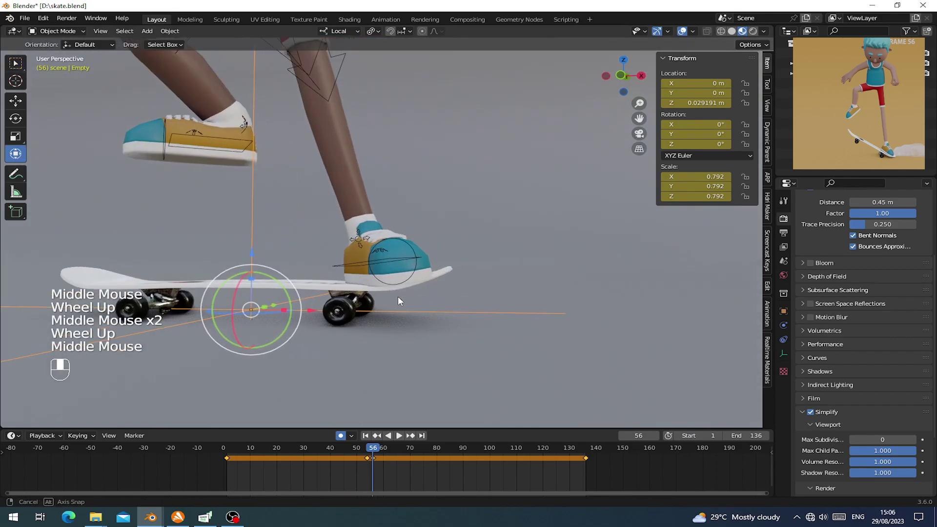
pyautogui.moveTo(429, 323)
pyautogui.mouseDown(button='middle')
pyautogui.moveTo(422, 339)
pyautogui.moveTo(415, 317)
pyautogui.mouseUp(button='middle')
pyautogui.moveTo(415, 317); pyautogui.dragTo(410, 296, button='middle')
pyautogui.scroll(1, 410, 292)
pyautogui.click(388, 287)
pyautogui.click(374, 31)
pyautogui.click(378, 52)
pyautogui.scroll(-1, 382, 277)
pyautogui.moveTo(383, 276); pyautogui.dragTo(391, 255, button='middle')
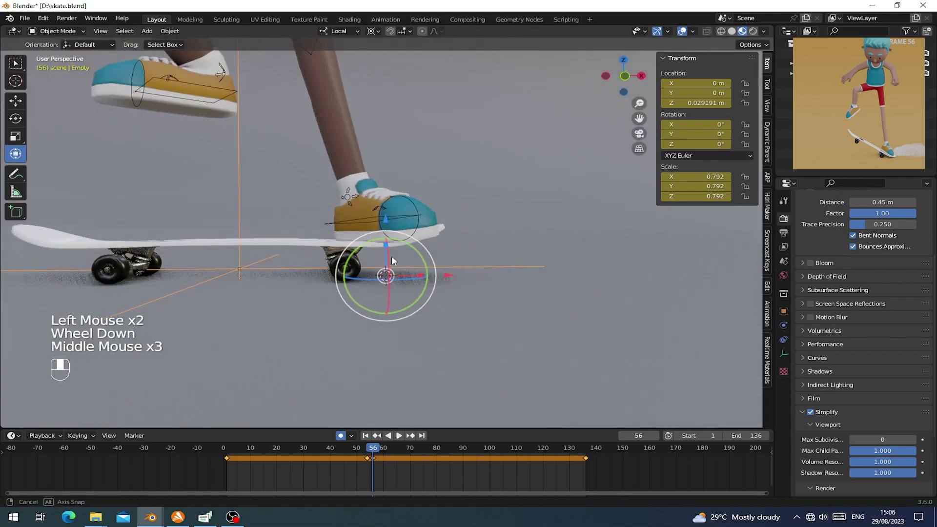
pyautogui.moveTo(393, 234); pyautogui.dragTo(423, 243)
pyautogui.rightClick(422, 244)
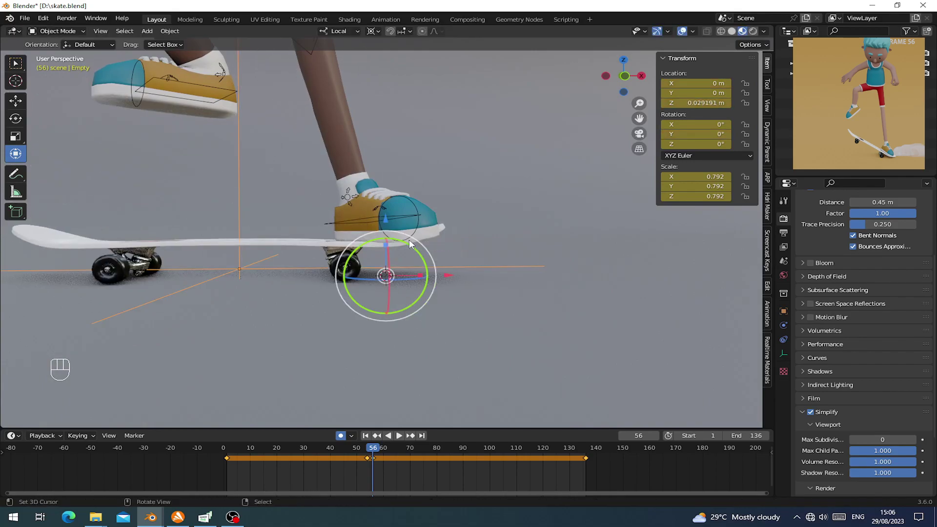
# Step: Snap the 3D cursor to the truck at the wheel under the left foot and reselect the skateboard's empty
pyautogui.scroll(2, 405, 245)
pyautogui.scroll(2, 359, 258)
pyautogui.keyDown('shift'); pyautogui.moveTo(394, 250); pyautogui.dragTo(503, 302, button='middle'); pyautogui.keyUp('shift')
pyautogui.scroll(2, 425, 301)
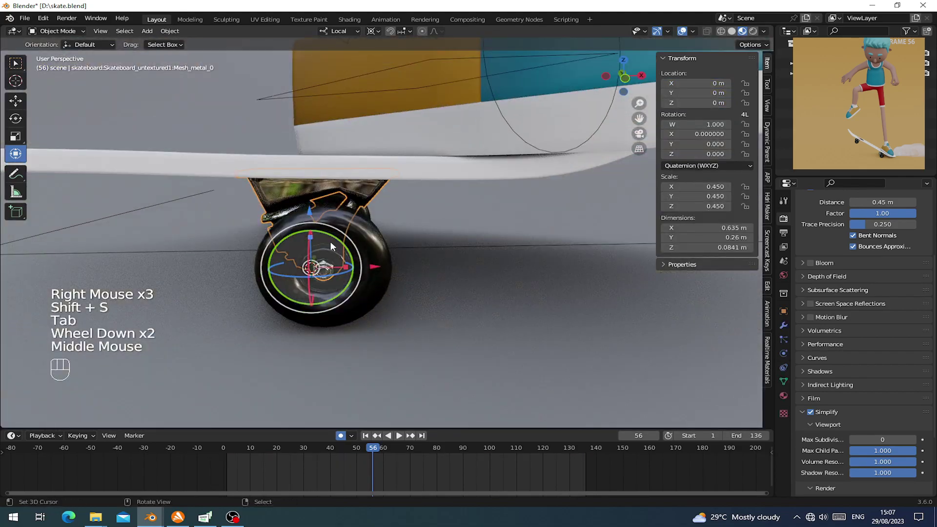
pyautogui.rightClick(410, 246)
pyautogui.scroll(-1, 410, 247)
pyautogui.moveTo(412, 247); pyautogui.dragTo(373, 215, button='middle')
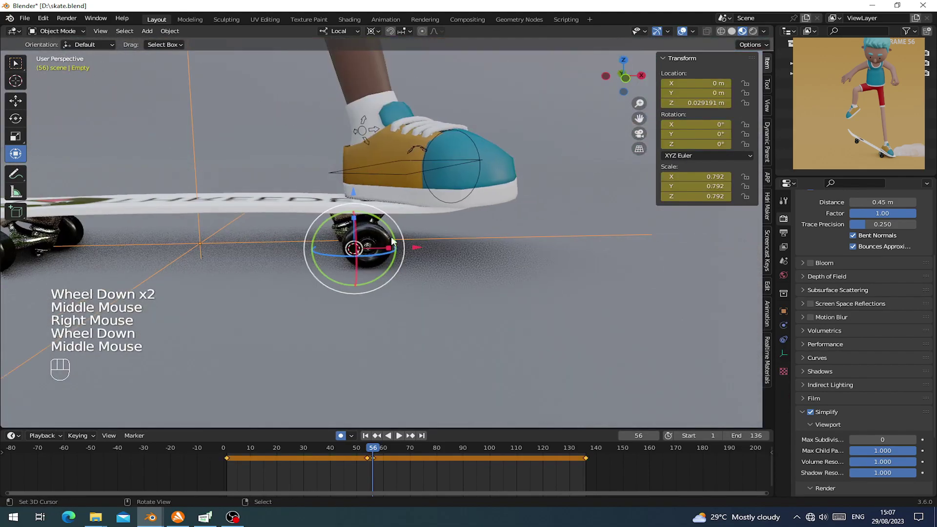
# Step: Tilt the skateboard nose-up around the 3D cursor to about 29.4° on Y, switching the transform orientation to Global
pyautogui.moveTo(372, 215); pyautogui.dragTo(424, 207)
pyautogui.scroll(1, 424, 208)
pyautogui.keyDown('shift'); pyautogui.moveTo(423, 210); pyautogui.dragTo(418, 212, button='middle'); pyautogui.keyUp('shift')
pyautogui.scroll(1, 417, 212)
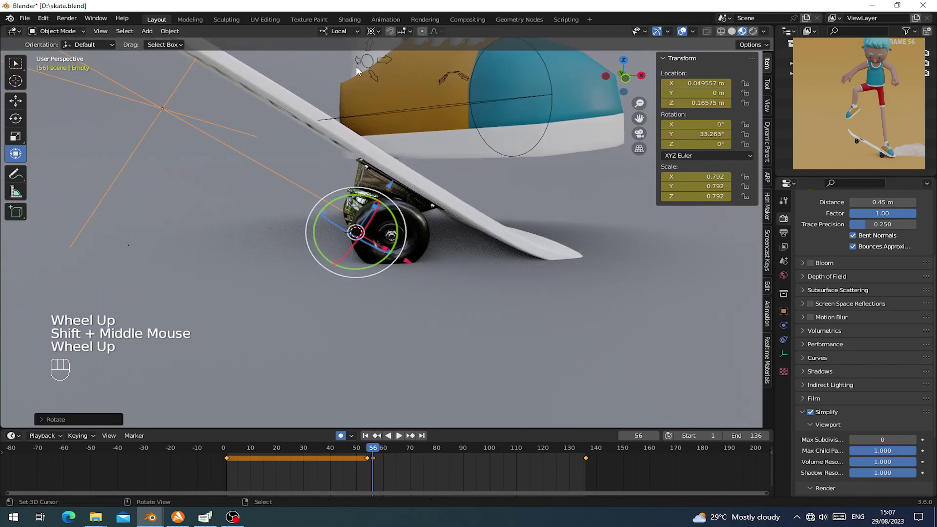
pyautogui.click(327, 32)
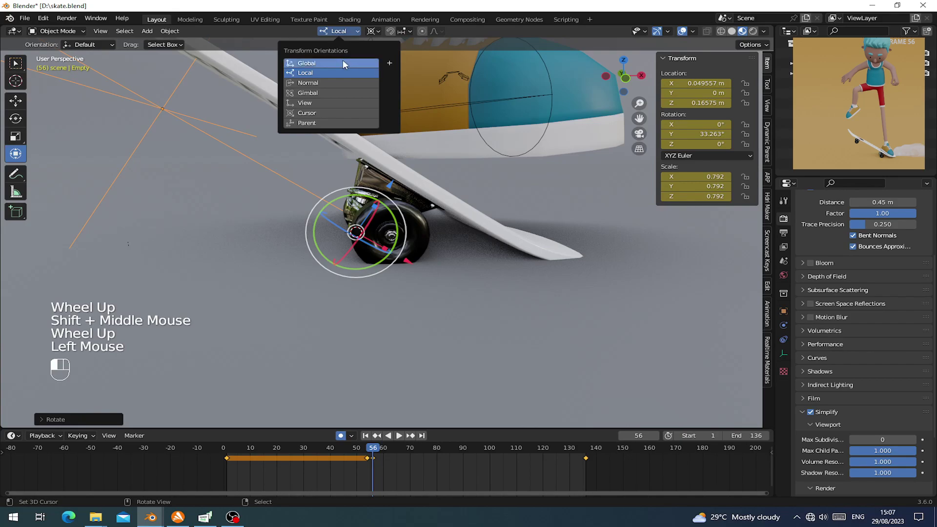
pyautogui.click(341, 61)
pyautogui.moveTo(349, 182); pyautogui.dragTo(365, 196)
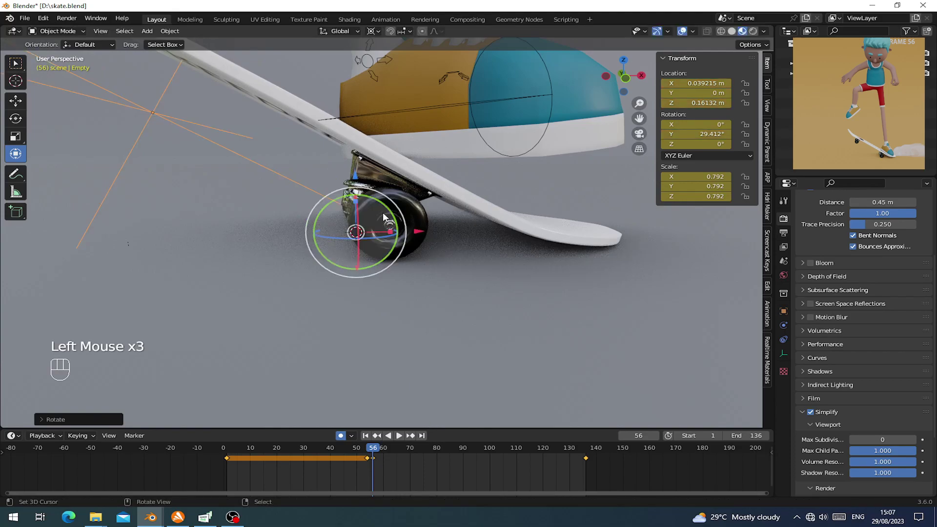
# Step: Slide the tilted skateboard along the global X axis to about 0.025 m at frame 56
pyautogui.scroll(-2, 444, 230)
pyautogui.keyDown('shift'); pyautogui.moveTo(444, 230); pyautogui.dragTo(430, 228, button='middle'); pyautogui.keyUp('shift')
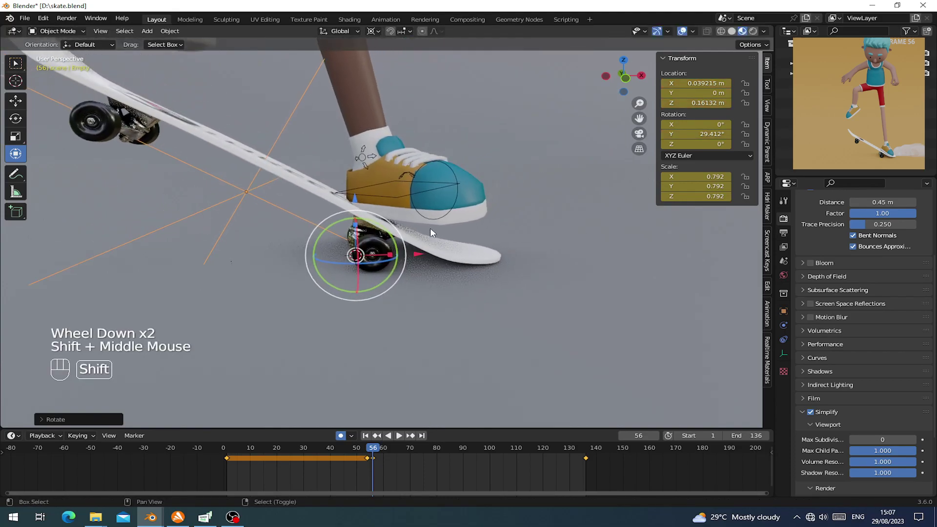
pyautogui.moveTo(417, 253); pyautogui.dragTo(410, 253)
pyautogui.moveTo(373, 459); pyautogui.dragTo(373, 459)
pyautogui.scroll(-2, 429, 274)
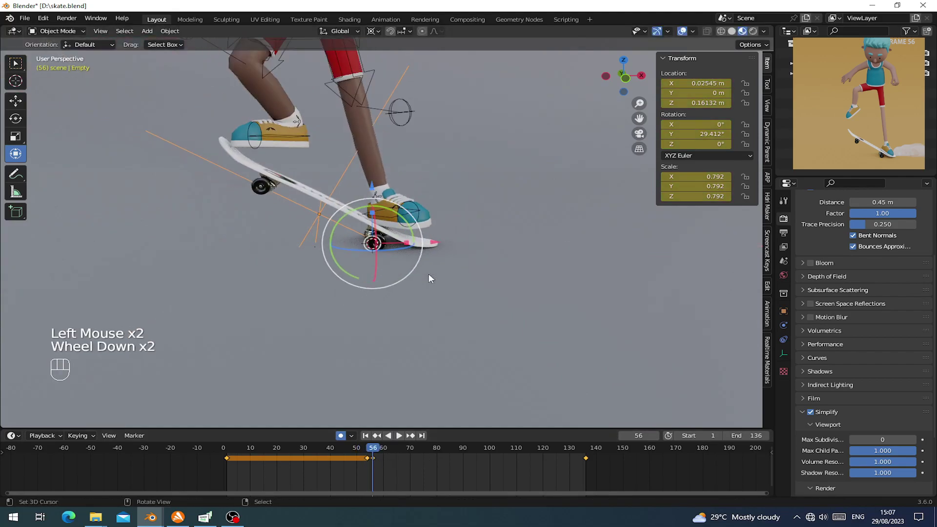
# Step: Select the character rig, switch it to Pose Mode and check the pose around frame 56
pyautogui.keyDown('shift'); pyautogui.moveTo(428, 274); pyautogui.dragTo(434, 296, button='middle'); pyautogui.keyUp('shift')
pyautogui.rightClick(394, 146)
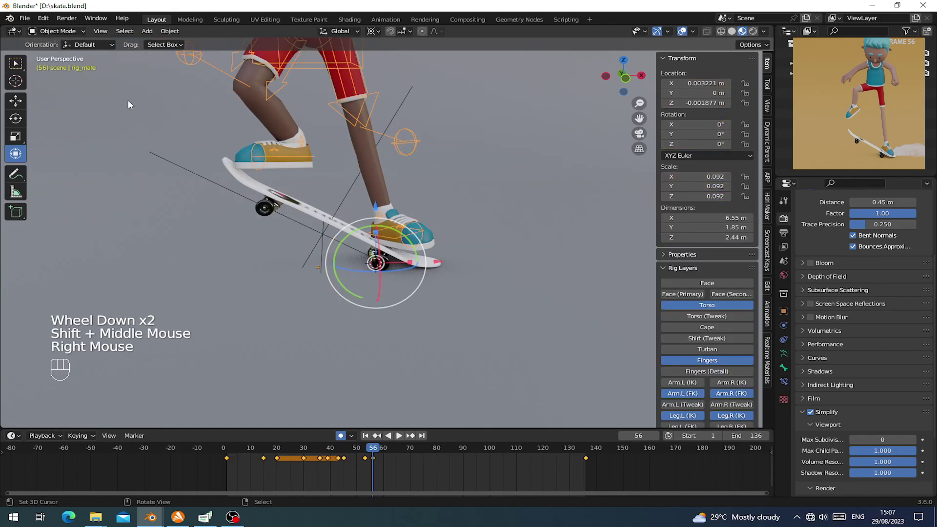
pyautogui.click(57, 31)
pyautogui.click(66, 69)
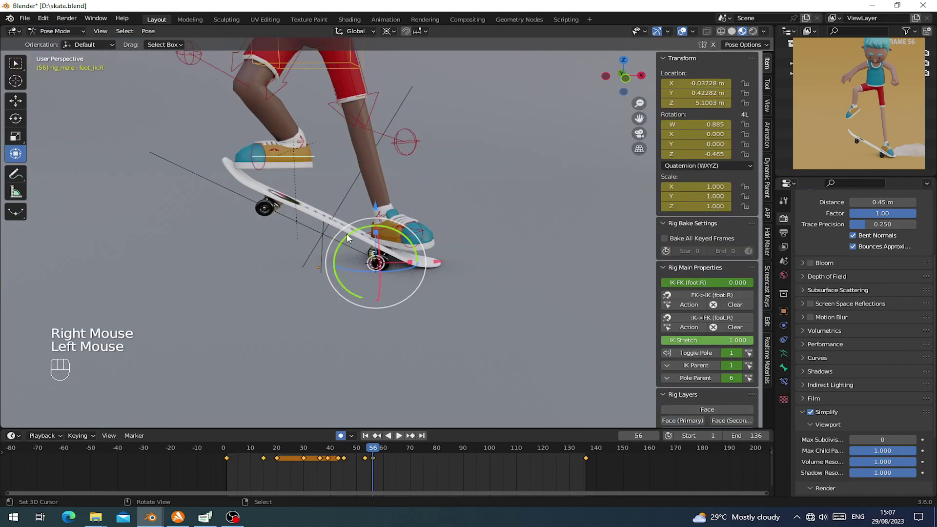
pyautogui.scroll(-2, 346, 233)
pyautogui.keyDown('shift'); pyautogui.moveTo(346, 233); pyautogui.dragTo(367, 256, button='middle'); pyautogui.keyUp('shift')
pyautogui.moveTo(369, 462)
pyautogui.mouseDown()
pyautogui.moveTo(337, 462)
pyautogui.moveTo(373, 461)
pyautogui.mouseUp()
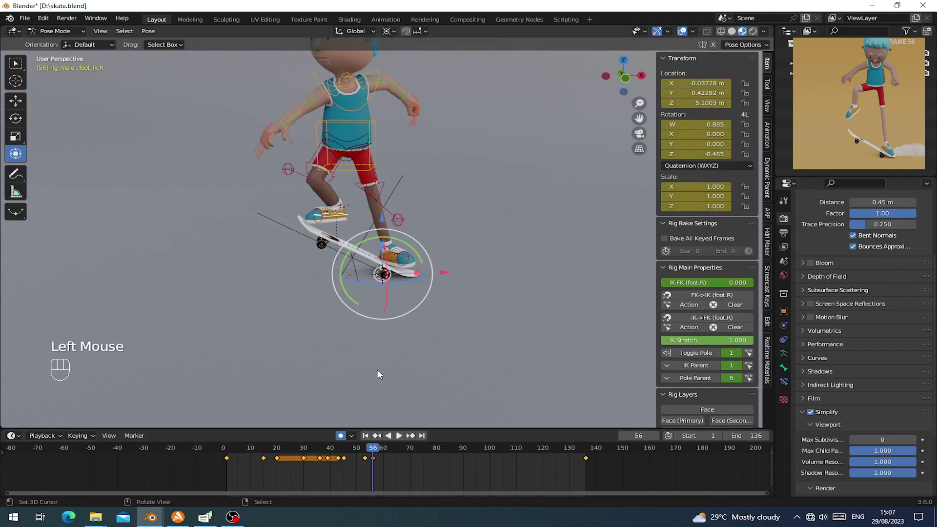
# Step: Lower the left foot control onto the tilted board and shift it towards the tail, to about X 2.56 m and Z 0.88 m
pyautogui.scroll(2, 398, 303)
pyautogui.rightClick(401, 280)
pyautogui.moveTo(401, 280); pyautogui.dragTo(403, 287, button='middle')
pyautogui.scroll(1, 405, 282)
pyautogui.moveTo(373, 273); pyautogui.dragTo(374, 295)
pyautogui.keyDown('shift'); pyautogui.moveTo(439, 327); pyautogui.dragTo(453, 332, button='middle'); pyautogui.keyUp('shift')
pyautogui.scroll(1, 454, 332)
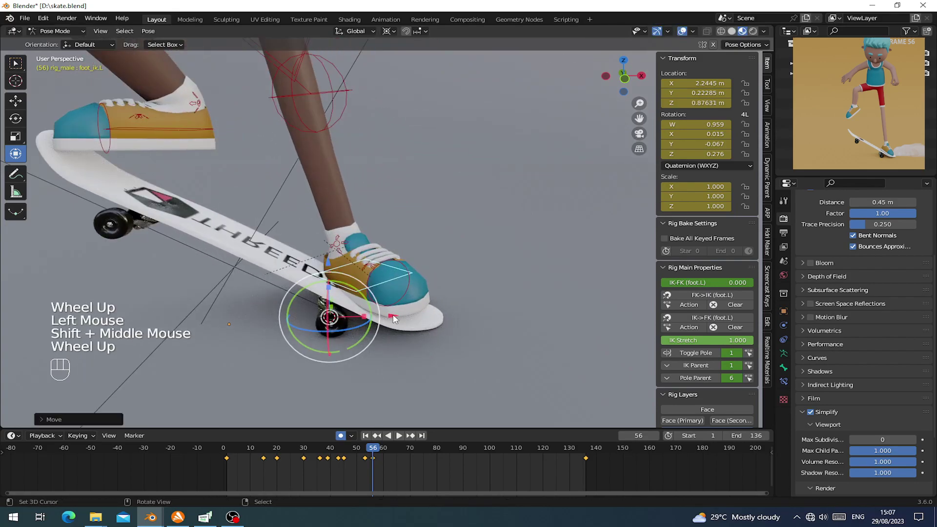
pyautogui.moveTo(394, 318); pyautogui.dragTo(424, 318)
pyautogui.scroll(1, 424, 318)
pyautogui.moveTo(424, 318); pyautogui.dragTo(391, 312, button='middle')
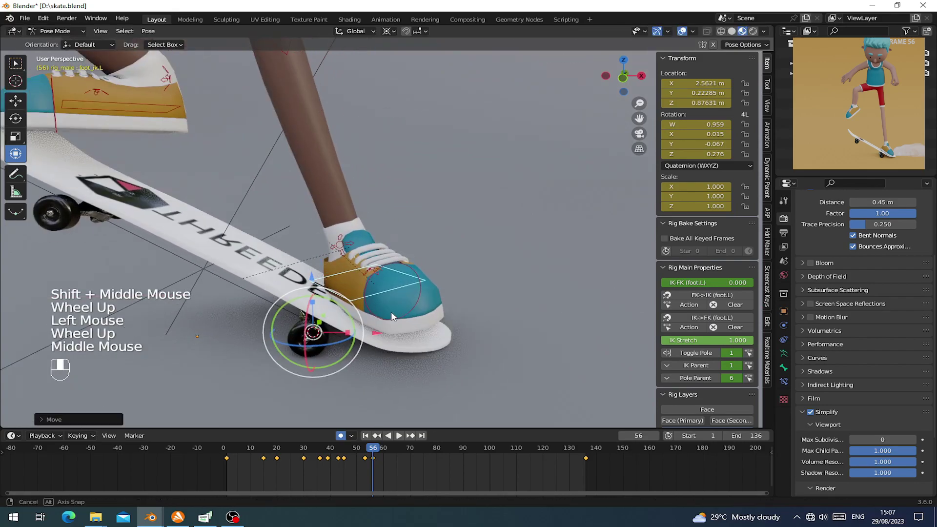
# Step: Change the pivot point from the 3D cursor, rotate the left foot to follow the board's slope and shift it to about X 2.97 m
pyautogui.click(388, 31)
pyautogui.click(410, 52)
pyautogui.moveTo(367, 213); pyautogui.dragTo(384, 213)
pyautogui.moveTo(412, 249); pyautogui.dragTo(430, 250)
pyautogui.moveTo(409, 270); pyautogui.dragTo(408, 244, button='middle')
pyautogui.moveTo(389, 213); pyautogui.dragTo(402, 213)
pyautogui.moveTo(403, 215); pyautogui.dragTo(420, 268, button='middle')
pyautogui.moveTo(419, 267); pyautogui.dragTo(393, 275, button='middle')
pyautogui.scroll(-1, 394, 256)
pyautogui.moveTo(393, 276); pyautogui.dragTo(371, 254, button='middle')
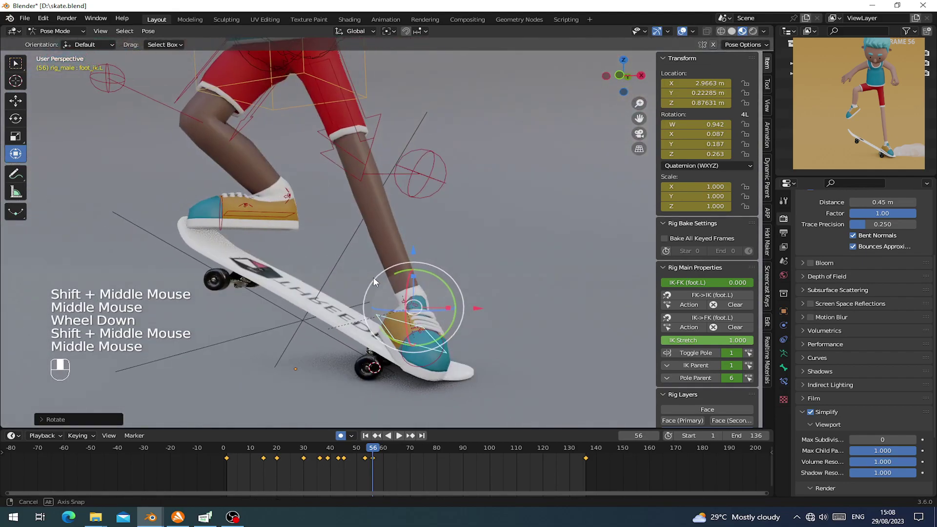
# Step: Shift the torso control towards the board's tail and raise it at frame 56
pyautogui.scroll(-2, 371, 254)
pyautogui.keyDown('shift'); pyautogui.moveTo(352, 209); pyautogui.dragTo(377, 279, button='middle'); pyautogui.keyUp('shift')
pyautogui.moveTo(377, 279); pyautogui.dragTo(429, 217, button='middle')
pyautogui.rightClick(407, 211)
pyautogui.scroll(-2, 409, 211)
pyautogui.moveTo(434, 222); pyautogui.dragTo(446, 224)
pyautogui.moveTo(388, 164); pyautogui.dragTo(388, 155)
# Step: Raise the right foot control and reposition the right leg's knee control at frame 56
pyautogui.scroll(2, 383, 187)
pyautogui.rightClick(367, 281)
pyautogui.moveTo(361, 216); pyautogui.dragTo(361, 195)
pyautogui.moveTo(358, 200); pyautogui.dragTo(370, 274, button='middle')
pyautogui.rightClick(337, 217)
pyautogui.press('g')
pyautogui.click(358, 259)
pyautogui.rightClick(362, 263)
# Step: Move the left leg's knee pole target closer to the knee at frame 56
pyautogui.scroll(1, 371, 273)
pyautogui.press('g')
pyautogui.click(397, 285)
pyautogui.rightClick(480, 321)
pyautogui.press('g')
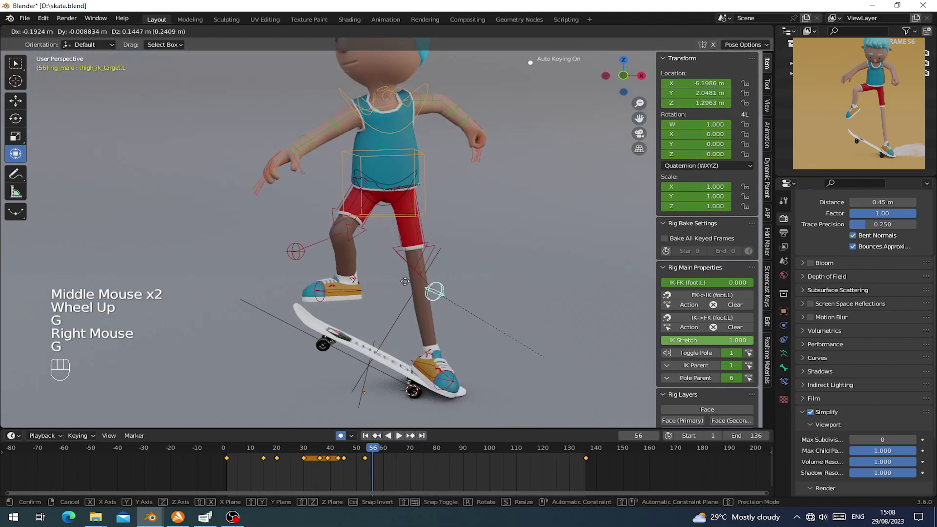
pyautogui.click(401, 263)
# Step: Adjust the torso control's placement over the skateboard at frame 56
pyautogui.keyDown('shift'); pyautogui.moveTo(465, 300); pyautogui.dragTo(414, 258, button='middle'); pyautogui.keyUp('shift')
pyautogui.moveTo(415, 259); pyautogui.dragTo(348, 159, button='middle')
pyautogui.rightClick(343, 159)
pyautogui.moveTo(348, 159); pyautogui.dragTo(333, 150)
pyautogui.moveTo(334, 150); pyautogui.dragTo(298, 89, button='middle')
# Step: Clear the rotation of two upper-body controls and readjust the upper body's rotation at frame 56
pyautogui.rightClick(271, 63)
pyautogui.hotkey('alt', 'r')
pyautogui.scroll(-1, 299, 160)
pyautogui.scroll(1, 347, 163)
pyautogui.rightClick(355, 124)
pyautogui.hotkey('alt', 'r')
pyautogui.moveTo(294, 85); pyautogui.dragTo(307, 81)
# Step: Switch the transform orientation to Local and rotate the head control at frame 56
pyautogui.scroll(-1, 308, 86)
pyautogui.moveTo(308, 88); pyautogui.dragTo(400, 137, button='middle')
pyautogui.moveTo(403, 170); pyautogui.dragTo(408, 208, button='middle')
pyautogui.rightClick(404, 131)
pyautogui.moveTo(403, 130); pyautogui.dragTo(413, 155, button='middle')
pyautogui.moveTo(416, 160); pyautogui.dragTo(423, 169)
pyautogui.rightClick(424, 169)
pyautogui.click(343, 32)
pyautogui.click(343, 32)
pyautogui.click(359, 73)
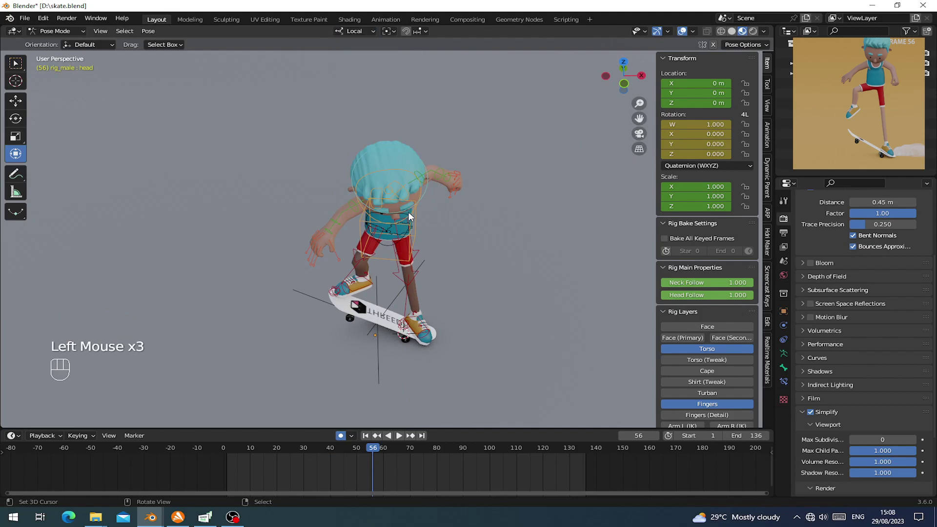
pyautogui.moveTo(401, 161); pyautogui.dragTo(404, 128, button='middle')
pyautogui.rightClick(402, 143)
pyautogui.moveTo(412, 195)
pyautogui.mouseDown()
pyautogui.moveTo(404, 190)
pyautogui.moveTo(417, 212)
pyautogui.mouseUp()
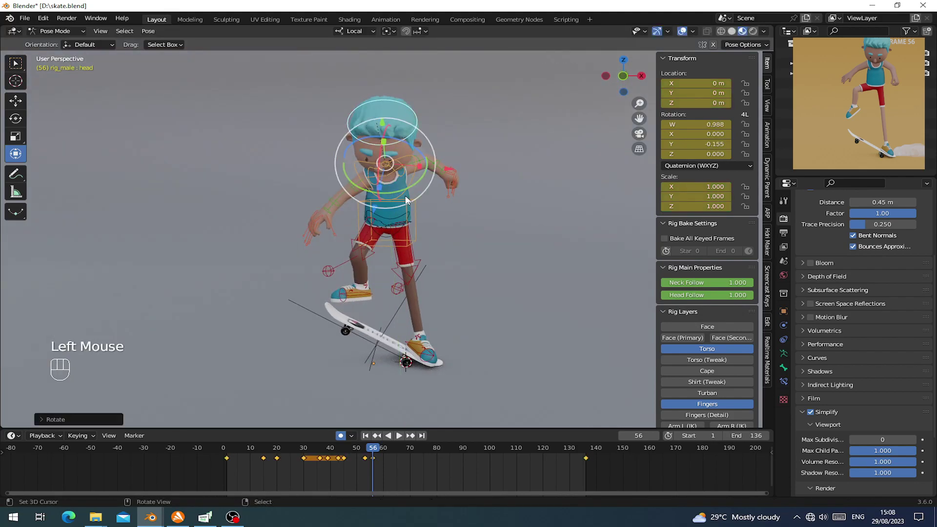
# Step: Lift the right foot control slightly and adjust its placement above the board
pyautogui.moveTo(418, 212); pyautogui.dragTo(373, 307, button='middle')
pyautogui.scroll(1, 389, 305)
pyautogui.rightClick(359, 311)
pyautogui.moveTo(368, 243); pyautogui.dragTo(367, 231)
pyautogui.moveTo(366, 234); pyautogui.dragTo(378, 298, button='middle')
pyautogui.moveTo(378, 299); pyautogui.dragTo(393, 291)
# Step: Reposition the right leg's controls to refine the bent knee at frame 56
pyautogui.rightClick(365, 274)
pyautogui.press('g')
pyautogui.click(356, 271)
pyautogui.moveTo(371, 315); pyautogui.dragTo(291, 274, button='middle')
pyautogui.rightClick(352, 300)
pyautogui.press('g')
pyautogui.click(363, 295)
# Step: Adjust the right foot's rotation and clear the rotation of its toe control
pyautogui.moveTo(310, 279); pyautogui.dragTo(342, 289)
pyautogui.rightClick(341, 288)
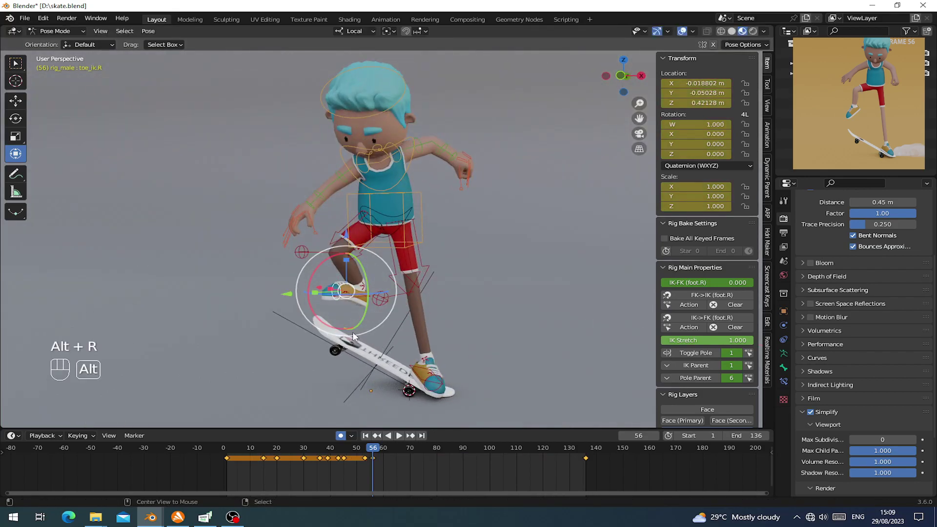
pyautogui.moveTo(358, 304); pyautogui.dragTo(353, 304, button='middle')
pyautogui.scroll(2, 353, 304)
pyautogui.moveTo(353, 304); pyautogui.dragTo(340, 312, button='middle')
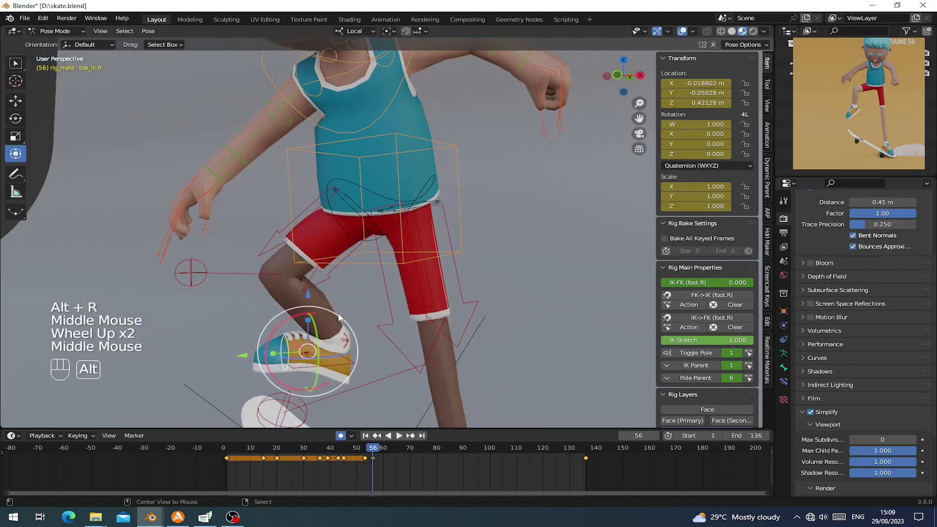
# Step: Clear the right toe control's rotation and location, then rotate the right foot control at frame 56
pyautogui.hotkey('alt', 'r')
pyautogui.hotkey('alt', 'g')
pyautogui.rightClick(335, 362)
pyautogui.moveTo(336, 362); pyautogui.dragTo(346, 352, button='middle')
pyautogui.moveTo(329, 289); pyautogui.dragTo(277, 310)
pyautogui.moveTo(291, 309); pyautogui.dragTo(374, 310, button='middle')
# Step: Switch the transform orientation to Global and adjust the right foot control slightly
pyautogui.click(356, 23)
pyautogui.click(356, 32)
pyautogui.click(354, 63)
pyautogui.moveTo(352, 352); pyautogui.dragTo(361, 355)
# Step: Move the right knee's pole target to redirect the bent right knee
pyautogui.scroll(-2, 361, 355)
pyautogui.moveTo(361, 356); pyautogui.dragTo(348, 347, button='middle')
pyautogui.rightClick(351, 327)
pyautogui.press('g')
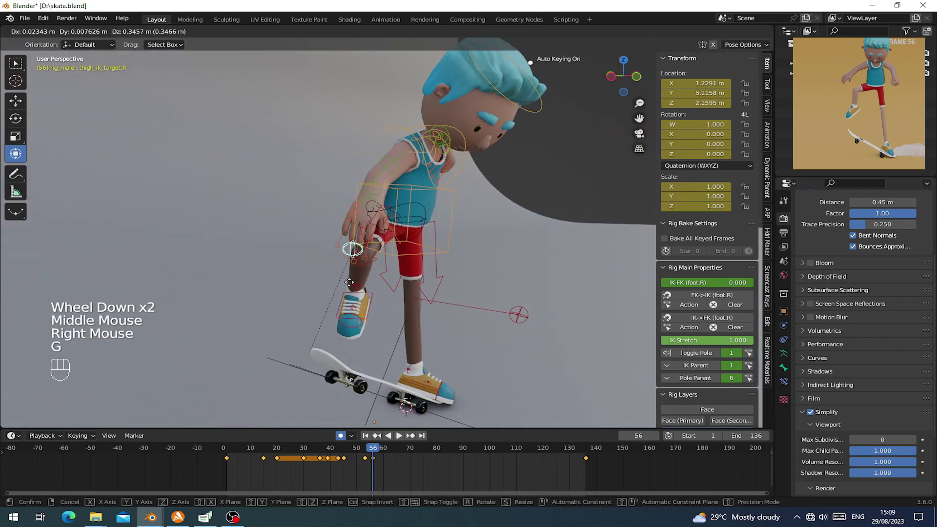
pyautogui.click(349, 282)
# Step: Select the hips control and rotate it to tilt the character's pelvis at frame 56
pyautogui.moveTo(359, 283); pyautogui.dragTo(323, 288, button='middle')
pyautogui.rightClick(411, 207)
pyautogui.rightClick(409, 209)
pyautogui.moveTo(362, 170); pyautogui.dragTo(340, 145)
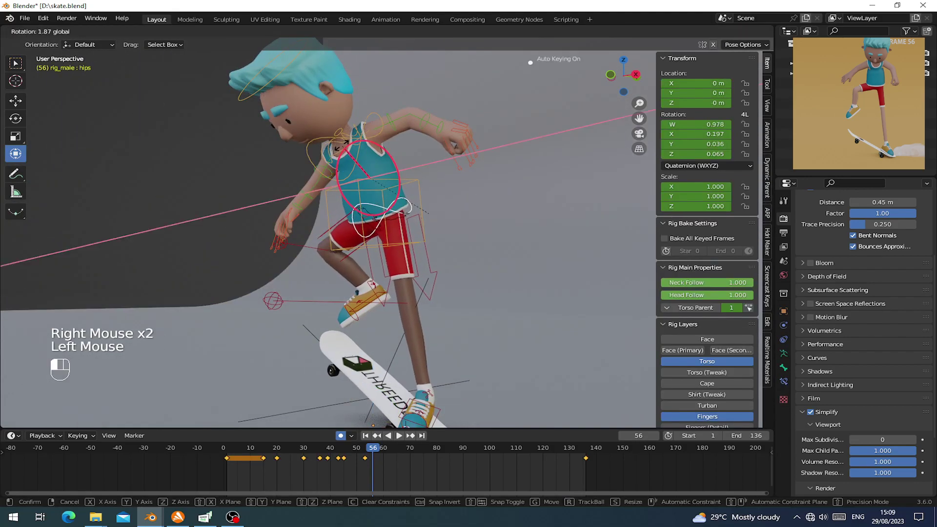
pyautogui.moveTo(342, 145); pyautogui.dragTo(344, 143)
# Step: Rotate the left arm's FK controls to start matching the arm to the frame 56 reference
pyautogui.scroll(-1, 375, 185)
pyautogui.moveTo(377, 185); pyautogui.dragTo(453, 156, button='middle')
pyautogui.rightClick(416, 180)
pyautogui.press('r')
pyautogui.scroll(1, 440, 195)
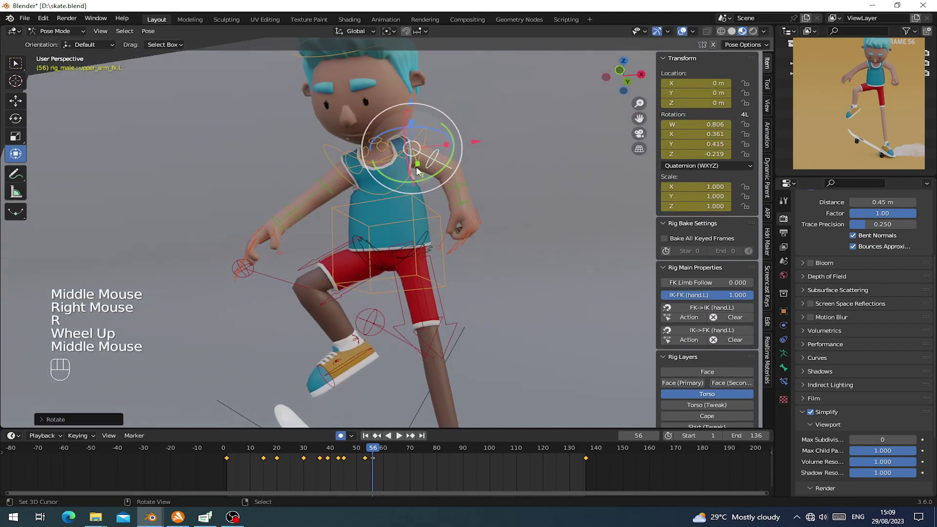
pyautogui.rightClick(462, 141)
pyautogui.press('r')
pyautogui.click(508, 176)
# Step: Refine the left upper arm's rotation from several viewing angles
pyautogui.rightClick(436, 170)
pyautogui.press('r')
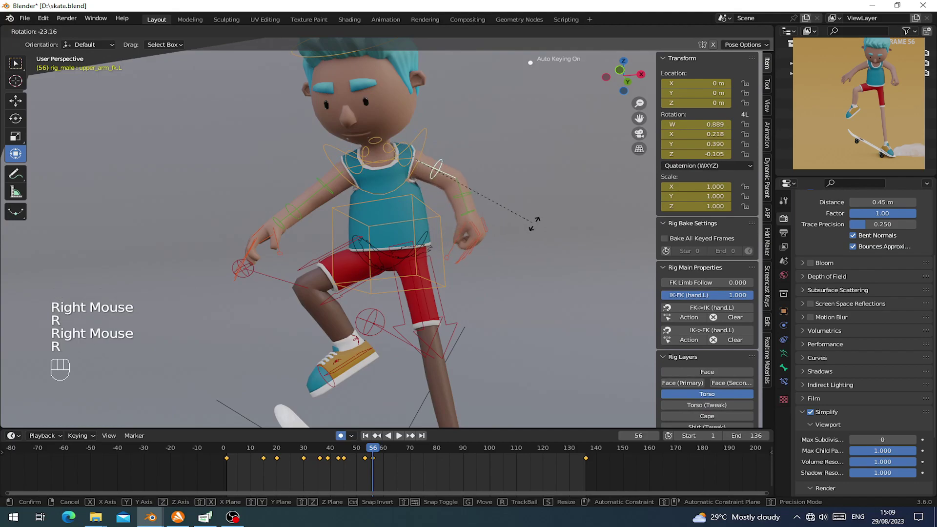
pyautogui.click(531, 250)
pyautogui.moveTo(531, 250); pyautogui.dragTo(451, 220, button='middle')
pyautogui.press('r')
pyautogui.click(483, 259)
pyautogui.moveTo(483, 260); pyautogui.dragTo(375, 205, button='middle')
pyautogui.press('r')
pyautogui.click(475, 254)
# Step: Rotate the arm controls further to balance both arms as in the frame 56 reference
pyautogui.rightClick(343, 188)
pyautogui.press('r')
pyautogui.click(411, 235)
pyautogui.moveTo(412, 235); pyautogui.dragTo(488, 321, button='middle')
pyautogui.rightClick(414, 184)
pyautogui.press('r')
pyautogui.click(409, 260)
pyautogui.press('r')
pyautogui.click(539, 276)
pyautogui.press('r')
pyautogui.click(342, 273)
# Step: Select the right hand's finger controls together and scale them to open the fingers
pyautogui.moveTo(342, 273); pyautogui.dragTo(250, 270, button='middle')
pyautogui.rightClick(246, 268)
pyautogui.press('b')
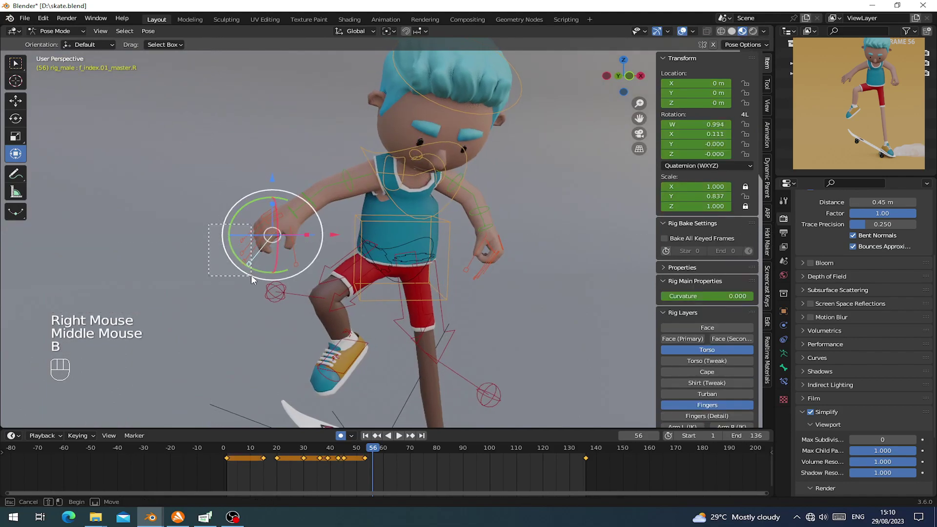
pyautogui.moveTo(251, 274); pyautogui.dragTo(250, 275)
pyautogui.press('s')
pyautogui.click(298, 319)
pyautogui.moveTo(298, 320); pyautogui.dragTo(240, 228, button='middle')
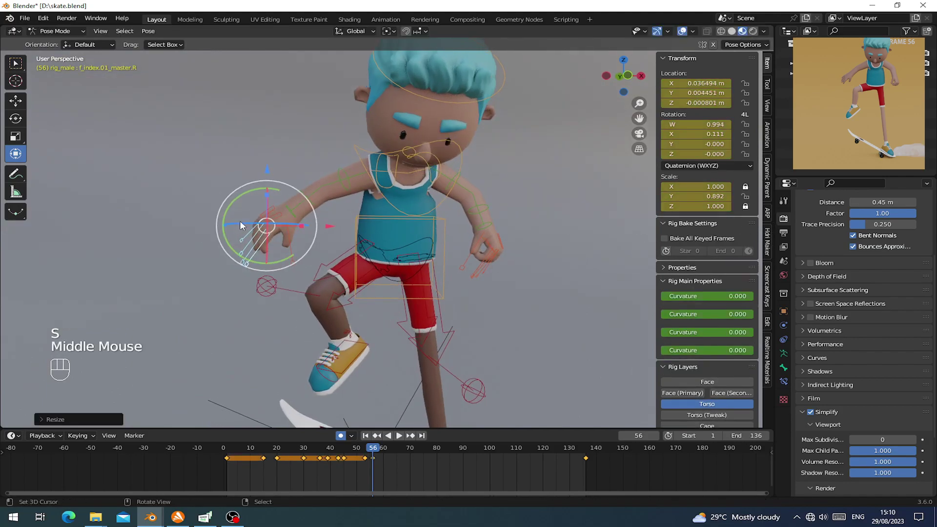
# Step: Switch the transform orientation to Local and refine the scale of the right hand's finger controls
pyautogui.moveTo(348, 25); pyautogui.dragTo(345, 72)
pyautogui.moveTo(254, 205); pyautogui.dragTo(248, 214)
pyautogui.press('s')
pyautogui.click(299, 270)
pyautogui.moveTo(300, 270); pyautogui.dragTo(337, 271, button='middle')
pyautogui.press('s')
pyautogui.click(344, 267)
# Step: Scale and rotate a single finger control on the right hand to vary the hand pose
pyautogui.rightClick(340, 265)
pyautogui.press('s')
pyautogui.click(323, 271)
pyautogui.press('r')
pyautogui.click(353, 268)
# Step: Rotate the left arm control slightly at frame 56
pyautogui.moveTo(408, 242); pyautogui.dragTo(355, 191, button='middle')
pyautogui.rightClick(461, 185)
pyautogui.press('r')
pyautogui.scroll(-1, 449, 260)
# Step: Shift the torso control slightly to balance the body over the supporting leg
pyautogui.rightClick(399, 220)
pyautogui.press('g')
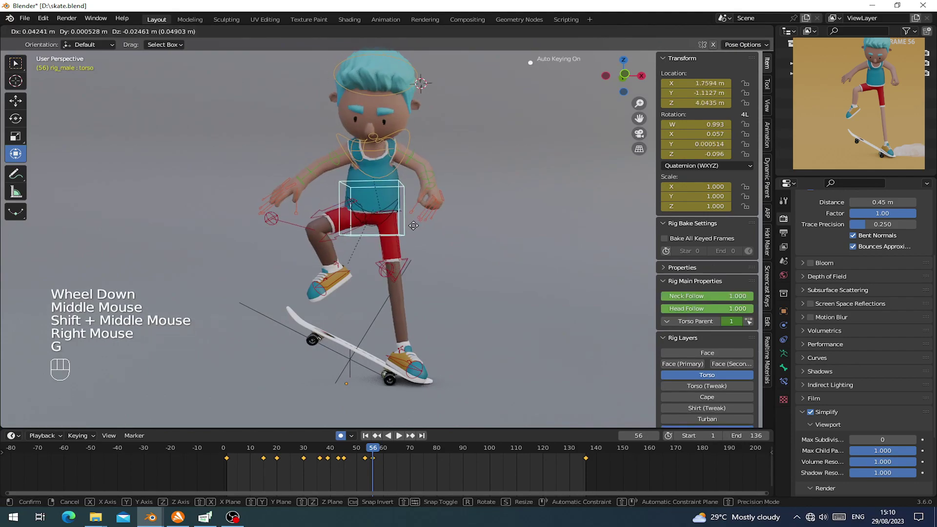
pyautogui.click(412, 222)
pyautogui.moveTo(413, 223); pyautogui.dragTo(421, 294, button='middle')
# Step: Move the right knee's pole target outward from the body
pyautogui.rightClick(426, 295)
pyautogui.rightClick(421, 294)
pyautogui.moveTo(422, 294); pyautogui.dragTo(345, 156, button='middle')
pyautogui.press('g')
pyautogui.click(406, 309)
# Step: Adjust the rotation of the upper-body control at frame 56
pyautogui.rightClick(388, 183)
pyautogui.moveTo(394, 179); pyautogui.dragTo(360, 158)
pyautogui.moveTo(360, 158)
pyautogui.mouseDown(button='middle')
pyautogui.moveTo(351, 161)
pyautogui.moveTo(359, 158)
pyautogui.mouseUp(button='middle')
pyautogui.moveTo(359, 158); pyautogui.dragTo(358, 153)
# Step: Reposition the right foot control above the raised end of the skateboard
pyautogui.moveTo(358, 153); pyautogui.dragTo(349, 322, button='middle')
pyautogui.rightClick(343, 276)
pyautogui.press('g')
pyautogui.press('g')
pyautogui.click(344, 302)
# Step: Select all rig controls, insert keyframes at frame 56, and preview the playback
pyautogui.press('a')
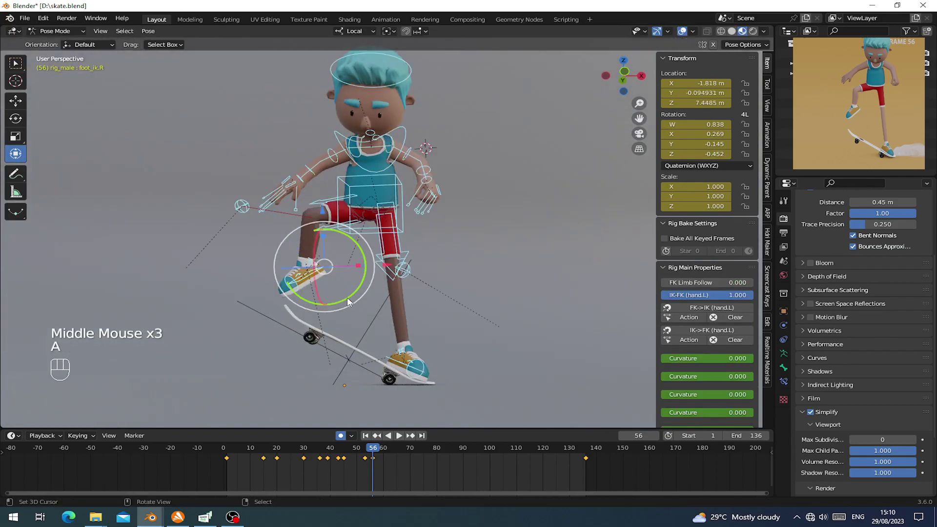
pyautogui.press('i')
pyautogui.moveTo(367, 463); pyautogui.dragTo(373, 464)
pyautogui.press('space')
pyautogui.press('space')
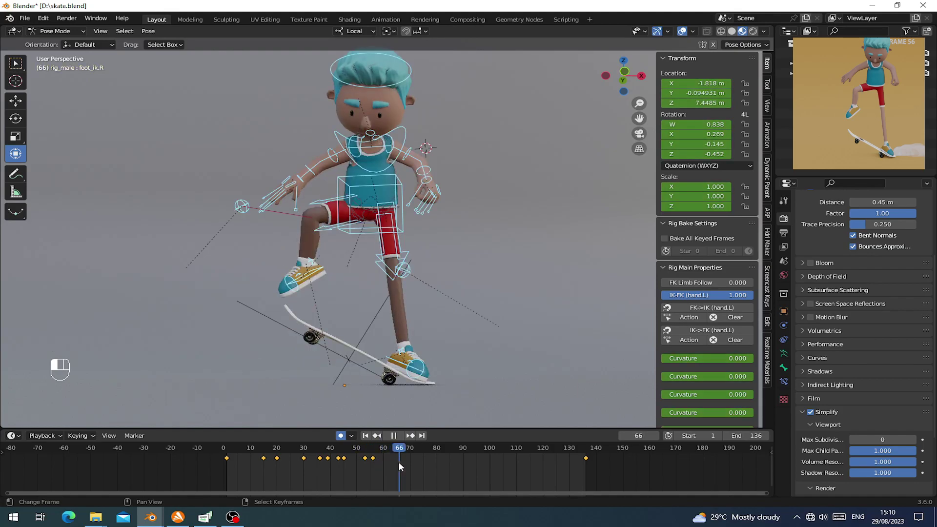
# Step: Move the playhead to frame 68 to match the next reference pose
pyautogui.moveTo(373, 464); pyautogui.dragTo(422, 464)
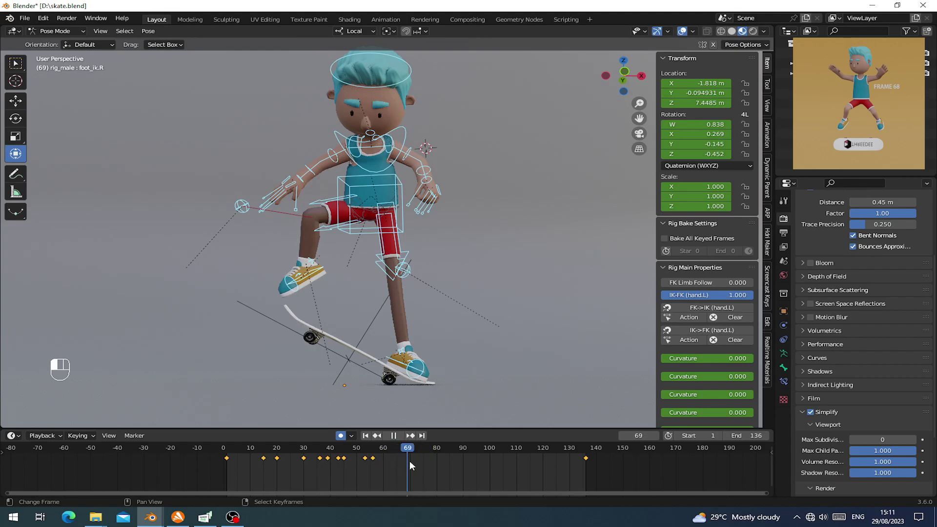
pyautogui.moveTo(410, 461); pyautogui.dragTo(408, 461)
pyautogui.press('Left')
pyautogui.press('Left')
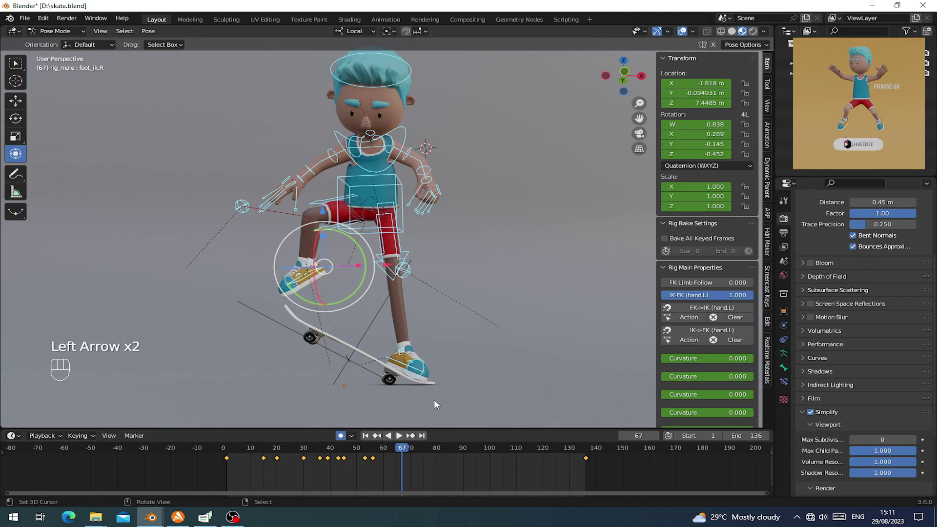
pyautogui.press('Left')
pyautogui.press('Right')
pyautogui.press('Right')
pyautogui.press('Right')
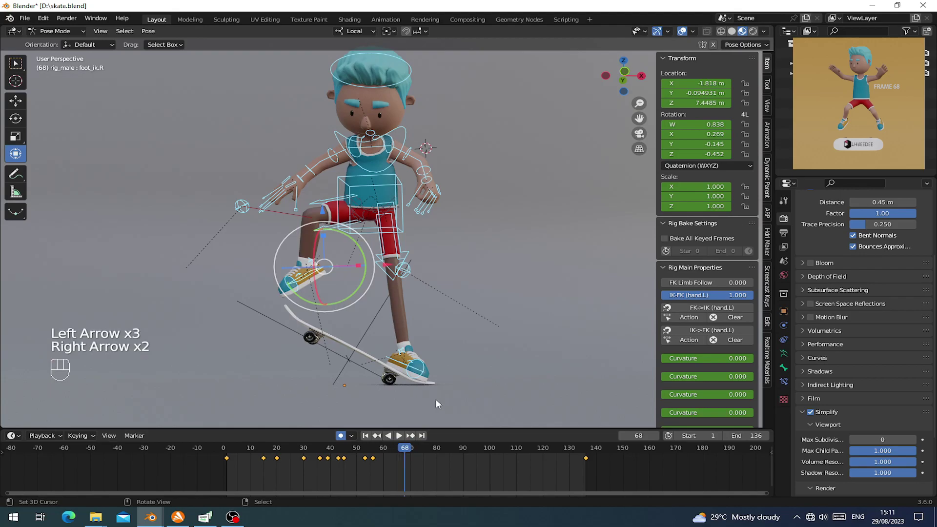
pyautogui.press('Left')
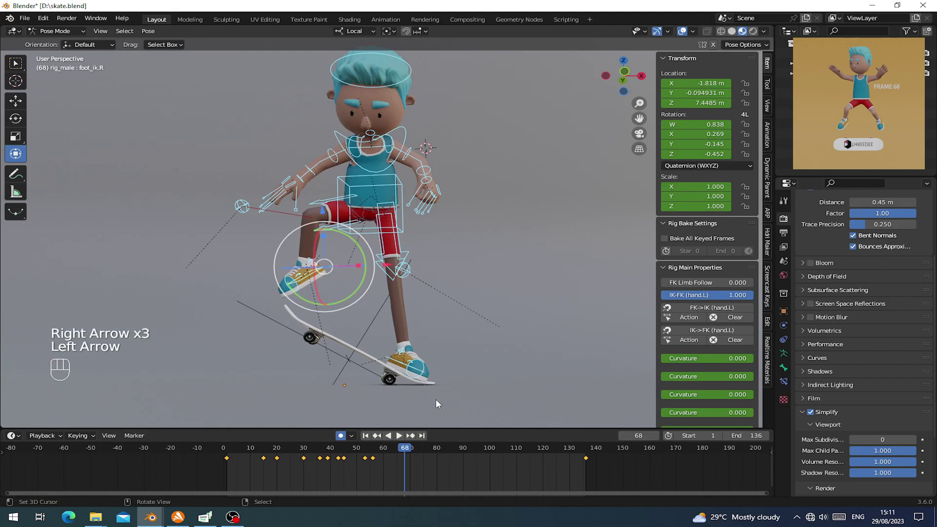
# Step: Switch the transform orientation to Global and raise the left foot control to about 5.72 m on Z
pyautogui.rightClick(405, 368)
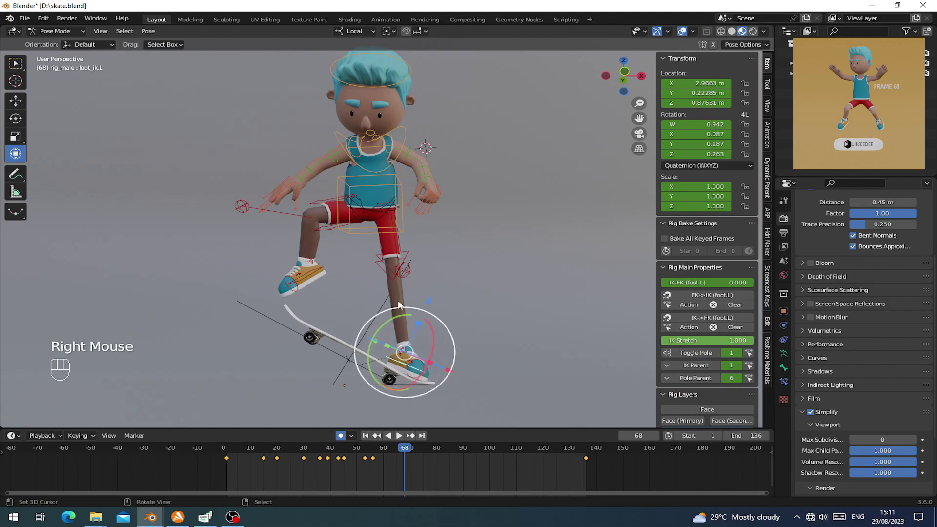
pyautogui.click(354, 30)
pyautogui.click(347, 61)
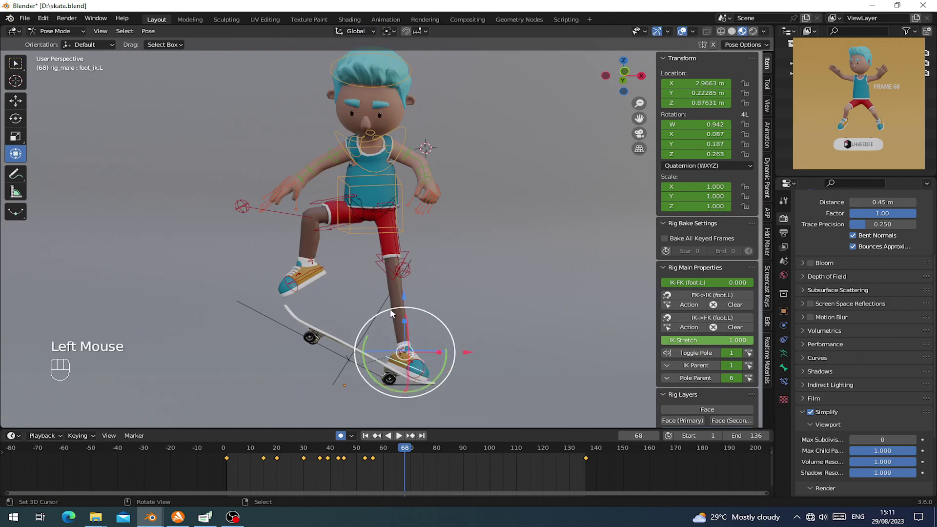
pyautogui.moveTo(402, 292); pyautogui.dragTo(397, 233)
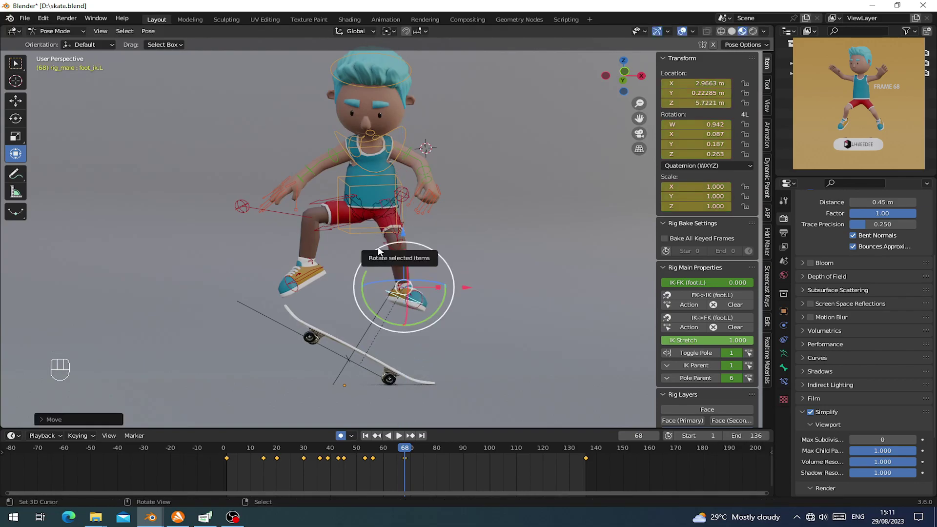
# Step: Rotate the left foot control so that the airborne foot points forward at frame 68
pyautogui.moveTo(378, 250); pyautogui.dragTo(416, 331, button='middle')
pyautogui.scroll(2, 391, 273)
pyautogui.moveTo(417, 326); pyautogui.dragTo(396, 326)
pyautogui.moveTo(449, 343); pyautogui.dragTo(493, 287, button='middle')
pyautogui.moveTo(441, 339); pyautogui.dragTo(456, 341)
pyautogui.moveTo(456, 341)
pyautogui.mouseDown(button='middle')
pyautogui.moveTo(463, 336)
pyautogui.moveTo(438, 344)
pyautogui.mouseUp(button='middle')
# Step: Move the left knee's pole target outward at frame 68
pyautogui.rightClick(221, 255)
pyautogui.moveTo(220, 255); pyautogui.dragTo(364, 319, button='middle')
pyautogui.press('g')
pyautogui.click(431, 328)
pyautogui.scroll(-1, 431, 328)
# Step: Rotate the right foot control to turn the foot forward at frame 68
pyautogui.rightClick(309, 278)
pyautogui.moveTo(309, 278); pyautogui.dragTo(336, 298, button='middle')
pyautogui.moveTo(337, 297)
pyautogui.mouseDown(button='middle')
pyautogui.moveTo(342, 307)
pyautogui.moveTo(355, 300)
pyautogui.mouseUp(button='middle')
pyautogui.moveTo(317, 291); pyautogui.dragTo(332, 292)
pyautogui.moveTo(331, 293); pyautogui.dragTo(398, 270, button='middle')
# Step: Reposition the right knee's pole target and check the motion around frame 68
pyautogui.rightClick(324, 257)
pyautogui.press('g')
pyautogui.click(402, 292)
pyautogui.moveTo(402, 460)
pyautogui.mouseDown()
pyautogui.moveTo(373, 461)
pyautogui.moveTo(405, 459)
pyautogui.mouseUp()
# Step: Select the left foot control and raise it further above the skateboard
pyautogui.rightClick(319, 283)
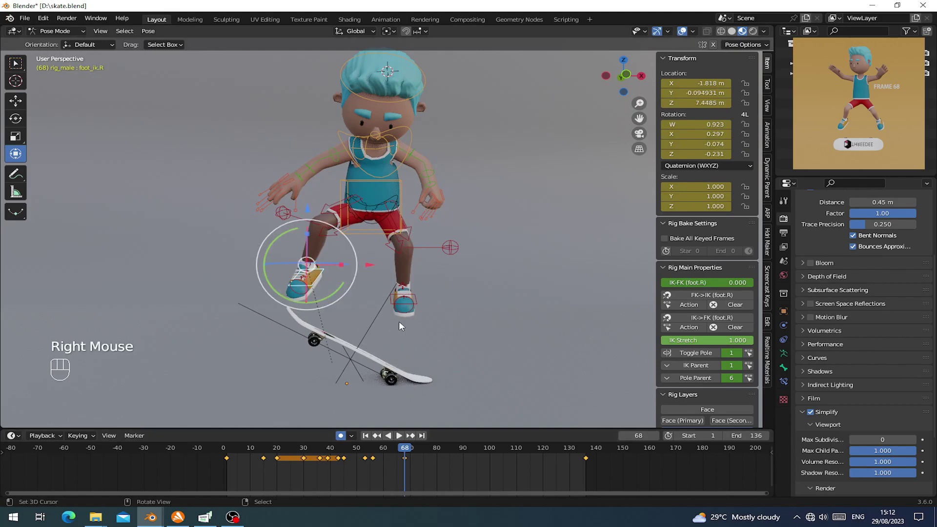
pyautogui.keyDown('shift'); pyautogui.rightClick(418, 294); pyautogui.keyUp('shift')
pyautogui.rightClick(421, 315)
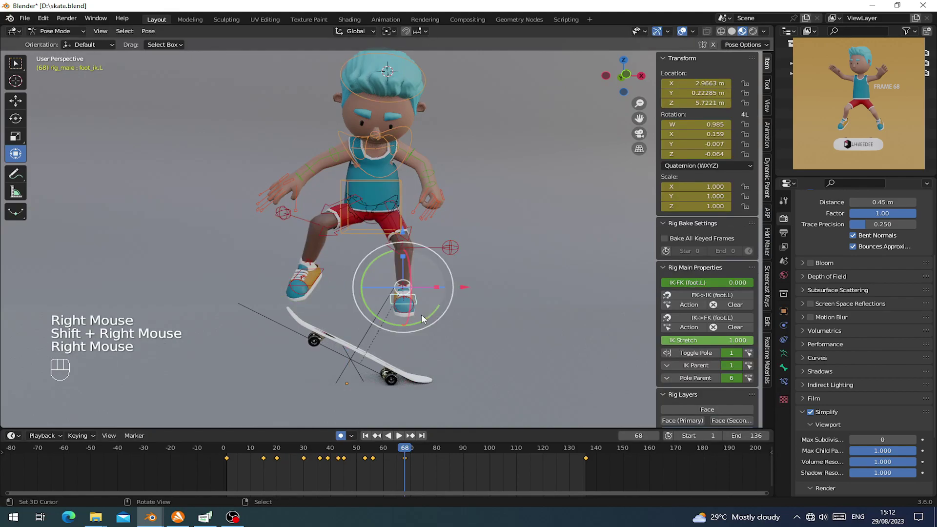
pyautogui.click(406, 233)
# Step: Select the torso control and raise the body higher for the jump at frame 68
pyautogui.rightClick(406, 184)
pyautogui.rightClick(397, 182)
pyautogui.scroll(-2, 373, 169)
pyautogui.moveTo(373, 168); pyautogui.dragTo(371, 136)
# Step: Raise the right foot control to about 9.53 m on Z and clear its rotation
pyautogui.rightClick(341, 256)
pyautogui.moveTo(337, 206); pyautogui.dragTo(347, 183)
pyautogui.scroll(2, 349, 241)
pyautogui.hotkey('alt', 'r')
pyautogui.moveTo(363, 312); pyautogui.dragTo(309, 266, button='middle')
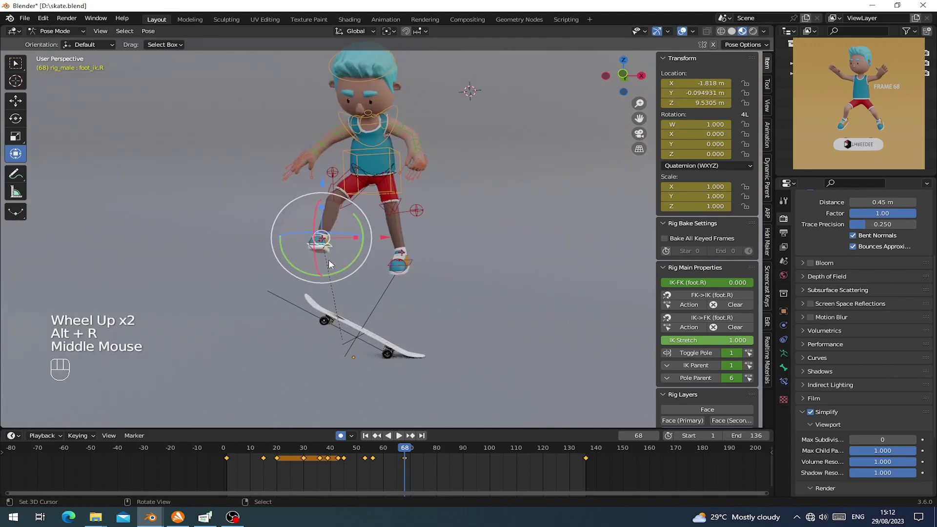
# Step: Clear the left foot control's rotation and raise it to about 8.89 m on Z
pyautogui.rightClick(408, 265)
pyautogui.hotkey('alt', 'r')
pyautogui.moveTo(398, 263); pyautogui.dragTo(401, 266, button='middle')
pyautogui.moveTo(399, 201)
pyautogui.mouseDown()
pyautogui.moveTo(398, 179)
pyautogui.moveTo(398, 191)
pyautogui.mouseUp()
pyautogui.click(399, 191)
# Step: Rotate the left and right foot controls about X to point the toes downward
pyautogui.moveTo(398, 192); pyautogui.dragTo(347, 254, button='middle')
pyautogui.moveTo(374, 221); pyautogui.dragTo(376, 248, button='middle')
pyautogui.moveTo(375, 232); pyautogui.dragTo(361, 246)
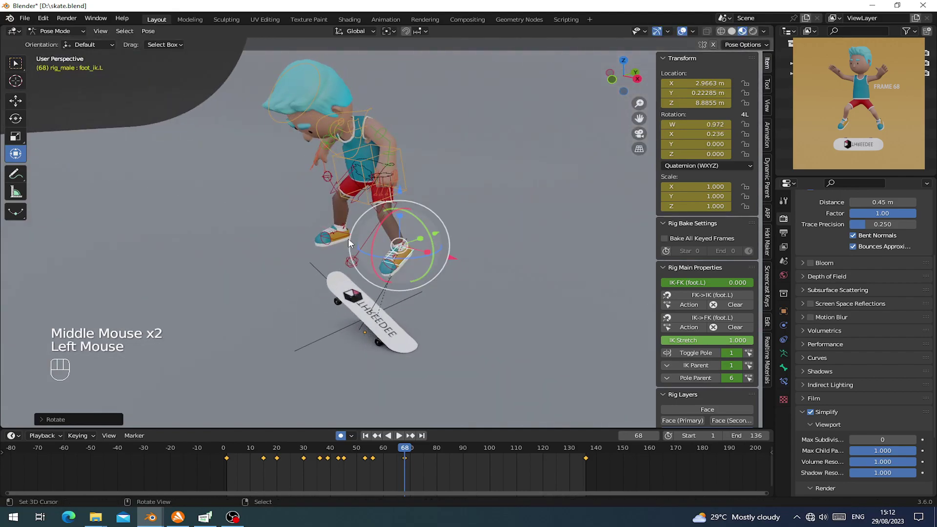
pyautogui.rightClick(342, 235)
pyautogui.moveTo(320, 213); pyautogui.dragTo(311, 225)
pyautogui.moveTo(312, 226); pyautogui.dragTo(375, 214, button='middle')
pyautogui.keyDown('shift'); pyautogui.moveTo(375, 211); pyautogui.dragTo(410, 239, button='middle'); pyautogui.keyUp('shift')
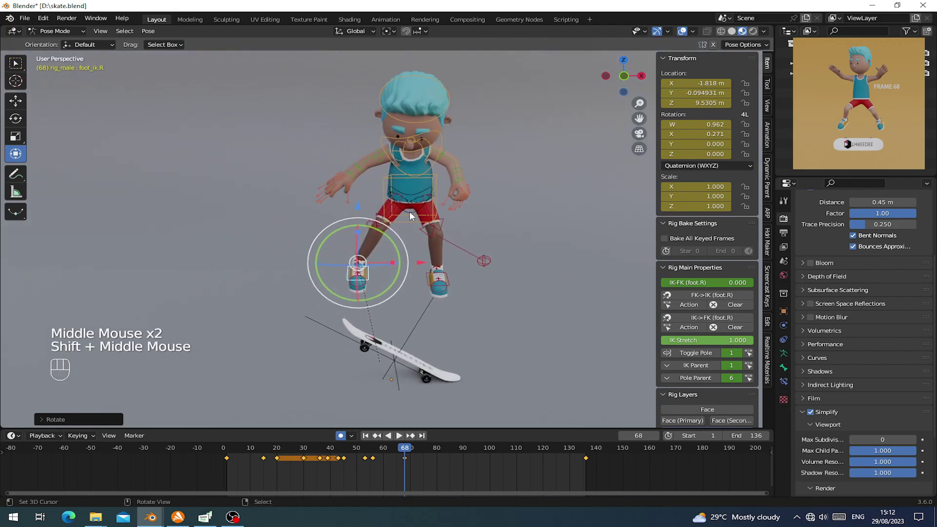
# Step: Shift the torso control along X to about 0.96 m, centering the body over the feet
pyautogui.rightClick(433, 180)
pyautogui.moveTo(434, 186); pyautogui.dragTo(443, 191, button='middle')
pyautogui.moveTo(472, 195); pyautogui.dragTo(464, 199)
pyautogui.keyDown('shift'); pyautogui.moveTo(468, 205); pyautogui.dragTo(495, 236, button='middle'); pyautogui.keyUp('shift')
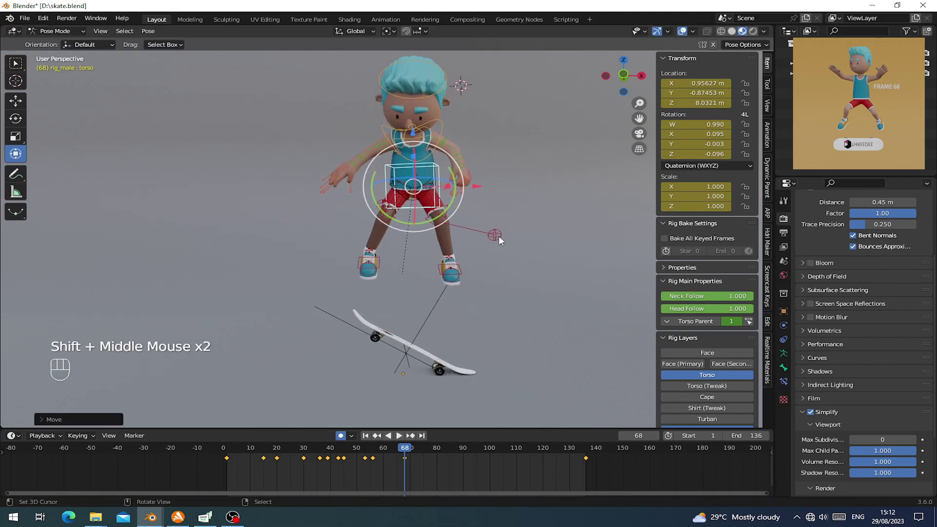
pyautogui.keyDown('shift'); pyautogui.moveTo(504, 279); pyautogui.dragTo(485, 208, button='middle'); pyautogui.keyUp('shift')
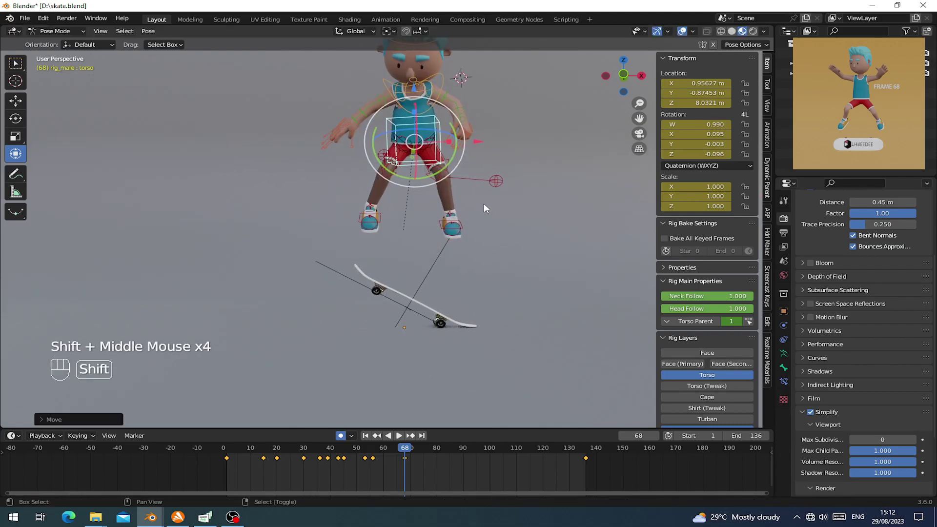
# Step: Rotate the left foot control outward and move it in Local orientation to about X 3.71 m, Y 0.20 m, Z 9.07 m
pyautogui.rightClick(467, 227)
pyautogui.rightClick(469, 227)
pyautogui.moveTo(515, 215); pyautogui.dragTo(530, 216)
pyautogui.click(374, 32)
pyautogui.click(372, 77)
pyautogui.press('g')
pyautogui.click(397, 249)
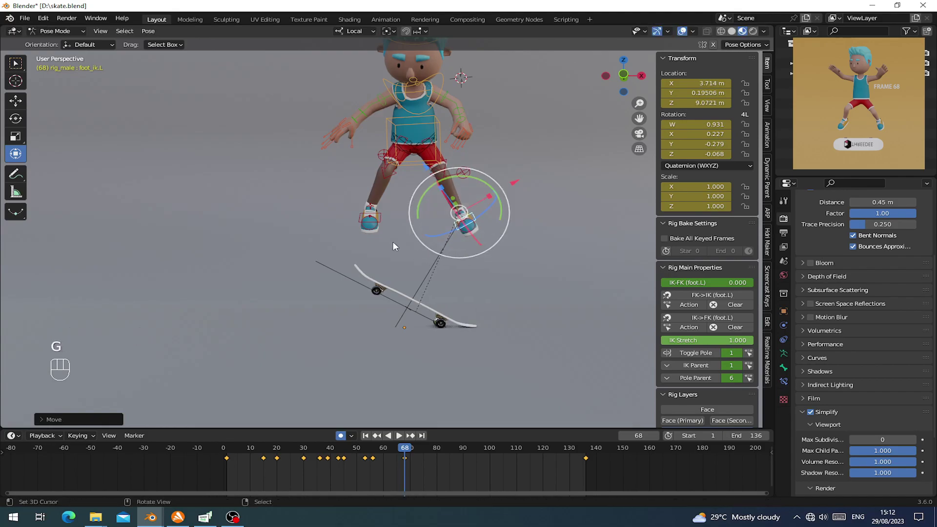
# Step: Rotate the right foot control outward and move it to about X -1.86 m, Y -0.13 m, Z 9.81 m
pyautogui.rightClick(385, 220)
pyautogui.moveTo(384, 220); pyautogui.dragTo(380, 229, button='middle')
pyautogui.rightClick(382, 224)
pyautogui.moveTo(374, 237); pyautogui.dragTo(371, 199)
pyautogui.rightClick(371, 199)
pyautogui.press('g')
pyautogui.rightClick(378, 244)
pyautogui.moveTo(378, 244); pyautogui.dragTo(338, 196, button='middle')
pyautogui.rightClick(375, 229)
pyautogui.moveTo(338, 196); pyautogui.dragTo(341, 224)
pyautogui.moveTo(342, 224); pyautogui.dragTo(378, 240, button='middle')
pyautogui.press('g')
pyautogui.click(380, 237)
# Step: Raise the left foot control to about 9.68 m on Z and shift it to about 3.85 m on X
pyautogui.moveTo(488, 216); pyautogui.dragTo(480, 223, button='middle')
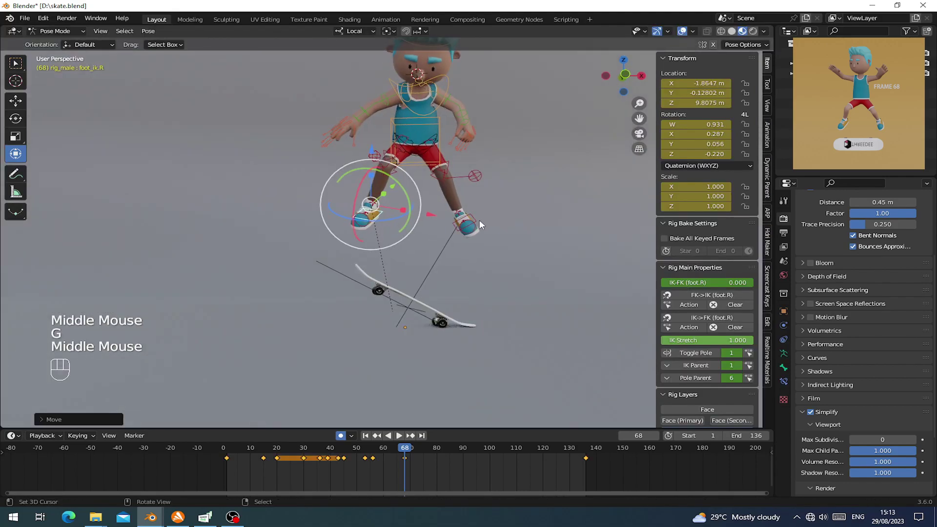
pyautogui.rightClick(479, 220)
pyautogui.press('g')
pyautogui.rightClick(481, 219)
pyautogui.press('g')
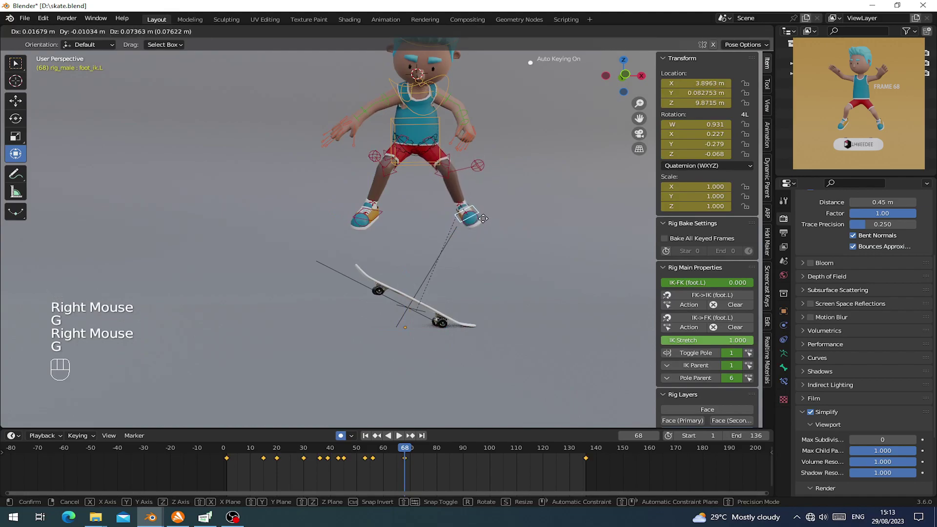
pyautogui.click(483, 220)
pyautogui.keyDown('shift'); pyautogui.moveTo(502, 273); pyautogui.dragTo(511, 286, button='middle'); pyautogui.keyUp('shift')
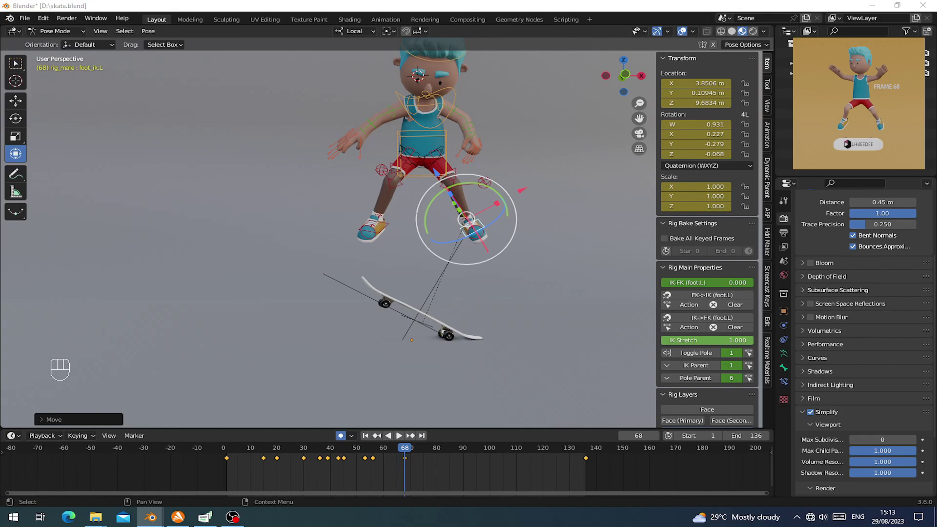
# Step: Refine the right foot's angle with small rotations, clearing the control's rotation where the pose needs resetting
pyautogui.keyDown('shift'); pyautogui.scroll(-2, 314, 203); pyautogui.keyUp('shift')
pyautogui.scroll(-1, 352, 217)
pyautogui.moveTo(361, 222)
pyautogui.mouseDown(button='middle')
pyautogui.moveTo(386, 230)
pyautogui.moveTo(375, 232)
pyautogui.mouseUp(button='middle')
pyautogui.scroll(1, 376, 228)
pyautogui.moveTo(375, 232); pyautogui.dragTo(381, 274, button='middle')
pyautogui.scroll(1, 386, 242)
pyautogui.rightClick(367, 287)
pyautogui.rightClick(380, 274)
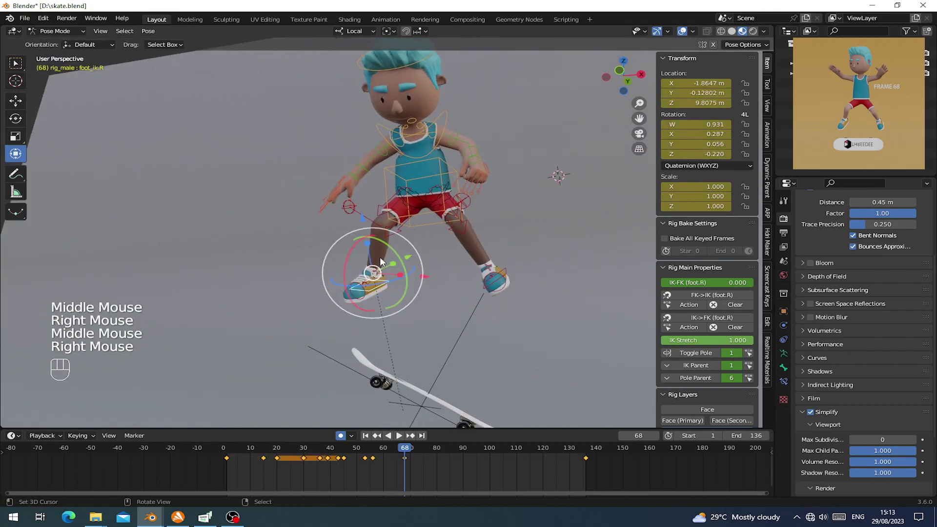
pyautogui.moveTo(359, 224); pyautogui.dragTo(361, 214)
pyautogui.moveTo(360, 214); pyautogui.dragTo(343, 196, button='middle')
pyautogui.scroll(1, 498, 227)
pyautogui.rightClick(363, 198)
pyautogui.moveTo(341, 196); pyautogui.dragTo(340, 194)
pyautogui.hotkey('alt', 'r')
pyautogui.moveTo(340, 194); pyautogui.dragTo(449, 237, button='middle')
pyautogui.moveTo(448, 237); pyautogui.dragTo(447, 237)
# Step: Reposition the knee pole controls in Global orientation so the bent knees point outward
pyautogui.moveTo(447, 237); pyautogui.dragTo(571, 355, button='middle')
pyautogui.rightClick(542, 354)
pyautogui.rightClick(518, 360)
pyautogui.keyDown('shift'); pyautogui.rightClick(384, 387); pyautogui.keyUp('shift')
pyautogui.moveTo(383, 387); pyautogui.dragTo(383, 169, button='middle')
pyautogui.click(352, 32)
pyautogui.click(351, 65)
pyautogui.moveTo(437, 280); pyautogui.dragTo(434, 266)
pyautogui.rightClick(521, 247)
pyautogui.moveTo(521, 252); pyautogui.dragTo(380, 190, button='middle')
pyautogui.press('g')
pyautogui.click(466, 363)
# Step: Rotate the upper-body controls, including the chest, slightly to adjust the torso's lean
pyautogui.rightClick(377, 184)
pyautogui.moveTo(377, 183); pyautogui.dragTo(389, 165)
pyautogui.moveTo(390, 166); pyautogui.dragTo(370, 165, button='middle')
pyautogui.rightClick(415, 175)
pyautogui.moveTo(370, 166); pyautogui.dragTo(367, 169)
pyautogui.moveTo(375, 169); pyautogui.dragTo(482, 185, button='middle')
pyautogui.moveTo(398, 188); pyautogui.dragTo(411, 187, button='middle')
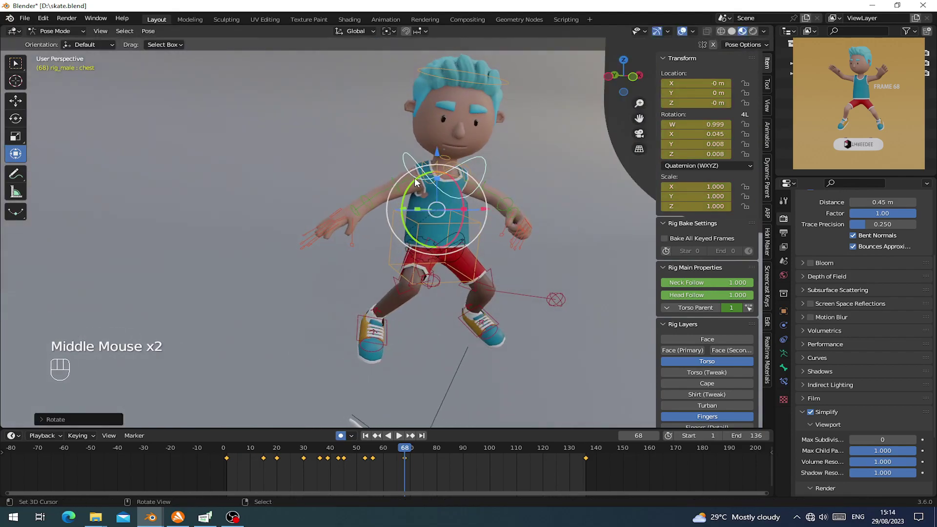
# Step: Clear the rotation of the right and left shoulder controls
pyautogui.rightClick(424, 172)
pyautogui.hotkey('alt', 'r')
pyautogui.moveTo(483, 188); pyautogui.dragTo(458, 183, button='middle')
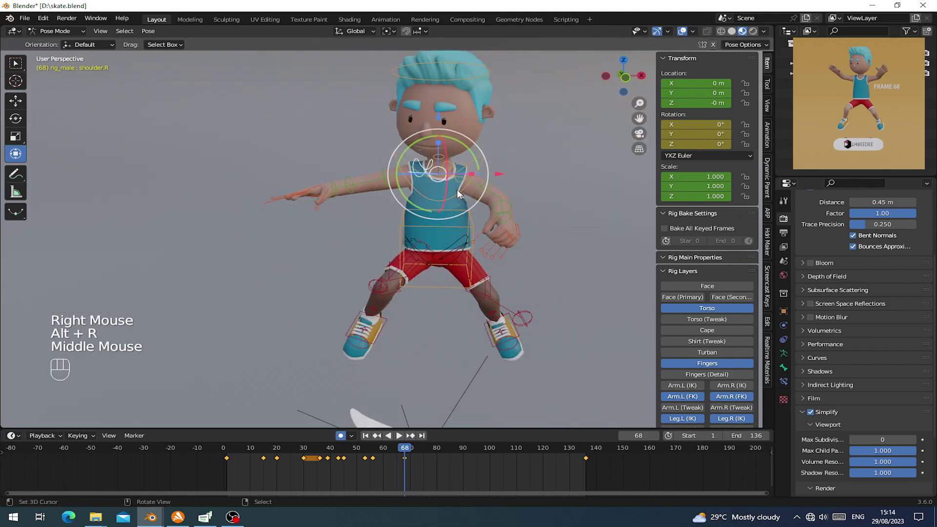
pyautogui.rightClick(458, 179)
pyautogui.hotkey('alt', 'r')
# Step: Rotate the right arm's FK controls to lift the forearm, switching the transform orientation to Local
pyautogui.rightClick(352, 189)
pyautogui.rightClick(349, 188)
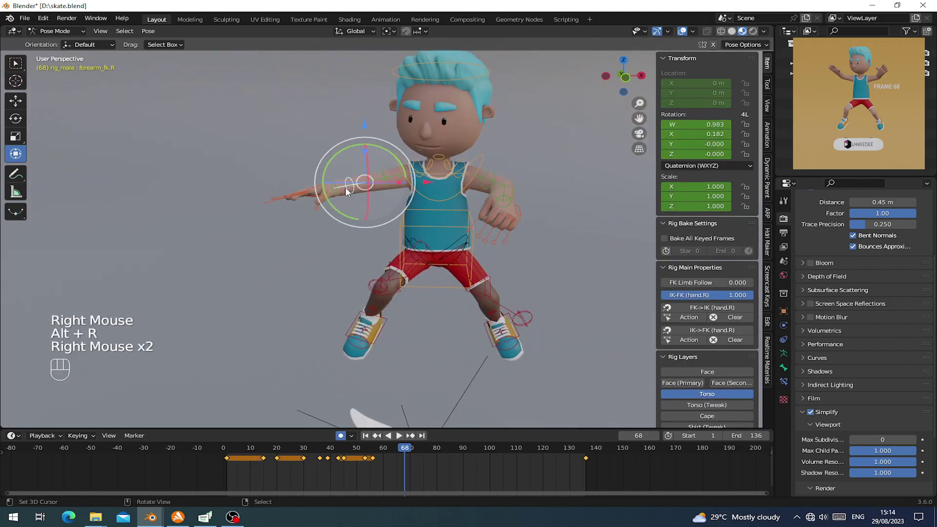
pyautogui.moveTo(349, 188); pyautogui.dragTo(381, 238, button='middle')
pyautogui.moveTo(375, 242); pyautogui.dragTo(395, 236)
pyautogui.moveTo(412, 223); pyautogui.dragTo(426, 222)
pyautogui.rightClick(428, 221)
pyautogui.moveTo(425, 229); pyautogui.dragTo(360, 205, button='middle')
pyautogui.moveTo(371, 207); pyautogui.dragTo(353, 200, button='middle')
pyautogui.click(350, 34)
pyautogui.click(351, 72)
pyautogui.moveTo(362, 155)
pyautogui.mouseDown(button='middle')
pyautogui.moveTo(380, 153)
pyautogui.moveTo(352, 154)
pyautogui.mouseUp(button='middle')
pyautogui.moveTo(351, 153); pyautogui.dragTo(368, 149)
# Step: Rotate the remaining FK arm and hand controls to spread both arms outward with the hands raised, matching the reference
pyautogui.rightClick(416, 194)
pyautogui.moveTo(416, 194); pyautogui.dragTo(397, 194, button='middle')
pyautogui.moveTo(363, 165); pyautogui.dragTo(374, 161)
pyautogui.moveTo(373, 161); pyautogui.dragTo(507, 214, button='middle')
pyautogui.press('r')
pyautogui.press('r')
pyautogui.click(499, 244)
pyautogui.moveTo(508, 215); pyautogui.dragTo(472, 219, button='middle')
pyautogui.moveTo(471, 219); pyautogui.dragTo(482, 200)
pyautogui.press('r')
pyautogui.moveTo(483, 200); pyautogui.dragTo(459, 264, button='middle')
pyautogui.moveTo(466, 266); pyautogui.dragTo(471, 259)
pyautogui.moveTo(470, 259); pyautogui.dragTo(488, 205, button='middle')
pyautogui.press('r')
pyautogui.moveTo(460, 148); pyautogui.dragTo(455, 161)
# Step: Rotate the right upper arm's FK control to refine the height of the raised arm
pyautogui.rightClick(390, 171)
pyautogui.rightClick(382, 174)
pyautogui.moveTo(385, 177); pyautogui.dragTo(441, 234, button='middle')
pyautogui.click(409, 220)
pyautogui.press('r')
pyautogui.click(439, 248)
# Step: Rotate the left shoulder, then the right shoulder to about X 6.4°, Y 2.8°, Z -2.2°
pyautogui.rightClick(458, 167)
pyautogui.press('r')
pyautogui.click(469, 210)
pyautogui.rightClick(419, 172)
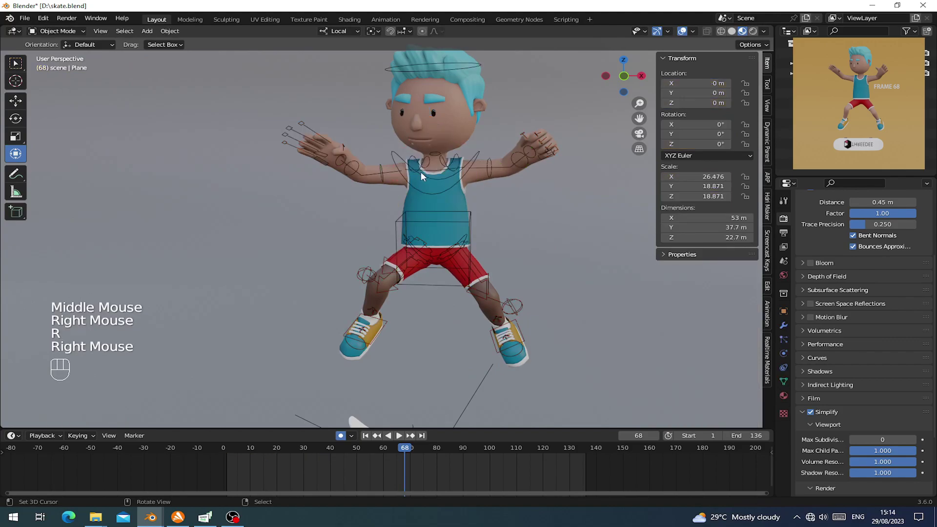
pyautogui.rightClick(418, 162)
pyautogui.press('r')
pyautogui.click(507, 194)
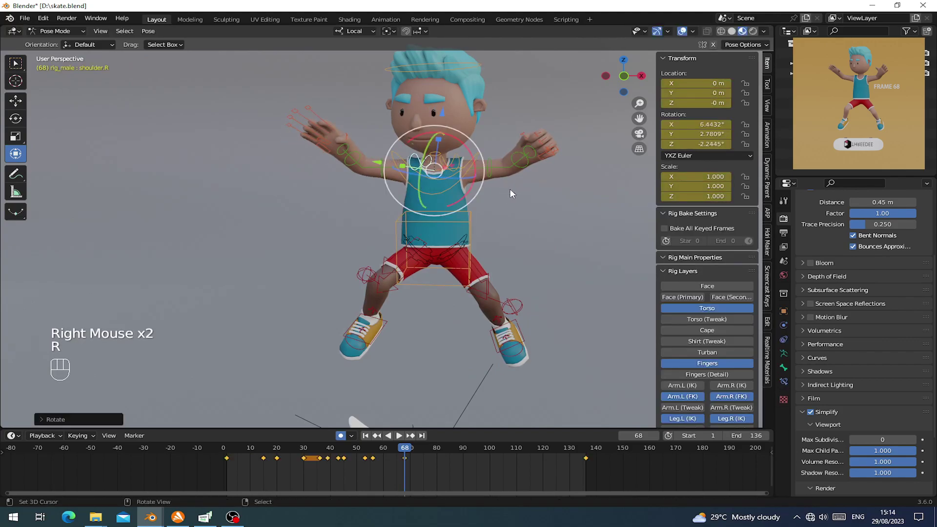
# Step: Rotate the left hand control slightly to refine the raised hand's angle
pyautogui.moveTo(512, 180); pyautogui.dragTo(534, 144, button='middle')
pyautogui.rightClick(514, 161)
pyautogui.moveTo(534, 142); pyautogui.dragTo(538, 139)
pyautogui.keyDown('shift'); pyautogui.moveTo(527, 148); pyautogui.dragTo(522, 187, button='middle'); pyautogui.keyUp('shift')
pyautogui.moveTo(522, 188); pyautogui.dragTo(429, 234, button='middle')
pyautogui.keyDown('shift'); pyautogui.moveTo(429, 234); pyautogui.dragTo(332, 297, button='middle'); pyautogui.keyUp('shift')
pyautogui.scroll(1, 365, 190)
# Step: Select the finger controls of the left hand and clear their scale and rotation
pyautogui.rightClick(362, 188)
pyautogui.press('b')
pyautogui.moveTo(353, 204); pyautogui.dragTo(355, 212)
pyautogui.hotkey('alt', 's')
pyautogui.hotkey('alt', 'r')
# Step: Scale the left finger controls to about 1.08 on Y to straighten the fingers and rotate them slightly
pyautogui.moveTo(356, 238); pyautogui.dragTo(480, 198, button='middle')
pyautogui.moveTo(480, 197); pyautogui.dragTo(541, 203, button='middle')
pyautogui.keyDown('shift'); pyautogui.moveTo(542, 203); pyautogui.dragTo(488, 246, button='middle'); pyautogui.keyUp('shift')
pyautogui.moveTo(488, 247); pyautogui.dragTo(432, 191, button='middle')
pyautogui.press('s')
pyautogui.click(514, 259)
pyautogui.moveTo(431, 191); pyautogui.dragTo(434, 122)
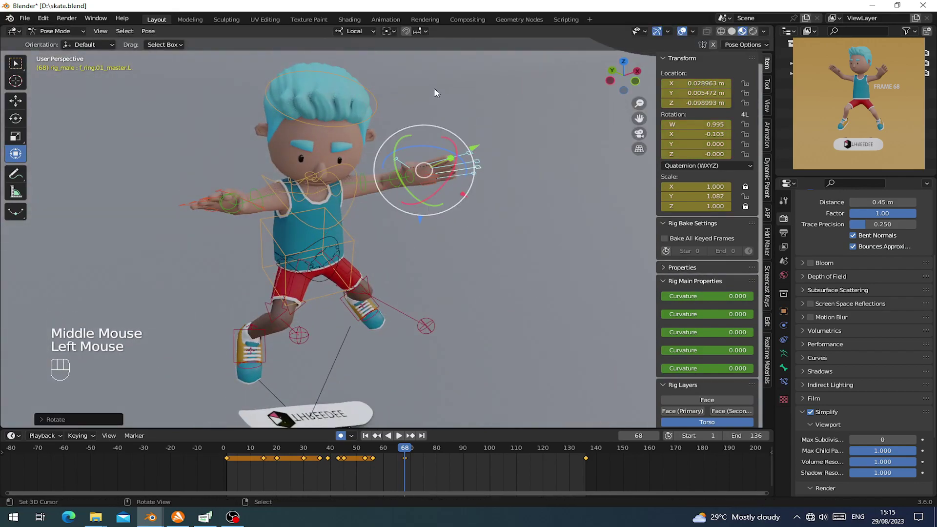
# Step: Set the transform pivot point to Individual Origins and adjust the scale of the left finger controls
pyautogui.click(387, 31)
pyautogui.click(414, 65)
pyautogui.press('s')
pyautogui.rightClick(469, 237)
pyautogui.scroll(1, 469, 238)
pyautogui.moveTo(469, 238); pyautogui.dragTo(334, 234, button='middle')
pyautogui.keyDown('shift'); pyautogui.moveTo(283, 252); pyautogui.dragTo(292, 293, button='middle'); pyautogui.keyUp('shift')
pyautogui.moveTo(291, 293); pyautogui.dragTo(334, 203, button='middle')
# Step: Select the right hand's finger controls and scale them up slightly to straighten the fingers
pyautogui.rightClick(289, 195)
pyautogui.press('b')
pyautogui.moveTo(237, 182); pyautogui.dragTo(315, 225)
pyautogui.press('s')
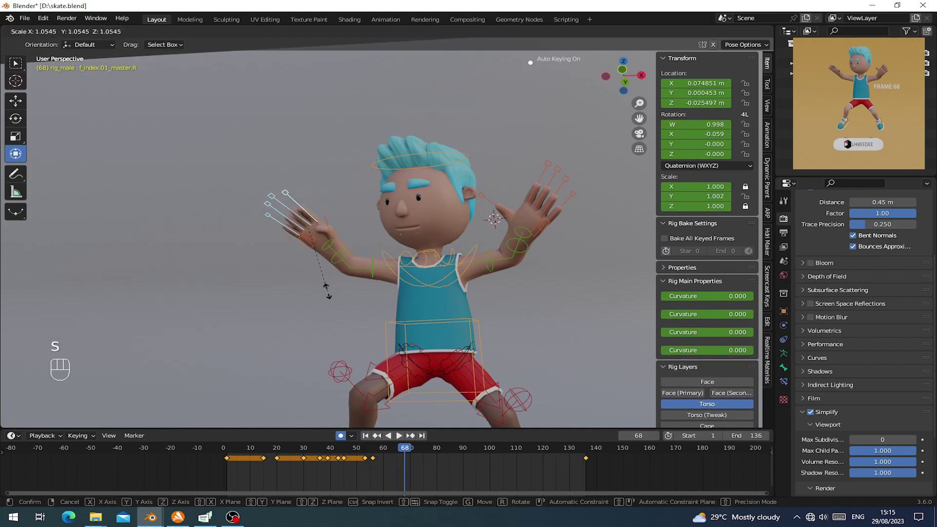
pyautogui.click(334, 272)
# Step: Clear the right thumb control's rotation, scale and location, and scale it to about 1.10 on Y
pyautogui.moveTo(335, 272); pyautogui.dragTo(314, 212, button='middle')
pyautogui.rightClick(315, 215)
pyautogui.rightClick(315, 215)
pyautogui.hotkey('alt', 'r')
pyautogui.hotkey('alt', 's')
pyautogui.hotkey('alt', 'g')
pyautogui.press('s')
pyautogui.click(362, 290)
# Step: Select all of the rig's controls and insert a keyframe for the full pose at frame 68
pyautogui.moveTo(362, 290); pyautogui.dragTo(399, 319, button='middle')
pyautogui.press('a')
pyautogui.press('i')
pyautogui.scroll(-2, 367, 312)
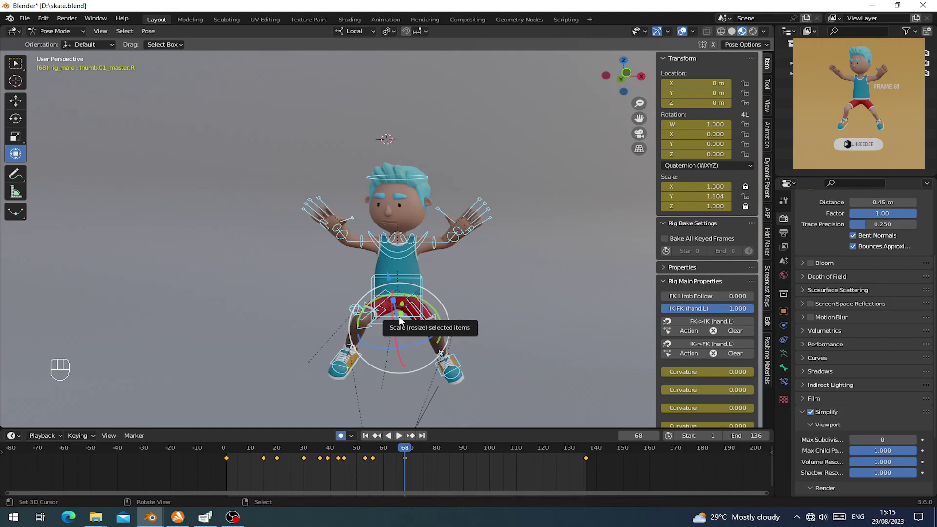
# Step: Set the transform orientation to Global and raise the left foot IK control slightly along Z at frame 68
pyautogui.keyDown('shift'); pyautogui.moveTo(399, 316); pyautogui.dragTo(361, 293, button='middle'); pyautogui.keyUp('shift')
pyautogui.moveTo(361, 293); pyautogui.dragTo(341, 243, button='middle')
pyautogui.rightClick(371, 283)
pyautogui.scroll(2, 382, 264)
pyautogui.keyDown('shift'); pyautogui.moveTo(376, 288); pyautogui.dragTo(361, 53, button='middle'); pyautogui.keyUp('shift')
pyautogui.rightClick(385, 242)
pyautogui.rightClick(399, 270)
pyautogui.click(354, 43)
pyautogui.click(354, 31)
pyautogui.click(354, 60)
pyautogui.moveTo(408, 220); pyautogui.dragTo(369, 181, button='middle')
pyautogui.moveTo(369, 181); pyautogui.dragTo(368, 172)
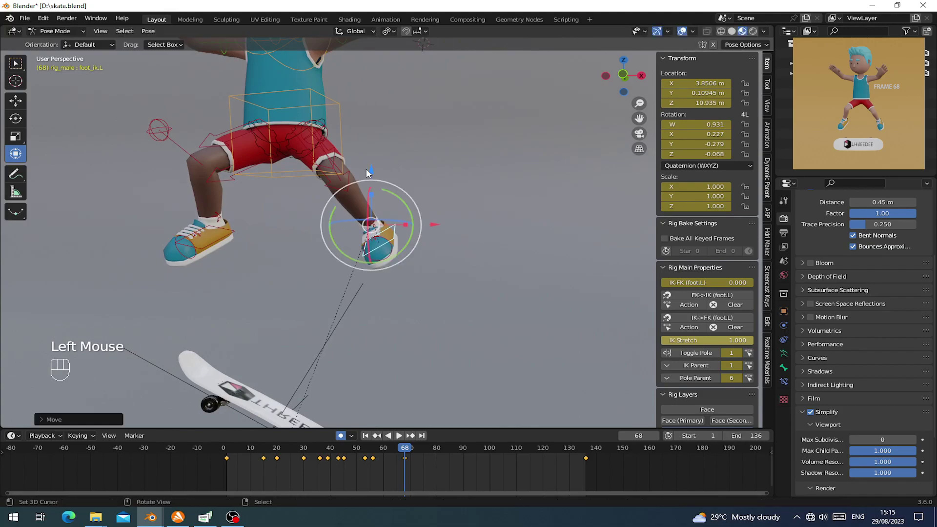
# Step: Select the neck control and rotate it in small amounts to adjust the head's tilt at frame 68
pyautogui.scroll(-2, 368, 171)
pyautogui.moveTo(369, 170); pyautogui.dragTo(337, 166, button='middle')
pyautogui.keyDown('shift'); pyautogui.moveTo(337, 166); pyautogui.dragTo(335, 195, button='middle'); pyautogui.keyUp('shift')
pyautogui.rightClick(319, 179)
pyautogui.scroll(3, 322, 212)
pyautogui.scroll(-2, 309, 311)
pyautogui.rightClick(320, 178)
pyautogui.moveTo(335, 195); pyautogui.dragTo(334, 188)
pyautogui.moveTo(334, 189); pyautogui.dragTo(327, 148, button='middle')
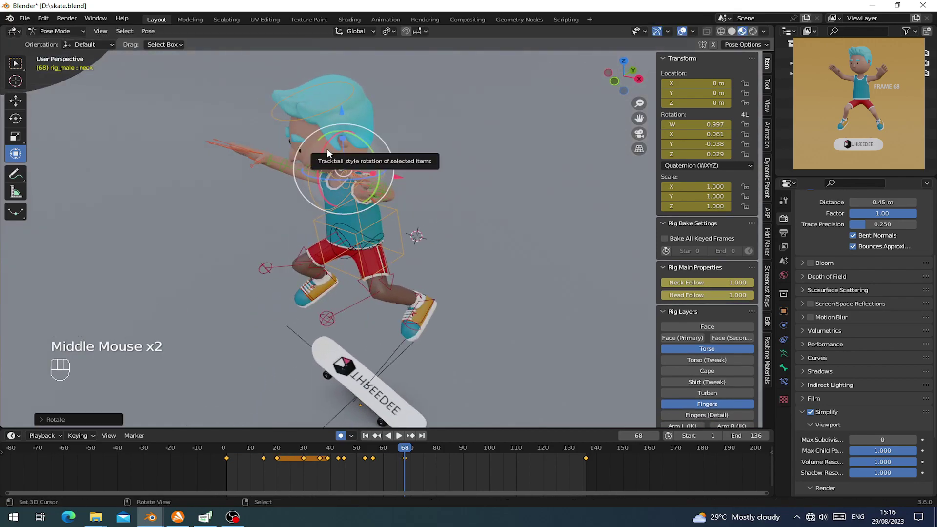
pyautogui.moveTo(326, 142); pyautogui.dragTo(327, 142)
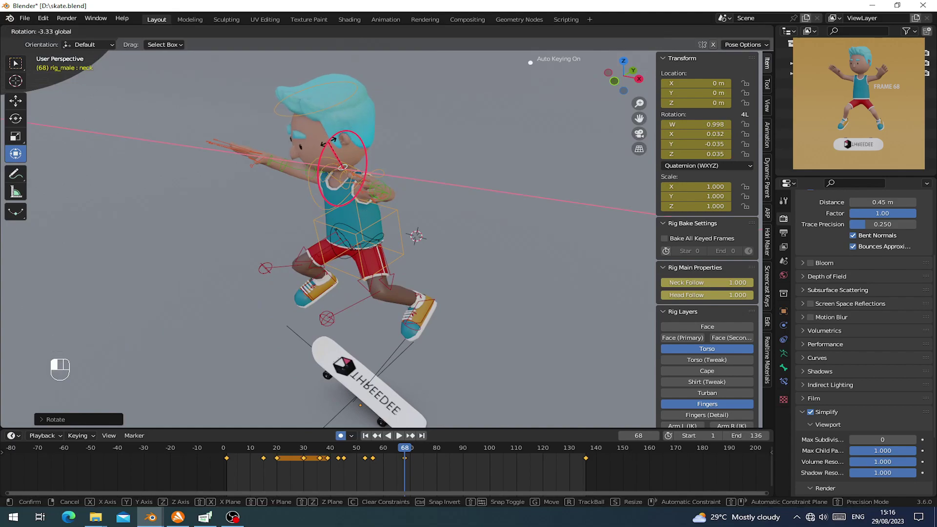
pyautogui.moveTo(328, 142); pyautogui.dragTo(328, 141)
pyautogui.moveTo(286, 239); pyautogui.dragTo(328, 199, button='middle')
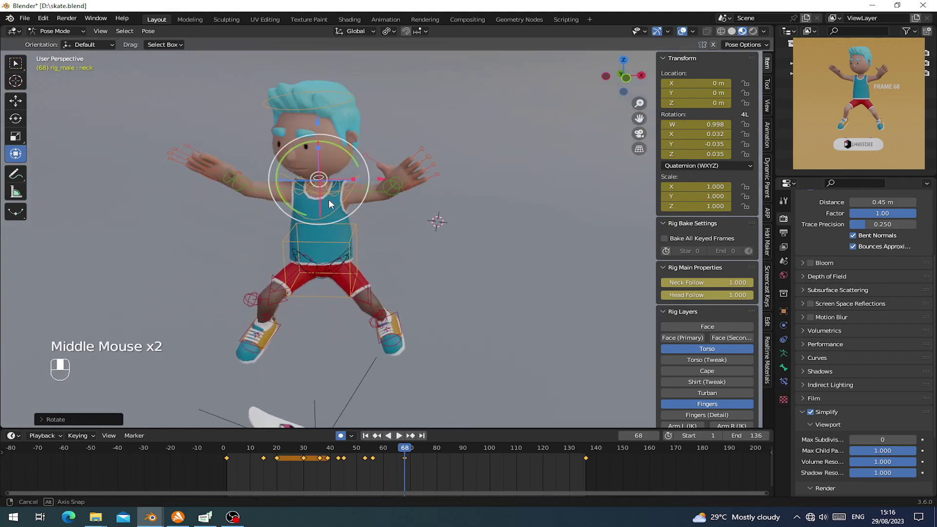
# Step: Select the right upper arm FK control and rotate it slightly to match the arm in the reference image
pyautogui.rightClick(253, 189)
pyautogui.moveTo(257, 222); pyautogui.dragTo(297, 205, button='middle')
pyautogui.moveTo(297, 204); pyautogui.dragTo(364, 188)
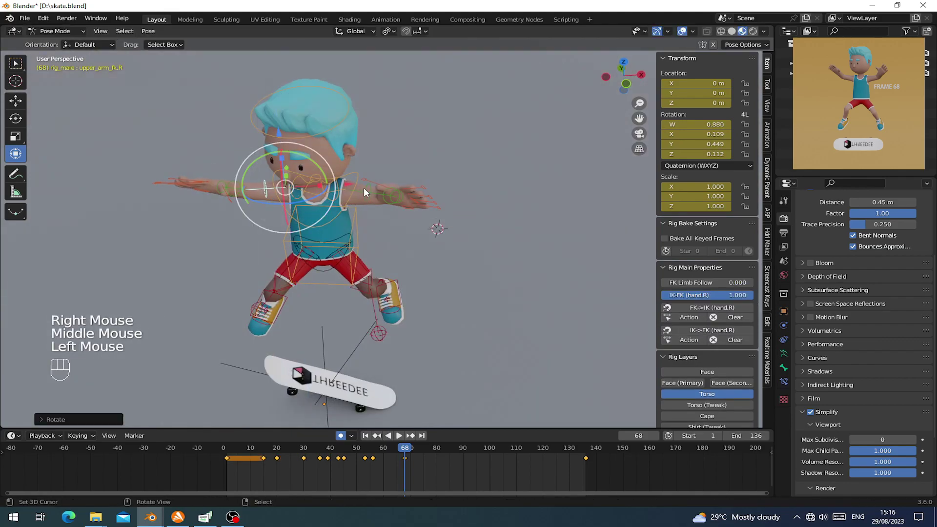
pyautogui.rightClick(364, 188)
pyautogui.click(331, 210)
pyautogui.moveTo(330, 211); pyautogui.dragTo(403, 207, button='middle')
pyautogui.press('r')
pyautogui.rightClick(266, 189)
pyautogui.press('r')
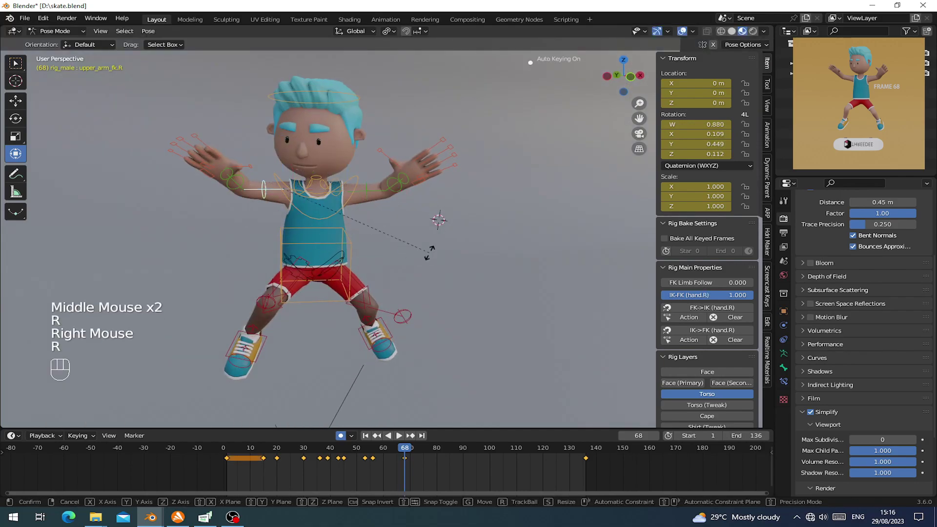
pyautogui.middleClick(415, 259)
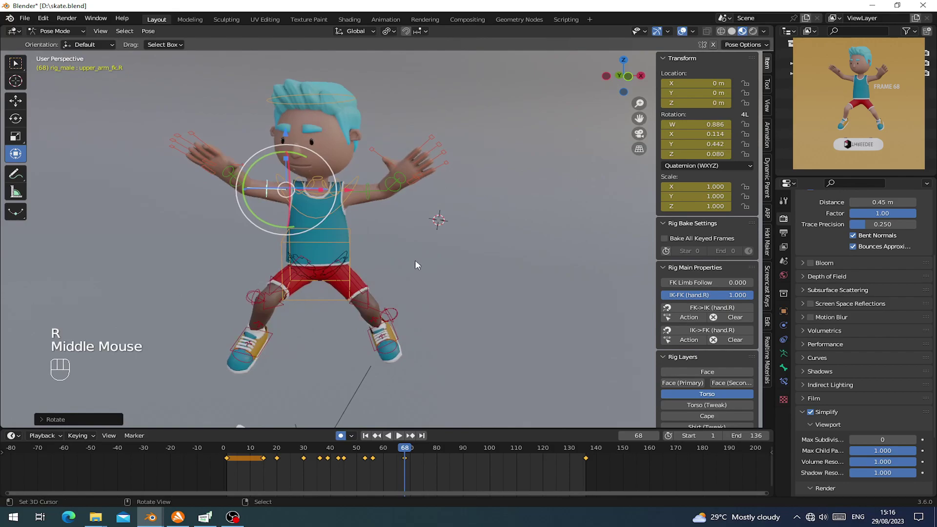
# Step: Select all of the rig's controls and re-key the adjusted full pose at frame 68
pyautogui.press('a')
pyautogui.press('i')
pyautogui.moveTo(325, 214); pyautogui.dragTo(319, 193, button='middle')
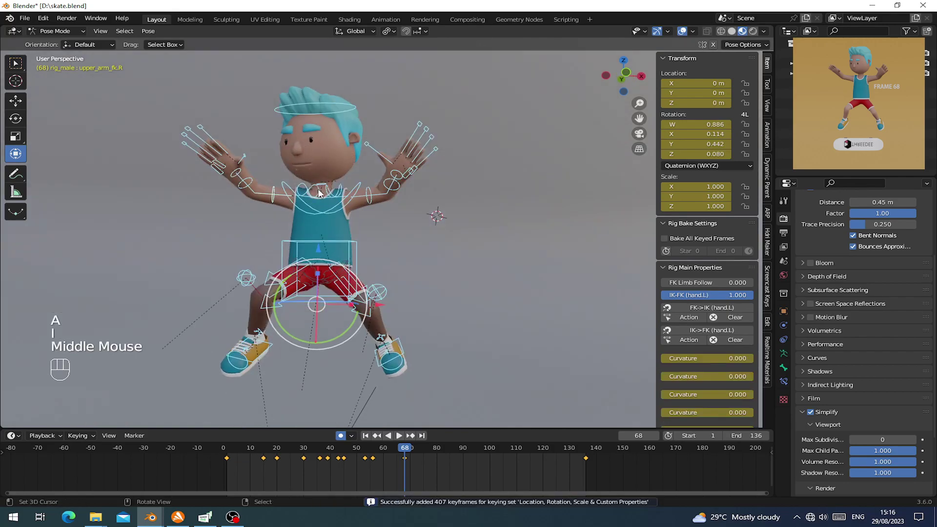
pyautogui.keyDown('shift'); pyautogui.moveTo(348, 340); pyautogui.dragTo(345, 330, button='middle'); pyautogui.keyUp('shift')
pyautogui.scroll(-2, 346, 238)
pyautogui.keyDown('shift'); pyautogui.moveTo(348, 256); pyautogui.dragTo(359, 258, button='middle'); pyautogui.keyUp('shift')
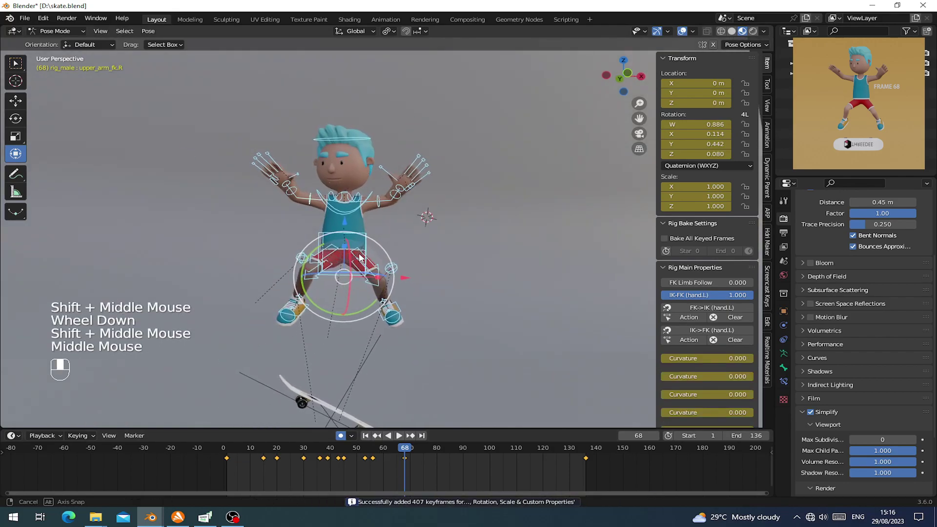
pyautogui.moveTo(391, 468)
pyautogui.mouseDown()
pyautogui.moveTo(402, 467)
pyautogui.moveTo(320, 467)
pyautogui.moveTo(404, 465)
pyautogui.mouseUp()
# Step: Select the skateboard's empty, clear its rotation and raise it to about 0.59 m on Z
pyautogui.scroll(-3, 408, 302)
pyautogui.keyDown('shift'); pyautogui.moveTo(408, 301); pyautogui.dragTo(408, 290, button='middle'); pyautogui.keyUp('shift')
pyautogui.moveTo(408, 290); pyautogui.dragTo(392, 293, button='middle')
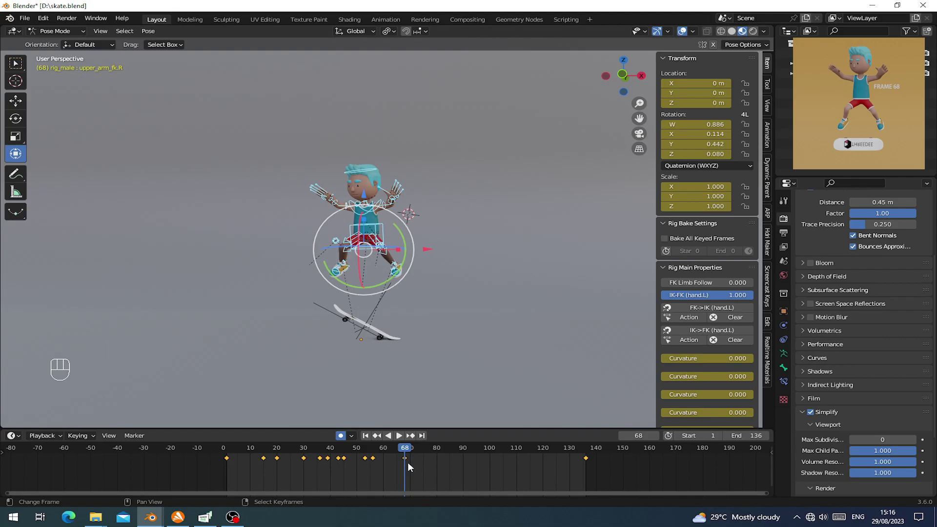
pyautogui.rightClick(370, 331)
pyautogui.rightClick(359, 330)
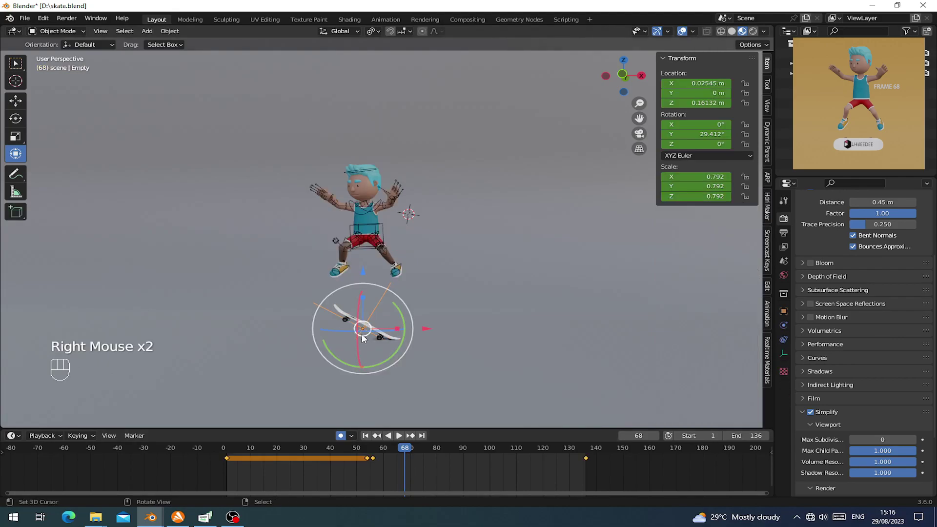
pyautogui.scroll(2, 361, 334)
pyautogui.keyDown('shift'); pyautogui.moveTo(362, 336); pyautogui.dragTo(373, 287, button='middle'); pyautogui.keyUp('shift')
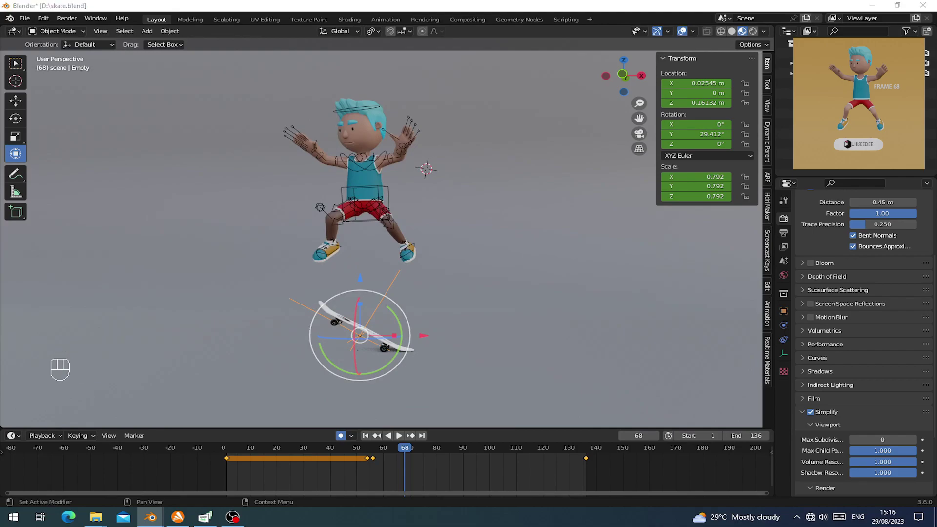
pyautogui.moveTo(423, 269); pyautogui.dragTo(369, 303, button='middle')
pyautogui.scroll(1, 417, 290)
pyautogui.hotkey('alt', 'r')
pyautogui.moveTo(370, 303); pyautogui.dragTo(371, 249)
pyautogui.moveTo(370, 249); pyautogui.dragTo(343, 327, button='middle')
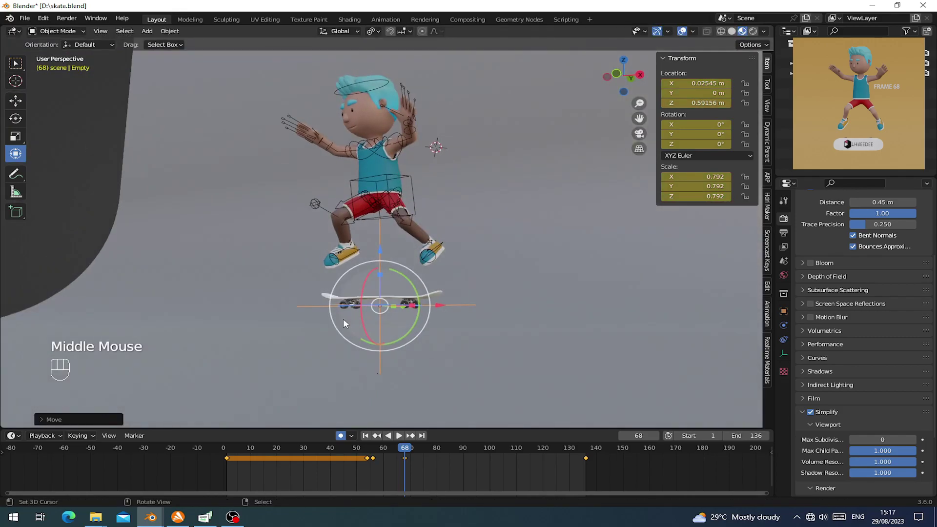
# Step: Rotate the skateboard's empty to about 97° on X, raise it to about 0.61 m on Z, and scrub through the jump
pyautogui.moveTo(364, 281); pyautogui.dragTo(367, 315)
pyautogui.moveTo(367, 315); pyautogui.dragTo(420, 312, button='middle')
pyautogui.scroll(2, 421, 313)
pyautogui.moveTo(399, 472)
pyautogui.mouseDown()
pyautogui.moveTo(367, 473)
pyautogui.moveTo(405, 470)
pyautogui.mouseUp()
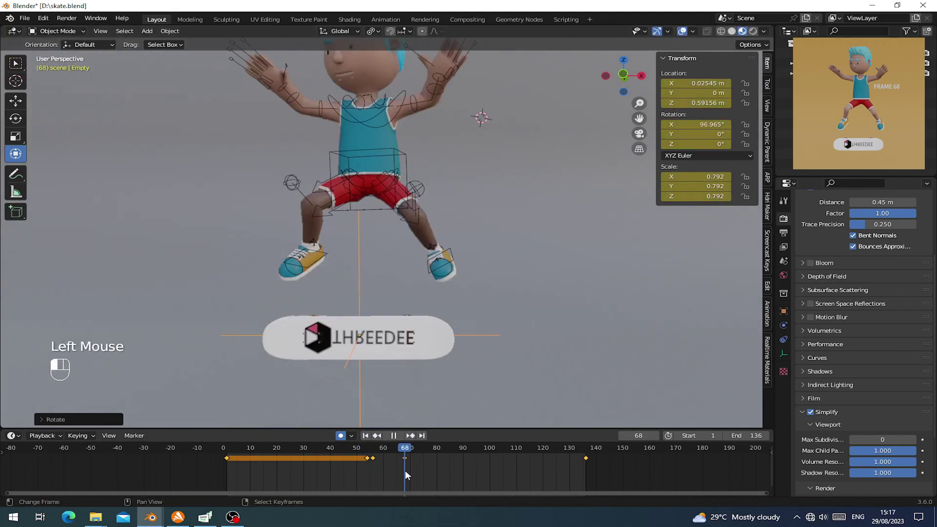
pyautogui.moveTo(361, 300); pyautogui.dragTo(362, 276)
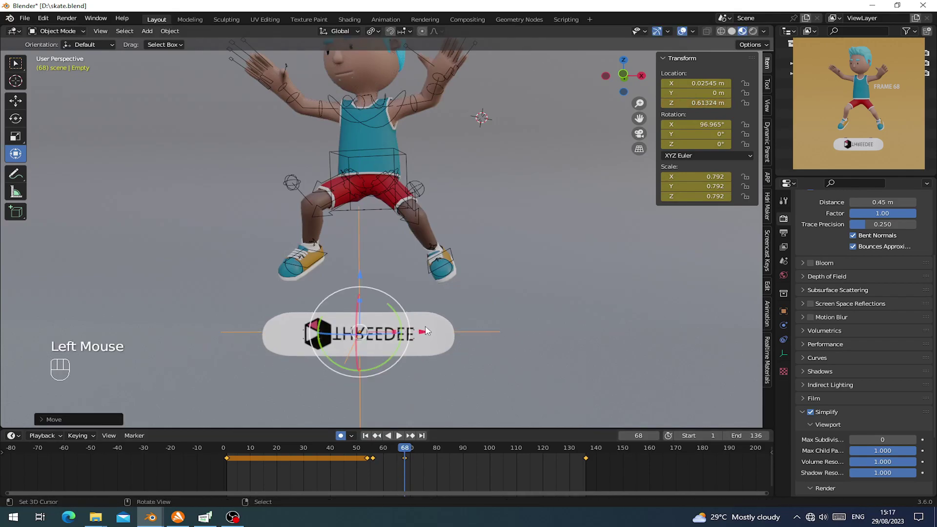
pyautogui.moveTo(406, 459); pyautogui.dragTo(379, 467)
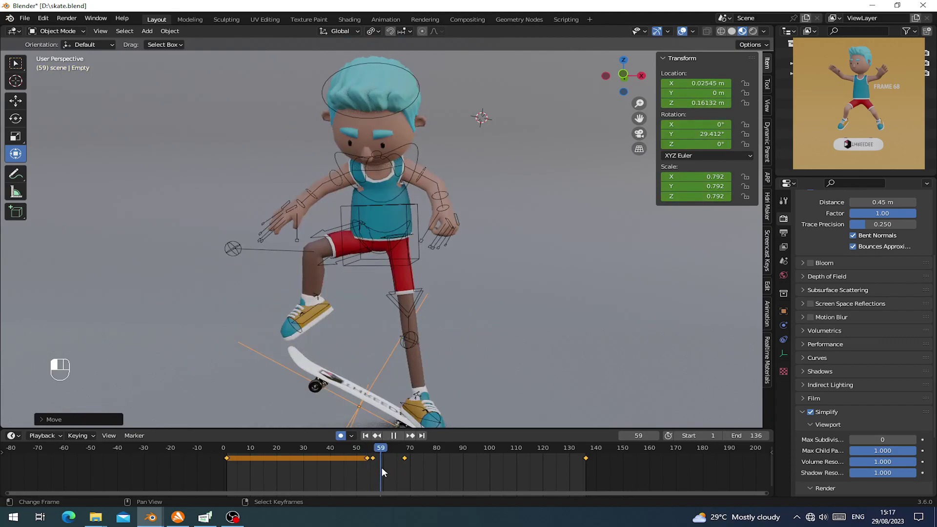
pyautogui.moveTo(394, 472); pyautogui.dragTo(406, 468)
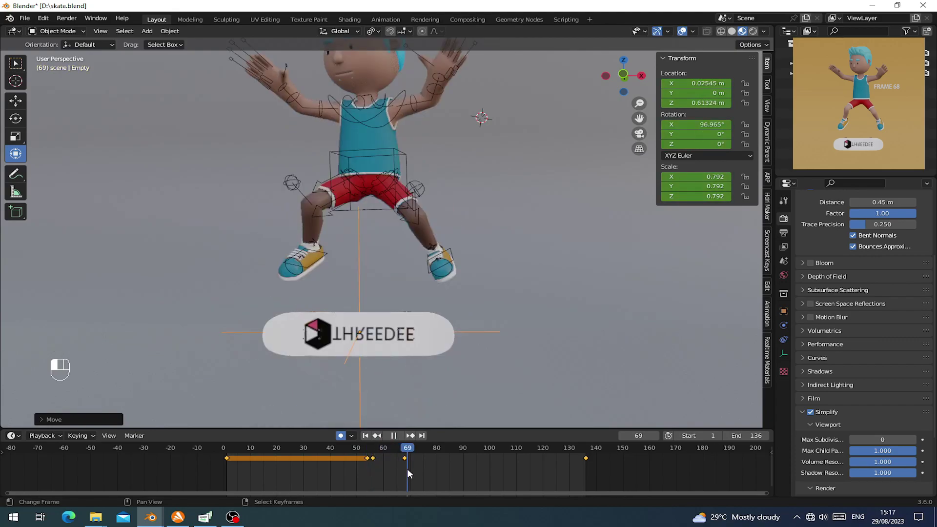
# Step: Key all of the rig's controls at frame 68 and save the file
pyautogui.scroll(-2, 394, 352)
pyautogui.keyDown('shift'); pyautogui.moveTo(394, 352); pyautogui.dragTo(372, 203, button='middle'); pyautogui.keyUp('shift')
pyautogui.rightClick(371, 203)
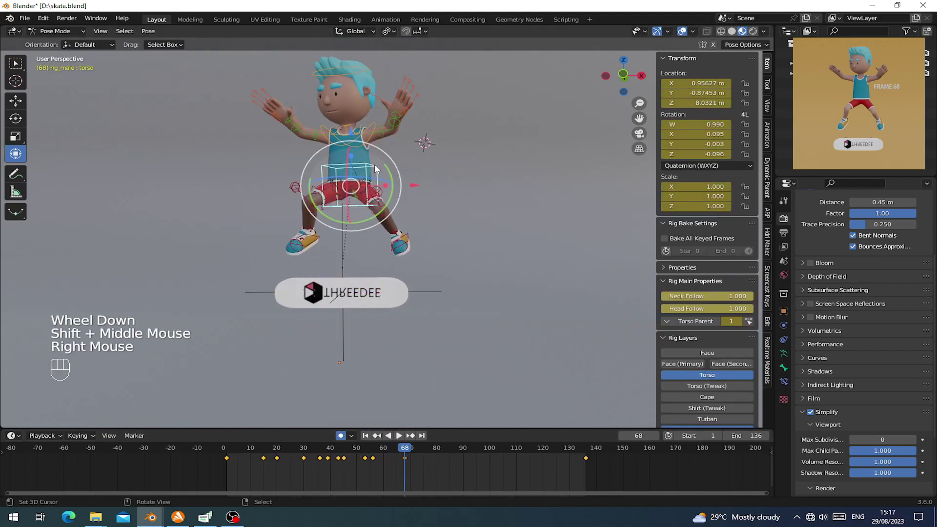
pyautogui.press('a')
pyautogui.press('i')
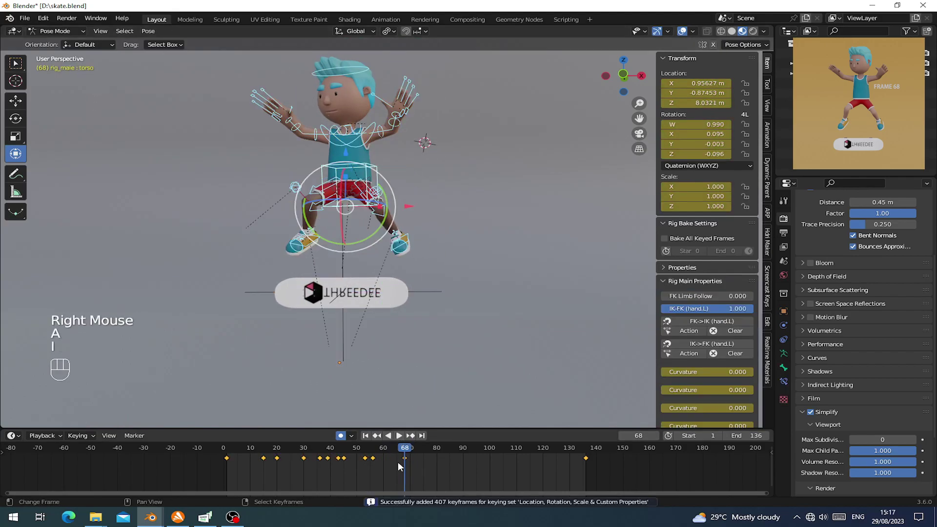
pyautogui.hotkey('ctrl', 's')
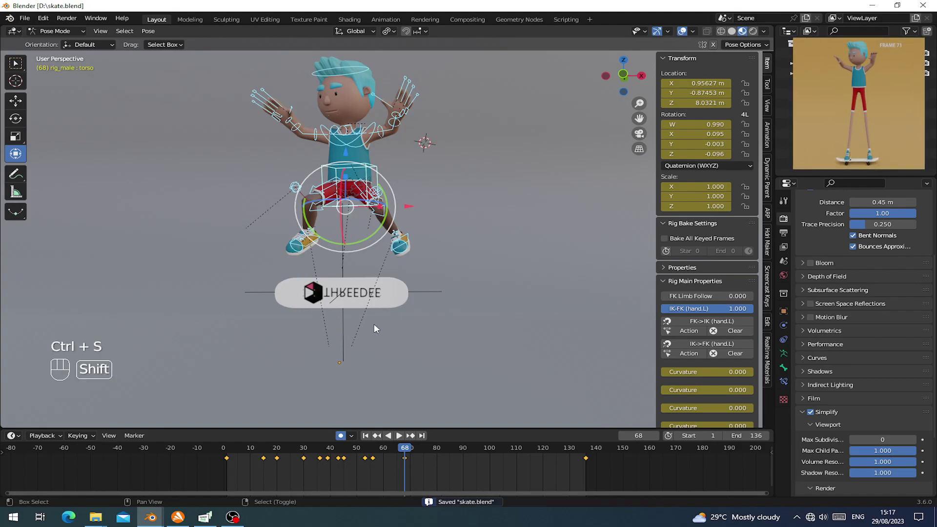
# Step: Go to frame 71 and paste a copy of the skateboard empty's frame 1 keyframe there
pyautogui.keyDown('shift'); pyautogui.moveTo(378, 351); pyautogui.dragTo(433, 419, button='middle'); pyautogui.keyUp('shift')
pyautogui.moveTo(407, 463); pyautogui.dragTo(411, 461)
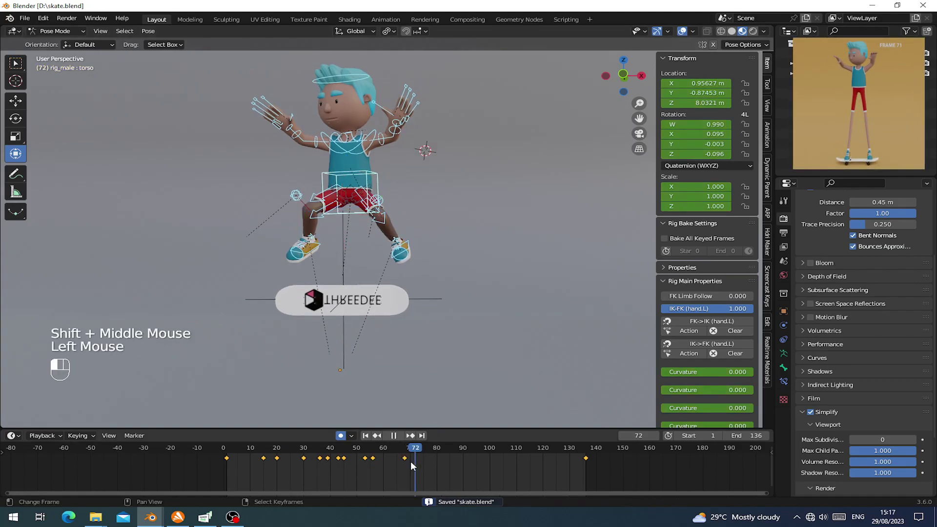
pyautogui.moveTo(411, 461); pyautogui.dragTo(411, 460)
pyautogui.press('Left')
pyautogui.press('Right')
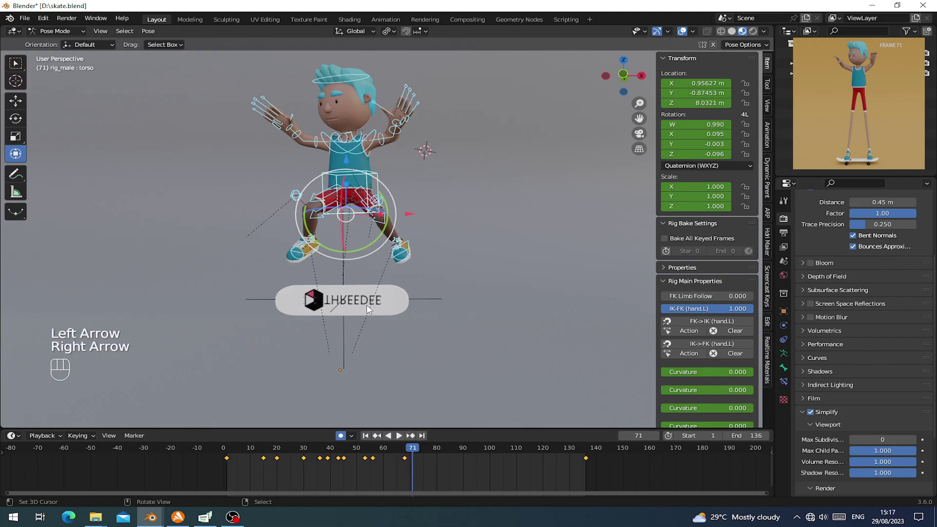
pyautogui.rightClick(344, 270)
pyautogui.rightClick(417, 298)
pyautogui.moveTo(417, 298); pyautogui.dragTo(410, 315, button='middle')
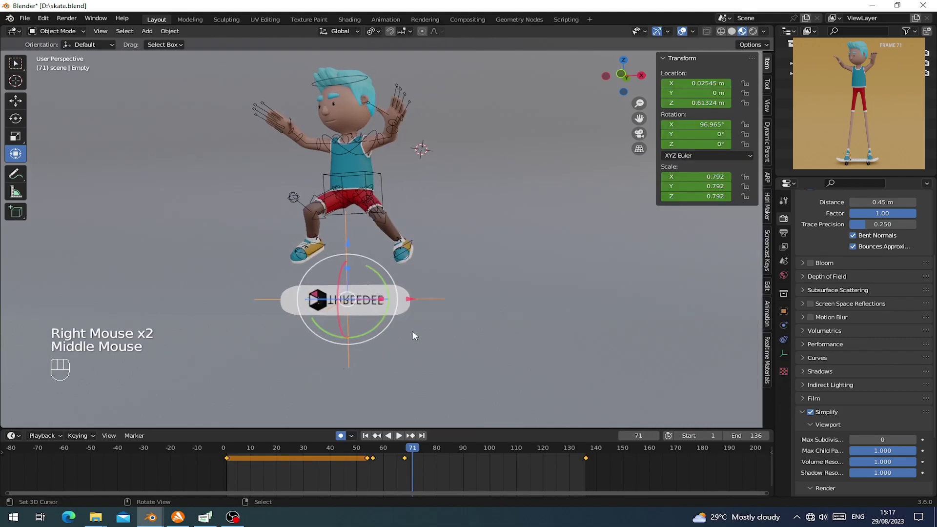
pyautogui.rightClick(374, 458)
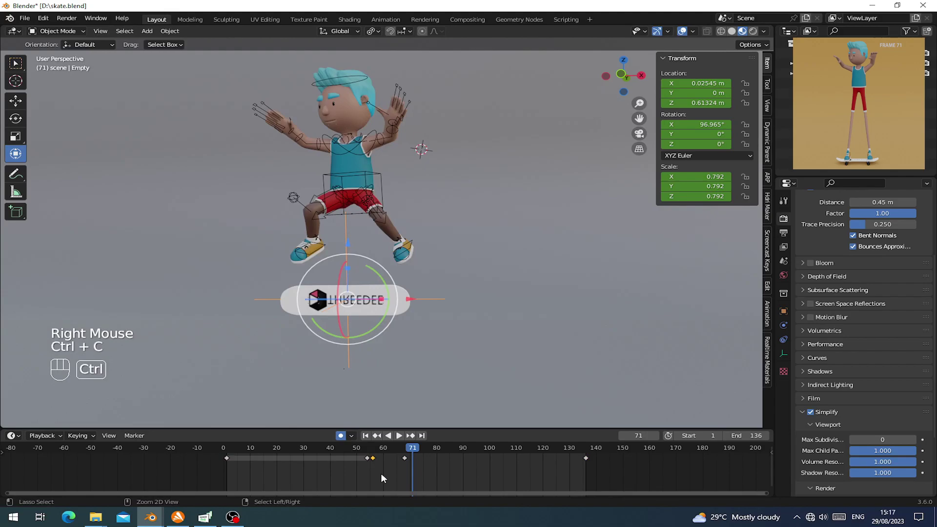
pyautogui.hotkey('ctrl', 'v')
pyautogui.rightClick(226, 458)
pyautogui.hotkey('ctrl', 'c')
pyautogui.hotkey('ctrl', 'v')
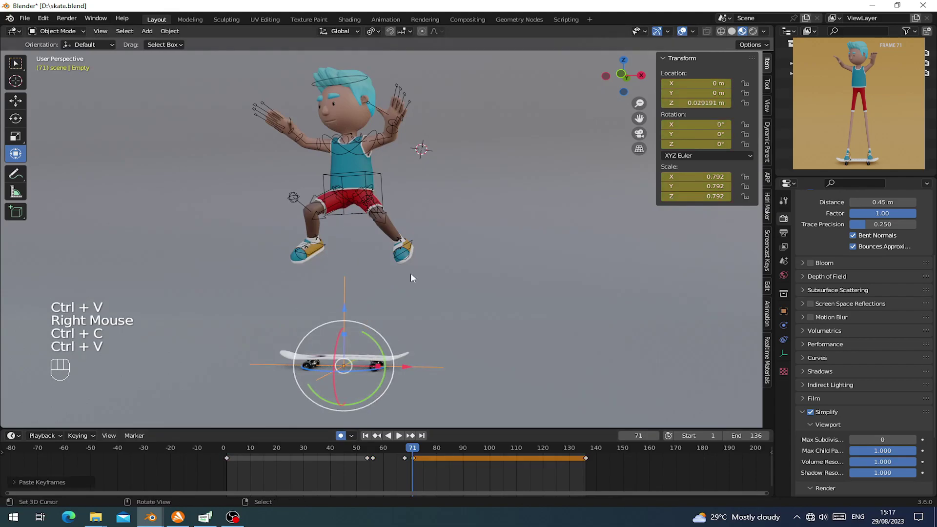
# Step: Select both foot IK controls, lower them towards the skateboard and clear their rotation
pyautogui.keyDown('shift'); pyautogui.moveTo(384, 276); pyautogui.dragTo(390, 276, button='middle'); pyautogui.keyUp('shift')
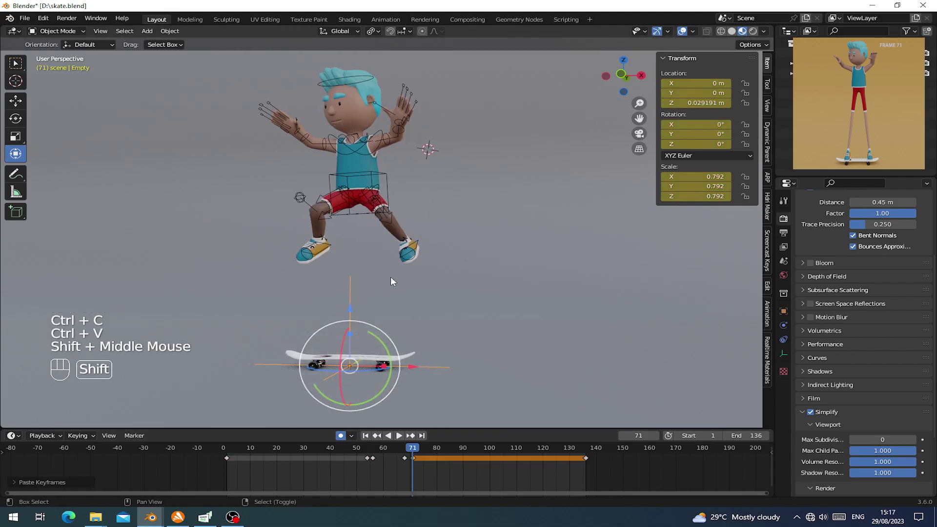
pyautogui.rightClick(417, 246)
pyautogui.keyDown('shift'); pyautogui.rightClick(318, 253); pyautogui.keyUp('shift')
pyautogui.keyDown('shift'); pyautogui.moveTo(353, 191); pyautogui.dragTo(394, 186, button='middle'); pyautogui.keyUp('shift')
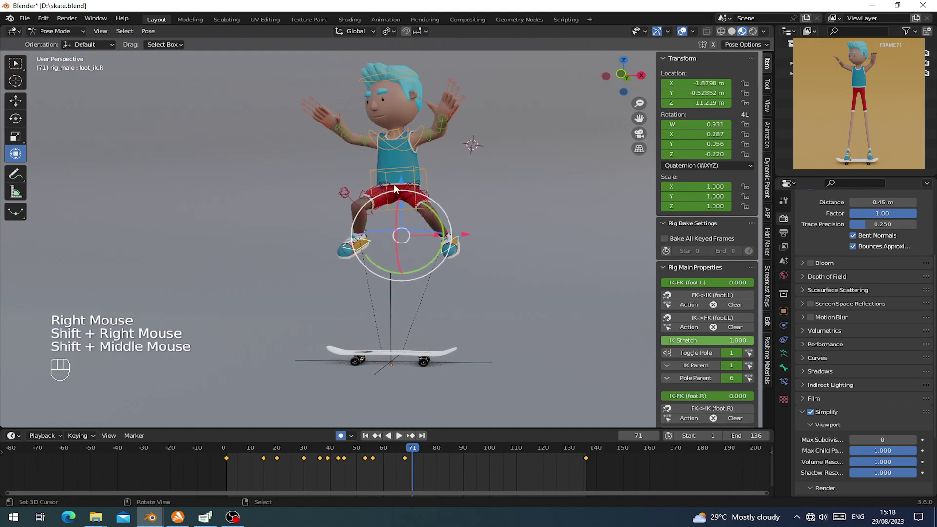
pyautogui.moveTo(402, 183); pyautogui.dragTo(412, 287)
pyautogui.moveTo(415, 312); pyautogui.dragTo(437, 327, button='middle')
pyautogui.hotkey('alt', 'r')
pyautogui.moveTo(398, 267); pyautogui.dragTo(397, 276)
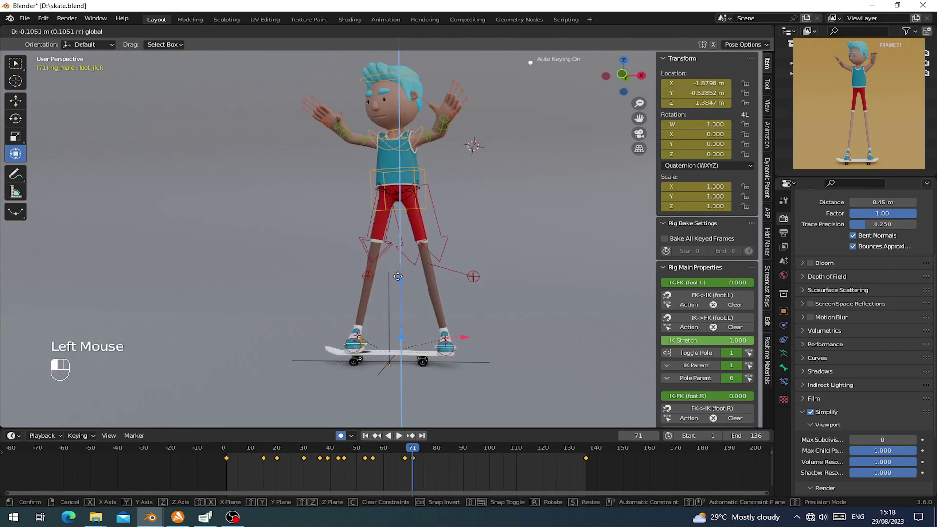
pyautogui.moveTo(397, 276); pyautogui.dragTo(398, 276)
# Step: Lower both feet further onto the skateboard deck, placing the right foot control at about 1.13 m on Z
pyautogui.scroll(1, 398, 276)
pyautogui.keyDown('shift'); pyautogui.moveTo(398, 293); pyautogui.dragTo(405, 254, button='middle'); pyautogui.keyUp('shift')
pyautogui.moveTo(405, 253); pyautogui.dragTo(371, 220, button='middle')
pyautogui.scroll(2, 412, 259)
pyautogui.scroll(1, 342, 280)
pyautogui.moveTo(371, 220); pyautogui.dragTo(373, 158, button='middle')
pyautogui.moveTo(374, 158); pyautogui.dragTo(372, 168)
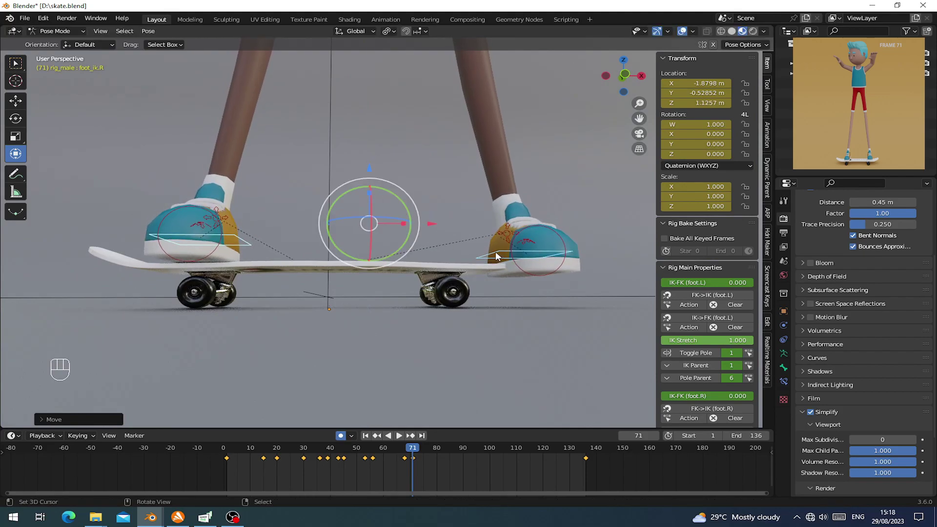
# Step: Select the left foot control, adjust its height to the deck and shift it inward along X
pyautogui.rightClick(507, 232)
pyautogui.moveTo(511, 179); pyautogui.dragTo(508, 167)
pyautogui.moveTo(508, 168); pyautogui.dragTo(505, 220, button='middle')
pyautogui.moveTo(575, 229); pyautogui.dragTo(529, 234)
pyautogui.moveTo(529, 239)
pyautogui.mouseDown(button='middle')
pyautogui.moveTo(529, 200)
pyautogui.moveTo(522, 217)
pyautogui.moveTo(489, 236)
pyautogui.moveTo(495, 248)
pyautogui.moveTo(527, 230)
pyautogui.mouseUp(button='middle')
pyautogui.moveTo(529, 229); pyautogui.dragTo(528, 226)
# Step: Select both foot controls and move them along Y onto the deck, with the right foot at about 1.23 m
pyautogui.moveTo(527, 227); pyautogui.dragTo(478, 237, button='middle')
pyautogui.keyDown('shift'); pyautogui.rightClick(268, 241); pyautogui.keyUp('shift')
pyautogui.moveTo(268, 241); pyautogui.dragTo(240, 239, button='middle')
pyautogui.moveTo(383, 215); pyautogui.dragTo(398, 212)
pyautogui.rightClick(408, 252)
pyautogui.keyDown('shift'); pyautogui.rightClick(310, 204); pyautogui.keyUp('shift')
pyautogui.moveTo(320, 187); pyautogui.dragTo(308, 204)
pyautogui.moveTo(313, 207)
pyautogui.mouseDown(button='middle')
pyautogui.moveTo(271, 205)
pyautogui.moveTo(320, 199)
pyautogui.mouseUp(button='middle')
pyautogui.rightClick(416, 274)
pyautogui.keyDown('shift'); pyautogui.rightClick(317, 237); pyautogui.keyUp('shift')
pyautogui.moveTo(397, 222); pyautogui.dragTo(437, 220)
# Step: Select the right foot control and turn it outward on the skateboard deck
pyautogui.moveTo(346, 215); pyautogui.dragTo(268, 295, button='middle')
pyautogui.rightClick(271, 298)
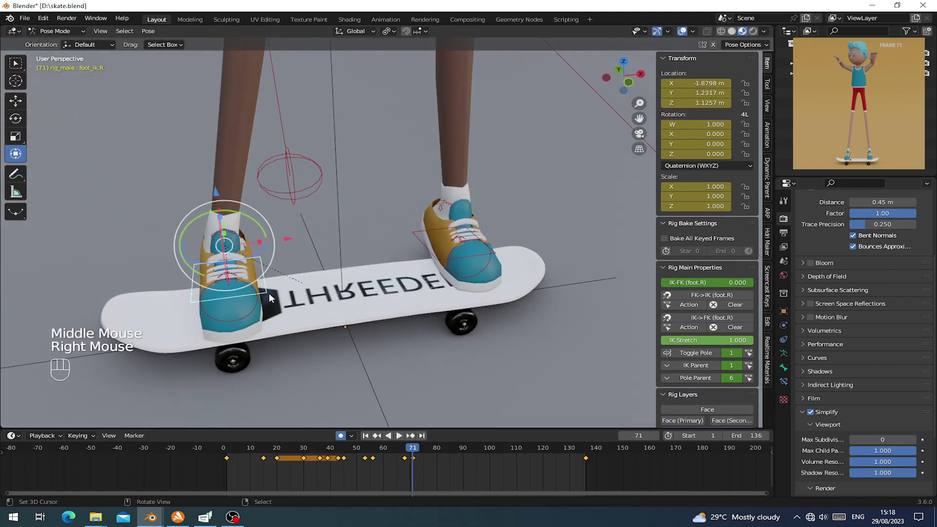
pyautogui.moveTo(253, 264); pyautogui.dragTo(254, 252)
pyautogui.moveTo(247, 257); pyautogui.dragTo(240, 261)
# Step: Move the left foot control to about 2.38 m on X, and shift the right foot inward along the board
pyautogui.moveTo(422, 246); pyautogui.dragTo(444, 244, button='middle')
pyautogui.rightClick(416, 245)
pyautogui.rightClick(426, 249)
pyautogui.moveTo(511, 220); pyautogui.dragTo(500, 220)
pyautogui.moveTo(496, 229)
pyautogui.mouseDown(button='middle')
pyautogui.moveTo(486, 210)
pyautogui.moveTo(483, 232)
pyautogui.mouseUp(button='middle')
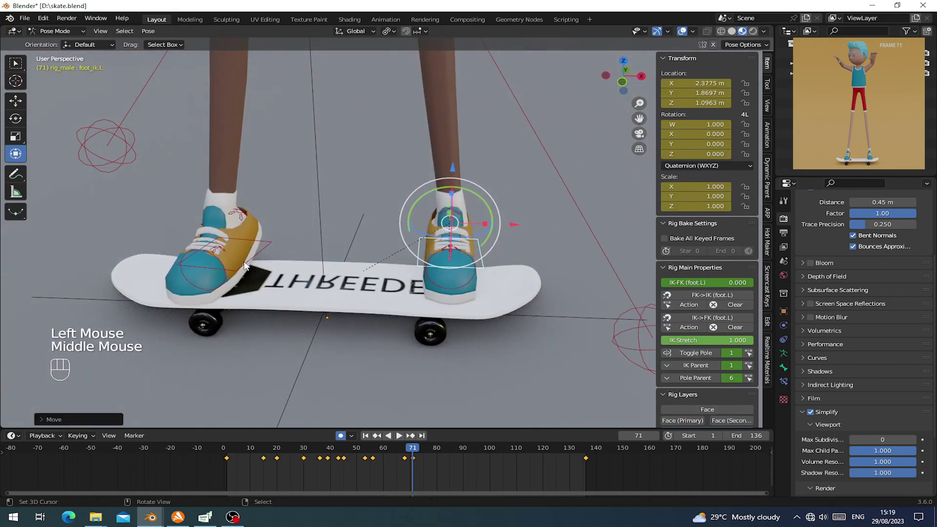
pyautogui.rightClick(259, 258)
pyautogui.moveTo(299, 231); pyautogui.dragTo(332, 227)
# Step: Select the torso control and move it along X to centre the body over the skateboard
pyautogui.moveTo(331, 227); pyautogui.dragTo(304, 203, button='middle')
pyautogui.scroll(-2, 308, 249)
pyautogui.keyDown('shift'); pyautogui.moveTo(307, 248); pyautogui.dragTo(470, 184, button='middle'); pyautogui.keyUp('shift')
pyautogui.scroll(-1, 379, 213)
pyautogui.rightClick(400, 155)
pyautogui.moveTo(467, 186); pyautogui.dragTo(442, 194)
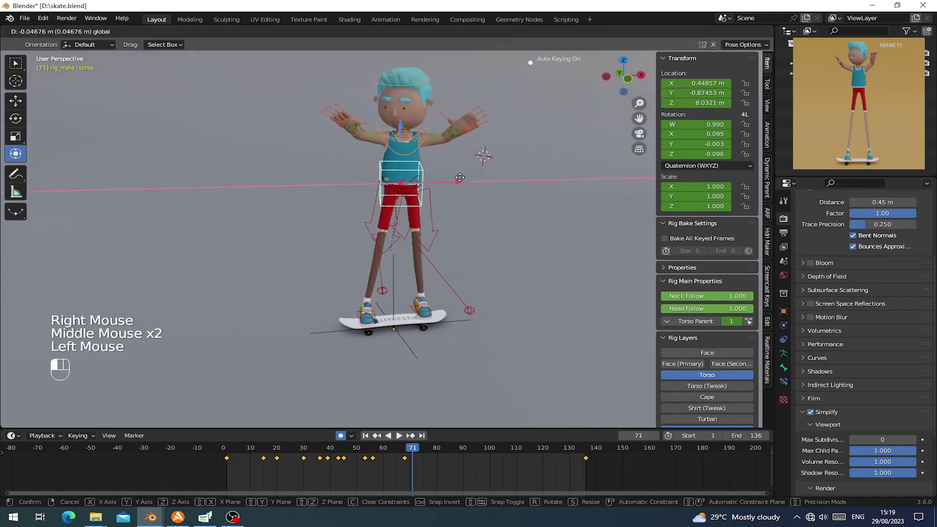
# Step: Rotate the torso control upright and move it along Y to about 0.63 m, above the feet
pyautogui.moveTo(441, 194); pyautogui.dragTo(432, 209, button='middle')
pyautogui.moveTo(390, 194); pyautogui.dragTo(432, 194)
pyautogui.moveTo(439, 192); pyautogui.dragTo(390, 190, button='middle')
pyautogui.moveTo(405, 191); pyautogui.dragTo(360, 184, button='middle')
pyautogui.moveTo(398, 192); pyautogui.dragTo(386, 186, button='middle')
pyautogui.moveTo(431, 182); pyautogui.dragTo(443, 181)
pyautogui.moveTo(413, 150); pyautogui.dragTo(447, 183)
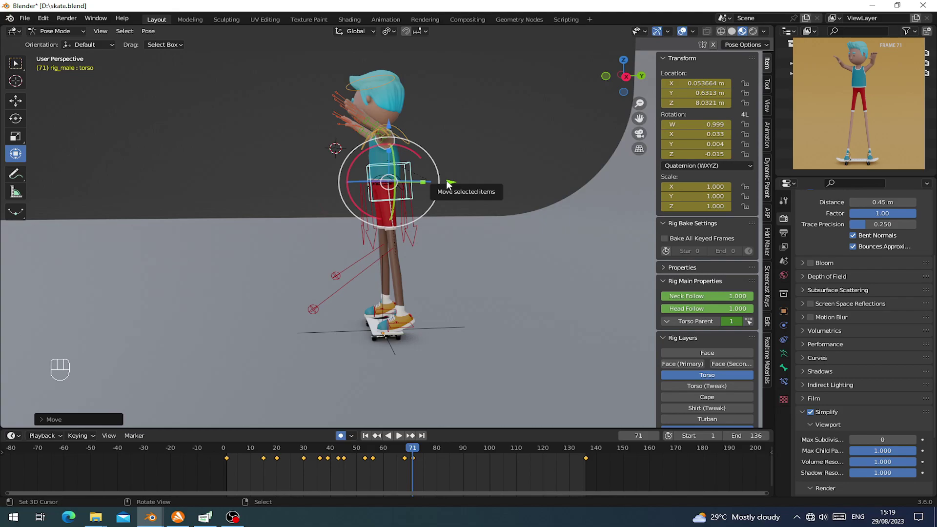
pyautogui.moveTo(441, 226); pyautogui.dragTo(386, 180, button='middle')
pyautogui.scroll(2, 378, 188)
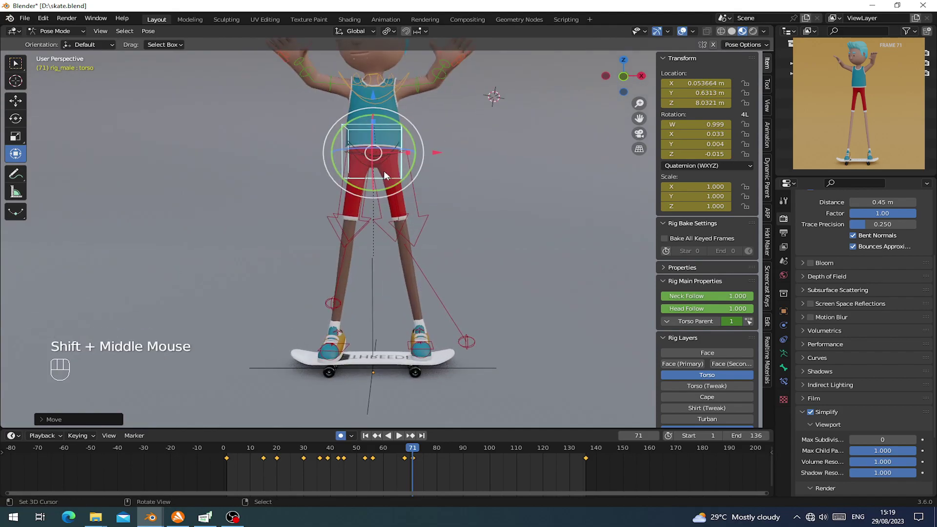
pyautogui.scroll(-1, 383, 174)
pyautogui.keyDown('shift'); pyautogui.moveTo(383, 175); pyautogui.dragTo(375, 134, button='middle'); pyautogui.keyUp('shift')
pyautogui.scroll(2, 395, 198)
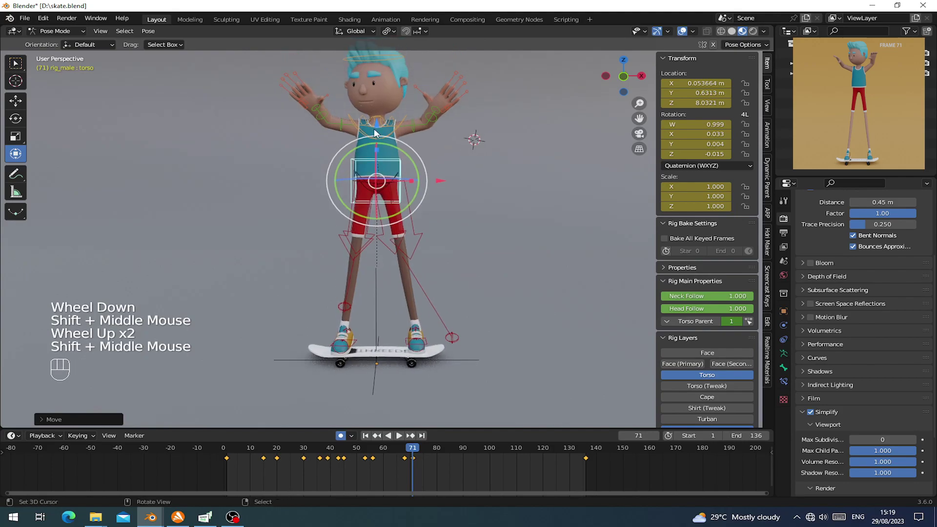
# Step: Lower the torso control along Z to about 7.43 m at frame 71
pyautogui.moveTo(430, 470)
pyautogui.mouseDown()
pyautogui.moveTo(397, 463)
pyautogui.moveTo(417, 459)
pyautogui.mouseUp()
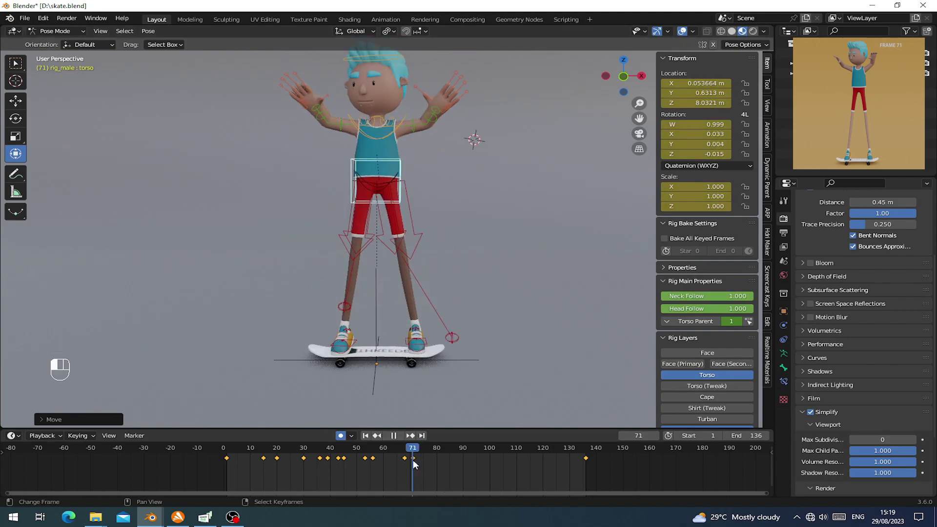
pyautogui.moveTo(377, 127); pyautogui.dragTo(377, 134)
pyautogui.keyDown('shift'); pyautogui.moveTo(377, 134); pyautogui.dragTo(397, 192, button='middle'); pyautogui.keyUp('shift')
pyautogui.scroll(2, 390, 167)
pyautogui.middleClick(390, 167)
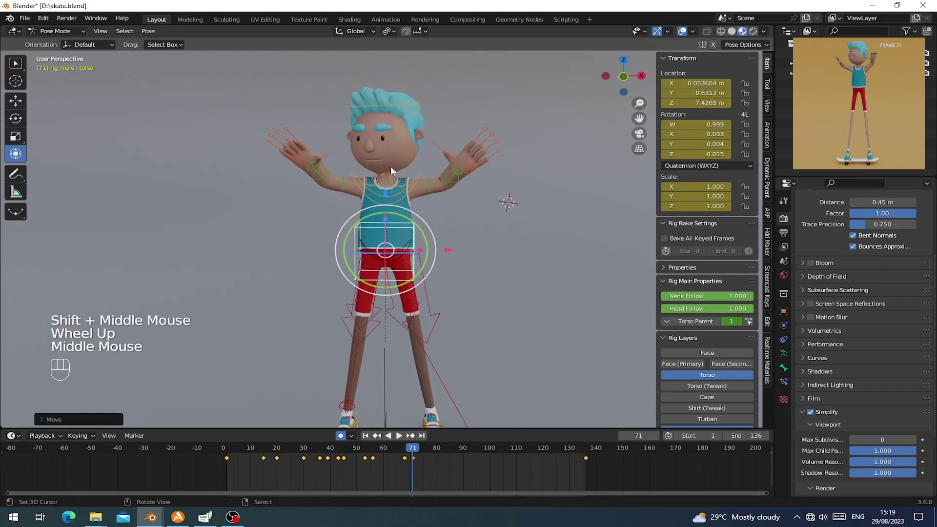
# Step: Select the neck control and rotate it to angle the head at frame 71
pyautogui.rightClick(387, 168)
pyautogui.moveTo(399, 90); pyautogui.dragTo(413, 128, button='middle')
pyautogui.rightClick(413, 107)
pyautogui.moveTo(402, 200)
pyautogui.mouseDown()
pyautogui.moveTo(389, 189)
pyautogui.moveTo(408, 201)
pyautogui.mouseUp()
pyautogui.rightClick(408, 203)
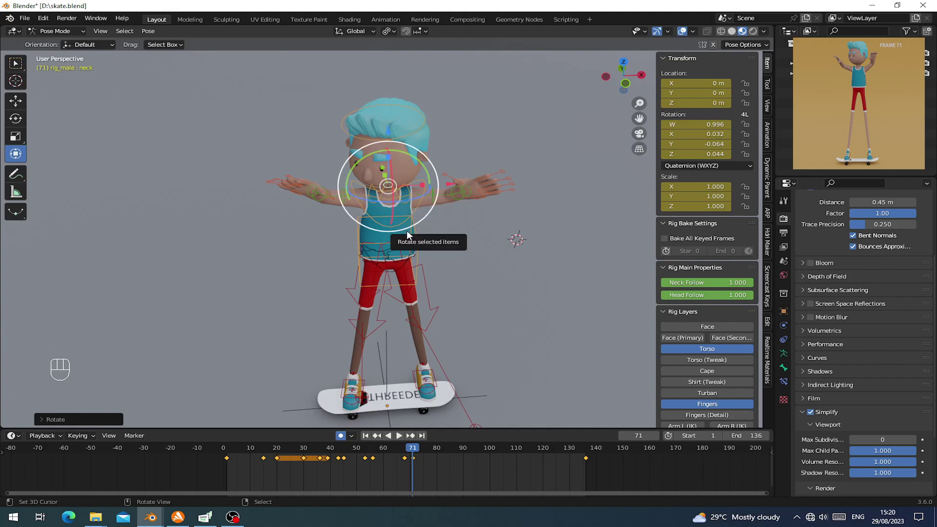
# Step: Select the torso control and turn the body slightly over the skateboard
pyautogui.rightClick(416, 254)
pyautogui.moveTo(416, 254); pyautogui.dragTo(370, 217, button='middle')
pyautogui.click(413, 268)
pyautogui.moveTo(370, 217); pyautogui.dragTo(359, 215)
# Step: Select the hips control, clear its rotation and tilt it very slightly
pyautogui.scroll(2, 429, 255)
pyautogui.moveTo(429, 255); pyautogui.dragTo(432, 268, button='middle')
pyautogui.keyDown('shift'); pyautogui.moveTo(433, 268); pyautogui.dragTo(423, 226, button='middle'); pyautogui.keyUp('shift')
pyautogui.moveTo(423, 226); pyautogui.dragTo(423, 222, button='middle')
pyautogui.rightClick(395, 186)
pyautogui.rightClick(400, 217)
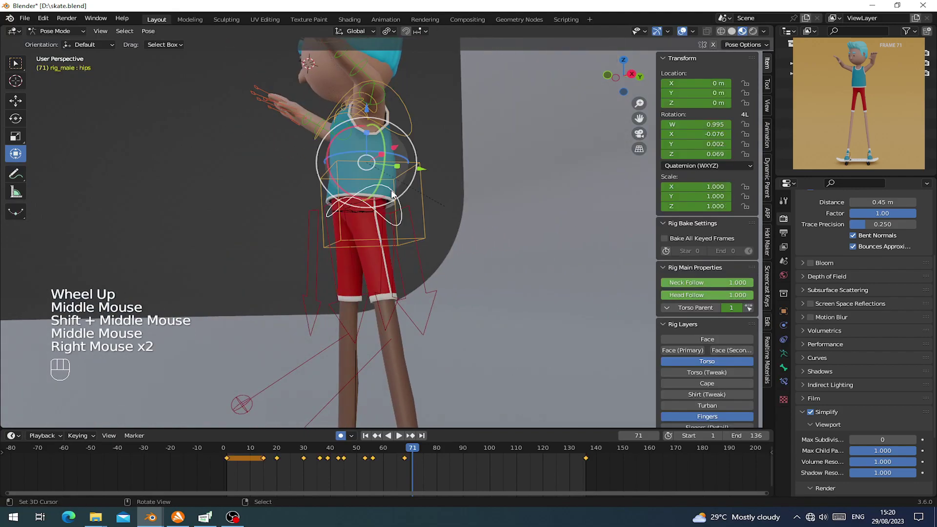
pyautogui.hotkey('alt', 'r')
pyautogui.moveTo(400, 217); pyautogui.dragTo(398, 214)
pyautogui.moveTo(397, 214)
pyautogui.mouseDown(button='middle')
pyautogui.moveTo(393, 236)
pyautogui.moveTo(397, 224)
pyautogui.mouseUp(button='middle')
pyautogui.scroll(-2, 390, 225)
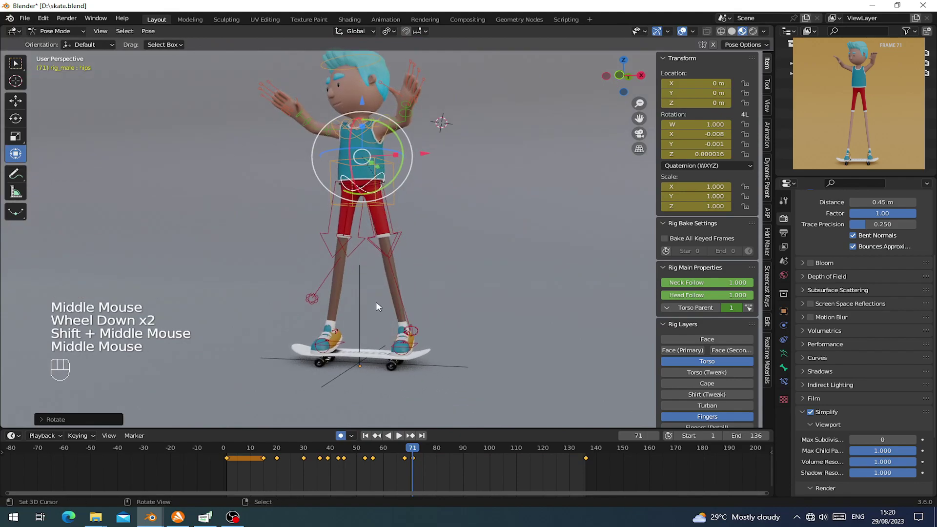
# Step: Move the right foot control inward along the board to about -1.56 m on X
pyautogui.rightClick(341, 345)
pyautogui.moveTo(341, 345); pyautogui.dragTo(359, 352, button='middle')
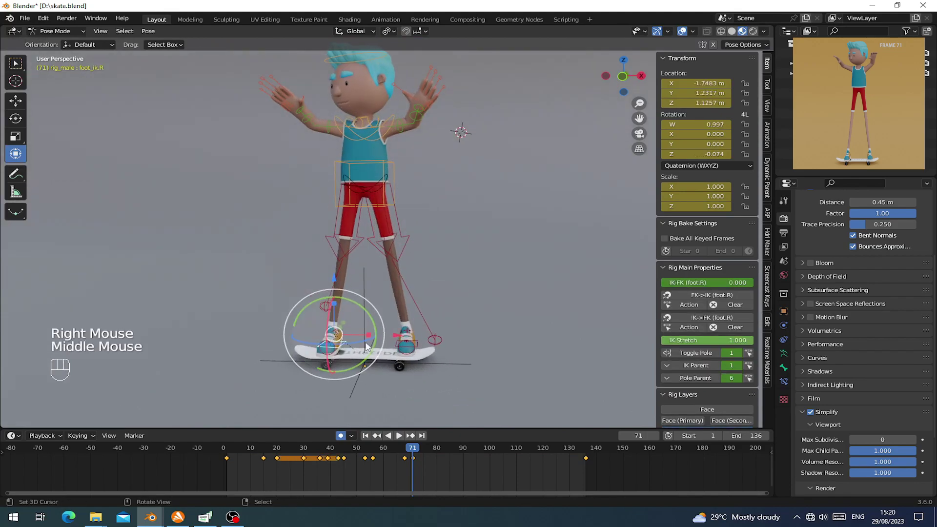
pyautogui.click(395, 333)
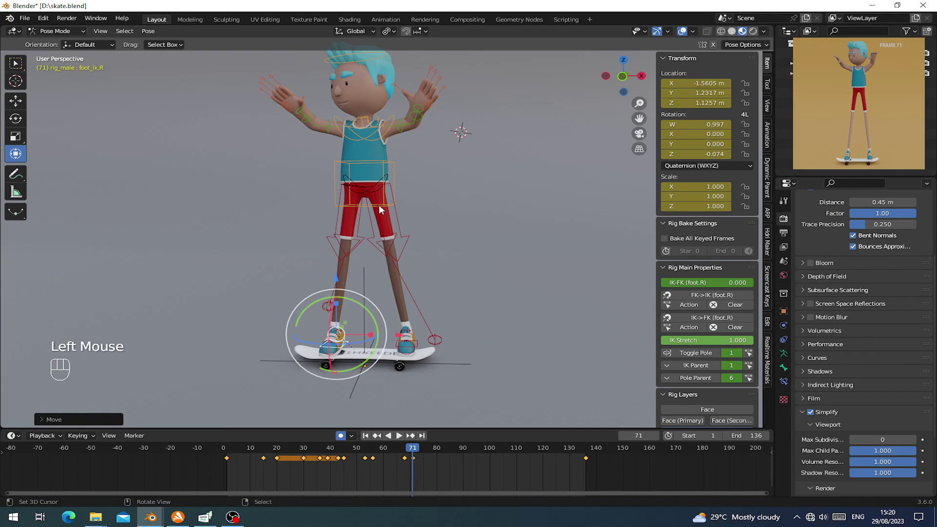
# Step: Rotate the left and right upper arm FK controls to raise both arms beside the head
pyautogui.moveTo(379, 206); pyautogui.dragTo(405, 170, button='middle')
pyautogui.rightClick(409, 172)
pyautogui.press('r')
pyautogui.click(434, 210)
pyautogui.moveTo(434, 210); pyautogui.dragTo(447, 131, button='middle')
pyautogui.press('r')
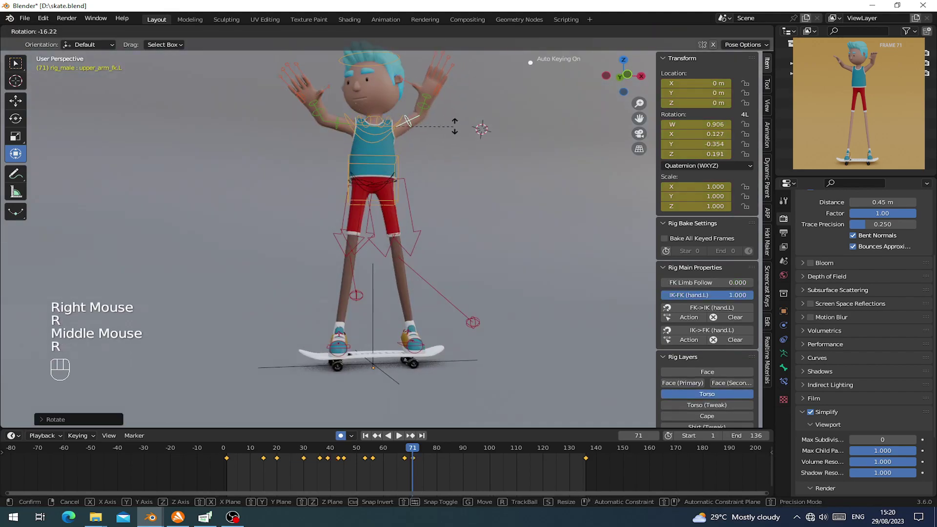
pyautogui.click(454, 127)
pyautogui.rightClick(341, 132)
pyautogui.press('r')
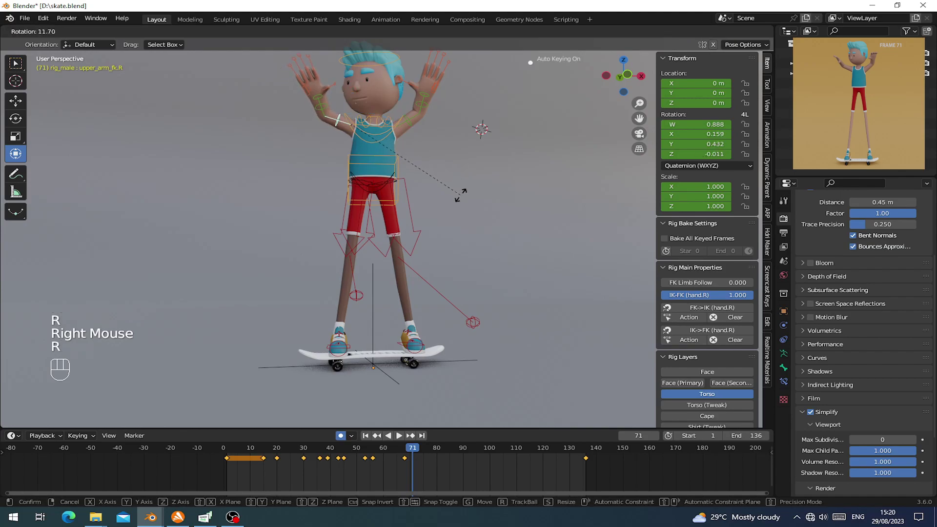
pyautogui.click(460, 194)
# Step: Switch the transform orientation to Local and bend the left hand control about its local Y axis
pyautogui.keyDown('shift'); pyautogui.moveTo(460, 194); pyautogui.dragTo(307, 42, button='middle'); pyautogui.keyUp('shift')
pyautogui.rightClick(437, 148)
pyautogui.click(353, 31)
pyautogui.moveTo(495, 223); pyautogui.dragTo(416, 211, button='middle')
pyautogui.moveTo(416, 213); pyautogui.dragTo(436, 223)
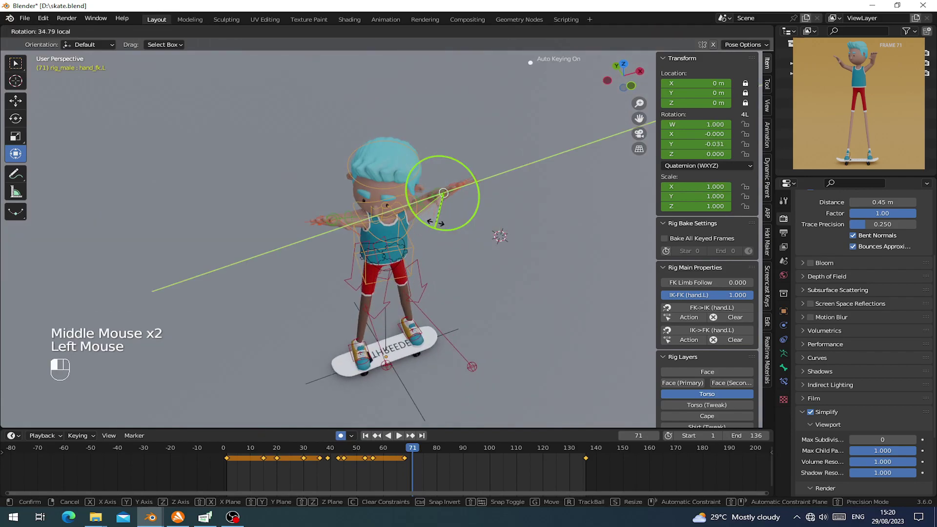
pyautogui.click(436, 224)
# Step: Rotate the right hand control at the wrist in Local orientation
pyautogui.moveTo(435, 224); pyautogui.dragTo(387, 194, button='middle')
pyautogui.scroll(1, 390, 186)
pyautogui.rightClick(322, 156)
pyautogui.moveTo(388, 219); pyautogui.dragTo(354, 246)
# Step: Box-select the left hand's finger controls, scale them to curl the fingers and rotate them together
pyautogui.moveTo(353, 247); pyautogui.dragTo(496, 183, button='middle')
pyautogui.scroll(1, 364, 255)
pyautogui.scroll(1, 461, 118)
pyautogui.rightClick(476, 86)
pyautogui.press('b')
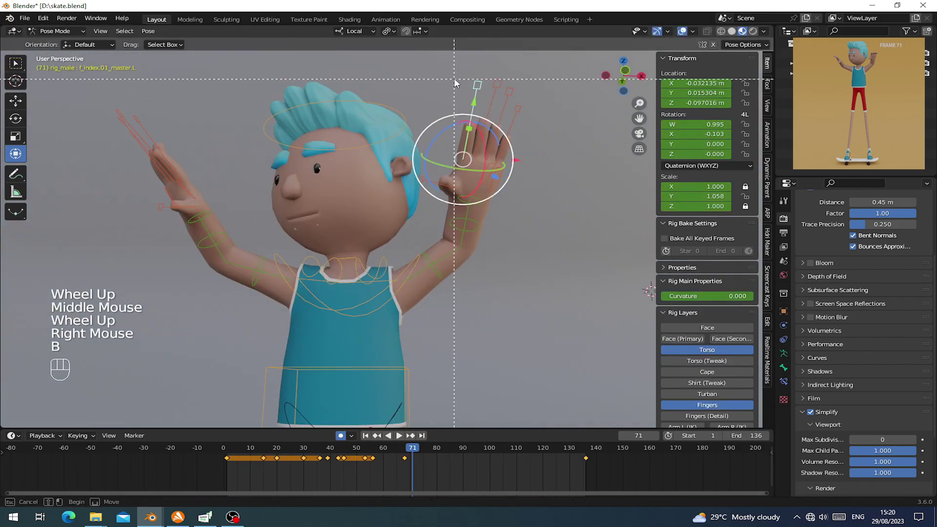
pyautogui.moveTo(531, 108); pyautogui.dragTo(532, 110)
pyautogui.press('s')
pyautogui.click(527, 185)
pyautogui.moveTo(526, 185); pyautogui.dragTo(229, 203, button='middle')
pyautogui.moveTo(227, 207); pyautogui.dragTo(220, 219)
# Step: Select the left thumb control and scale it down to curl the thumb
pyautogui.moveTo(219, 220); pyautogui.dragTo(412, 193, button='middle')
pyautogui.rightClick(412, 192)
pyautogui.press('s')
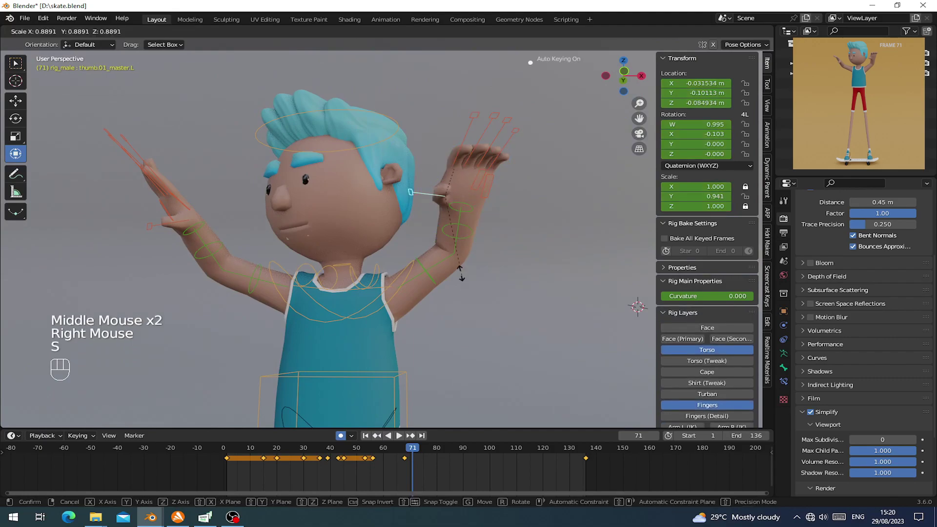
pyautogui.moveTo(486, 287); pyautogui.dragTo(282, 207, button='middle')
pyautogui.rightClick(268, 186)
pyautogui.press('b')
pyautogui.moveTo(271, 202); pyautogui.dragTo(270, 203)
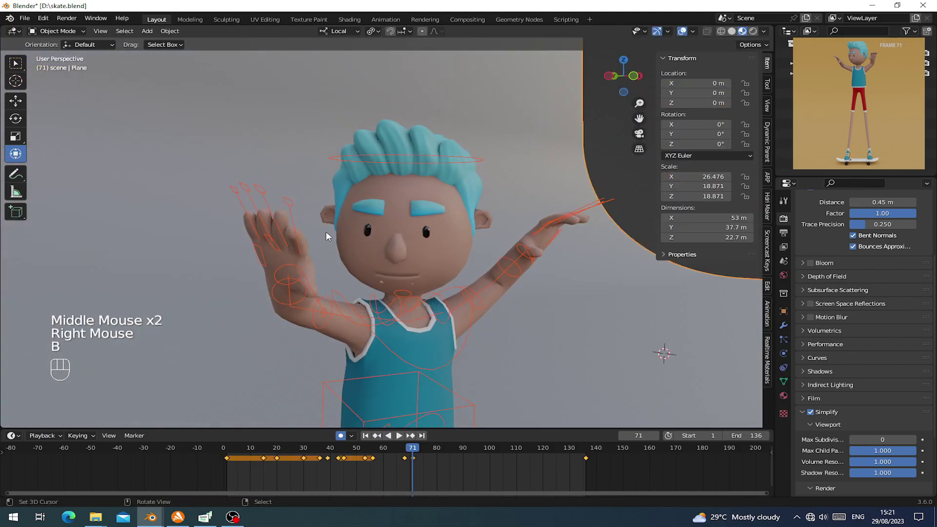
# Step: Box-select the four right-hand finger controls and clear their rotation, scale and location
pyautogui.moveTo(326, 231); pyautogui.dragTo(253, 180, button='middle')
pyautogui.rightClick(266, 174)
pyautogui.press('b')
pyautogui.moveTo(190, 152); pyautogui.dragTo(263, 178)
pyautogui.press('s')
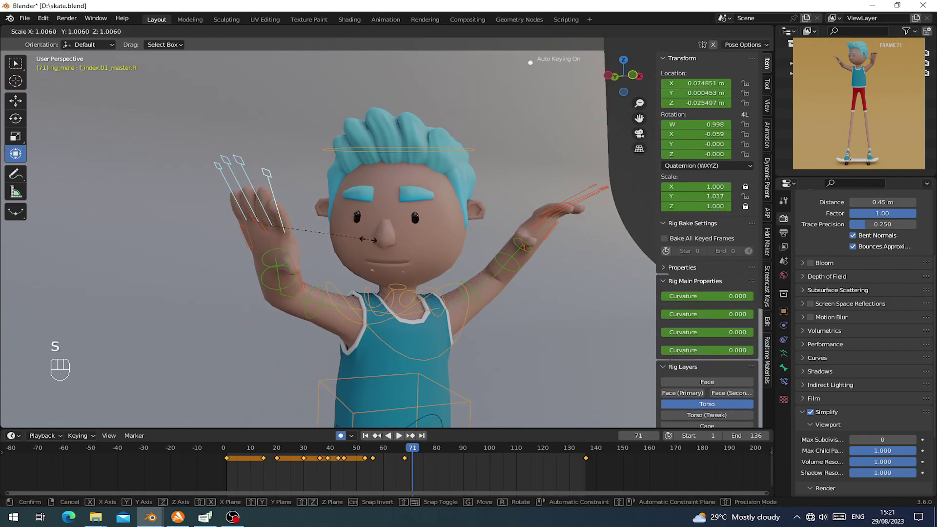
pyautogui.click(361, 238)
pyautogui.hotkey('alt', 'r')
pyautogui.hotkey('alt', 's')
pyautogui.hotkey('alt', 'g')
# Step: Scale the right-hand finger controls to curl the fingers, and scale the right thumb control as well
pyautogui.press('s')
pyautogui.click(356, 237)
pyautogui.moveTo(395, 236); pyautogui.dragTo(337, 307, button='middle')
pyautogui.press('s')
pyautogui.click(330, 244)
pyautogui.rightClick(192, 283)
pyautogui.press('s')
pyautogui.click(191, 289)
# Step: Adjust the hips control and turn the torso control slightly to refine the frame 71 body angle
pyautogui.scroll(-2, 361, 304)
pyautogui.moveTo(385, 297); pyautogui.dragTo(399, 256, button='middle')
pyautogui.scroll(-2, 427, 180)
pyautogui.rightClick(367, 279)
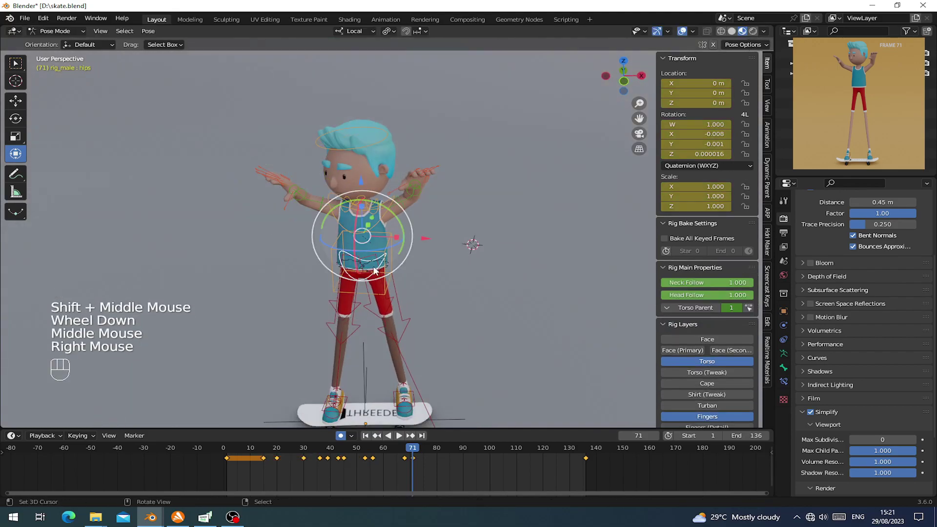
pyautogui.moveTo(376, 258); pyautogui.dragTo(385, 254)
pyautogui.rightClick(388, 258)
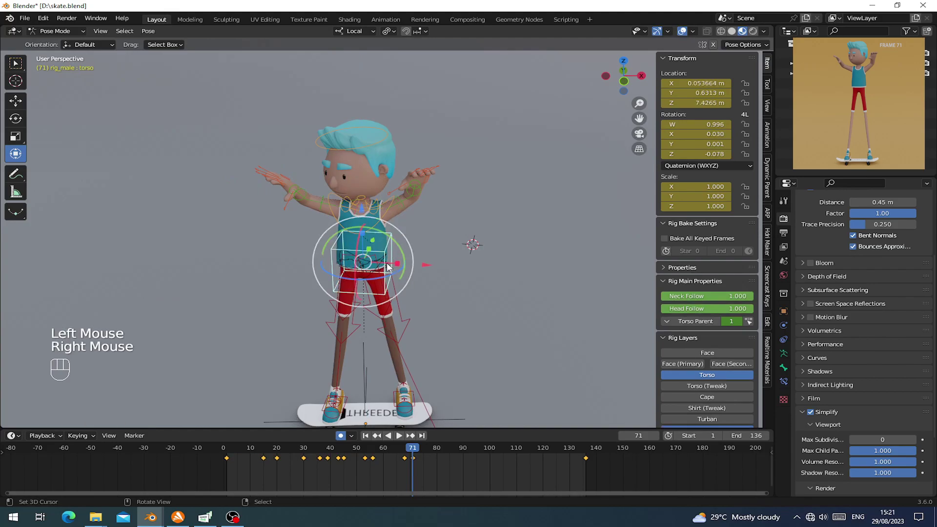
pyautogui.click(390, 275)
pyautogui.scroll(-2, 390, 276)
pyautogui.moveTo(390, 275); pyautogui.dragTo(416, 243, button='middle')
# Step: Keyframe all rig controls at frame 71 and save the file
pyautogui.press('a')
pyautogui.press('i')
pyautogui.scroll(2, 403, 272)
pyautogui.scroll(-2, 403, 273)
pyautogui.moveTo(417, 244); pyautogui.dragTo(421, 245, button='middle')
pyautogui.moveTo(413, 462)
pyautogui.mouseDown()
pyautogui.moveTo(359, 460)
pyautogui.moveTo(413, 456)
pyautogui.mouseUp()
pyautogui.hotkey('ctrl', 's')
# Step: Move the playhead to frame 73 for the crouched landing pose
pyautogui.scroll(3, 388, 347)
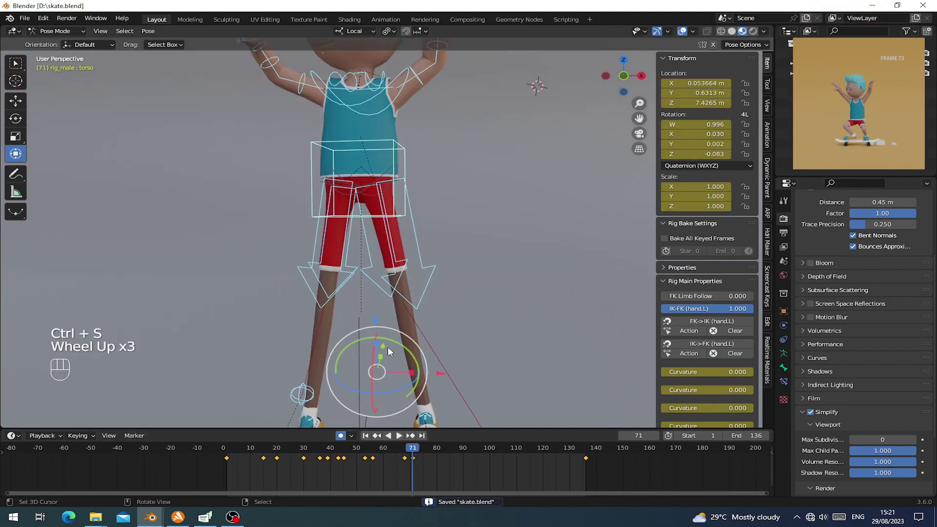
pyautogui.scroll(-2, 387, 347)
pyautogui.keyDown('shift'); pyautogui.moveTo(389, 332); pyautogui.dragTo(384, 331, button='middle'); pyautogui.keyUp('shift')
pyautogui.keyDown('shift'); pyautogui.moveTo(420, 458); pyautogui.dragTo(370, 457, button='middle'); pyautogui.keyUp('shift')
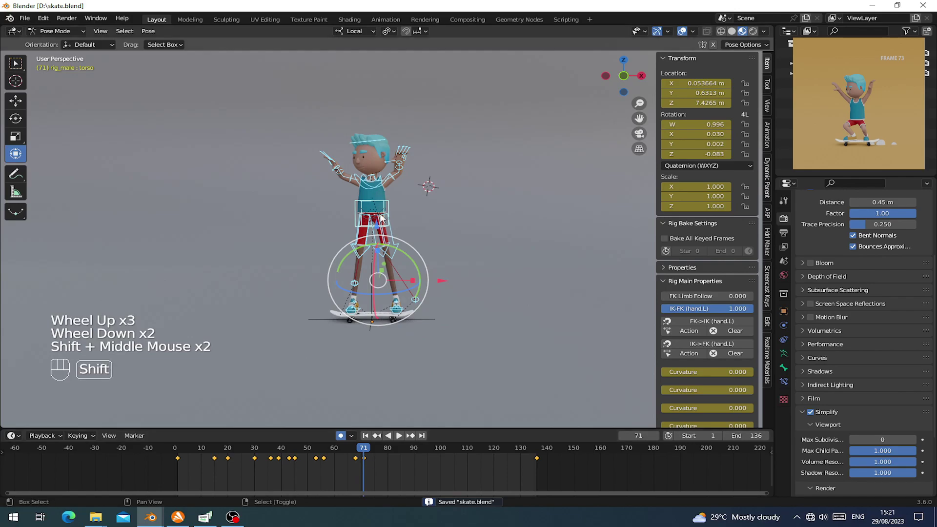
pyautogui.keyDown('shift'); pyautogui.middleClick(380, 331); pyautogui.keyUp('shift')
pyautogui.moveTo(363, 464); pyautogui.dragTo(367, 469)
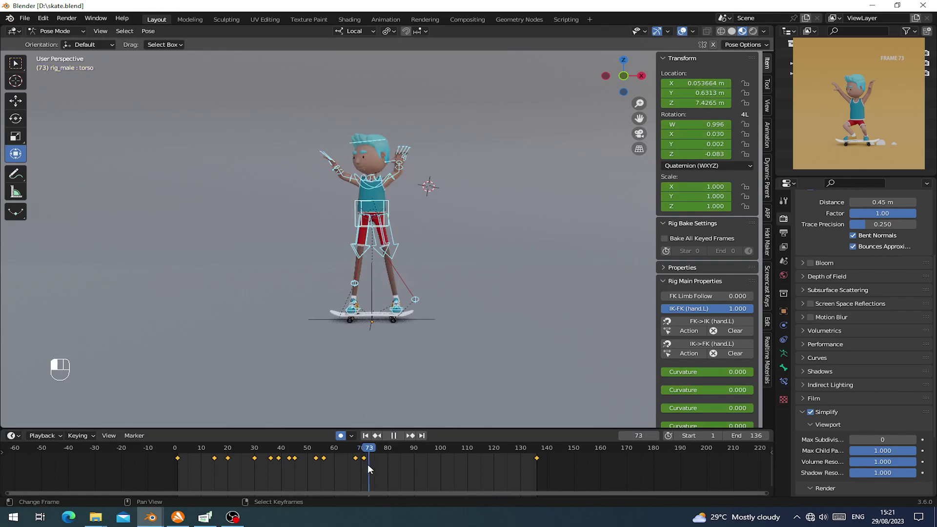
pyautogui.scroll(3, 367, 464)
pyautogui.click(337, 464)
pyautogui.moveTo(338, 464); pyautogui.dragTo(347, 463)
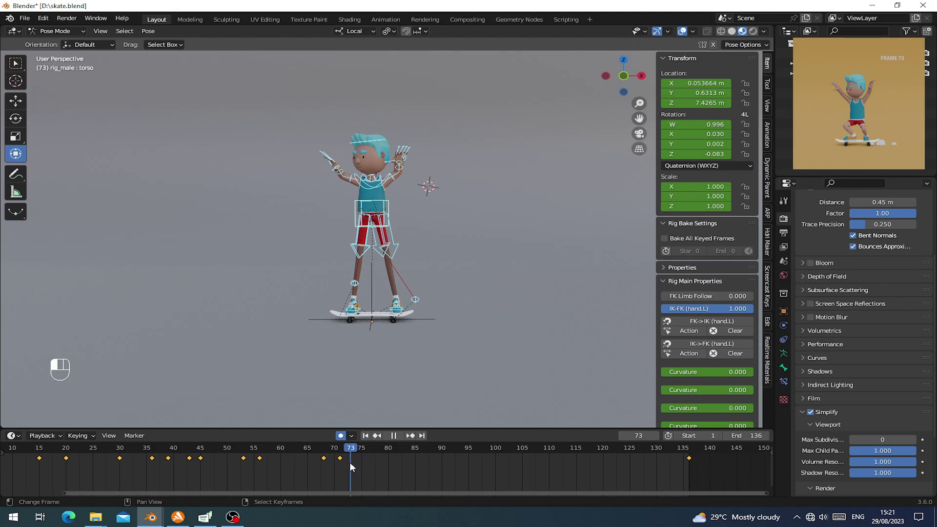
# Step: Select the torso control and lower it until the knees bend into a crouch at frame 73
pyautogui.scroll(2, 361, 150)
pyautogui.rightClick(381, 156)
pyautogui.scroll(-1, 383, 154)
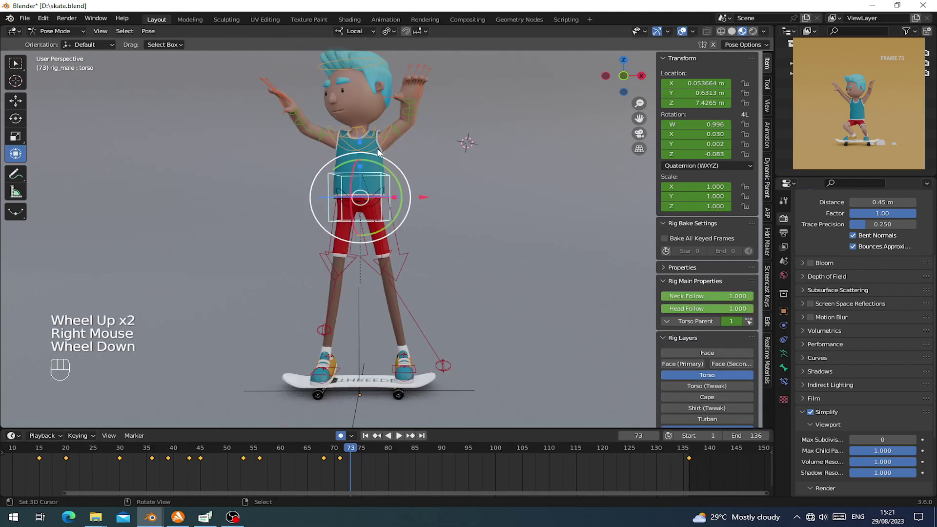
pyautogui.keyDown('shift'); pyautogui.moveTo(374, 152); pyautogui.dragTo(358, 123, button='middle'); pyautogui.keyUp('shift')
pyautogui.moveTo(361, 120); pyautogui.dragTo(378, 233)
# Step: Move the left leg's knee pole target inward along the skateboard
pyautogui.rightClick(444, 338)
pyautogui.press('g')
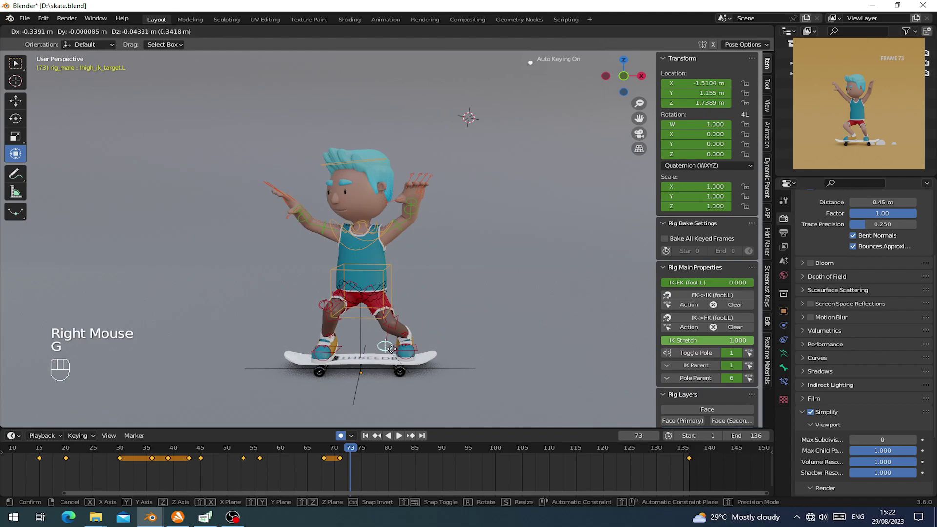
pyautogui.click(379, 349)
# Step: Clear the left heel control's rotation and adjust the left foot control on the deck
pyautogui.scroll(2, 373, 365)
pyautogui.moveTo(418, 363); pyautogui.dragTo(391, 273, button='middle')
pyautogui.moveTo(390, 273); pyautogui.dragTo(397, 247, button='middle')
pyautogui.scroll(2, 407, 224)
pyautogui.rightClick(409, 232)
pyautogui.hotkey('alt', 'r')
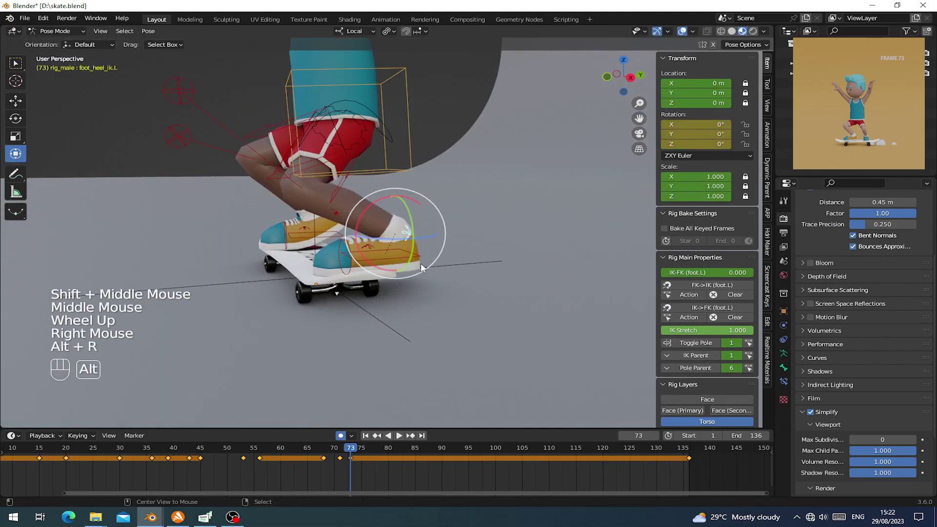
pyautogui.rightClick(417, 253)
pyautogui.moveTo(417, 253); pyautogui.dragTo(427, 244, button='middle')
pyautogui.moveTo(428, 243); pyautogui.dragTo(433, 241)
# Step: Select the right heel control and clear its rotation
pyautogui.moveTo(433, 241); pyautogui.dragTo(496, 239, button='middle')
pyautogui.rightClick(319, 225)
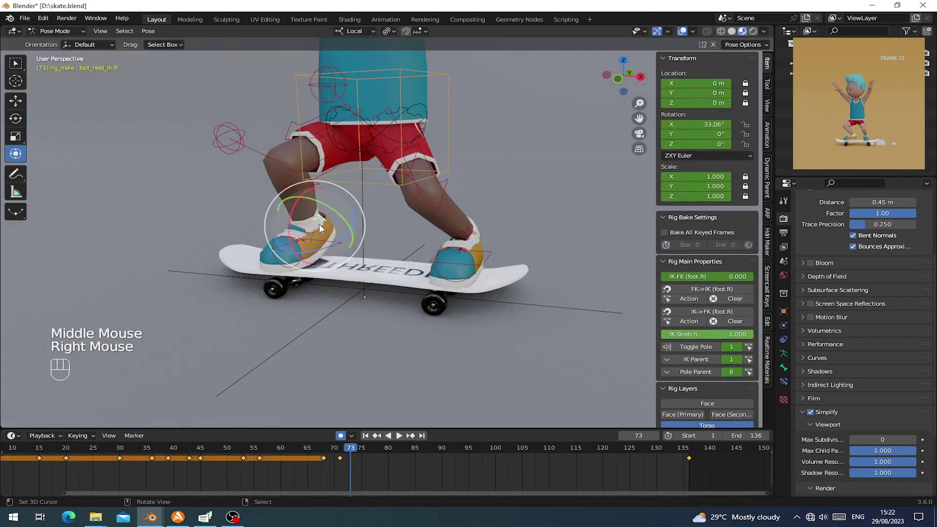
pyautogui.hotkey('alt', 'r')
# Step: Move the right foot control to about -1.30 m on X and 1.08 m on Y, and turn it outward
pyautogui.rightClick(322, 229)
pyautogui.scroll(2, 332, 253)
pyautogui.moveTo(332, 253); pyautogui.dragTo(337, 273, button='middle')
pyautogui.moveTo(337, 273); pyautogui.dragTo(351, 306)
pyautogui.moveTo(352, 306); pyautogui.dragTo(337, 268, button='middle')
pyautogui.moveTo(337, 269); pyautogui.dragTo(381, 258, button='middle')
pyautogui.moveTo(390, 243); pyautogui.dragTo(403, 242)
# Step: Reposition the left foot controls on the deck and adjust the foot's angle
pyautogui.scroll(-3, 499, 209)
pyautogui.moveTo(500, 176); pyautogui.dragTo(485, 262, button='middle')
pyautogui.rightClick(486, 246)
pyautogui.press('g')
pyautogui.click(491, 243)
pyautogui.rightClick(477, 242)
pyautogui.moveTo(486, 258); pyautogui.dragTo(483, 262)
# Step: Copy the right foot control's keyframe from frame 15 to frame 73, and adjust the foot on the board
pyautogui.rightClick(336, 256)
pyautogui.moveTo(40, 461); pyautogui.dragTo(177, 461, button='middle')
pyautogui.rightClick(177, 460)
pyautogui.hotkey('ctrl', 'c')
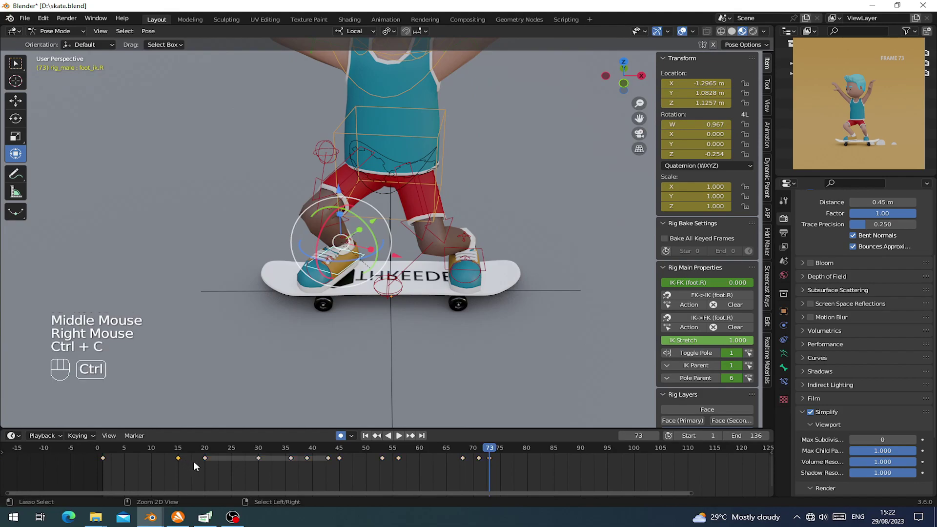
pyautogui.hotkey('ctrl', 'v')
pyautogui.moveTo(349, 287); pyautogui.dragTo(379, 296, button='middle')
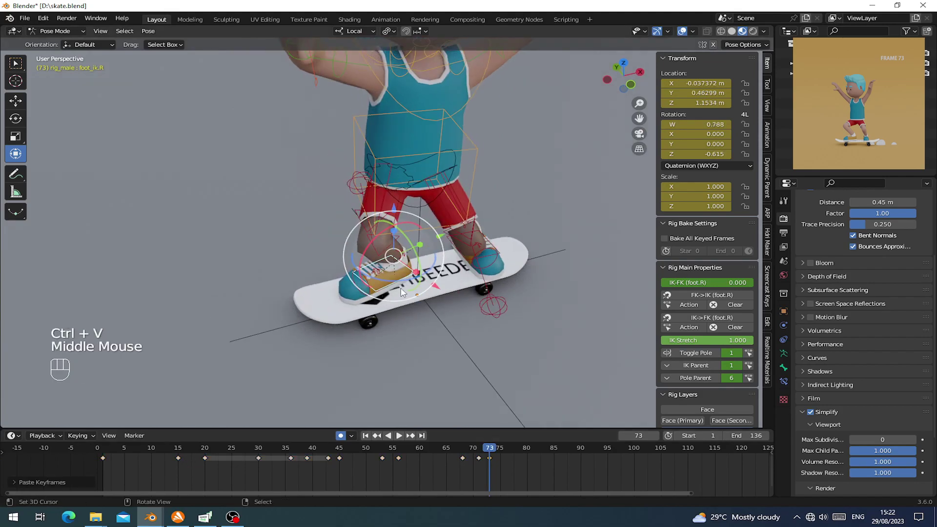
pyautogui.moveTo(391, 282); pyautogui.dragTo(401, 282)
# Step: Reposition the right knee target at frame 73 so the bent right knee points outward over the board
pyautogui.moveTo(401, 282); pyautogui.dragTo(317, 168, button='middle')
pyautogui.rightClick(374, 166)
pyautogui.press('g')
pyautogui.rightClick(383, 180)
pyautogui.press('g')
pyautogui.click(290, 337)
pyautogui.moveTo(289, 337); pyautogui.dragTo(334, 318, button='middle')
pyautogui.press('g')
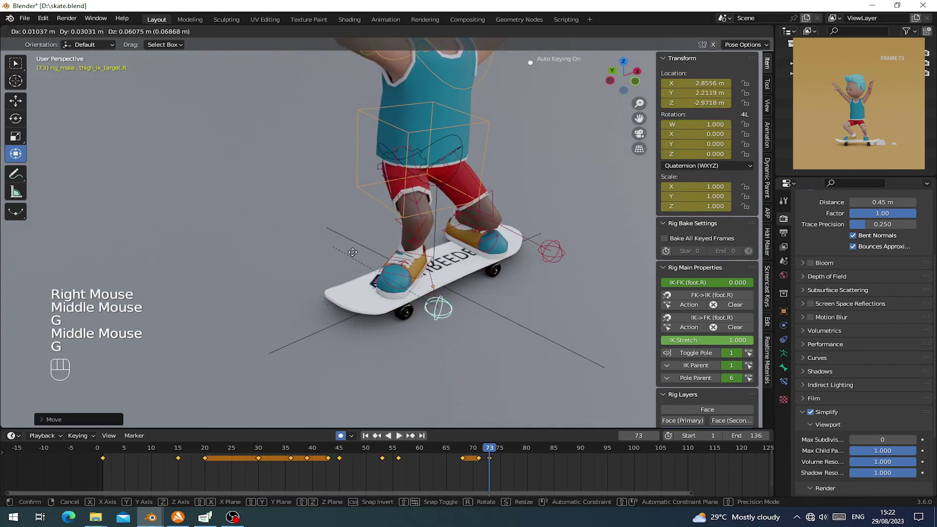
pyautogui.click(254, 285)
pyautogui.moveTo(296, 286); pyautogui.dragTo(317, 246, button='middle')
pyautogui.press('g')
pyautogui.click(429, 183)
# Step: Move the left knee target at frame 73 to about -2.64 m on X, 0.85 m on Y and 0.31 m on Z
pyautogui.moveTo(429, 183); pyautogui.dragTo(563, 286, button='middle')
pyautogui.rightClick(535, 254)
pyautogui.moveTo(536, 254); pyautogui.dragTo(505, 276, button='middle')
pyautogui.press('g')
pyautogui.click(480, 235)
pyautogui.moveTo(480, 235); pyautogui.dragTo(415, 205, button='middle')
pyautogui.scroll(-1, 415, 205)
pyautogui.moveTo(415, 205); pyautogui.dragTo(370, 164, button='middle')
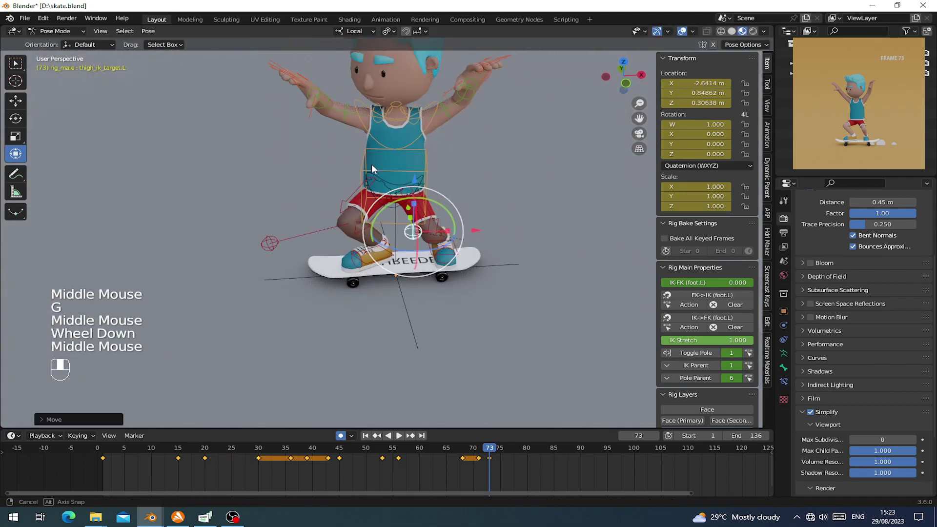
# Step: Rotate the torso control at frame 73 to match the body tilt of the crouched landing reference
pyautogui.rightClick(422, 208)
pyautogui.moveTo(422, 207)
pyautogui.mouseDown()
pyautogui.moveTo(415, 200)
pyautogui.moveTo(421, 207)
pyautogui.mouseUp()
pyautogui.press('r')
pyautogui.moveTo(430, 207); pyautogui.dragTo(440, 232, button='middle')
pyautogui.click(496, 213)
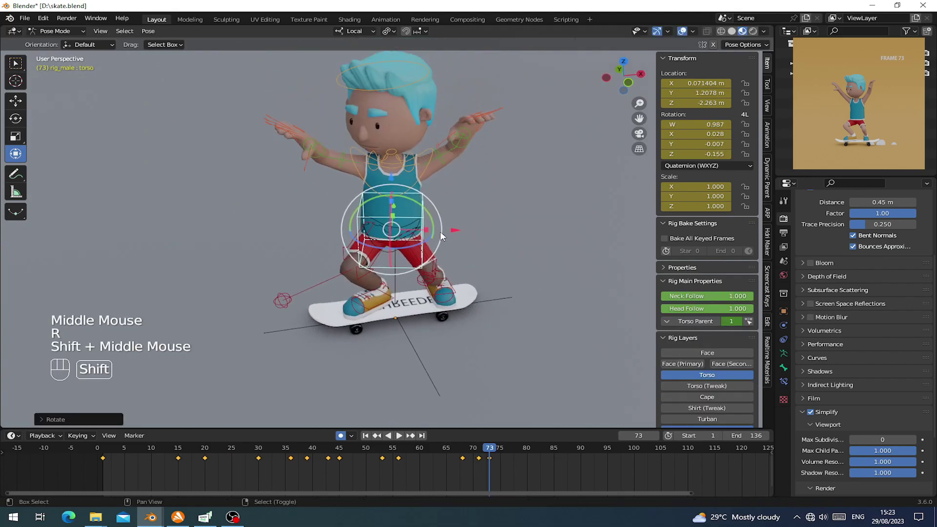
# Step: Rotate the left shoulder control and adjust the raised left arm at frame 73
pyautogui.rightClick(409, 164)
pyautogui.press('r')
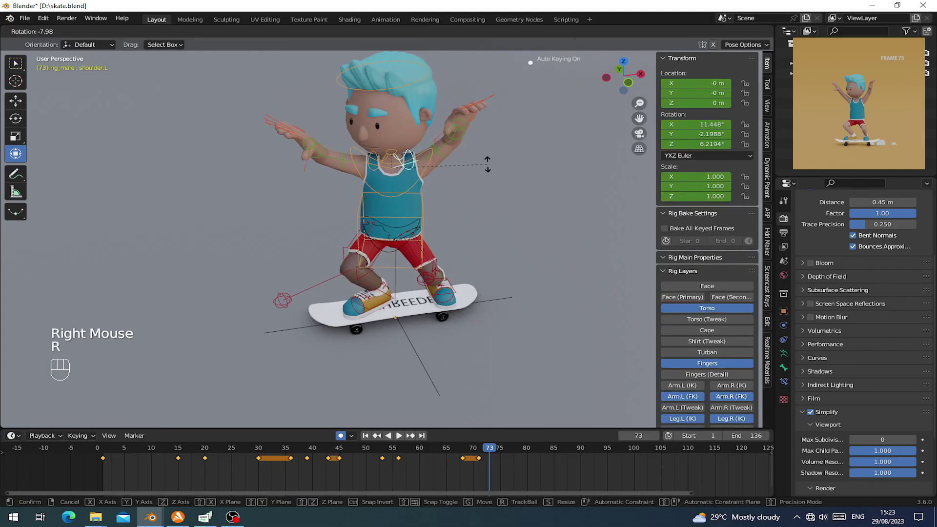
pyautogui.click(485, 162)
pyautogui.moveTo(481, 159); pyautogui.dragTo(381, 102, button='middle')
pyautogui.rightClick(397, 111)
pyautogui.rightClick(405, 121)
pyautogui.moveTo(382, 102); pyautogui.dragTo(399, 103)
# Step: Rotate the left hand control about its local Y axis to turn the palm
pyautogui.rightClick(368, 118)
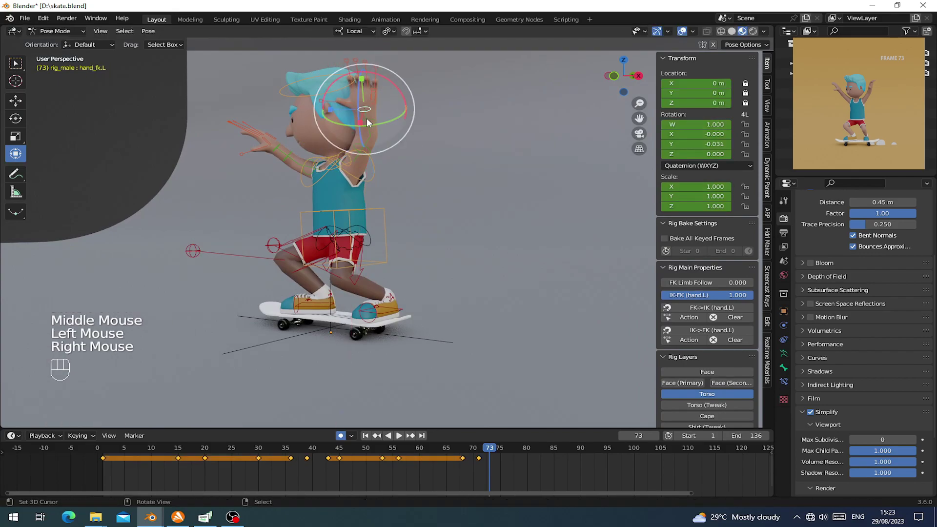
pyautogui.moveTo(367, 118); pyautogui.dragTo(423, 170, button='middle')
pyautogui.moveTo(423, 170); pyautogui.dragTo(433, 187)
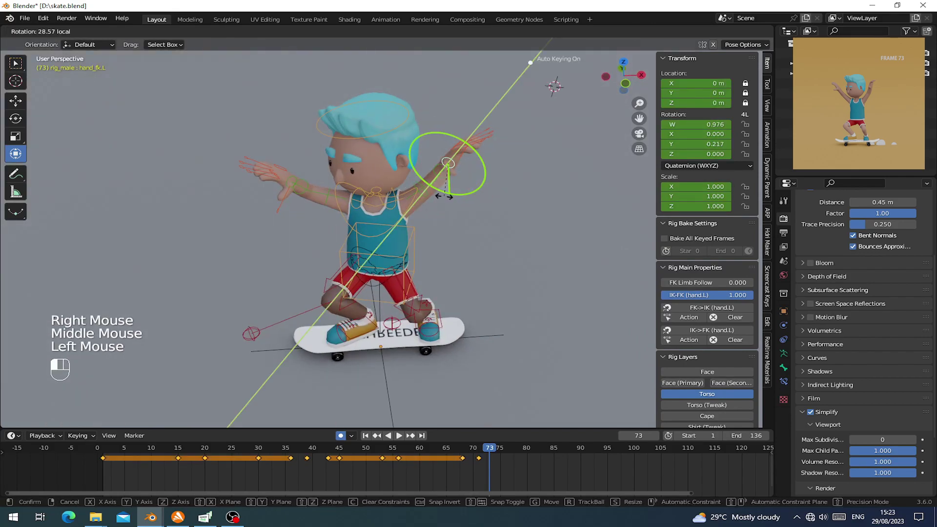
pyautogui.click(444, 196)
pyautogui.moveTo(444, 196); pyautogui.dragTo(374, 195, button='middle')
# Step: Switch the transform orientation to Global and rotate the right upper arm control at frame 73
pyautogui.rightClick(343, 177)
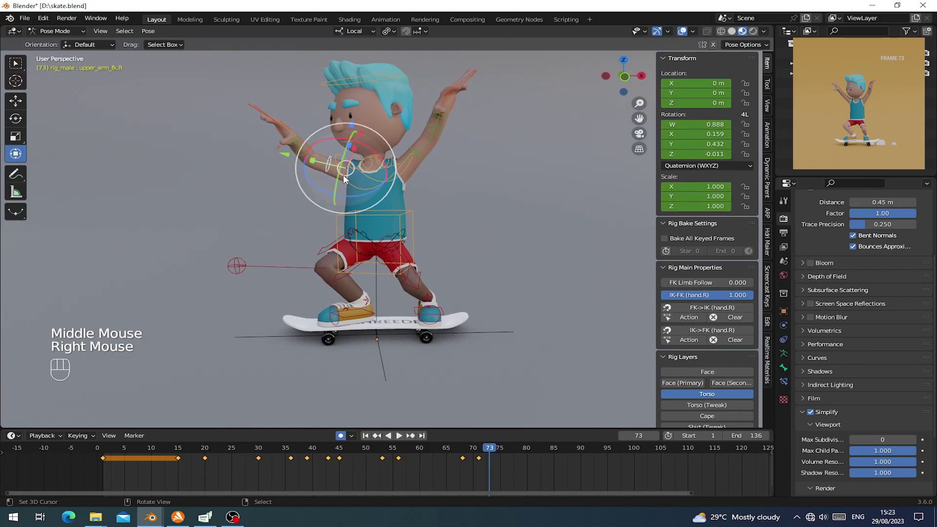
pyautogui.moveTo(335, 137)
pyautogui.mouseDown(button='middle')
pyautogui.moveTo(423, 139)
pyautogui.moveTo(396, 137)
pyautogui.mouseUp(button='middle')
pyautogui.click(349, 21)
pyautogui.click(159, 20)
pyautogui.click(355, 32)
pyautogui.click(379, 63)
pyautogui.moveTo(403, 213); pyautogui.dragTo(356, 210, button='middle')
pyautogui.moveTo(348, 136); pyautogui.dragTo(358, 137)
pyautogui.keyDown('shift'); pyautogui.moveTo(360, 134); pyautogui.dragTo(353, 176, button='middle'); pyautogui.keyUp('shift')
# Step: Set the transform orientation back to Local and rotate the right forearm control to straighten the arm
pyautogui.rightClick(336, 138)
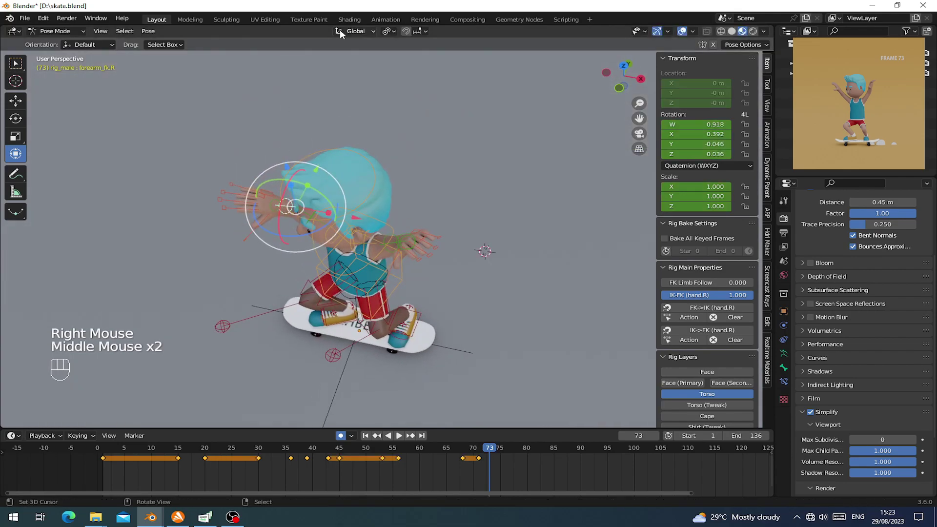
pyautogui.click(352, 31)
pyautogui.click(342, 72)
pyautogui.moveTo(347, 273); pyautogui.dragTo(453, 176, button='middle')
pyautogui.scroll(2, 385, 276)
pyautogui.moveTo(453, 177); pyautogui.dragTo(447, 186)
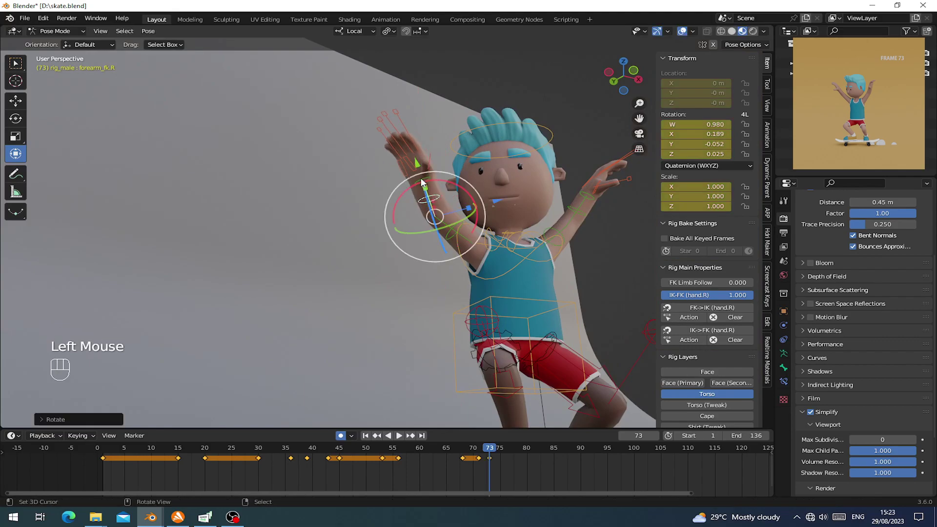
# Step: Rotate the right hand control about its local Y axis to turn the right palm
pyautogui.rightClick(434, 184)
pyautogui.moveTo(435, 183); pyautogui.dragTo(481, 306, button='middle')
pyautogui.moveTo(488, 313); pyautogui.dragTo(483, 310)
pyautogui.moveTo(483, 311); pyautogui.dragTo(454, 292, button='middle')
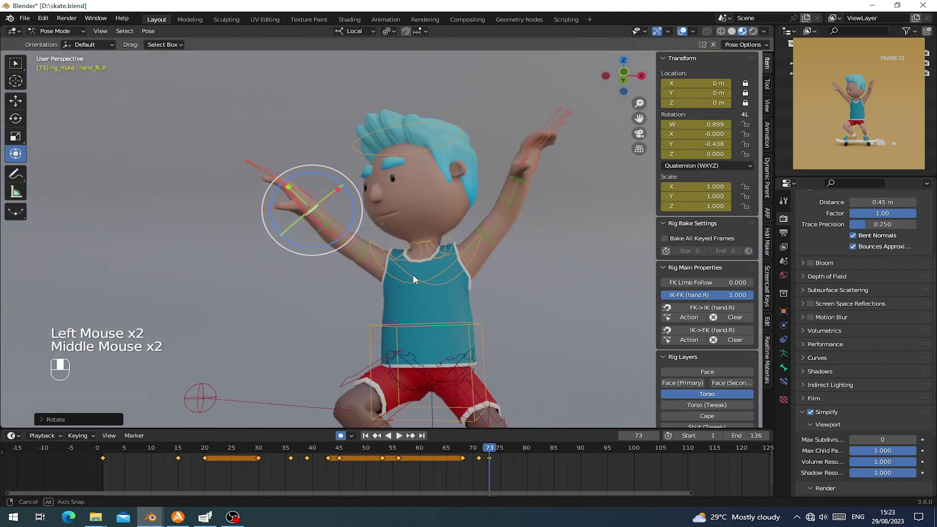
# Step: Rotate the right and left shoulder controls at frame 73 to balance the two raised arms
pyautogui.rightClick(413, 248)
pyautogui.press('r')
pyautogui.click(492, 264)
pyautogui.moveTo(492, 265)
pyautogui.mouseDown(button='middle')
pyautogui.moveTo(382, 269)
pyautogui.moveTo(506, 276)
pyautogui.mouseUp(button='middle')
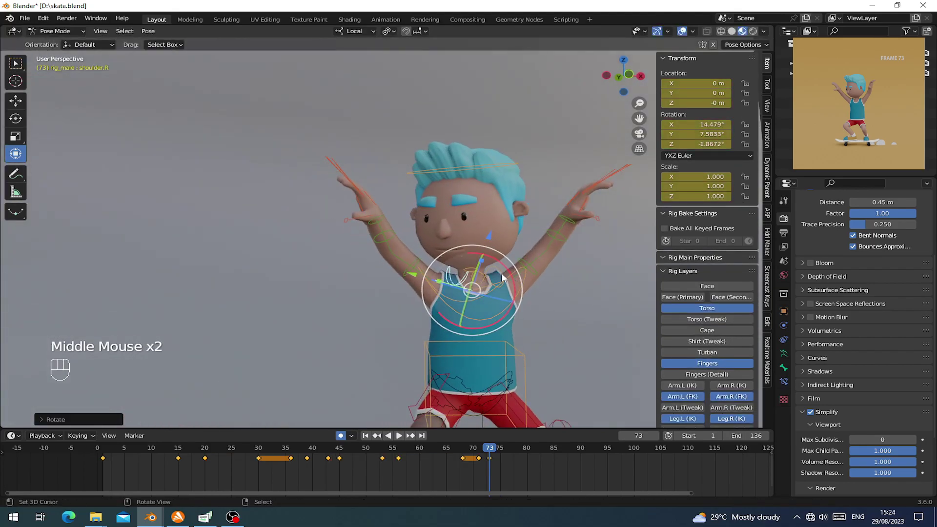
pyautogui.rightClick(506, 276)
pyautogui.press('r')
pyautogui.click(580, 285)
# Step: Move the left knee target outward at frame 73 to open the left leg
pyautogui.scroll(-3, 581, 285)
pyautogui.keyDown('shift'); pyautogui.moveTo(581, 285); pyautogui.dragTo(364, 295, button='middle'); pyautogui.keyUp('shift')
pyautogui.scroll(2, 443, 273)
pyautogui.rightClick(348, 291)
pyautogui.press('g')
pyautogui.click(453, 342)
pyautogui.moveTo(453, 341); pyautogui.dragTo(449, 227, button='middle')
# Step: Clear the rotation of the right foot's heel control at frame 73 and save the file
pyautogui.rightClick(353, 335)
pyautogui.hotkey('alt', 'r')
pyautogui.rightClick(328, 331)
pyautogui.rightClick(328, 332)
pyautogui.hotkey('alt', 'r')
pyautogui.hotkey('ctrl', 's')
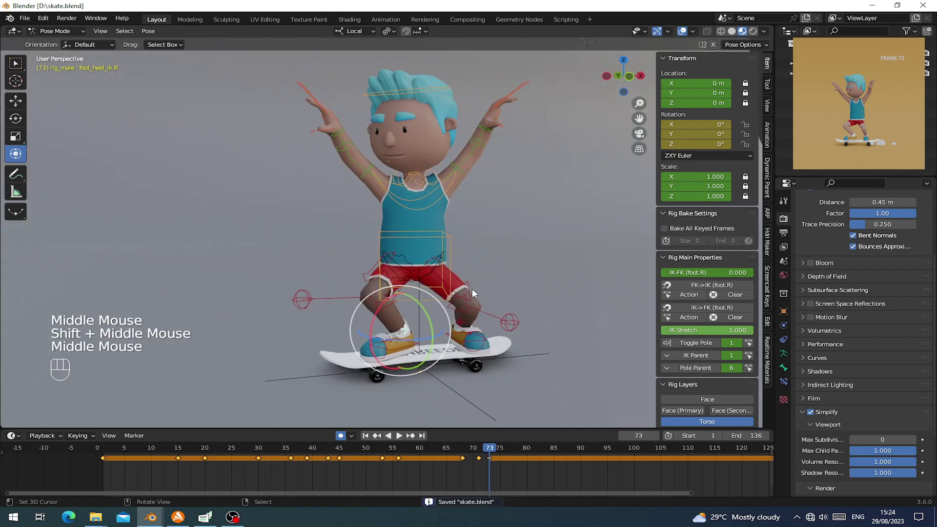
# Step: Rotate the hips control slightly at frame 73
pyautogui.keyDown('shift'); pyautogui.moveTo(430, 315); pyautogui.dragTo(430, 295, button='middle'); pyautogui.keyUp('shift')
pyautogui.scroll(2, 423, 274)
pyautogui.rightClick(414, 291)
pyautogui.moveTo(429, 296)
pyautogui.mouseDown()
pyautogui.moveTo(419, 300)
pyautogui.moveTo(427, 293)
pyautogui.mouseUp()
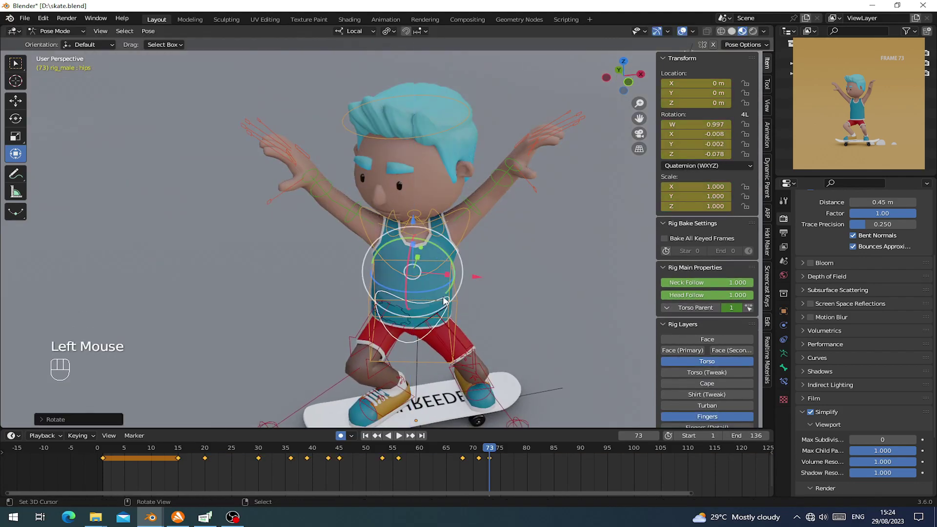
# Step: Rotate the chest control at frame 73 to refine the upper body's lean
pyautogui.rightClick(454, 304)
pyautogui.moveTo(455, 304); pyautogui.dragTo(456, 300, button='middle')
pyautogui.moveTo(409, 247); pyautogui.dragTo(412, 247)
pyautogui.moveTo(412, 246); pyautogui.dragTo(288, 205, button='middle')
pyautogui.rightClick(300, 222)
pyautogui.moveTo(281, 194); pyautogui.dragTo(283, 193)
pyautogui.scroll(-3, 283, 195)
pyautogui.moveTo(283, 195); pyautogui.dragTo(406, 224, button='middle')
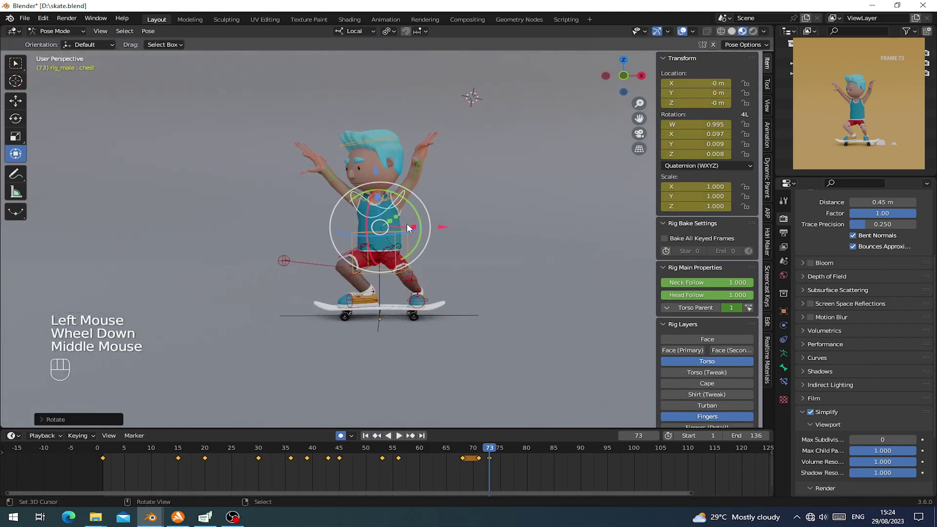
# Step: Keyframe all of the rig's controls at frame 73, and move the playhead to frame 77
pyautogui.press('a')
pyautogui.press('i')
pyautogui.moveTo(491, 447)
pyautogui.mouseDown()
pyautogui.moveTo(439, 456)
pyautogui.moveTo(491, 461)
pyautogui.mouseUp()
pyautogui.keyDown('shift'); pyautogui.moveTo(476, 283); pyautogui.dragTo(458, 282, button='middle'); pyautogui.keyUp('shift')
pyautogui.moveTo(495, 483); pyautogui.dragTo(379, 483, button='middle')
pyautogui.moveTo(374, 473); pyautogui.dragTo(379, 473)
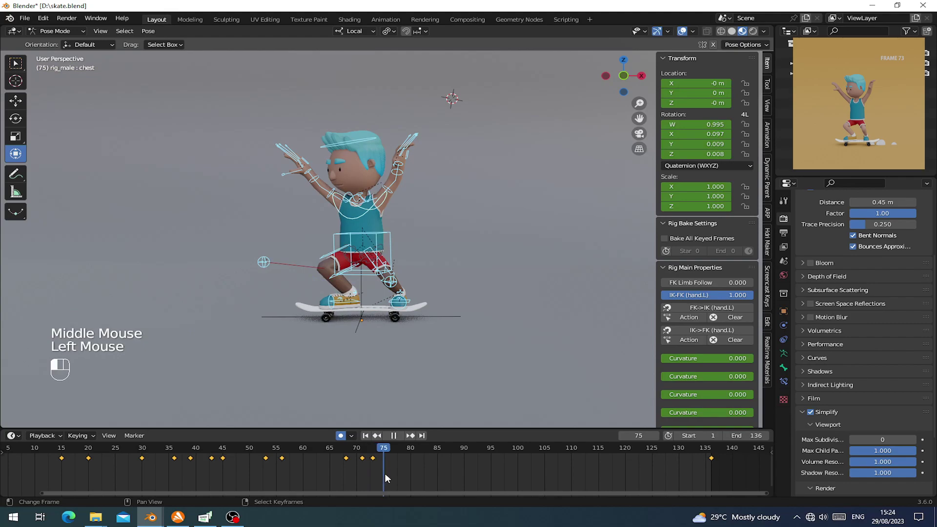
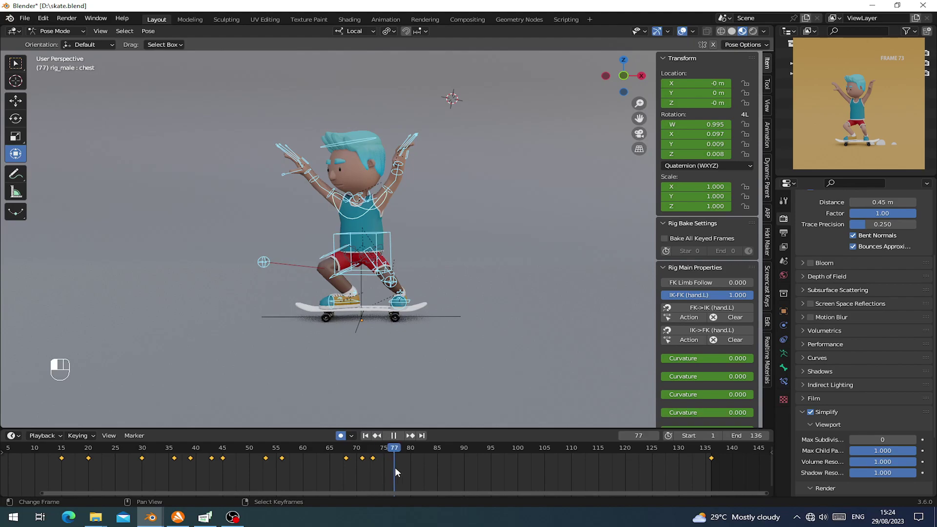
# Step: Rotate the hips control at frame 77 about its local X axis to tilt the pelvis in a side view
pyautogui.scroll(1, 337, 253)
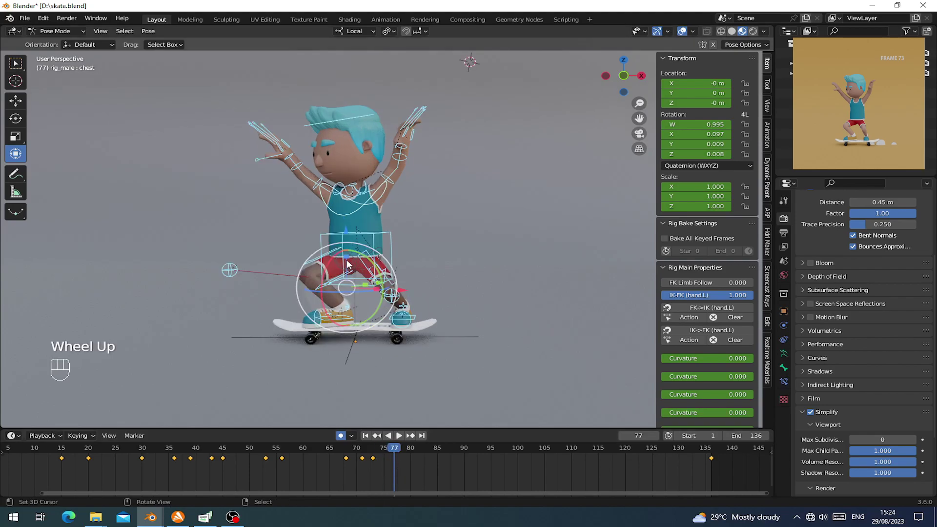
pyautogui.scroll(1, 336, 254)
pyautogui.moveTo(336, 253); pyautogui.dragTo(313, 244, button='middle')
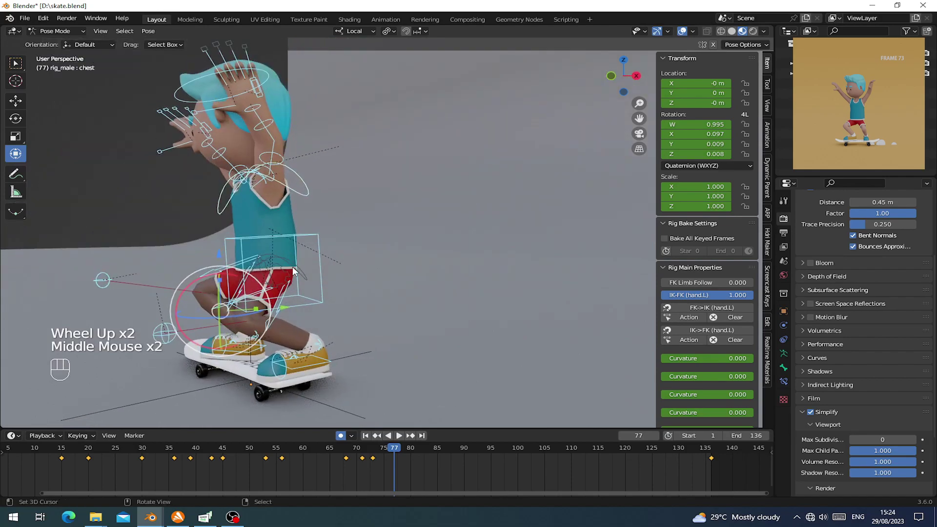
pyautogui.rightClick(241, 212)
pyautogui.moveTo(241, 213); pyautogui.dragTo(270, 192)
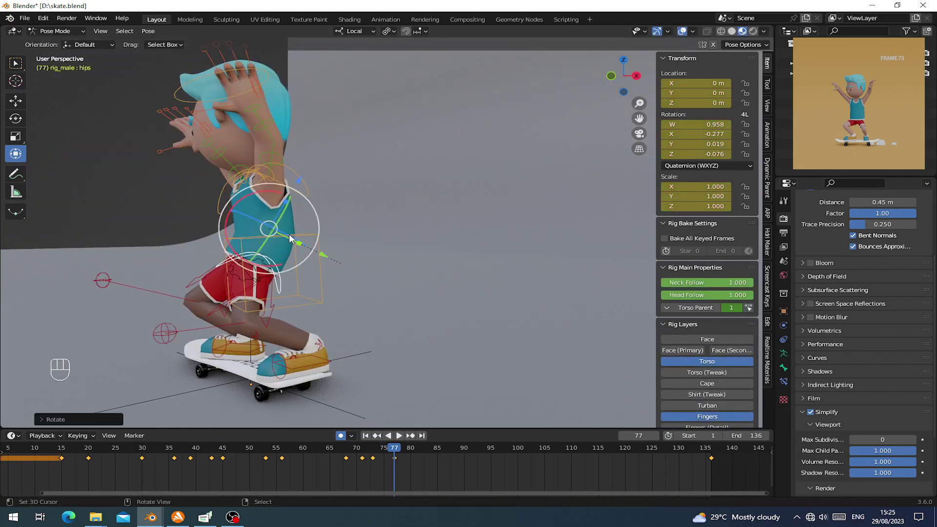
# Step: Adjust the upper body's lean at frame 77 and lower the torso control to about -3.26 m on Z
pyautogui.rightClick(287, 220)
pyautogui.moveTo(287, 219); pyautogui.dragTo(289, 218, button='middle')
pyautogui.moveTo(288, 220); pyautogui.dragTo(292, 226)
pyautogui.moveTo(293, 226); pyautogui.dragTo(415, 323, button='middle')
pyautogui.scroll(1, 312, 273)
pyautogui.scroll(-1, 312, 302)
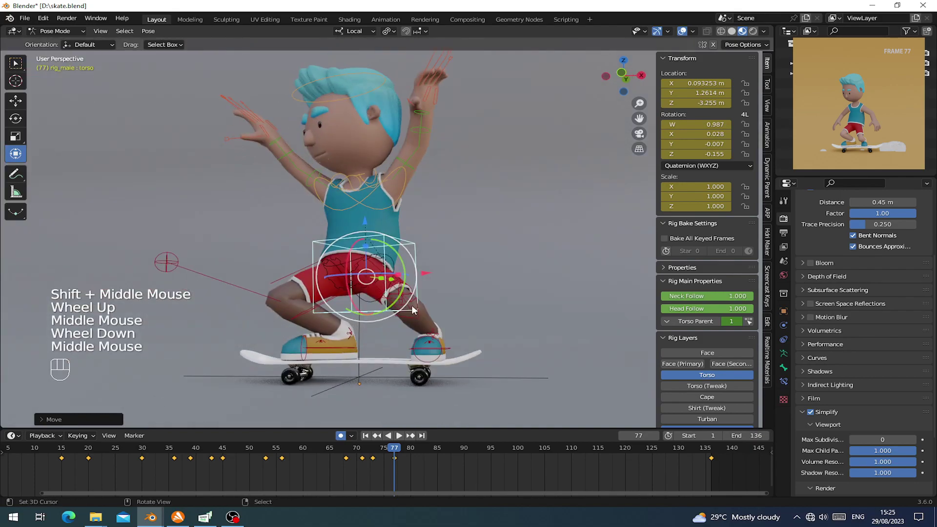
# Step: Reposition the left knee target at frame 77 to redirect the bent left knee
pyautogui.moveTo(406, 251); pyautogui.dragTo(402, 340, button='middle')
pyautogui.rightClick(376, 401)
pyautogui.press('g')
pyautogui.moveTo(376, 400); pyautogui.dragTo(442, 331, button='middle')
pyautogui.click(371, 297)
pyautogui.rightClick(384, 251)
pyautogui.press('g')
pyautogui.click(405, 273)
# Step: Copy the left foot control's keyframe from frame 1 and paste it at frame 77
pyautogui.rightClick(431, 377)
pyautogui.moveTo(431, 377); pyautogui.dragTo(432, 396, button='middle')
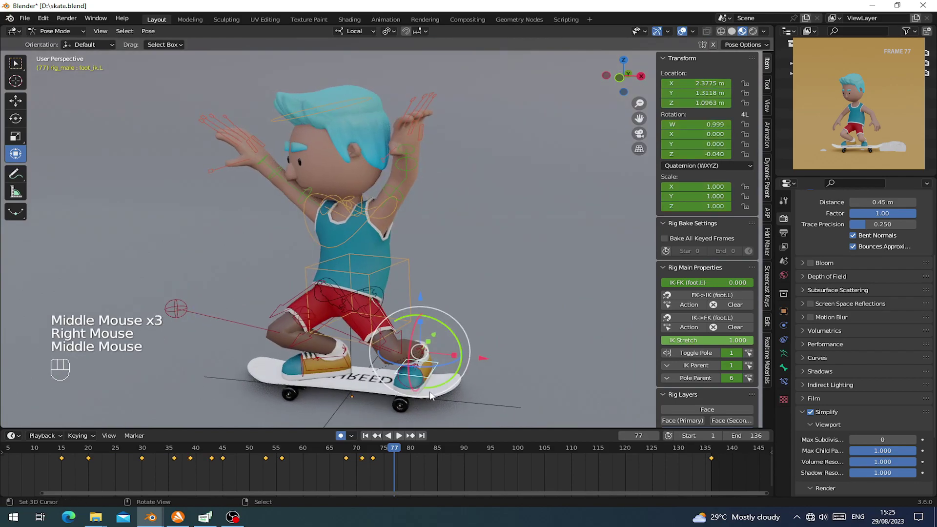
pyautogui.moveTo(82, 467); pyautogui.dragTo(151, 466, button='middle')
pyautogui.rightClick(74, 461)
pyautogui.hotkey('ctrl', 'c')
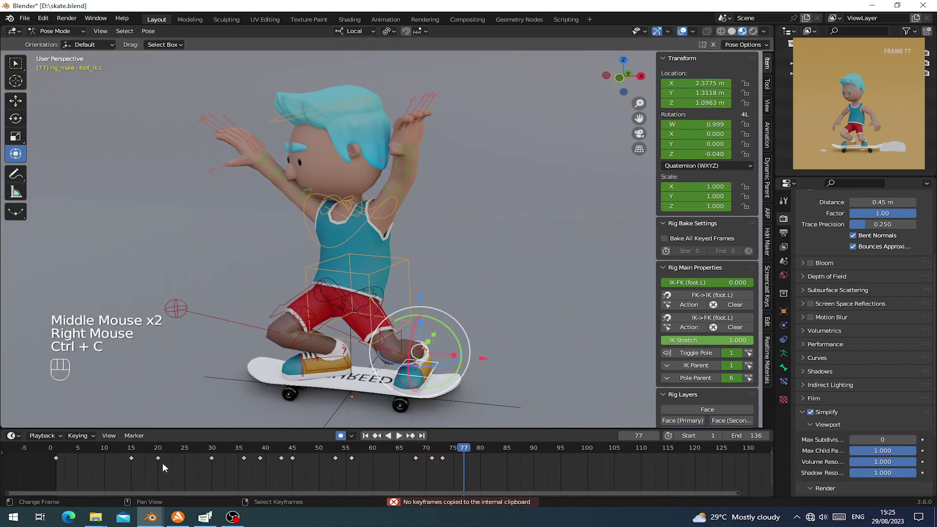
pyautogui.rightClick(56, 458)
pyautogui.hotkey('ctrl', 'c')
pyautogui.hotkey('ctrl', 'v')
# Step: Refine the left foot control's placement on the board at frame 77, and save the file
pyautogui.moveTo(351, 313); pyautogui.dragTo(426, 431, button='middle')
pyautogui.moveTo(442, 459)
pyautogui.mouseDown()
pyautogui.moveTo(453, 461)
pyautogui.moveTo(429, 463)
pyautogui.moveTo(463, 471)
pyautogui.moveTo(434, 467)
pyautogui.moveTo(443, 467)
pyautogui.mouseUp()
pyautogui.rightClick(462, 455)
pyautogui.hotkey('ctrl', 'c')
pyautogui.hotkey('ctrl', 'v')
pyautogui.hotkey('ctrl', 'c')
pyautogui.moveTo(432, 341); pyautogui.dragTo(431, 340)
pyautogui.click(463, 458)
pyautogui.hotkey('ctrl', 's')
# Step: Clear the left shoulder control's rotation at frame 77 and rotate the left upper arm down to the side
pyautogui.keyDown('shift'); pyautogui.moveTo(428, 281); pyautogui.dragTo(433, 256, button='middle'); pyautogui.keyUp('shift')
pyautogui.keyDown('shift'); pyautogui.moveTo(433, 256); pyautogui.dragTo(403, 148, button='middle'); pyautogui.keyUp('shift')
pyautogui.rightClick(399, 142)
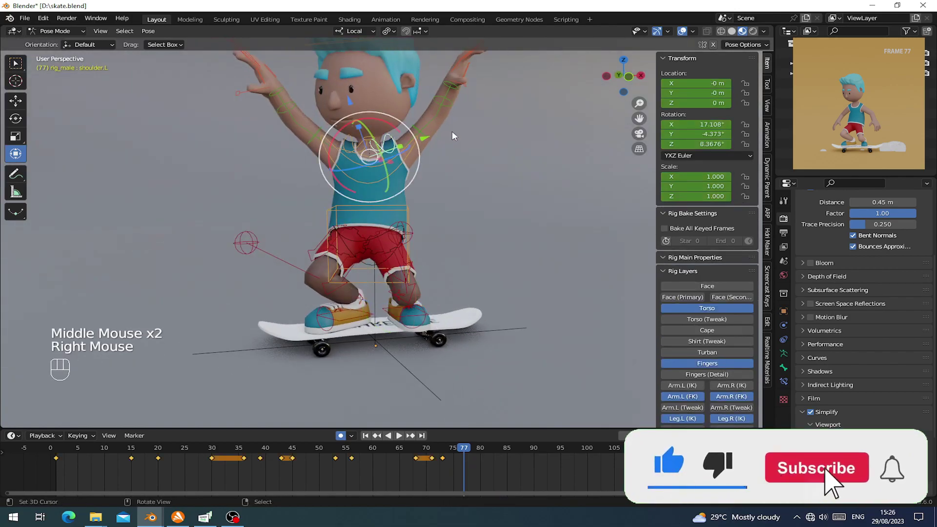
pyautogui.hotkey('alt', 'r')
pyautogui.rightClick(436, 163)
pyautogui.press('r')
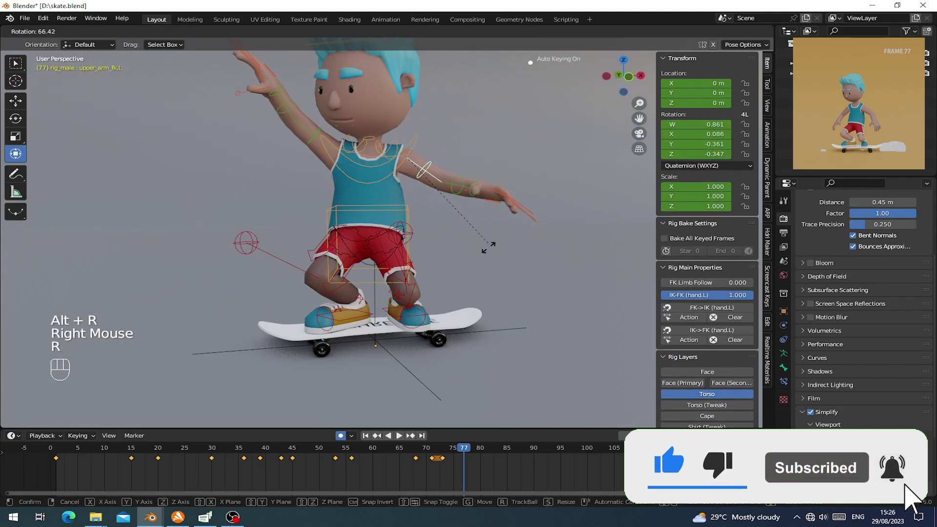
pyautogui.click(390, 210)
# Step: Clear the right shoulder control's rotation, adjust the shoulder, and rotate the right upper arm downward at frame 77
pyautogui.rightClick(337, 150)
pyautogui.hotkey('alt', 'r')
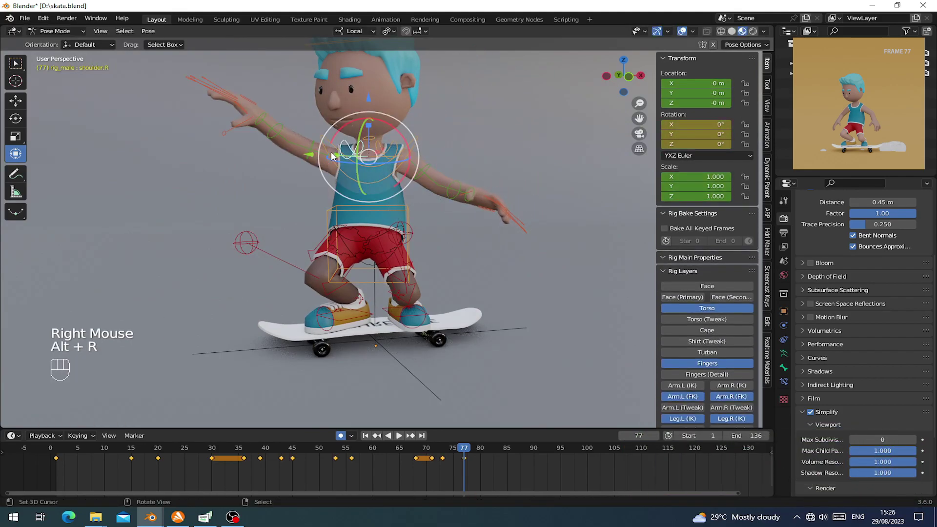
pyautogui.press('r')
pyautogui.click(383, 192)
pyautogui.rightClick(337, 165)
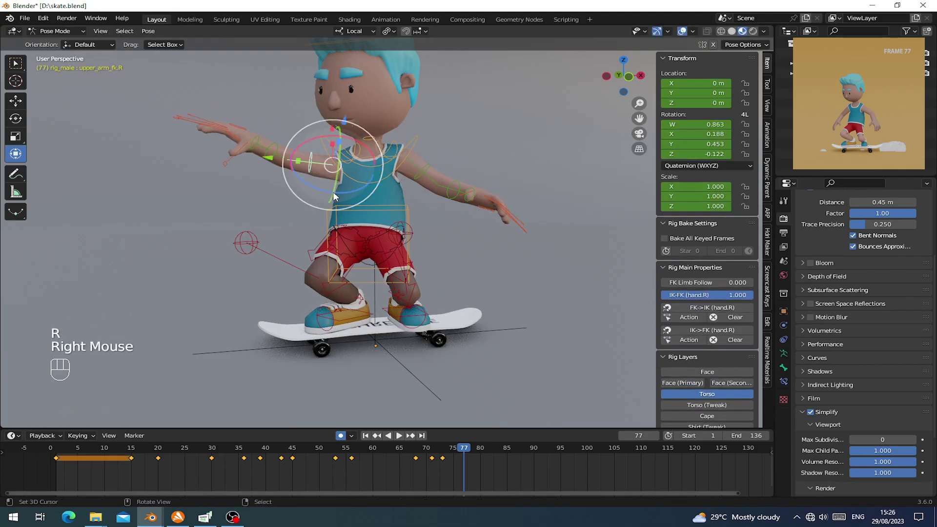
pyautogui.press('r')
pyautogui.click(443, 158)
# Step: Adjust the lowered left arm's rotation from the side and rotate the neck control at frame 77
pyautogui.moveTo(405, 169); pyautogui.dragTo(283, 190, button='middle')
pyautogui.rightClick(314, 177)
pyautogui.rightClick(325, 234)
pyautogui.moveTo(289, 211)
pyautogui.mouseDown()
pyautogui.moveTo(277, 234)
pyautogui.moveTo(284, 218)
pyautogui.mouseUp()
pyautogui.moveTo(229, 188); pyautogui.dragTo(311, 183, button='middle')
pyautogui.rightClick(361, 169)
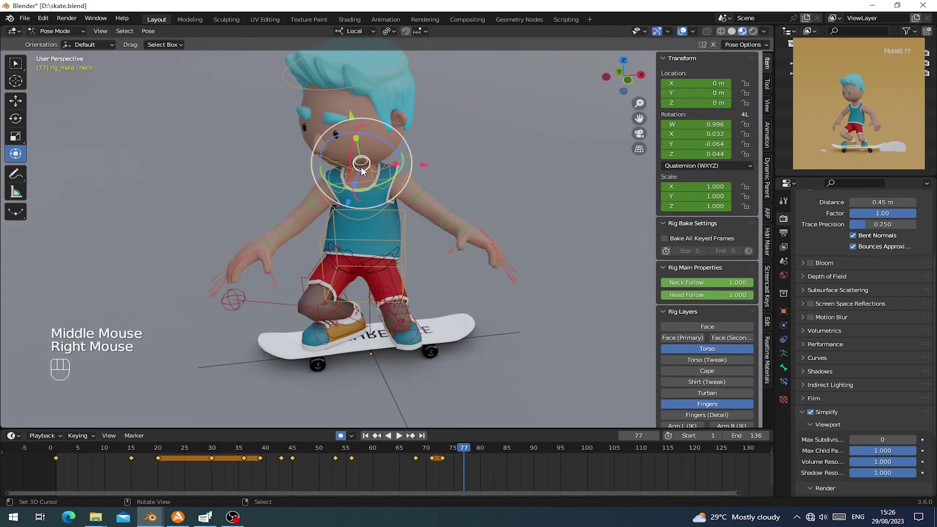
pyautogui.moveTo(372, 188); pyautogui.dragTo(379, 189)
# Step: Clear the rotations of the right forearm and right upper arm controls at frame 77
pyautogui.moveTo(373, 214); pyautogui.dragTo(347, 210, button='middle')
pyautogui.moveTo(347, 210)
pyautogui.mouseDown(button='middle')
pyautogui.moveTo(281, 210)
pyautogui.moveTo(332, 214)
pyautogui.mouseUp(button='middle')
pyautogui.rightClick(281, 209)
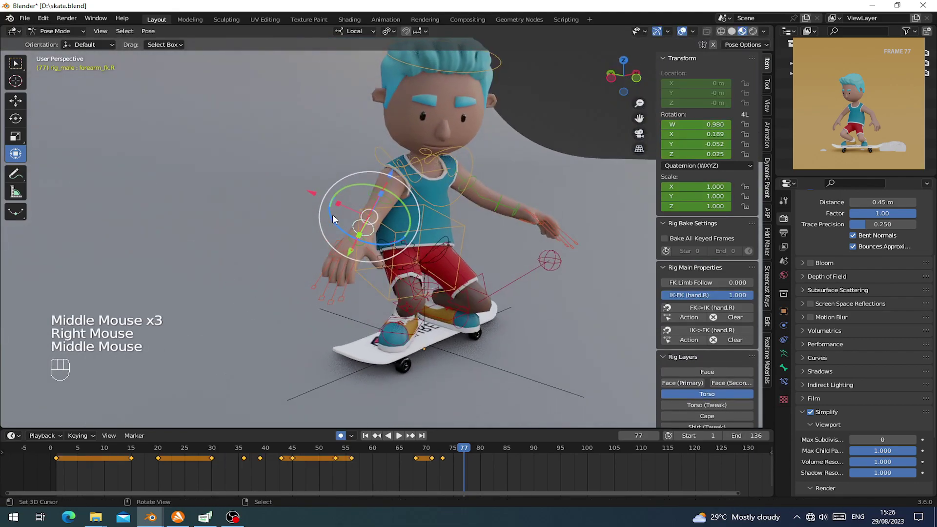
pyautogui.hotkey('alt', 'r')
pyautogui.rightClick(385, 195)
pyautogui.hotkey('alt', 'r')
pyautogui.moveTo(385, 195); pyautogui.dragTo(456, 193, button='middle')
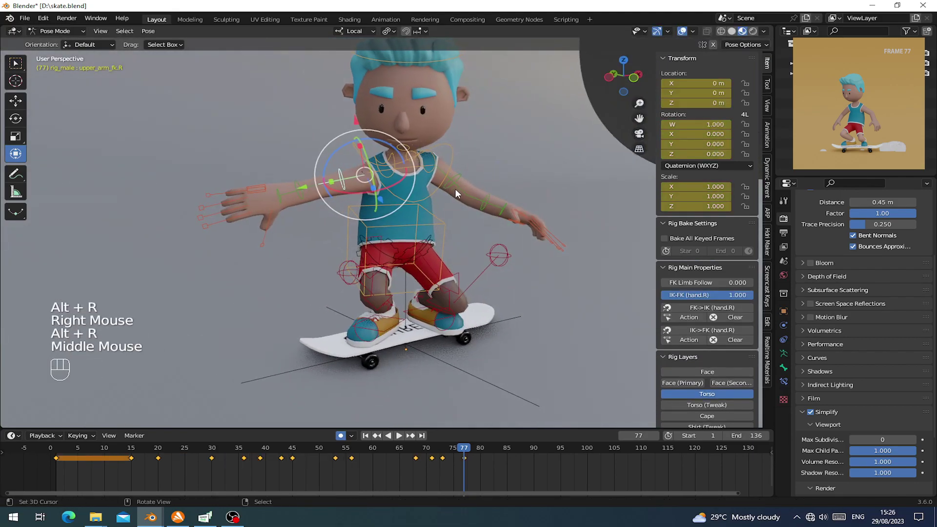
# Step: Clear the rotations of the left upper arm and left forearm controls at frame 77
pyautogui.rightClick(455, 177)
pyautogui.hotkey('alt', 'r')
pyautogui.rightClick(498, 171)
pyautogui.hotkey('alt', 'r')
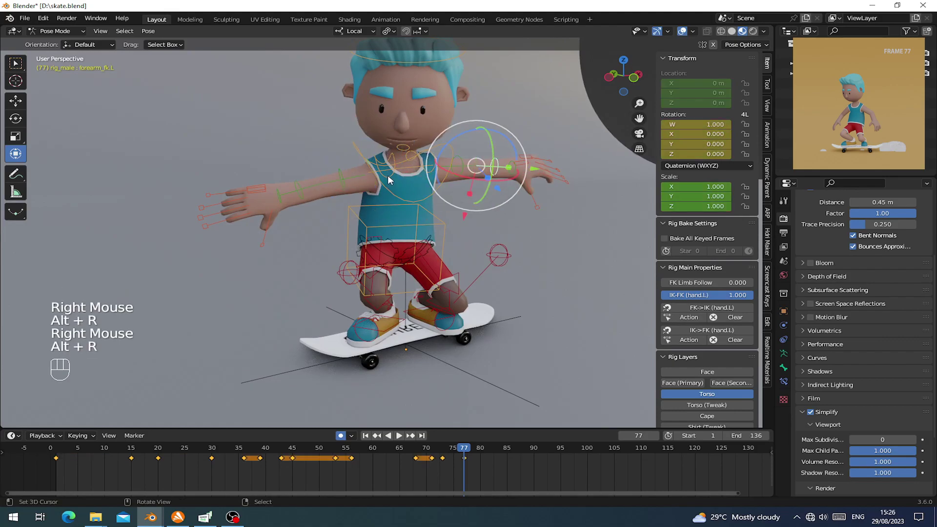
# Step: Clear the rotations of the right and left hand controls at frame 77
pyautogui.moveTo(388, 183); pyautogui.dragTo(365, 183, button='middle')
pyautogui.rightClick(272, 191)
pyautogui.moveTo(272, 191); pyautogui.dragTo(312, 205, button='middle')
pyautogui.scroll(2, 352, 245)
pyautogui.moveTo(352, 245); pyautogui.dragTo(247, 162, button='middle')
pyautogui.rightClick(267, 154)
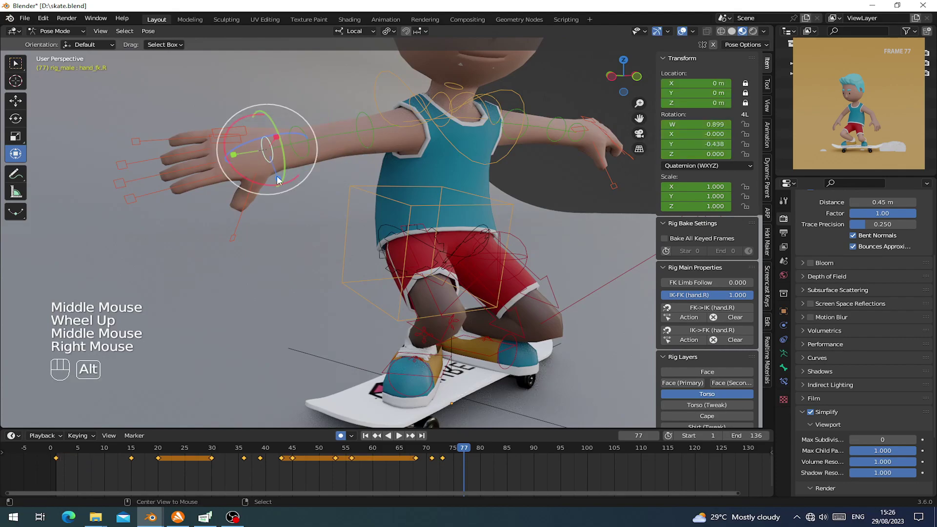
pyautogui.hotkey('alt', 'r')
pyautogui.moveTo(528, 138); pyautogui.dragTo(515, 147, button='middle')
pyautogui.rightClick(555, 131)
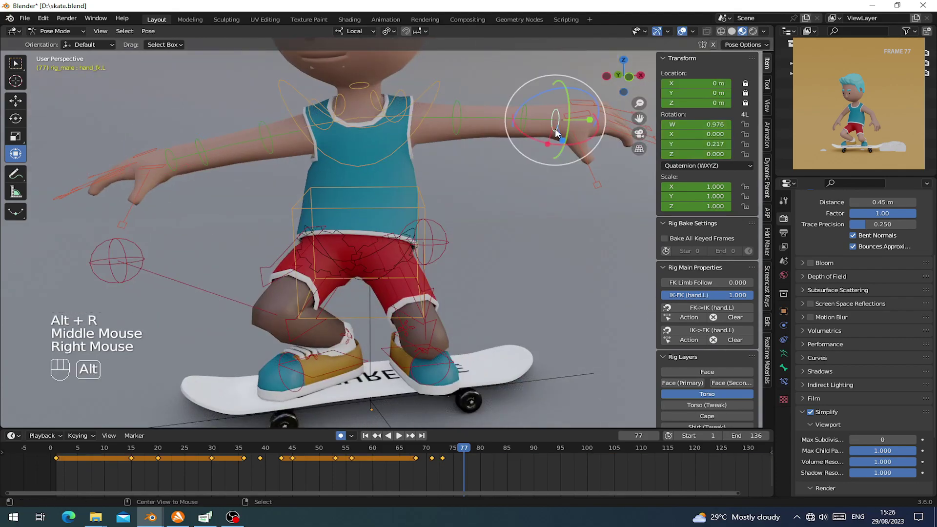
pyautogui.hotkey('alt', 'r')
# Step: Bend the right forearm control slightly at frame 77
pyautogui.rightClick(176, 165)
pyautogui.rightClick(234, 149)
pyautogui.moveTo(234, 149); pyautogui.dragTo(286, 245, button='middle')
pyautogui.moveTo(285, 256); pyautogui.dragTo(309, 251)
# Step: Rotate the right upper arm control downward from several angles so the arm hangs beside the body at frame 77
pyautogui.rightClick(333, 227)
pyautogui.moveTo(333, 227); pyautogui.dragTo(468, 258, button='middle')
pyautogui.moveTo(449, 251); pyautogui.dragTo(425, 254)
pyautogui.moveTo(450, 273); pyautogui.dragTo(403, 219, button='middle')
pyautogui.press('r')
pyautogui.click(421, 200)
pyautogui.press('r')
pyautogui.click(401, 223)
pyautogui.moveTo(335, 161); pyautogui.dragTo(409, 210, button='middle')
pyautogui.press('r')
pyautogui.click(441, 236)
pyautogui.press('r')
pyautogui.click(431, 202)
pyautogui.moveTo(390, 98); pyautogui.dragTo(470, 110, button='middle')
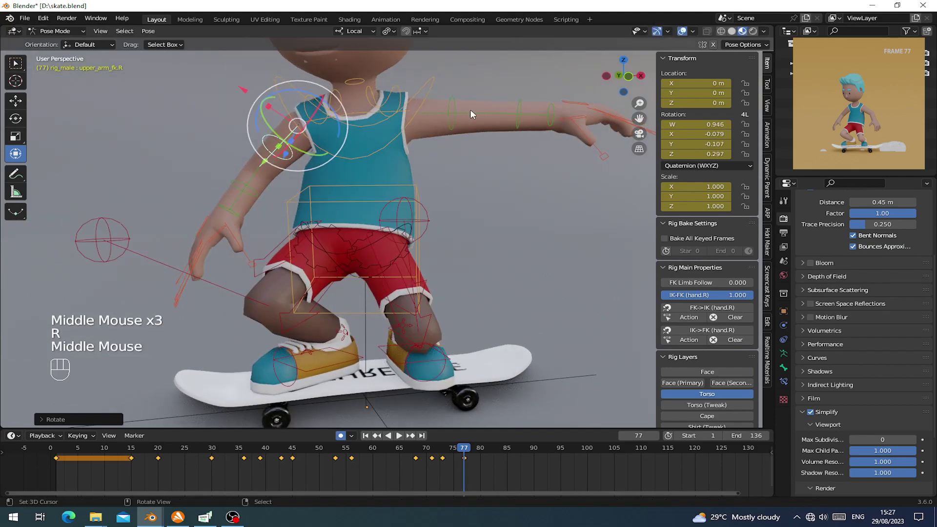
# Step: Rotate the outstretched left arm's controls to start lowering and bending the arm at frame 77
pyautogui.rightClick(511, 116)
pyautogui.press('r')
pyautogui.click(401, 93)
pyautogui.rightClick(496, 195)
pyautogui.moveTo(496, 195); pyautogui.dragTo(348, 221, button='middle')
pyautogui.moveTo(349, 221); pyautogui.dragTo(318, 213)
# Step: Rotate the left upper arm from several angles to bring it down beside the torso
pyautogui.rightClick(311, 152)
pyautogui.moveTo(314, 158); pyautogui.dragTo(478, 279, button='middle')
pyautogui.press('r')
pyautogui.click(300, 199)
pyautogui.press('r')
pyautogui.click(319, 225)
pyautogui.press('r')
pyautogui.click(300, 253)
# Step: Adjust the left forearm's bend and rotate the left upper arm to hold the arm out from the body
pyautogui.rightClick(493, 210)
pyautogui.moveTo(469, 279); pyautogui.dragTo(479, 278)
pyautogui.moveTo(479, 278); pyautogui.dragTo(507, 188, button='middle')
pyautogui.rightClick(442, 207)
pyautogui.rightClick(443, 205)
pyautogui.press('r')
pyautogui.click(512, 189)
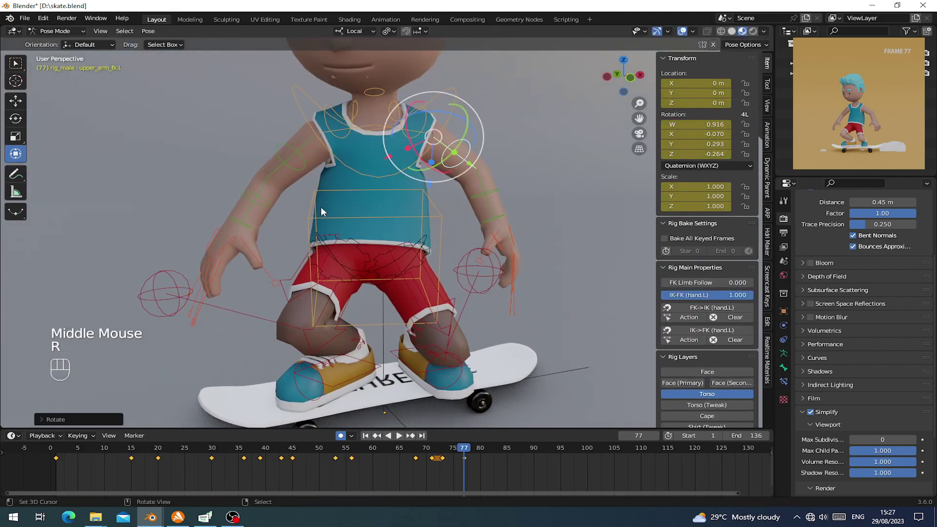
# Step: Adjust the bend of the right forearm at frame 77
pyautogui.rightClick(260, 202)
pyautogui.moveTo(262, 203); pyautogui.dragTo(375, 210, button='middle')
pyautogui.moveTo(375, 210); pyautogui.dragTo(369, 201)
pyautogui.moveTo(368, 200); pyautogui.dragTo(414, 179, button='middle')
# Step: Refine the left upper arm's rotation from the side to match the frame 77 reference
pyautogui.rightClick(387, 140)
pyautogui.press('r')
pyautogui.click(434, 149)
pyautogui.press('r')
pyautogui.click(441, 170)
# Step: Rotate the hips control slightly at frame 77 and save the file
pyautogui.rightClick(352, 227)
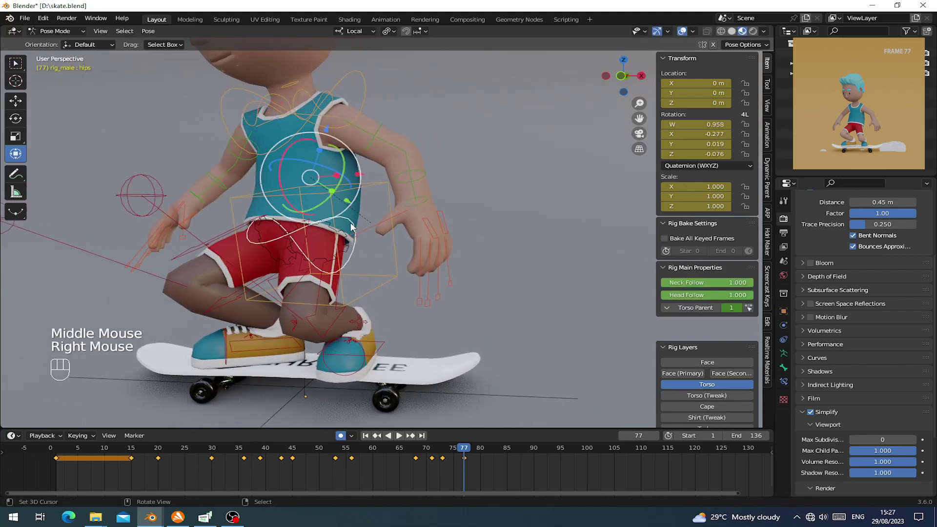
pyautogui.moveTo(284, 152); pyautogui.dragTo(291, 151)
pyautogui.hotkey('ctrl', 's')
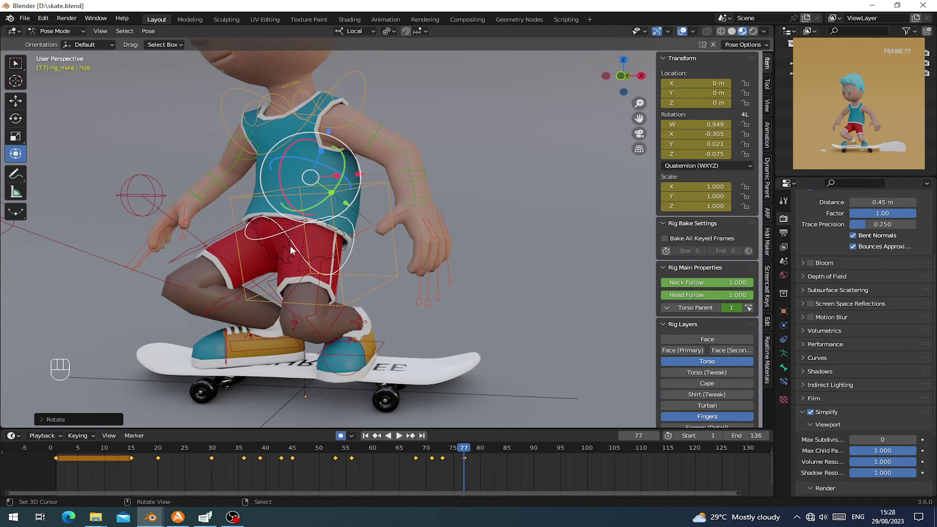
# Step: Adjust the chest control's rotation from the side view at frame 77
pyautogui.moveTo(290, 245); pyautogui.dragTo(277, 213, button='middle')
pyautogui.moveTo(276, 214); pyautogui.dragTo(288, 223, button='middle')
pyautogui.moveTo(288, 223); pyautogui.dragTo(284, 229, button='middle')
pyautogui.keyDown('shift'); pyautogui.moveTo(286, 204); pyautogui.dragTo(293, 198, button='middle'); pyautogui.keyUp('shift')
pyautogui.moveTo(293, 197); pyautogui.dragTo(312, 180, button='middle')
pyautogui.scroll(-3, 312, 181)
pyautogui.keyDown('shift'); pyautogui.moveTo(312, 180); pyautogui.dragTo(288, 188, button='middle'); pyautogui.keyUp('shift')
pyautogui.moveTo(302, 181); pyautogui.dragTo(298, 181, button='middle')
pyautogui.rightClick(297, 181)
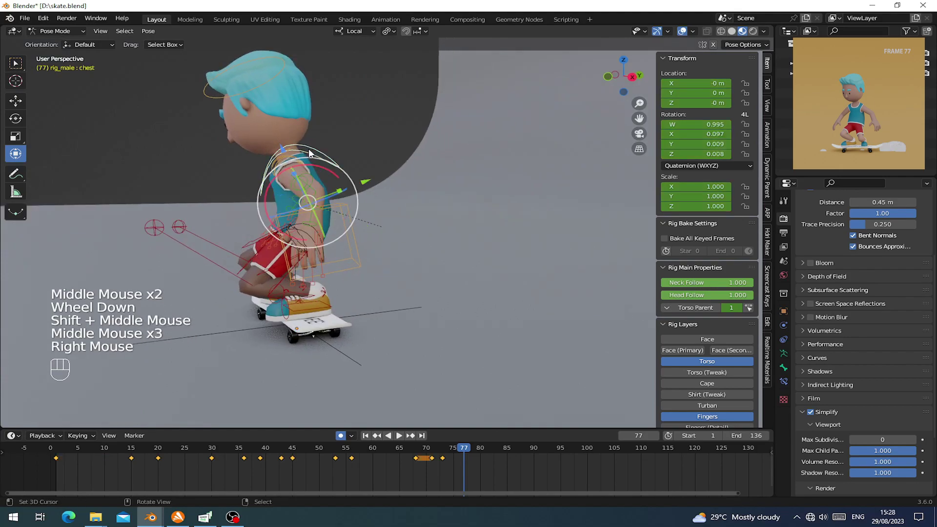
pyautogui.moveTo(347, 211); pyautogui.dragTo(381, 226)
pyautogui.moveTo(313, 162); pyautogui.dragTo(311, 163)
# Step: Rotate the left upper arm from the side and front to suit the adjusted chest
pyautogui.moveTo(310, 165); pyautogui.dragTo(352, 180, button='middle')
pyautogui.rightClick(354, 182)
pyautogui.moveTo(383, 236); pyautogui.dragTo(312, 250, button='middle')
pyautogui.press('r')
pyautogui.click(401, 240)
pyautogui.press('r')
pyautogui.click(343, 245)
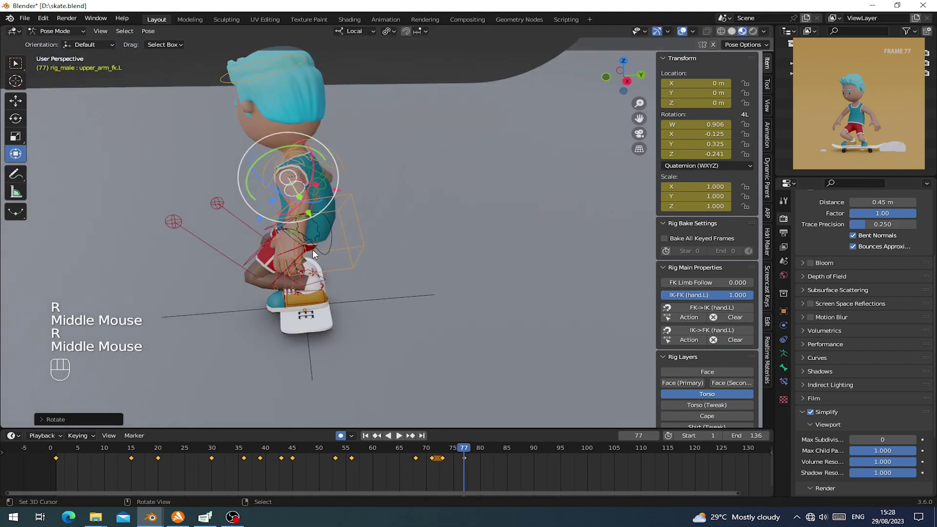
pyautogui.moveTo(309, 216); pyautogui.dragTo(485, 275, button='middle')
pyautogui.press('r')
pyautogui.click(510, 232)
# Step: Rotate the left hand control to straighten the wrist at frame 77
pyautogui.scroll(2, 475, 233)
pyautogui.rightClick(475, 234)
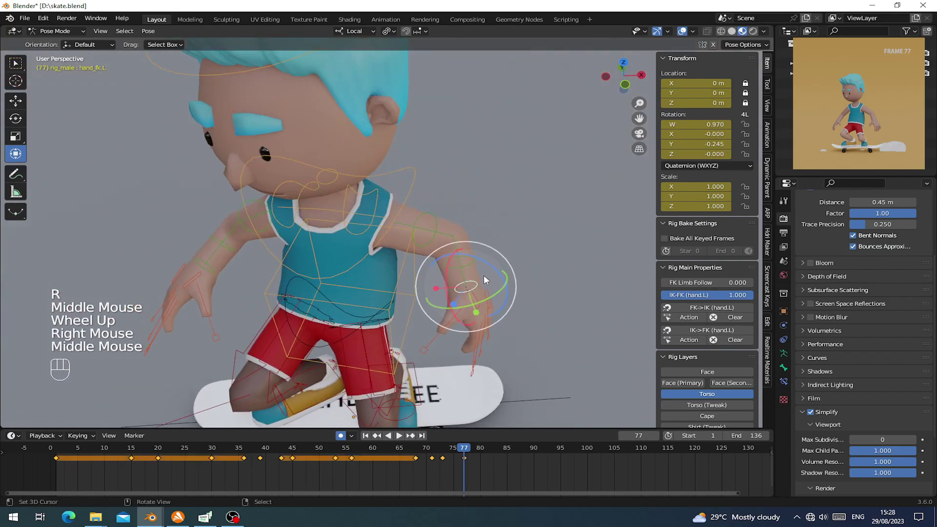
pyautogui.moveTo(491, 300); pyautogui.dragTo(421, 303)
pyautogui.moveTo(422, 304); pyautogui.dragTo(274, 287, button='middle')
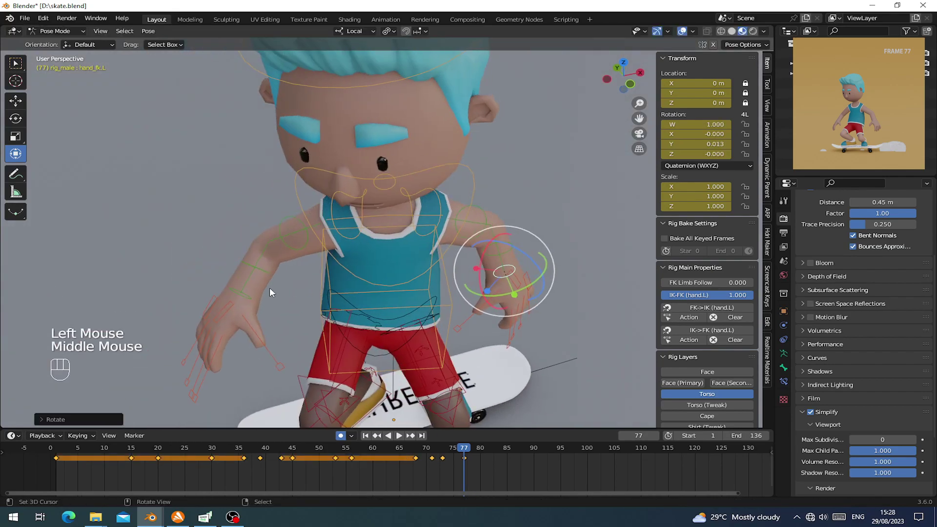
# Step: Rotate the right upper arm slightly from the front to balance it with the left arm
pyautogui.rightClick(312, 222)
pyautogui.moveTo(312, 222); pyautogui.dragTo(341, 259, button='middle')
pyautogui.press('r')
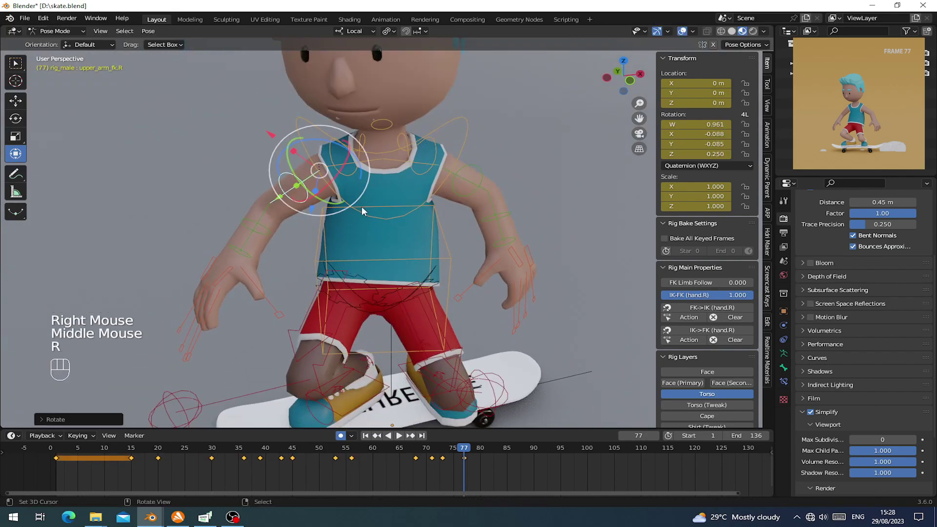
# Step: Rotate the right and left shoulder controls to refine the shoulder line at frame 77
pyautogui.rightClick(373, 171)
pyautogui.moveTo(373, 170); pyautogui.dragTo(397, 142, button='middle')
pyautogui.press('r')
pyautogui.rightClick(400, 130)
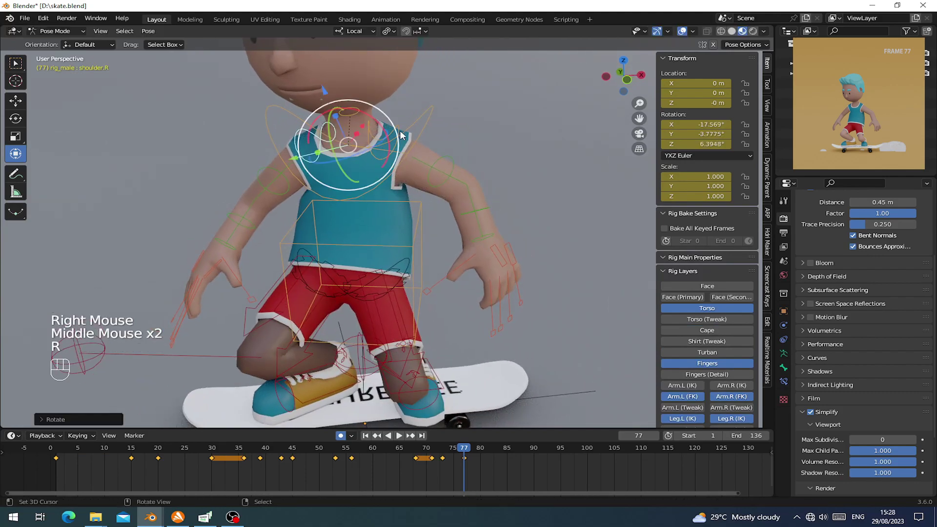
pyautogui.press('r')
pyautogui.click(445, 147)
# Step: Select all rig controls and insert a keyframe for the whole pose at frame 77
pyautogui.scroll(-2, 453, 246)
pyautogui.moveTo(453, 247); pyautogui.dragTo(359, 266, button='middle')
pyautogui.press('a')
pyautogui.press('i')
pyautogui.scroll(-2, 359, 266)
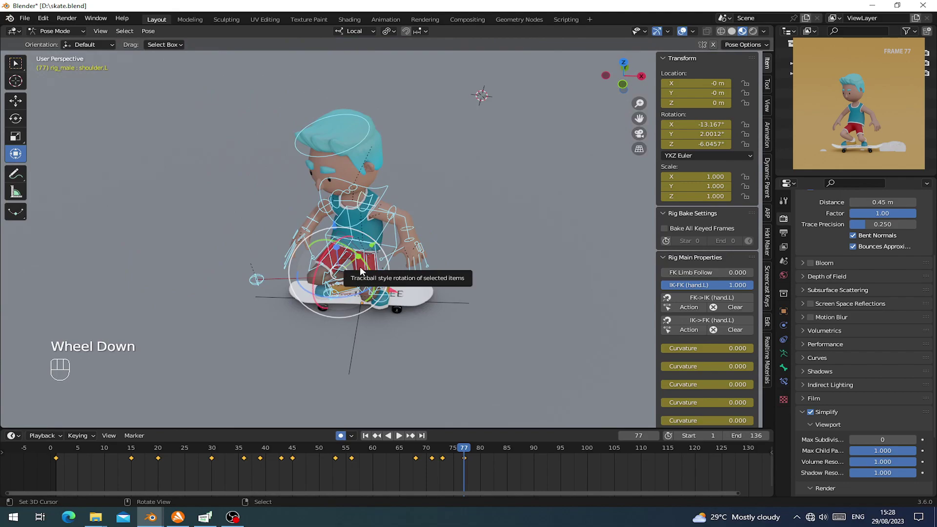
pyautogui.moveTo(359, 266); pyautogui.dragTo(444, 346, button='middle')
pyautogui.moveTo(459, 463)
pyautogui.mouseDown()
pyautogui.moveTo(384, 461)
pyautogui.moveTo(464, 463)
pyautogui.mouseUp()
# Step: Select the chest control and tilt it slightly from the side at frame 77
pyautogui.keyDown('shift'); pyautogui.moveTo(345, 283); pyautogui.dragTo(348, 275, button='middle'); pyautogui.keyUp('shift')
pyautogui.scroll(1, 348, 273)
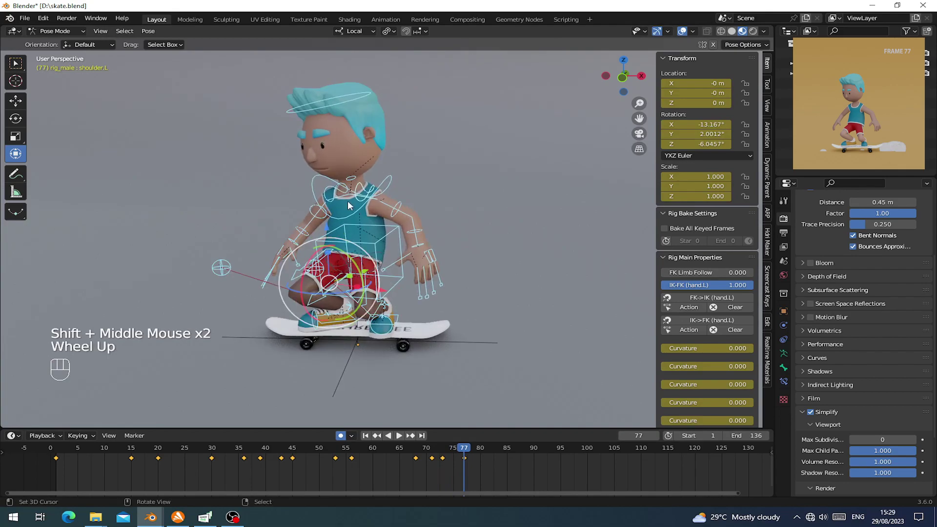
pyautogui.moveTo(419, 203); pyautogui.dragTo(395, 201, button='middle')
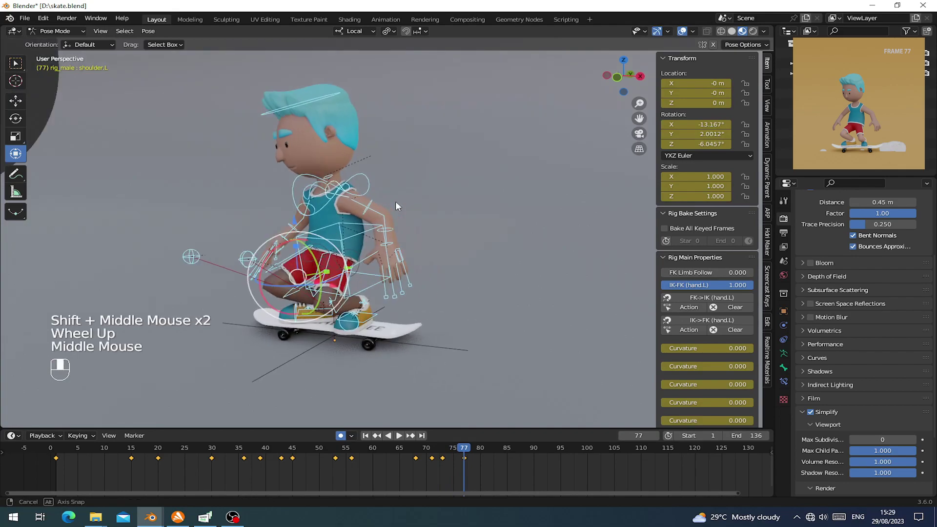
pyautogui.rightClick(370, 186)
pyautogui.scroll(1, 370, 176)
pyautogui.rightClick(370, 175)
pyautogui.rightClick(361, 163)
pyautogui.moveTo(360, 163); pyautogui.dragTo(291, 182, button='middle')
pyautogui.moveTo(312, 181); pyautogui.dragTo(305, 180)
pyautogui.moveTo(306, 180); pyautogui.dragTo(344, 193, button='middle')
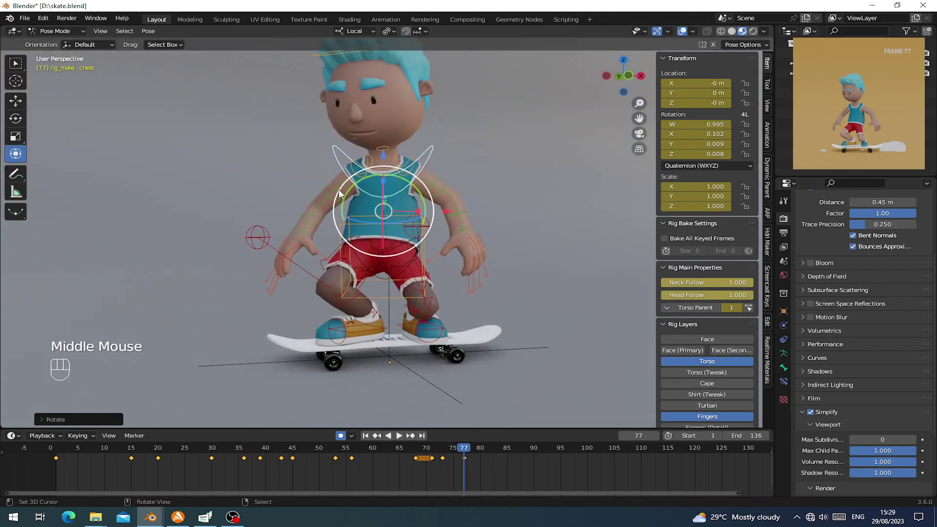
# Step: Rotate the right upper arm to adjust its distance from the body at frame 77
pyautogui.rightClick(349, 190)
pyautogui.press('r')
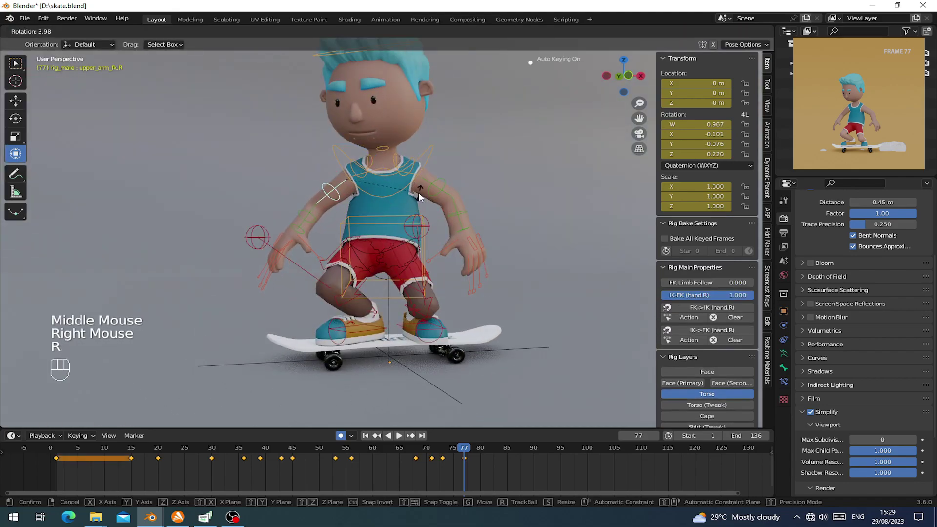
pyautogui.moveTo(420, 195); pyautogui.dragTo(429, 222, button='middle')
pyautogui.moveTo(428, 224); pyautogui.dragTo(434, 232)
pyautogui.moveTo(433, 232)
pyautogui.mouseDown(button='middle')
pyautogui.moveTo(430, 200)
pyautogui.moveTo(396, 213)
pyautogui.moveTo(420, 234)
pyautogui.mouseUp(button='middle')
# Step: Rotate the left upper arm freely and from the front to mirror the right arm's pose
pyautogui.rightClick(422, 195)
pyautogui.press('r')
pyautogui.press('r')
pyautogui.moveTo(389, 278); pyautogui.dragTo(450, 242, button='middle')
pyautogui.press('r')
pyautogui.press('r')
pyautogui.click(422, 221)
pyautogui.press('r')
pyautogui.click(464, 243)
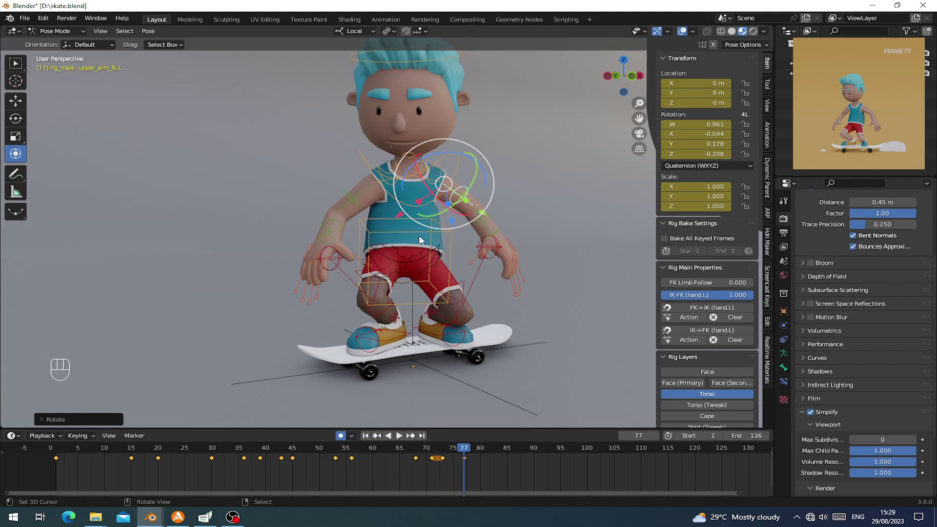
# Step: Fine-tune the right upper arm from the front and the left upper arm from the side
pyautogui.rightClick(364, 206)
pyautogui.press('r')
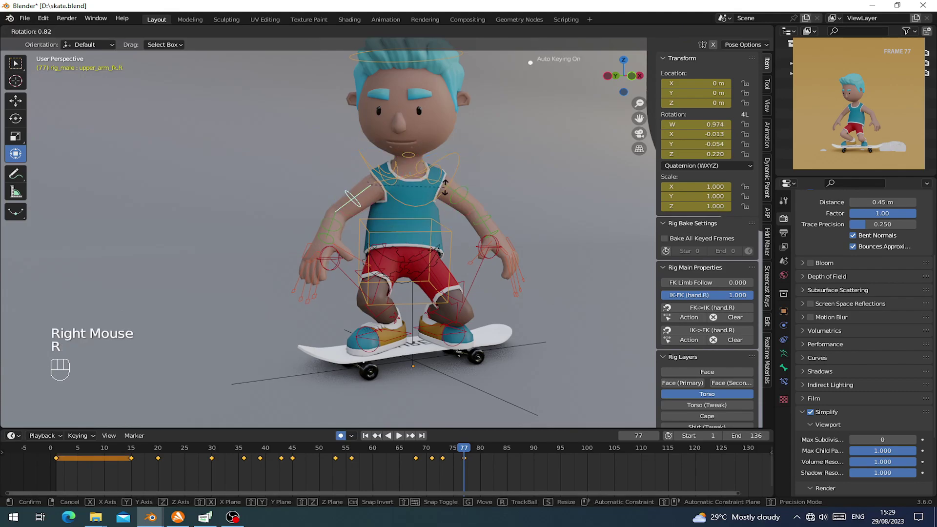
pyautogui.click(448, 193)
pyautogui.moveTo(462, 250); pyautogui.dragTo(399, 230, button='middle')
pyautogui.rightClick(385, 221)
pyautogui.press('r')
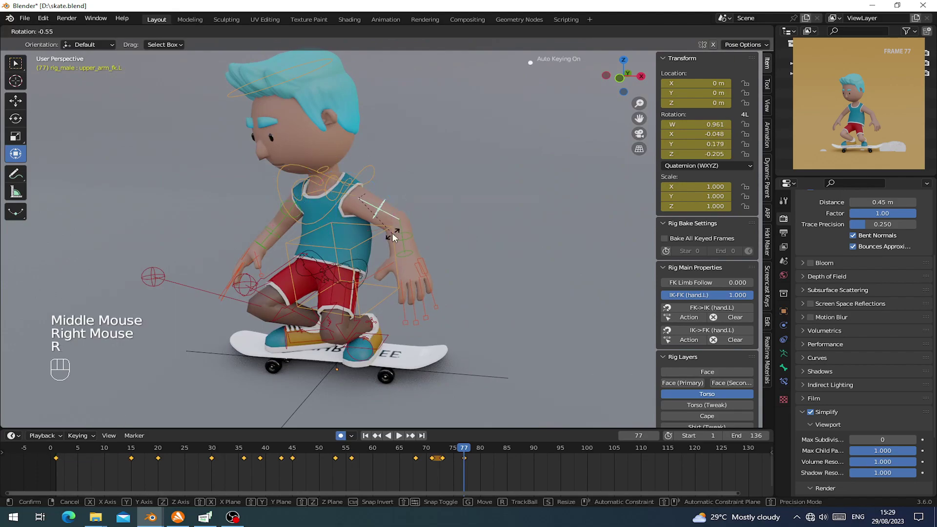
# Step: Keyframe all rig controls at frame 77 with the revised arm pose
pyautogui.moveTo(459, 469)
pyautogui.mouseDown()
pyautogui.moveTo(431, 469)
pyautogui.moveTo(465, 465)
pyautogui.mouseUp()
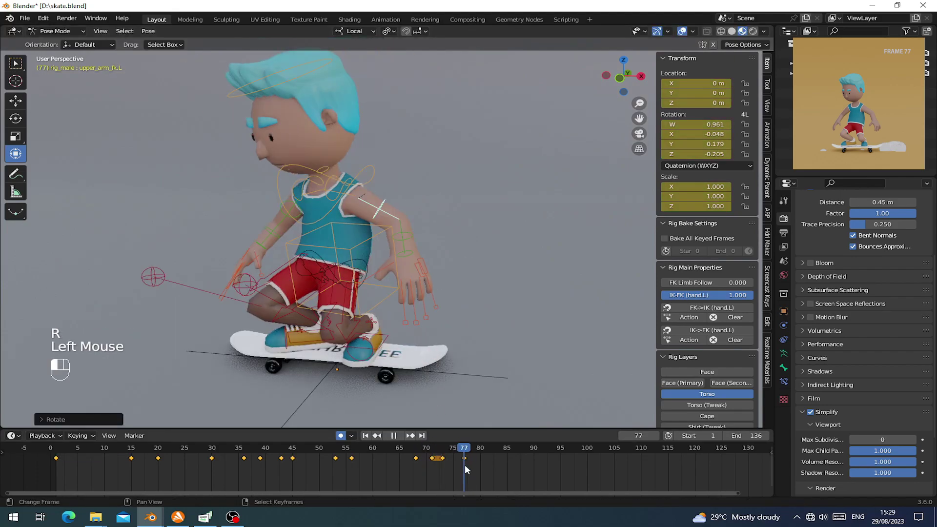
pyautogui.press('a')
pyautogui.press('i')
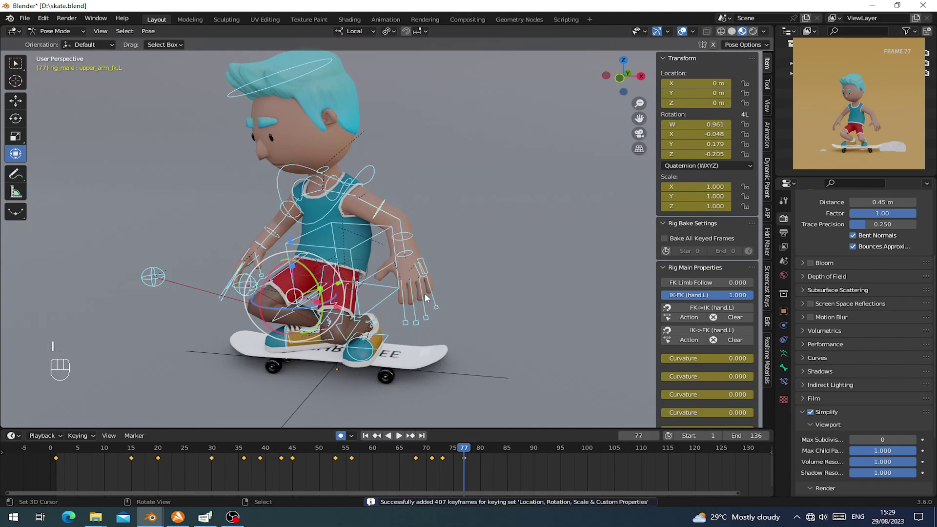
pyautogui.moveTo(425, 293); pyautogui.dragTo(374, 260, button='middle')
# Step: Go to frame 83 and raise the torso control so the character stands up on the skateboard
pyautogui.moveTo(464, 463); pyautogui.dragTo(493, 455)
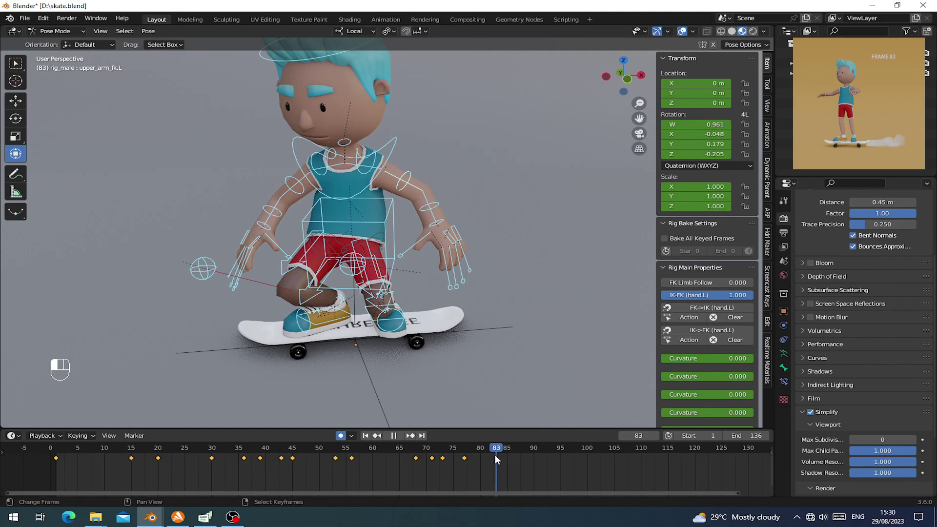
pyautogui.keyDown('alt'); pyautogui.rightClick(390, 226); pyautogui.keyUp('alt')
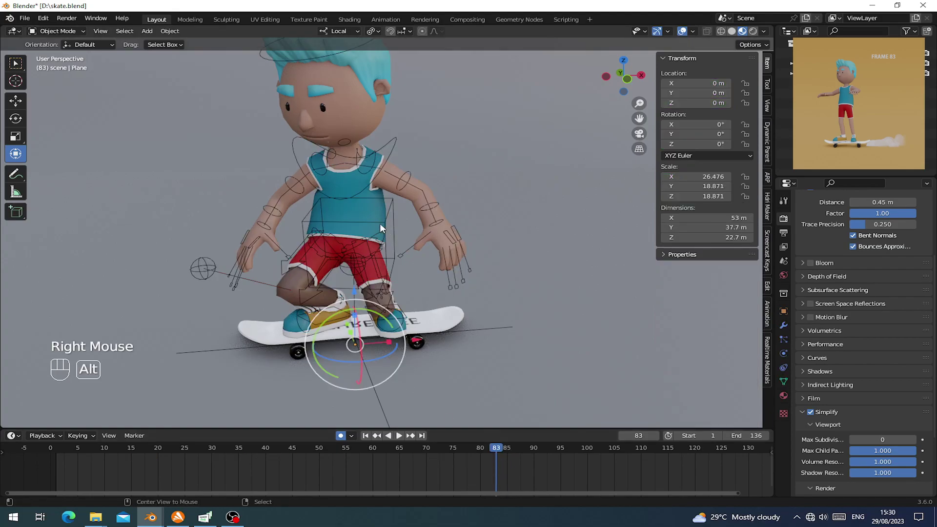
pyautogui.keyDown('alt'); pyautogui.rightClick(382, 227); pyautogui.keyUp('alt')
pyautogui.moveTo(348, 187); pyautogui.dragTo(350, 141)
pyautogui.moveTo(414, 161); pyautogui.dragTo(418, 274, button='middle')
pyautogui.moveTo(417, 274); pyautogui.dragTo(385, 254, button='middle')
pyautogui.moveTo(367, 233); pyautogui.dragTo(375, 183)
pyautogui.moveTo(378, 188); pyautogui.dragTo(359, 189, button='middle')
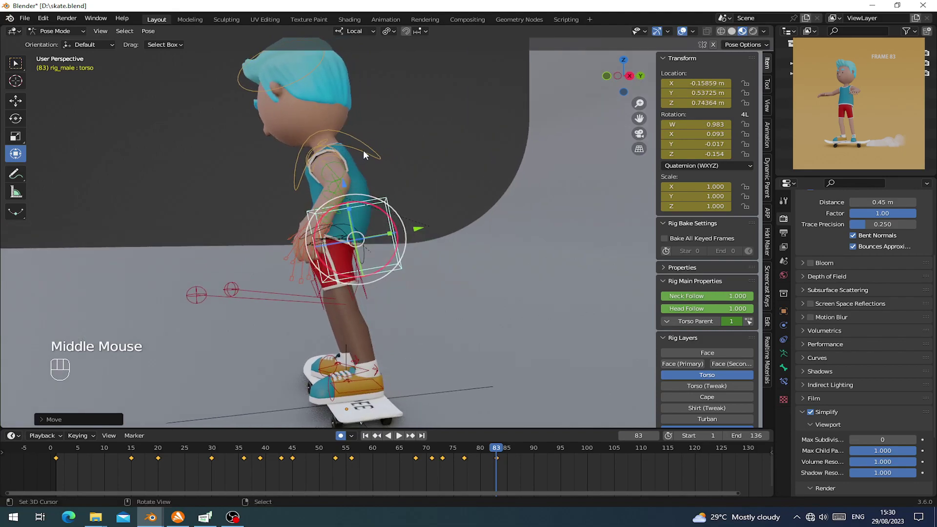
# Step: Clear the chest and hips rotations at frame 83 and reselect the torso control
pyautogui.rightClick(363, 150)
pyautogui.hotkey('alt', 'r')
pyautogui.rightClick(385, 203)
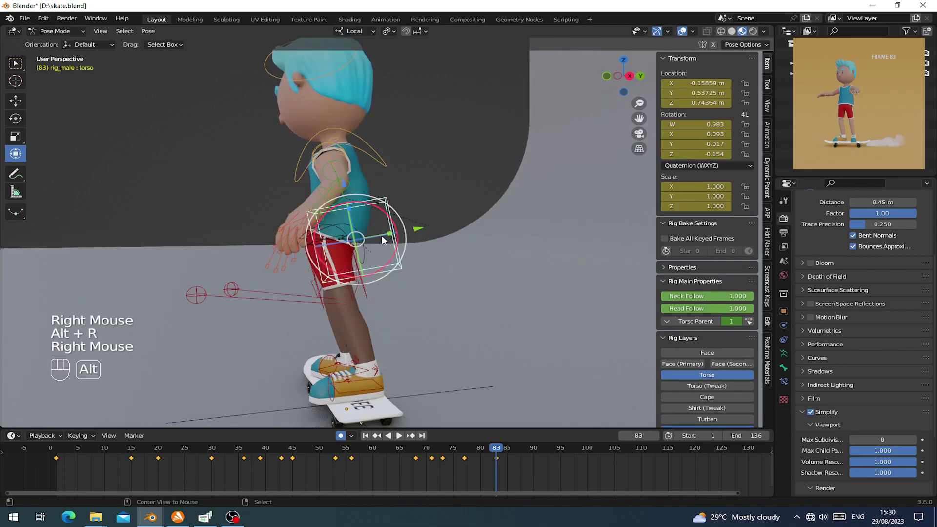
pyautogui.rightClick(388, 210)
pyautogui.rightClick(386, 187)
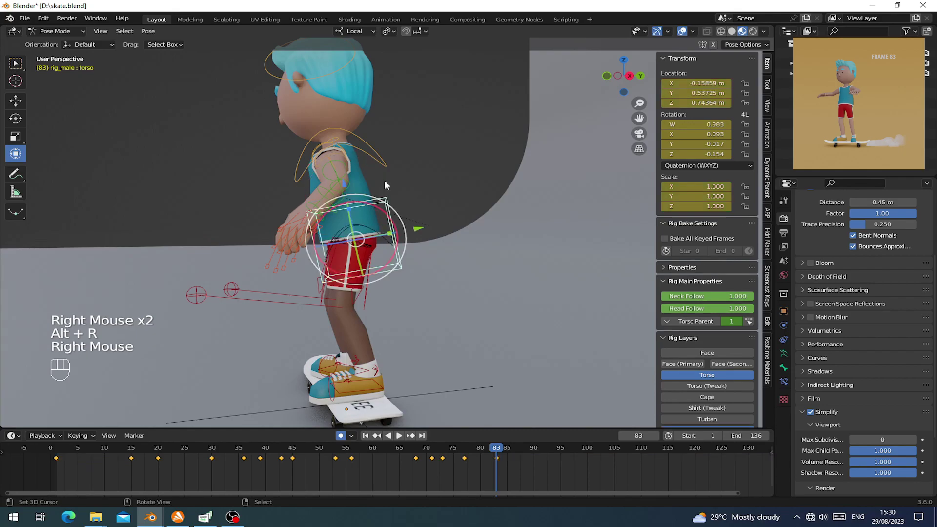
# Step: Reposition the torso control above the legs at frame 83, using Global orientation, and rotate it slightly upright
pyautogui.moveTo(343, 189); pyautogui.dragTo(345, 182)
pyautogui.moveTo(345, 181); pyautogui.dragTo(408, 231, button='middle')
pyautogui.click(350, 31)
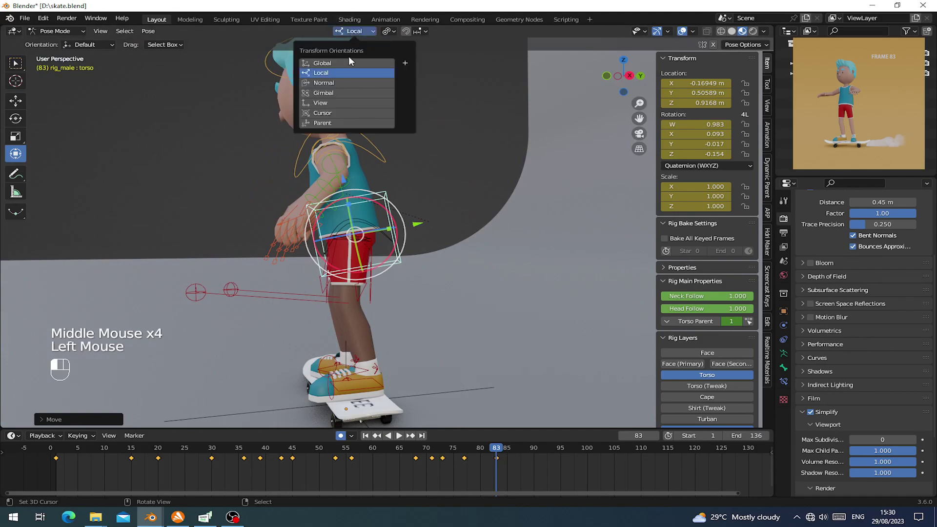
pyautogui.click(350, 65)
pyautogui.moveTo(414, 236)
pyautogui.mouseDown()
pyautogui.moveTo(428, 236)
pyautogui.moveTo(420, 235)
pyautogui.mouseUp()
pyautogui.moveTo(341, 198); pyautogui.dragTo(343, 200)
pyautogui.moveTo(343, 200); pyautogui.dragTo(436, 207, button='middle')
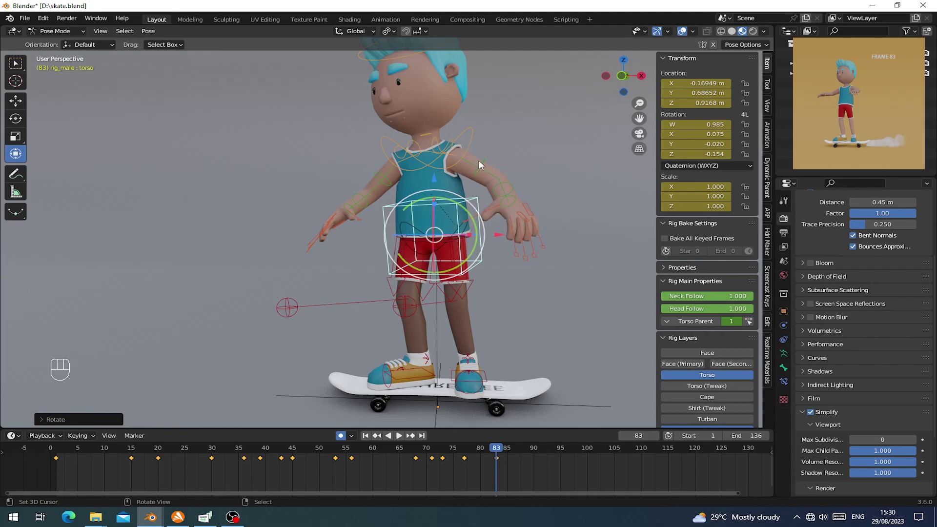
# Step: Rotate the left upper arm control at frame 83 to match the reference arm pose, checking it from two angles
pyautogui.rightClick(477, 174)
pyautogui.press('r')
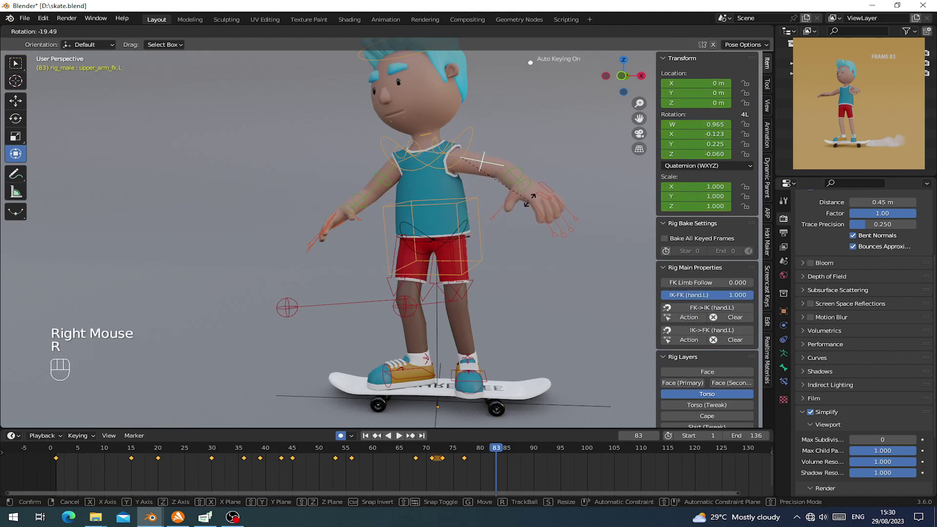
pyautogui.click(532, 195)
pyautogui.moveTo(532, 196); pyautogui.dragTo(448, 252, button='middle')
pyautogui.press('r')
pyautogui.click(416, 293)
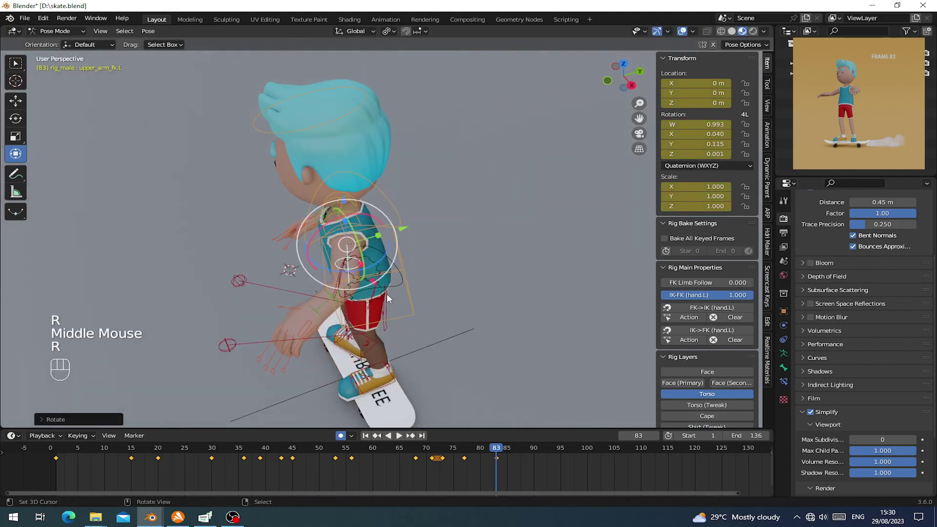
pyautogui.moveTo(416, 292); pyautogui.dragTo(441, 263, button='middle')
# Step: Rotate the left forearm control at frame 83 to adjust the elbow bend
pyautogui.rightClick(499, 210)
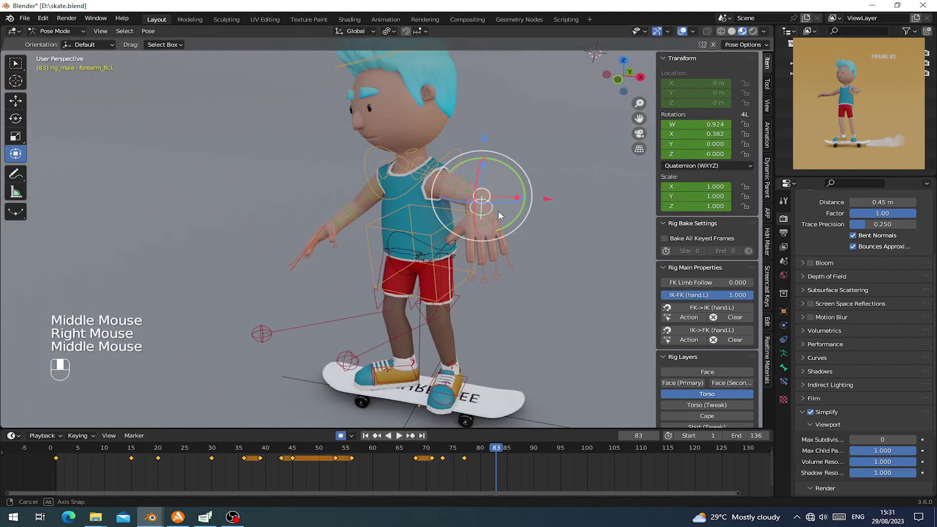
pyautogui.moveTo(500, 210); pyautogui.dragTo(433, 219, button='middle')
pyautogui.moveTo(464, 225); pyautogui.dragTo(444, 226)
pyautogui.moveTo(444, 226); pyautogui.dragTo(418, 249, button='middle')
# Step: Rotate the right arm and right hand controls at frame 83 to match the reference
pyautogui.rightClick(399, 185)
pyautogui.press('r')
pyautogui.click(506, 176)
pyautogui.rightClick(369, 208)
pyautogui.press('r')
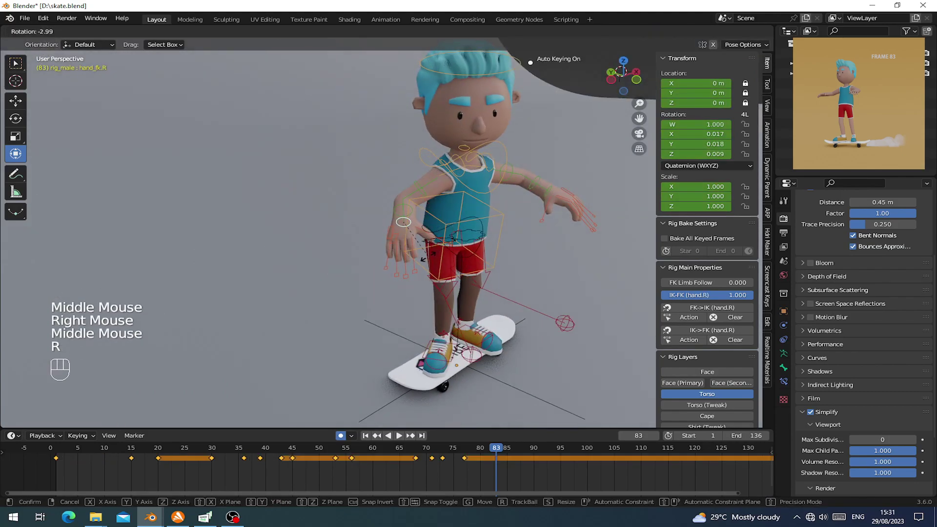
pyautogui.click(427, 256)
pyautogui.rightClick(403, 211)
pyautogui.moveTo(397, 210); pyautogui.dragTo(412, 211)
# Step: Rotate the left shoulder control at frame 83 to lift the left arm
pyautogui.moveTo(421, 208); pyautogui.dragTo(466, 194, button='middle')
pyautogui.rightClick(424, 189)
pyautogui.moveTo(466, 195); pyautogui.dragTo(483, 186)
pyautogui.rightClick(484, 188)
pyautogui.moveTo(484, 189); pyautogui.dragTo(447, 229, button='middle')
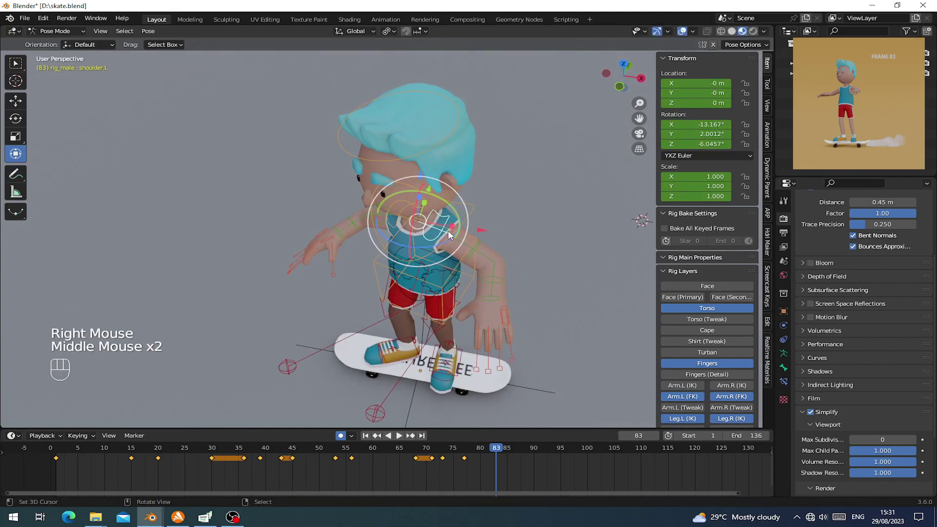
pyautogui.moveTo(446, 241); pyautogui.dragTo(450, 250)
pyautogui.moveTo(454, 275); pyautogui.dragTo(483, 180, button='middle')
pyautogui.rightClick(481, 177)
pyautogui.press('r')
pyautogui.rightClick(471, 155)
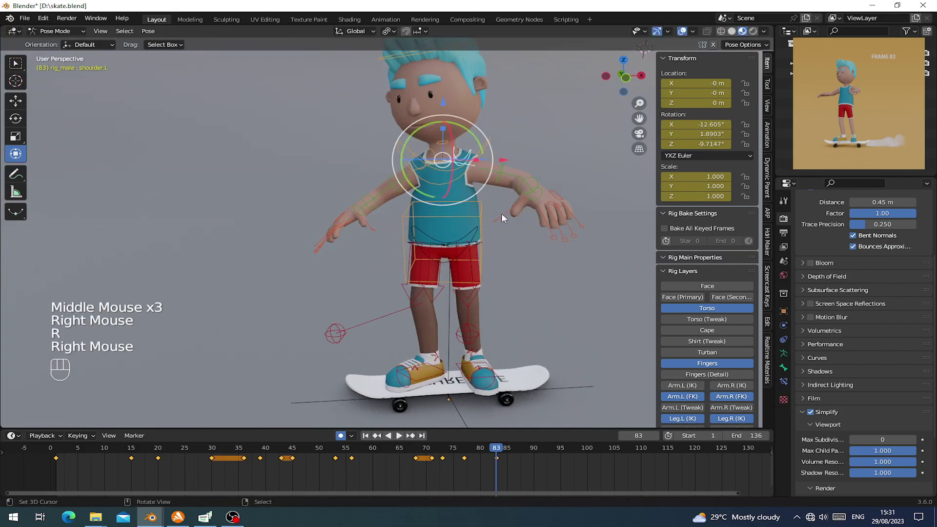
pyautogui.press('r')
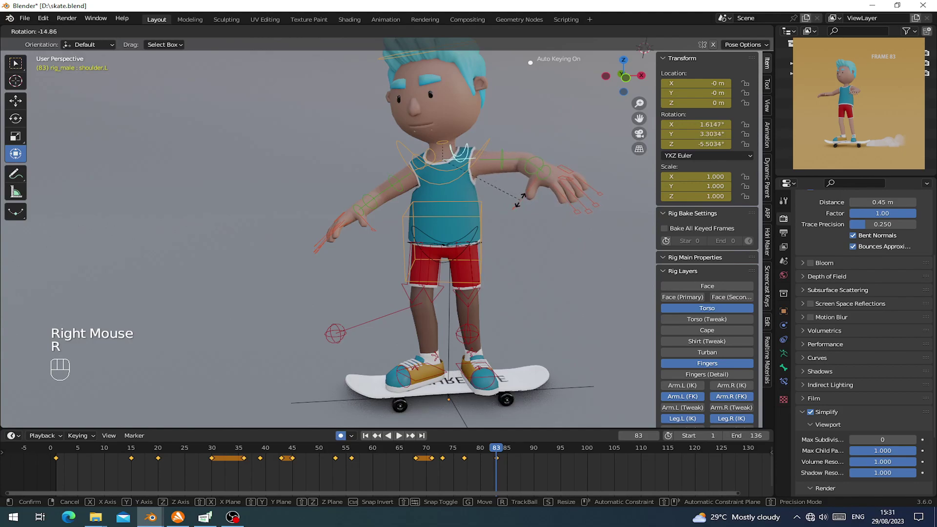
pyautogui.middleClick(530, 207)
pyautogui.moveTo(529, 207); pyautogui.dragTo(530, 203, button='middle')
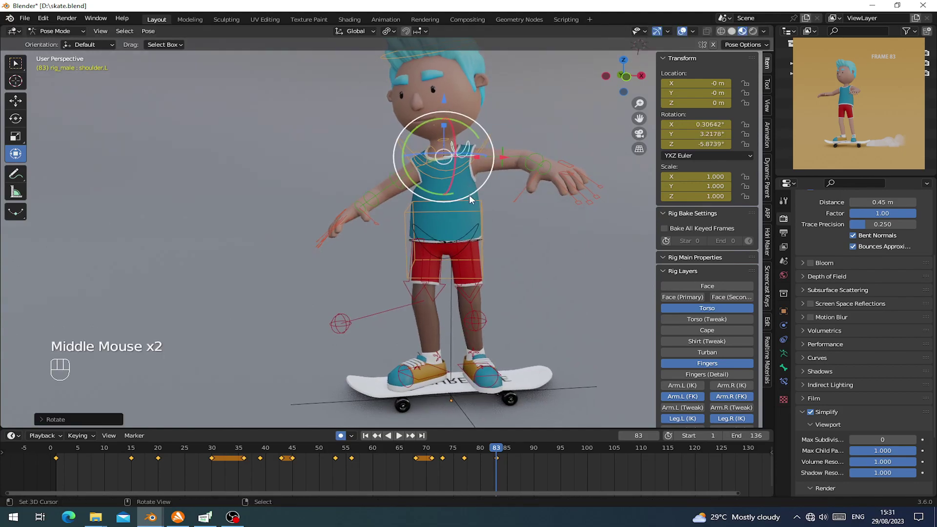
# Step: Set the transform orientation to Local and tilt the hips control around its X axis at frame 83
pyautogui.moveTo(478, 241); pyautogui.dragTo(473, 241, button='middle')
pyautogui.rightClick(473, 241)
pyautogui.moveTo(473, 241); pyautogui.dragTo(314, 121, button='middle')
pyautogui.click(359, 24)
pyautogui.click(354, 32)
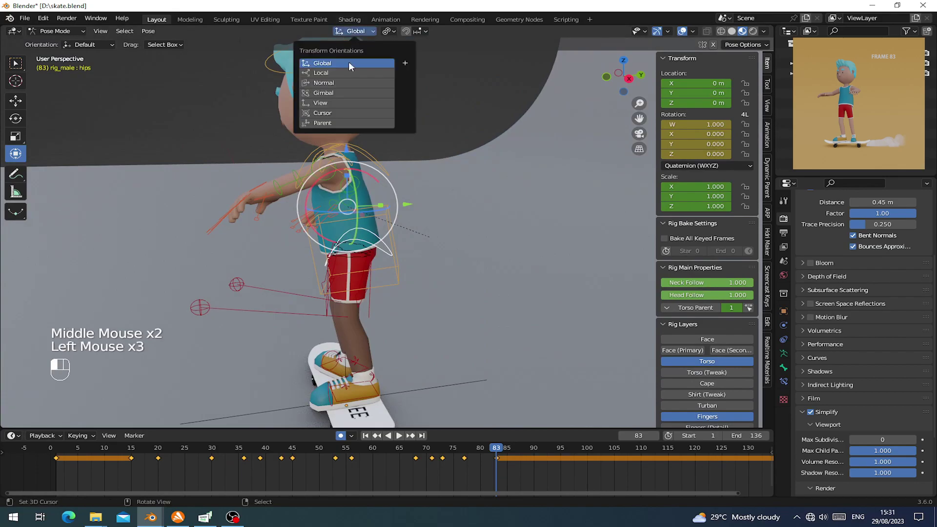
pyautogui.click(307, 73)
pyautogui.moveTo(366, 175); pyautogui.dragTo(379, 170)
pyautogui.moveTo(373, 220)
pyautogui.mouseDown(button='middle')
pyautogui.moveTo(483, 226)
pyautogui.moveTo(382, 211)
pyautogui.mouseUp(button='middle')
pyautogui.moveTo(382, 168); pyautogui.dragTo(388, 165)
pyautogui.moveTo(390, 210)
pyautogui.mouseDown(button='middle')
pyautogui.moveTo(464, 209)
pyautogui.moveTo(394, 212)
pyautogui.mouseUp(button='middle')
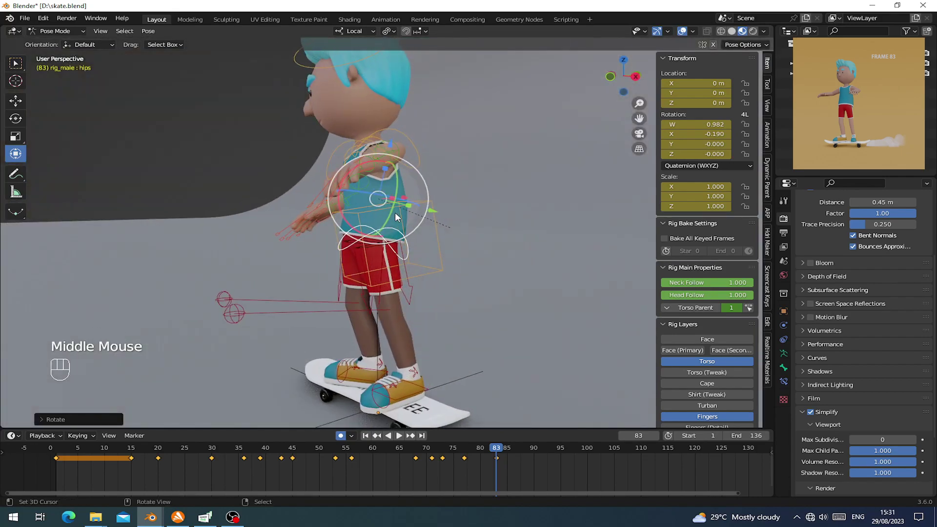
pyautogui.moveTo(394, 275); pyautogui.dragTo(356, 273, button='middle')
pyautogui.moveTo(372, 165); pyautogui.dragTo(371, 165)
# Step: Move the left foot IK control slightly to seat the foot on the skateboard at frame 83
pyautogui.moveTo(371, 165); pyautogui.dragTo(455, 328, button='middle')
pyautogui.scroll(1, 454, 322)
pyautogui.rightClick(469, 334)
pyautogui.moveTo(459, 237); pyautogui.dragTo(461, 240)
pyautogui.keyDown('shift'); pyautogui.moveTo(460, 240); pyautogui.dragTo(400, 234, button='middle'); pyautogui.keyUp('shift')
pyautogui.keyDown('shift'); pyautogui.moveTo(400, 234); pyautogui.dragTo(415, 147, button='middle'); pyautogui.keyUp('shift')
pyautogui.scroll(-2, 367, 224)
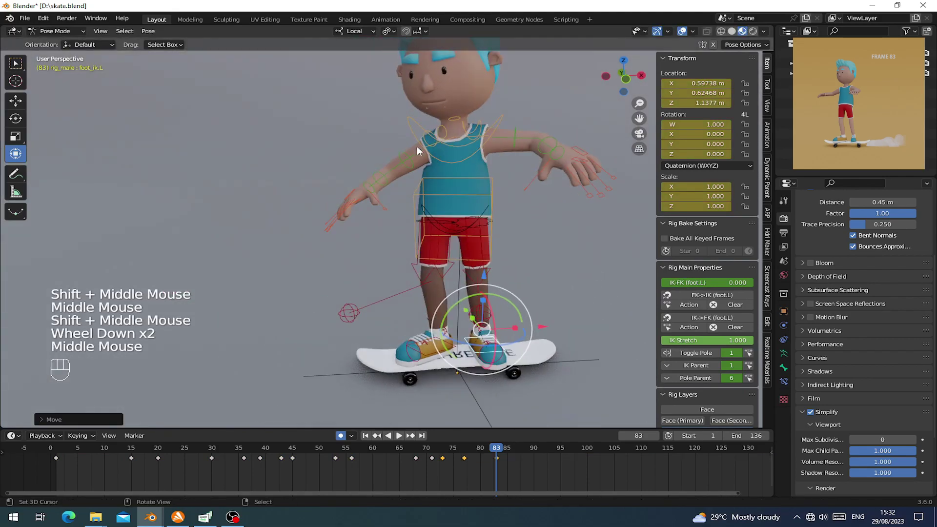
# Step: Rotate the right shoulder control to raise the right arm, and adjust the left upper arm rotation at frame 83
pyautogui.rightClick(426, 141)
pyautogui.press('r')
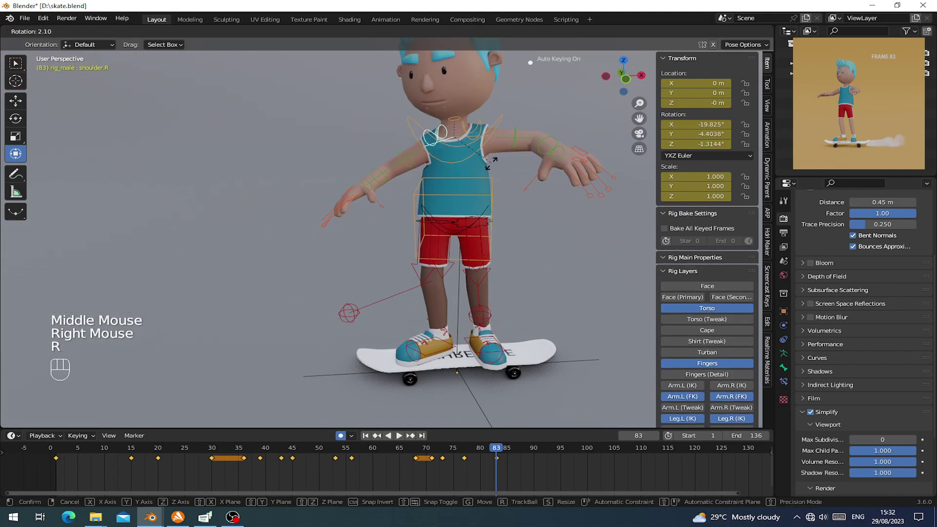
pyautogui.click(491, 167)
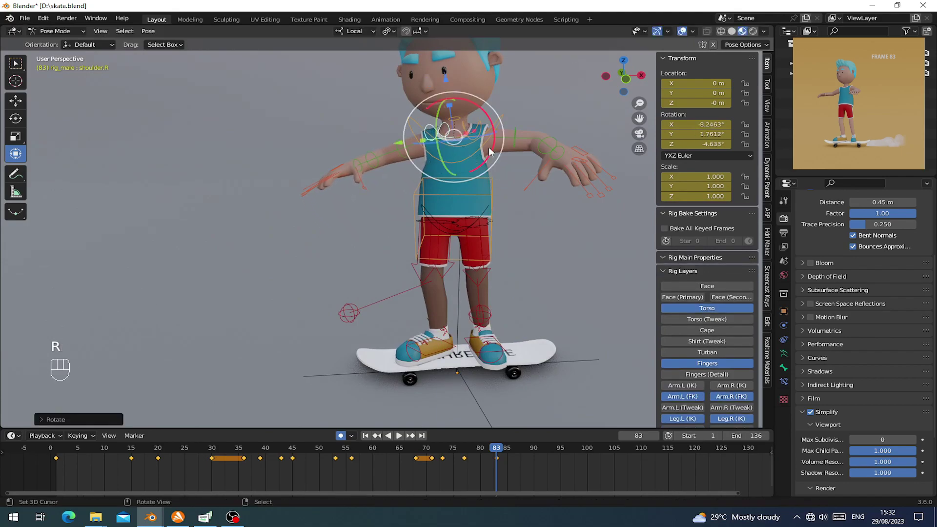
pyautogui.rightClick(508, 141)
pyautogui.press('r')
pyautogui.click(561, 150)
# Step: Refine the upper-body rotation and slightly reduce the hips tilt at frame 83
pyautogui.moveTo(560, 150); pyautogui.dragTo(391, 152, button='middle')
pyautogui.rightClick(399, 157)
pyautogui.moveTo(390, 152); pyautogui.dragTo(400, 153)
pyautogui.moveTo(390, 203); pyautogui.dragTo(358, 196, button='middle')
pyautogui.rightClick(414, 210)
pyautogui.moveTo(346, 150); pyautogui.dragTo(345, 146)
pyautogui.moveTo(345, 147); pyautogui.dragTo(507, 239, button='middle')
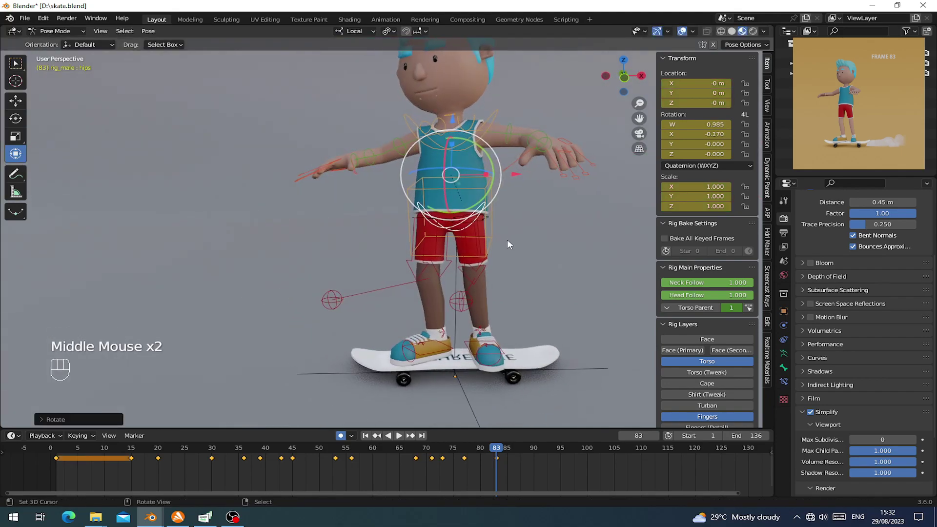
# Step: Keyframe all rig controls at frame 83 and inspect the pose from several angles
pyautogui.press('a')
pyautogui.press('i')
pyautogui.moveTo(440, 242); pyautogui.dragTo(344, 265, button='middle')
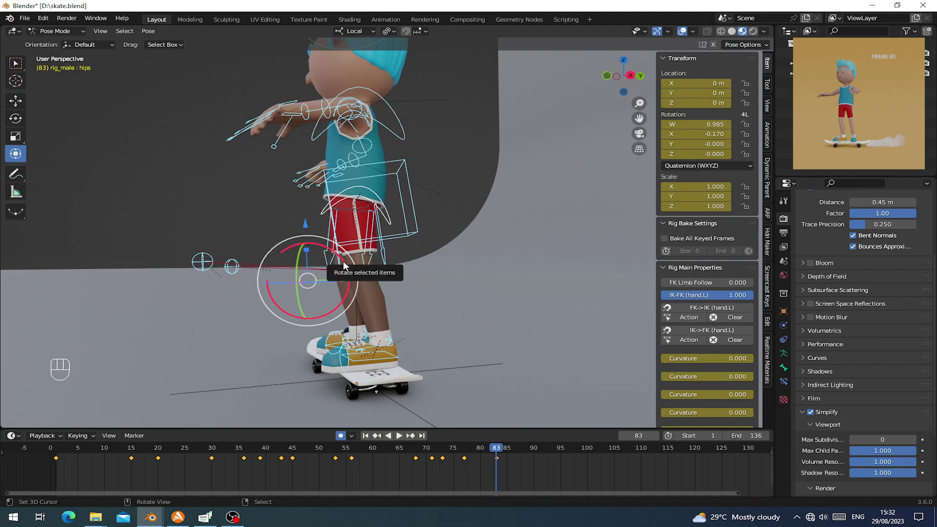
pyautogui.moveTo(343, 266); pyautogui.dragTo(385, 271, button='middle')
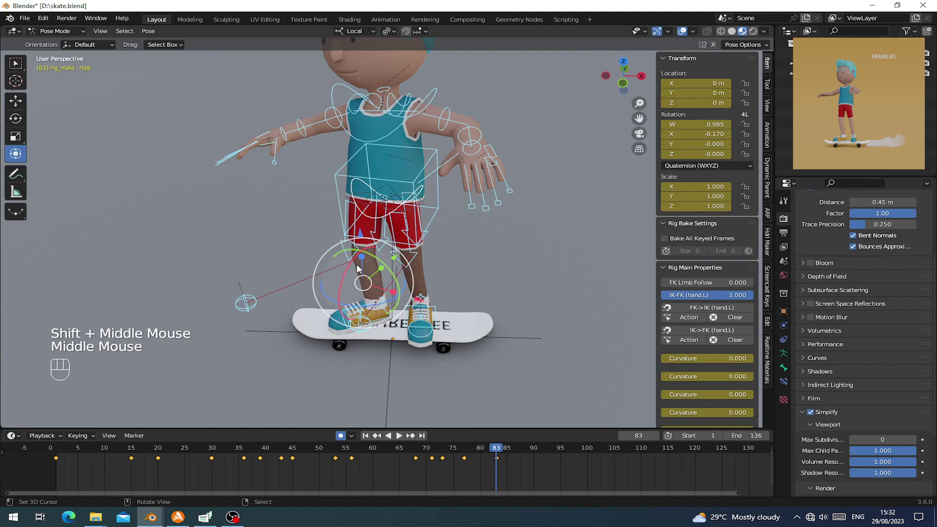
pyautogui.moveTo(356, 265); pyautogui.dragTo(329, 237, button='middle')
pyautogui.moveTo(330, 237); pyautogui.dragTo(382, 258, button='middle')
# Step: Fine-tune the upper-body control rotations at frame 83 and keyframe all rig controls again
pyautogui.rightClick(360, 152)
pyautogui.moveTo(359, 153); pyautogui.dragTo(322, 149, button='middle')
pyautogui.keyDown('shift'); pyautogui.moveTo(297, 108); pyautogui.dragTo(287, 145, button='middle'); pyautogui.keyUp('shift')
pyautogui.moveTo(287, 137); pyautogui.dragTo(289, 138)
pyautogui.moveTo(290, 138); pyautogui.dragTo(372, 166, button='middle')
pyautogui.scroll(-1, 406, 199)
pyautogui.rightClick(361, 190)
pyautogui.moveTo(388, 147); pyautogui.dragTo(392, 144)
pyautogui.moveTo(392, 145); pyautogui.dragTo(313, 127, button='middle')
pyautogui.rightClick(341, 119)
pyautogui.moveTo(327, 146); pyautogui.dragTo(326, 145)
pyautogui.moveTo(326, 145); pyautogui.dragTo(351, 156, button='middle')
pyautogui.press('a')
pyautogui.press('i')
# Step: Rotate the torso control slightly more upright at frame 83 and lower it to about 0.771 m in Z
pyautogui.moveTo(349, 225); pyautogui.dragTo(390, 255, button='middle')
pyautogui.moveTo(442, 298); pyautogui.dragTo(406, 288, button='middle')
pyautogui.rightClick(329, 224)
pyautogui.moveTo(328, 224); pyautogui.dragTo(301, 229, button='middle')
pyautogui.moveTo(302, 215); pyautogui.dragTo(307, 210)
pyautogui.moveTo(308, 209); pyautogui.dragTo(321, 195, button='middle')
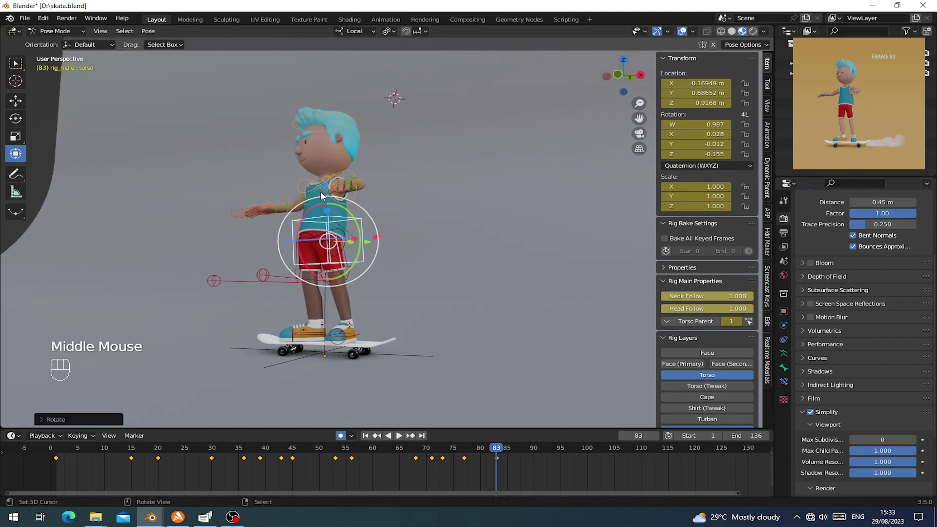
pyautogui.moveTo(324, 188); pyautogui.dragTo(329, 207)
pyautogui.moveTo(329, 207); pyautogui.dragTo(467, 361, button='middle')
# Step: Save the file and keyframe all rig controls at frame 83 with the lowered torso
pyautogui.moveTo(469, 467); pyautogui.dragTo(496, 468)
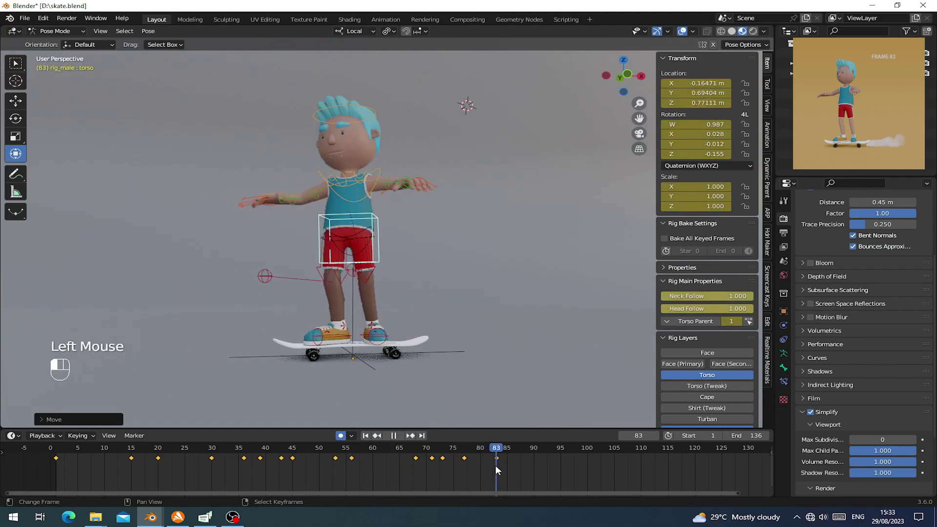
pyautogui.hotkey('ctrl', 's')
pyautogui.press('a')
pyautogui.press('a')
pyautogui.press('a')
pyautogui.press('a')
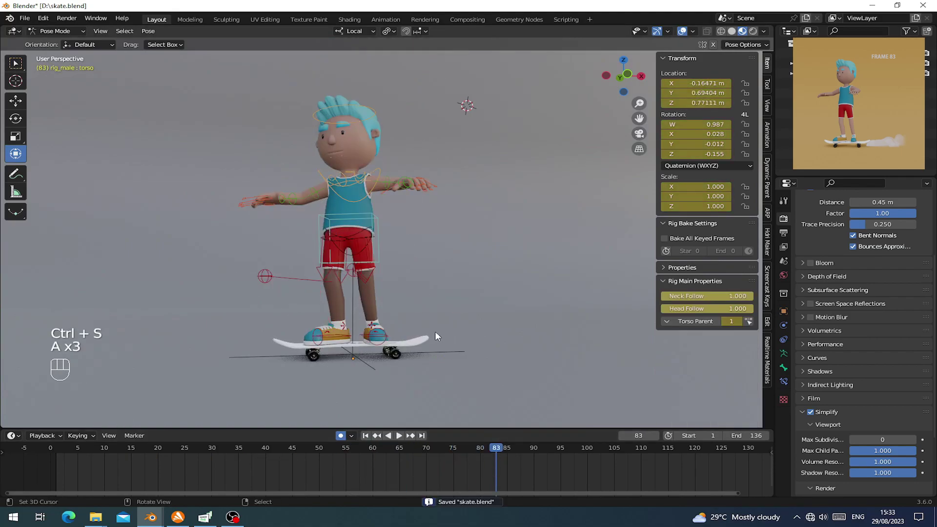
pyautogui.press('i')
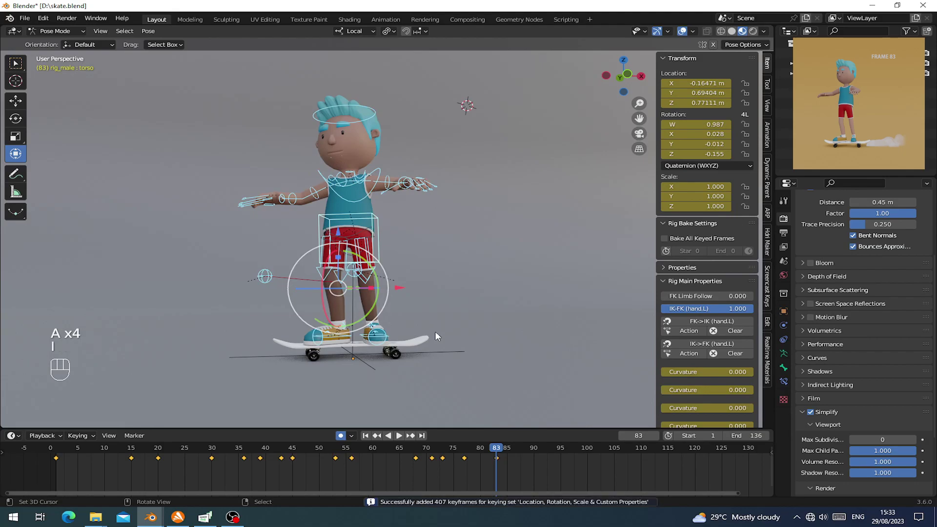
# Step: Play back the recovery motion and move the playhead to frame 91
pyautogui.moveTo(482, 473); pyautogui.dragTo(406, 476, button='middle')
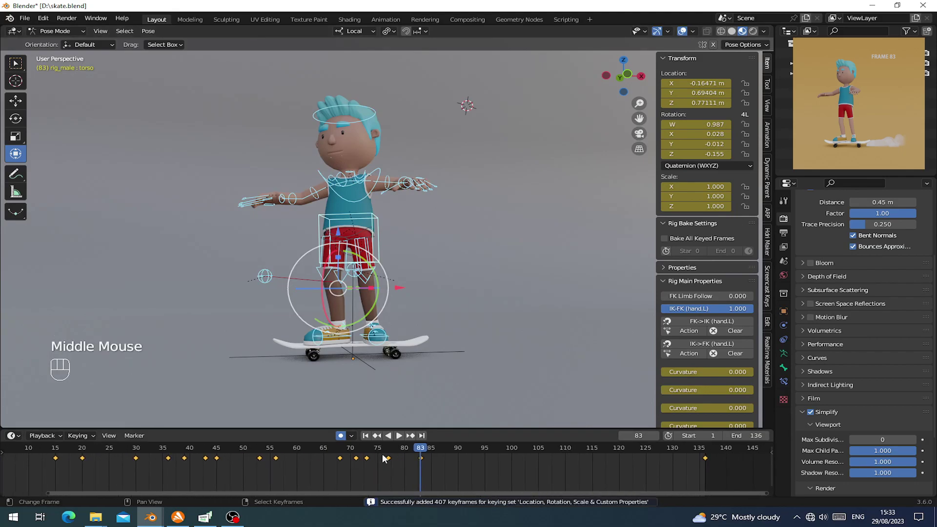
pyautogui.press('space')
pyautogui.click(418, 468)
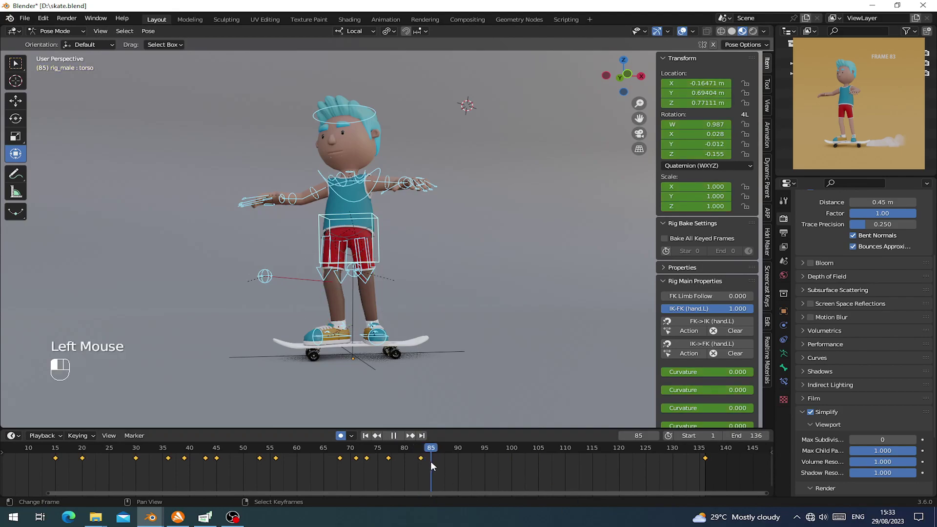
pyautogui.moveTo(451, 459); pyautogui.dragTo(458, 459)
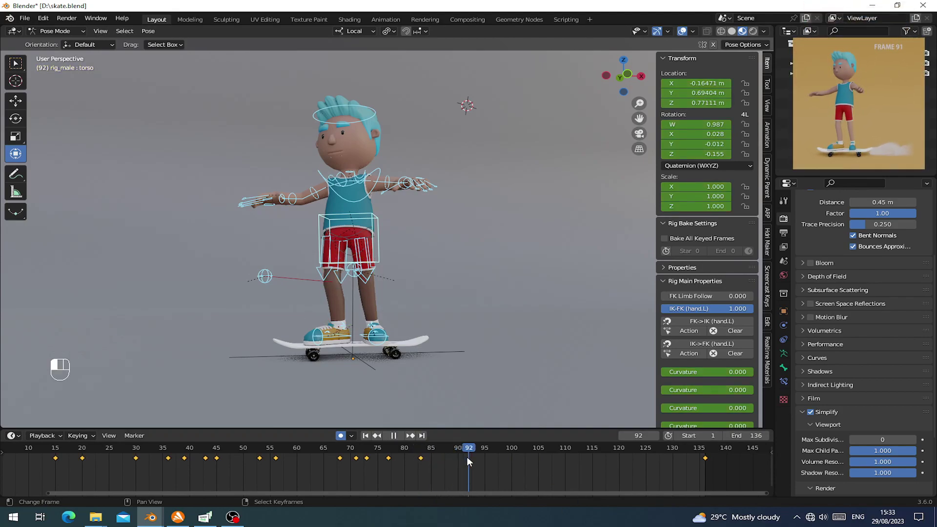
# Step: Shift the torso control and rotate it more upright at frame 91
pyautogui.moveTo(342, 273); pyautogui.dragTo(341, 240, button='middle')
pyautogui.scroll(1, 293, 300)
pyautogui.rightClick(346, 240)
pyautogui.moveTo(394, 259); pyautogui.dragTo(404, 258)
pyautogui.moveTo(326, 226); pyautogui.dragTo(324, 228)
# Step: Rotate the left upper arm control at frame 91 and scrub against frame 83 to compare the poses
pyautogui.moveTo(325, 229); pyautogui.dragTo(395, 210, button='middle')
pyautogui.scroll(1, 422, 249)
pyautogui.rightClick(400, 211)
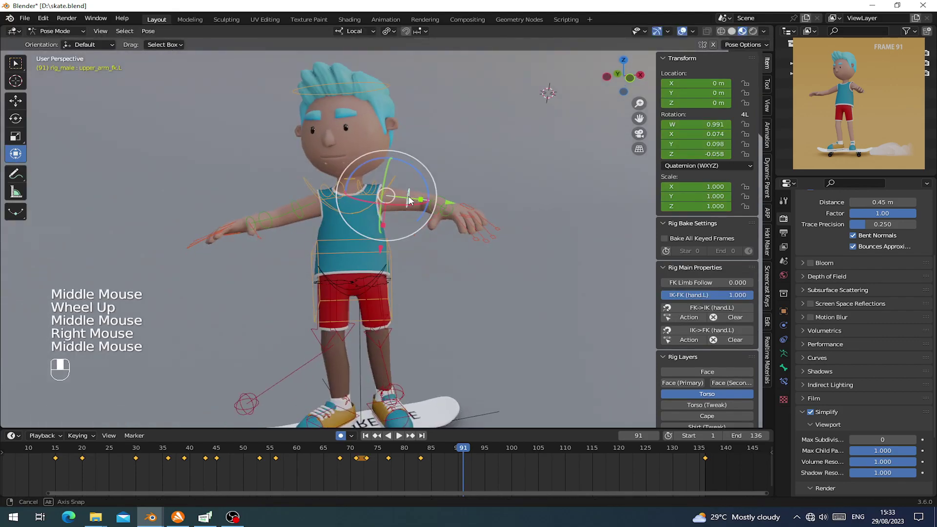
pyautogui.press('r')
pyautogui.moveTo(471, 226); pyautogui.dragTo(353, 280, button='middle')
pyautogui.click(349, 286)
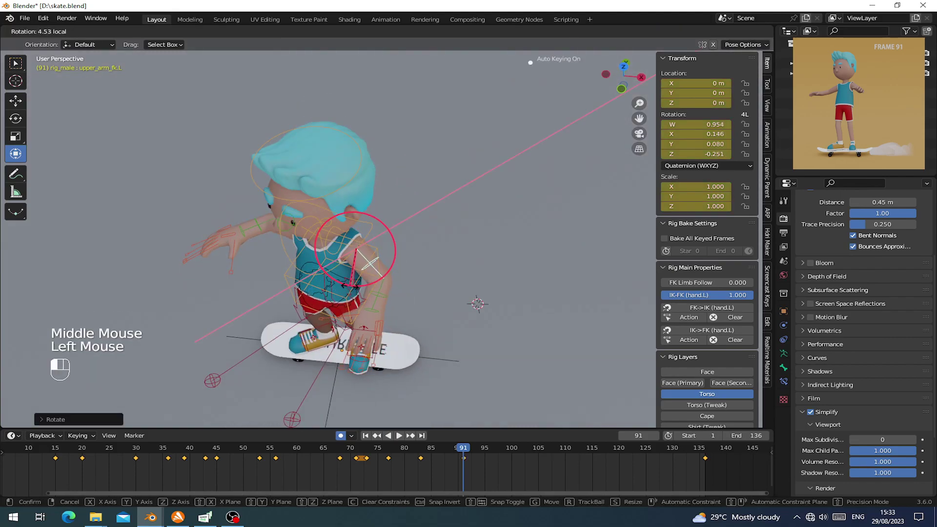
pyautogui.click(379, 400)
pyautogui.click(423, 463)
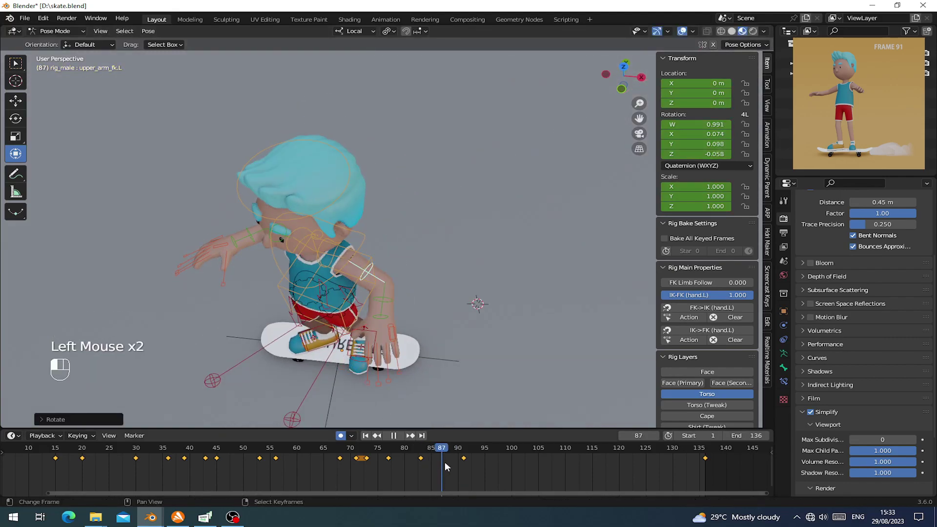
pyautogui.moveTo(458, 459); pyautogui.dragTo(461, 459)
# Step: Adjust the upper-body control rotations at frame 91 to follow the reference
pyautogui.moveTo(390, 293); pyautogui.dragTo(346, 232, button='middle')
pyautogui.rightClick(367, 240)
pyautogui.moveTo(344, 225); pyautogui.dragTo(363, 198)
pyautogui.rightClick(350, 191)
pyautogui.moveTo(364, 198); pyautogui.dragTo(364, 249, button='middle')
pyautogui.rightClick(364, 249)
pyautogui.moveTo(330, 216)
pyautogui.mouseDown(button='middle')
pyautogui.moveTo(343, 236)
pyautogui.moveTo(362, 236)
pyautogui.moveTo(328, 212)
pyautogui.mouseUp(button='middle')
pyautogui.rightClick(344, 235)
pyautogui.moveTo(326, 212); pyautogui.dragTo(332, 210)
# Step: Rotate the head control and refine the surrounding upper-body pose at frame 91
pyautogui.moveTo(331, 210); pyautogui.dragTo(310, 157, button='middle')
pyautogui.rightClick(368, 122)
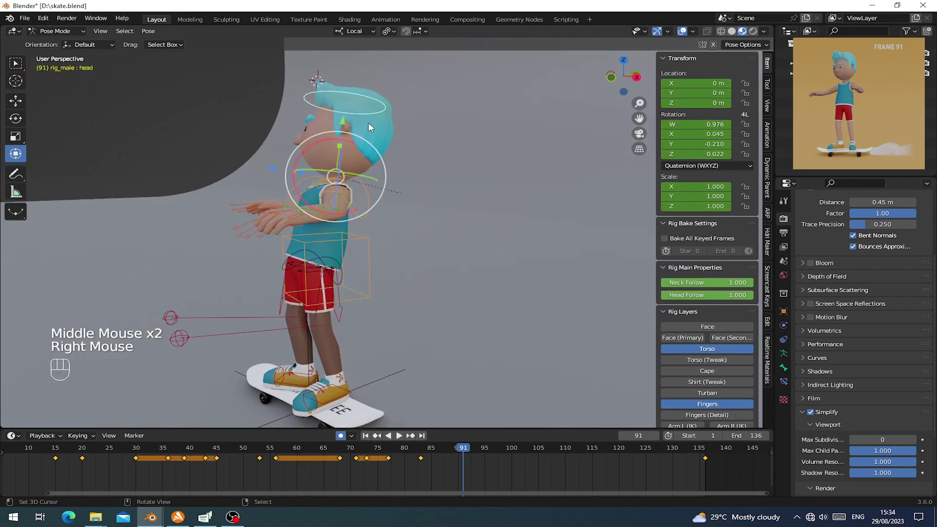
pyautogui.moveTo(356, 147); pyautogui.dragTo(349, 142)
pyautogui.moveTo(339, 180); pyautogui.dragTo(433, 270, button='middle')
pyautogui.rightClick(320, 209)
pyautogui.moveTo(433, 269)
pyautogui.mouseDown()
pyautogui.moveTo(424, 259)
pyautogui.moveTo(441, 262)
pyautogui.mouseUp()
# Step: Readjust the left upper arm rotation at frame 91 and scrub the timeline to check it
pyautogui.moveTo(442, 262); pyautogui.dragTo(420, 261, button='middle')
pyautogui.rightClick(436, 221)
pyautogui.press('r')
pyautogui.click(445, 222)
pyautogui.moveTo(413, 268); pyautogui.dragTo(413, 264)
pyautogui.moveTo(460, 462)
pyautogui.mouseDown()
pyautogui.moveTo(420, 466)
pyautogui.moveTo(462, 461)
pyautogui.mouseUp()
# Step: Raise the torso control slightly at frame 91, to about 0.809 m in Z
pyautogui.moveTo(312, 292); pyautogui.dragTo(385, 330, button='middle')
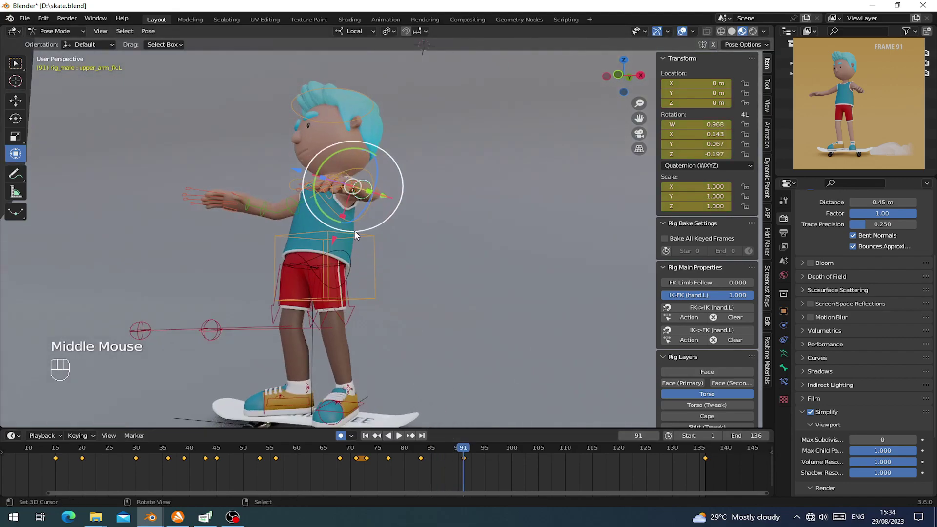
pyautogui.rightClick(330, 241)
pyautogui.moveTo(326, 213); pyautogui.dragTo(325, 209)
pyautogui.moveTo(396, 337); pyautogui.dragTo(398, 177, button='middle')
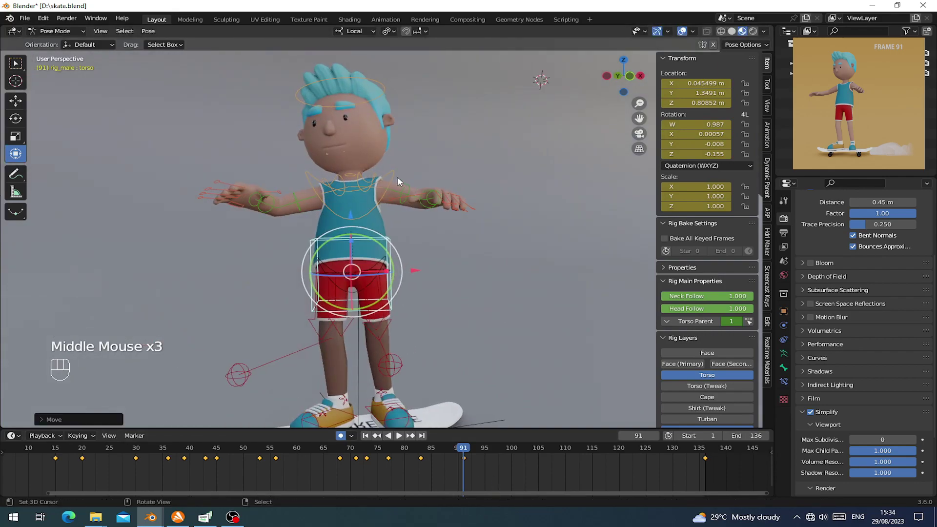
# Step: Rotate the left upper arm control at frame 91 to refine how the arm hangs
pyautogui.rightClick(403, 195)
pyautogui.middleClick(403, 195)
pyautogui.press('r')
pyautogui.click(400, 229)
pyautogui.moveTo(400, 229)
pyautogui.mouseDown(button='middle')
pyautogui.moveTo(389, 300)
pyautogui.moveTo(379, 253)
pyautogui.moveTo(365, 243)
pyautogui.moveTo(389, 236)
pyautogui.mouseUp(button='middle')
# Step: Rotate the left hand control at frame 91 around its local axes to match the reference
pyautogui.rightClick(389, 300)
pyautogui.scroll(1, 385, 273)
pyautogui.rightClick(365, 243)
pyautogui.rightClick(366, 243)
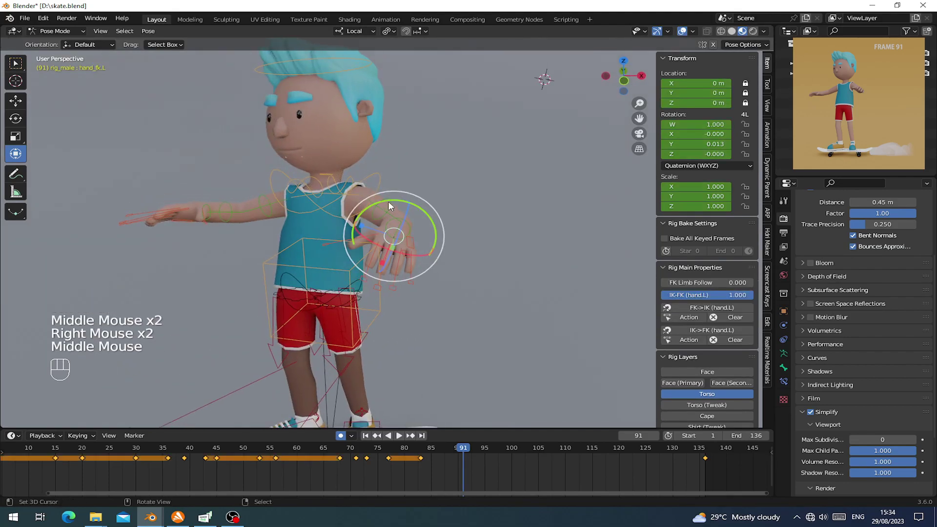
pyautogui.moveTo(388, 201); pyautogui.dragTo(391, 200)
pyautogui.moveTo(391, 200); pyautogui.dragTo(314, 195, button='middle')
pyautogui.moveTo(288, 185); pyautogui.dragTo(297, 183)
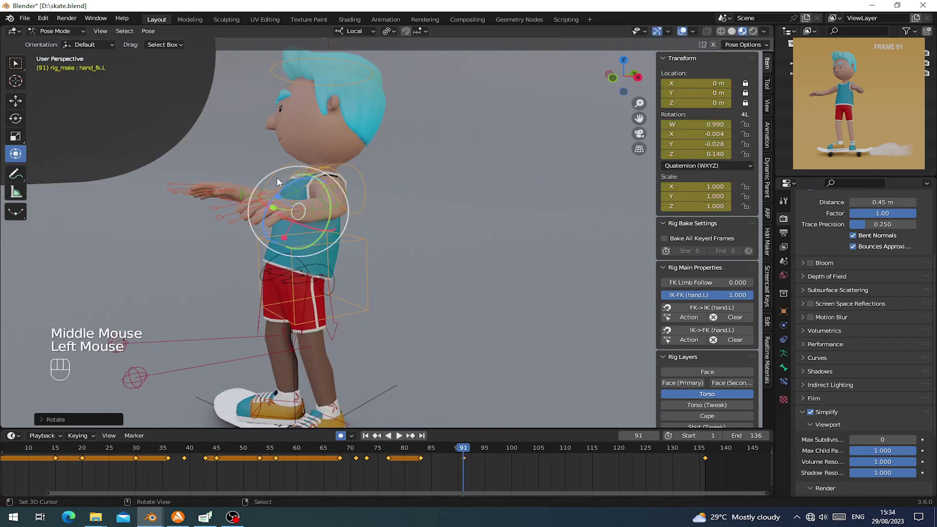
# Step: Fine-tune the rotation of the left and right hand controls at frame 91 and keyframe the whole rig
pyautogui.moveTo(278, 183); pyautogui.dragTo(318, 168, button='middle')
pyautogui.moveTo(315, 159); pyautogui.dragTo(316, 163)
pyautogui.moveTo(317, 163); pyautogui.dragTo(172, 192, button='middle')
pyautogui.rightClick(221, 182)
pyautogui.moveTo(196, 158); pyautogui.dragTo(201, 153)
pyautogui.moveTo(202, 153); pyautogui.dragTo(391, 208, button='middle')
pyautogui.press('a')
pyautogui.press('i')
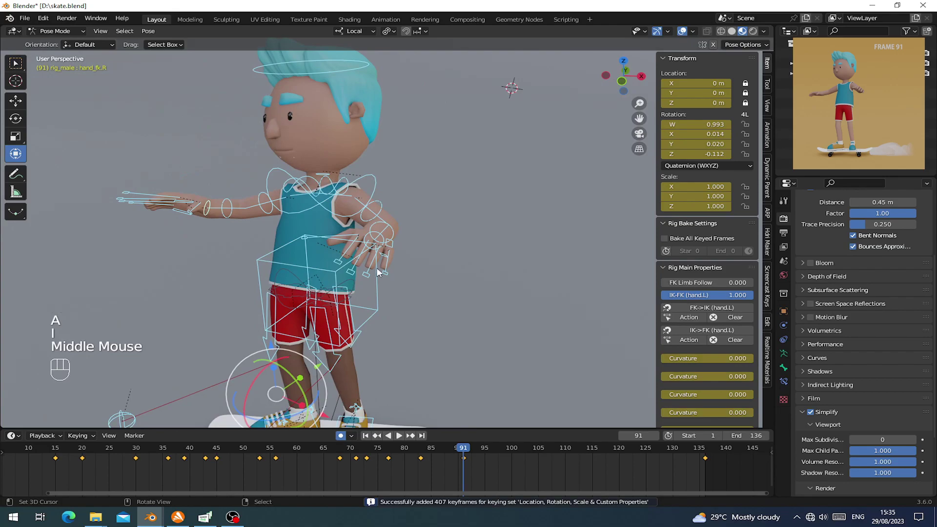
# Step: Scrub the timeline around frame 91 to check the motion and save the file
pyautogui.scroll(-2, 396, 421)
pyautogui.moveTo(396, 421); pyautogui.dragTo(425, 420, button='middle')
pyautogui.moveTo(431, 461); pyautogui.dragTo(462, 465)
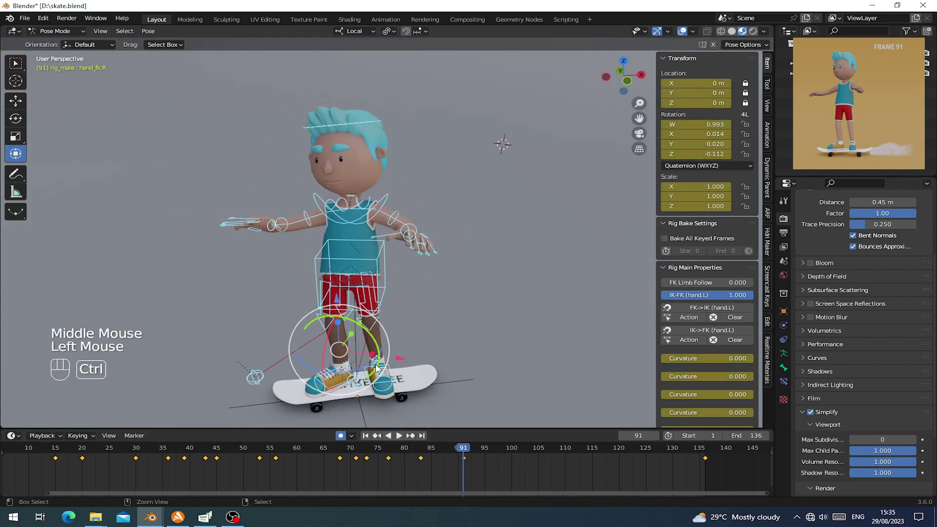
pyautogui.hotkey('ctrl', 's')
# Step: Move the chest control to about 0.457 m in Y at frame 91, tilt it backward, and keyframe the whole rig
pyautogui.moveTo(356, 344); pyautogui.dragTo(383, 341, button='middle')
pyautogui.middleClick(341, 231)
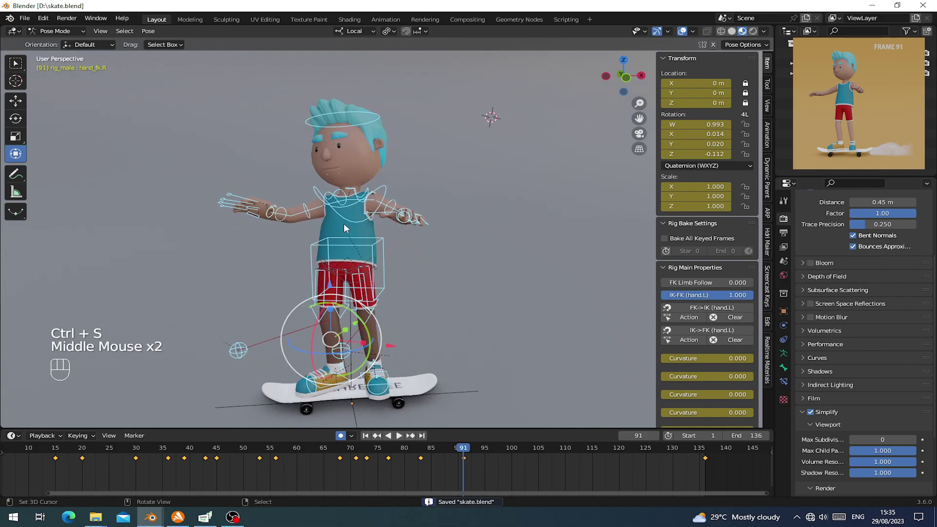
pyautogui.moveTo(390, 200); pyautogui.dragTo(341, 209, button='middle')
pyautogui.moveTo(364, 215); pyautogui.dragTo(329, 247, button='middle')
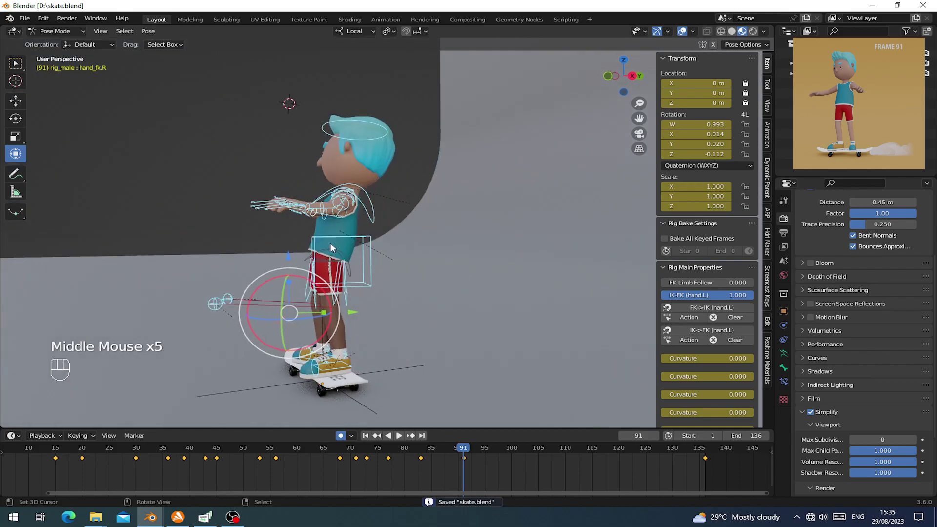
pyautogui.rightClick(382, 232)
pyautogui.moveTo(374, 238); pyautogui.dragTo(361, 214)
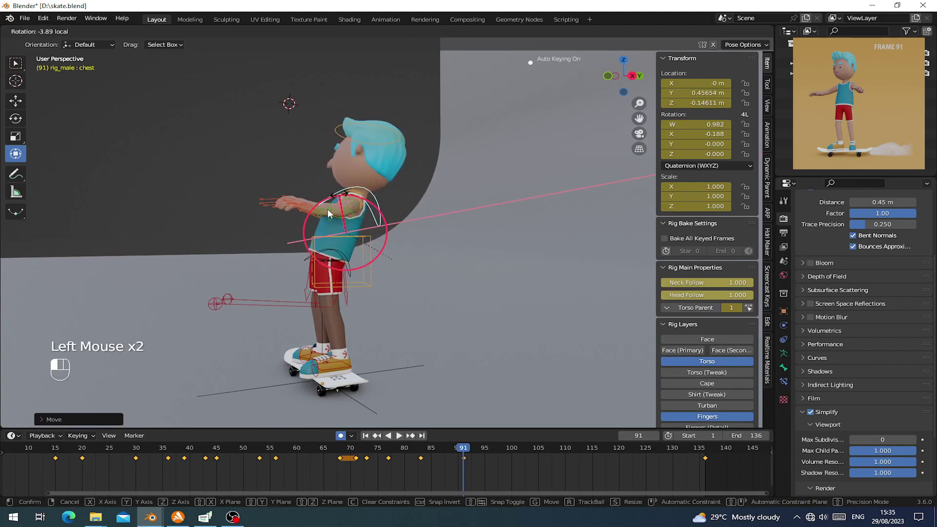
pyautogui.moveTo(361, 215); pyautogui.dragTo(403, 218, button='middle')
pyautogui.press('a')
pyautogui.press('i')
# Step: Play and scrub the timeline past the last pose, stopping at frame 101
pyautogui.moveTo(331, 233); pyautogui.dragTo(343, 238, button='middle')
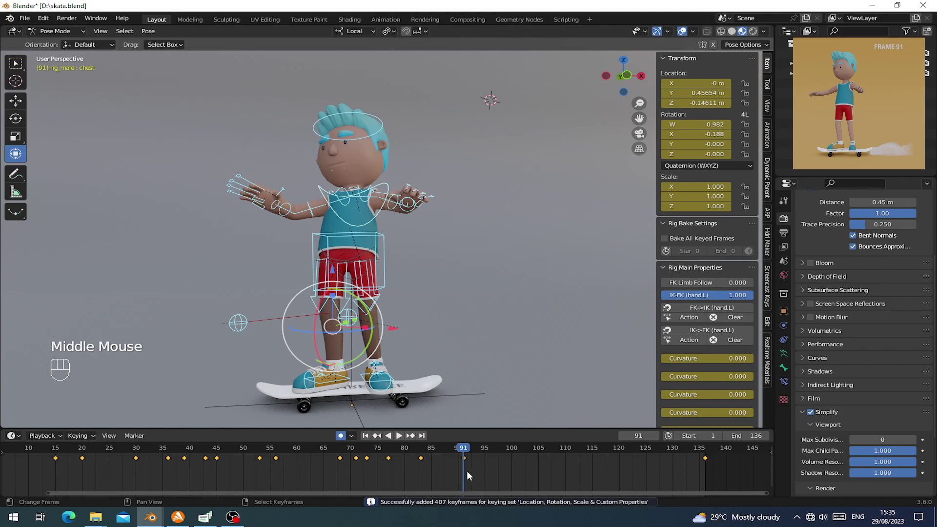
pyautogui.moveTo(466, 475); pyautogui.dragTo(421, 468, button='middle')
pyautogui.click(399, 435)
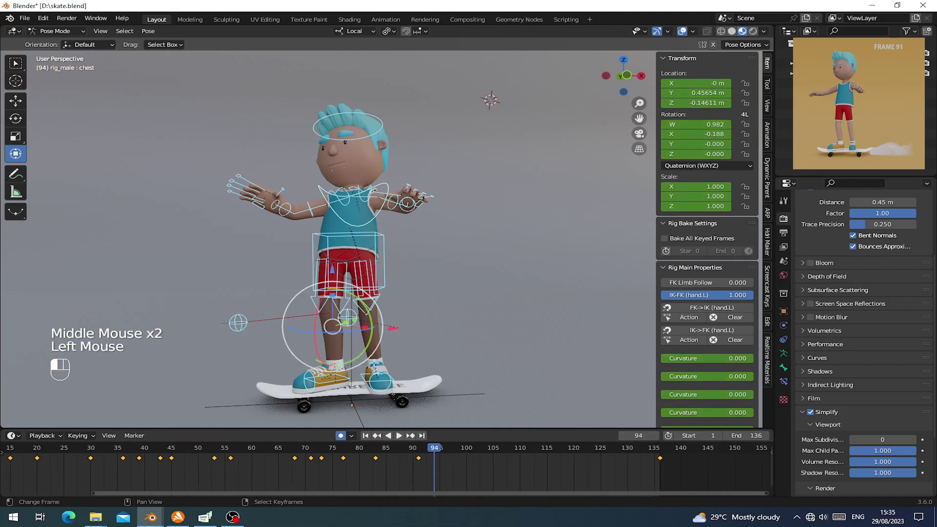
pyautogui.moveTo(446, 468)
pyautogui.mouseDown()
pyautogui.moveTo(418, 460)
pyautogui.moveTo(432, 459)
pyautogui.mouseUp()
pyautogui.moveTo(490, 459)
pyautogui.mouseDown()
pyautogui.moveTo(453, 461)
pyautogui.moveTo(472, 460)
pyautogui.mouseUp()
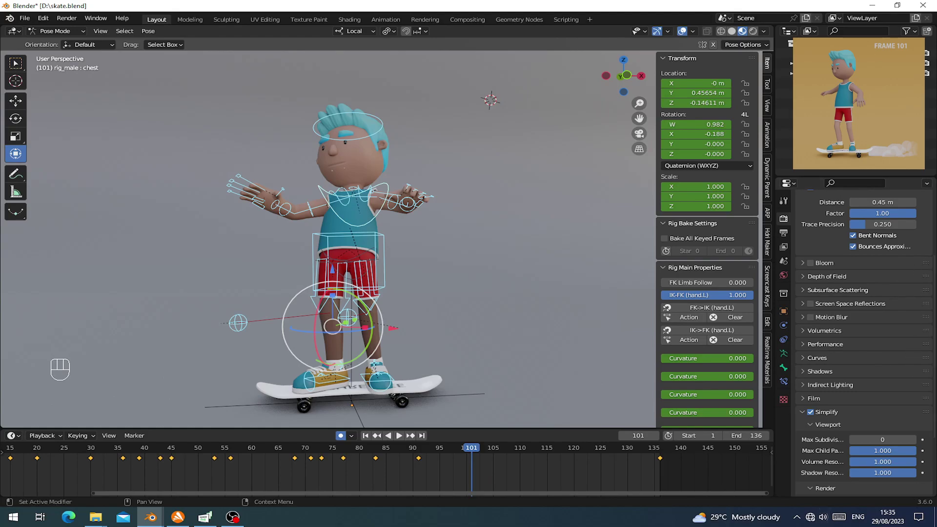
# Step: Try to clear the torso control's rotation at frame 101
pyautogui.moveTo(478, 261); pyautogui.dragTo(410, 274, button='middle')
pyautogui.scroll(2, 353, 246)
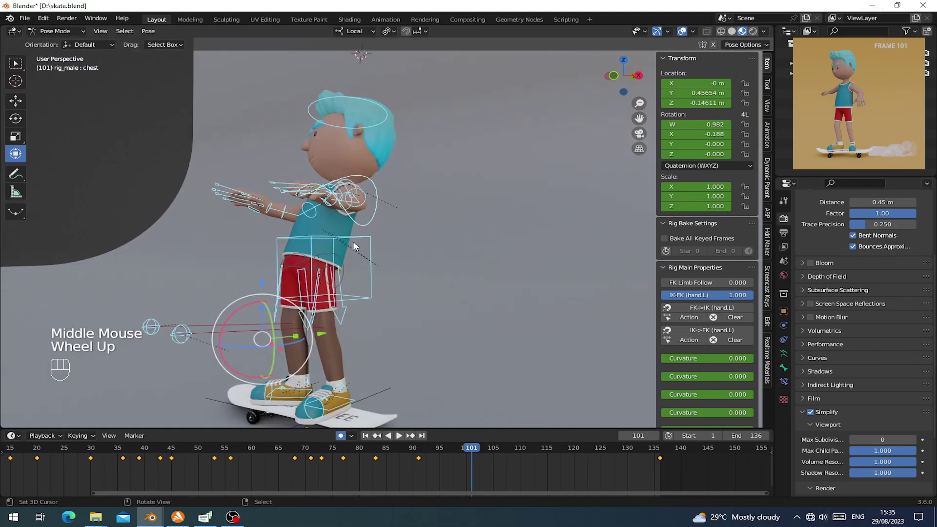
pyautogui.rightClick(358, 240)
pyautogui.scroll(1, 359, 241)
pyautogui.moveTo(360, 242); pyautogui.dragTo(347, 252, button='middle')
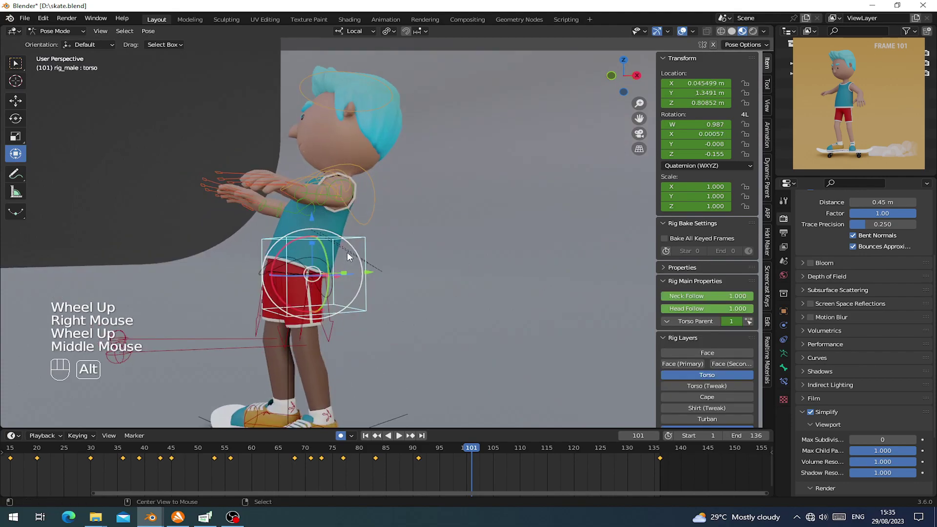
pyautogui.hotkey('alt', 'r')
pyautogui.rightClick(356, 223)
pyautogui.hotkey('ctrl', 'z')
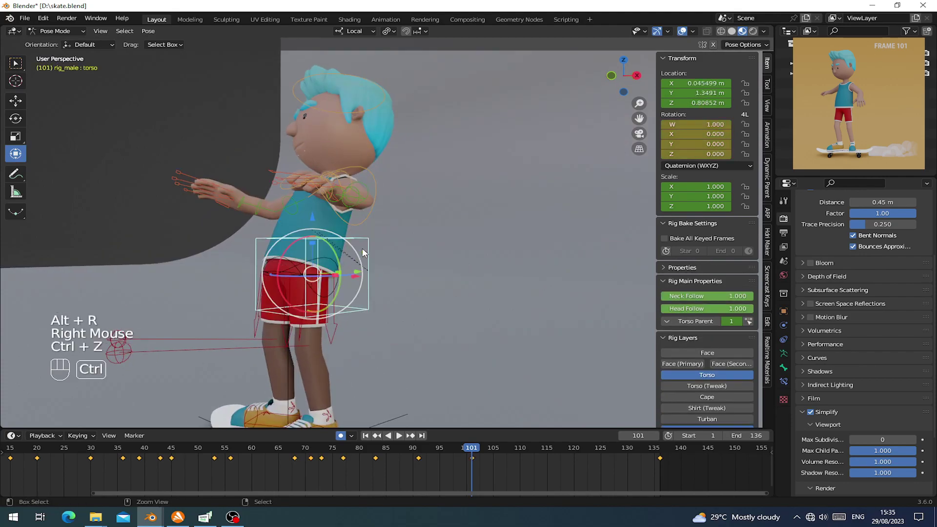
pyautogui.hotkey('ctrl', 'z')
pyautogui.hotkey('ctrl', 'z')
# Step: Clear the chest control's rotation and location at frame 101
pyautogui.rightClick(361, 218)
pyautogui.rightClick(365, 219)
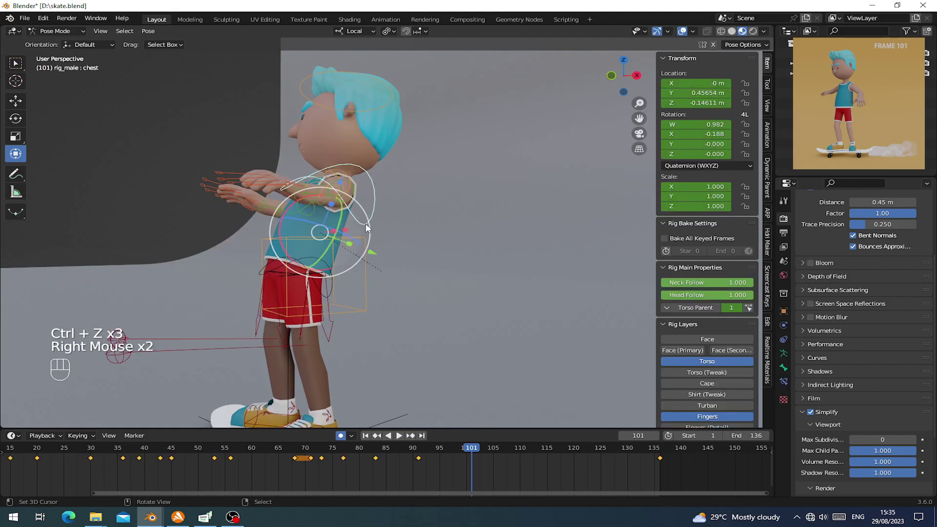
pyautogui.hotkey('alt', 'r')
pyautogui.moveTo(365, 237); pyautogui.dragTo(355, 235, button='middle')
pyautogui.moveTo(381, 233); pyautogui.dragTo(352, 249)
pyautogui.rightClick(364, 238)
pyautogui.rightClick(354, 208)
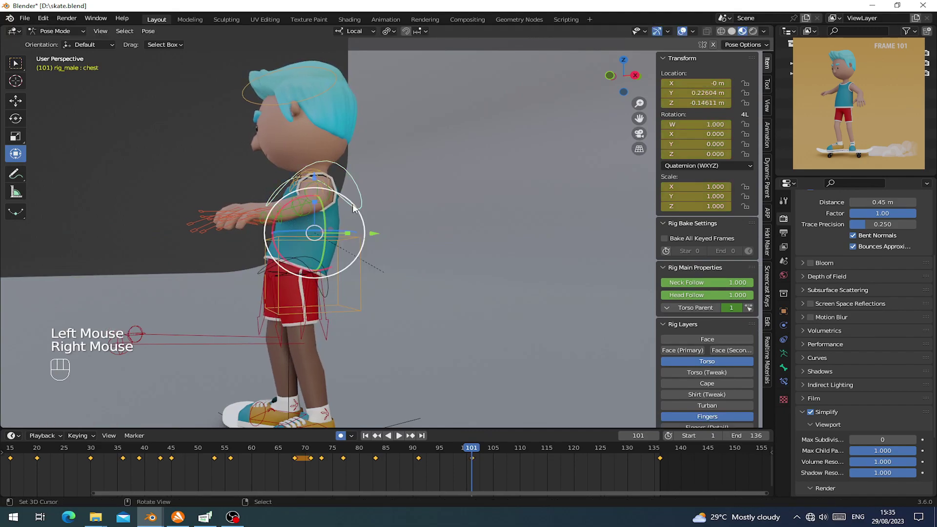
pyautogui.hotkey('alt', 'g')
pyautogui.hotkey('alt', 'r')
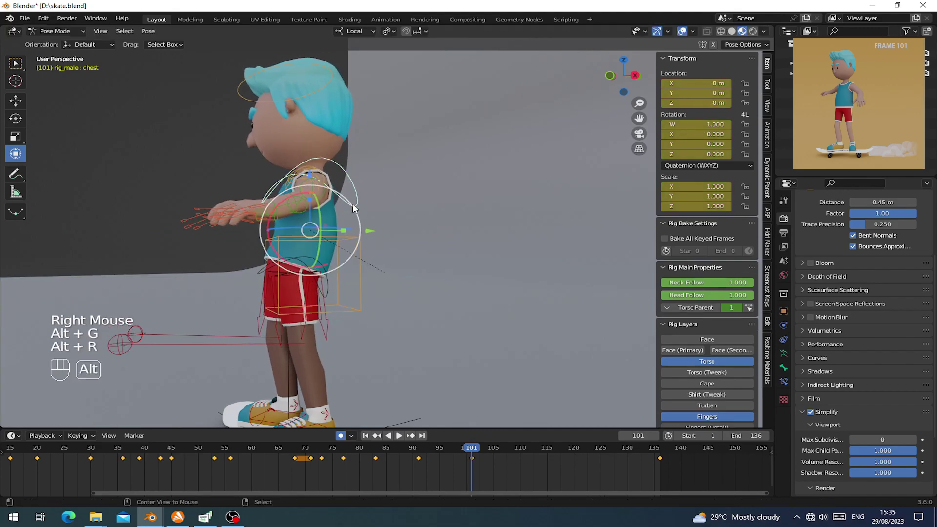
# Step: Rotate the torso control slightly and shift it along its local Y axis at frame 101
pyautogui.rightClick(356, 253)
pyautogui.rightClick(354, 240)
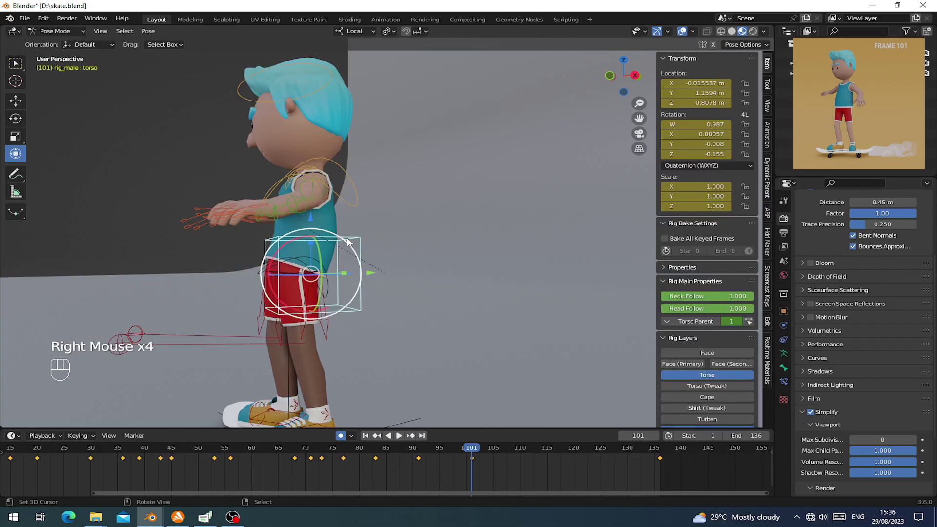
pyautogui.moveTo(300, 237); pyautogui.dragTo(298, 238)
pyautogui.moveTo(369, 273); pyautogui.dragTo(291, 271)
# Step: Clear the hips control's rotation at frame 101 and fine-tune the hips and torso rotations
pyautogui.rightClick(297, 260)
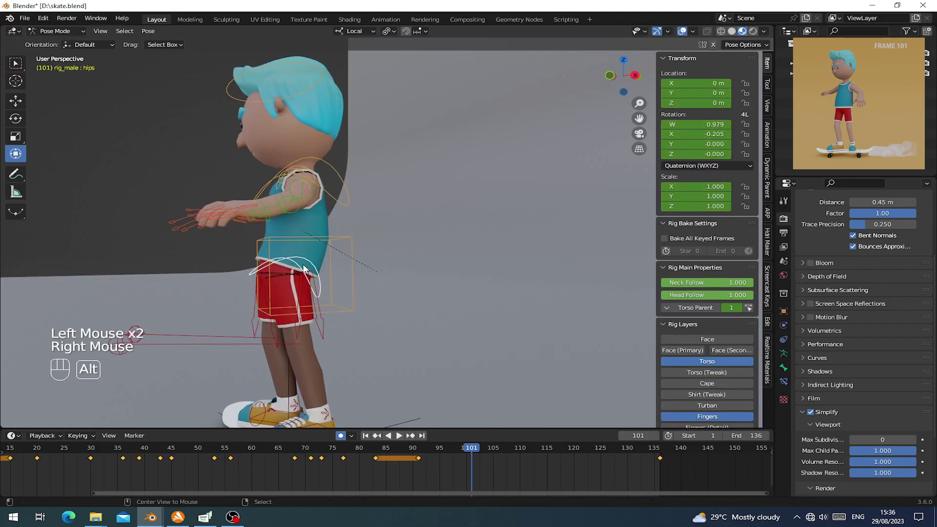
pyautogui.hotkey('alt', 'r')
pyautogui.moveTo(334, 267); pyautogui.dragTo(355, 301, button='middle')
pyautogui.scroll(-1, 430, 264)
pyautogui.moveTo(360, 275); pyautogui.dragTo(379, 272)
pyautogui.rightClick(371, 299)
pyautogui.moveTo(374, 307); pyautogui.dragTo(369, 308)
# Step: Rotate the left shoulder control at frame 101 to about -14.4° X, 6.3° Y and -8.3° Z
pyautogui.moveTo(369, 308); pyautogui.dragTo(399, 208, button='middle')
pyautogui.rightClick(387, 224)
pyautogui.press('r')
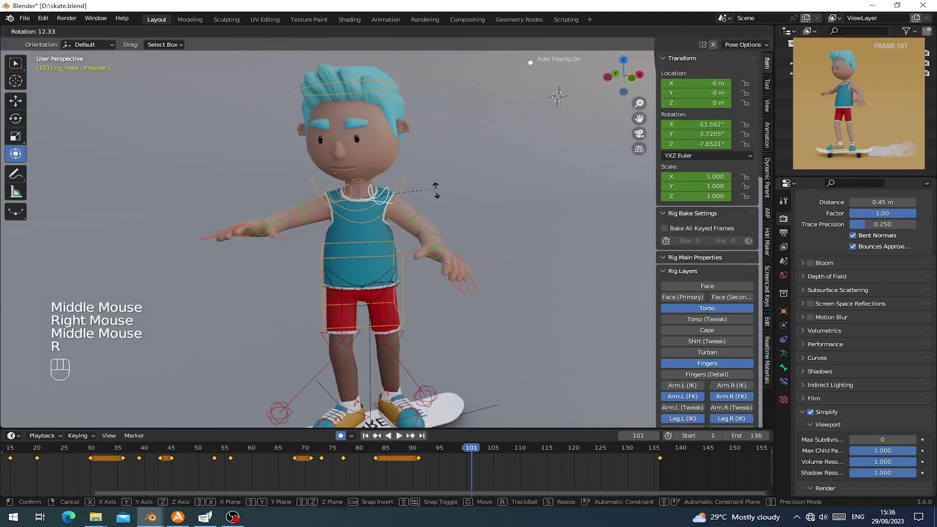
pyautogui.click(380, 235)
pyautogui.moveTo(380, 238); pyautogui.dragTo(351, 200, button='middle')
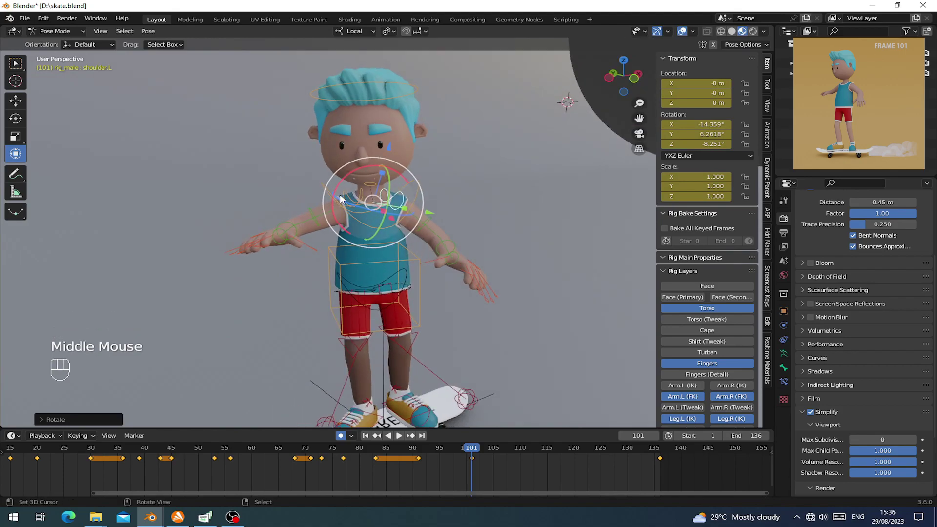
# Step: Rotate the right shoulder control at frame 101, including a turn around its local Z axis
pyautogui.rightClick(350, 200)
pyautogui.rightClick(417, 186)
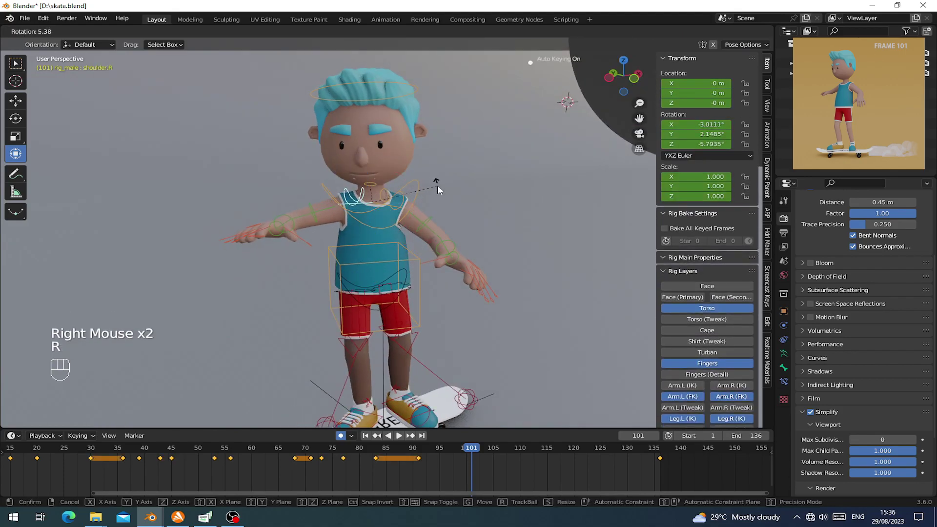
pyautogui.moveTo(439, 184); pyautogui.dragTo(397, 250, button='middle')
pyautogui.click(405, 253)
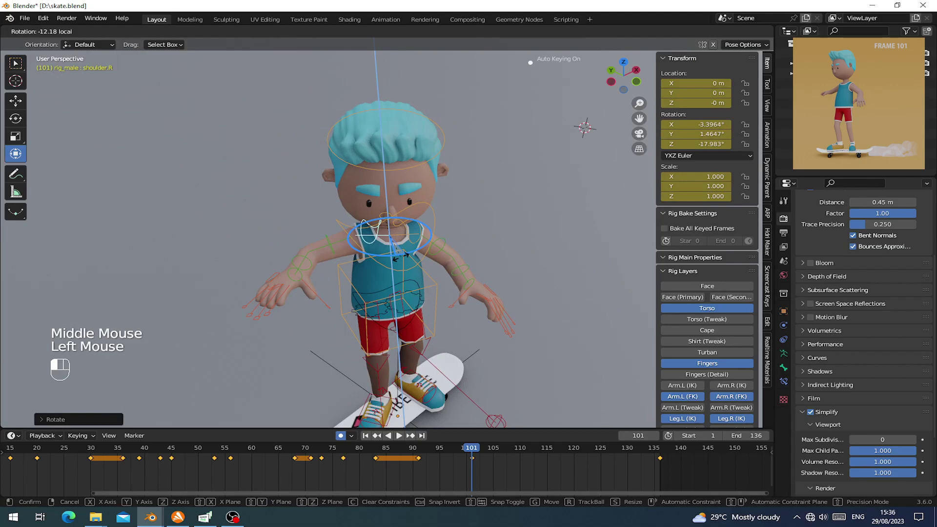
pyautogui.moveTo(398, 257); pyautogui.dragTo(396, 258)
# Step: Rotate the right arm and shoulder controls at frame 101 to refine how the arm extends from the body
pyautogui.rightClick(300, 255)
pyautogui.moveTo(302, 256); pyautogui.dragTo(319, 258, button='middle')
pyautogui.moveTo(359, 276)
pyautogui.mouseDown()
pyautogui.moveTo(353, 294)
pyautogui.moveTo(374, 269)
pyautogui.mouseUp()
pyautogui.rightClick(360, 257)
pyautogui.moveTo(374, 269); pyautogui.dragTo(385, 349, button='middle')
pyautogui.rightClick(364, 215)
pyautogui.press('r')
pyautogui.moveTo(382, 332); pyautogui.dragTo(375, 333)
pyautogui.scroll(1, 381, 286)
pyautogui.moveTo(376, 333); pyautogui.dragTo(452, 243, button='middle')
pyautogui.press('r')
pyautogui.click(427, 245)
# Step: Rotate the left upper arm downward at frame 101 and adjust the left hand control's rotation
pyautogui.rightClick(450, 191)
pyautogui.press('r')
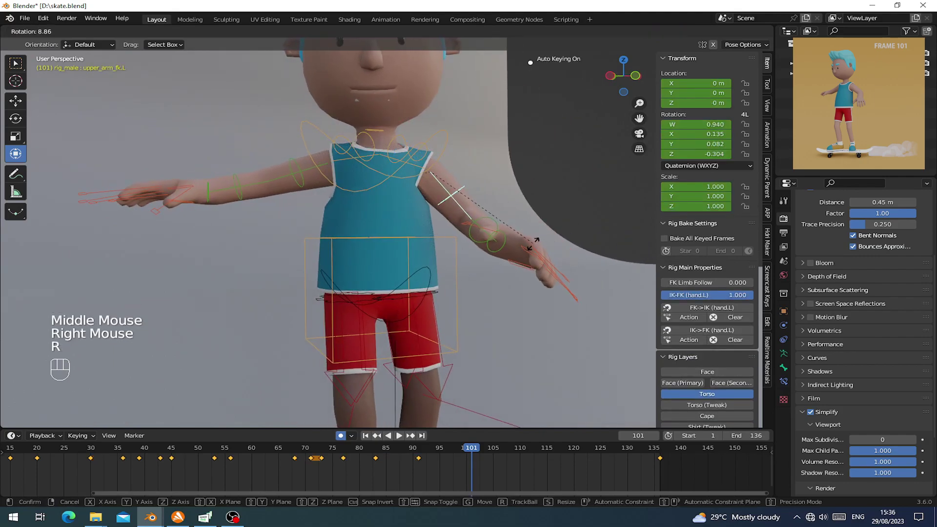
pyautogui.click(536, 242)
pyautogui.moveTo(535, 242); pyautogui.dragTo(318, 263, button='middle')
pyautogui.rightClick(246, 246)
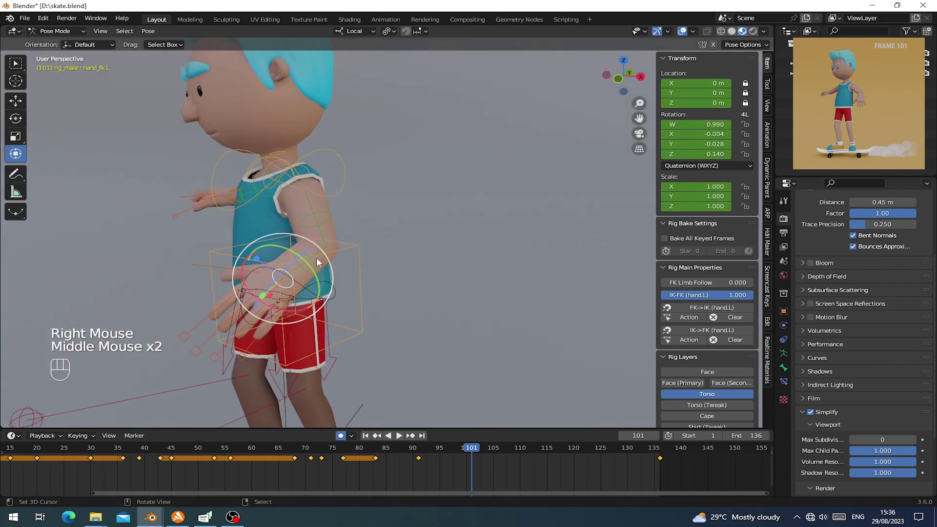
pyautogui.moveTo(317, 282); pyautogui.dragTo(316, 276)
pyautogui.click(316, 276)
pyautogui.moveTo(316, 276); pyautogui.dragTo(404, 216, button='middle')
# Step: Refine the arm controls' rotations at frame 101 so the left arm hangs lower beside the body
pyautogui.rightClick(280, 215)
pyautogui.press('r')
pyautogui.click(347, 274)
pyautogui.press('r')
pyautogui.click(379, 305)
pyautogui.rightClick(429, 251)
pyautogui.moveTo(404, 216); pyautogui.dragTo(397, 203)
pyautogui.moveTo(396, 202); pyautogui.dragTo(316, 290, button='middle')
pyautogui.press('r')
pyautogui.click(254, 283)
# Step: Rotate the right forearm control at frame 101 to adjust the elbow bend
pyautogui.moveTo(177, 244); pyautogui.dragTo(354, 257, button='middle')
pyautogui.moveTo(354, 257); pyautogui.dragTo(357, 314, button='middle')
pyautogui.rightClick(308, 320)
pyautogui.rightClick(308, 321)
pyautogui.moveTo(407, 325); pyautogui.dragTo(421, 295)
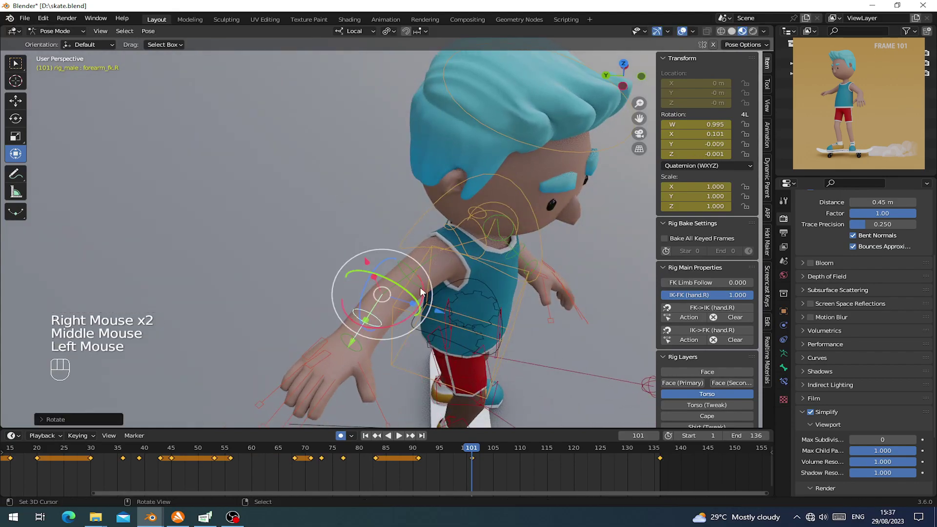
# Step: Adjust the upper arm rotations at frame 101 to match the reference image
pyautogui.rightClick(412, 266)
pyautogui.moveTo(412, 266); pyautogui.dragTo(425, 210, button='middle')
pyautogui.press('r')
pyautogui.rightClick(469, 189)
pyautogui.press('r')
# Step: Rotate the right shoulder control slightly at frame 101 and keyframe the whole rig
pyautogui.rightClick(353, 155)
pyautogui.press('r')
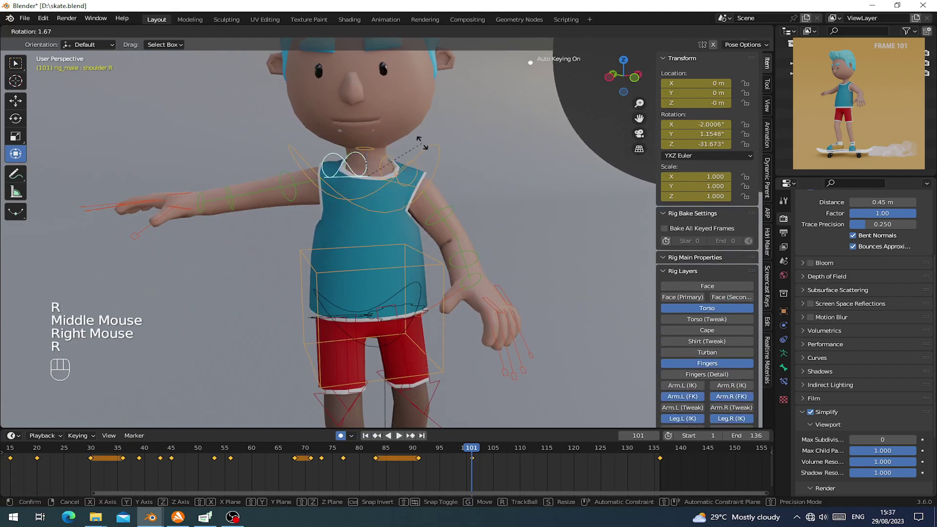
pyautogui.click(420, 146)
pyautogui.scroll(-2, 435, 280)
pyautogui.moveTo(435, 280); pyautogui.dragTo(431, 279, button='middle')
pyautogui.press('a')
pyautogui.press('i')
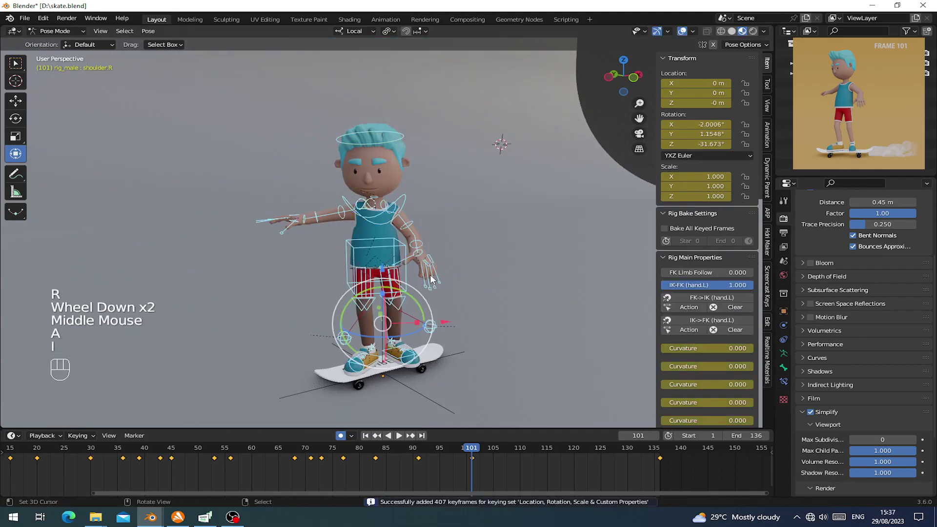
# Step: Shift the hips control slightly sideways at frame 101
pyautogui.moveTo(393, 230); pyautogui.dragTo(404, 265, button='middle')
pyautogui.scroll(1, 396, 239)
pyautogui.scroll(1, 404, 262)
pyautogui.rightClick(404, 263)
pyautogui.rightClick(407, 269)
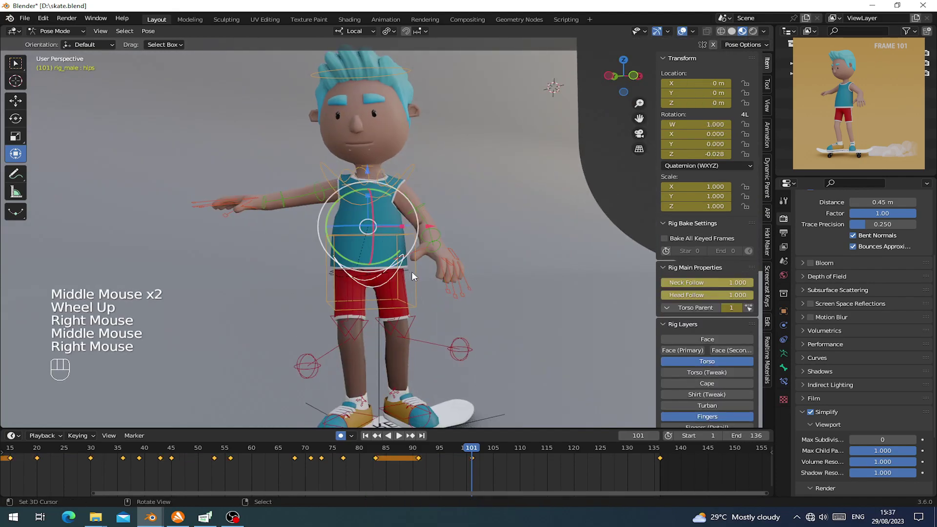
pyautogui.moveTo(428, 227); pyautogui.dragTo(424, 267)
# Step: Rotate the torso control at frame 101 to turn the body further toward the reference pose
pyautogui.rightClick(426, 262)
pyautogui.moveTo(423, 267); pyautogui.dragTo(407, 317, button='middle')
pyautogui.moveTo(408, 317); pyautogui.dragTo(401, 306)
pyautogui.moveTo(401, 306); pyautogui.dragTo(364, 299, button='middle')
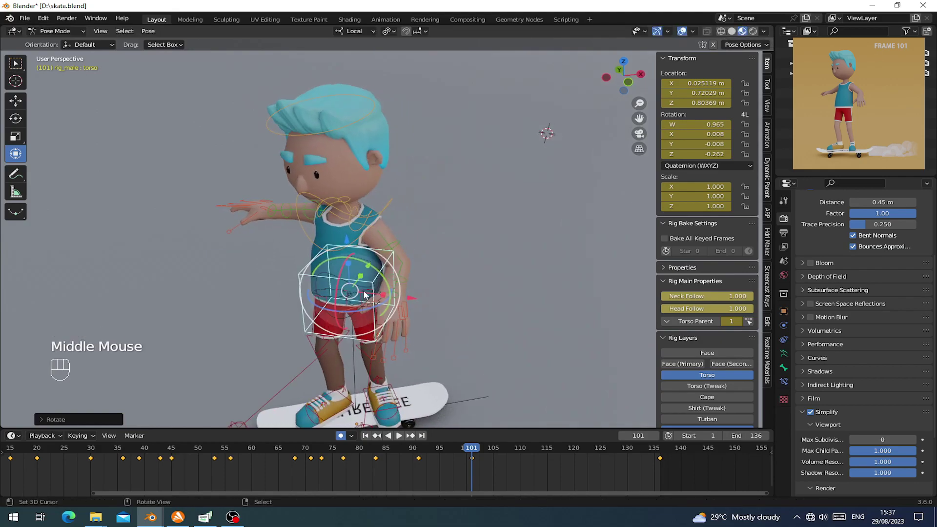
pyautogui.moveTo(367, 313); pyautogui.dragTo(360, 308)
pyautogui.moveTo(360, 308); pyautogui.dragTo(371, 292, button='middle')
# Step: Move the chest control to about 0.6 m in Y at frame 101 and tilt it slightly
pyautogui.rightClick(331, 239)
pyautogui.moveTo(332, 239); pyautogui.dragTo(372, 226, button='middle')
pyautogui.moveTo(371, 227); pyautogui.dragTo(384, 223)
pyautogui.moveTo(341, 222); pyautogui.dragTo(332, 199, button='middle')
pyautogui.moveTo(304, 190); pyautogui.dragTo(300, 191)
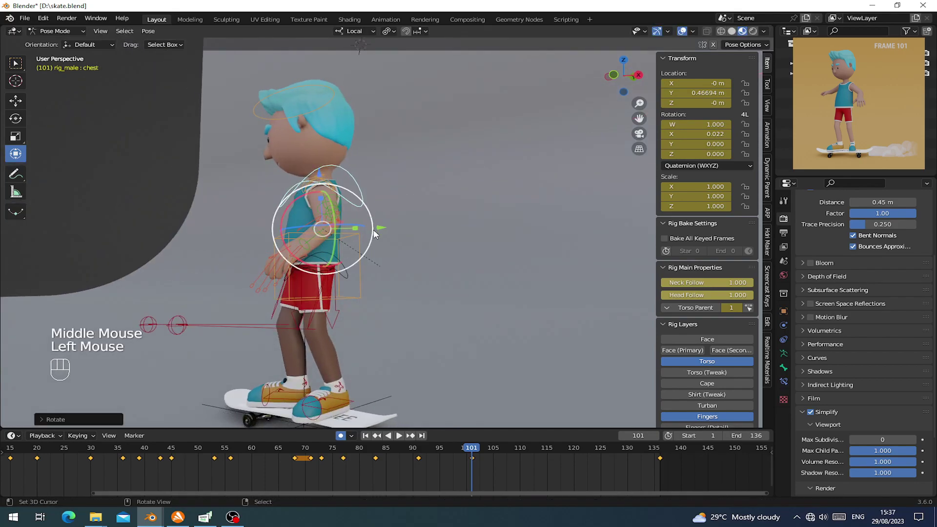
pyautogui.moveTo(381, 233); pyautogui.dragTo(382, 230)
# Step: Rotate the right upper arm control at frame 101 to adjust the arm's height
pyautogui.moveTo(383, 230); pyautogui.dragTo(341, 195, button='middle')
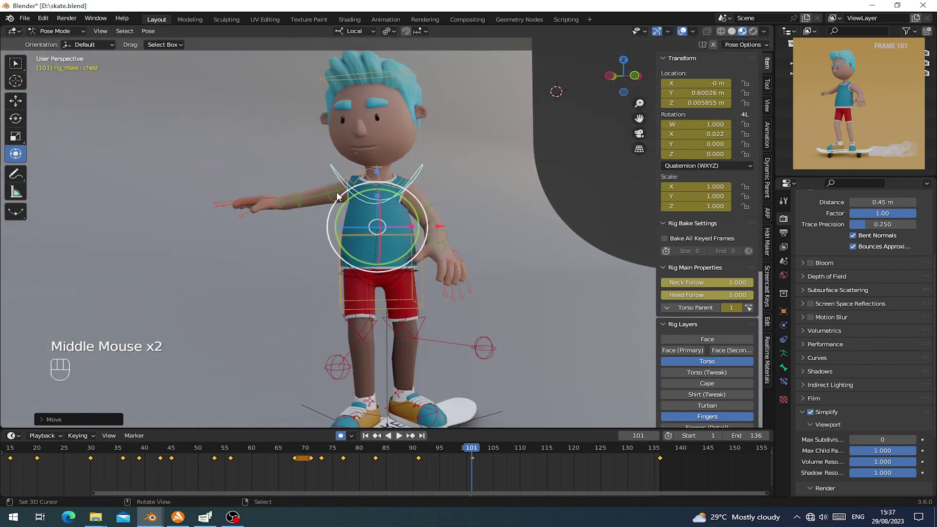
pyautogui.rightClick(341, 195)
pyautogui.press('r')
pyautogui.click(572, 264)
pyautogui.moveTo(572, 264); pyautogui.dragTo(466, 272, button='middle')
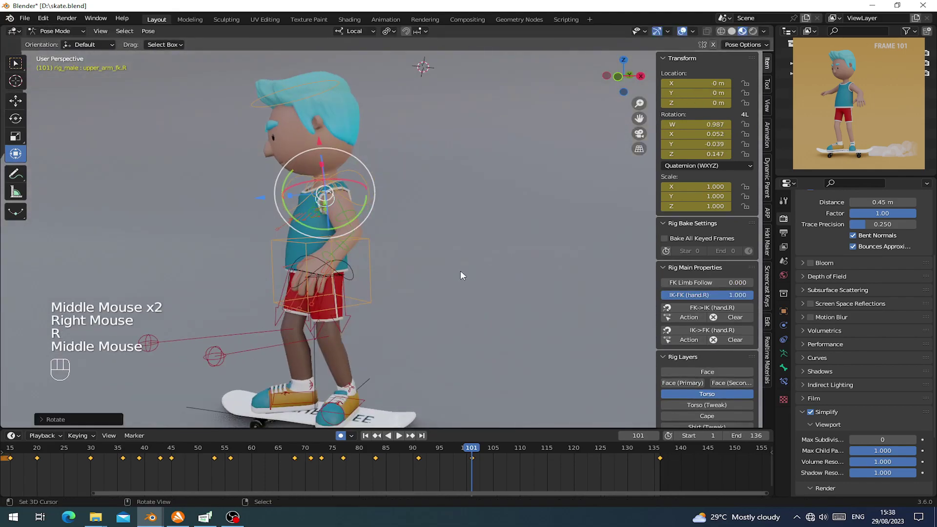
# Step: Move the hips control to about -0.198 m in Y at frame 101 and keyframe the whole rig
pyautogui.rightClick(351, 279)
pyautogui.moveTo(351, 279); pyautogui.dragTo(368, 233, button='middle')
pyautogui.moveTo(374, 230); pyautogui.dragTo(379, 277)
pyautogui.moveTo(379, 277); pyautogui.dragTo(423, 280, button='middle')
pyautogui.press('a')
pyautogui.press('i')
# Step: Scrub the timeline past frame 101 and stop at frame 122
pyautogui.moveTo(473, 467)
pyautogui.mouseDown()
pyautogui.moveTo(412, 463)
pyautogui.moveTo(477, 462)
pyautogui.mouseUp()
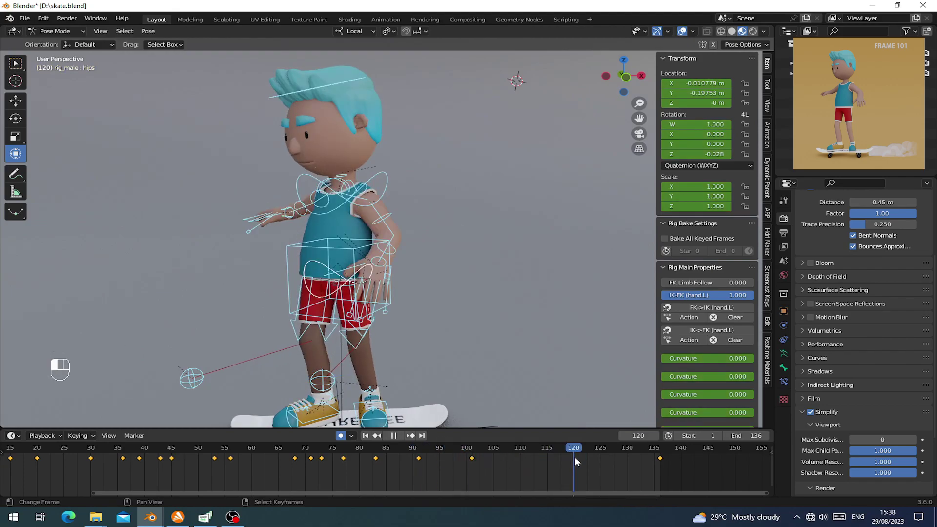
pyautogui.moveTo(597, 456); pyautogui.dragTo(576, 458)
pyautogui.moveTo(659, 467); pyautogui.dragTo(514, 478)
pyautogui.moveTo(594, 475); pyautogui.dragTo(583, 476)
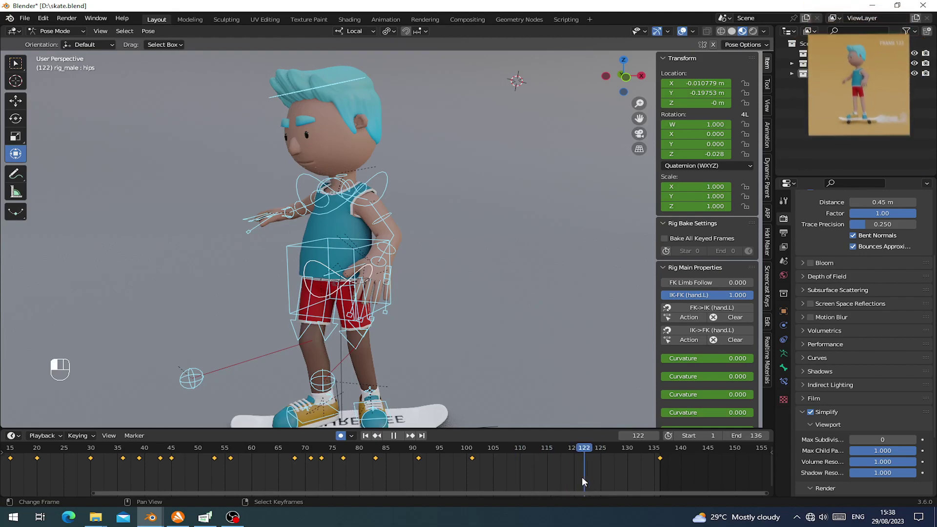
# Step: Tilt the torso control at frame 122 and shift it using Local orientation
pyautogui.moveTo(351, 265); pyautogui.dragTo(368, 10, button='middle')
pyautogui.rightClick(382, 244)
pyautogui.click(358, 40)
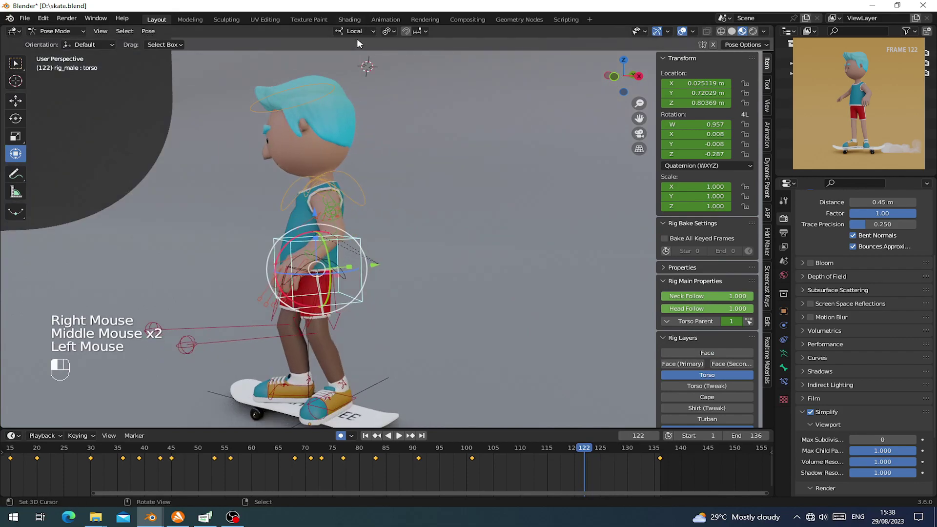
pyautogui.click(348, 33)
pyautogui.click(350, 62)
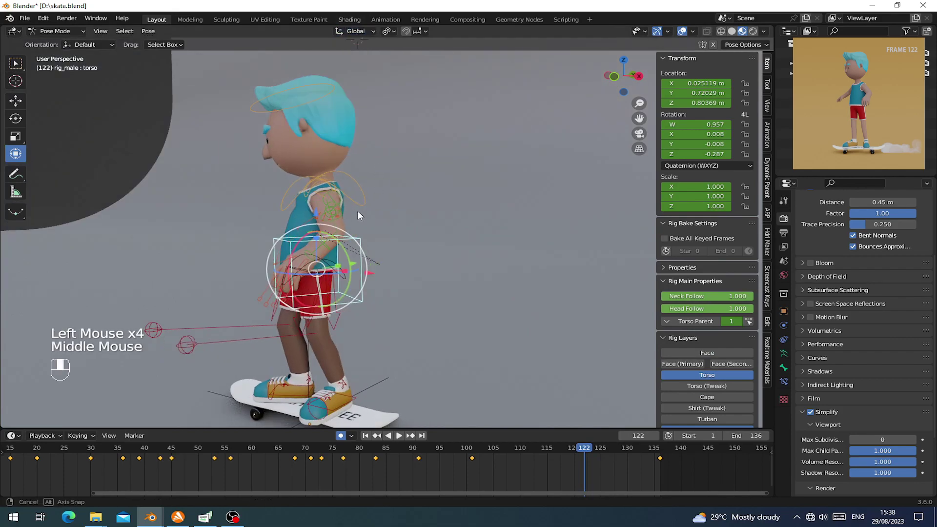
pyautogui.moveTo(364, 212); pyautogui.dragTo(235, 221, button='middle')
pyautogui.click(354, 31)
pyautogui.click(347, 72)
pyautogui.moveTo(371, 209); pyautogui.dragTo(357, 243, button='middle')
pyautogui.moveTo(367, 241); pyautogui.dragTo(365, 237)
pyautogui.moveTo(389, 261); pyautogui.dragTo(382, 262)
pyautogui.moveTo(382, 262); pyautogui.dragTo(446, 272, button='middle')
# Step: Adjust and rotate the upper-body control at frame 122 to turn the body toward the reference pose
pyautogui.moveTo(303, 210); pyautogui.dragTo(399, 225, button='middle')
pyautogui.rightClick(363, 222)
pyautogui.rightClick(378, 221)
pyautogui.moveTo(410, 239); pyautogui.dragTo(412, 268)
pyautogui.moveTo(413, 267); pyautogui.dragTo(459, 277, button='middle')
pyautogui.press('r')
pyautogui.click(475, 241)
# Step: Select the right shoulder control to adjust its rotation at frame 122 and rotate the right forearm control
pyautogui.rightClick(381, 195)
pyautogui.press('r')
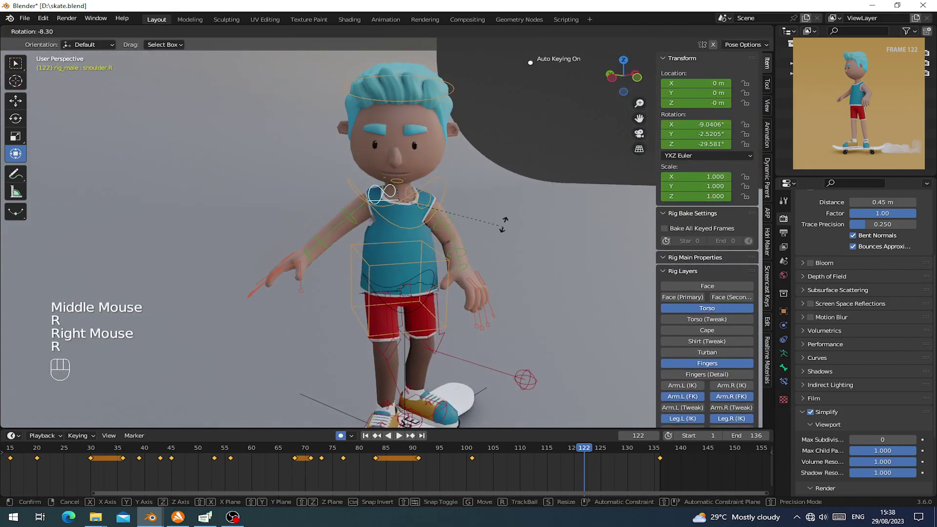
pyautogui.rightClick(505, 207)
pyautogui.moveTo(483, 215); pyautogui.dragTo(436, 281, button='middle')
pyautogui.rightClick(371, 267)
pyautogui.moveTo(436, 281); pyautogui.dragTo(438, 271)
pyautogui.moveTo(438, 271); pyautogui.dragTo(414, 258, button='middle')
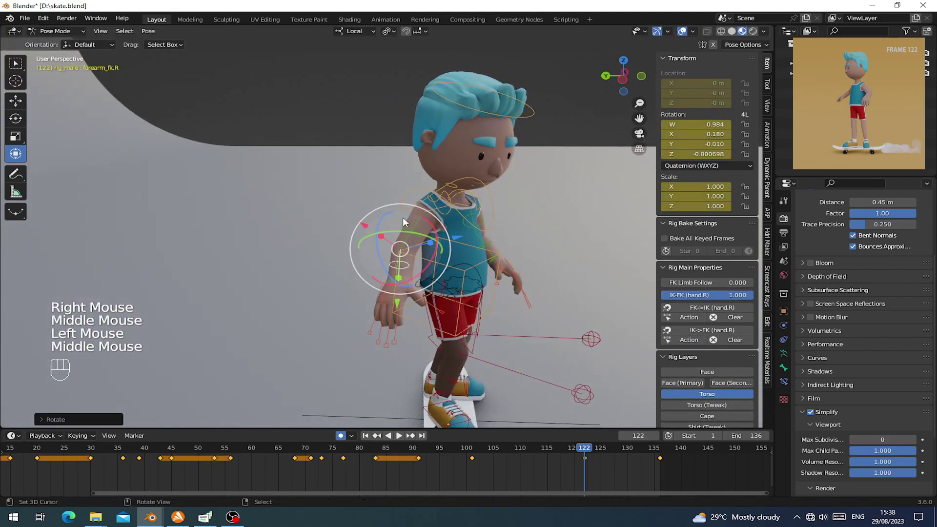
# Step: Rotate the right upper arm control at frame 122 to adjust the arm's height and direction
pyautogui.rightClick(418, 223)
pyautogui.rightClick(425, 227)
pyautogui.press('r')
pyautogui.moveTo(468, 215); pyautogui.dragTo(343, 253, button='middle')
pyautogui.press('r')
pyautogui.middleClick(472, 227)
# Step: Rotate the shoulder control and the left upper arm control at frame 122
pyautogui.rightClick(388, 192)
pyautogui.press('r')
pyautogui.click(484, 187)
pyautogui.rightClick(411, 212)
pyautogui.press('r')
pyautogui.click(429, 225)
# Step: Refine the left upper arm control's rotation at frame 122 so the arm extends away from the body
pyautogui.moveTo(343, 249); pyautogui.dragTo(360, 264)
pyautogui.moveTo(360, 265); pyautogui.dragTo(399, 251, button='middle')
pyautogui.press('r')
pyautogui.click(403, 139)
pyautogui.moveTo(404, 144); pyautogui.dragTo(499, 203, button='middle')
pyautogui.press('r')
pyautogui.click(505, 198)
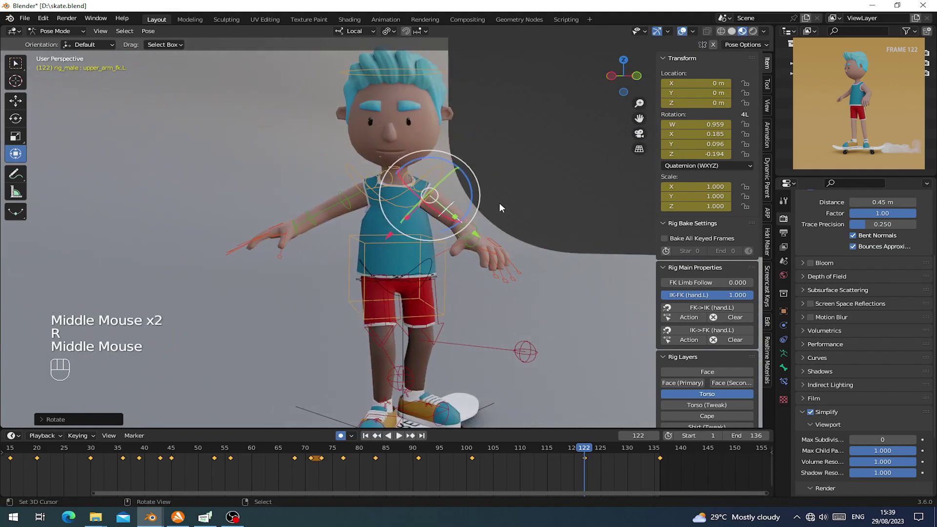
pyautogui.press('r')
pyautogui.click(478, 233)
# Step: Nudge the hips control at frame 122 and tilt it
pyautogui.rightClick(433, 266)
pyautogui.moveTo(431, 265); pyautogui.dragTo(336, 244, button='middle')
pyautogui.moveTo(359, 225); pyautogui.dragTo(364, 225)
pyautogui.moveTo(361, 229); pyautogui.dragTo(343, 226, button='middle')
pyautogui.moveTo(286, 199); pyautogui.dragTo(293, 196)
pyautogui.moveTo(353, 229); pyautogui.dragTo(334, 231, button='middle')
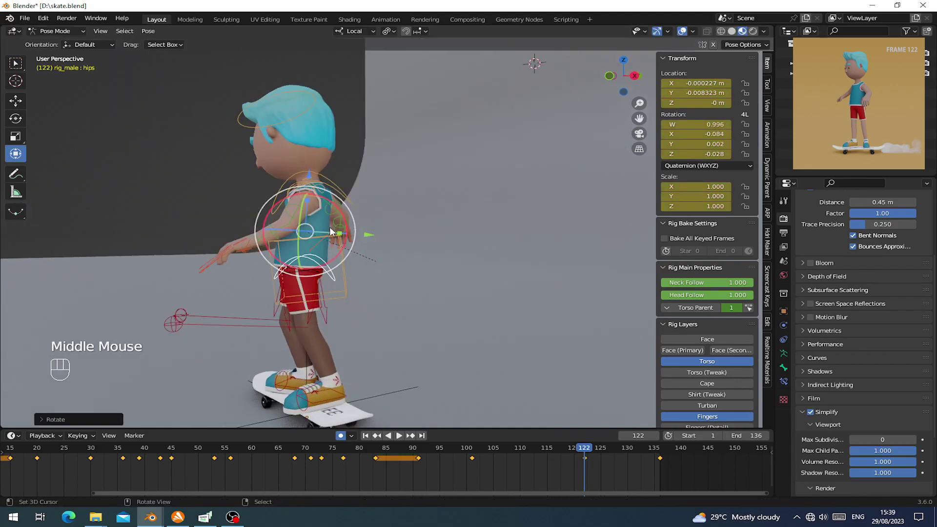
# Step: Move the torso control at frame 122 to about X -0.18 m, Y 0.41 m and Z 0.99 m
pyautogui.rightClick(343, 256)
pyautogui.moveTo(373, 263); pyautogui.dragTo(349, 268)
pyautogui.moveTo(349, 249); pyautogui.dragTo(349, 207, button='middle')
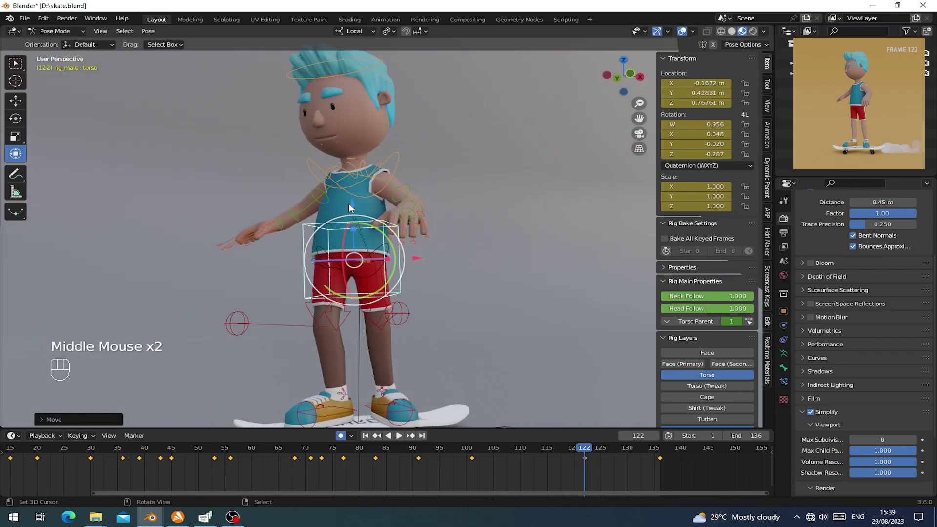
pyautogui.moveTo(349, 207)
pyautogui.mouseDown()
pyautogui.moveTo(349, 194)
pyautogui.moveTo(350, 202)
pyautogui.mouseUp()
pyautogui.moveTo(350, 201); pyautogui.dragTo(304, 202, button='middle')
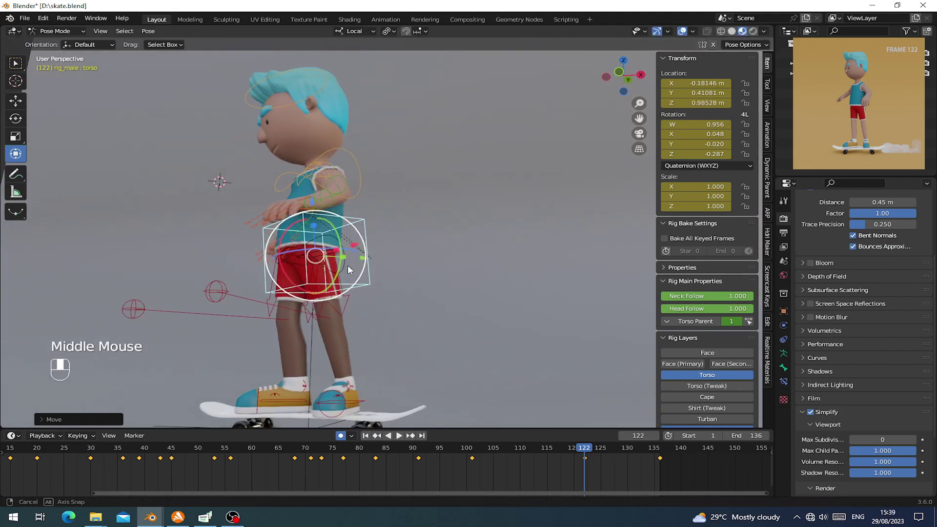
# Step: Scrub the timeline past frame 122, return to the opening frames and stop at frame 8
pyautogui.moveTo(589, 457); pyautogui.dragTo(665, 470)
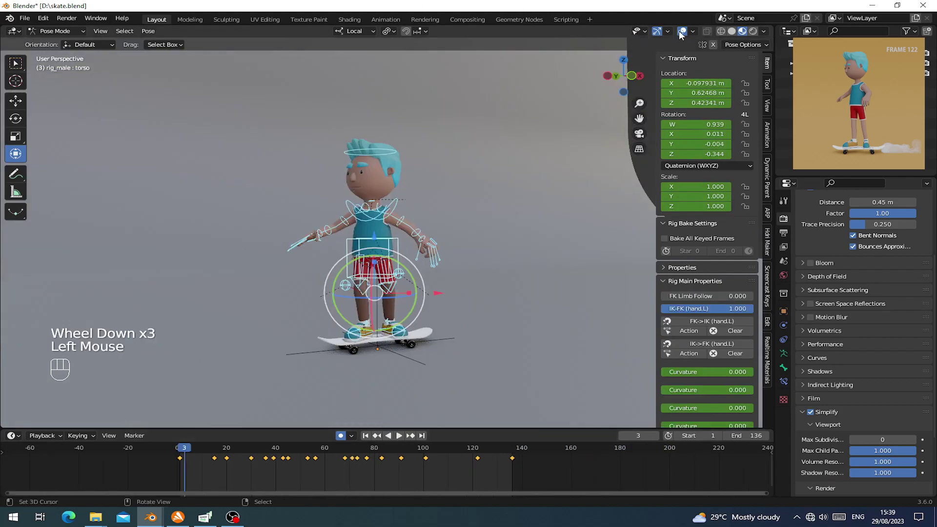
pyautogui.moveTo(198, 458)
pyautogui.mouseDown()
pyautogui.moveTo(220, 461)
pyautogui.moveTo(184, 465)
pyautogui.mouseUp()
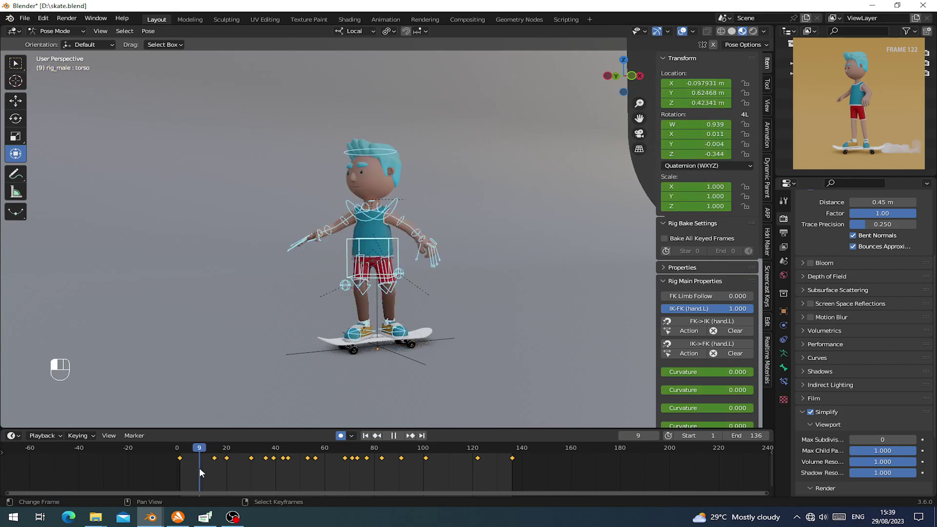
pyautogui.moveTo(193, 466); pyautogui.dragTo(198, 467)
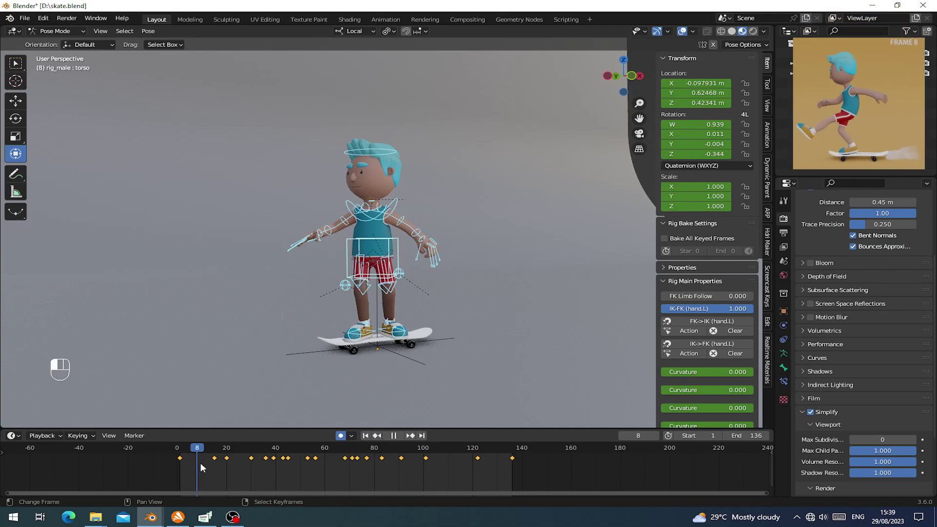
# Step: Move the left foot IK control off the skateboard at frame 8, to about X 0.6 m and Y -4.1 m
pyautogui.scroll(2, 400, 322)
pyautogui.moveTo(406, 343); pyautogui.dragTo(386, 306, button='middle')
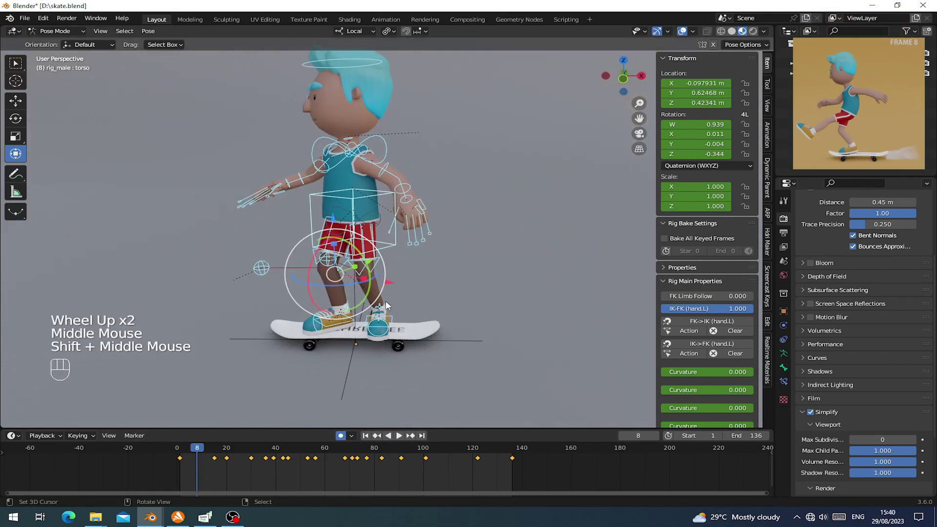
pyautogui.rightClick(391, 325)
pyautogui.moveTo(443, 328); pyautogui.dragTo(398, 320, button='middle')
pyautogui.moveTo(413, 294); pyautogui.dragTo(345, 290)
pyautogui.moveTo(381, 287); pyautogui.dragTo(446, 265, button='middle')
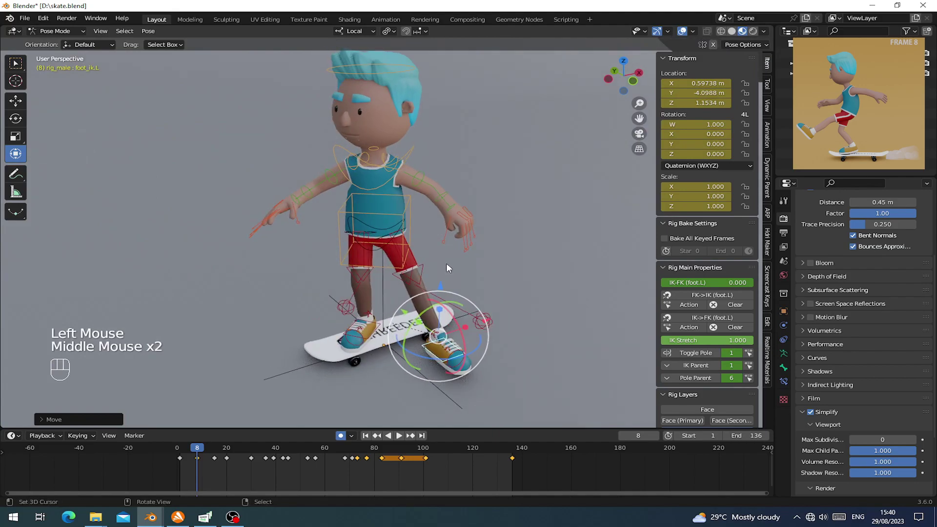
# Step: Shift the torso control at frame 8 to balance the body over the supporting right foot
pyautogui.rightClick(404, 215)
pyautogui.moveTo(404, 216); pyautogui.dragTo(427, 222, button='middle')
pyautogui.moveTo(427, 247); pyautogui.dragTo(405, 255)
pyautogui.moveTo(404, 255); pyautogui.dragTo(431, 246, button='middle')
# Step: Move the right knee target at frame 8 to about X -0.55 m and Y 1.62 m
pyautogui.rightClick(449, 294)
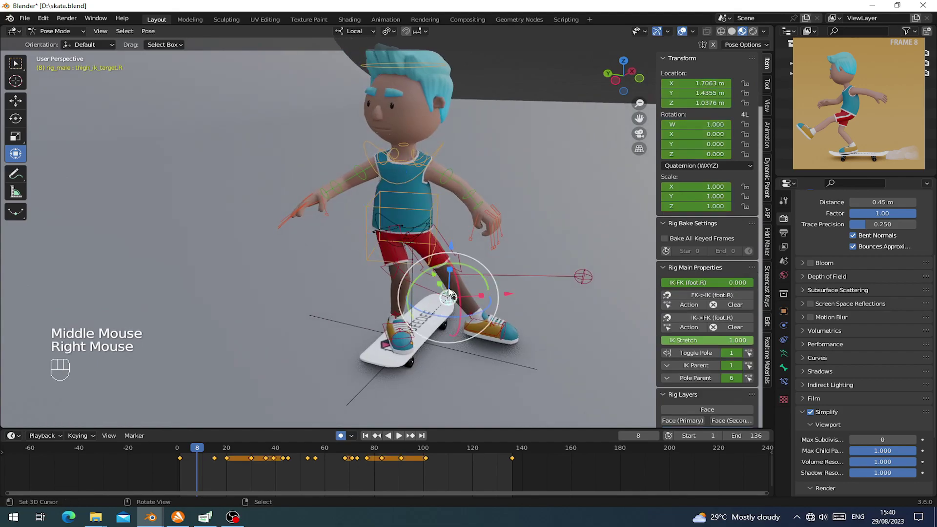
pyautogui.moveTo(448, 293); pyautogui.dragTo(438, 297, button='middle')
pyautogui.press('g')
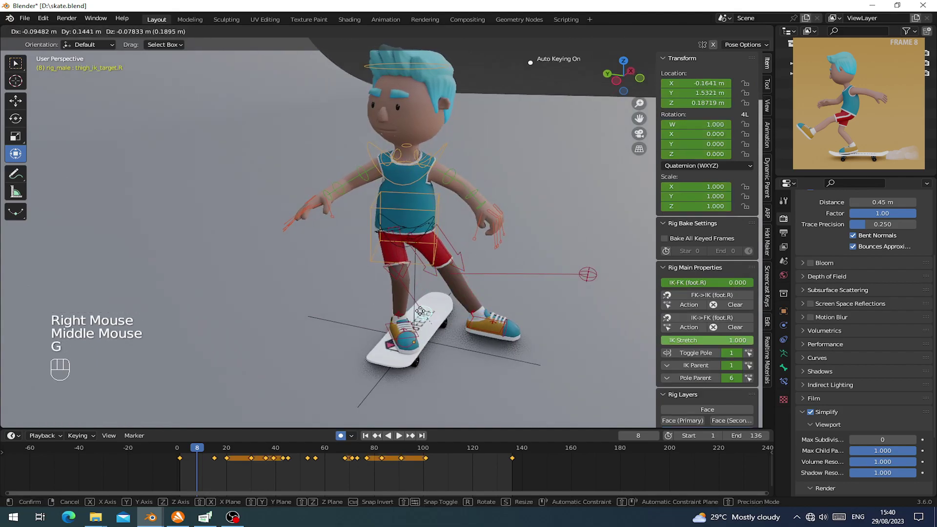
pyautogui.click(417, 312)
# Step: Copy the right foot IK control's keyframe from frame 15 and paste it at frame 8
pyautogui.moveTo(198, 457); pyautogui.dragTo(215, 460)
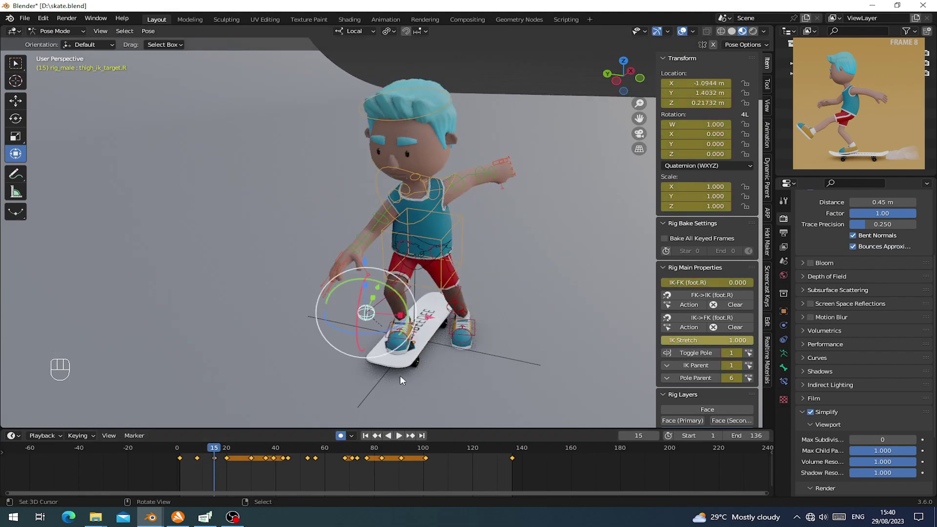
pyautogui.rightClick(411, 347)
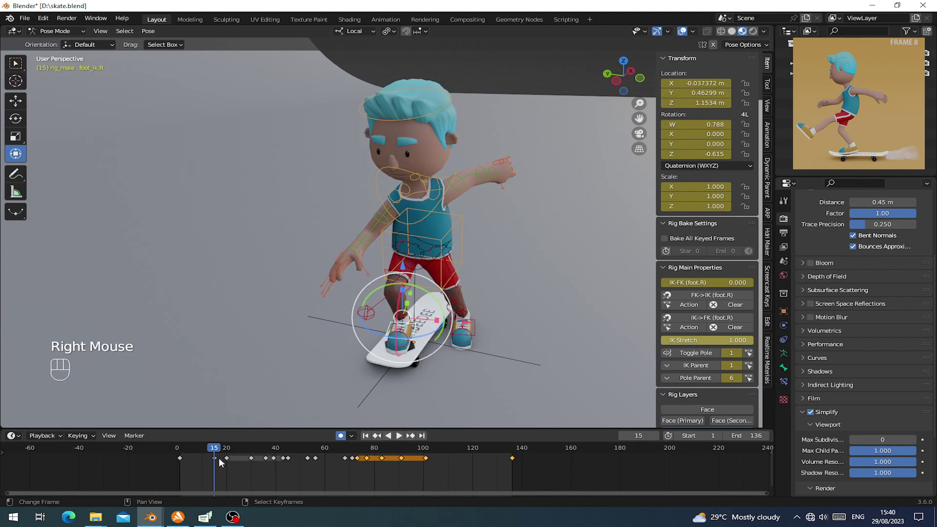
pyautogui.hotkey('ctrl', 'c')
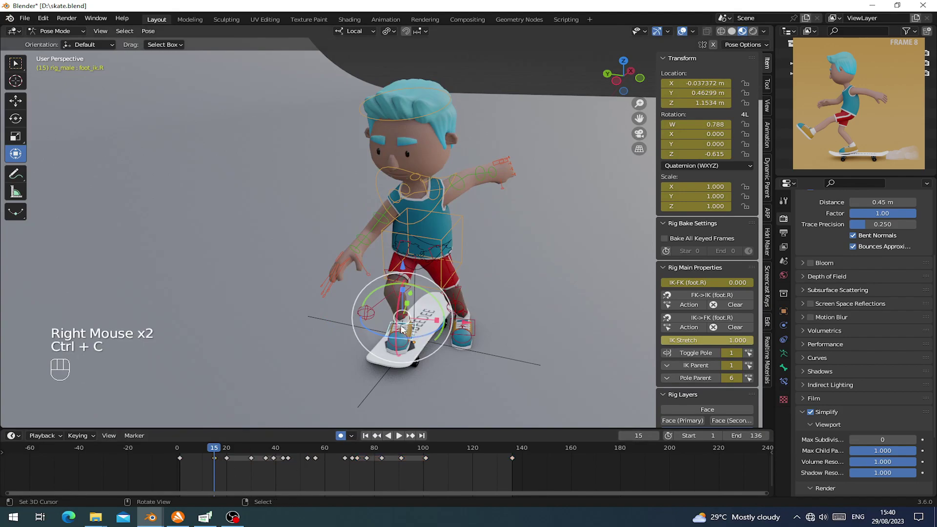
pyautogui.rightClick(362, 319)
pyautogui.click(197, 456)
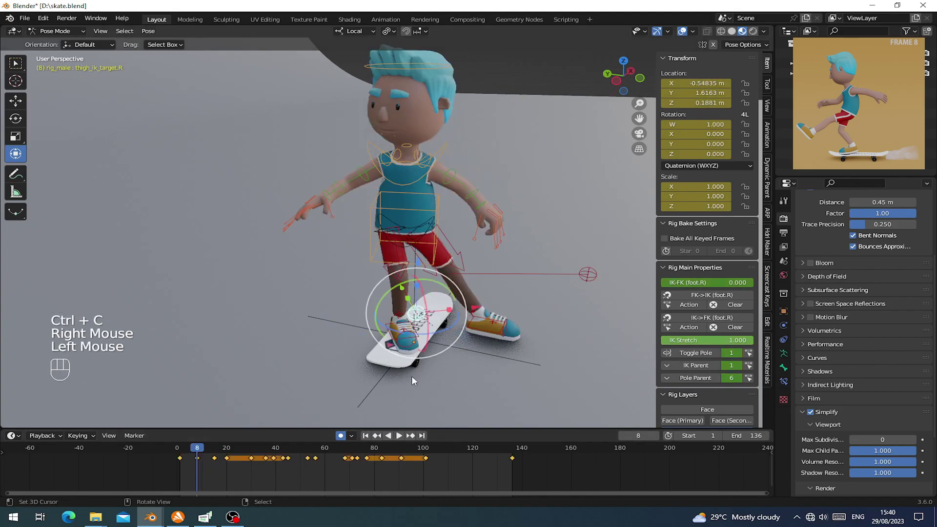
pyautogui.rightClick(421, 343)
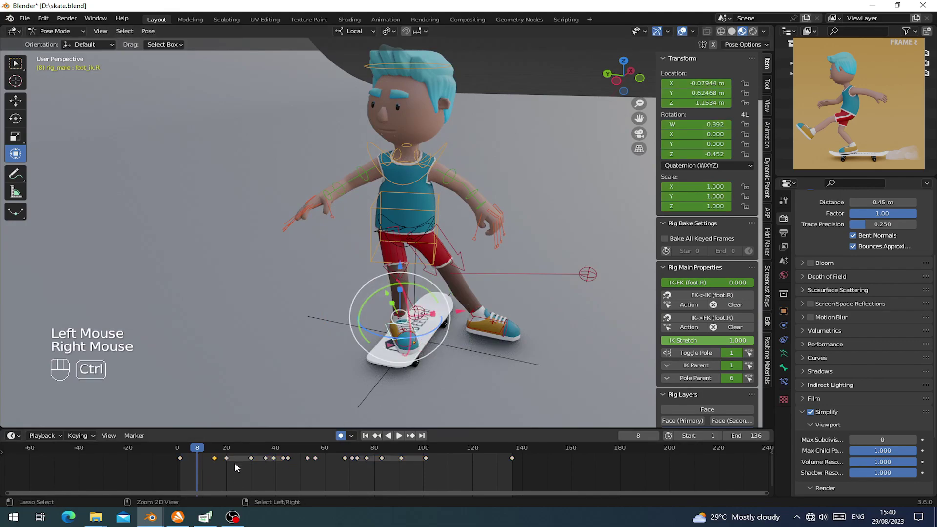
pyautogui.hotkey('ctrl', 'v')
# Step: Move the torso control at frame 8 to about X 0.14 m and Y -0.21 m
pyautogui.moveTo(417, 338); pyautogui.dragTo(378, 335, button='middle')
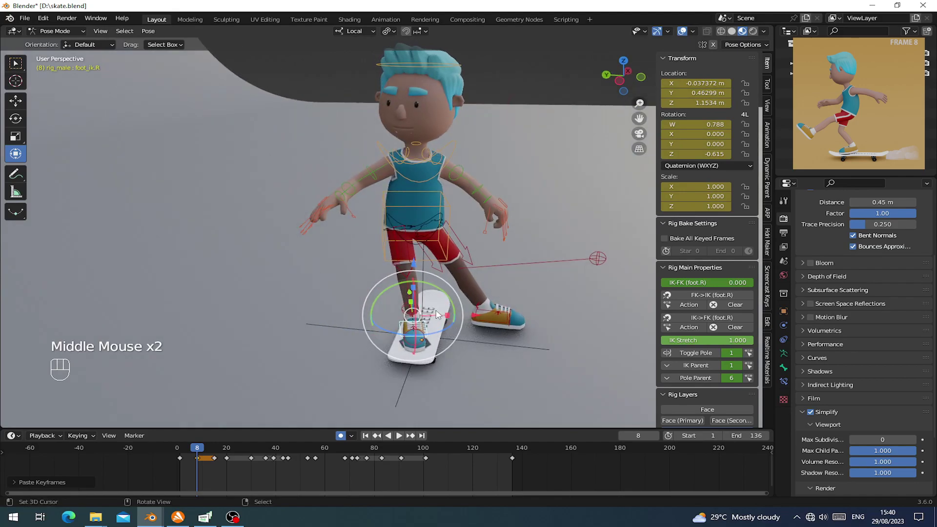
pyautogui.rightClick(458, 213)
pyautogui.moveTo(457, 212); pyautogui.dragTo(493, 218, button='middle')
pyautogui.moveTo(478, 220); pyautogui.dragTo(498, 270)
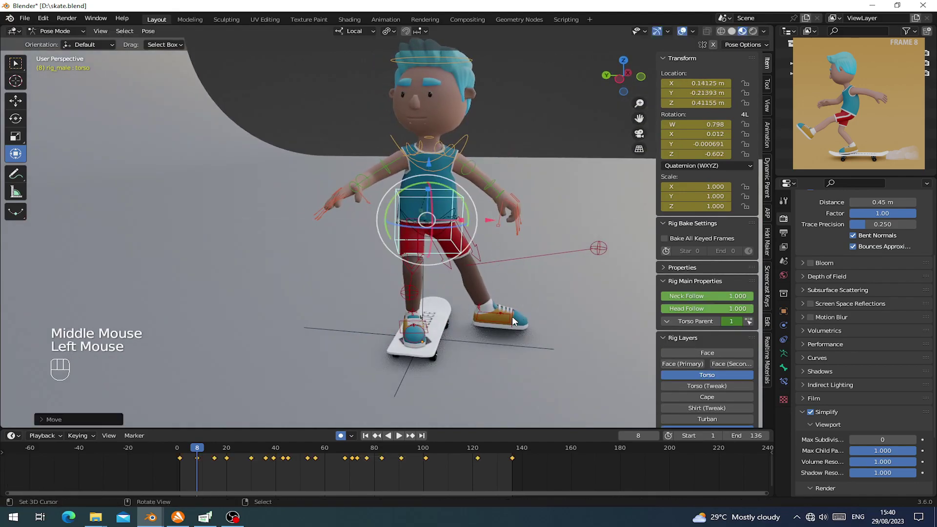
# Step: Raise the left foot IK control in front of the skateboard to about X -8.5 m, Z 4.5 m and rotate the toes up
pyautogui.rightClick(495, 321)
pyautogui.moveTo(495, 321); pyautogui.dragTo(491, 322, button='middle')
pyautogui.moveTo(491, 322); pyautogui.dragTo(458, 335)
pyautogui.moveTo(457, 334); pyautogui.dragTo(404, 324, button='middle')
pyautogui.moveTo(448, 323); pyautogui.dragTo(358, 322)
pyautogui.moveTo(308, 265); pyautogui.dragTo(290, 259)
pyautogui.moveTo(247, 234); pyautogui.dragTo(271, 273)
pyautogui.moveTo(271, 274); pyautogui.dragTo(256, 249, button='middle')
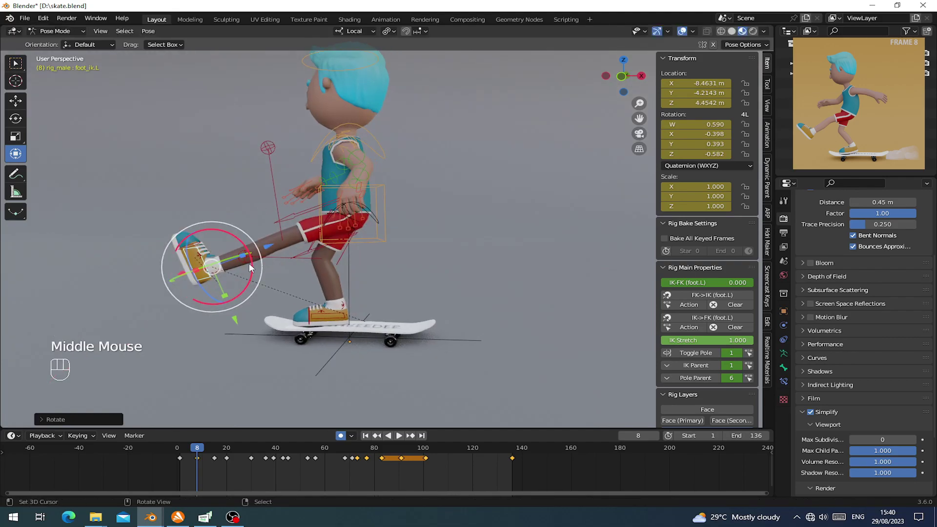
# Step: Level the left foot's rotation and, in Global orientation, move it to about X -5.6 m and Z 3.3 m
pyautogui.moveTo(235, 320); pyautogui.dragTo(250, 328)
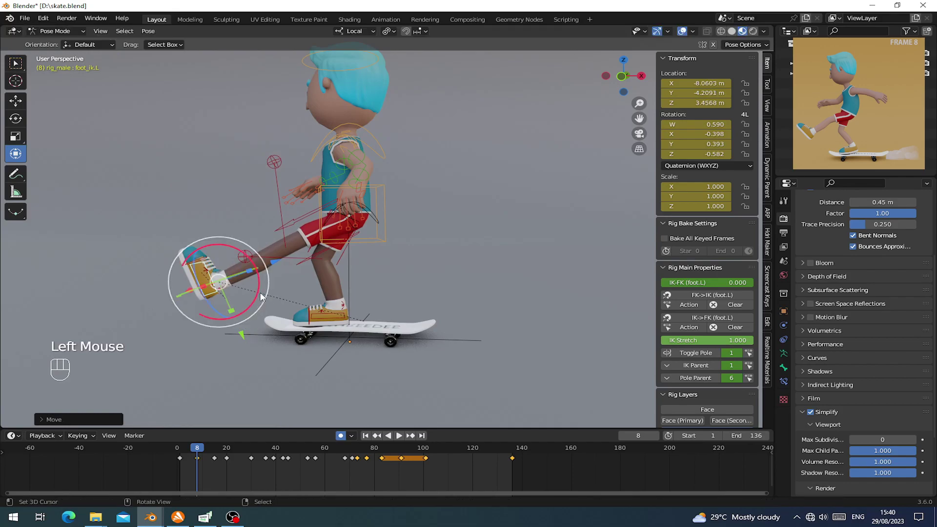
pyautogui.moveTo(259, 294); pyautogui.dragTo(262, 274)
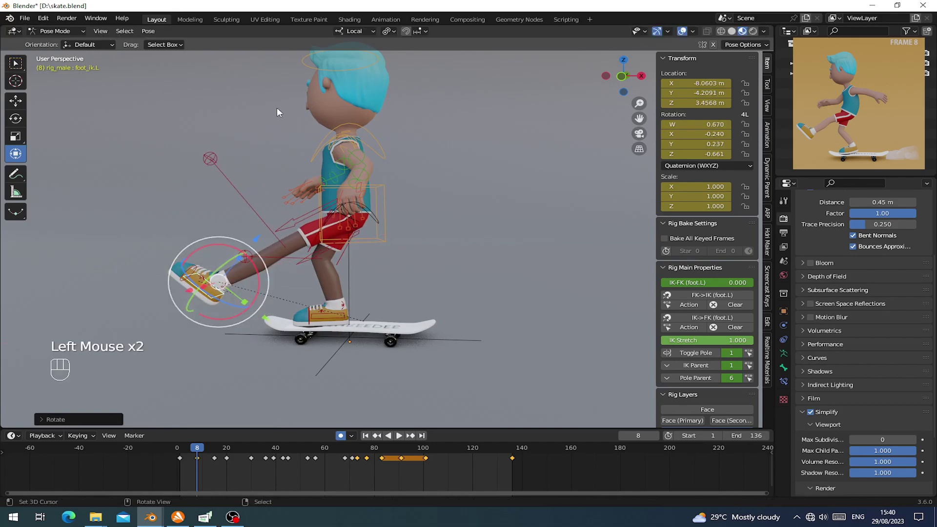
pyautogui.click(343, 33)
pyautogui.click(343, 62)
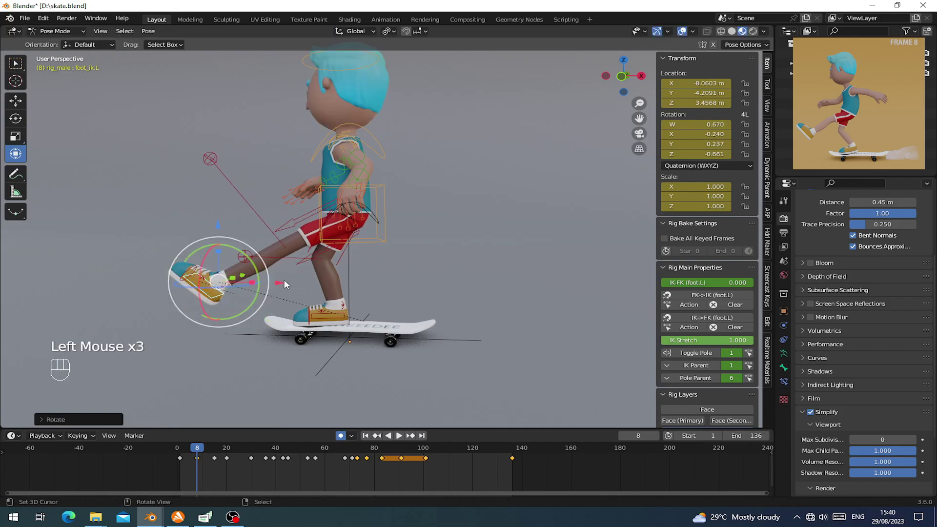
pyautogui.moveTo(280, 285); pyautogui.dragTo(260, 225)
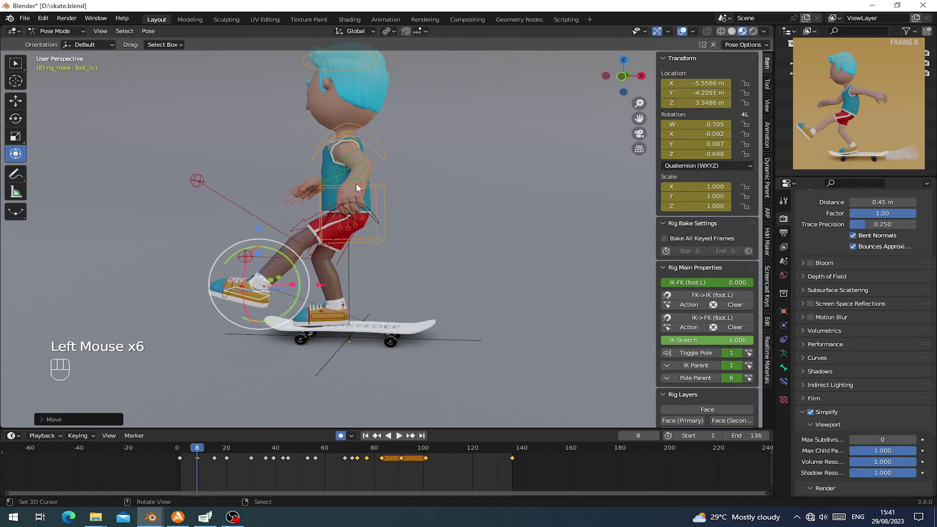
# Step: Select the torso control and move it along X to about -1.12 m at frame 8
pyautogui.rightClick(383, 195)
pyautogui.rightClick(380, 185)
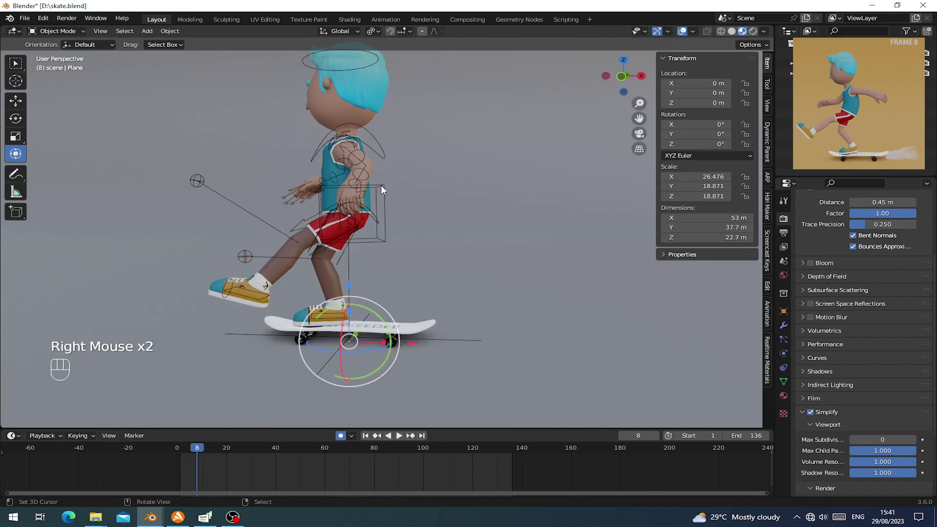
pyautogui.rightClick(381, 185)
pyautogui.moveTo(405, 215); pyautogui.dragTo(381, 215)
# Step: Adjust the right foot's rotation at frame 8 and lower its IK control slightly onto the skateboard deck
pyautogui.scroll(3, 385, 306)
pyautogui.keyDown('shift'); pyautogui.moveTo(319, 370); pyautogui.dragTo(347, 305, button='middle'); pyautogui.keyUp('shift')
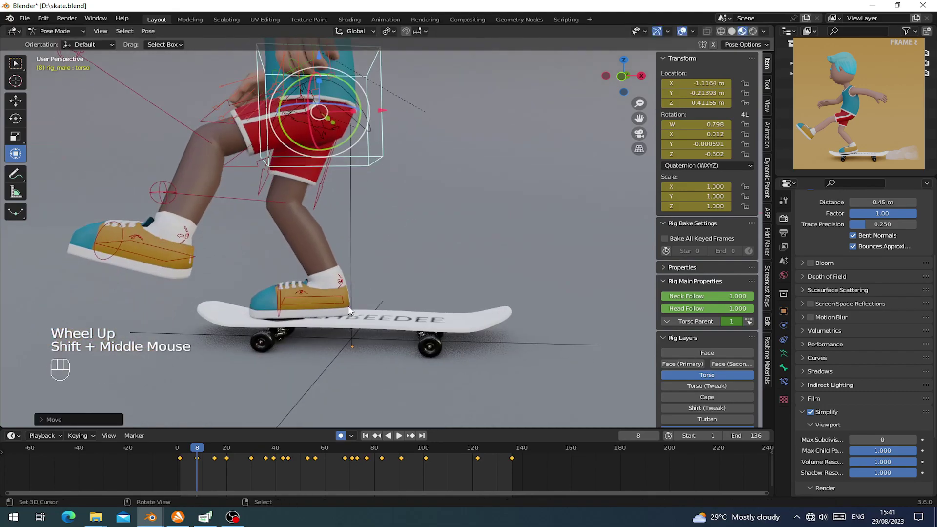
pyautogui.scroll(2, 361, 263)
pyautogui.keyDown('shift'); pyautogui.moveTo(367, 246); pyautogui.dragTo(414, 198, button='middle'); pyautogui.keyUp('shift')
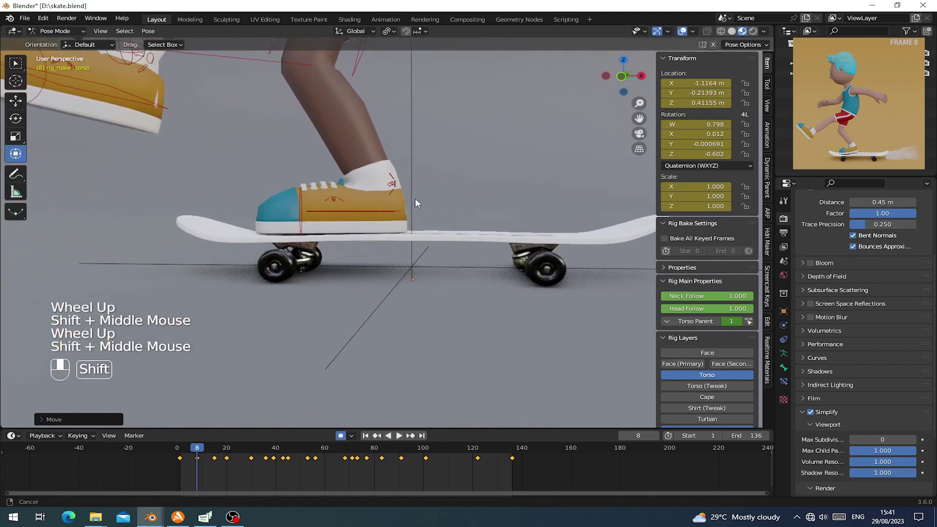
pyautogui.rightClick(377, 213)
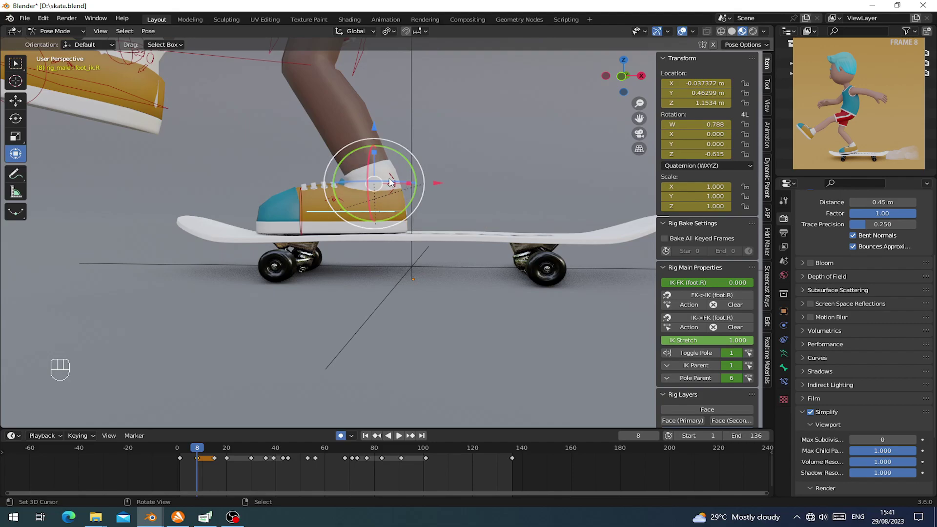
pyautogui.rightClick(408, 190)
pyautogui.moveTo(412, 166); pyautogui.dragTo(383, 197)
pyautogui.rightClick(366, 174)
pyautogui.moveTo(372, 129); pyautogui.dragTo(373, 133)
# Step: Move the left foot IK control to about X -6.9 m, Z 3.8 m and rotate it about 36° to lift the toes
pyautogui.scroll(-2, 349, 125)
pyautogui.keyDown('shift'); pyautogui.moveTo(349, 124); pyautogui.dragTo(367, 220, button='middle'); pyautogui.keyUp('shift')
pyautogui.rightClick(223, 192)
pyautogui.scroll(-1, 262, 192)
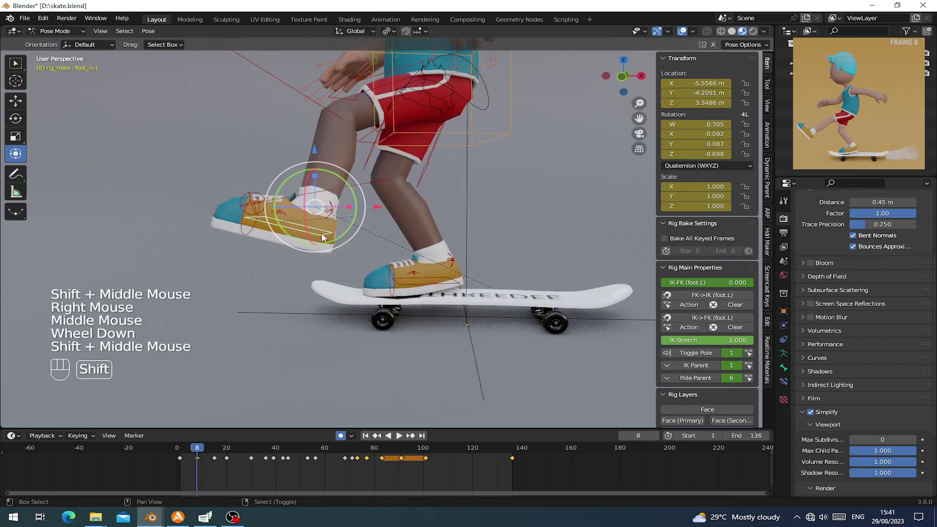
pyautogui.moveTo(376, 210); pyautogui.dragTo(331, 204)
pyautogui.moveTo(271, 150); pyautogui.dragTo(294, 172)
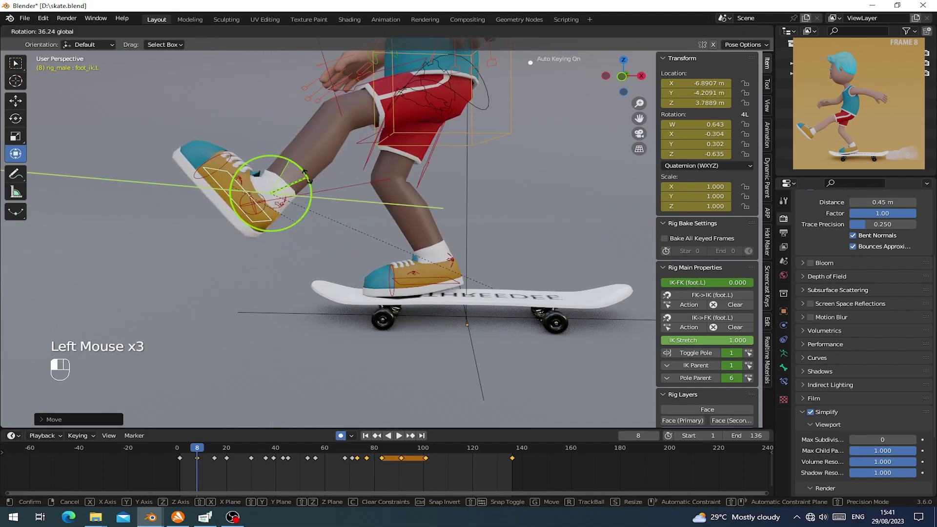
# Step: Move the left foot IK control sideways at frame 8 to about X -7.5 m and Y -2.9 m
pyautogui.scroll(-2, 294, 171)
pyautogui.moveTo(294, 172); pyautogui.dragTo(454, 225, button='middle')
pyautogui.moveTo(396, 253)
pyautogui.mouseDown()
pyautogui.moveTo(377, 253)
pyautogui.moveTo(397, 253)
pyautogui.mouseUp()
pyautogui.moveTo(396, 253); pyautogui.dragTo(354, 257, button='middle')
pyautogui.moveTo(390, 247)
pyautogui.mouseDown()
pyautogui.moveTo(374, 244)
pyautogui.moveTo(390, 244)
pyautogui.mouseUp()
# Step: Rotate the hips control at frame 8 to tilt the pelvis for the raised leg
pyautogui.moveTo(390, 244); pyautogui.dragTo(409, 156, button='middle')
pyautogui.scroll(1, 417, 184)
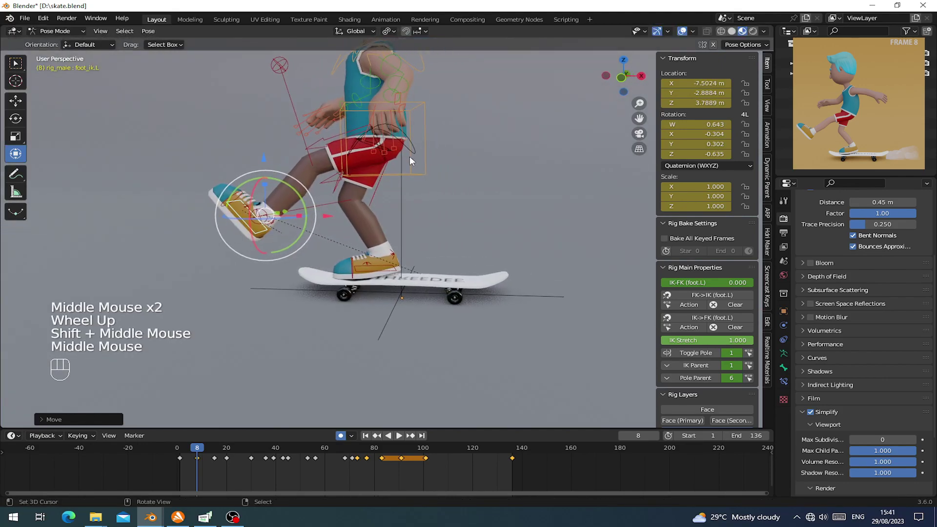
pyautogui.rightClick(399, 72)
pyautogui.moveTo(399, 72); pyautogui.dragTo(417, 75)
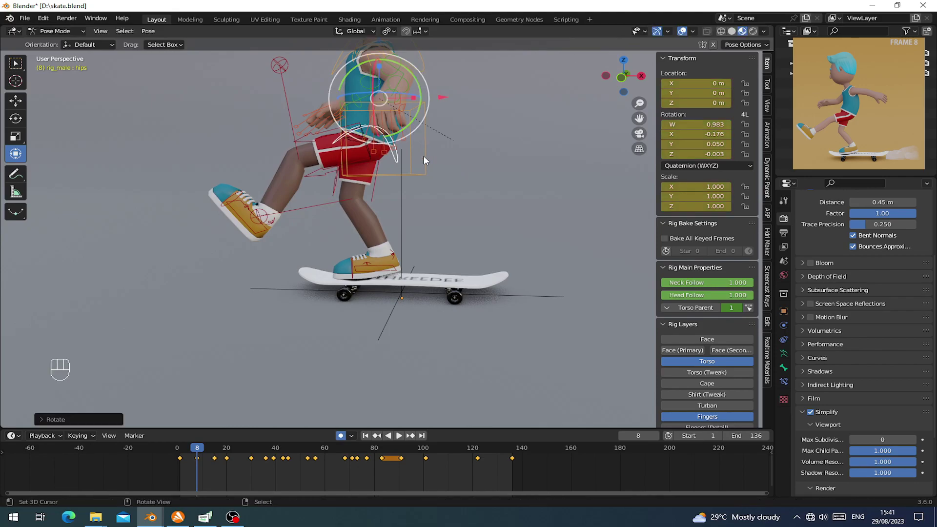
# Step: Lower the torso control slightly at frame 8 so the supporting leg bends more over the skateboard
pyautogui.rightClick(429, 181)
pyautogui.rightClick(418, 171)
pyautogui.keyDown('shift'); pyautogui.moveTo(417, 171); pyautogui.dragTo(428, 177, button='middle'); pyautogui.keyUp('shift')
pyautogui.moveTo(391, 81); pyautogui.dragTo(353, 204)
# Step: Move the left foot IK control forward and up to about X -8.95 m, Z 4.32 m, and adjust its rotation slightly
pyautogui.rightClick(263, 240)
pyautogui.keyDown('shift'); pyautogui.moveTo(271, 237); pyautogui.dragTo(401, 244, button='middle'); pyautogui.keyUp('shift')
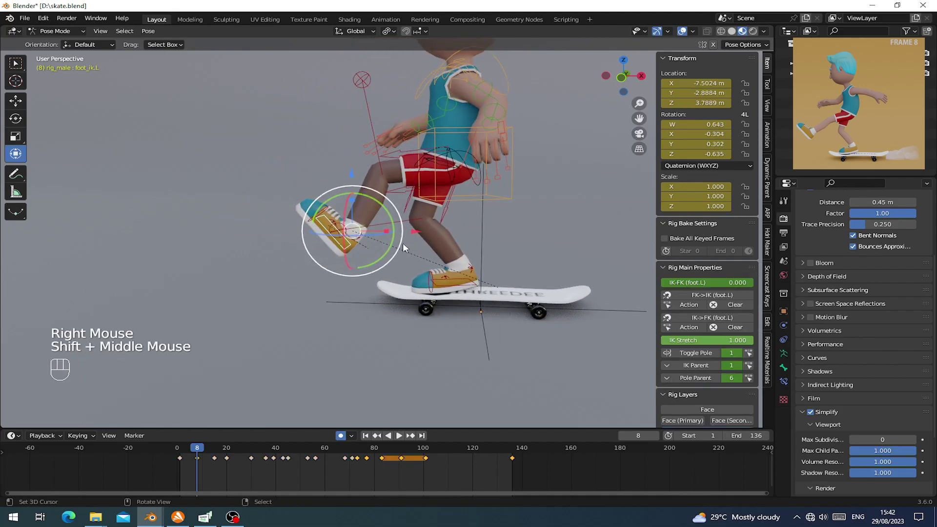
pyautogui.moveTo(415, 236); pyautogui.dragTo(328, 162)
pyautogui.moveTo(388, 221); pyautogui.dragTo(356, 196)
# Step: Clear and readjust the torso controls' rotation at frame 8, and move the left foot IK control to about X -9.1 m
pyautogui.keyDown('shift'); pyautogui.moveTo(389, 189); pyautogui.dragTo(513, 165, button='middle'); pyautogui.keyUp('shift')
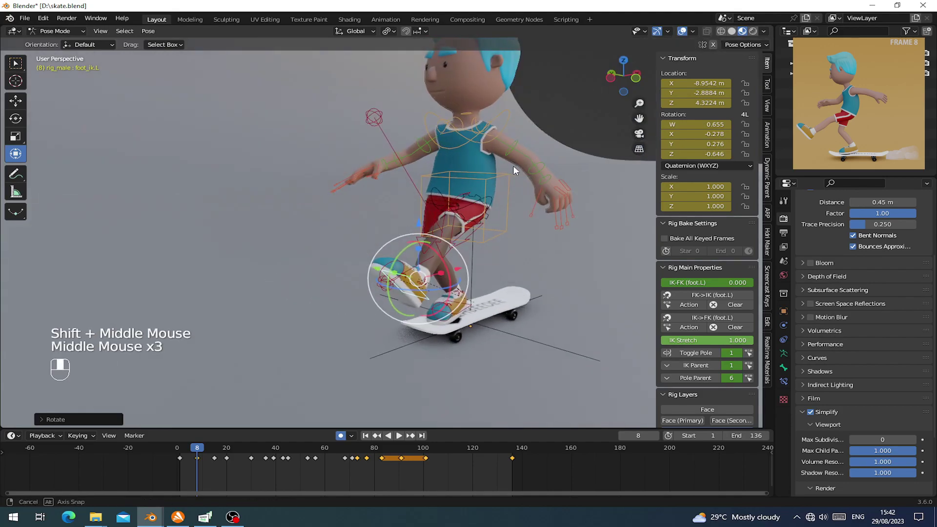
pyautogui.rightClick(458, 142)
pyautogui.hotkey('alt', 'r')
pyautogui.moveTo(495, 206); pyautogui.dragTo(478, 142, button='middle')
pyautogui.rightClick(491, 199)
pyautogui.hotkey('alt', 'r')
pyautogui.moveTo(490, 138); pyautogui.dragTo(511, 137)
pyautogui.rightClick(300, 274)
pyautogui.moveTo(383, 262)
pyautogui.mouseDown()
pyautogui.moveTo(368, 255)
pyautogui.moveTo(377, 254)
pyautogui.mouseUp()
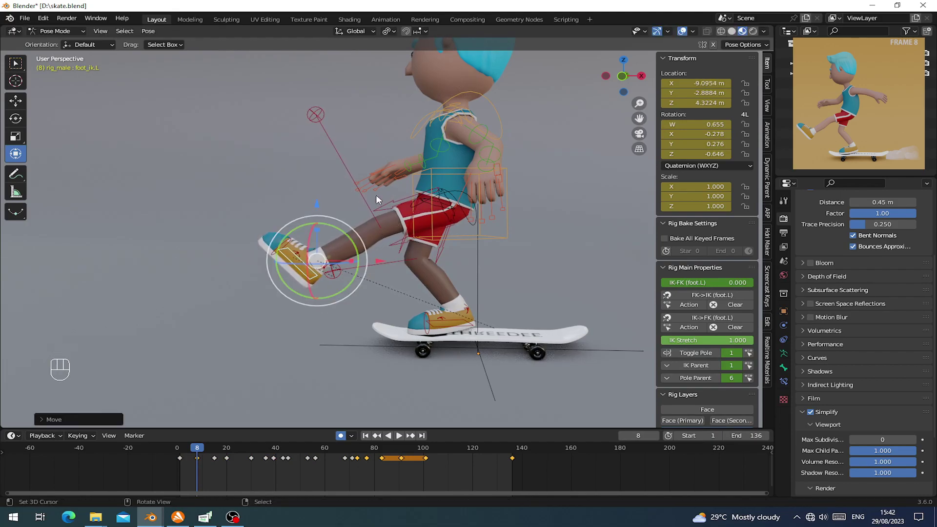
# Step: Twist the upper body at frame 8 by rotating the chest control
pyautogui.rightClick(500, 128)
pyautogui.moveTo(501, 128); pyautogui.dragTo(496, 157, button='middle')
pyautogui.moveTo(497, 157); pyautogui.dragTo(488, 144)
pyautogui.moveTo(488, 144); pyautogui.dragTo(524, 155, button='middle')
# Step: Rotate the left upper arm FK control at frame 8 from several angles to swing the arm out and back
pyautogui.rightClick(512, 150)
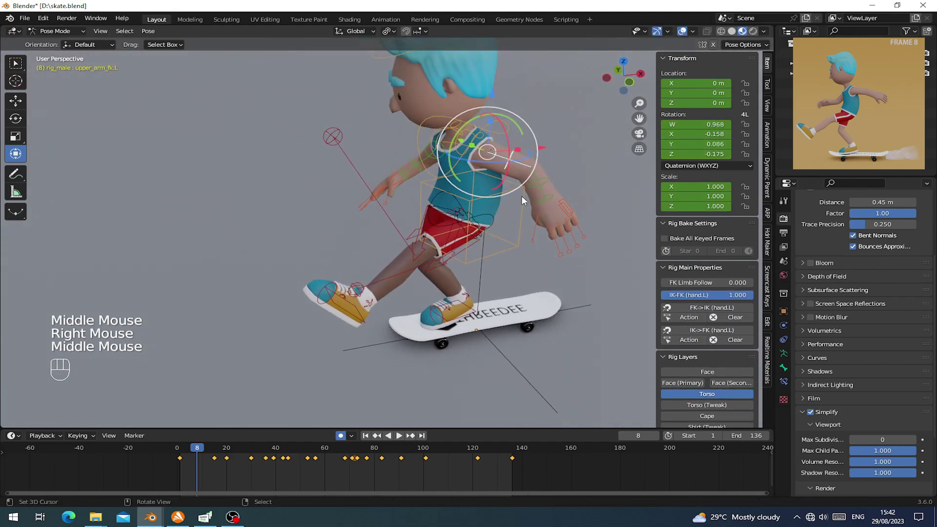
pyautogui.press('r')
pyautogui.click(548, 199)
pyautogui.moveTo(530, 196); pyautogui.dragTo(369, 282, button='middle')
pyautogui.moveTo(343, 294); pyautogui.dragTo(362, 293)
pyautogui.moveTo(364, 298); pyautogui.dragTo(435, 266, button='middle')
pyautogui.press('r')
pyautogui.click(503, 235)
pyautogui.rightClick(512, 169)
pyautogui.press('r')
pyautogui.click(516, 165)
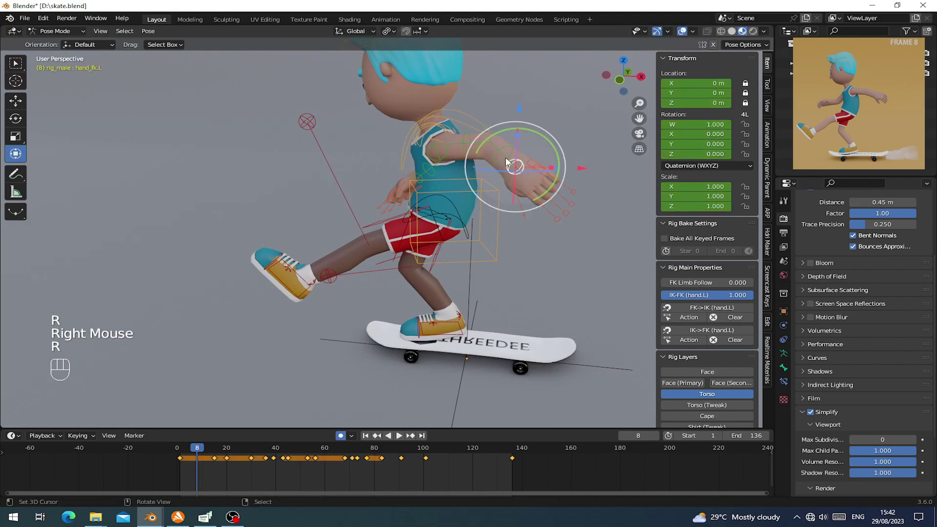
pyautogui.rightClick(518, 157)
pyautogui.press('r')
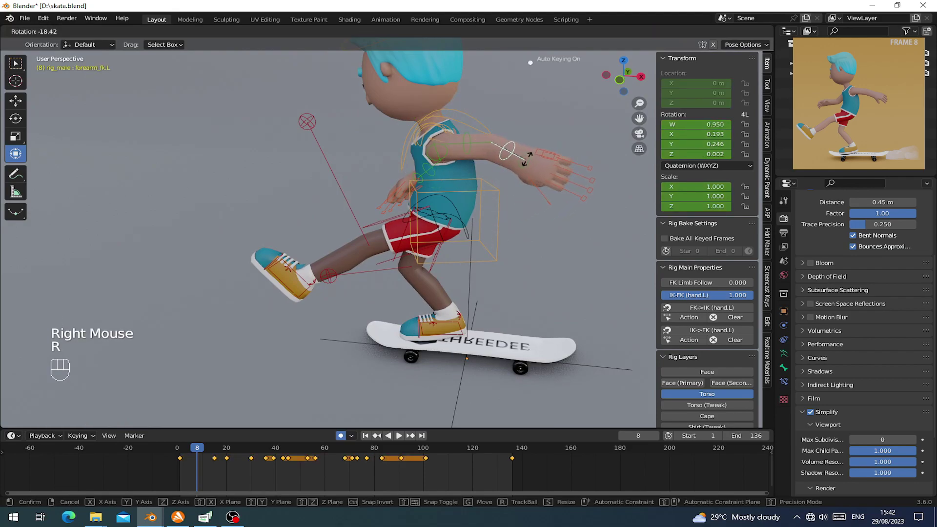
pyautogui.click(524, 160)
pyautogui.moveTo(525, 160); pyautogui.dragTo(541, 187, button='middle')
pyautogui.hotkey('ctrl', 'z')
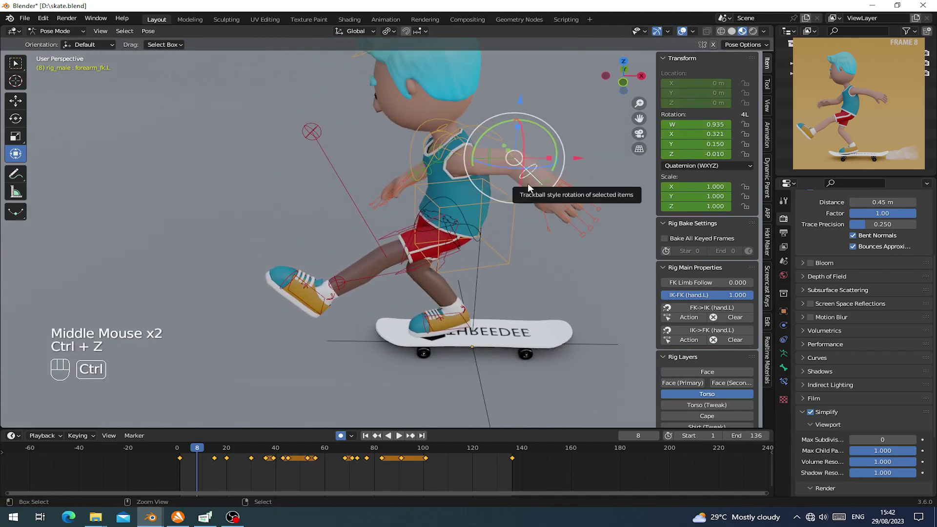
pyautogui.hotkey('ctrl', 'z')
# Step: Switch the transform orientation to Local and rotate the left arm's FK controls to extend the arm behind the body
pyautogui.click(337, 34)
pyautogui.click(351, 70)
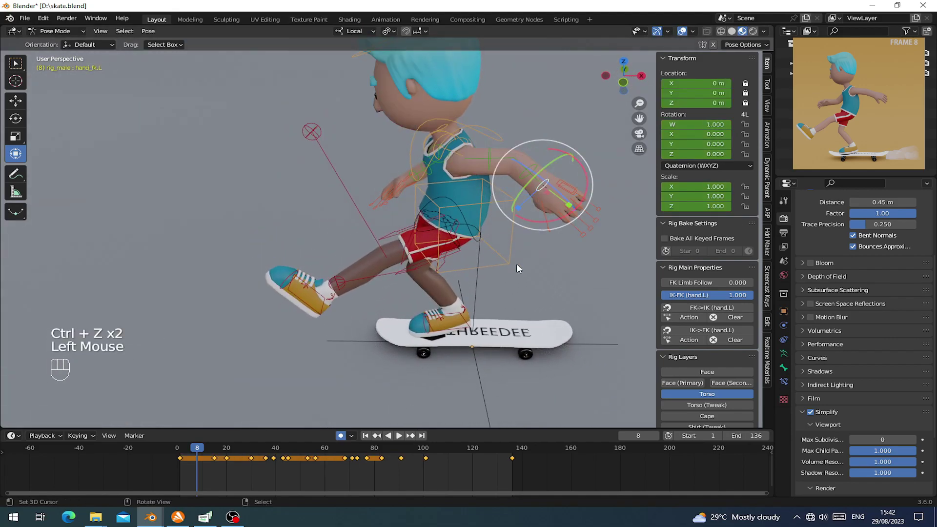
pyautogui.click(531, 183)
pyautogui.moveTo(531, 182); pyautogui.dragTo(449, 186, button='middle')
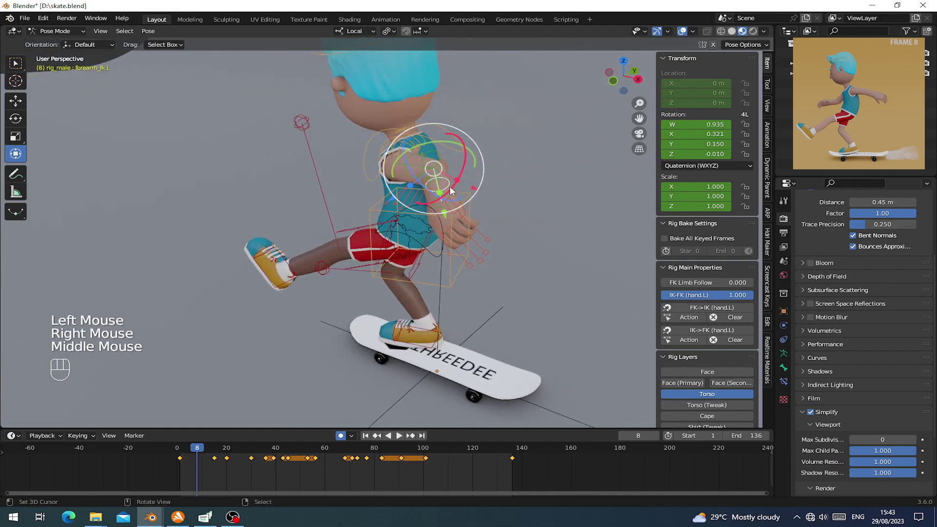
pyautogui.moveTo(448, 196); pyautogui.dragTo(471, 221)
pyautogui.moveTo(470, 222); pyautogui.dragTo(332, 201, button='middle')
pyautogui.rightClick(306, 170)
pyautogui.moveTo(326, 201); pyautogui.dragTo(339, 203)
pyautogui.moveTo(339, 203); pyautogui.dragTo(429, 203, button='middle')
# Step: Rotate the chest control around its local axis to refine the upper body's turn at frame 8
pyautogui.rightClick(344, 206)
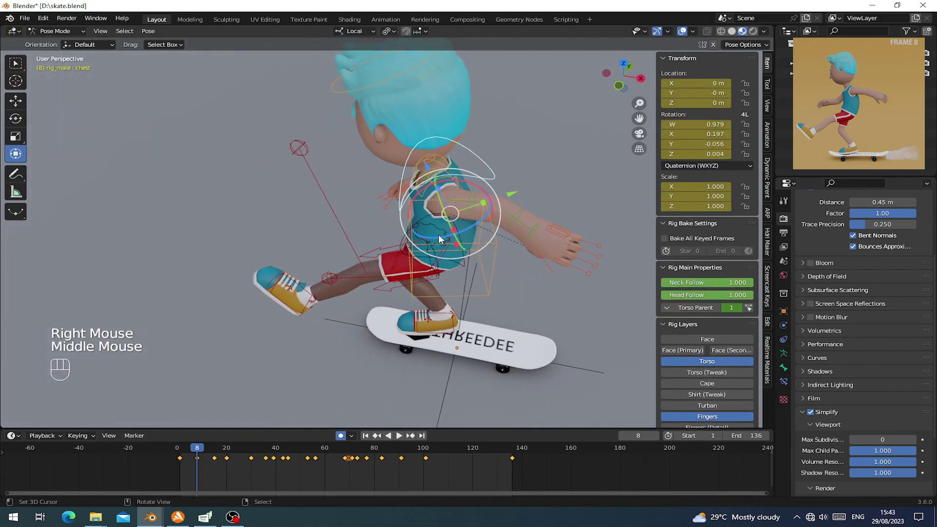
pyautogui.moveTo(440, 242); pyautogui.dragTo(464, 222)
pyautogui.moveTo(463, 221); pyautogui.dragTo(445, 231, button='middle')
# Step: Rotate the right upper arm FK control at frame 8 from two angles to swing the arm forward
pyautogui.scroll(2, 486, 205)
pyautogui.rightClick(365, 201)
pyautogui.moveTo(365, 201); pyautogui.dragTo(400, 215, button='middle')
pyautogui.press('r')
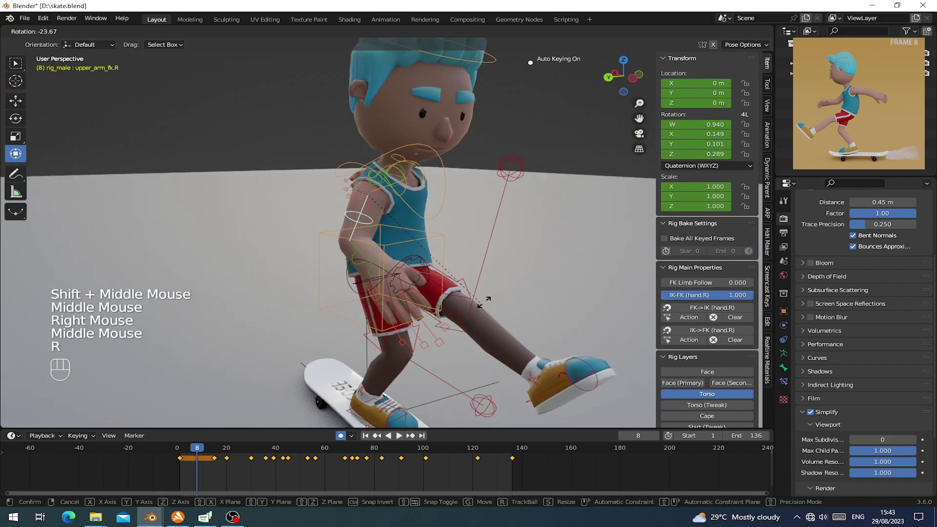
pyautogui.click(485, 318)
pyautogui.moveTo(485, 318); pyautogui.dragTo(477, 329, button='middle')
pyautogui.press('r')
pyautogui.click(525, 274)
# Step: Adjust the right forearm control's rotation at frame 8 to refine the bend of the forward arm
pyautogui.moveTo(524, 274); pyautogui.dragTo(371, 270, button='middle')
pyautogui.rightClick(312, 230)
pyautogui.moveTo(312, 231)
pyautogui.mouseDown(button='middle')
pyautogui.moveTo(343, 231)
pyautogui.moveTo(321, 219)
pyautogui.mouseUp(button='middle')
pyautogui.moveTo(326, 214)
pyautogui.mouseDown()
pyautogui.moveTo(344, 212)
pyautogui.moveTo(327, 204)
pyautogui.mouseUp()
# Step: Select the four right-hand finger master controls and curl the fingers by scaling them to about 0.81 along Y
pyautogui.moveTo(379, 217); pyautogui.dragTo(218, 249, button='middle')
pyautogui.scroll(2, 356, 214)
pyautogui.scroll(1, 414, 220)
pyautogui.rightClick(223, 257)
pyautogui.rightClick(218, 247)
pyautogui.press('b')
pyautogui.moveTo(211, 240); pyautogui.dragTo(250, 292)
pyautogui.press('s')
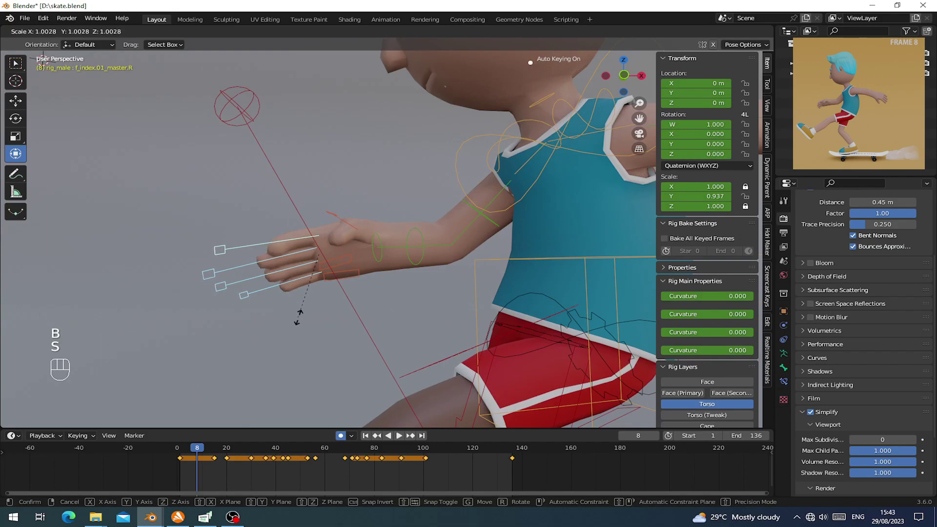
pyautogui.click(295, 313)
pyautogui.press('s')
pyautogui.click(302, 306)
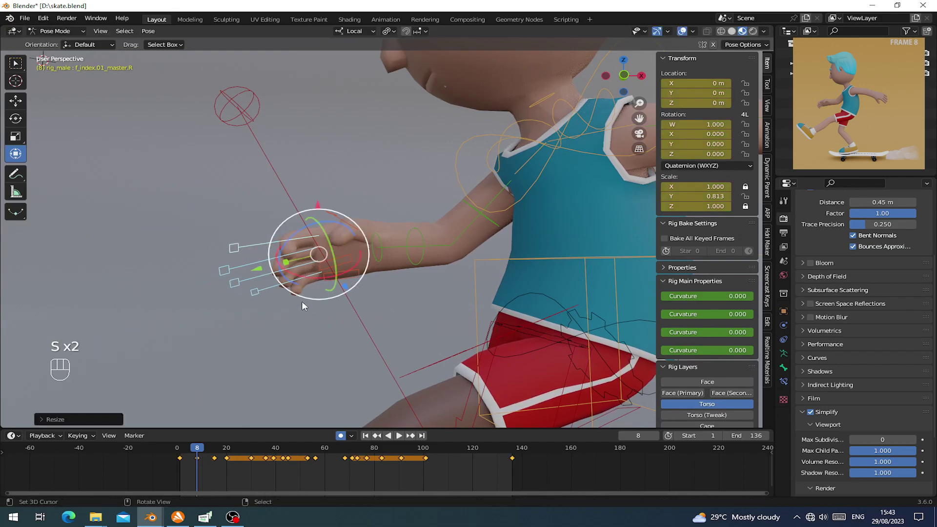
# Step: Rotate the four right-hand finger controls slightly and rescale them to about 0.87 along Y to relax the curl
pyautogui.moveTo(308, 277); pyautogui.dragTo(317, 276)
pyautogui.press('s')
pyautogui.click(376, 304)
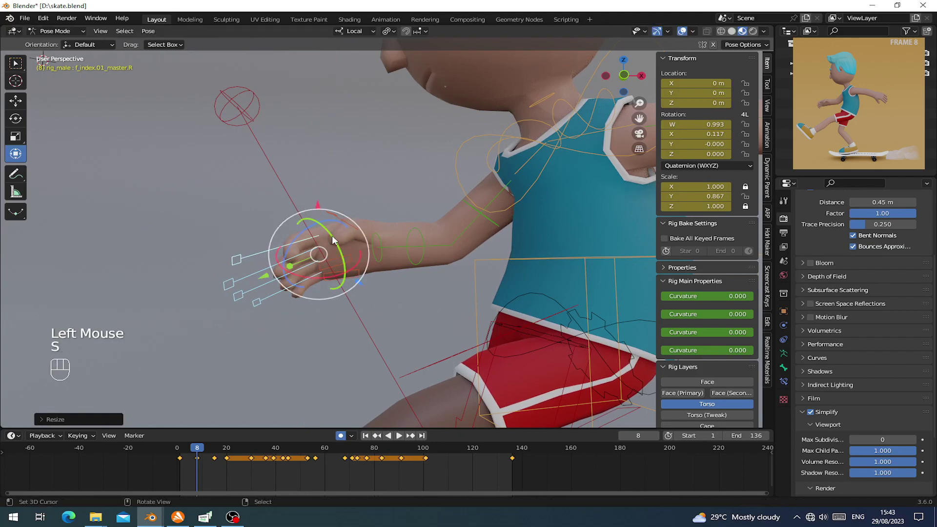
# Step: Curl the right thumb by scaling its master control to about 0.93 along Y
pyautogui.rightClick(333, 222)
pyautogui.press('s')
pyautogui.moveTo(355, 265)
pyautogui.mouseDown(button='middle')
pyautogui.moveTo(306, 288)
pyautogui.moveTo(504, 307)
pyautogui.moveTo(540, 299)
pyautogui.moveTo(343, 271)
pyautogui.mouseUp(button='middle')
pyautogui.scroll(-2, 343, 271)
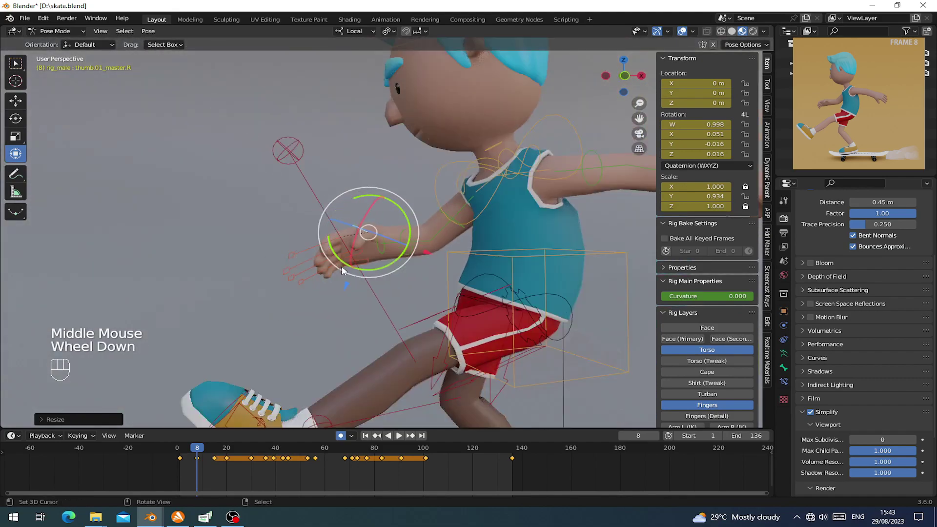
# Step: Rotate the neck control at frame 8 to a quaternion of about W 0.967, X -0.044, Y -0.249, Z -0.011
pyautogui.scroll(-1, 343, 272)
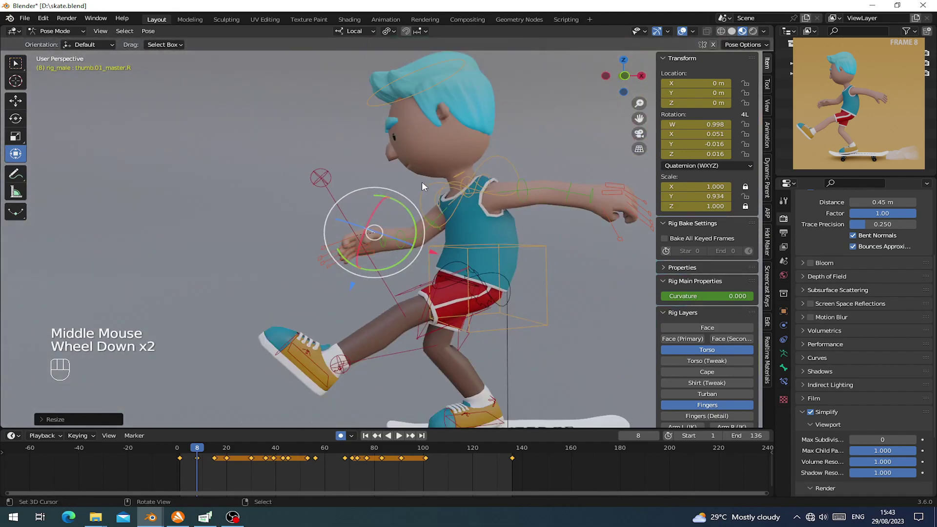
pyautogui.click(464, 170)
pyautogui.moveTo(427, 155); pyautogui.dragTo(428, 153)
# Step: Trackball-rotate the left shoulder control slightly to about X -16.8°, Y 1.3°, Z 6.7°
pyautogui.moveTo(495, 215); pyautogui.dragTo(493, 212, button='middle')
pyautogui.scroll(2, 526, 209)
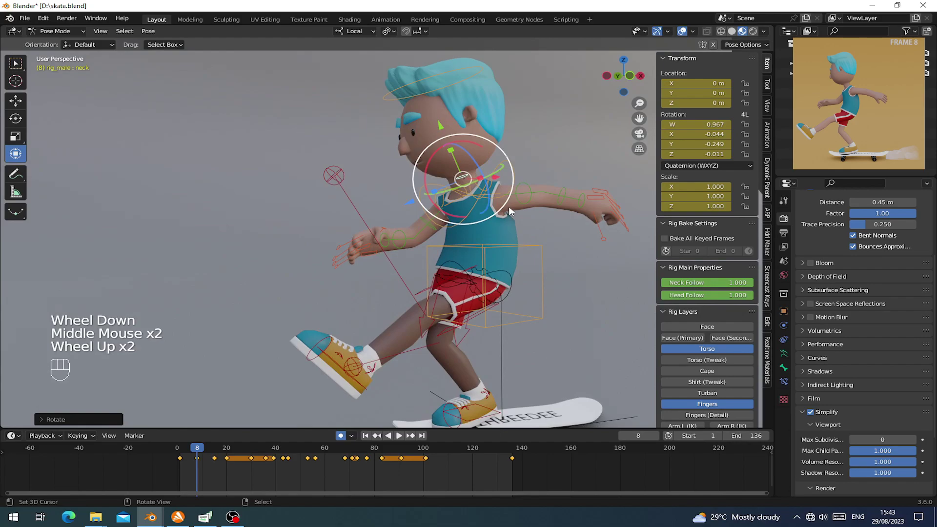
pyautogui.scroll(1, 537, 177)
pyautogui.rightClick(579, 163)
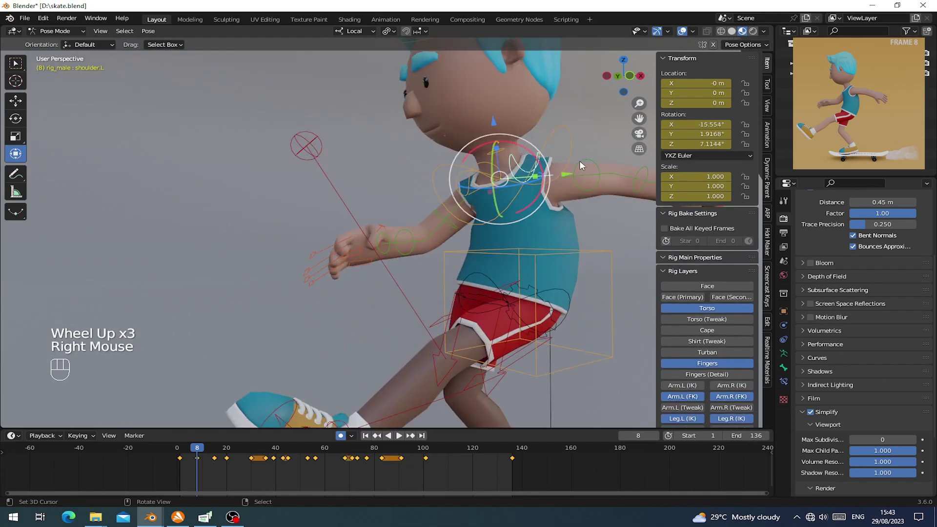
pyautogui.press('r')
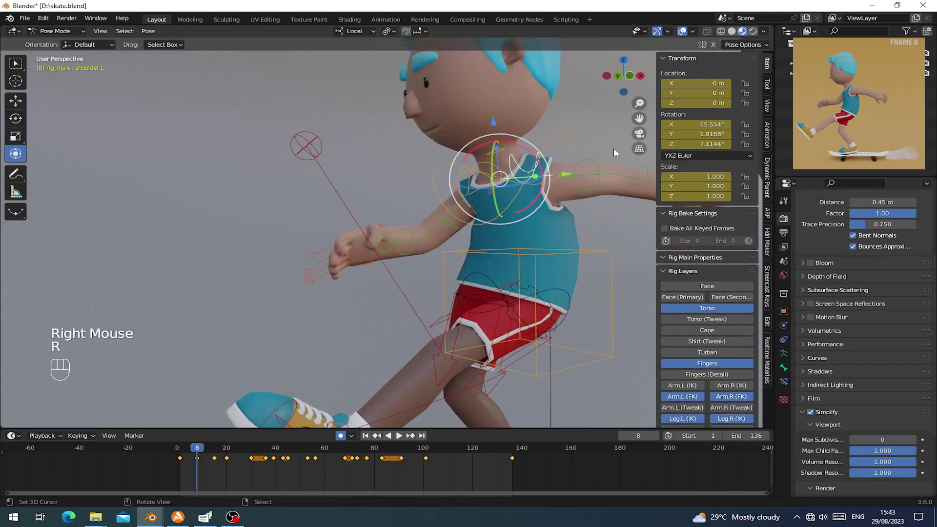
pyautogui.press('r')
pyautogui.click(614, 168)
# Step: Rotate the left upper arm FK control by about 8.5° to lower the outstretched arm slightly
pyautogui.keyDown('shift'); pyautogui.moveTo(612, 172); pyautogui.dragTo(511, 181, button='middle'); pyautogui.keyUp('shift')
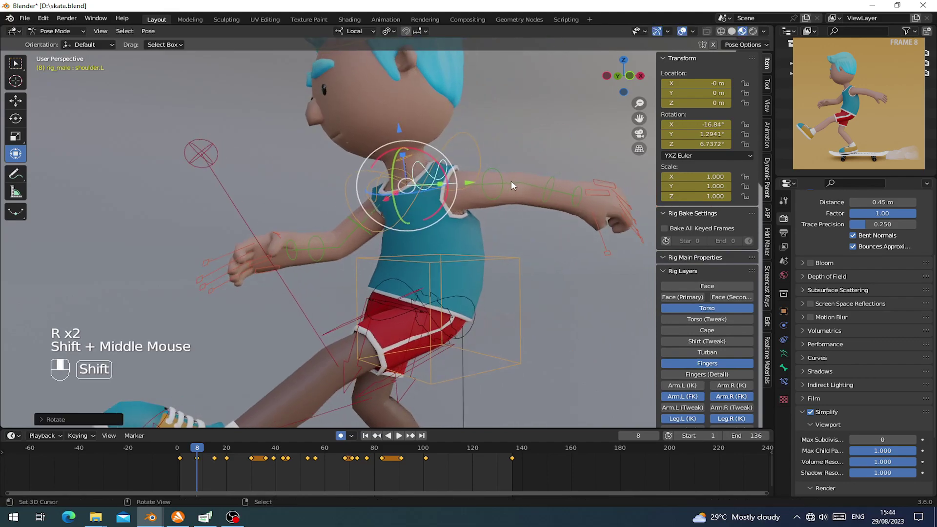
pyautogui.rightClick(508, 184)
pyautogui.press('r')
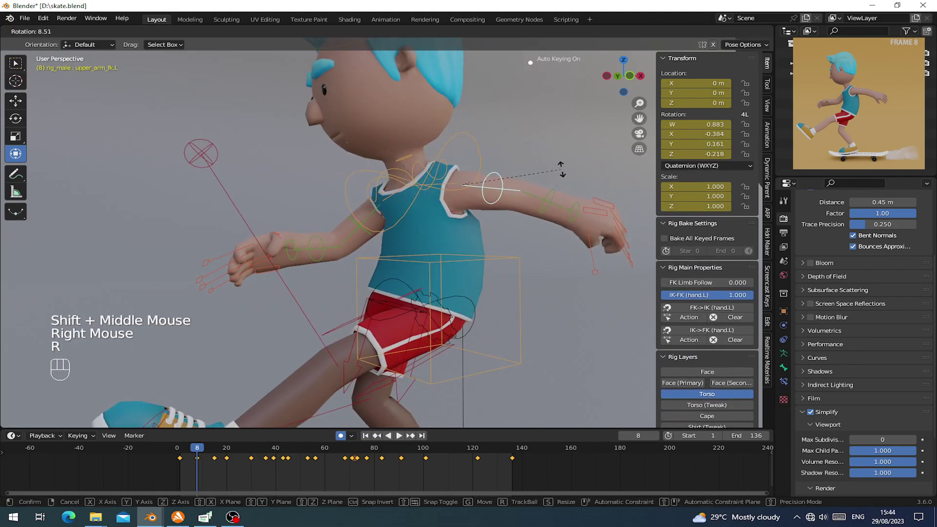
# Step: Select all five finger controls of the left hand and scale them up by about 1.15 to open the fingers
pyautogui.moveTo(561, 169); pyautogui.dragTo(571, 245, button='middle')
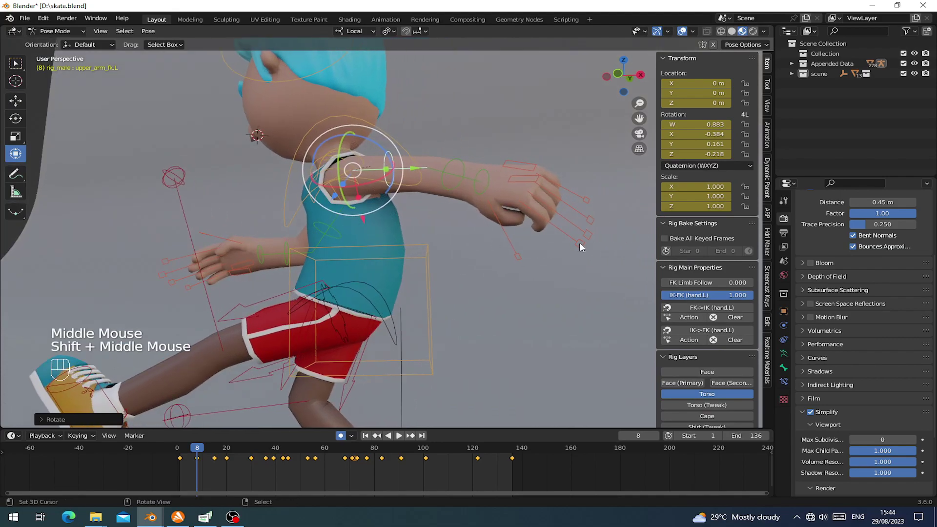
pyautogui.rightClick(578, 242)
pyautogui.press('b')
pyautogui.moveTo(561, 156); pyautogui.dragTo(616, 248)
pyautogui.press('b')
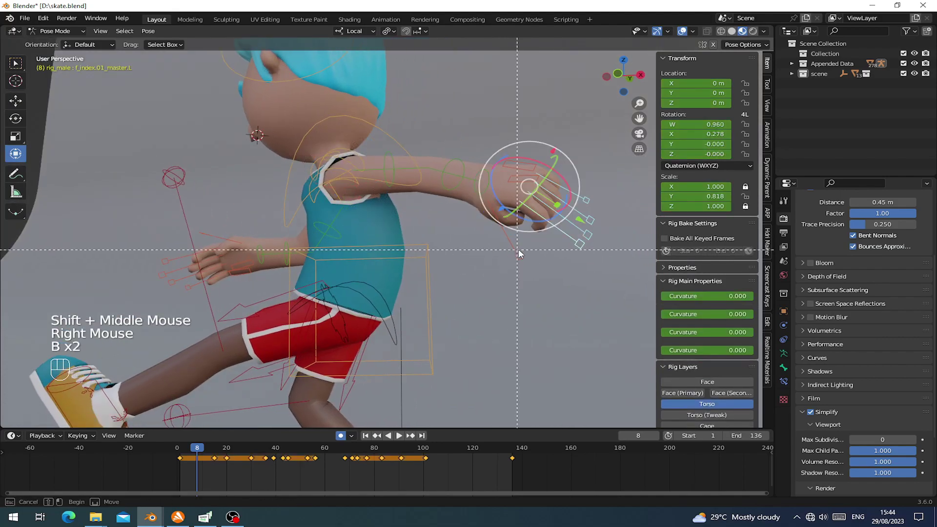
pyautogui.moveTo(518, 249); pyautogui.dragTo(524, 261)
pyautogui.press('s')
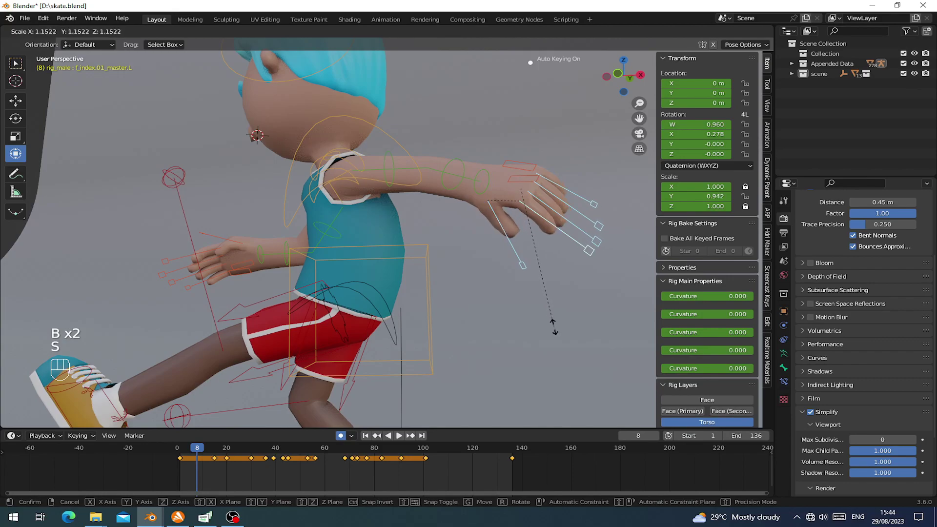
pyautogui.click(554, 326)
# Step: Exclude the left thumb from the selection, and rotate and scale the four remaining finger controls to a Y scale of about 0.98
pyautogui.press('b')
pyautogui.moveTo(501, 250); pyautogui.dragTo(551, 289, button='middle')
pyautogui.moveTo(551, 288); pyautogui.dragTo(483, 396, button='middle')
pyautogui.moveTo(466, 415); pyautogui.dragTo(458, 401)
pyautogui.moveTo(459, 401); pyautogui.dragTo(558, 320, button='middle')
pyautogui.press('s')
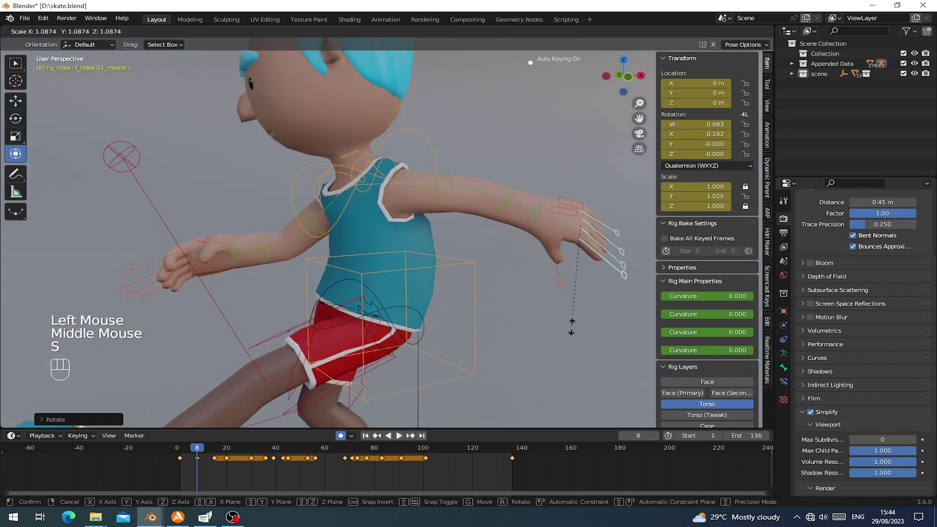
pyautogui.click(555, 320)
# Step: Select every control of the rig and insert keyframes for the whole pose at frame 8
pyautogui.scroll(-3, 523, 292)
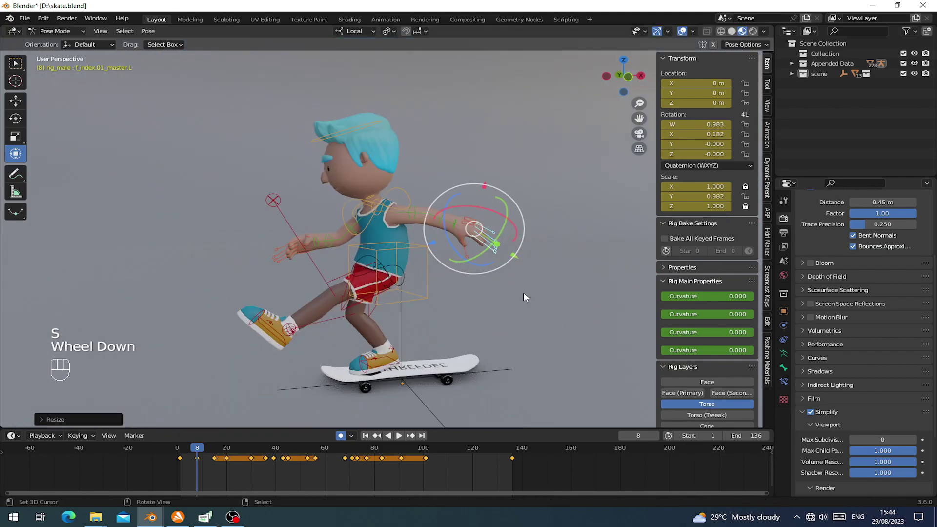
pyautogui.press('a')
pyautogui.press('i')
# Step: Lower the torso control along its local Z axis to a Z location of about -0.244 m and save the file
pyautogui.keyDown('shift'); pyautogui.moveTo(523, 292); pyautogui.dragTo(379, 255, button='middle'); pyautogui.keyUp('shift')
pyautogui.rightClick(380, 252)
pyautogui.scroll(1, 378, 254)
pyautogui.moveTo(365, 170); pyautogui.dragTo(376, 158)
pyautogui.rightClick(403, 207)
pyautogui.moveTo(403, 207); pyautogui.dragTo(395, 135, button='middle')
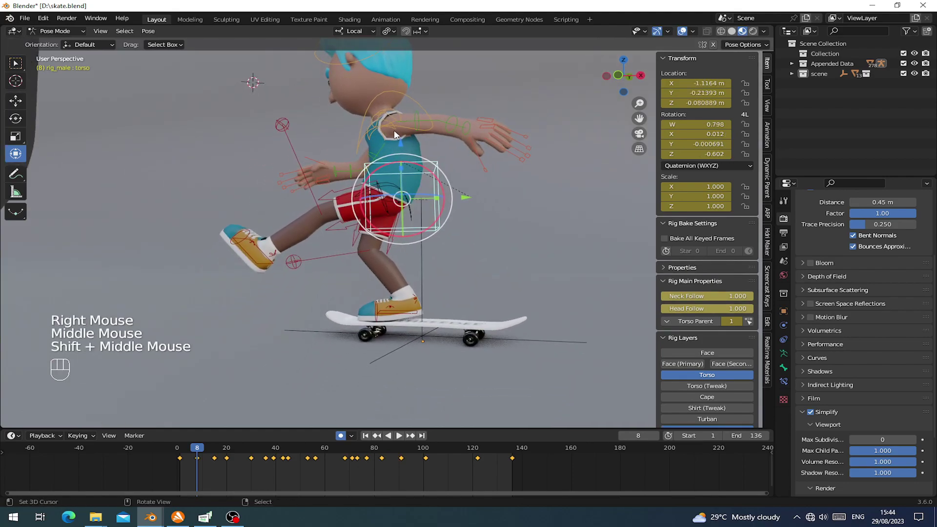
pyautogui.moveTo(401, 169); pyautogui.dragTo(402, 143)
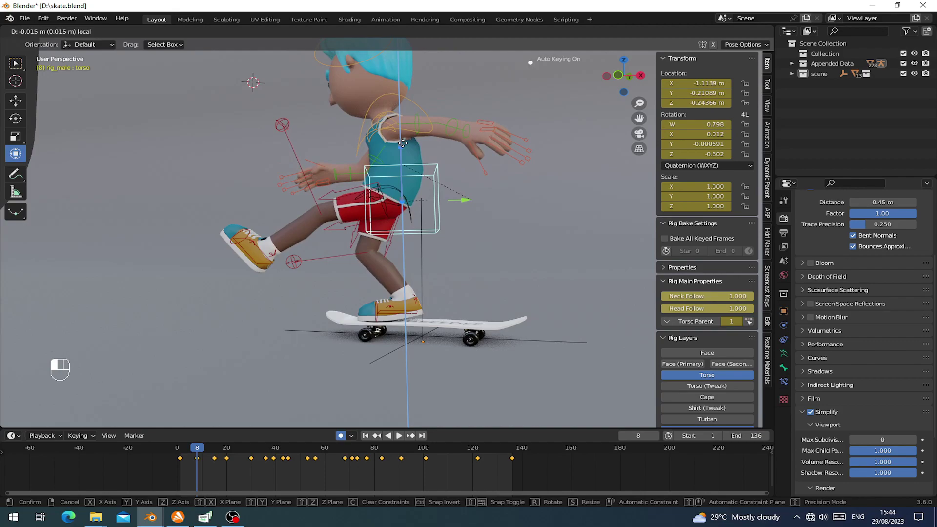
pyautogui.hotkey('ctrl', 's')
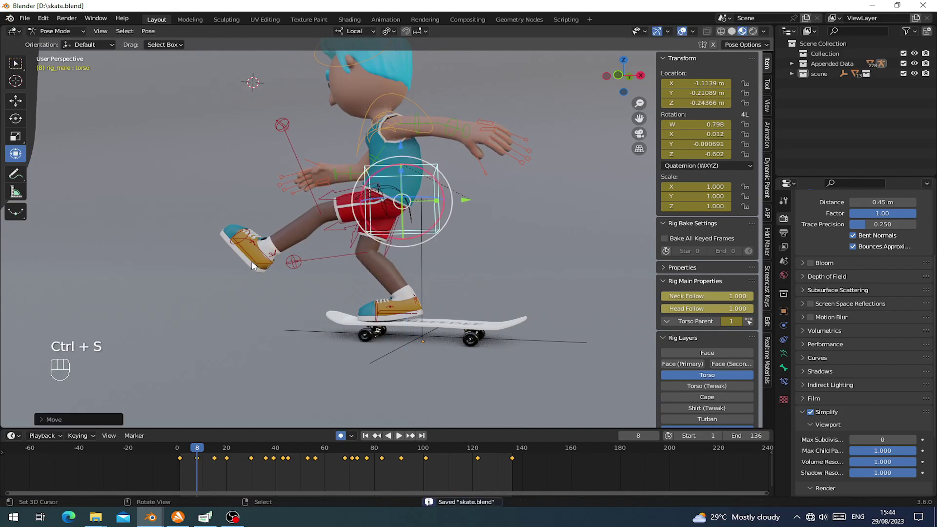
# Step: Switch the transform orientation to Global, move the left foot IK control along X to a location of about -9.24 m, and save the file
pyautogui.rightClick(253, 266)
pyautogui.click(354, 30)
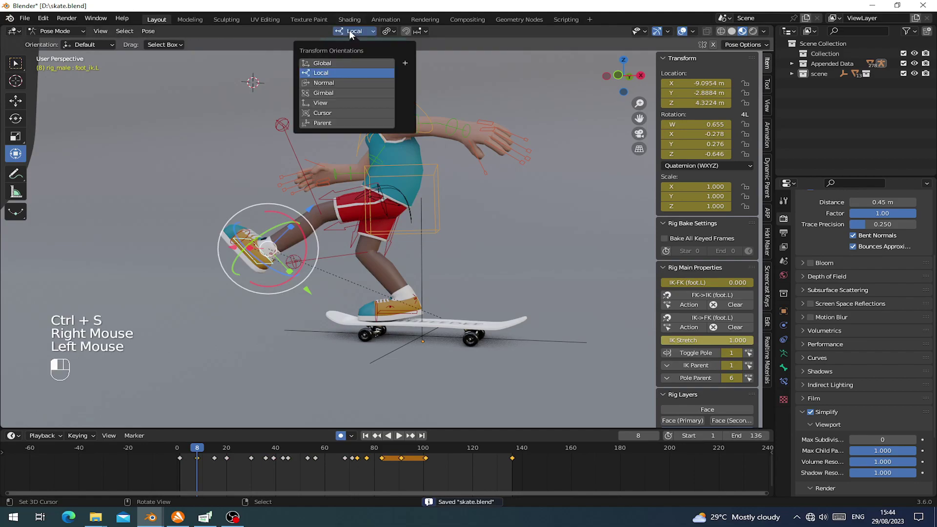
pyautogui.click(348, 61)
pyautogui.moveTo(323, 251); pyautogui.dragTo(321, 251)
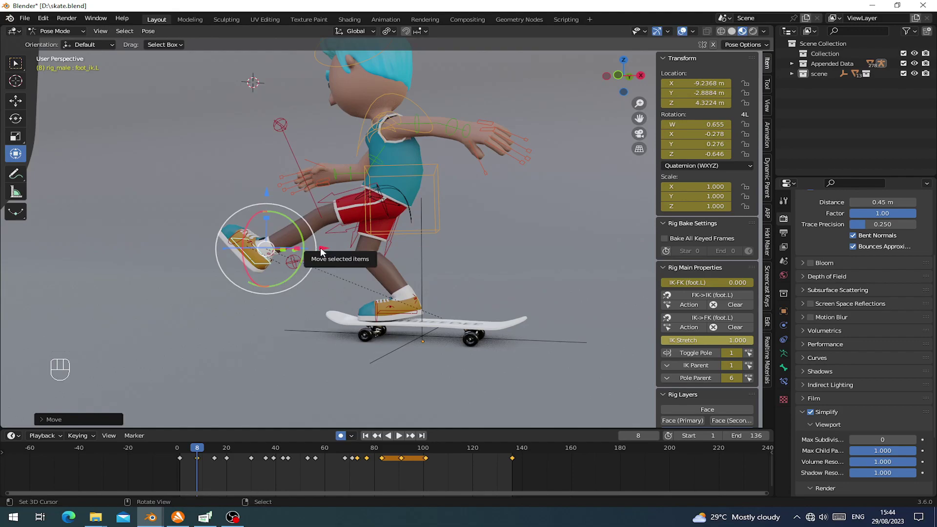
pyautogui.hotkey('ctrl', 's')
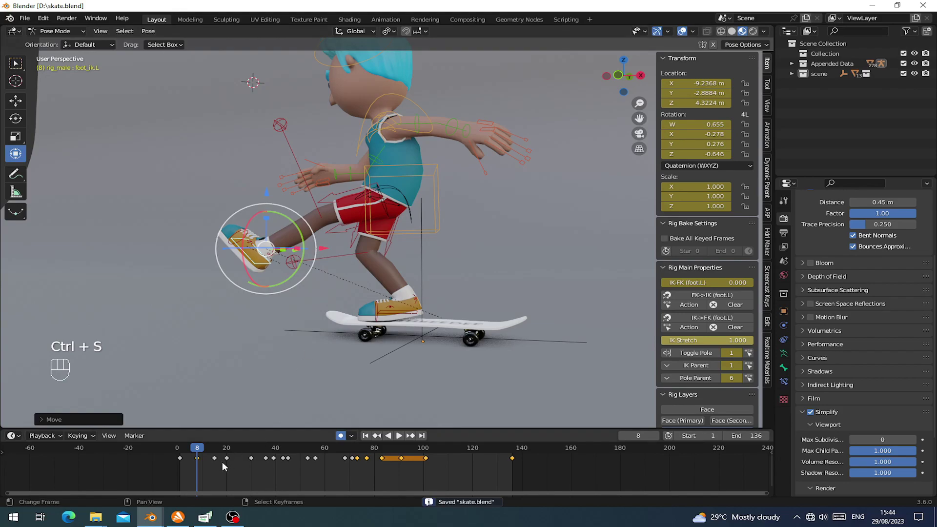
# Step: Scrub through the opening frames of the skating animation and play it back from the start
pyautogui.click(184, 458)
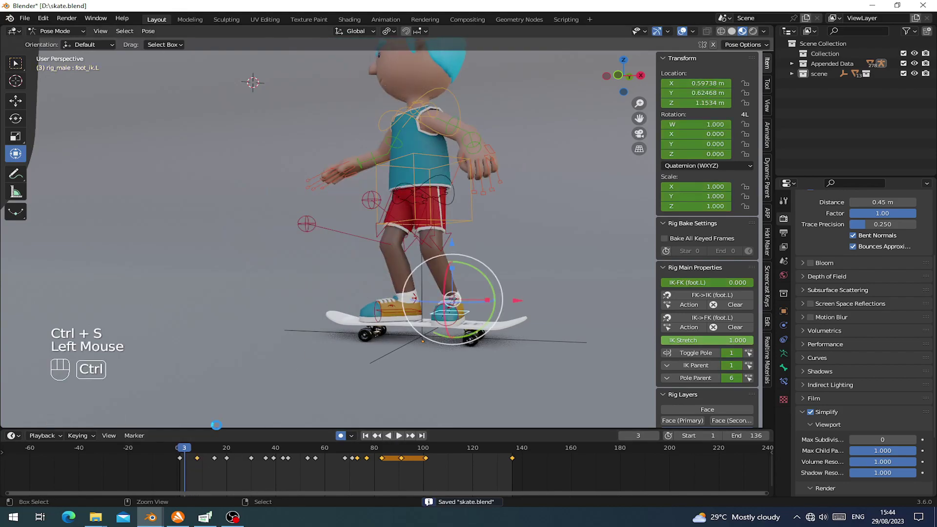
pyautogui.hotkey('ctrl', 's')
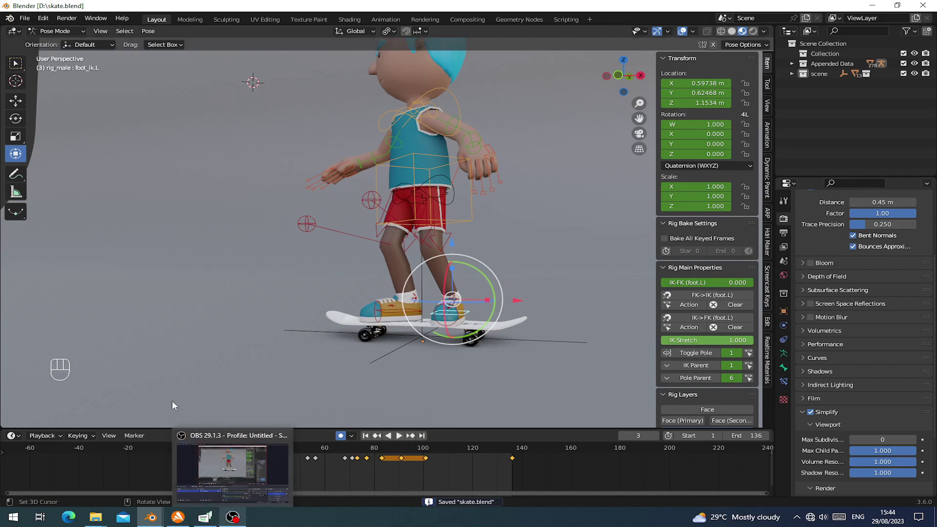
pyautogui.click(181, 467)
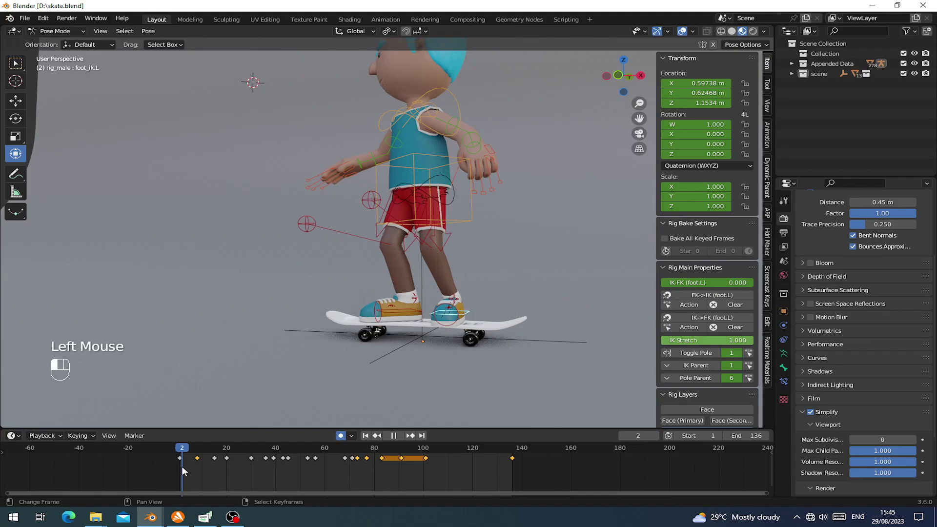
pyautogui.moveTo(181, 466); pyautogui.dragTo(239, 468)
pyautogui.scroll(-2, 255, 342)
pyautogui.moveTo(256, 342); pyautogui.dragTo(256, 411, button='middle')
pyautogui.click(194, 463)
pyautogui.moveTo(196, 466); pyautogui.dragTo(285, 472)
pyautogui.click(178, 464)
pyautogui.press('space')
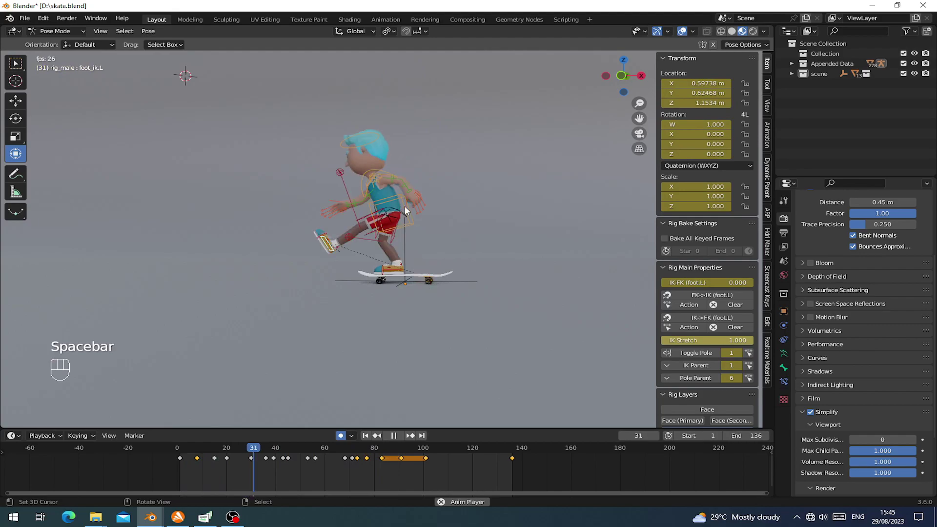
# Step: Hide the viewport overlays and gizmos to watch the skater's animation without the rig controls
pyautogui.click(682, 31)
pyautogui.click(657, 31)
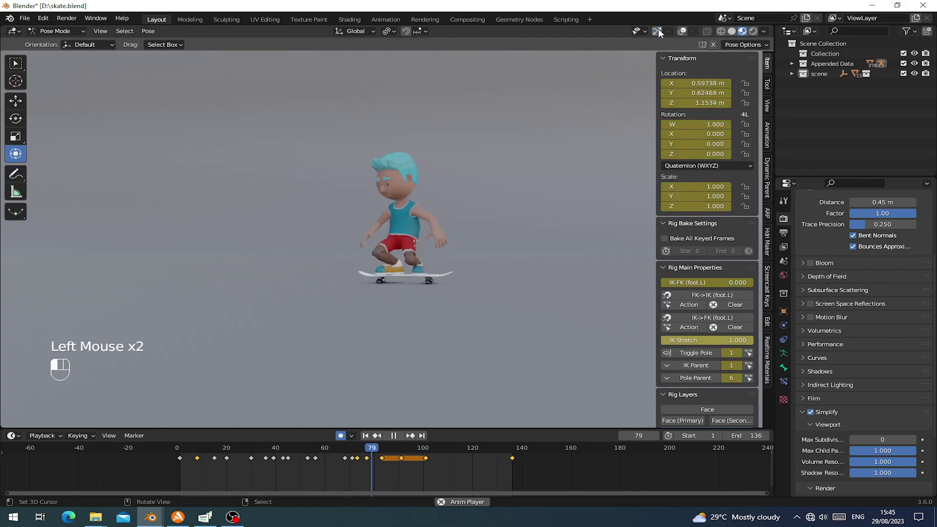
pyautogui.scroll(-2, 450, 288)
pyautogui.keyDown('shift'); pyautogui.moveTo(450, 269); pyautogui.dragTo(331, 316, button='middle'); pyautogui.keyUp('shift')
pyautogui.scroll(1, 469, 280)
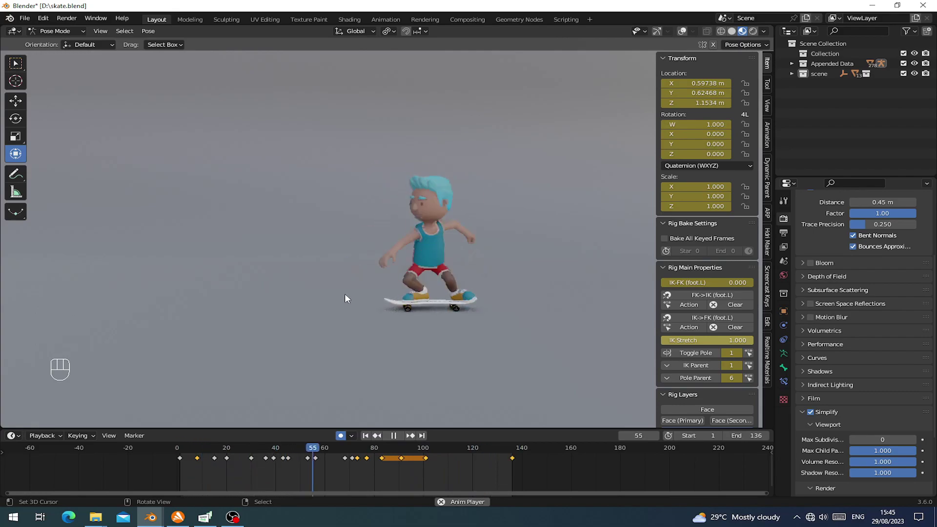
# Step: Try Solid viewport shading during playback and return to Material Preview shading
pyautogui.click(730, 31)
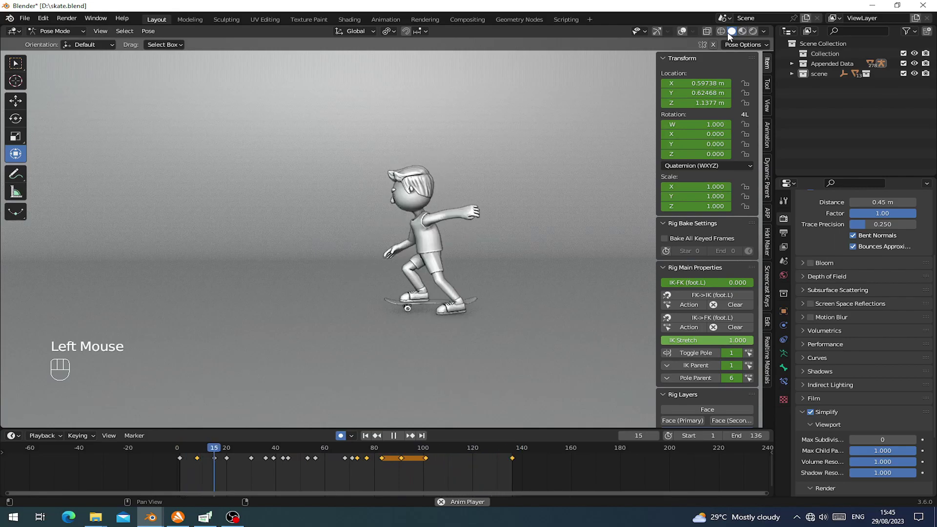
pyautogui.click(742, 30)
pyautogui.scroll(-2, 435, 205)
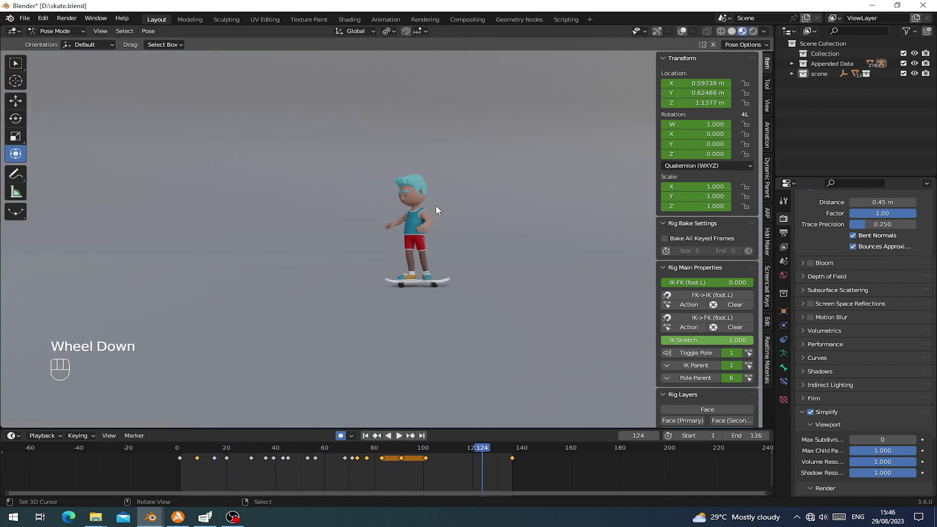
pyautogui.scroll(1, 636, 270)
# Step: Set the scene's output frame rate to 30 fps and save the file
pyautogui.click(783, 218)
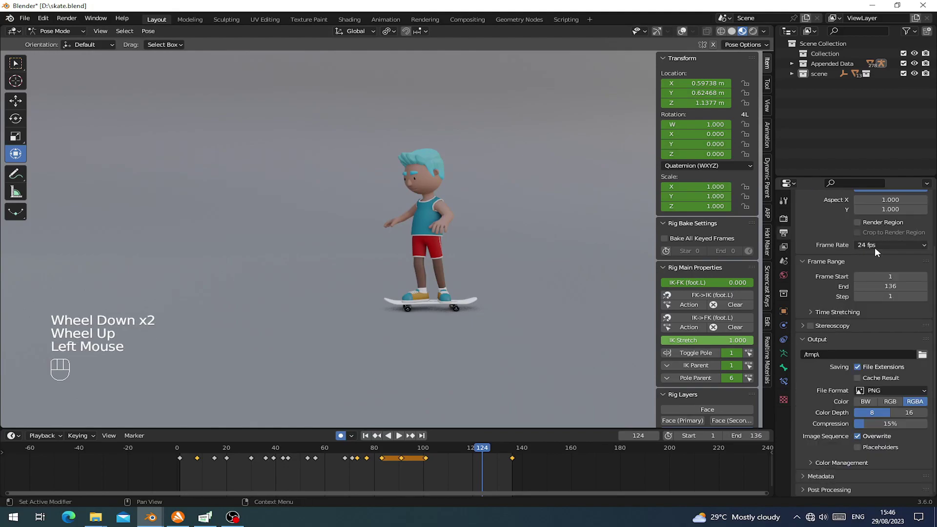
pyautogui.click(874, 248)
pyautogui.click(883, 291)
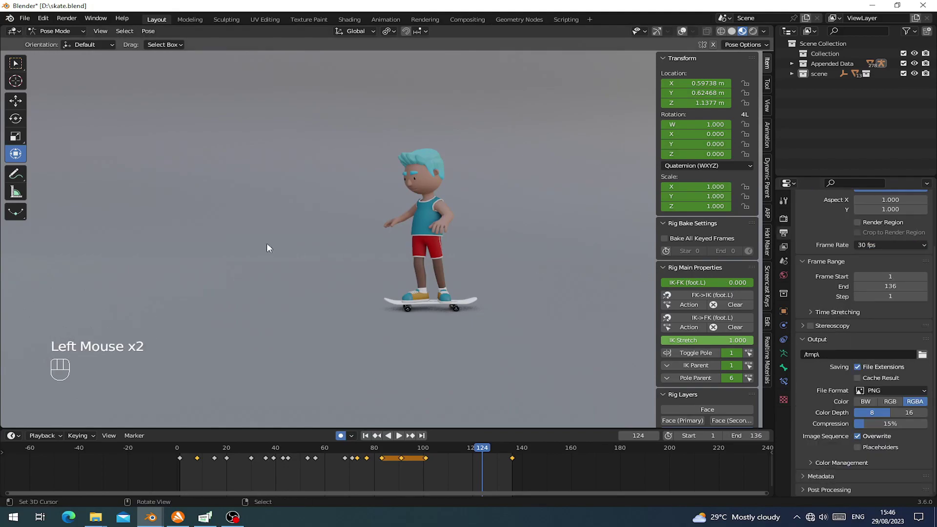
pyautogui.hotkey('ctrl', 's')
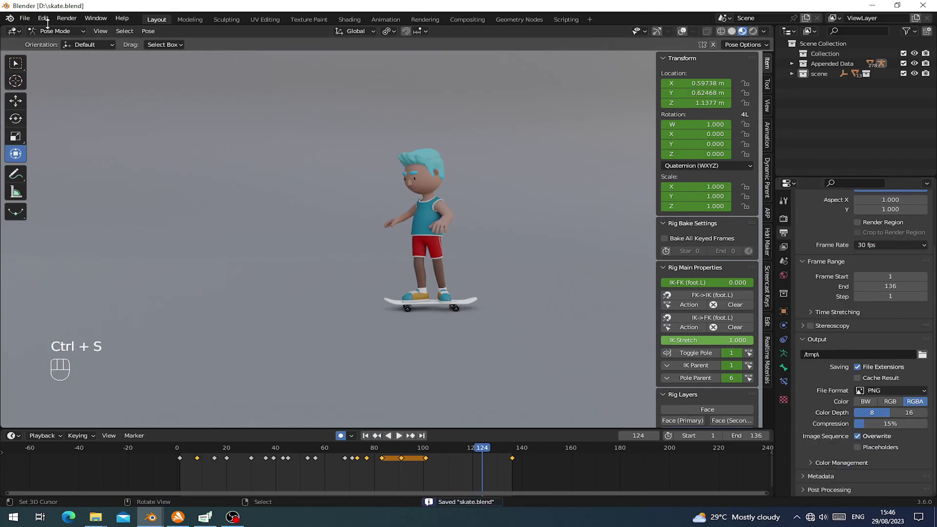
# Step: Reframe the skater with space around it, make a viewport render of the whole animation, and play back the rendered frames
pyautogui.keyDown('shift'); pyautogui.moveTo(371, 186); pyautogui.dragTo(385, 221, button='middle'); pyautogui.keyUp('shift')
pyautogui.scroll(-1, 367, 198)
pyautogui.scroll(-1, 400, 226)
pyautogui.click(100, 31)
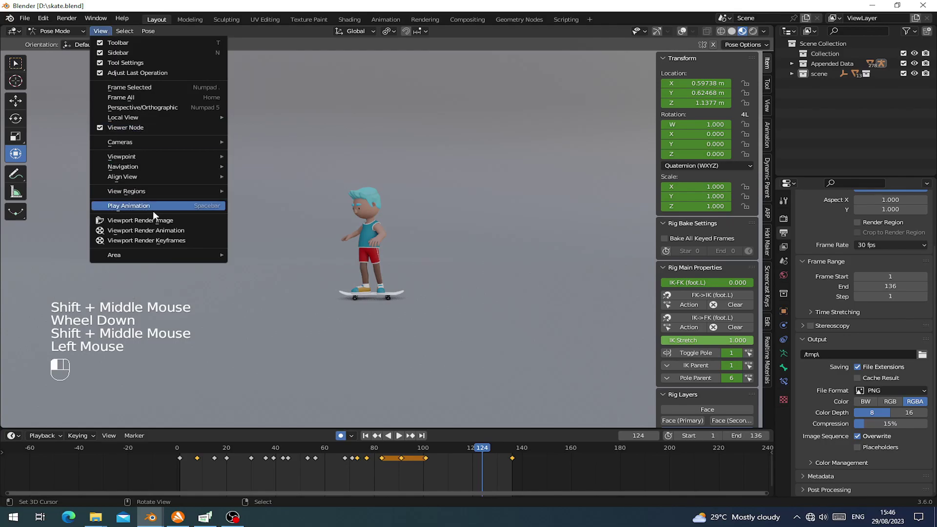
pyautogui.click(157, 231)
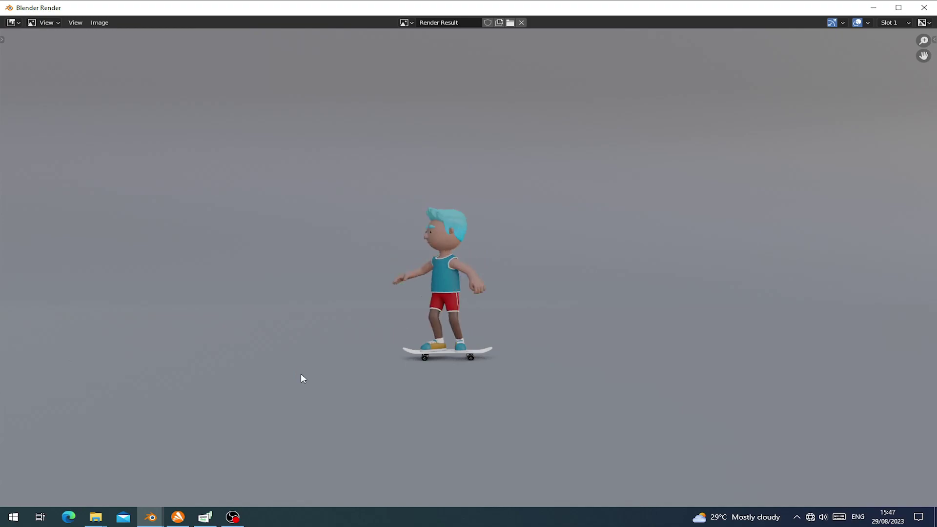
pyautogui.press('Escape')
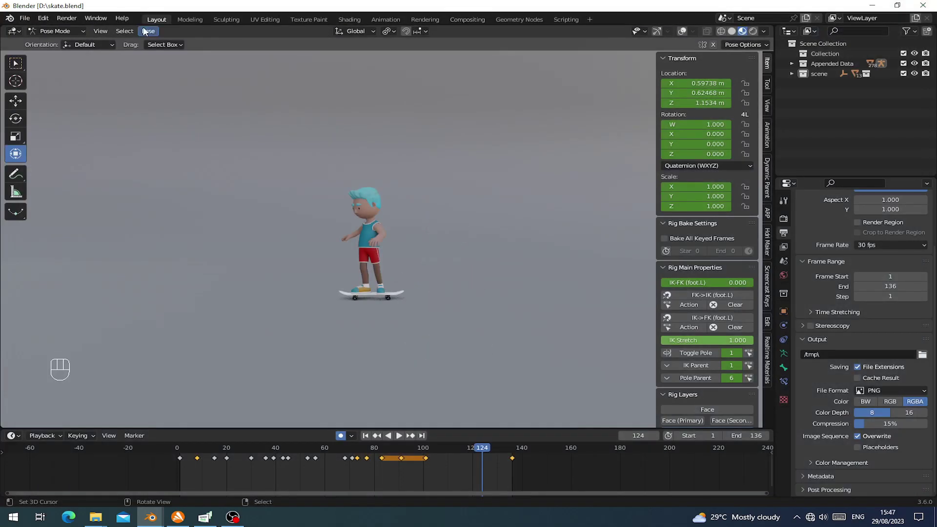
pyautogui.click(66, 18)
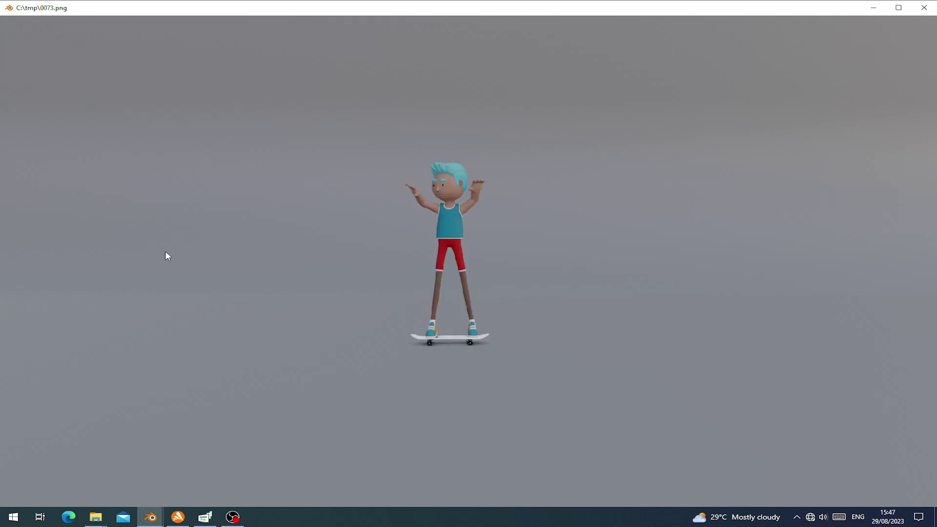
pyautogui.press('Escape')
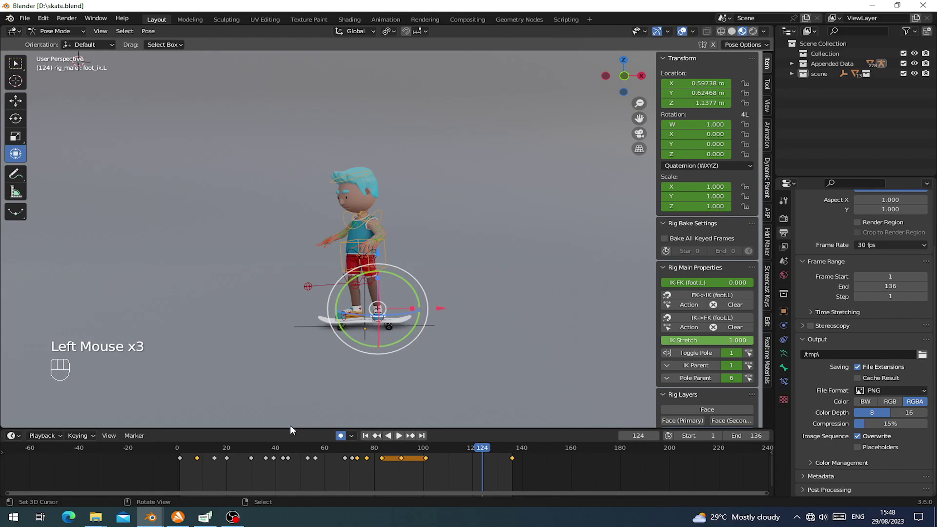
# Step: Enlarge the timeline area below the 3D viewport and reframe the skater in the reduced view
pyautogui.moveTo(290, 430); pyautogui.dragTo(307, 351)
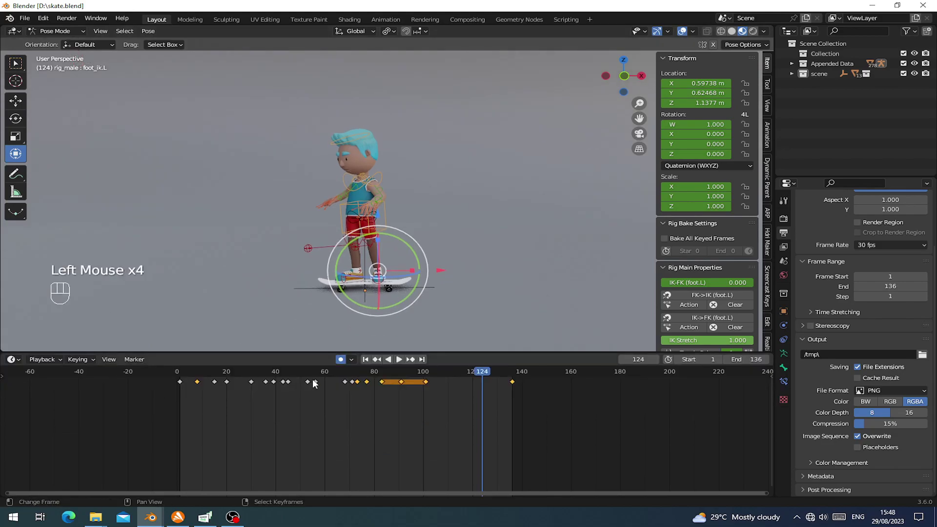
pyautogui.scroll(-2, 341, 254)
pyautogui.moveTo(337, 246); pyautogui.dragTo(344, 250, button='middle')
# Step: Check the default F-curve interpolation in the Animation preferences and close the preferences
pyautogui.click(43, 18)
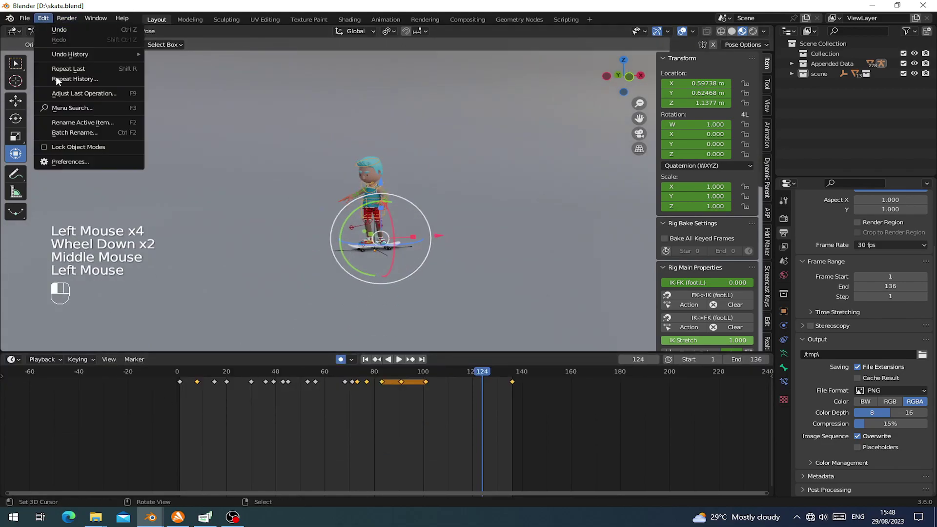
pyautogui.click(66, 159)
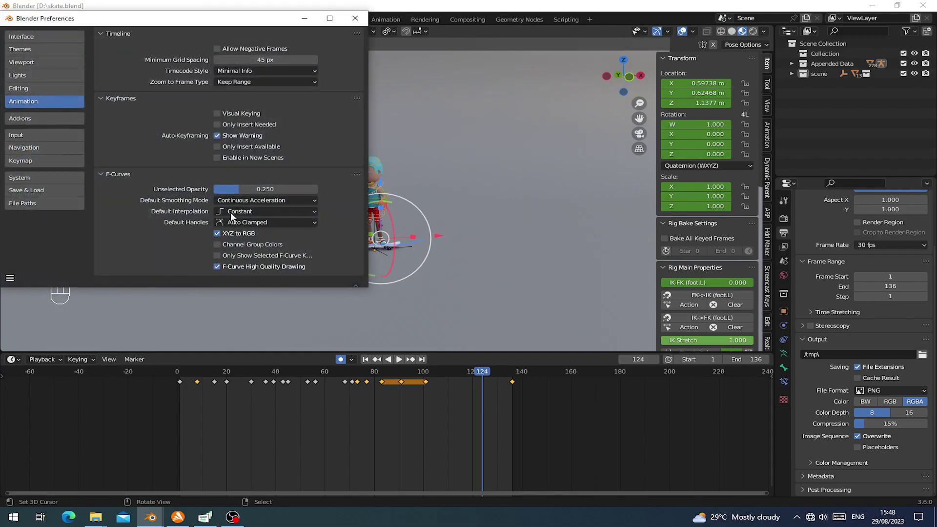
pyautogui.click(230, 212)
pyautogui.click(153, 155)
pyautogui.click(355, 19)
# Step: Change the timeline area to the Graph Editor and fit more of the rig's curves in it
pyautogui.click(14, 360)
pyautogui.click(55, 363)
pyautogui.click(13, 360)
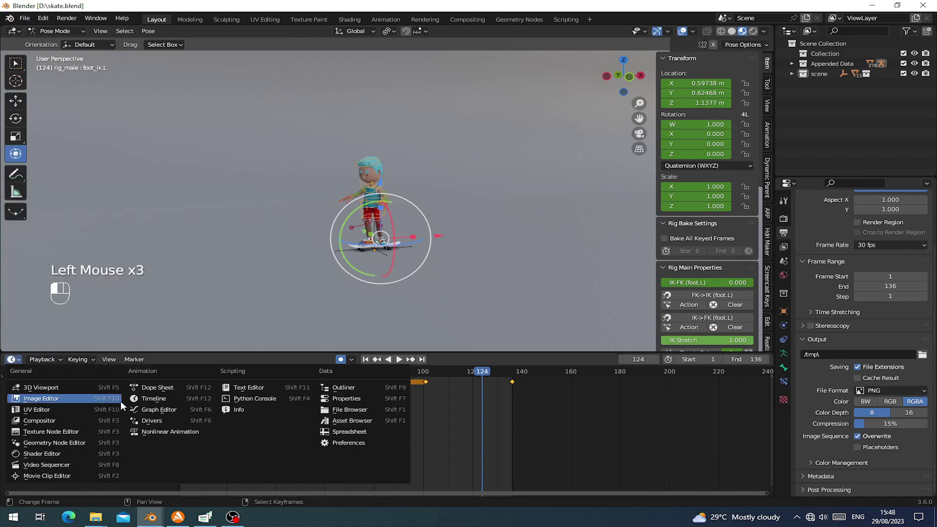
pyautogui.click(159, 409)
pyautogui.scroll(-4, 332, 441)
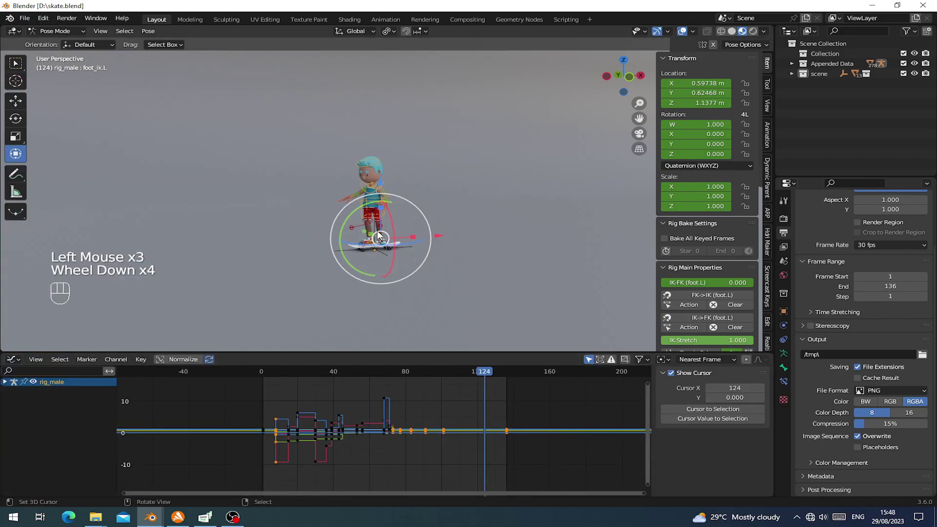
# Step: Select all the rig's bones and all their keyframes, and set the keyframe interpolation to Bezier
pyautogui.press('a')
pyautogui.scroll(3, 345, 428)
pyautogui.scroll(-2, 345, 429)
pyautogui.press('a')
pyautogui.moveTo(249, 421); pyautogui.dragTo(318, 435)
pyautogui.press('a')
pyautogui.press('a')
pyautogui.press('a')
pyautogui.press('a')
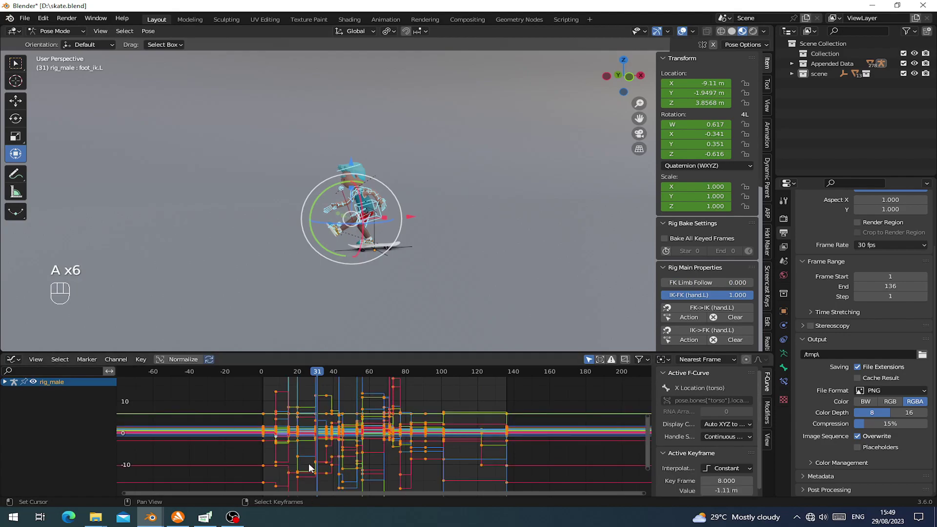
pyautogui.press('t')
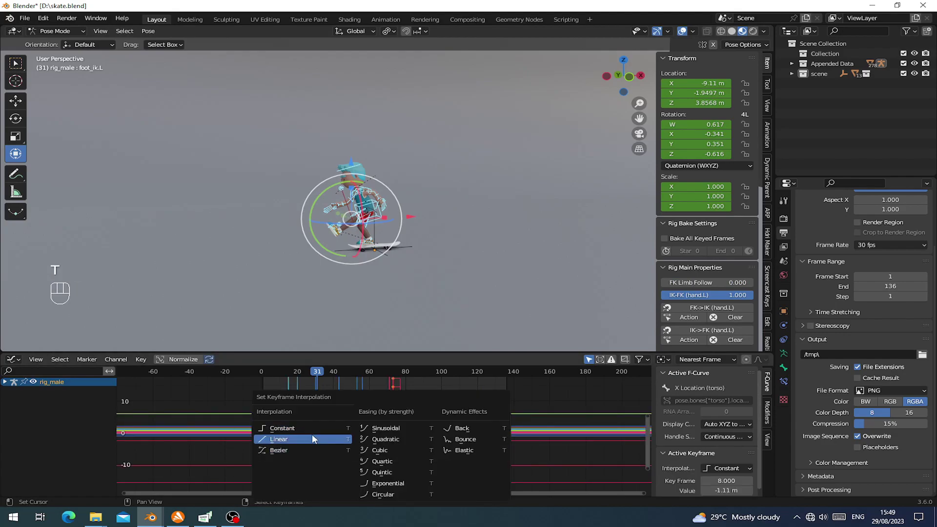
pyautogui.click(282, 446)
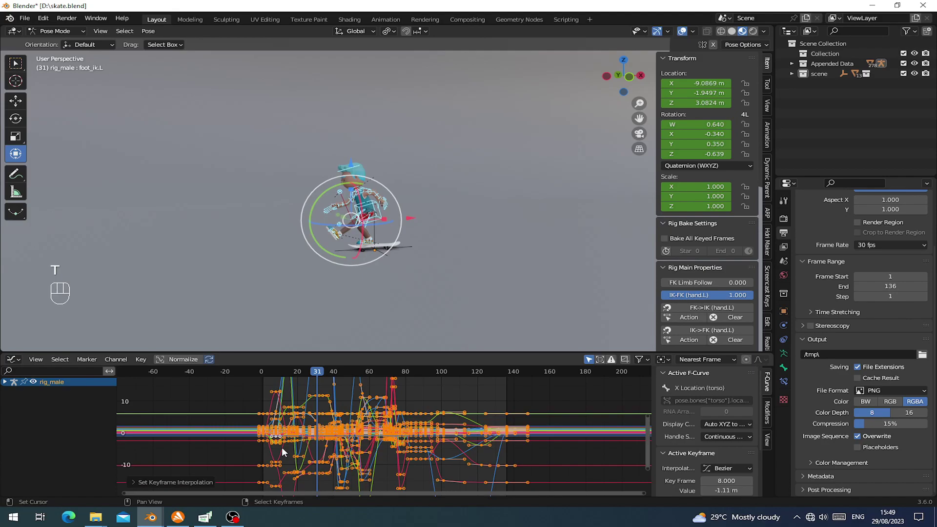
# Step: Play the smoothed animation from the start with the viewport overlays hidden, and show the overlays again after stopping
pyautogui.click(261, 436)
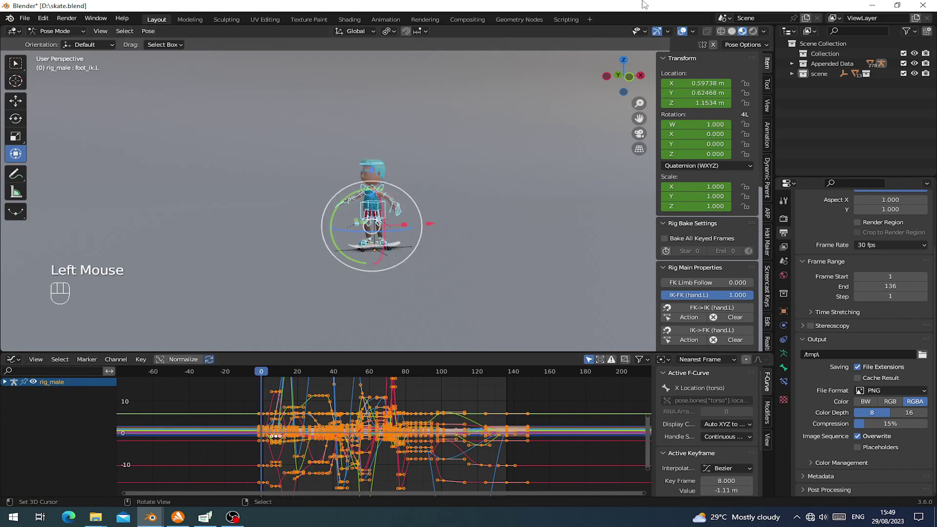
pyautogui.click(657, 32)
pyautogui.click(656, 31)
pyautogui.click(682, 32)
pyautogui.press('space')
pyautogui.scroll(2, 347, 231)
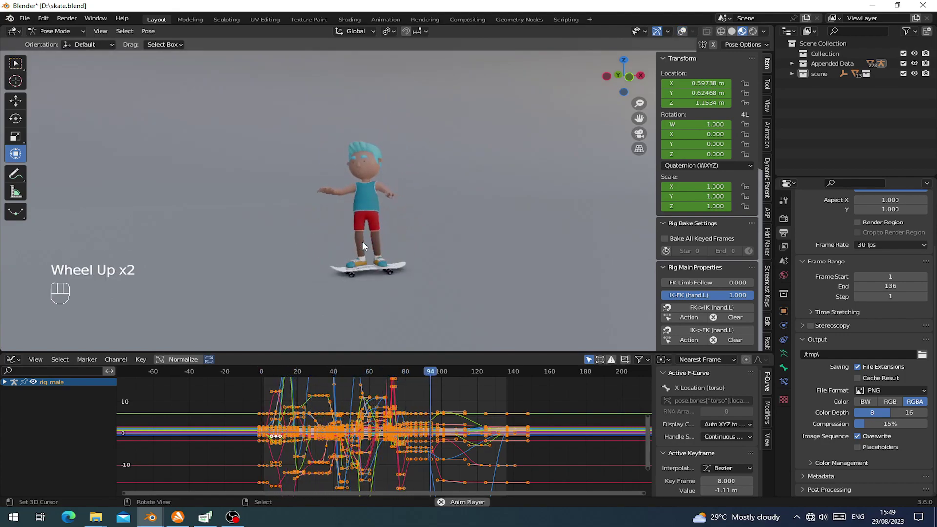
pyautogui.press('space')
pyautogui.click(683, 32)
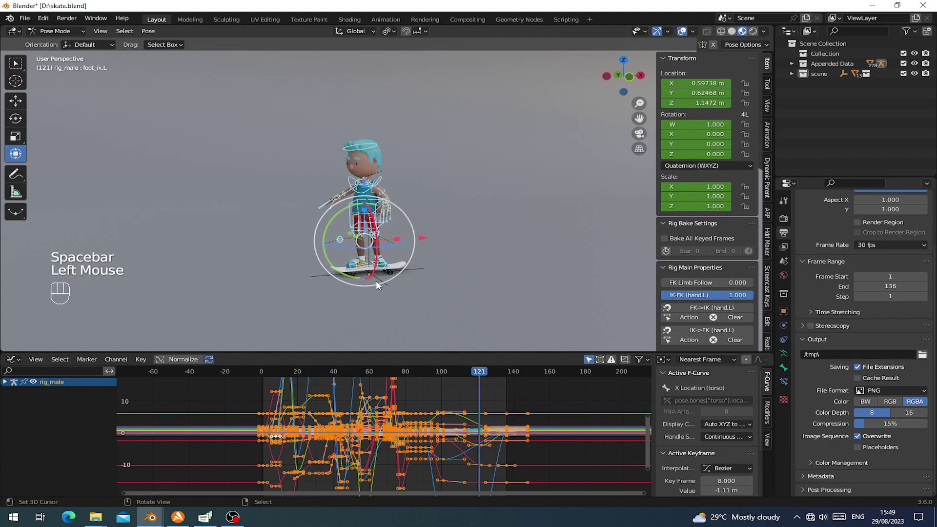
# Step: Set the interpolation of all keyframes on the skateboard's empty to Bezier
pyautogui.rightClick(427, 270)
pyautogui.rightClick(397, 383)
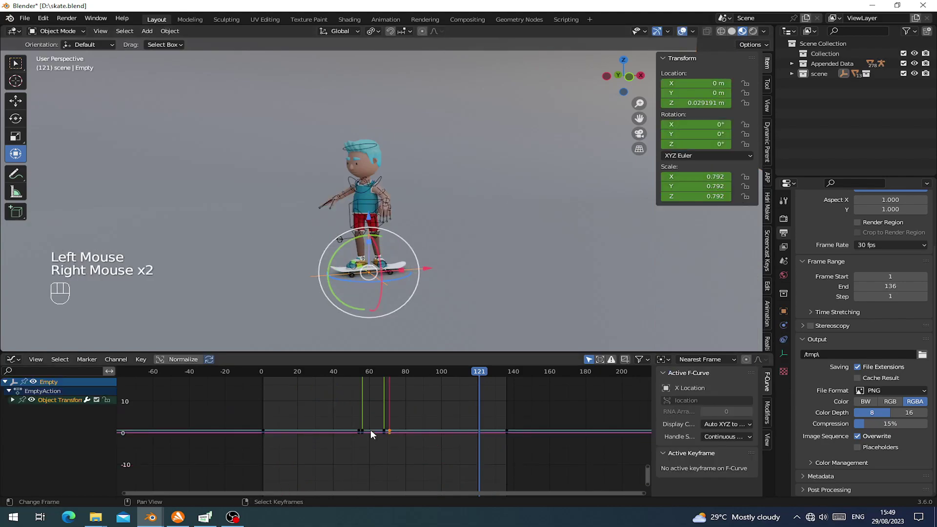
pyautogui.press('a')
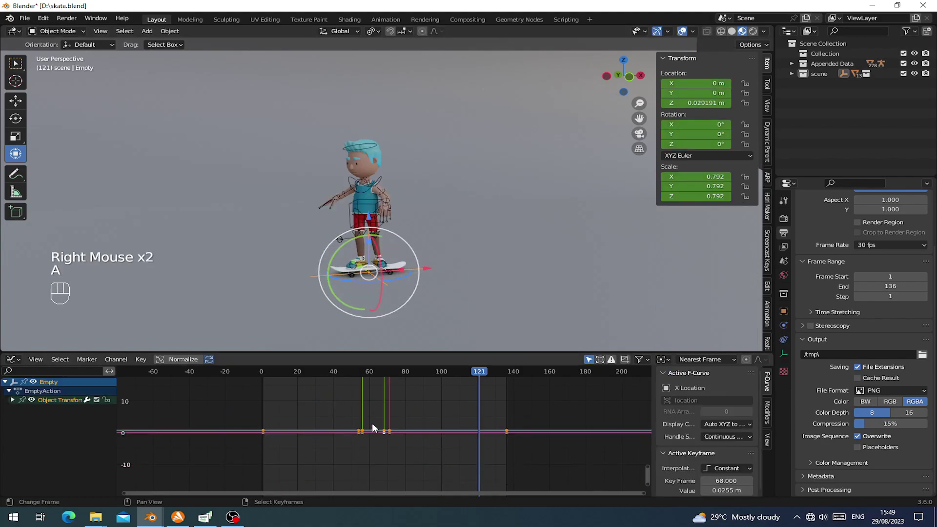
pyautogui.press('t')
pyautogui.click(343, 421)
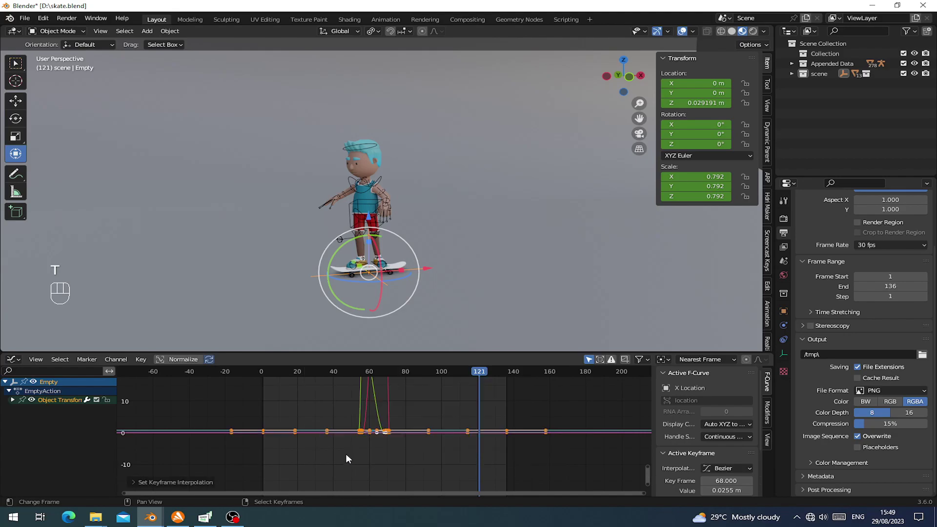
# Step: Play the animation from near the start and examine the skater and board together from the side
pyautogui.click(276, 432)
pyautogui.press('space')
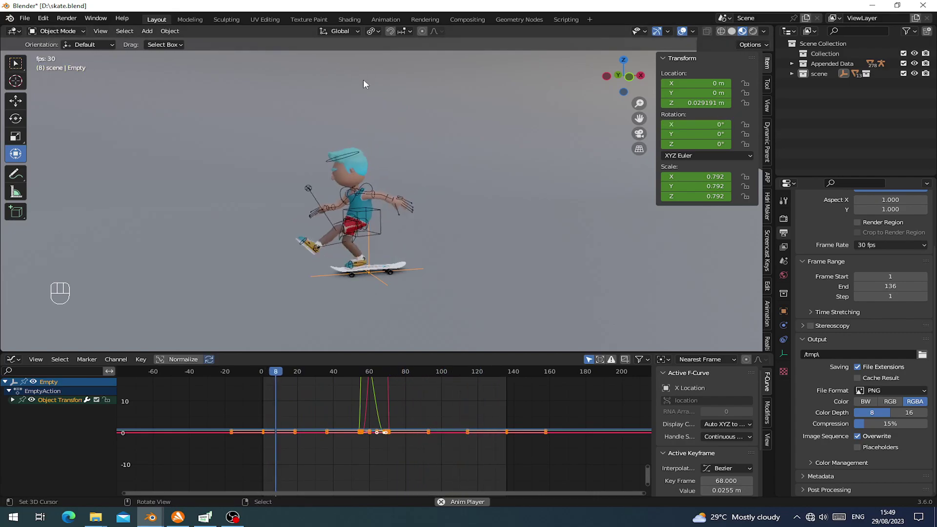
pyautogui.click(14, 360)
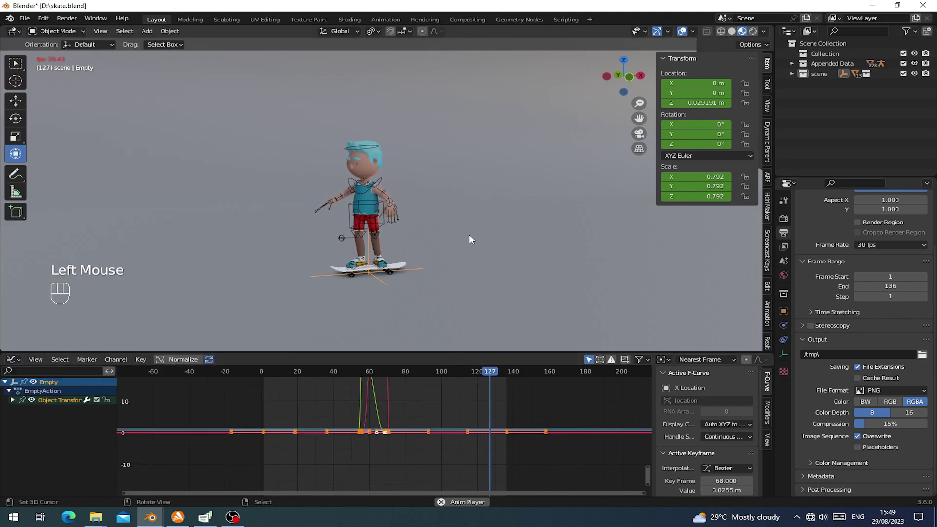
pyautogui.moveTo(473, 235); pyautogui.dragTo(441, 228, button='middle')
pyautogui.scroll(2, 407, 201)
pyautogui.scroll(-1, 412, 184)
pyautogui.moveTo(406, 201)
pyautogui.keyDown('shift'); pyautogui.mouseDown(button='middle')
pyautogui.moveTo(412, 184)
pyautogui.moveTo(401, 218)
pyautogui.mouseUp(button='middle'); pyautogui.keyUp('shift')
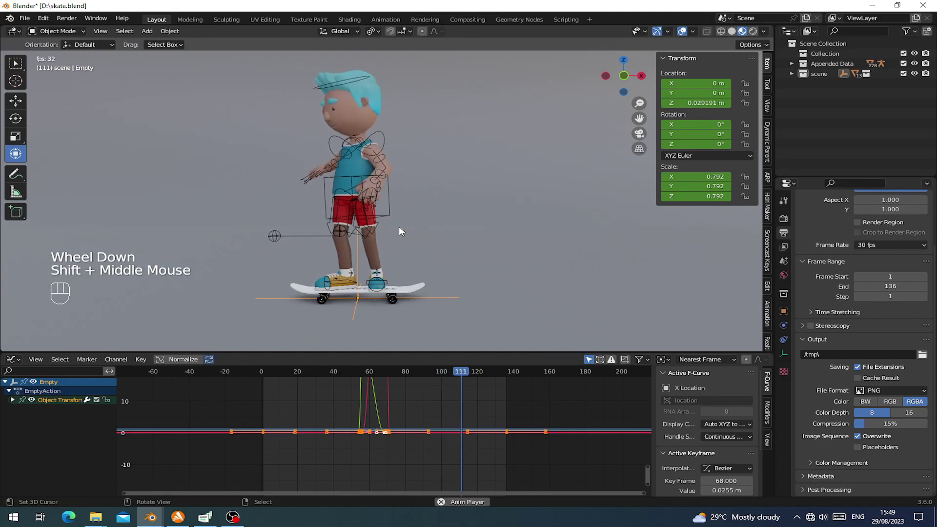
pyautogui.scroll(-1, 399, 228)
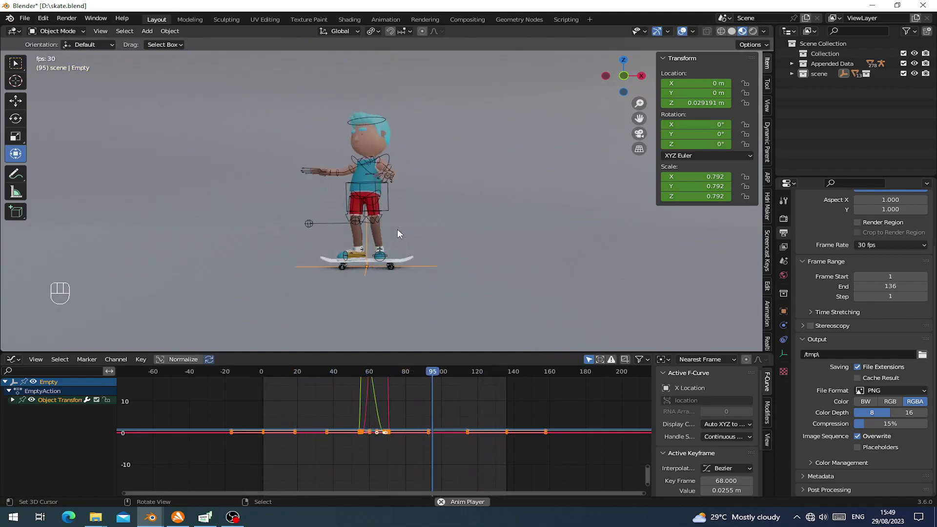
pyautogui.keyDown('shift'); pyautogui.moveTo(397, 229); pyautogui.dragTo(402, 241, button='middle'); pyautogui.keyUp('shift')
pyautogui.scroll(2, 402, 244)
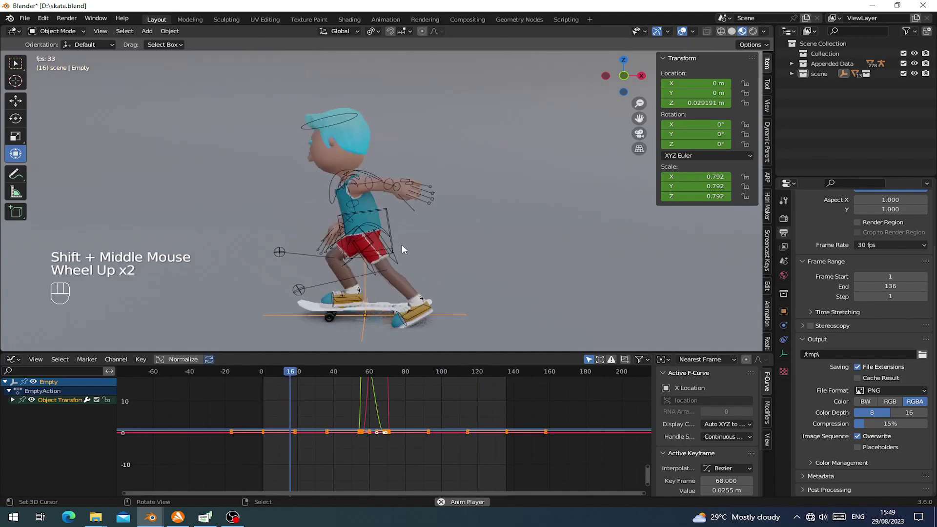
pyautogui.scroll(-2, 418, 254)
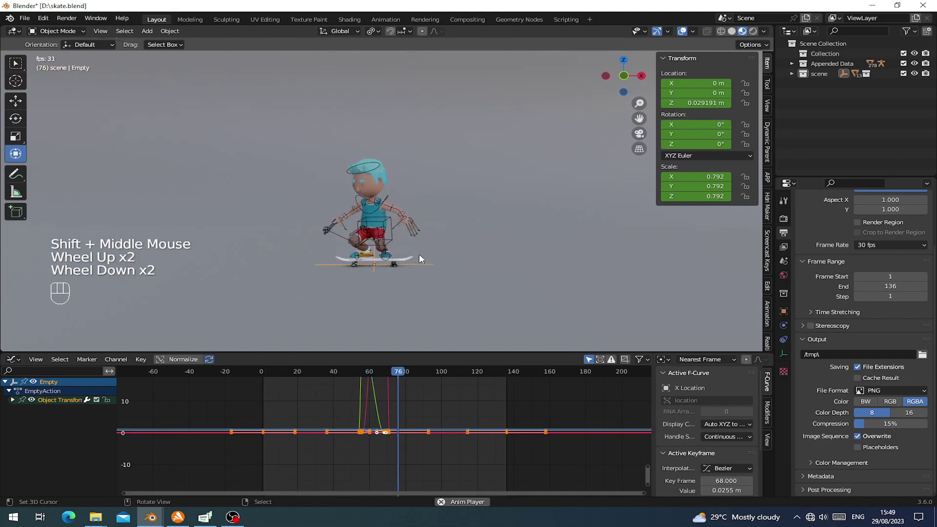
# Step: Switch the Graph Editor area back to the Timeline
pyautogui.click(14, 360)
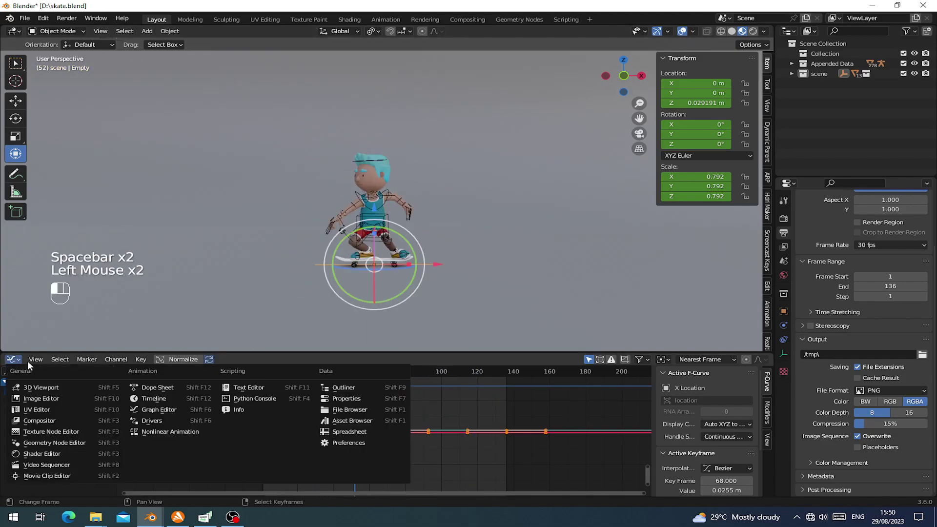
pyautogui.click(148, 398)
pyautogui.scroll(1, 403, 260)
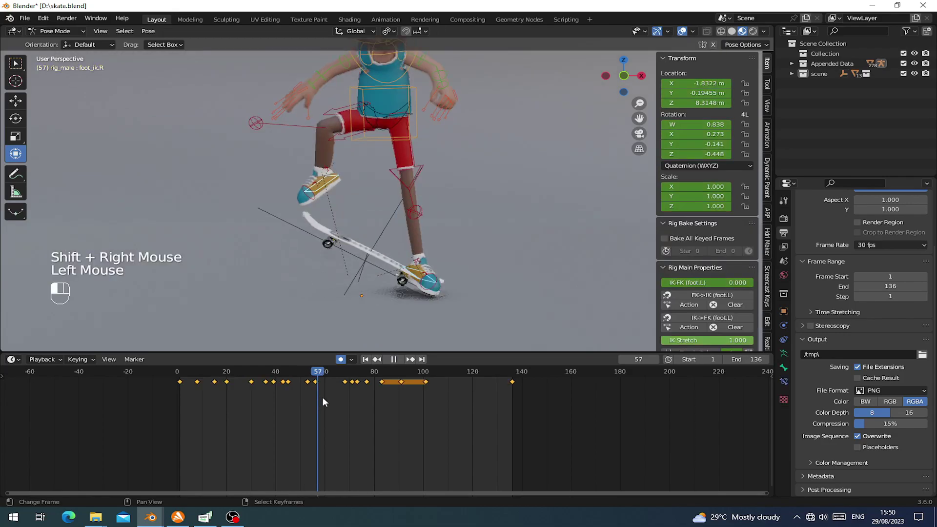
# Step: At frame 68, raise the skater's torso and both foot controls higher above the board
pyautogui.moveTo(322, 397); pyautogui.dragTo(344, 397)
pyautogui.scroll(-2, 374, 90)
pyautogui.keyDown('shift'); pyautogui.moveTo(375, 90); pyautogui.dragTo(376, 135, button='middle'); pyautogui.keyUp('shift')
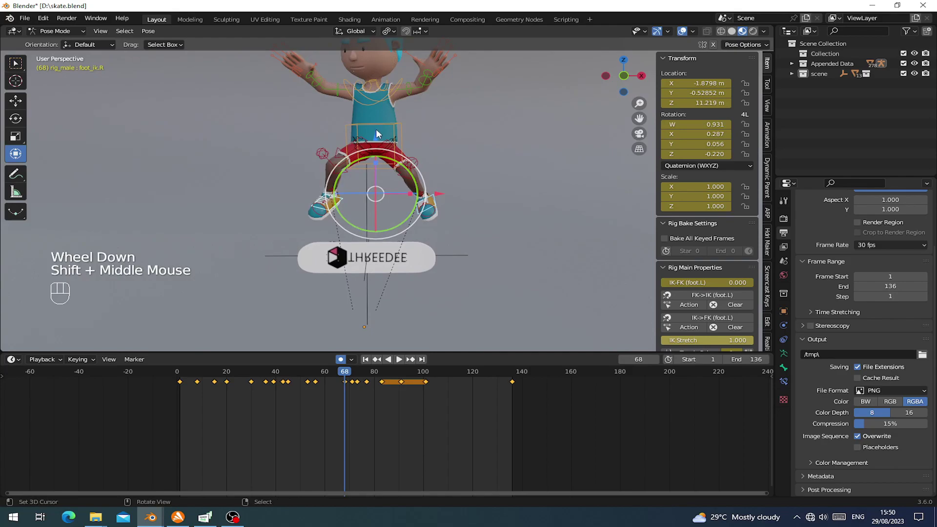
pyautogui.keyDown('shift'); pyautogui.rightClick(382, 124); pyautogui.keyUp('shift')
pyautogui.scroll(-1, 382, 124)
pyautogui.moveTo(382, 142)
pyautogui.mouseDown()
pyautogui.moveTo(383, 100)
pyautogui.moveTo(380, 155)
pyautogui.mouseUp()
# Step: Raise the skateboard's empty at frame 68 to bring the flipped board closer to the feet
pyautogui.rightClick(374, 194)
pyautogui.rightClick(373, 194)
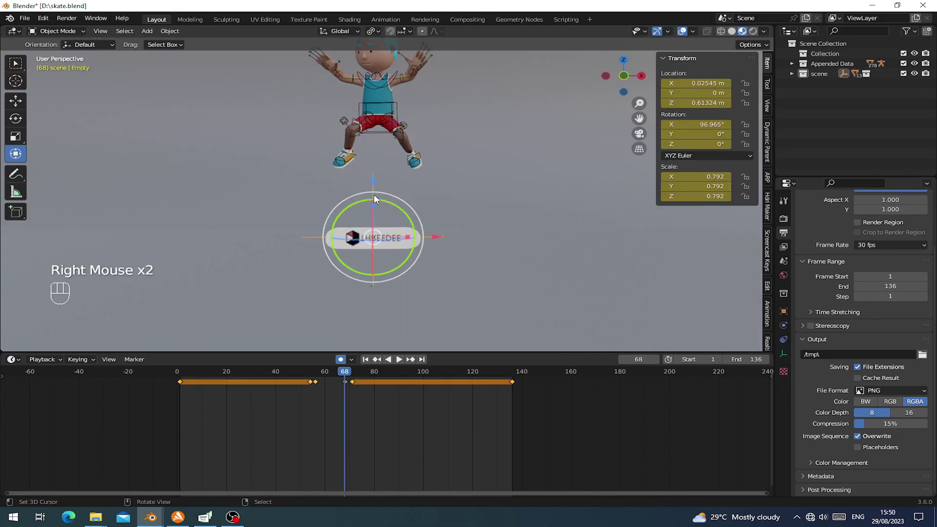
pyautogui.moveTo(374, 181); pyautogui.dragTo(379, 140)
# Step: Replay the jump several times from around frame 50 to examine its height and timing
pyautogui.click(299, 385)
pyautogui.press('space')
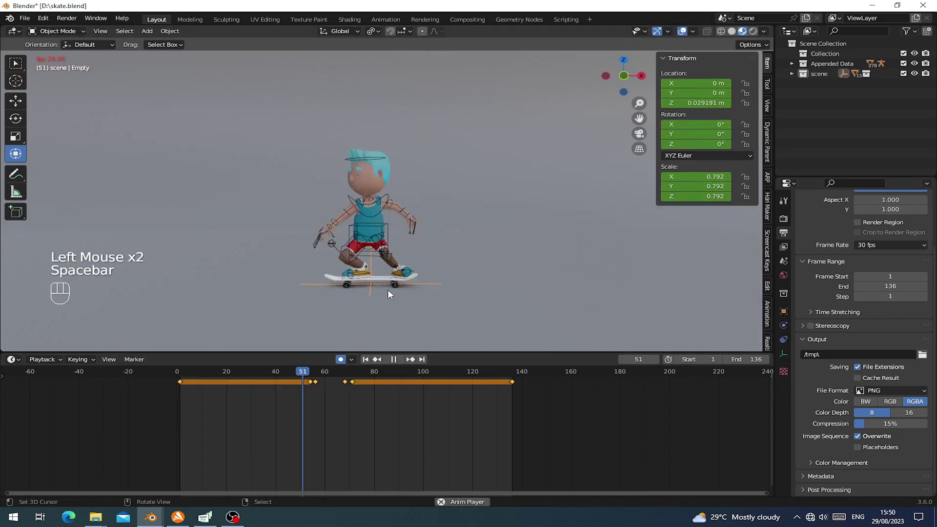
pyautogui.click(290, 385)
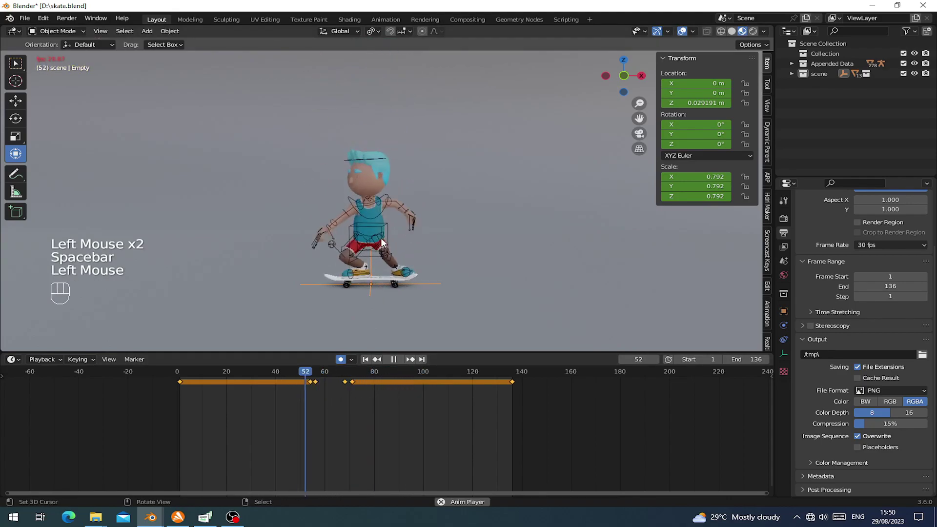
pyautogui.click(297, 385)
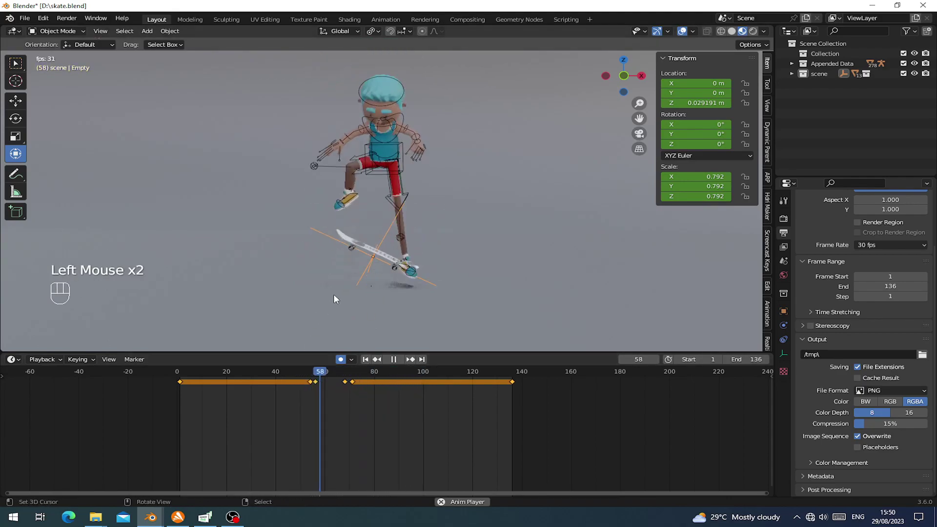
pyautogui.press('space')
pyautogui.moveTo(341, 404); pyautogui.dragTo(241, 393)
pyautogui.press('space')
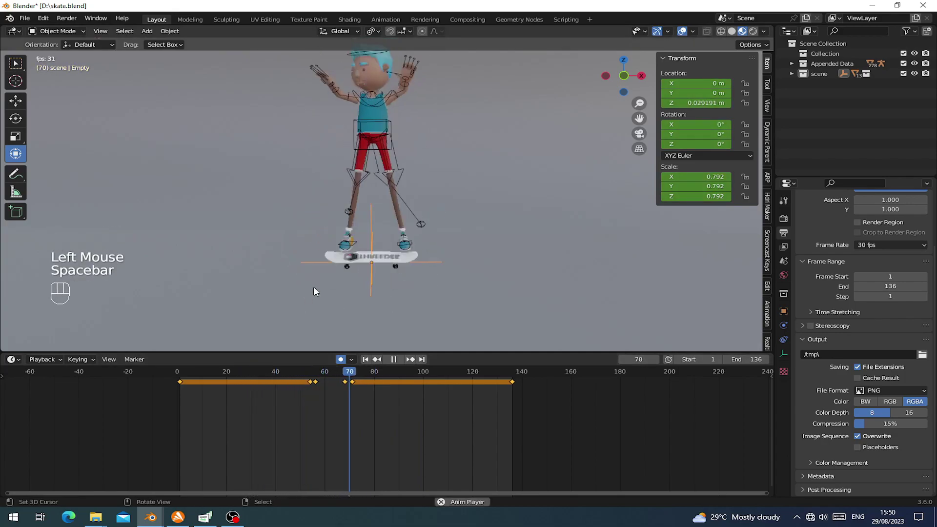
pyautogui.click(296, 375)
pyautogui.click(296, 371)
pyautogui.press('space')
# Step: At frame 68, lower the skateboard's empty slightly, and lower the skater's torso and both foot controls with it
pyautogui.moveTo(343, 385); pyautogui.dragTo(345, 388)
pyautogui.moveTo(372, 148); pyautogui.dragTo(376, 155)
pyautogui.rightClick(419, 156)
pyautogui.keyDown('shift'); pyautogui.rightClick(351, 164); pyautogui.keyUp('shift')
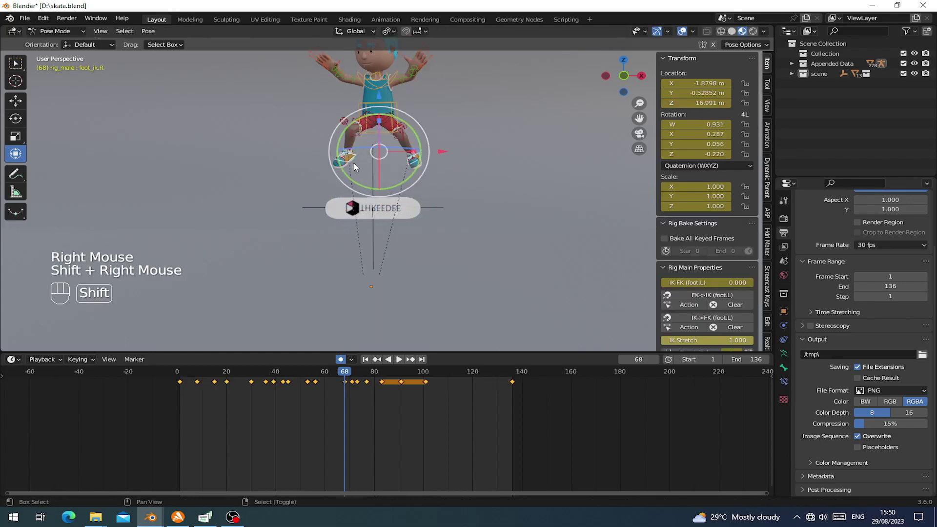
pyautogui.keyDown('shift'); pyautogui.rightClick(383, 112); pyautogui.keyUp('shift')
pyautogui.moveTo(376, 78); pyautogui.dragTo(376, 87)
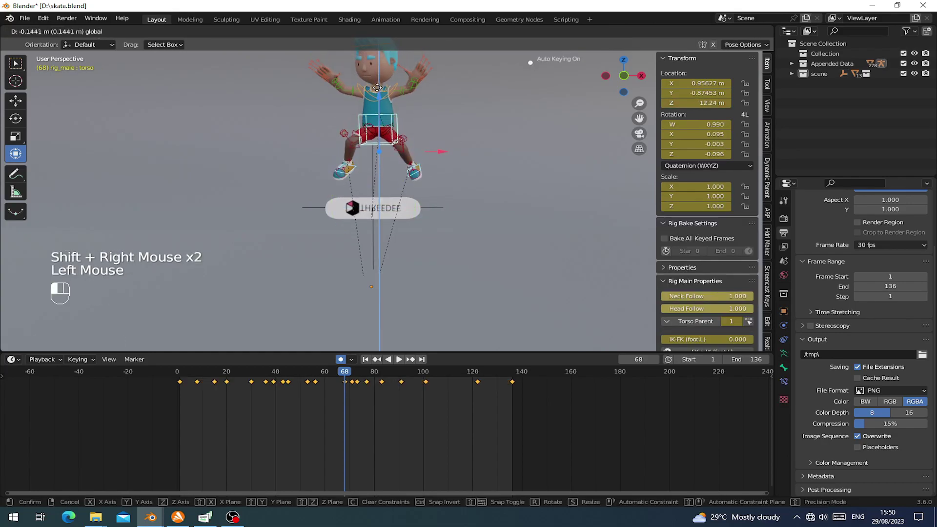
pyautogui.moveTo(365, 146); pyautogui.dragTo(365, 147)
# Step: Replay the jump and the whole animation to check the reduced jump height
pyautogui.click(285, 393)
pyautogui.press('space')
pyautogui.click(286, 386)
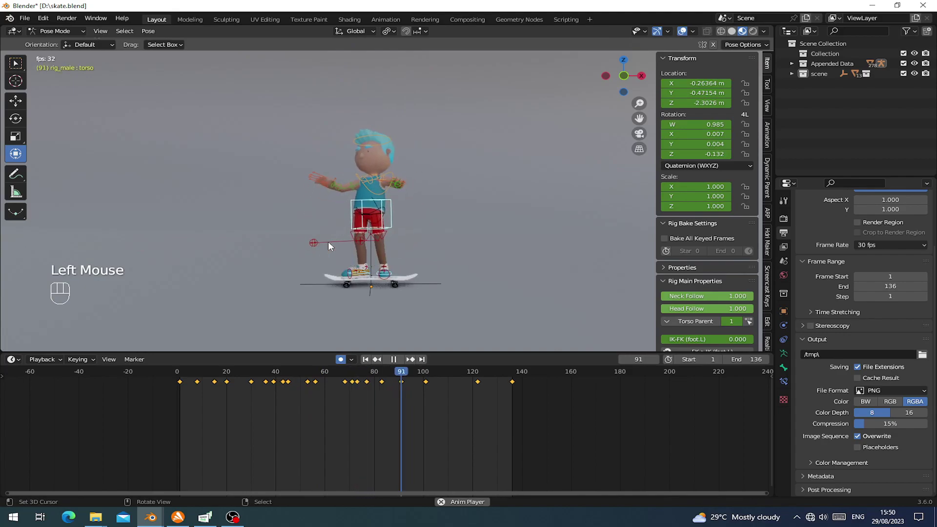
pyautogui.click(288, 393)
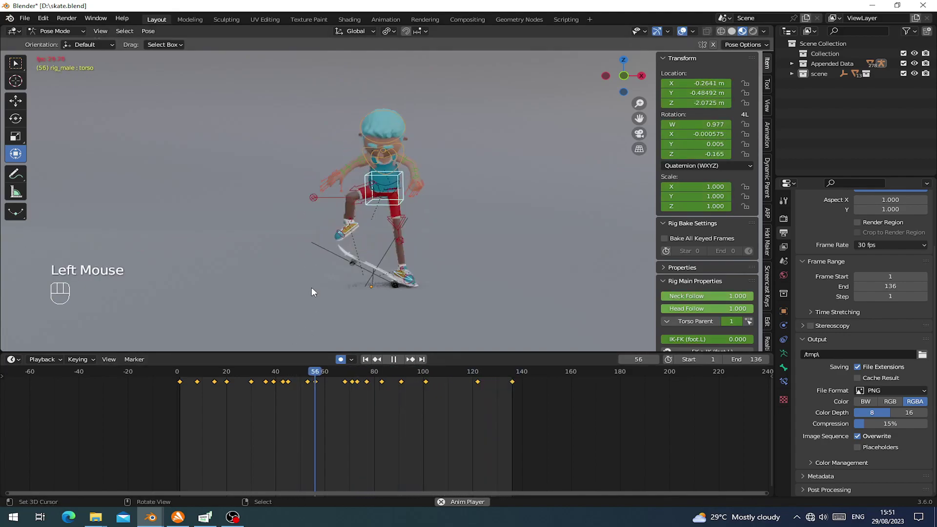
pyautogui.doubleClick(220, 410)
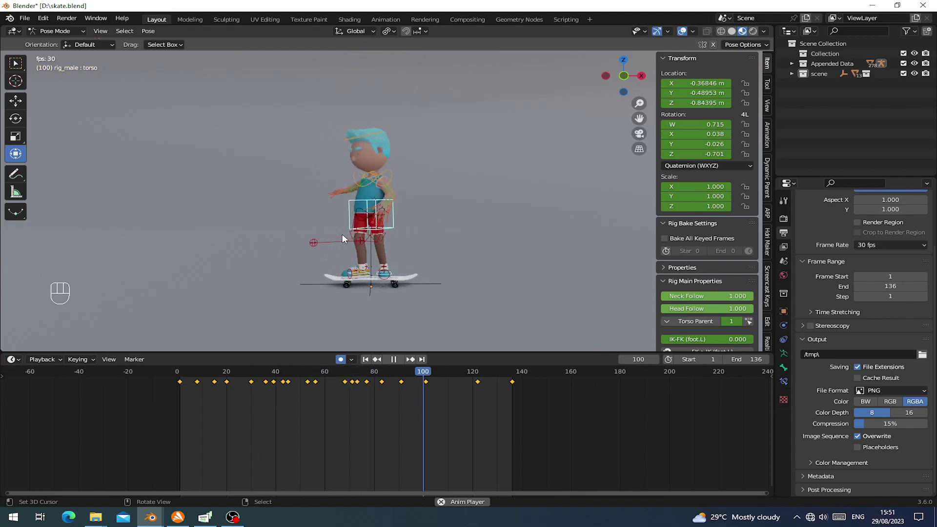
# Step: At frame 5, move the left foot control forward along the board's direction and lower it slightly
pyautogui.click(183, 405)
pyautogui.moveTo(182, 404); pyautogui.dragTo(244, 413, button='middle')
pyautogui.scroll(3, 267, 429)
pyautogui.scroll(2, 312, 425)
pyautogui.moveTo(142, 385)
pyautogui.mouseDown()
pyautogui.moveTo(127, 382)
pyautogui.moveTo(150, 387)
pyautogui.mouseUp()
pyautogui.keyDown('shift'); pyautogui.moveTo(334, 273); pyautogui.dragTo(351, 240, button='middle'); pyautogui.keyUp('shift')
pyautogui.scroll(2, 349, 257)
pyautogui.moveTo(137, 388); pyautogui.dragTo(156, 388)
pyautogui.rightClick(323, 267)
pyautogui.moveTo(337, 264); pyautogui.dragTo(340, 269, button='middle')
pyautogui.moveTo(383, 256); pyautogui.dragTo(354, 258)
pyautogui.moveTo(298, 198); pyautogui.dragTo(298, 206)
# Step: From the front, shift the left foot sideways at frame 5 and move the nearby knee control outward
pyautogui.moveTo(312, 232); pyautogui.dragTo(443, 296, button='middle')
pyautogui.keyDown('shift'); pyautogui.moveTo(443, 296); pyautogui.dragTo(441, 300, button='middle'); pyautogui.keyUp('shift')
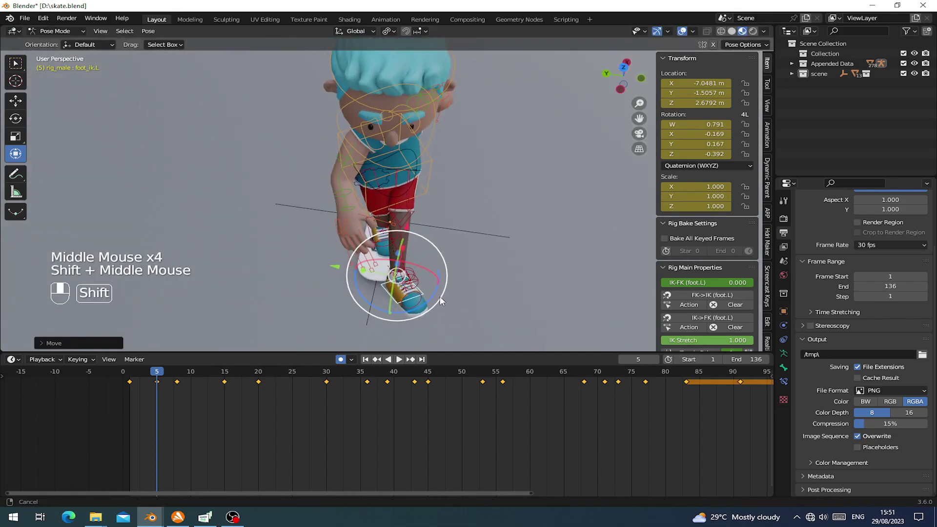
pyautogui.moveTo(372, 304); pyautogui.dragTo(394, 314)
pyautogui.rightClick(362, 272)
pyautogui.press('g')
pyautogui.click(407, 280)
# Step: Refine the left foot's placement at frame 5 from the side and fine-tune the adjacent leg control
pyautogui.rightClick(395, 303)
pyautogui.moveTo(393, 301); pyautogui.dragTo(349, 254, button='middle')
pyautogui.moveTo(349, 254); pyautogui.dragTo(288, 224, button='middle')
pyautogui.moveTo(287, 216); pyautogui.dragTo(272, 235)
pyautogui.rightClick(320, 254)
pyautogui.moveTo(338, 219); pyautogui.dragTo(332, 211)
pyautogui.keyDown('shift'); pyautogui.moveTo(335, 218); pyautogui.dragTo(320, 213, button='middle'); pyautogui.keyUp('shift')
pyautogui.moveTo(319, 213); pyautogui.dragTo(304, 208, button='middle')
pyautogui.moveTo(365, 246); pyautogui.dragTo(364, 246)
# Step: At frame 5, lower the torso control slightly and nudge the left foot control to match
pyautogui.keyDown('shift'); pyautogui.moveTo(364, 246); pyautogui.dragTo(430, 201, button='middle'); pyautogui.keyUp('shift')
pyautogui.rightClick(422, 219)
pyautogui.moveTo(393, 126); pyautogui.dragTo(393, 128)
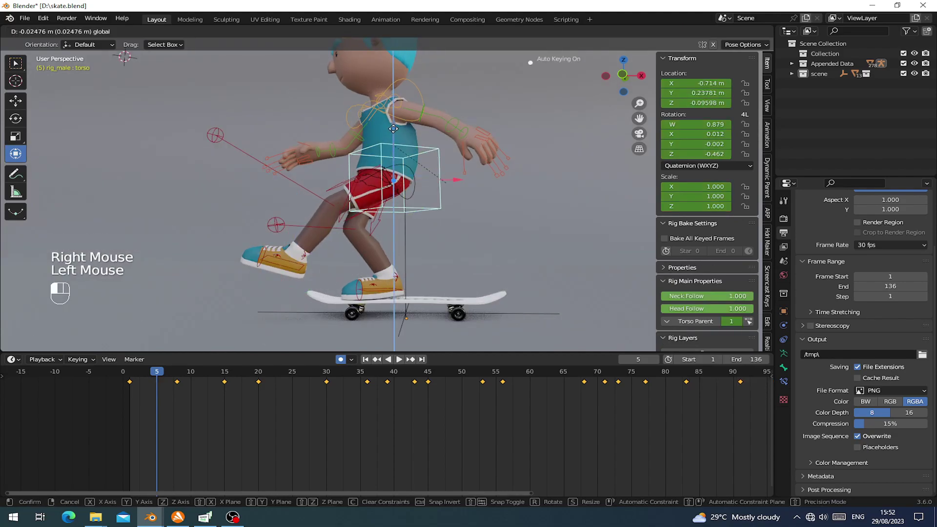
pyautogui.rightClick(300, 263)
pyautogui.moveTo(318, 235); pyautogui.dragTo(311, 234)
# Step: At frame 12, move the left foot control forward past the board's nose and adjust the torso's position and rotation
pyautogui.moveTo(164, 389); pyautogui.dragTo(203, 390)
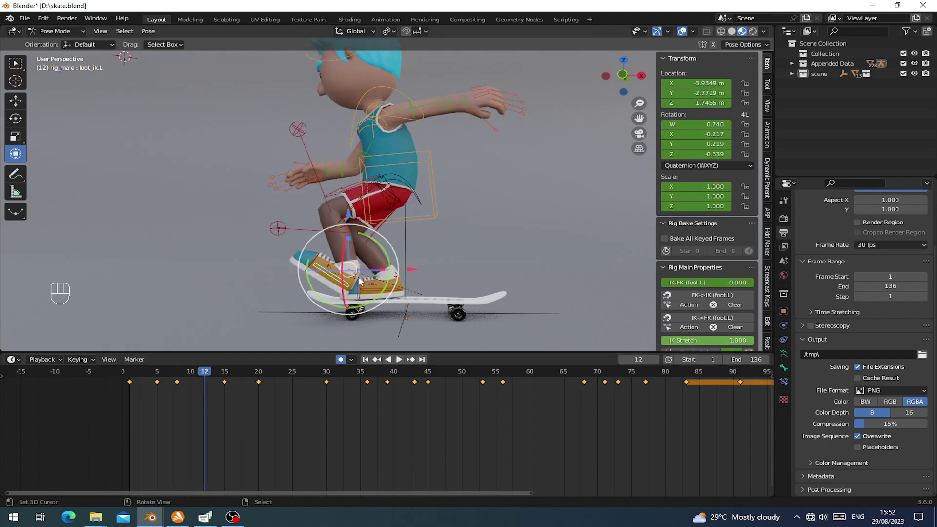
pyautogui.moveTo(411, 272); pyautogui.dragTo(281, 224)
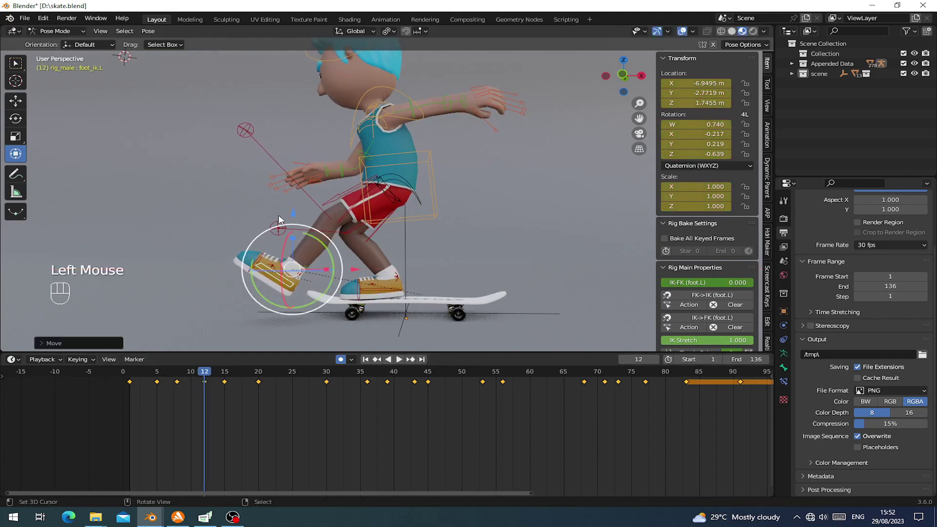
pyautogui.rightClick(413, 162)
pyautogui.moveTo(413, 161); pyautogui.dragTo(403, 144)
pyautogui.moveTo(432, 186); pyautogui.dragTo(445, 177)
pyautogui.moveTo(387, 124); pyautogui.dragTo(387, 126)
# Step: Refine the left foot control at frame 12 by moving it slightly forward and raising it
pyautogui.rightClick(295, 284)
pyautogui.moveTo(354, 269); pyautogui.dragTo(350, 269)
pyautogui.moveTo(287, 211); pyautogui.dragTo(287, 203)
pyautogui.moveTo(349, 260); pyautogui.dragTo(339, 259)
# Step: Replay and scrub the opening frames to check the left leg's swing and step down
pyautogui.moveTo(164, 383); pyautogui.dragTo(166, 385)
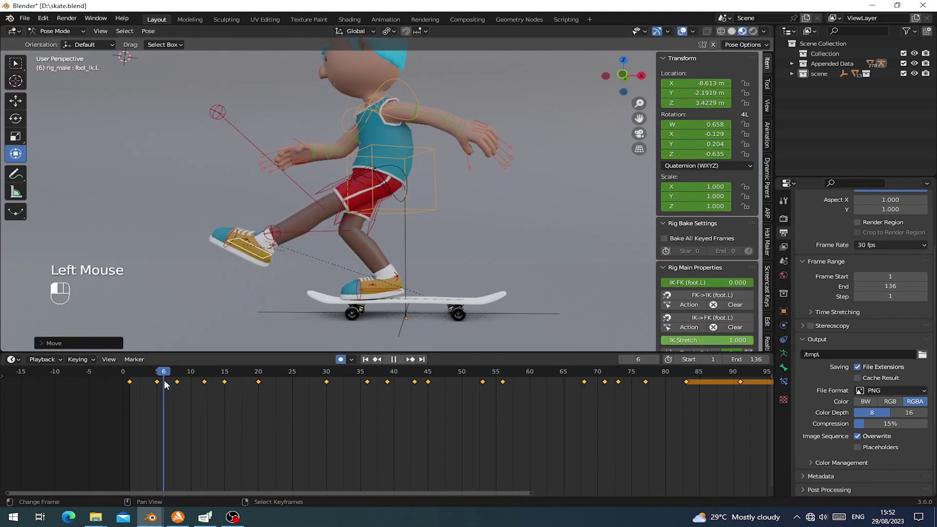
pyautogui.press('space')
pyautogui.press('space')
pyautogui.click(146, 391)
pyautogui.click(198, 398)
pyautogui.moveTo(198, 398); pyautogui.dragTo(131, 398)
pyautogui.press('space')
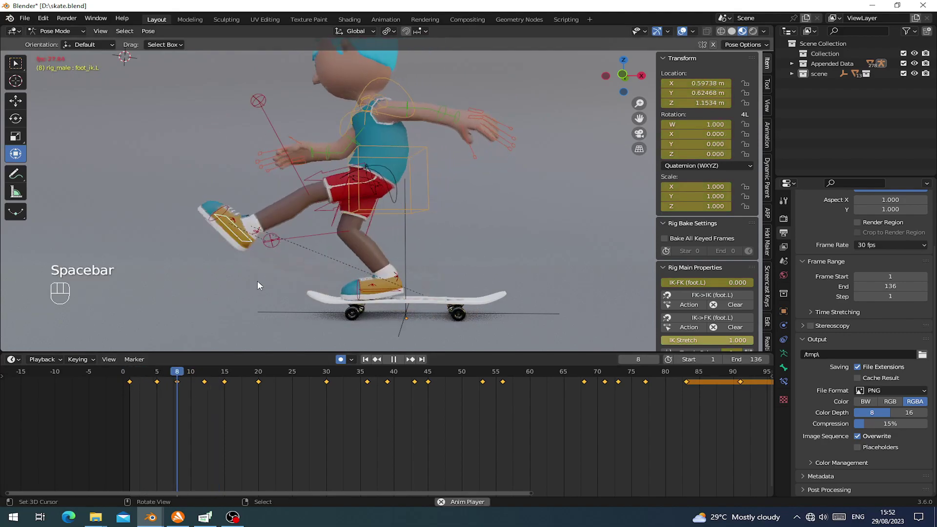
pyautogui.click(133, 386)
pyautogui.click(134, 385)
pyautogui.click(134, 385)
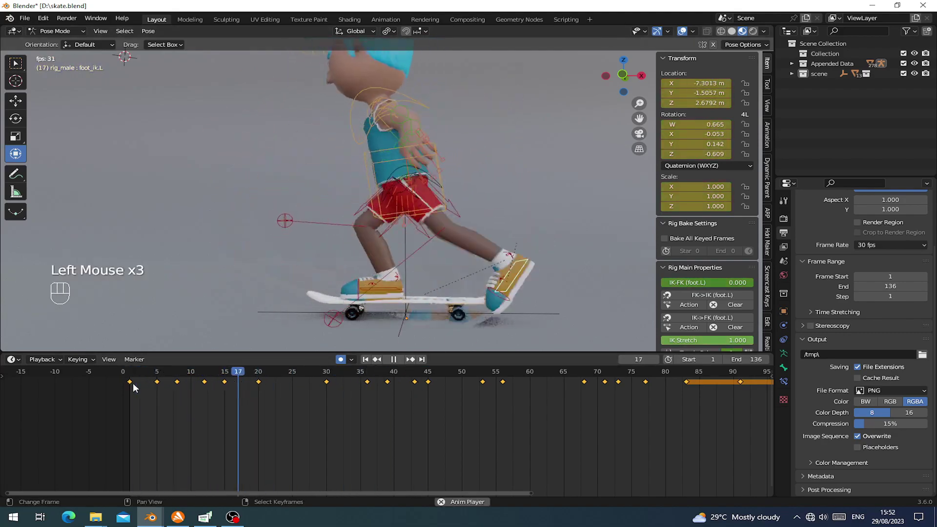
pyautogui.click(133, 383)
pyautogui.press('space')
# Step: Calculate the left foot control's motion path with In Range display, Scene Frame Range and Heads bake location
pyautogui.moveTo(132, 382); pyautogui.dragTo(193, 399)
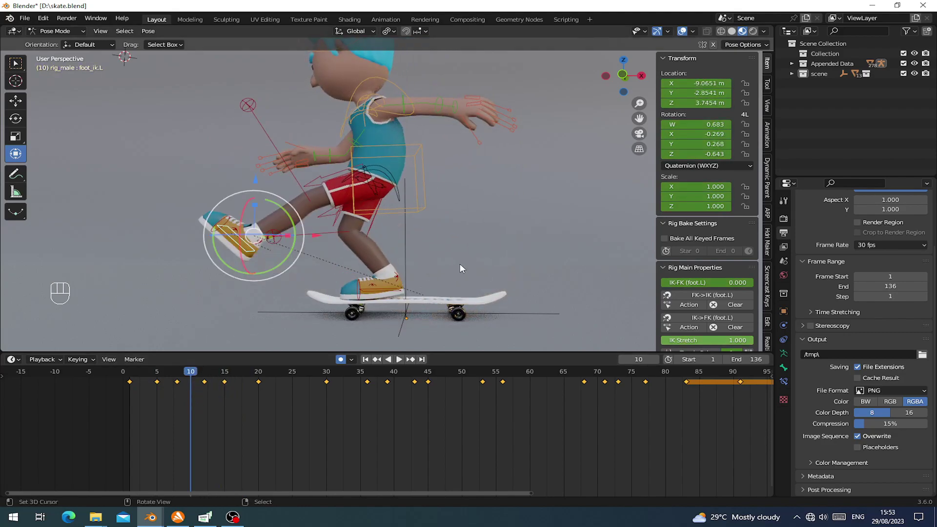
pyautogui.press('F3')
pyautogui.write('CALC')
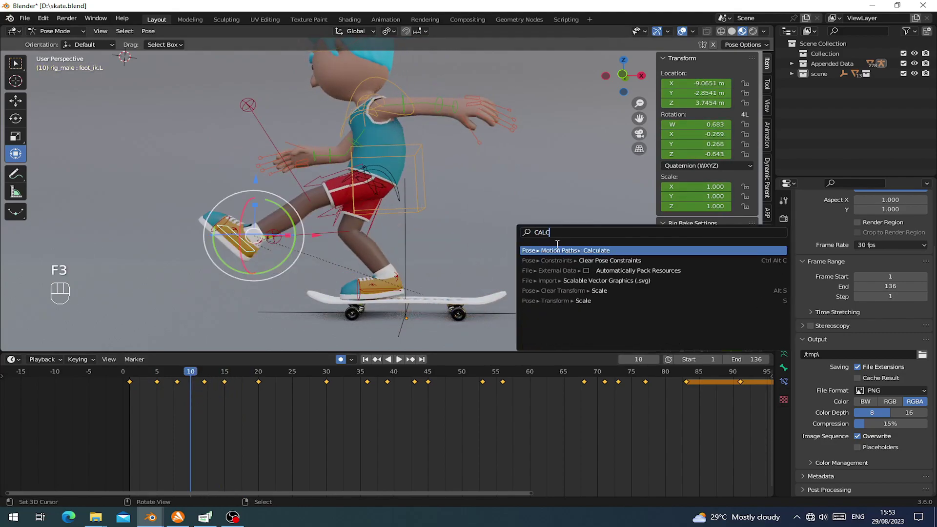
pyautogui.press('Return')
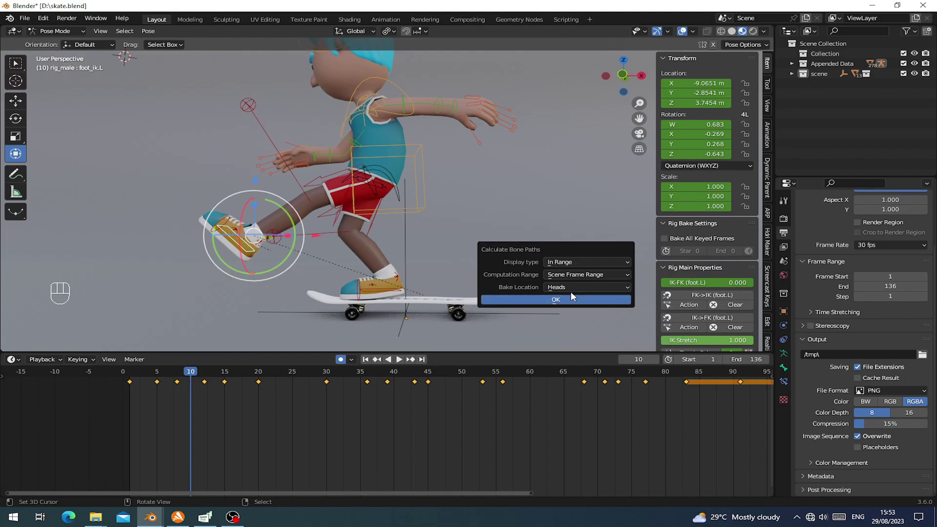
pyautogui.click(573, 306)
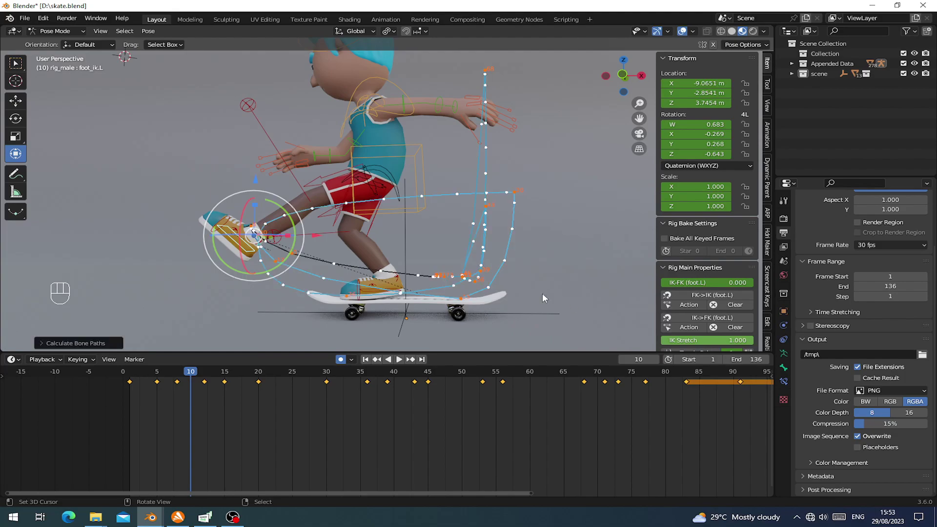
pyautogui.moveTo(560, 298); pyautogui.dragTo(479, 280, button='middle')
pyautogui.moveTo(380, 124); pyautogui.dragTo(429, 136, button='middle')
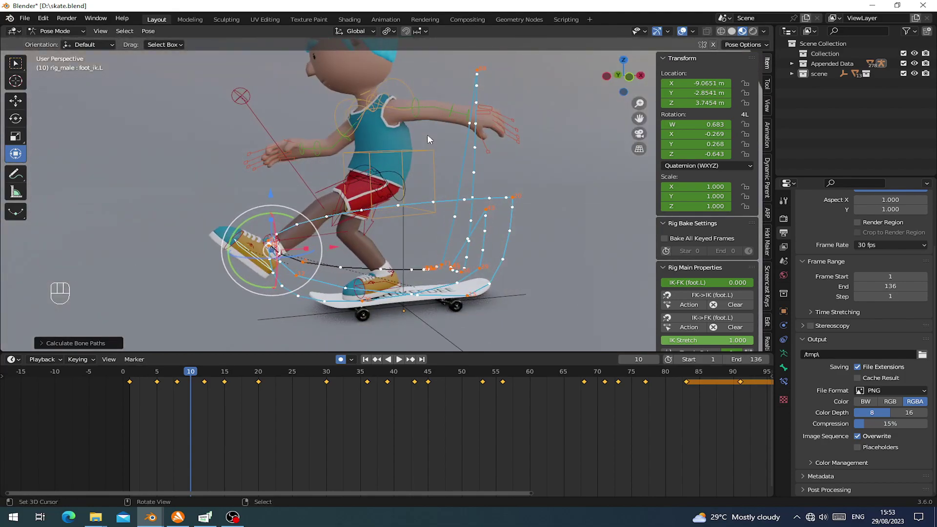
# Step: Using the motion path as a guide, move the left foot control forward and higher at frame 12
pyautogui.moveTo(176, 392); pyautogui.dragTo(218, 386)
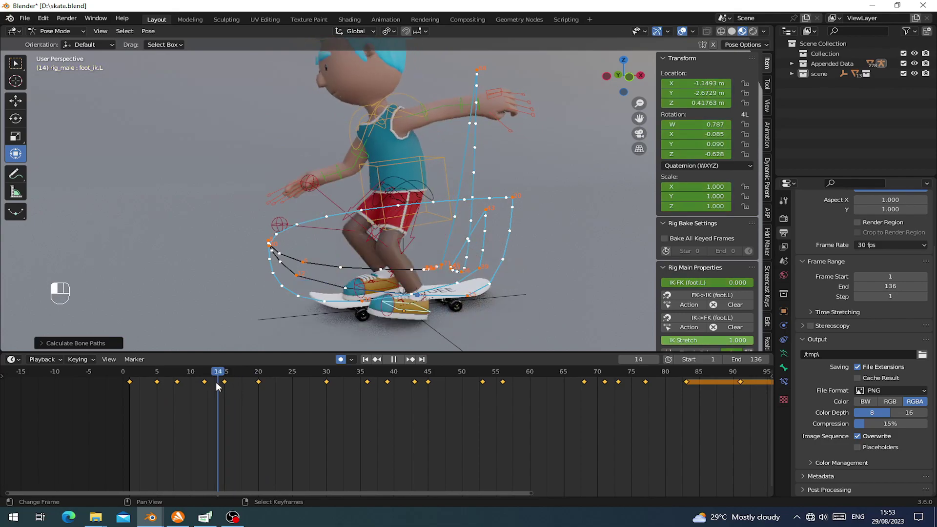
pyautogui.keyDown('shift'); pyautogui.moveTo(332, 292); pyautogui.dragTo(317, 271, button='middle'); pyautogui.keyUp('shift')
pyautogui.moveTo(317, 272); pyautogui.dragTo(306, 234, button='middle')
pyautogui.scroll(2, 306, 234)
pyautogui.moveTo(305, 234); pyautogui.dragTo(284, 216, button='middle')
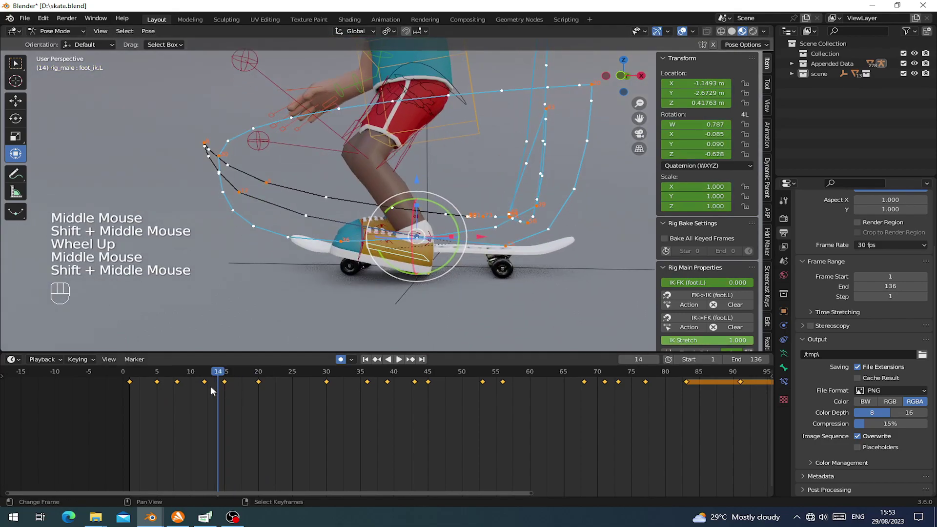
pyautogui.click(204, 390)
pyautogui.keyDown('shift'); pyautogui.moveTo(253, 266); pyautogui.dragTo(311, 252, button='middle'); pyautogui.keyUp('shift')
pyautogui.rightClick(270, 181)
pyautogui.moveTo(271, 180); pyautogui.dragTo(275, 175, button='middle')
pyautogui.moveTo(275, 175)
pyautogui.mouseDown()
pyautogui.moveTo(296, 176)
pyautogui.moveTo(257, 179)
pyautogui.mouseUp()
pyautogui.moveTo(251, 164); pyautogui.dragTo(251, 142)
pyautogui.rightClick(263, 225)
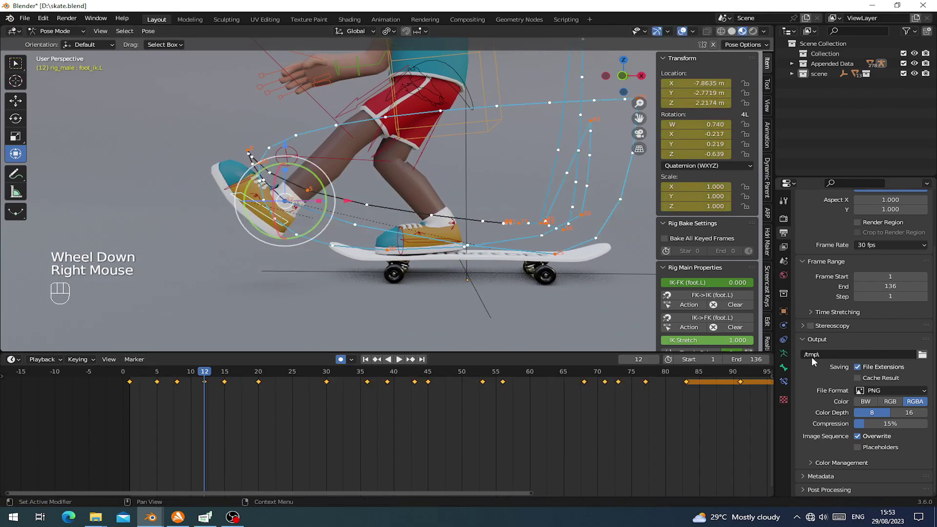
# Step: Try to clear the motion path from the rig object's Motion Paths settings
pyautogui.click(783, 353)
pyautogui.click(783, 367)
pyautogui.scroll(-2, 780, 373)
pyautogui.click(782, 380)
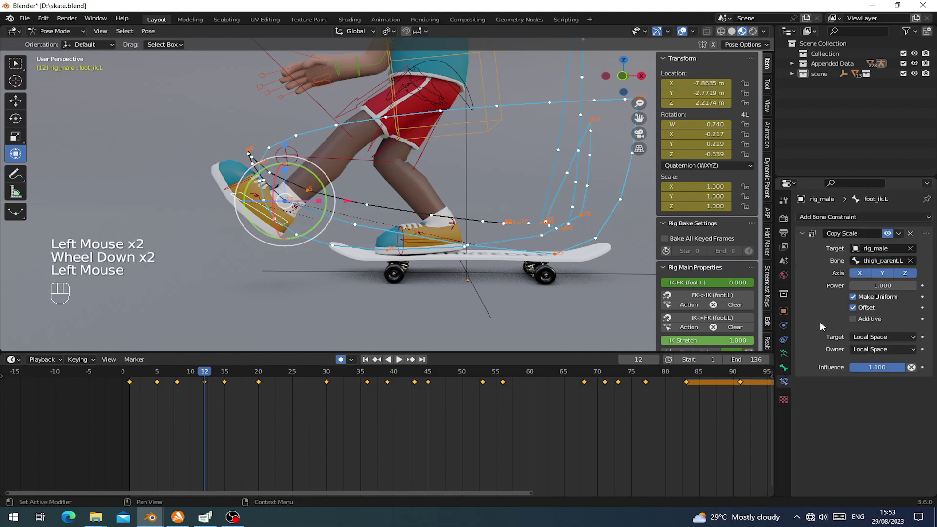
pyautogui.click(783, 313)
pyautogui.click(839, 402)
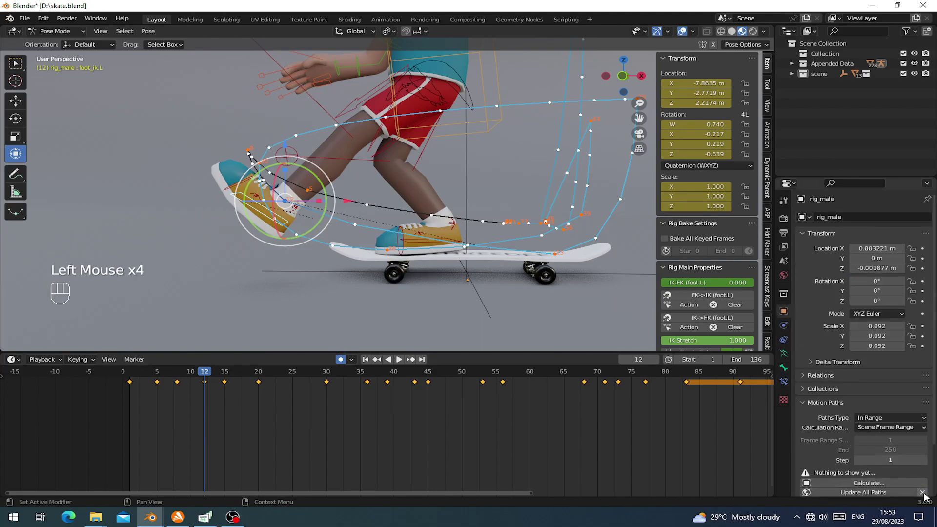
pyautogui.keyDown('shift'); pyautogui.moveTo(551, 288); pyautogui.dragTo(557, 287, button='middle'); pyautogui.keyUp('shift')
pyautogui.scroll(-2, 903, 454)
pyautogui.tripleClick(921, 454)
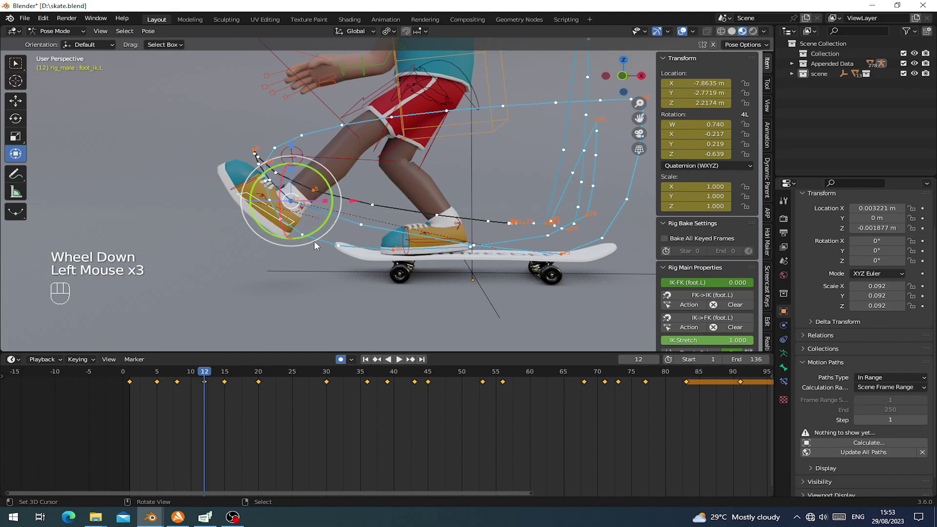
pyautogui.press('g')
pyautogui.press('Escape')
pyautogui.keyDown('shift'); pyautogui.moveTo(304, 242); pyautogui.dragTo(297, 252, button='middle'); pyautogui.keyUp('shift')
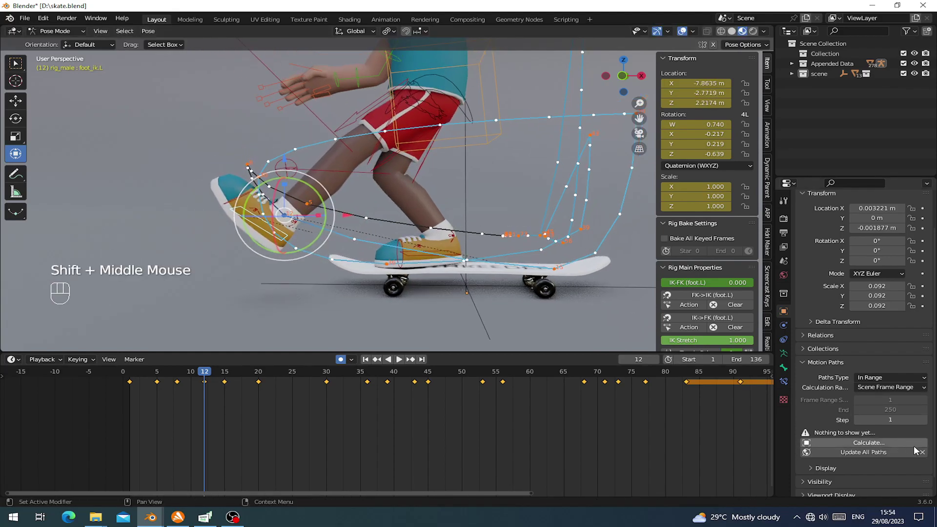
# Step: Clear the motion paths through the armature data's Motion Paths settings
pyautogui.click(783, 366)
pyautogui.click(824, 429)
pyautogui.scroll(-6, 824, 412)
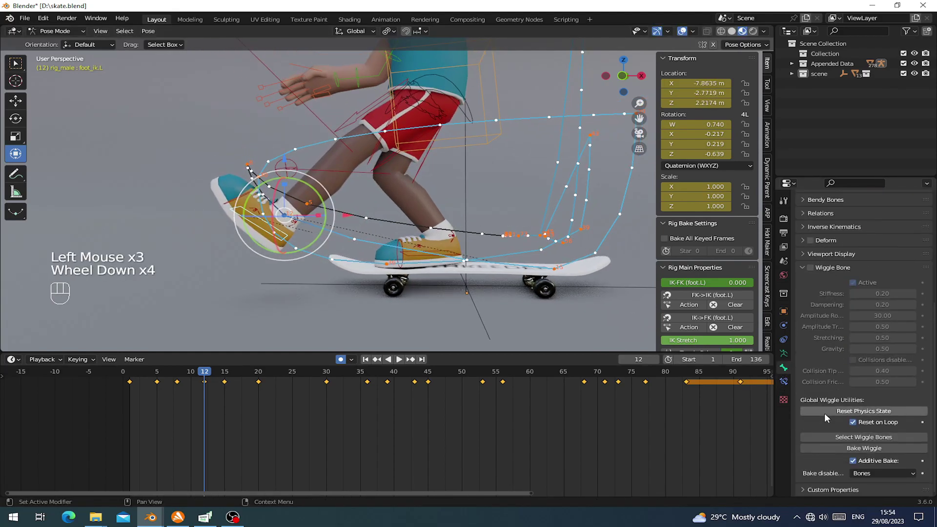
pyautogui.scroll(1, 829, 267)
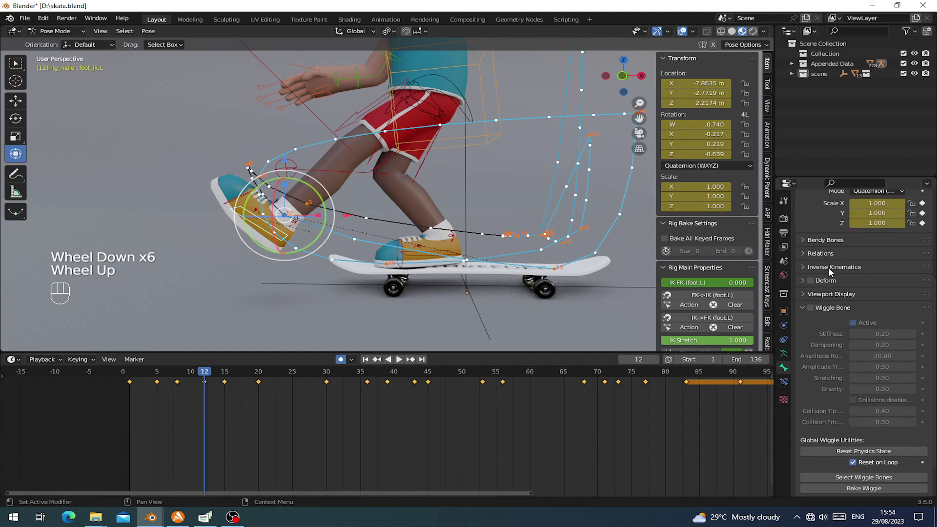
pyautogui.click(801, 306)
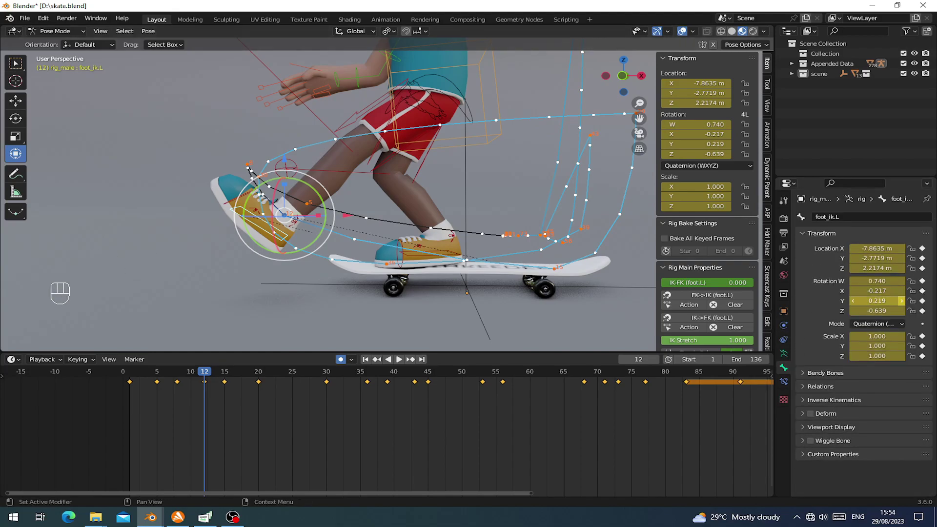
pyautogui.click(784, 355)
pyautogui.click(810, 338)
pyautogui.click(922, 428)
# Step: Adjust the left toe control at frame 12, and move and rotate it at frame 14
pyautogui.keyDown('shift'); pyautogui.moveTo(251, 191); pyautogui.dragTo(250, 210, button='middle'); pyautogui.keyUp('shift')
pyautogui.rightClick(241, 219)
pyautogui.moveTo(249, 180); pyautogui.dragTo(265, 196)
pyautogui.moveTo(223, 393); pyautogui.dragTo(217, 388)
pyautogui.keyDown('shift'); pyautogui.moveTo(424, 259); pyautogui.dragTo(379, 247, button='middle'); pyautogui.keyUp('shift')
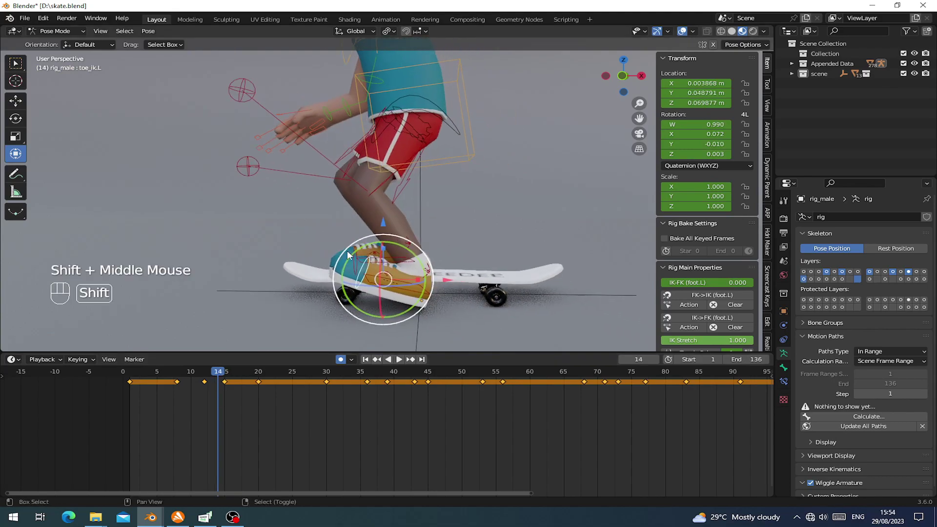
pyautogui.press('g')
pyautogui.click(379, 247)
pyautogui.moveTo(386, 242); pyautogui.dragTo(400, 264)
# Step: Look over the render Simplify settings and review the left foot's ground contact and push between frames 14 and 20
pyautogui.click(784, 218)
pyautogui.scroll(-3, 849, 405)
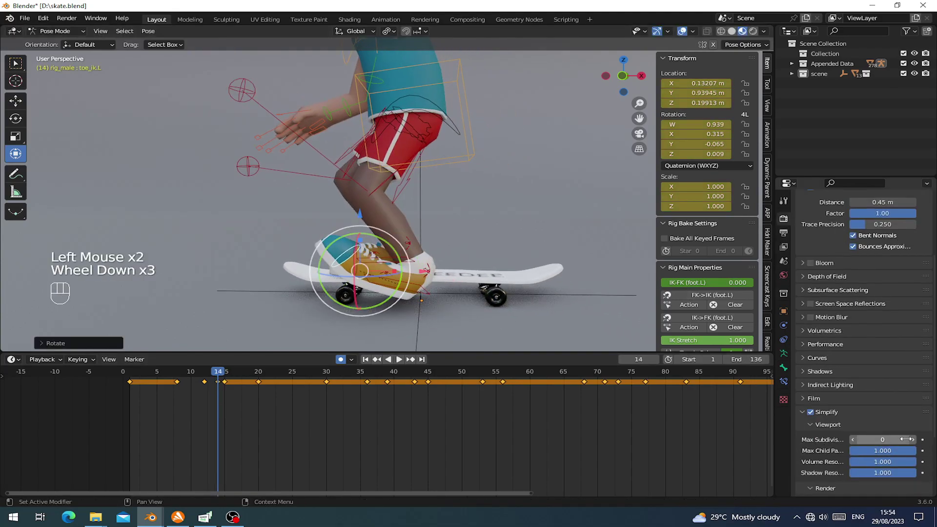
pyautogui.moveTo(528, 319); pyautogui.dragTo(512, 314, button='middle')
pyautogui.scroll(1, 502, 304)
pyautogui.moveTo(493, 296); pyautogui.dragTo(461, 279, button='middle')
pyautogui.moveTo(219, 382); pyautogui.dragTo(215, 326)
pyautogui.press('space')
pyautogui.press('space')
pyautogui.moveTo(186, 371); pyautogui.dragTo(226, 393)
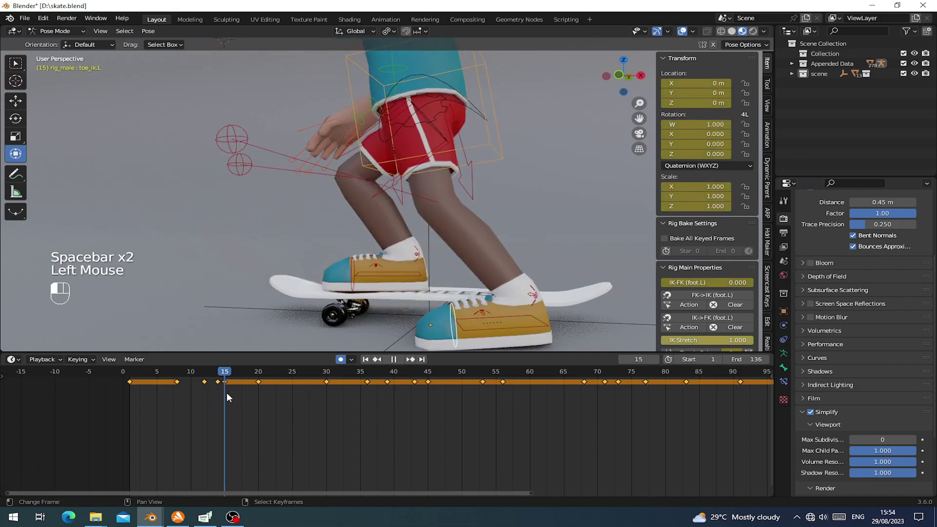
pyautogui.moveTo(540, 327); pyautogui.dragTo(537, 328)
pyautogui.moveTo(238, 379); pyautogui.dragTo(258, 382)
pyautogui.scroll(-1, 298, 273)
pyautogui.keyDown('shift'); pyautogui.moveTo(303, 244); pyautogui.dragTo(275, 288, button='middle'); pyautogui.keyUp('shift')
pyautogui.scroll(-1, 275, 287)
pyautogui.moveTo(276, 288); pyautogui.dragTo(289, 292, button='middle')
# Step: At frame 17, adjust the pose of the trailing left foot behind the board
pyautogui.moveTo(277, 393); pyautogui.dragTo(241, 383)
pyautogui.scroll(3, 341, 273)
pyautogui.keyDown('shift'); pyautogui.moveTo(341, 274); pyautogui.dragTo(483, 243, button='middle'); pyautogui.keyUp('shift')
pyautogui.rightClick(483, 242)
pyautogui.moveTo(498, 253); pyautogui.dragTo(536, 226)
pyautogui.keyDown('shift'); pyautogui.moveTo(510, 165); pyautogui.dragTo(503, 123, button='middle'); pyautogui.keyUp('shift')
pyautogui.scroll(2, 503, 122)
pyautogui.moveTo(505, 123); pyautogui.dragTo(505, 131)
pyautogui.scroll(-2, 506, 131)
pyautogui.scroll(-2, 439, 196)
pyautogui.keyDown('shift'); pyautogui.moveTo(505, 131); pyautogui.dragTo(381, 254, button='middle'); pyautogui.keyUp('shift')
# Step: Relax the torso control's pose between its neighbouring keyframes at frame 17 and play back the motion
pyautogui.moveTo(239, 382)
pyautogui.mouseDown()
pyautogui.moveTo(225, 385)
pyautogui.moveTo(251, 382)
pyautogui.moveTo(236, 382)
pyautogui.mouseUp()
pyautogui.rightClick(370, 163)
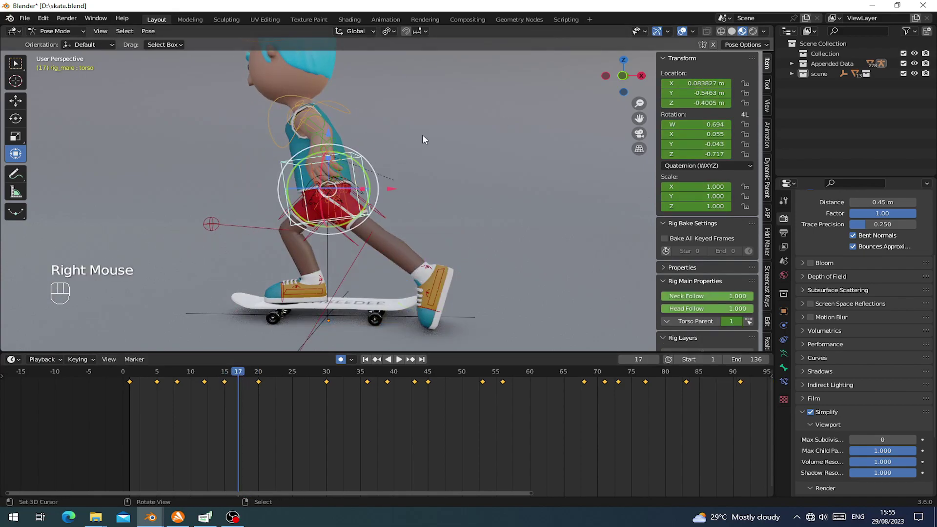
pyautogui.hotkey('alt', 'e')
pyautogui.hotkey('alt', 'e')
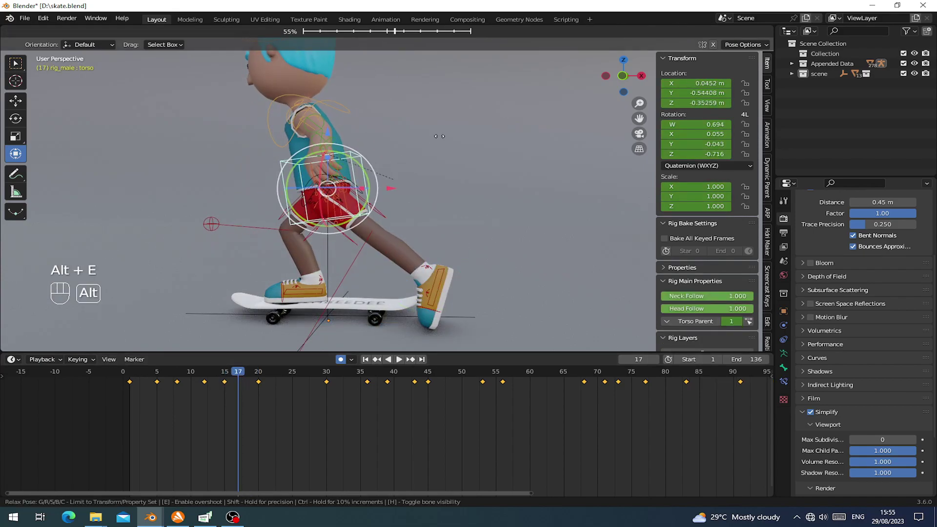
pyautogui.click(534, 161)
pyautogui.press('space')
pyautogui.click(222, 386)
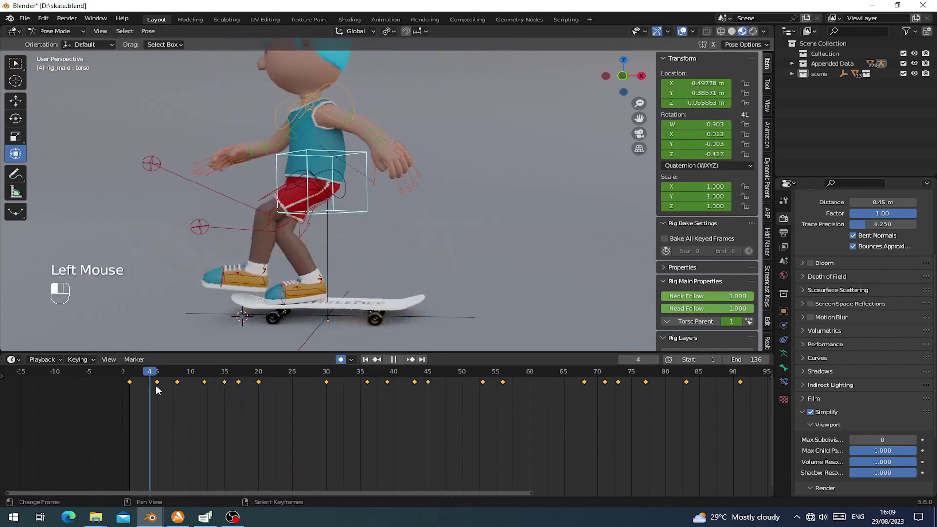
# Step: At frame 25, lower the left foot control and shift it back behind the supporting leg
pyautogui.moveTo(156, 385); pyautogui.dragTo(298, 398)
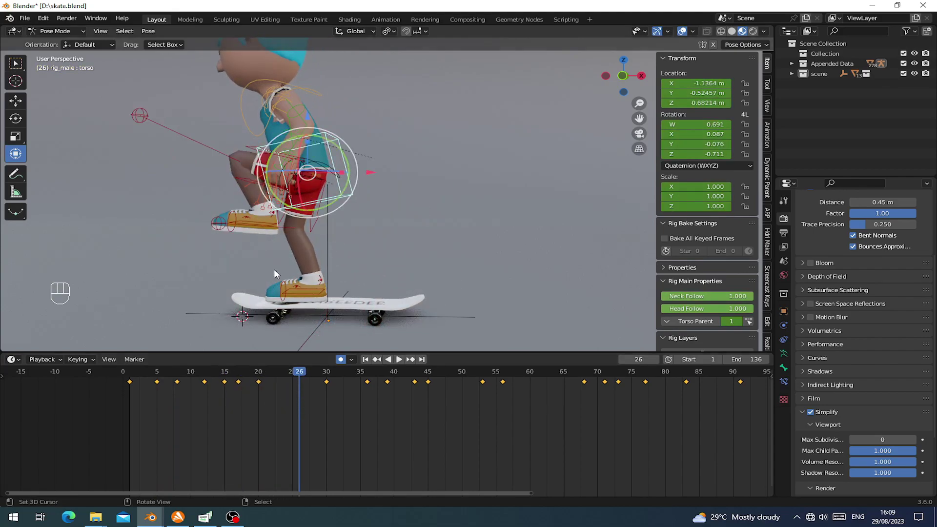
pyautogui.click(292, 390)
pyautogui.keyDown('shift'); pyautogui.moveTo(327, 246); pyautogui.dragTo(332, 238, button='middle'); pyautogui.keyUp('shift')
pyautogui.rightClick(315, 229)
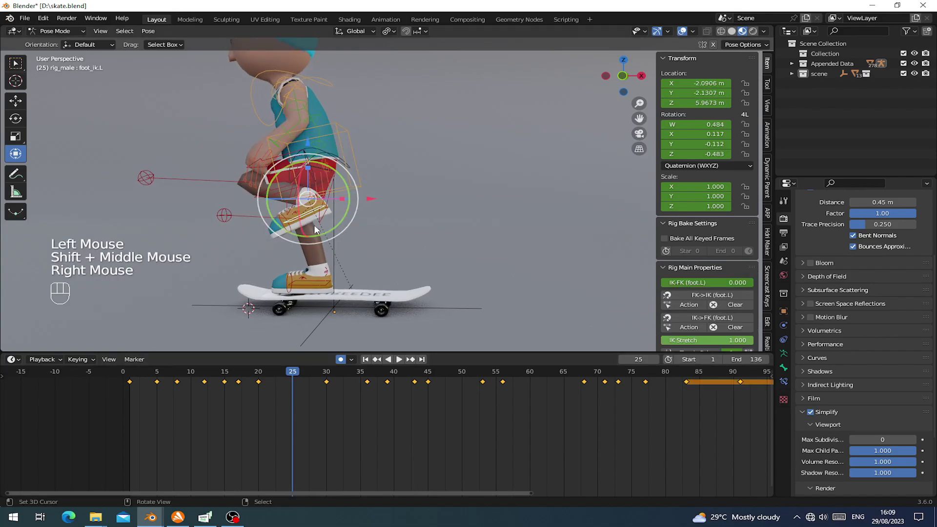
pyautogui.moveTo(308, 145); pyautogui.dragTo(381, 294)
pyautogui.moveTo(369, 249); pyautogui.dragTo(387, 218)
# Step: Adjust the torso control at frame 25 and fine-tune the left foot's position above the board's tail
pyautogui.keyDown('shift'); pyautogui.moveTo(387, 218); pyautogui.dragTo(359, 111, button='middle'); pyautogui.keyUp('shift')
pyautogui.rightClick(368, 159)
pyautogui.moveTo(359, 112); pyautogui.dragTo(341, 128)
pyautogui.keyDown('shift'); pyautogui.moveTo(412, 217); pyautogui.dragTo(436, 225, button='middle'); pyautogui.keyUp('shift')
pyautogui.rightClick(438, 251)
pyautogui.moveTo(500, 219); pyautogui.dragTo(497, 218)
pyautogui.click(432, 168)
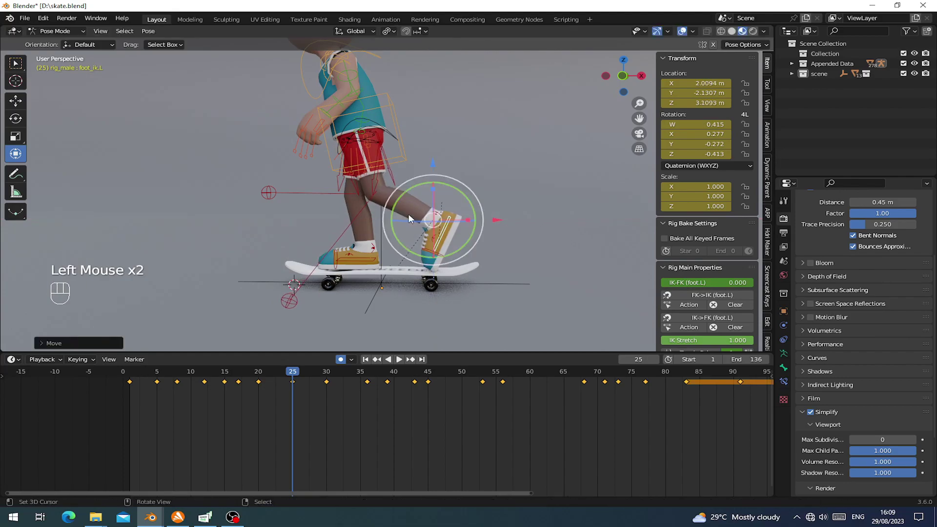
pyautogui.keyDown('shift'); pyautogui.moveTo(432, 168); pyautogui.dragTo(442, 198, button='middle'); pyautogui.keyUp('shift')
# Step: At frame 27, rotate the left foot control so the toes point down toward the board
pyautogui.moveTo(301, 375)
pyautogui.mouseDown()
pyautogui.moveTo(274, 385)
pyautogui.moveTo(305, 387)
pyautogui.mouseUp()
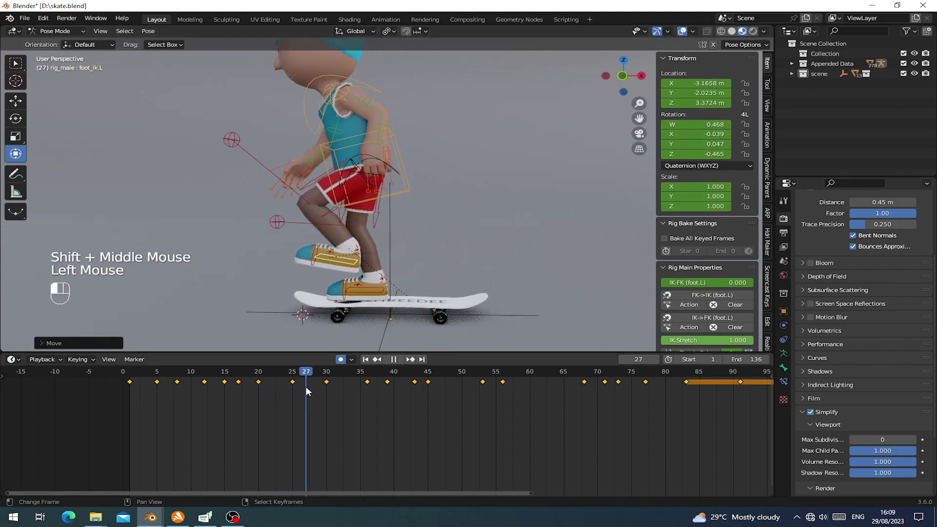
pyautogui.moveTo(380, 220); pyautogui.dragTo(378, 217)
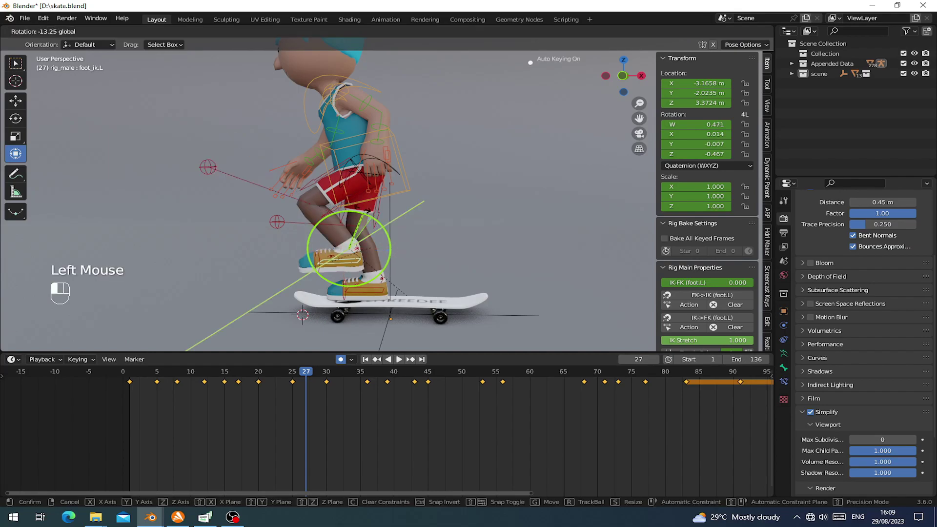
pyautogui.moveTo(349, 261); pyautogui.dragTo(349, 261)
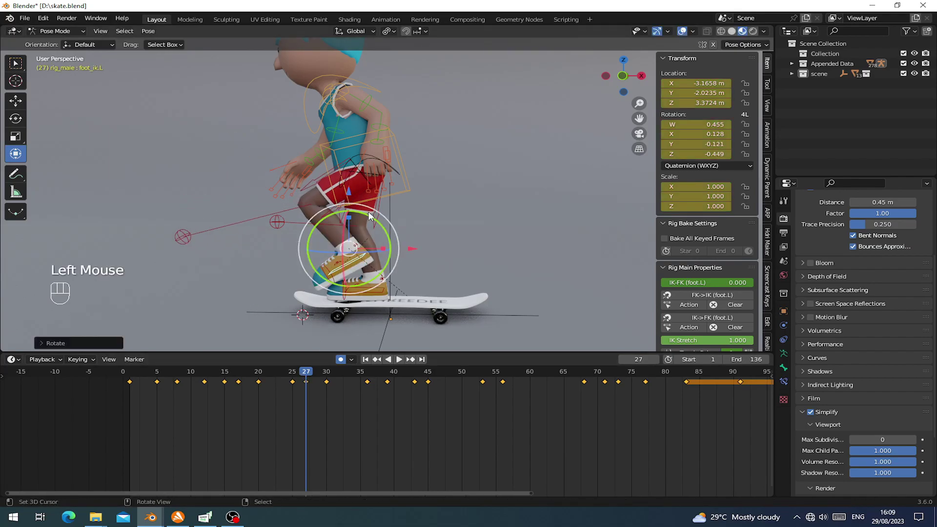
# Step: At frame 28, rotate and reposition the left foot control, and check the pose at frame 30
pyautogui.moveTo(291, 385); pyautogui.dragTo(317, 388)
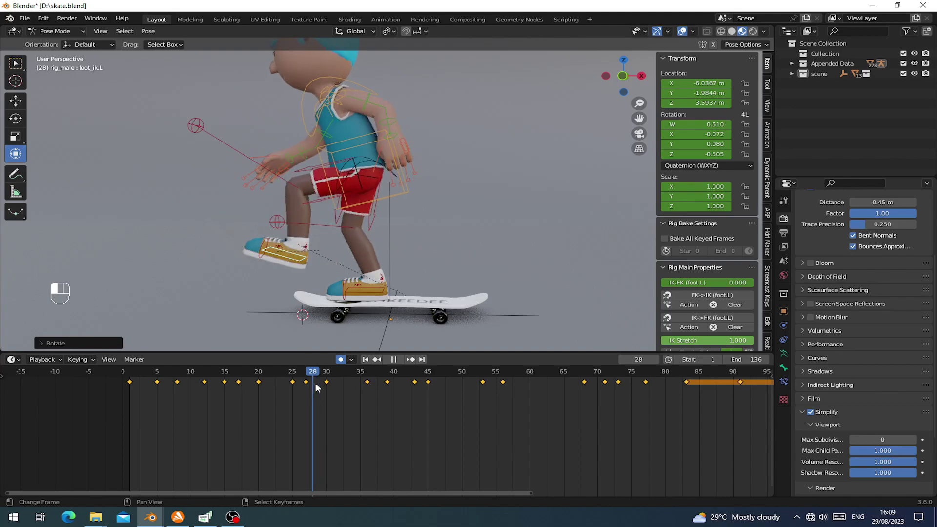
pyautogui.moveTo(287, 211); pyautogui.dragTo(266, 242)
pyautogui.moveTo(312, 268); pyautogui.dragTo(341, 262)
pyautogui.click(318, 387)
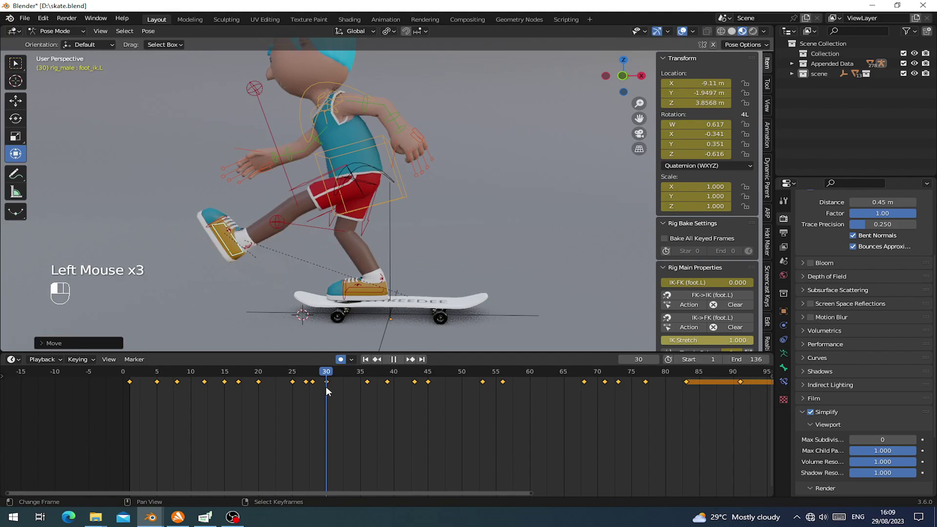
# Step: Play back the left foot's swing around frames 22 to 31 to check its motion
pyautogui.moveTo(318, 389); pyautogui.dragTo(327, 388)
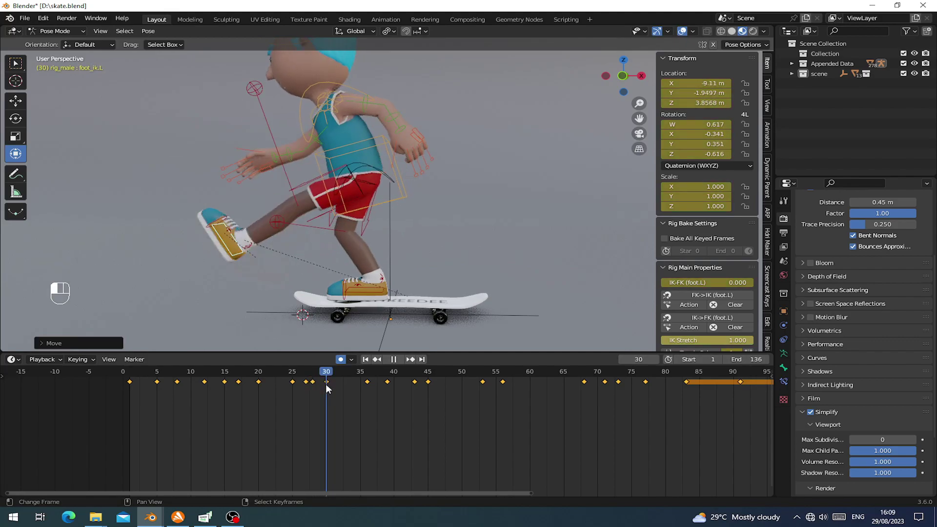
pyautogui.press('space')
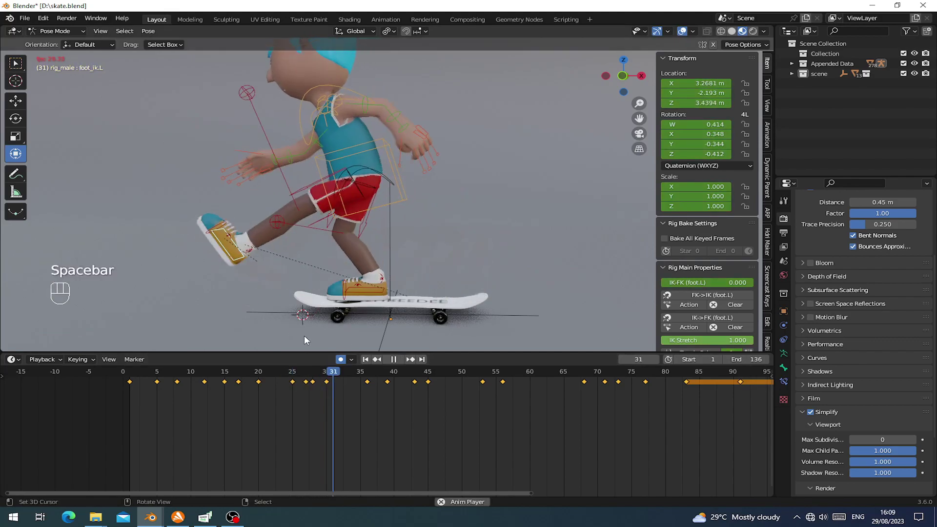
pyautogui.click(299, 394)
pyautogui.click(297, 394)
pyautogui.click(282, 392)
pyautogui.click(276, 390)
pyautogui.click(268, 387)
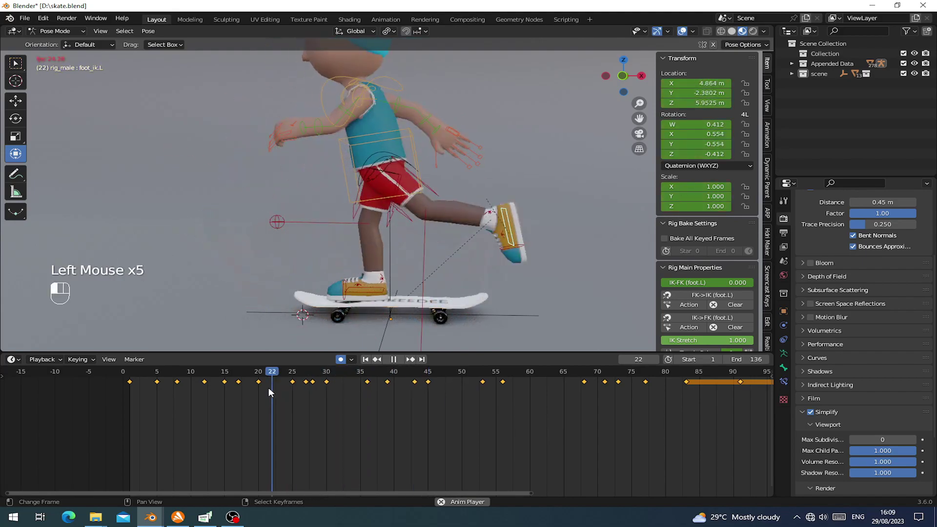
pyautogui.press('space')
pyautogui.click(286, 403)
# Step: Copy the left foot control's frame 30 keyframe to frame 35 and fine-tune the foot's position there
pyautogui.moveTo(295, 408); pyautogui.dragTo(360, 404)
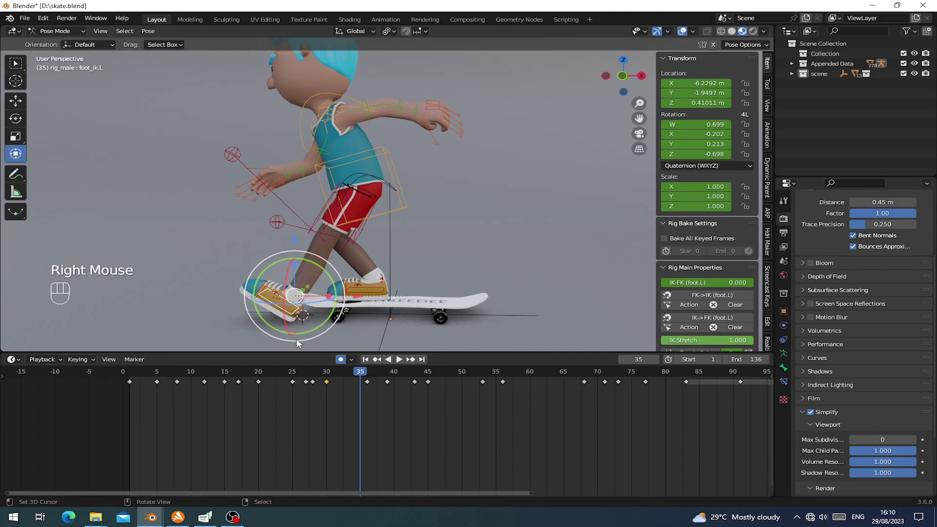
pyautogui.hotkey('ctrl', 'c')
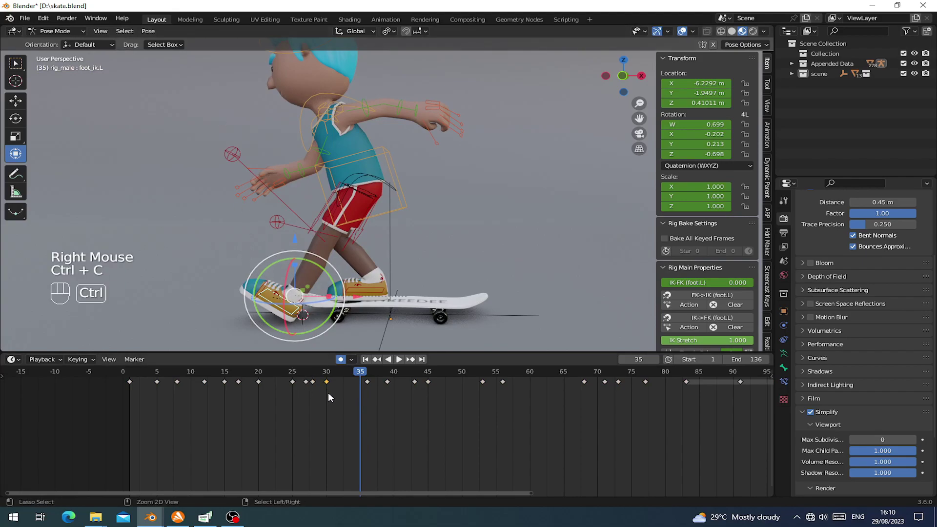
pyautogui.hotkey('ctrl', 'v')
pyautogui.moveTo(244, 183); pyautogui.dragTo(254, 209)
pyautogui.moveTo(304, 252)
pyautogui.mouseDown()
pyautogui.moveTo(297, 266)
pyautogui.moveTo(299, 257)
pyautogui.mouseUp()
# Step: Review the full push motion in playback from the first frames, checking both left foot swings
pyautogui.click(307, 373)
pyautogui.press('space')
pyautogui.click(295, 386)
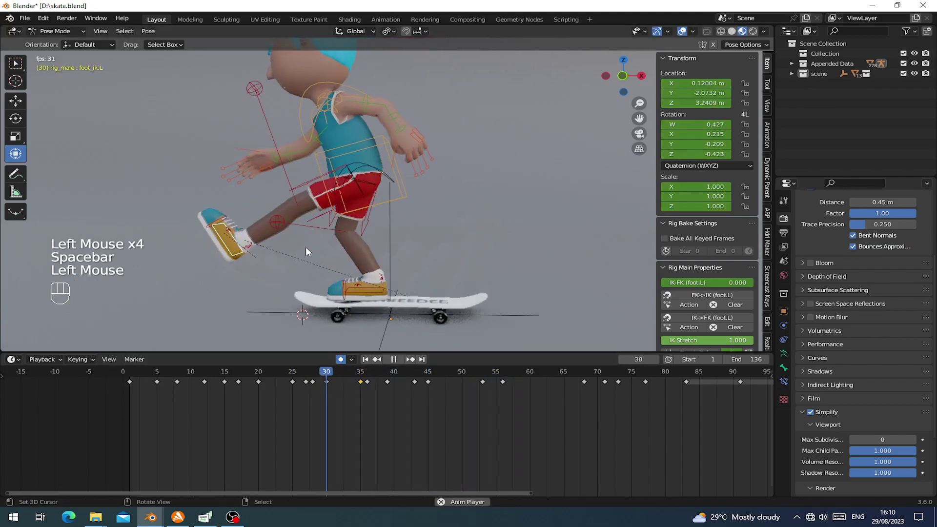
pyautogui.scroll(-2, 316, 288)
pyautogui.click(273, 407)
pyautogui.scroll(-2, 392, 292)
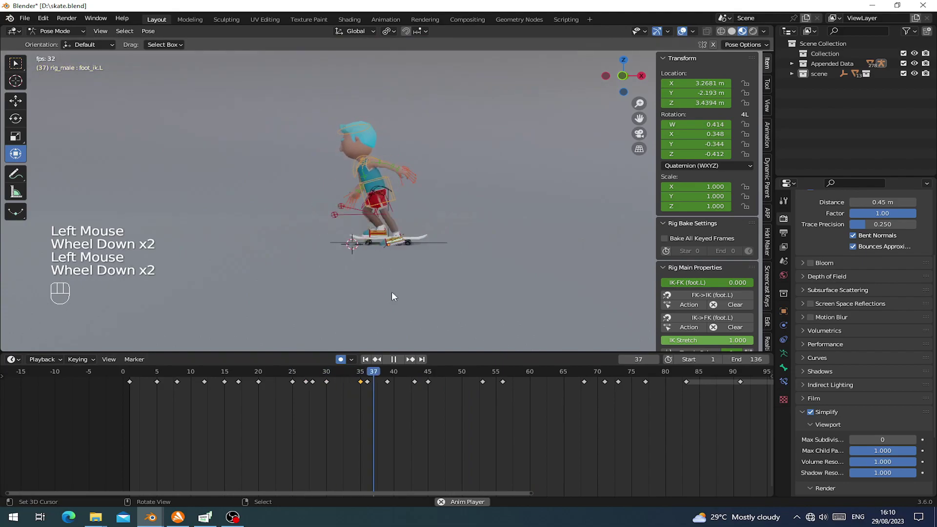
pyautogui.click(312, 375)
pyautogui.click(150, 373)
pyautogui.click(140, 407)
pyautogui.press('space')
pyautogui.click(159, 396)
pyautogui.moveTo(159, 397)
pyautogui.mouseDown()
pyautogui.moveTo(234, 409)
pyautogui.moveTo(165, 413)
pyautogui.moveTo(325, 426)
pyautogui.moveTo(162, 401)
pyautogui.mouseUp()
# Step: Copy the left foot control's frame 8 keyframe to frame 12 and adjust the foot's position there
pyautogui.scroll(2, 297, 277)
pyautogui.keyDown('shift'); pyautogui.moveTo(299, 273); pyautogui.dragTo(364, 246, button='middle'); pyautogui.keyUp('shift')
pyautogui.moveTo(165, 388); pyautogui.dragTo(203, 385)
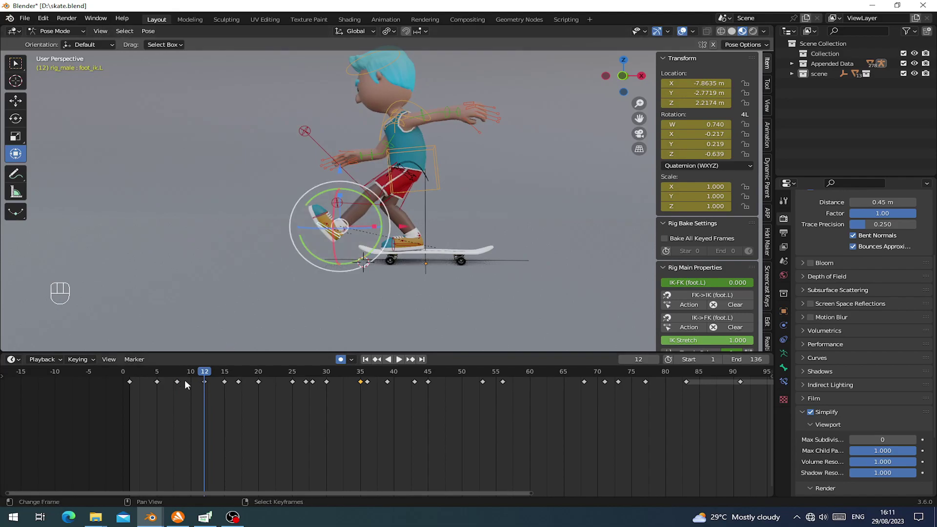
pyautogui.rightClick(177, 384)
pyautogui.hotkey('ctrl', 'c')
pyautogui.hotkey('ctrl', 'v')
pyautogui.scroll(1, 274, 146)
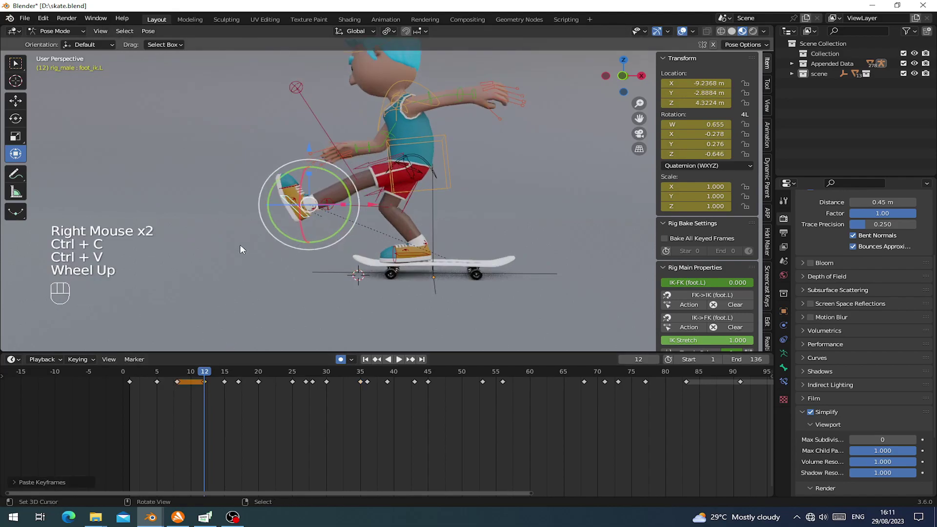
pyautogui.keyDown('shift'); pyautogui.moveTo(275, 143); pyautogui.dragTo(295, 163, button='middle'); pyautogui.keyUp('shift')
pyautogui.moveTo(312, 164); pyautogui.dragTo(310, 168)
pyautogui.moveTo(375, 223); pyautogui.dragTo(375, 224)
# Step: Play back the opening kick to check the left foot's motion around frame 12
pyautogui.moveTo(174, 402); pyautogui.dragTo(145, 374)
pyautogui.press('space')
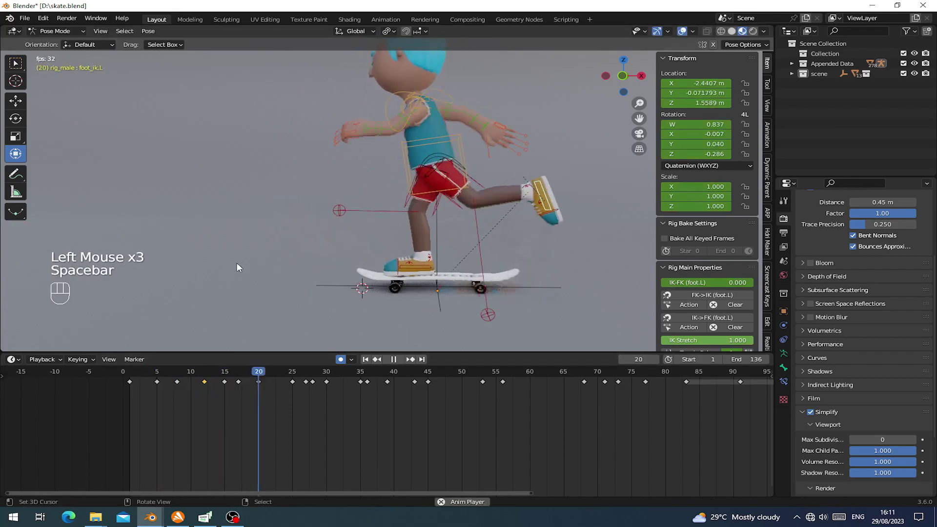
pyautogui.click(222, 308)
pyautogui.click(152, 413)
pyautogui.click(175, 393)
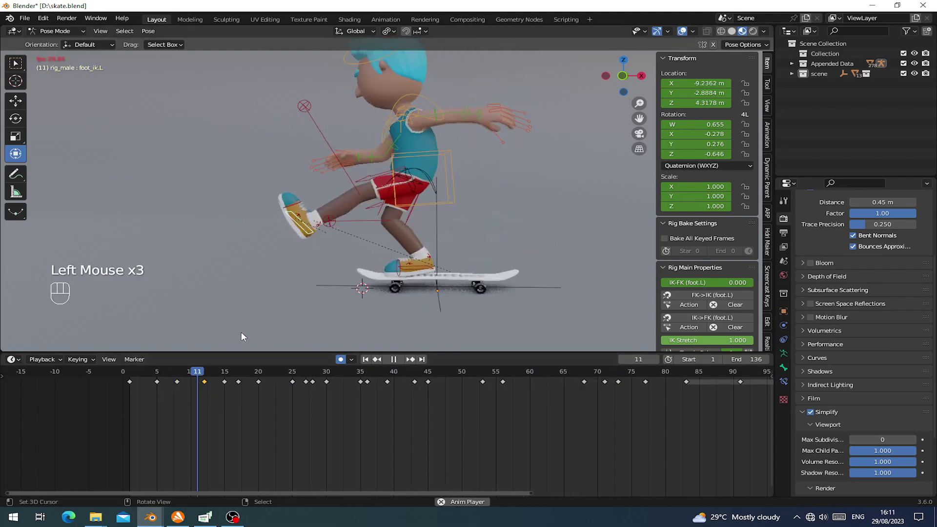
pyautogui.press('space')
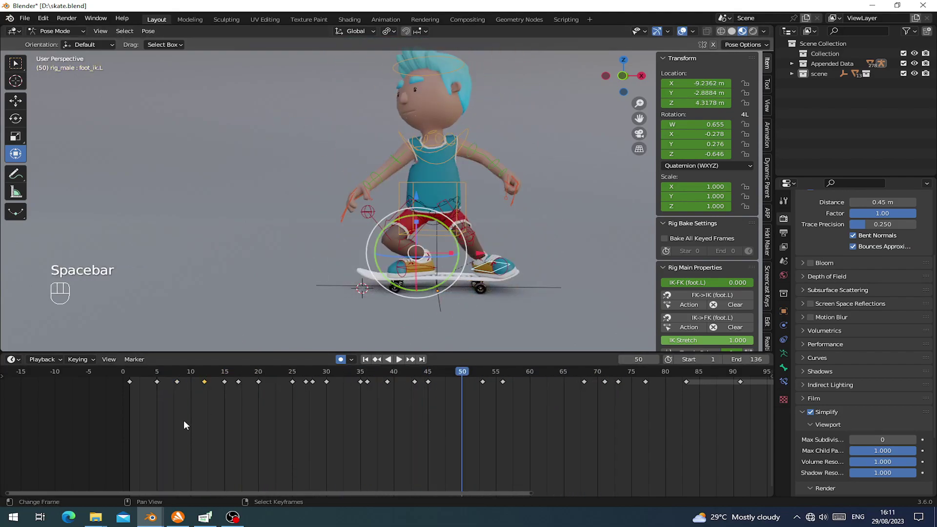
pyautogui.press('space')
# Step: At frame 14, select the left toe control and reposition it
pyautogui.moveTo(150, 406); pyautogui.dragTo(219, 406)
pyautogui.rightClick(366, 264)
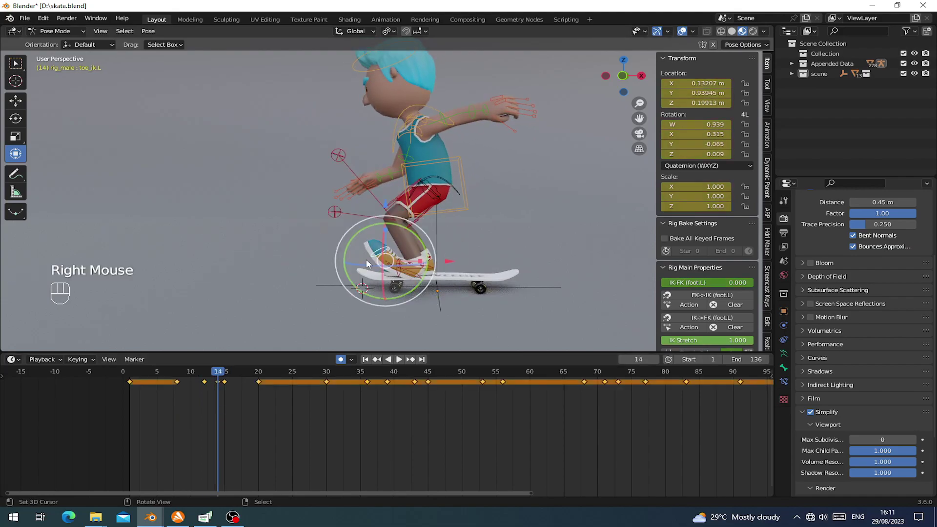
pyautogui.press('g')
pyautogui.click(367, 256)
# Step: At frame 16, select the left foot control, adjust it near the ground and check the motion in playback
pyautogui.moveTo(221, 391)
pyautogui.mouseDown()
pyautogui.moveTo(207, 390)
pyautogui.moveTo(231, 389)
pyautogui.mouseUp()
pyautogui.scroll(2, 355, 313)
pyautogui.keyDown('shift'); pyautogui.moveTo(386, 330); pyautogui.dragTo(324, 252, button='middle'); pyautogui.keyUp('shift')
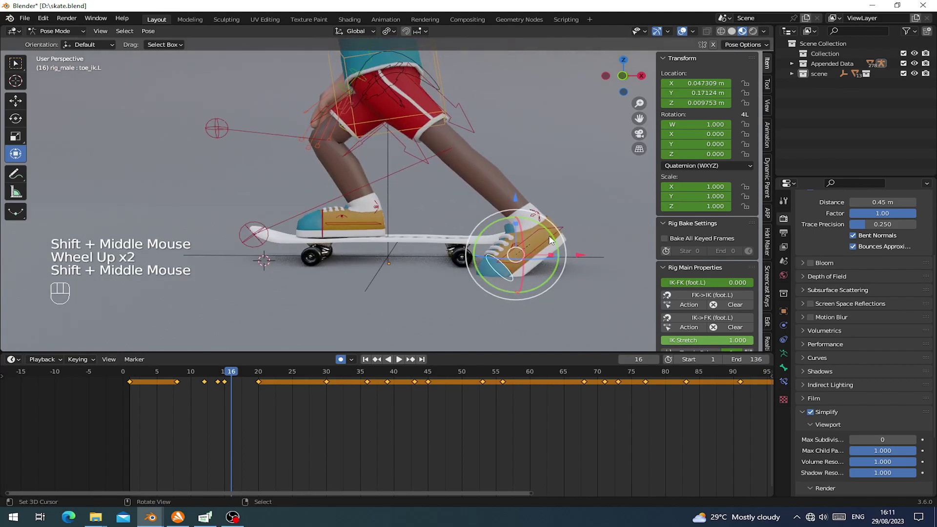
pyautogui.rightClick(544, 251)
pyautogui.moveTo(556, 194); pyautogui.dragTo(526, 132)
pyautogui.moveTo(220, 389); pyautogui.dragTo(204, 378)
pyautogui.scroll(-2, 402, 204)
pyautogui.press('space')
pyautogui.press('space')
# Step: At frame 22, nudge the left foot control slightly farther back and lower
pyautogui.moveTo(278, 383)
pyautogui.mouseDown()
pyautogui.moveTo(209, 385)
pyautogui.moveTo(292, 387)
pyautogui.moveTo(251, 382)
pyautogui.moveTo(292, 382)
pyautogui.moveTo(274, 384)
pyautogui.mouseUp()
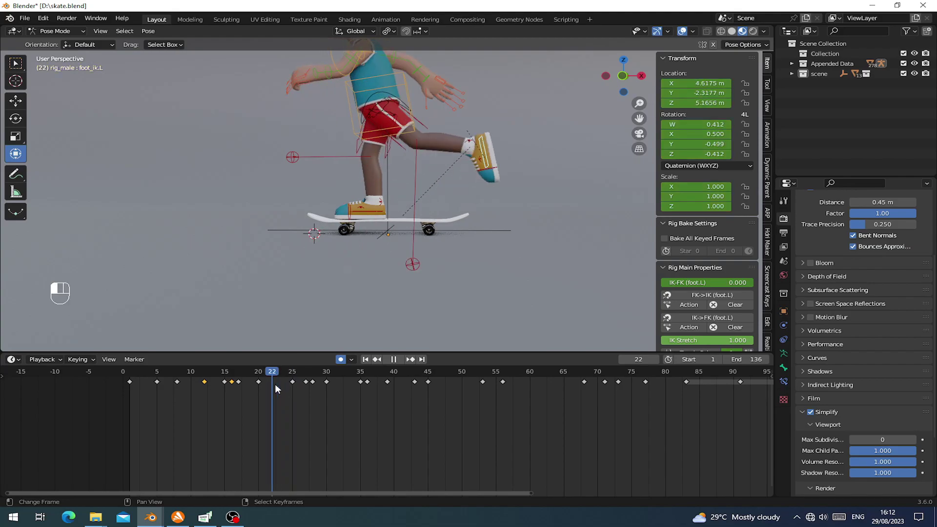
pyautogui.moveTo(531, 144); pyautogui.dragTo(534, 144)
pyautogui.moveTo(470, 91); pyautogui.dragTo(470, 94)
# Step: At frame 38, raise the left foot control behind the supporting leg
pyautogui.moveTo(273, 388); pyautogui.dragTo(378, 393)
pyautogui.scroll(2, 449, 210)
pyautogui.moveTo(461, 200); pyautogui.dragTo(467, 143)
# Step: At frame 41, move the left foot control farther back along X to about 4.15 m
pyautogui.moveTo(381, 380); pyautogui.dragTo(401, 390)
pyautogui.press('space')
pyautogui.press('space')
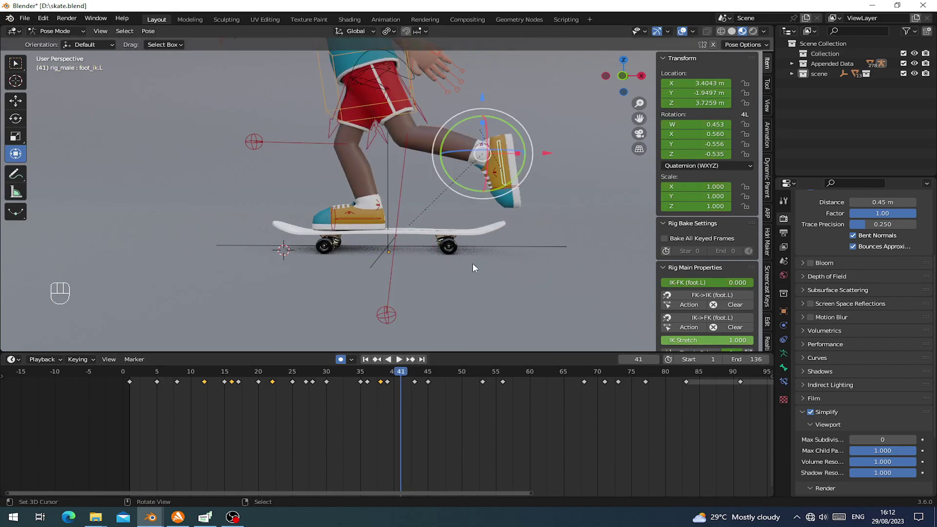
pyautogui.moveTo(546, 155); pyautogui.dragTo(566, 153)
pyautogui.scroll(-2, 505, 150)
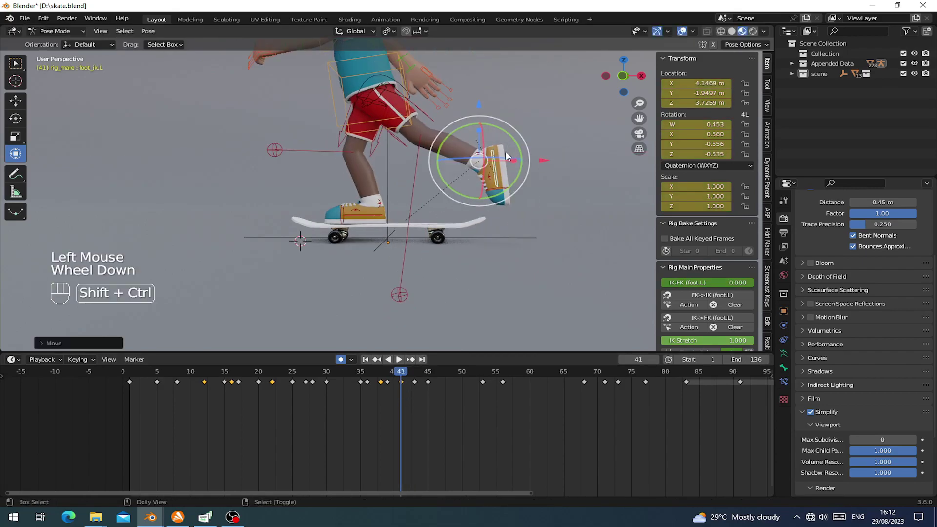
# Step: Play back the second push and the return to the board, from about frame 31, to check the foot arc
pyautogui.keyDown('shift'); pyautogui.moveTo(504, 150); pyautogui.dragTo(480, 258, button='middle'); pyautogui.keyUp('shift')
pyautogui.click(383, 372)
pyautogui.press('space')
pyautogui.click(384, 372)
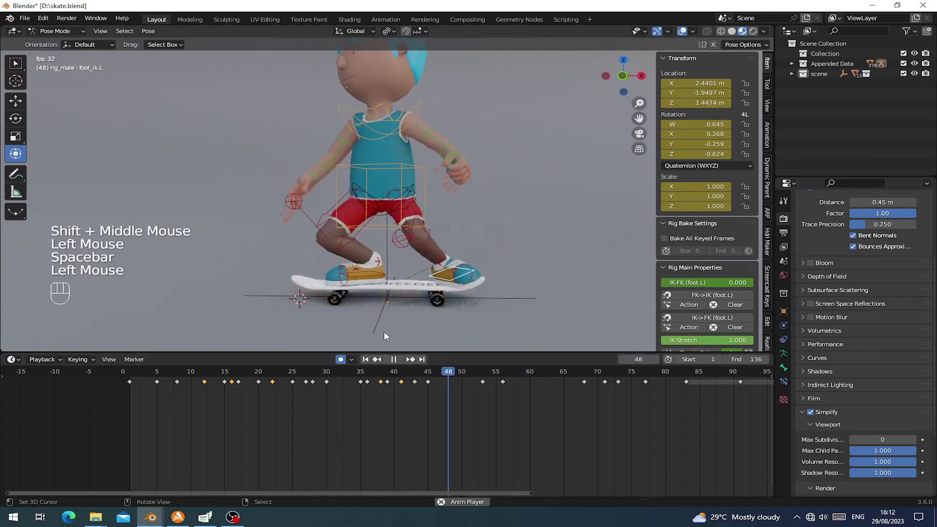
pyautogui.click(345, 371)
pyautogui.click(339, 373)
pyautogui.click(339, 373)
pyautogui.click(339, 373)
pyautogui.press('space')
pyautogui.click(339, 372)
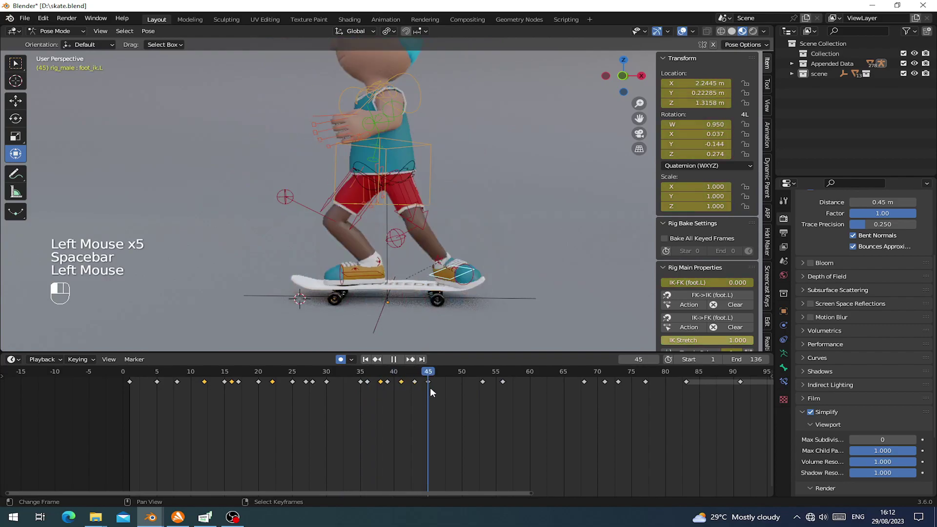
# Step: Insert a keyframe for the left foot control at frame 56, where the board's tail is pressed down
pyautogui.moveTo(439, 390); pyautogui.dragTo(512, 389)
pyautogui.moveTo(507, 390)
pyautogui.mouseDown()
pyautogui.moveTo(528, 392)
pyautogui.moveTo(505, 390)
pyautogui.moveTo(514, 390)
pyautogui.mouseUp()
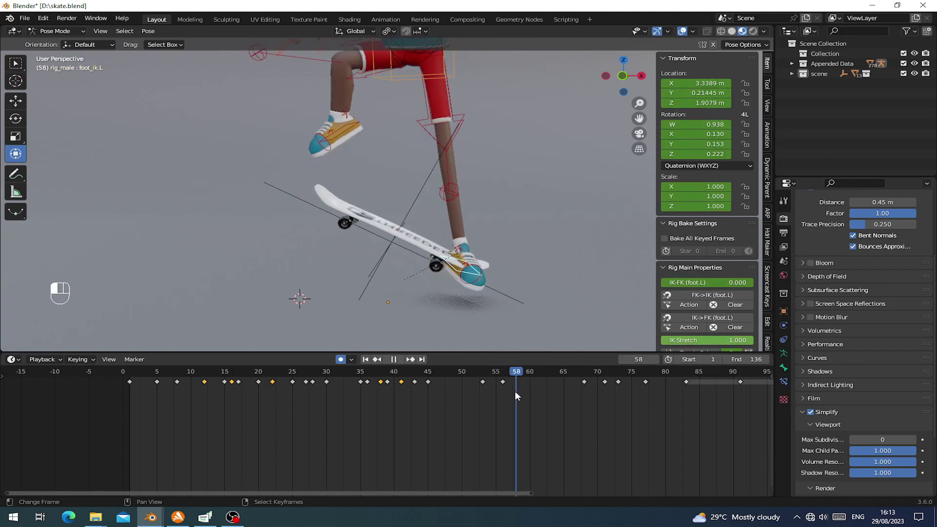
pyautogui.click(504, 393)
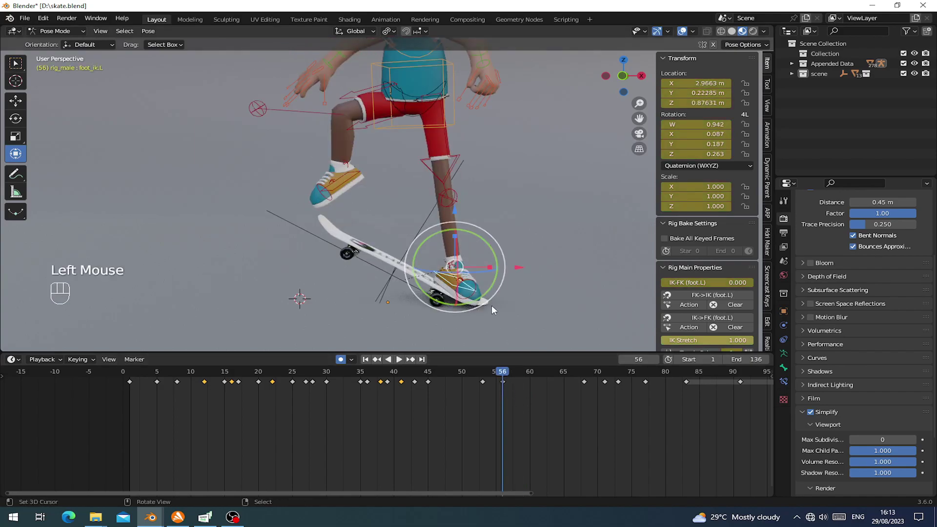
pyautogui.press('i')
# Step: At frame 58, raise the left foot control off the board's tail to about 9.63 m in Z
pyautogui.click(508, 384)
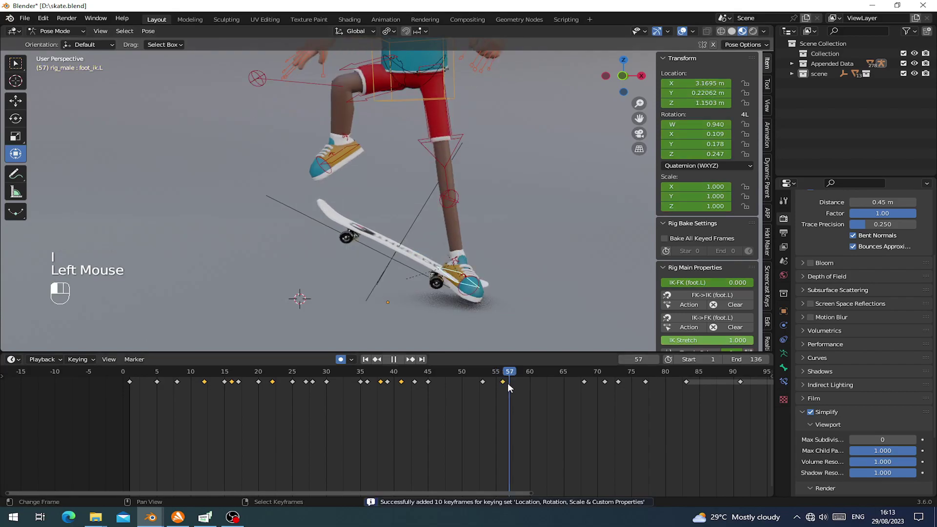
pyautogui.click(516, 383)
pyautogui.moveTo(464, 187); pyautogui.dragTo(460, 78)
pyautogui.scroll(-2, 462, 181)
pyautogui.keyDown('shift'); pyautogui.moveTo(461, 144); pyautogui.dragTo(448, 210, button='middle'); pyautogui.keyUp('shift')
pyautogui.moveTo(425, 159); pyautogui.dragTo(423, 183)
pyautogui.rightClick(584, 382)
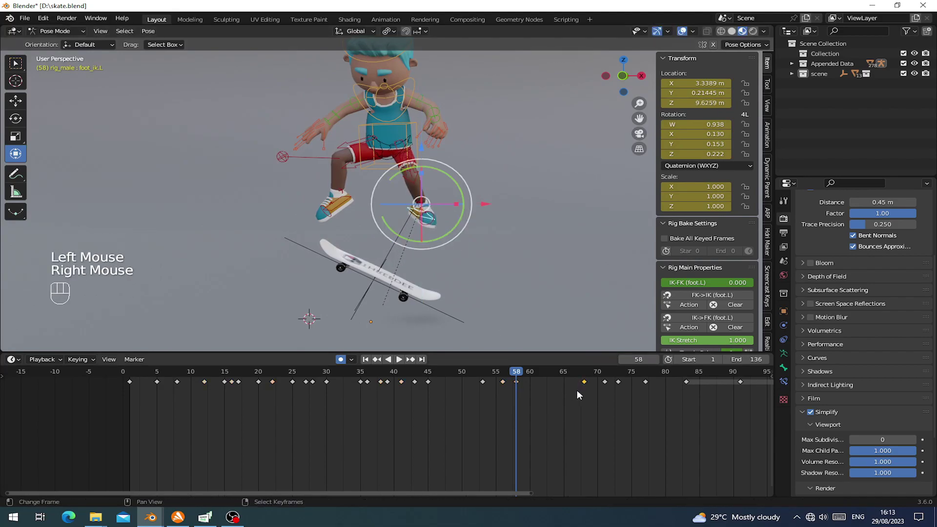
pyautogui.moveTo(568, 400); pyautogui.dragTo(518, 388)
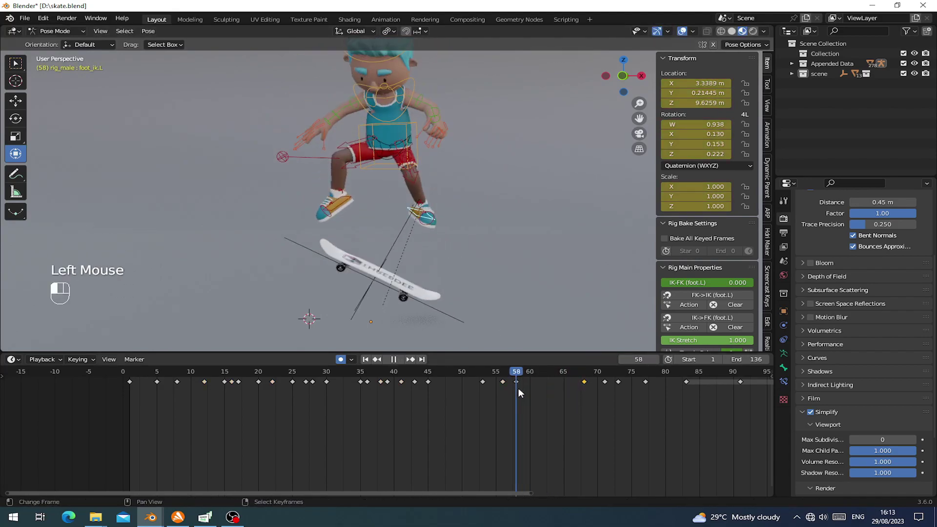
# Step: Fine-tune the raised left foot control's position and rotation at frame 58 from several angles
pyautogui.keyDown('shift'); pyautogui.moveTo(435, 256); pyautogui.dragTo(452, 271, button='middle'); pyautogui.keyUp('shift')
pyautogui.scroll(2, 451, 271)
pyautogui.moveTo(484, 217); pyautogui.dragTo(498, 225)
pyautogui.moveTo(493, 229); pyautogui.dragTo(477, 229, button='middle')
pyautogui.scroll(1, 477, 230)
pyautogui.moveTo(477, 230); pyautogui.dragTo(463, 227, button='middle')
pyautogui.moveTo(498, 210); pyautogui.dragTo(492, 204)
pyautogui.moveTo(492, 203); pyautogui.dragTo(456, 263, button='middle')
pyautogui.moveTo(456, 263); pyautogui.dragTo(461, 257)
pyautogui.moveTo(461, 256); pyautogui.dragTo(396, 235, button='middle')
pyautogui.moveTo(356, 210); pyautogui.dragTo(371, 222)
pyautogui.moveTo(370, 222); pyautogui.dragTo(484, 241, button='middle')
# Step: At frame 58, move the left leg's knee target control to redirect the bent knee
pyautogui.rightClick(461, 277)
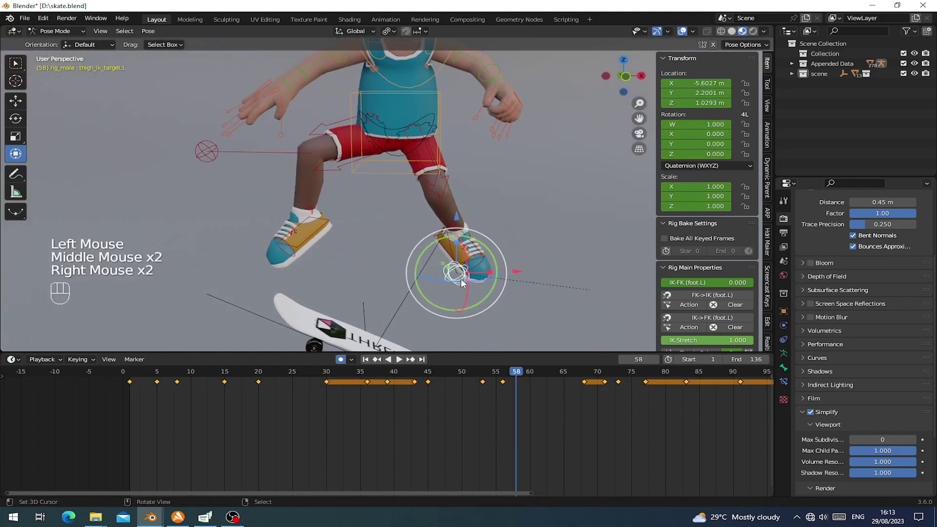
pyautogui.rightClick(469, 204)
pyautogui.press('g')
pyautogui.click(475, 275)
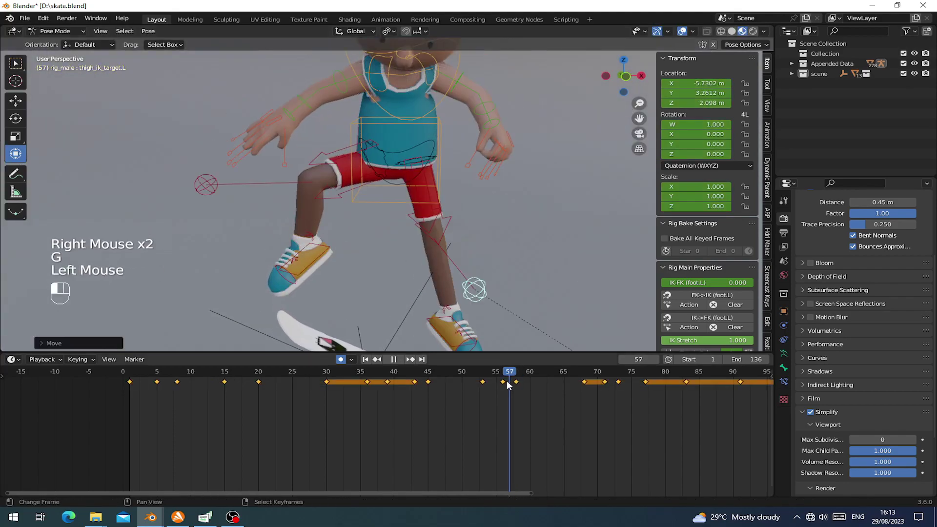
# Step: Play back the crouch and jump takeoff from about frame 45 to check the left leg
pyautogui.scroll(-2, 475, 293)
pyautogui.press('space')
pyautogui.click(440, 410)
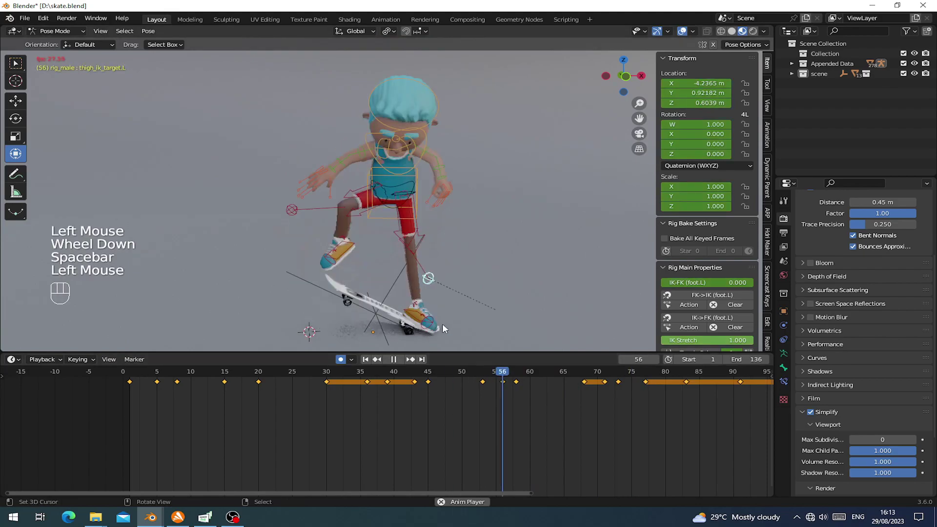
pyautogui.click(437, 420)
pyautogui.scroll(-2, 428, 282)
pyautogui.click(421, 391)
pyautogui.press('space')
pyautogui.click(464, 396)
# Step: At frame 56, select the torso and right foot controls together and raise them higher above the board
pyautogui.moveTo(489, 394)
pyautogui.mouseDown()
pyautogui.moveTo(514, 392)
pyautogui.moveTo(479, 390)
pyautogui.moveTo(504, 389)
pyautogui.mouseUp()
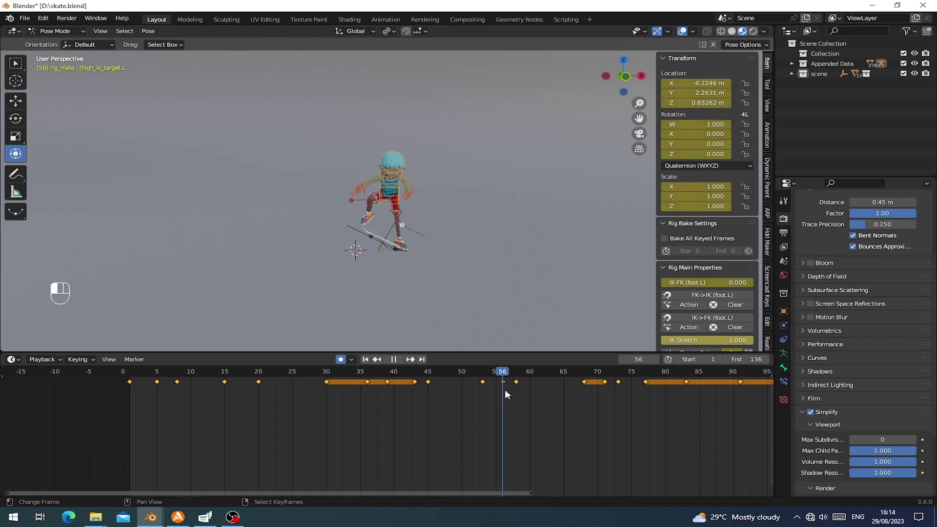
pyautogui.scroll(3, 473, 200)
pyautogui.rightClick(419, 184)
pyautogui.moveTo(418, 183); pyautogui.dragTo(422, 214, button='middle')
pyautogui.keyDown('shift'); pyautogui.rightClick(349, 249); pyautogui.keyUp('shift')
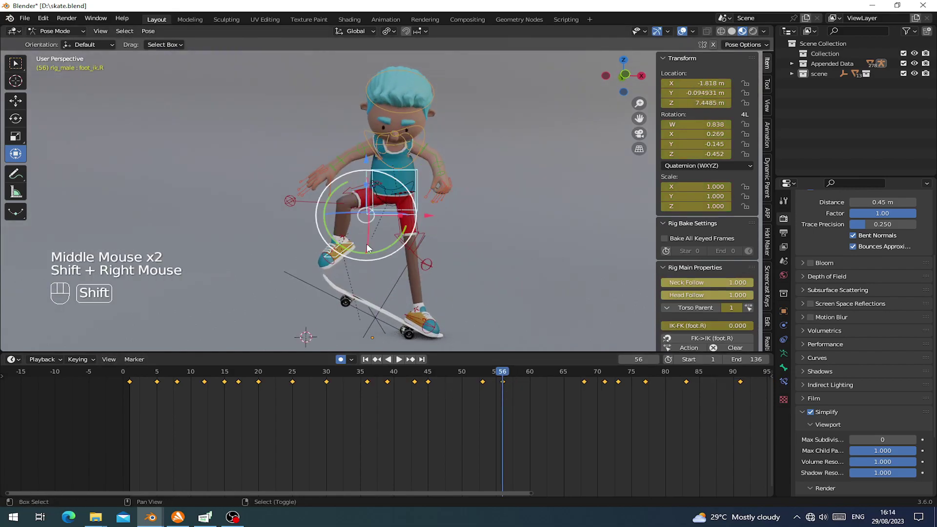
pyautogui.moveTo(366, 159); pyautogui.dragTo(370, 142)
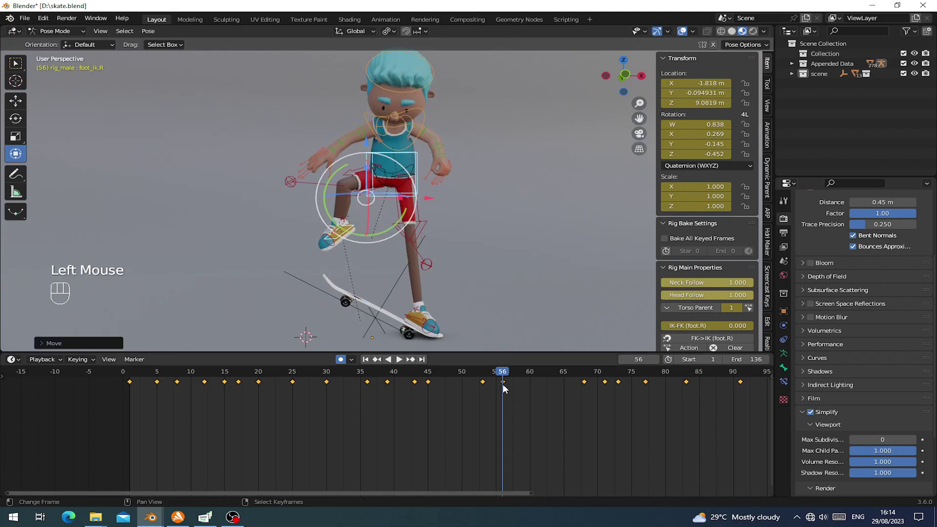
# Step: Play back the jump takeoff from about frame 47 to check the raised torso and right foot
pyautogui.moveTo(503, 385); pyautogui.dragTo(442, 381)
pyautogui.scroll(-3, 442, 339)
pyautogui.press('space')
pyautogui.click(442, 332)
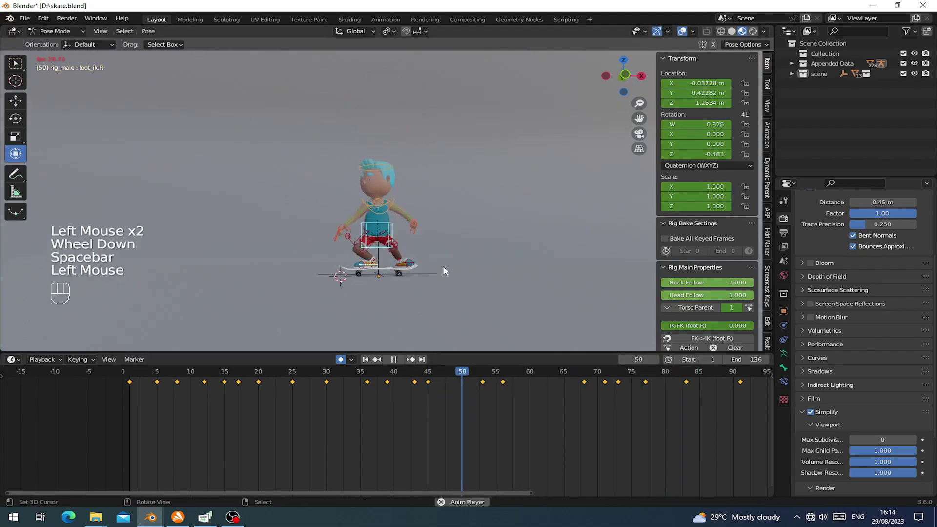
pyautogui.click(448, 278)
pyautogui.click(456, 401)
pyautogui.press('space')
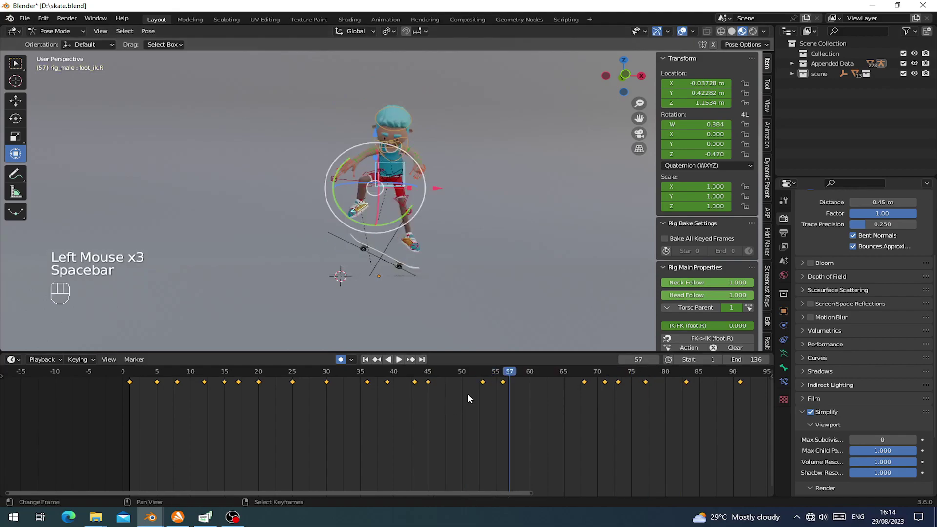
pyautogui.click(487, 390)
# Step: Copy the torso control's frame 68 keyframe to frame 71 and fine-tune its position to about 11.67 m in Z
pyautogui.moveTo(488, 390); pyautogui.dragTo(604, 398)
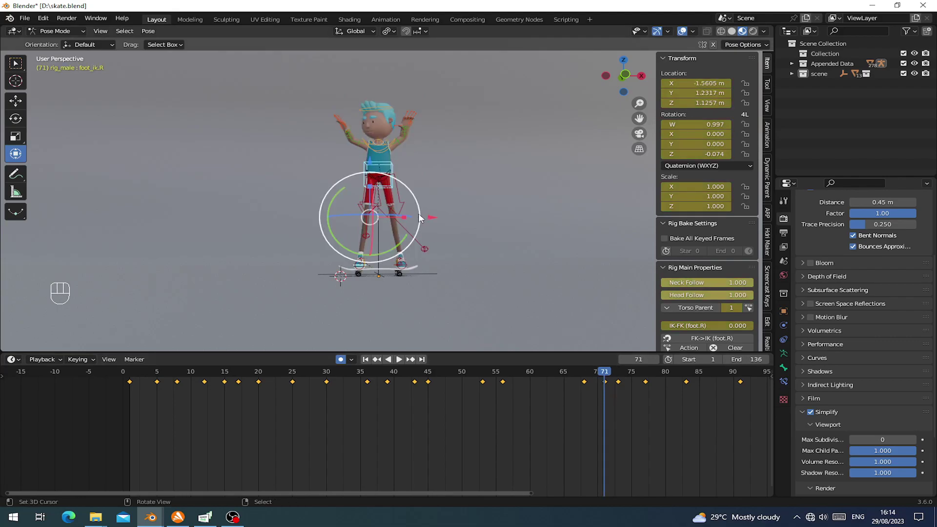
pyautogui.scroll(2, 420, 212)
pyautogui.rightClick(382, 157)
pyautogui.click(382, 157)
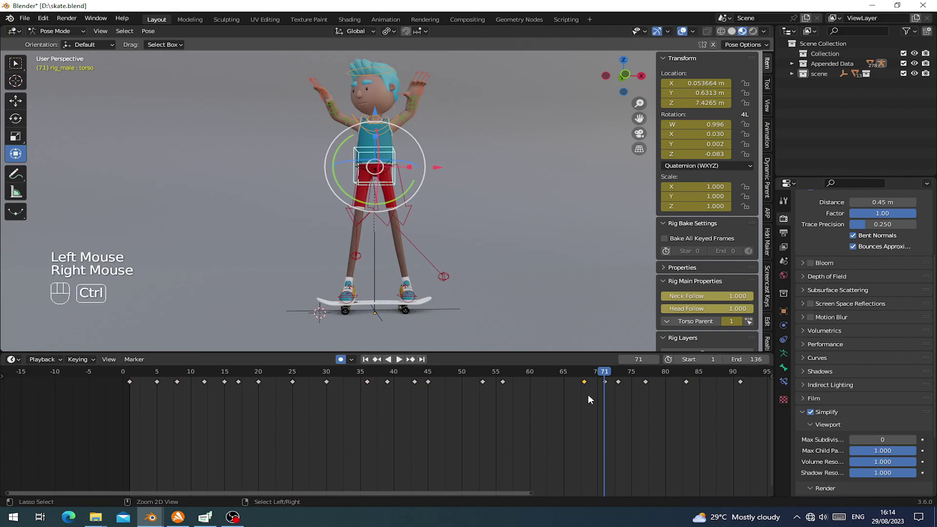
pyautogui.hotkey('ctrl', 'c')
pyautogui.hotkey('ctrl', 'v')
pyautogui.keyDown('shift'); pyautogui.moveTo(385, 134); pyautogui.dragTo(385, 149, button='middle'); pyautogui.keyUp('shift')
pyautogui.moveTo(443, 146); pyautogui.dragTo(437, 143)
pyautogui.moveTo(381, 86); pyautogui.dragTo(380, 86)
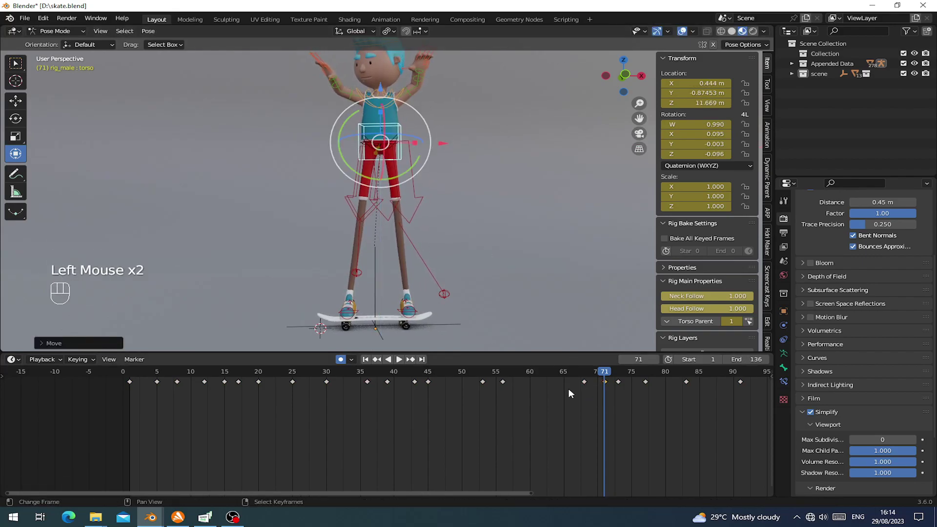
# Step: Replay the jump from about frame 45 and the full animation from the start, and save the file
pyautogui.click(483, 391)
pyautogui.scroll(-3, 409, 243)
pyautogui.press('space')
pyautogui.click(423, 359)
pyautogui.click(430, 383)
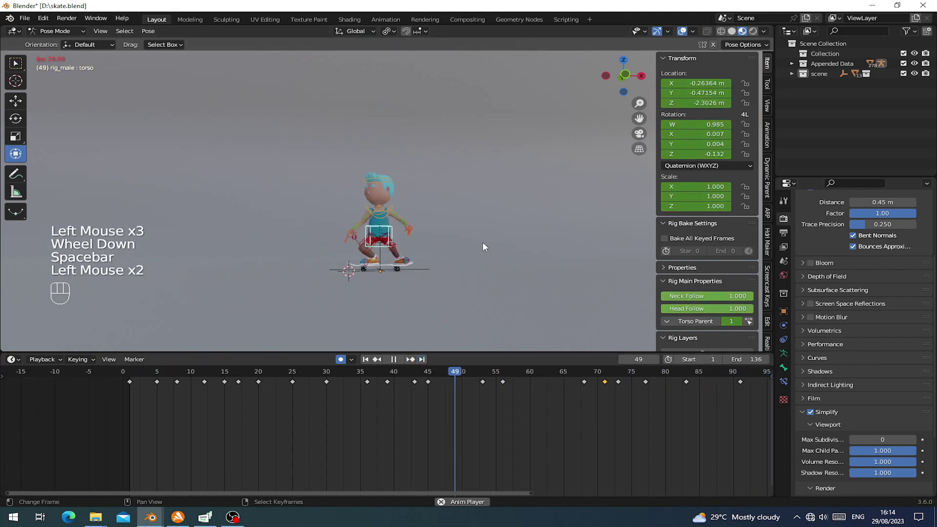
pyautogui.click(453, 386)
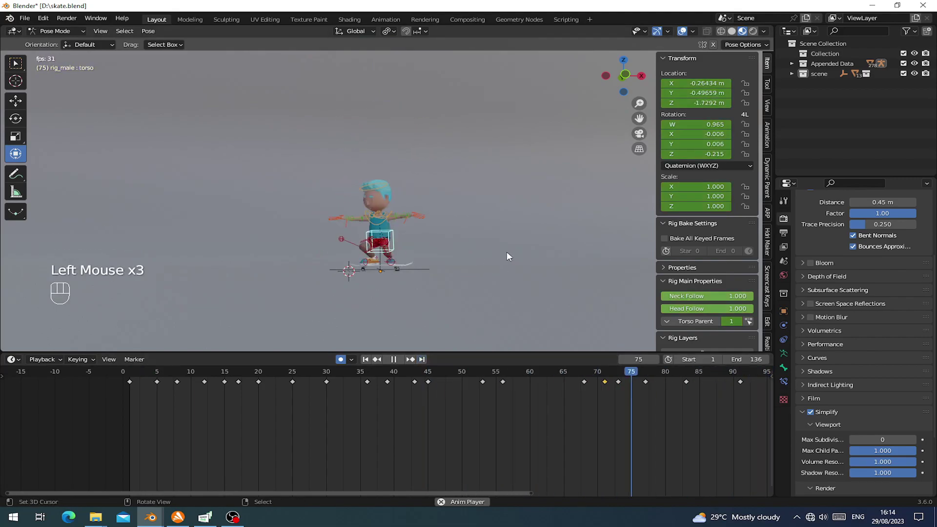
pyautogui.click(502, 266)
pyautogui.click(490, 393)
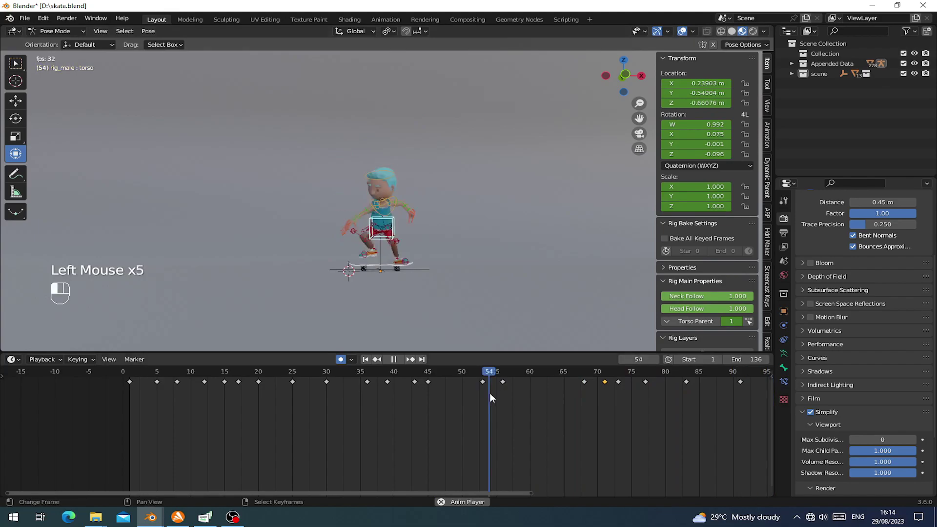
pyautogui.click(97, 422)
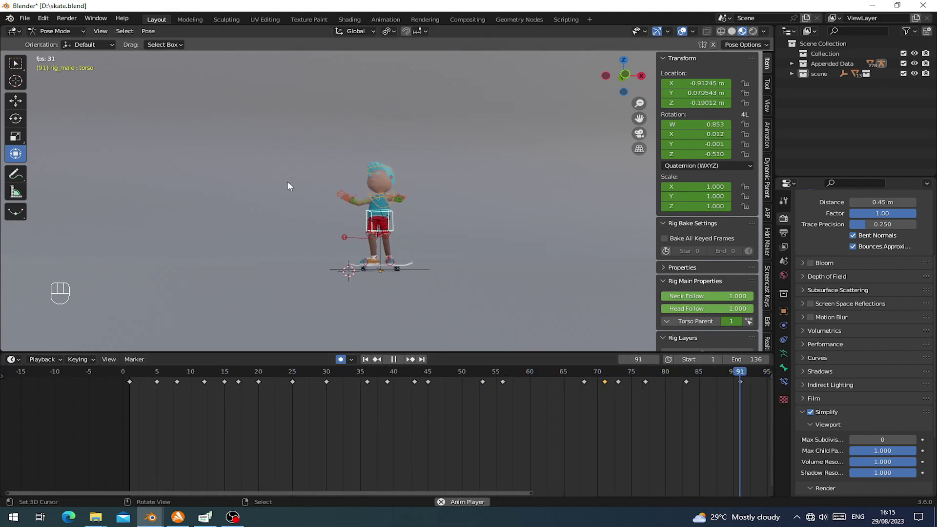
pyautogui.click(345, 323)
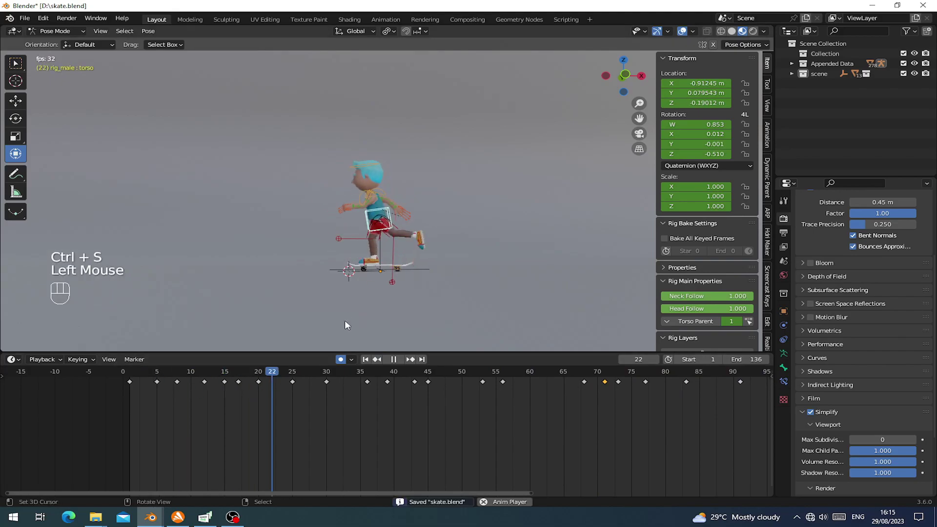
# Step: Nudge the torso control slightly at frame 83, in the recovery after the landing
pyautogui.press('space')
pyautogui.moveTo(641, 404); pyautogui.dragTo(611, 420)
pyautogui.moveTo(610, 420); pyautogui.dragTo(473, 429, button='middle')
pyautogui.moveTo(473, 428); pyautogui.dragTo(506, 398)
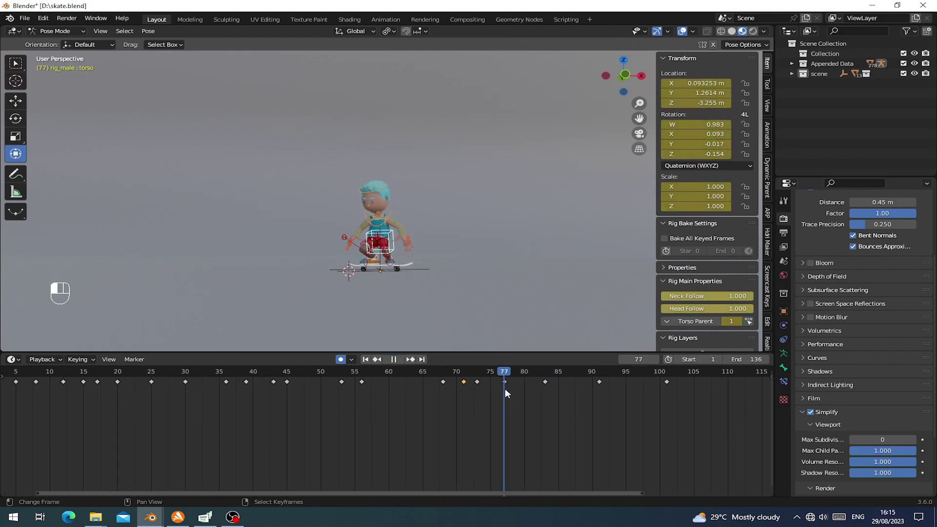
pyautogui.moveTo(523, 390); pyautogui.dragTo(545, 394)
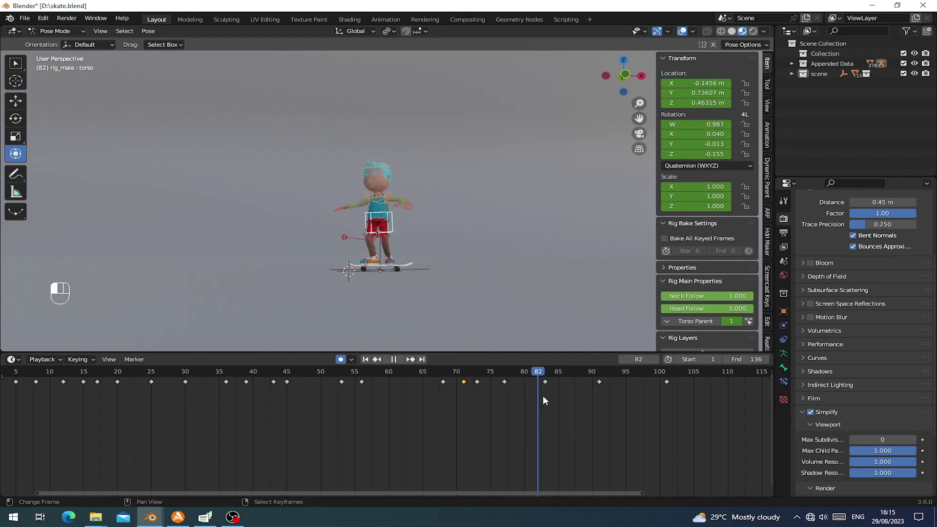
pyautogui.scroll(2, 523, 318)
pyautogui.moveTo(523, 318); pyautogui.dragTo(468, 273, button='middle')
pyautogui.keyDown('shift'); pyautogui.moveTo(468, 274); pyautogui.dragTo(382, 163, button='middle'); pyautogui.keyUp('shift')
pyautogui.scroll(1, 415, 225)
pyautogui.moveTo(382, 163); pyautogui.dragTo(379, 162)
pyautogui.moveTo(420, 202); pyautogui.dragTo(455, 205, button='middle')
# Step: Scrub and play back the recovery from about frame 83 to 101 to check the upper body
pyautogui.moveTo(483, 387); pyautogui.dragTo(659, 391)
pyautogui.scroll(-2, 417, 250)
pyautogui.moveTo(419, 248); pyautogui.dragTo(561, 341, button='middle')
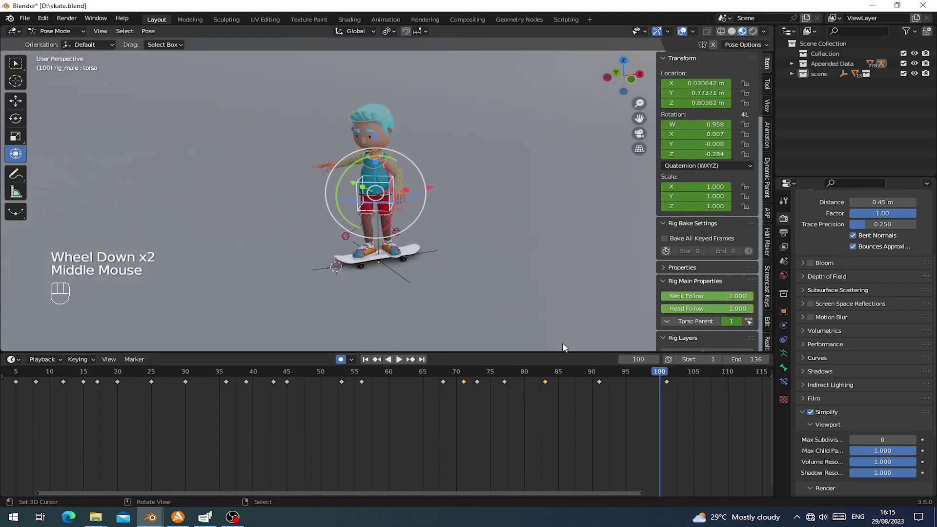
pyautogui.moveTo(660, 394); pyautogui.dragTo(645, 398)
pyautogui.moveTo(564, 394); pyautogui.dragTo(560, 392)
pyautogui.press('space')
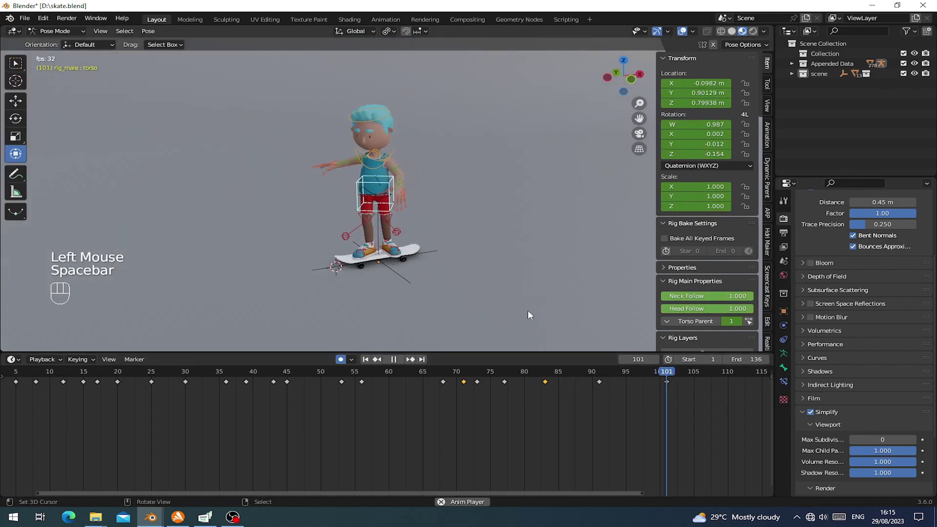
pyautogui.click(605, 388)
pyautogui.press('space')
# Step: Select the right upper arm and forearm controls and delete their keyframe at frame 91
pyautogui.moveTo(403, 187); pyautogui.dragTo(460, 197, button='middle')
pyautogui.scroll(1, 460, 197)
pyautogui.scroll(2, 461, 197)
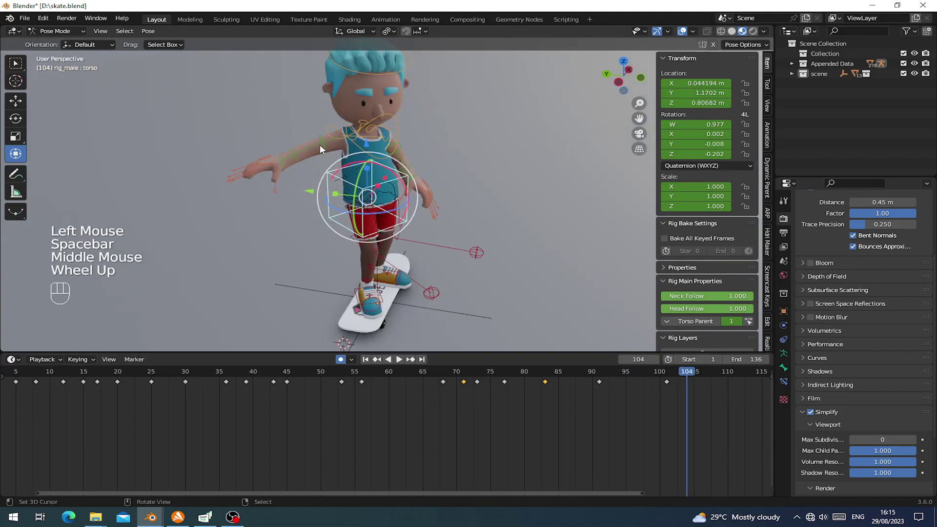
pyautogui.rightClick(321, 148)
pyautogui.keyDown('shift'); pyautogui.rightClick(297, 155); pyautogui.keyUp('shift')
pyautogui.click(596, 382)
pyautogui.rightClick(596, 382)
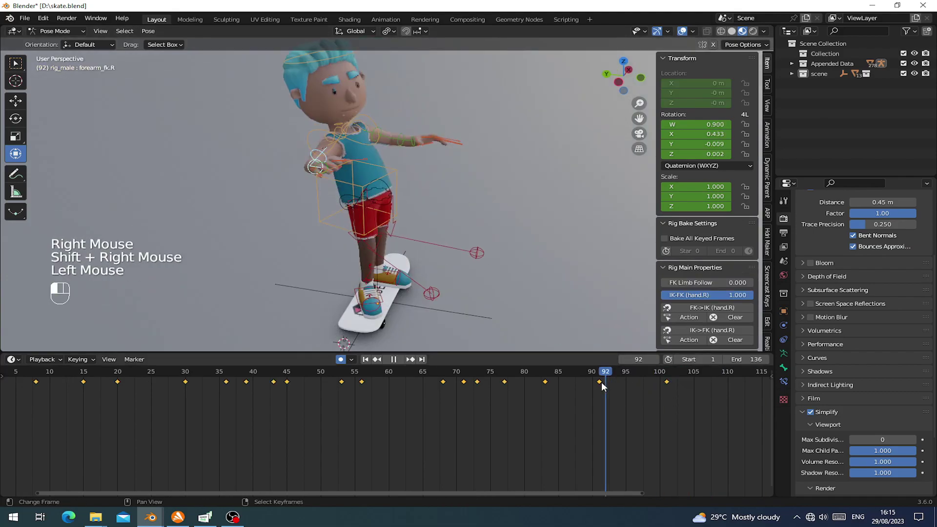
pyautogui.press('x')
# Step: Play back the landing recovery from about frame 77 to check the right arm's swing
pyautogui.click(567, 388)
pyautogui.press('space')
pyautogui.click(507, 393)
pyautogui.moveTo(469, 274); pyautogui.dragTo(414, 239, button='middle')
pyautogui.click(511, 396)
pyautogui.click(524, 431)
pyautogui.click(508, 378)
pyautogui.click(508, 377)
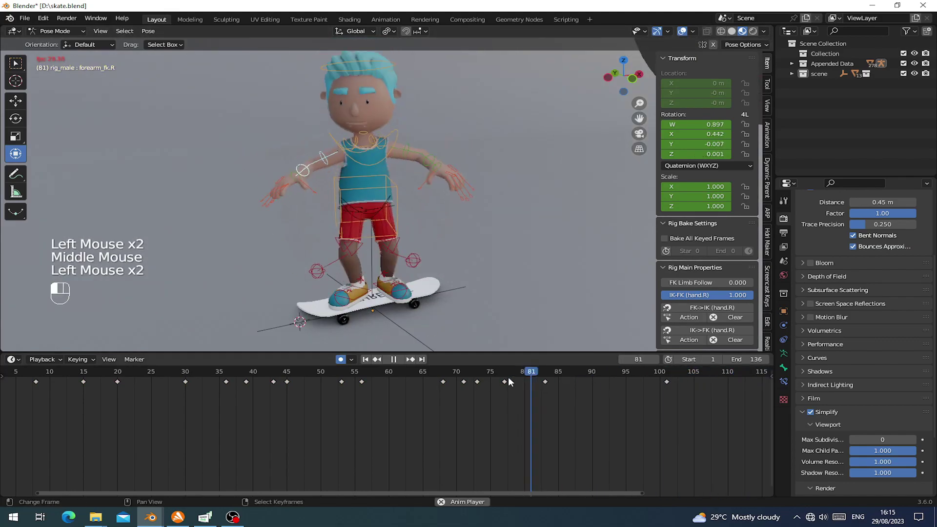
pyautogui.click(508, 376)
pyautogui.press('space')
# Step: Select the chest control and delete its keyframe at frame 91
pyautogui.moveTo(585, 394); pyautogui.dragTo(674, 415)
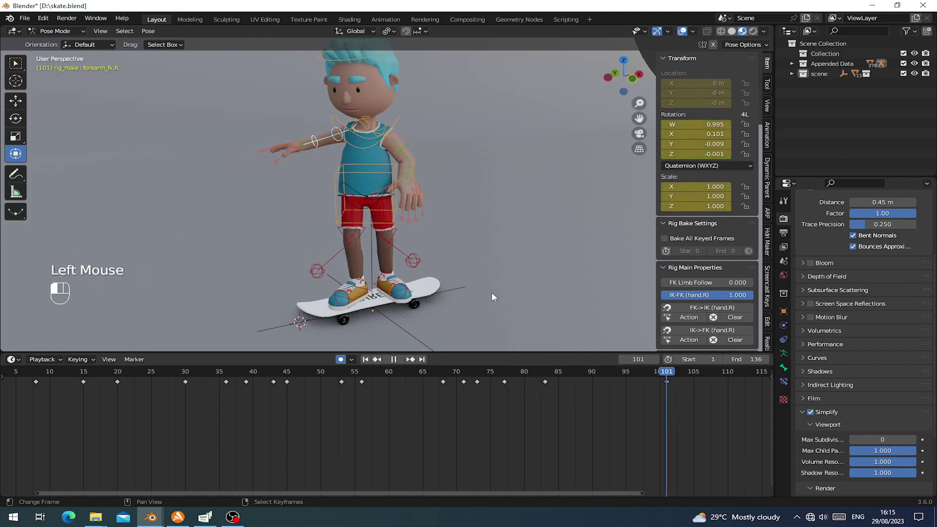
pyautogui.rightClick(374, 145)
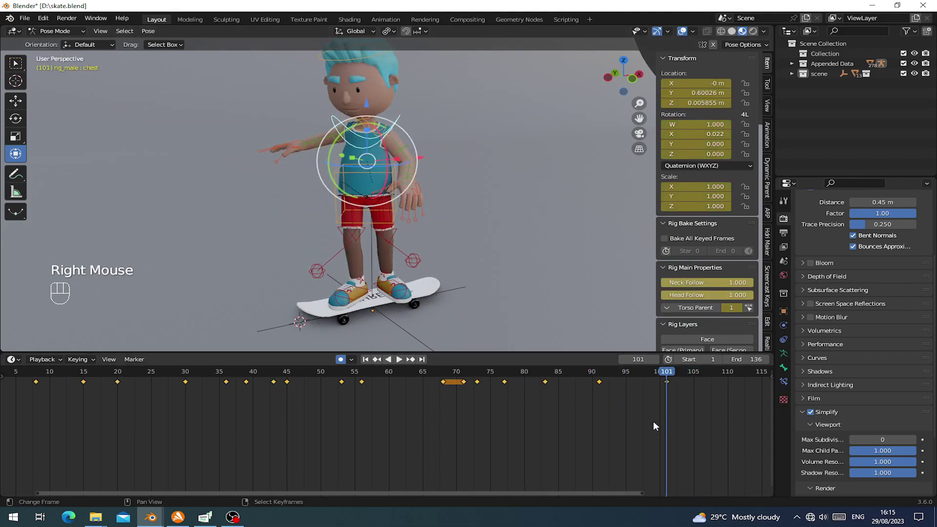
pyautogui.rightClick(604, 384)
pyautogui.press('x')
pyautogui.rightClick(598, 382)
pyautogui.press('x')
# Step: Play back the landing recovery and the jump from several angles to check the chest motion
pyautogui.click(550, 388)
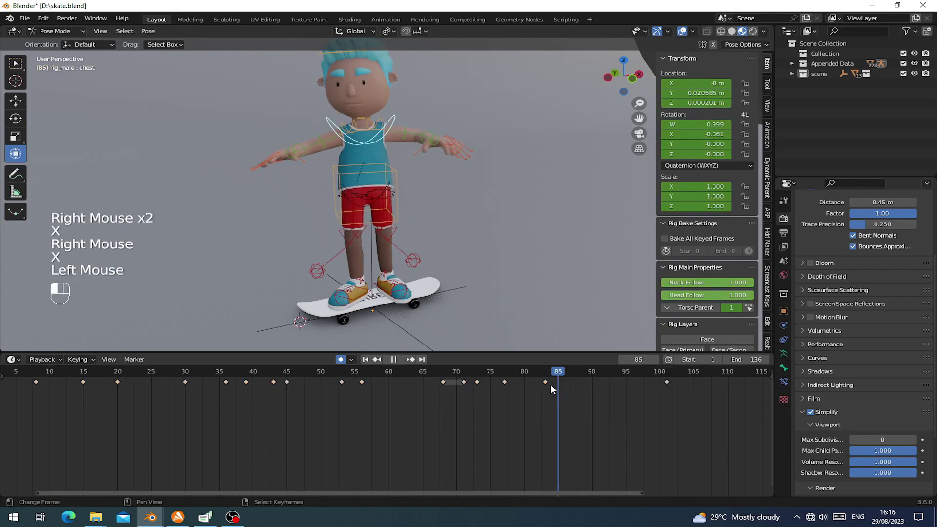
pyautogui.press('space')
pyautogui.click(536, 403)
pyautogui.scroll(-2, 447, 271)
pyautogui.moveTo(448, 272); pyautogui.dragTo(407, 274, button='middle')
pyautogui.click(451, 381)
pyautogui.moveTo(468, 235); pyautogui.dragTo(447, 240, button='middle')
pyautogui.click(424, 376)
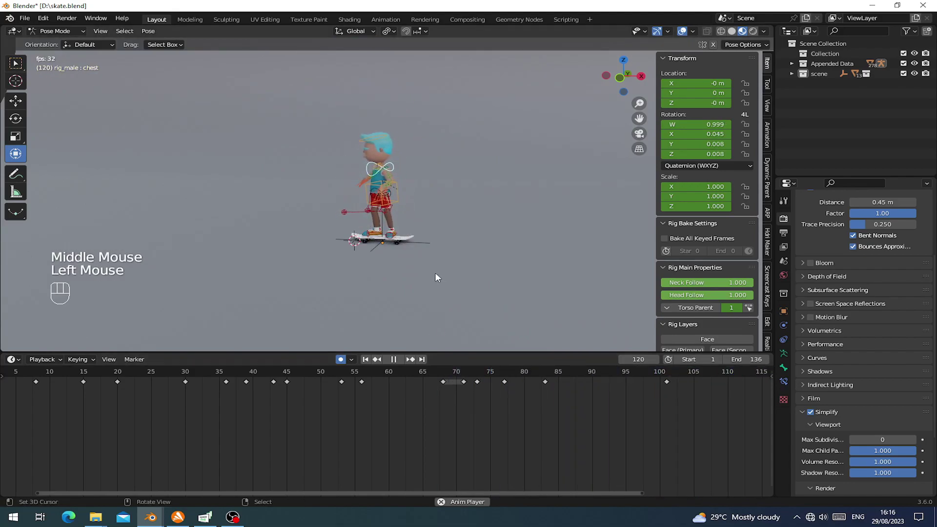
pyautogui.click(441, 410)
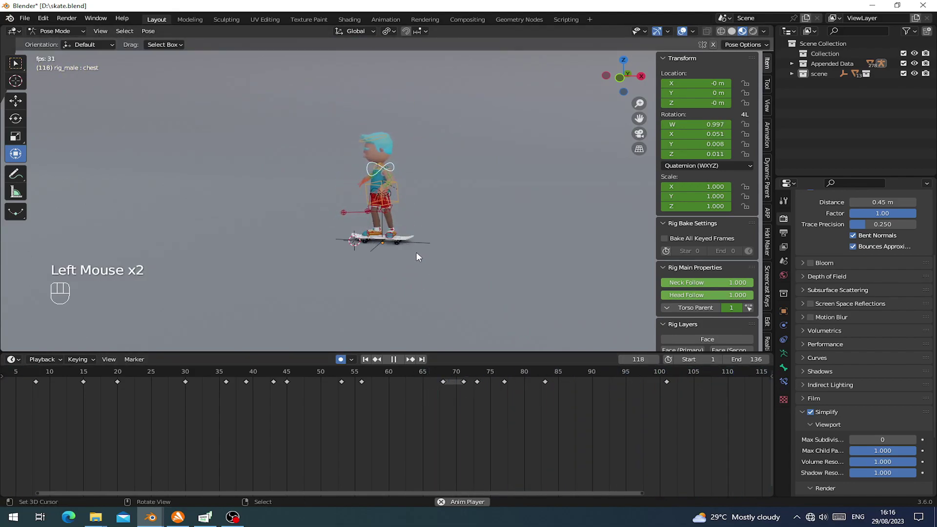
pyautogui.moveTo(391, 261); pyautogui.dragTo(347, 240, button='middle')
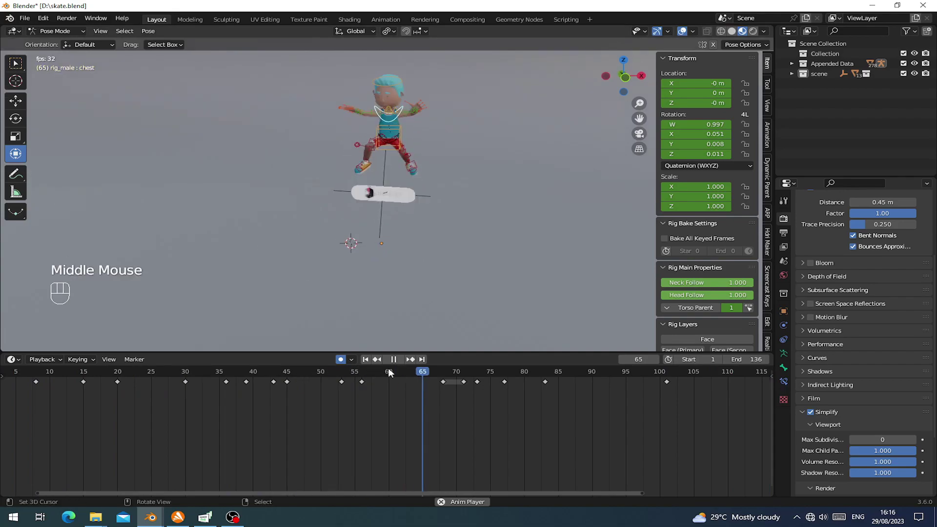
pyautogui.press('space')
# Step: At frame 91, select the torso control, move it along Y and tilt it slightly in side view
pyautogui.click(551, 390)
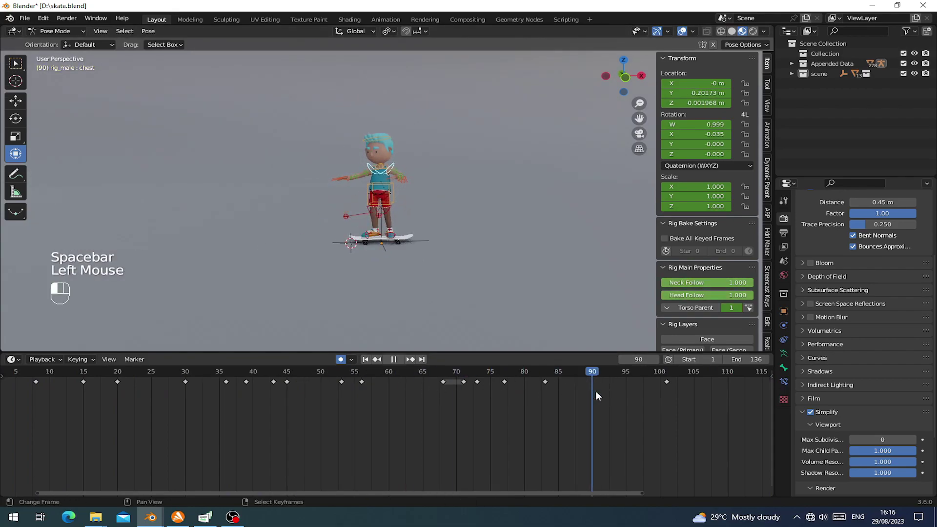
pyautogui.moveTo(590, 395); pyautogui.dragTo(598, 393)
pyautogui.moveTo(458, 302); pyautogui.dragTo(437, 210, button='middle')
pyautogui.scroll(2, 446, 277)
pyautogui.rightClick(444, 200)
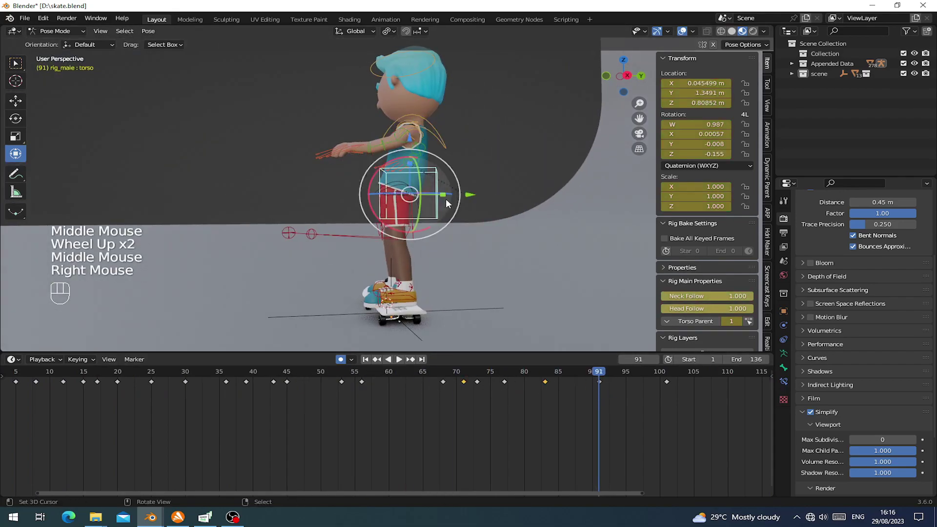
pyautogui.click(476, 195)
pyautogui.moveTo(402, 156); pyautogui.dragTo(405, 155)
# Step: Play back and scrub the frames from the landing to about frame 103 to check the torso's settling
pyautogui.moveTo(537, 395); pyautogui.dragTo(494, 402)
pyautogui.press('space')
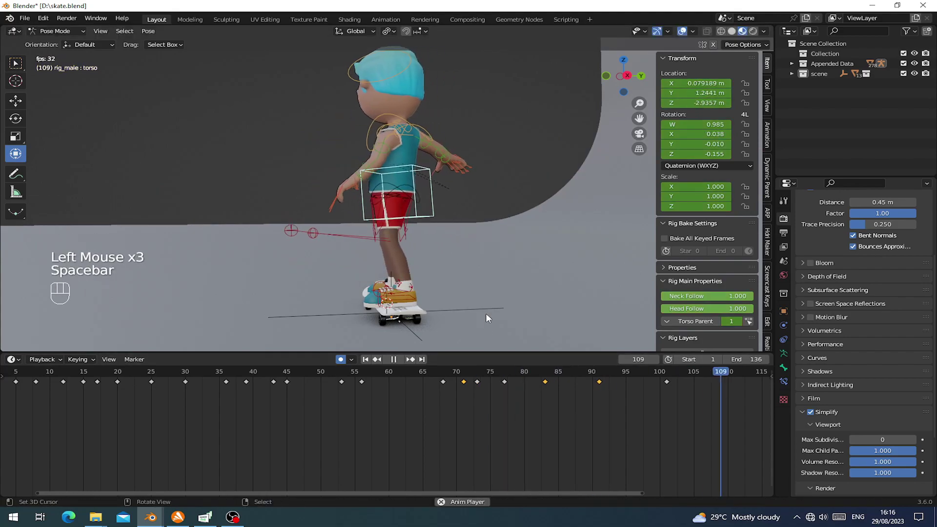
pyautogui.moveTo(485, 313); pyautogui.dragTo(508, 301, button='middle')
pyautogui.click(572, 421)
pyautogui.click(551, 421)
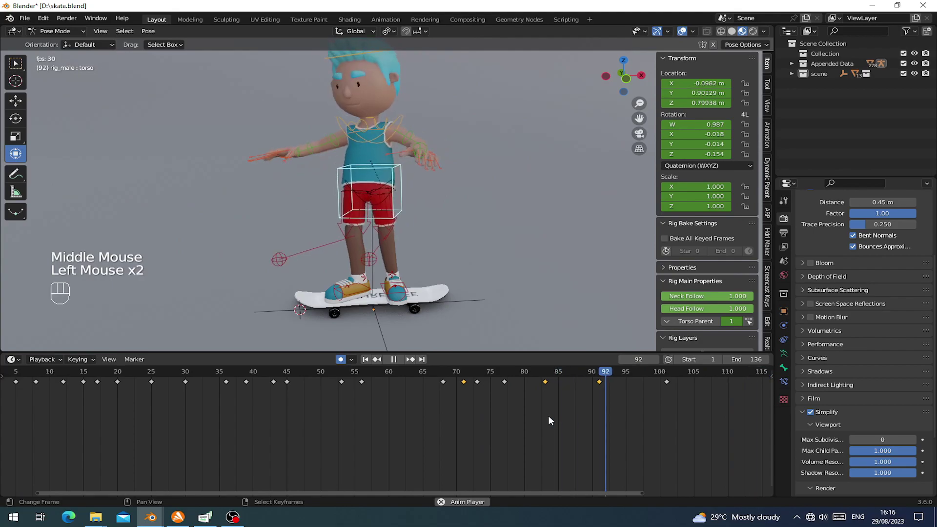
pyautogui.click(531, 416)
pyautogui.press('space')
pyautogui.moveTo(569, 303); pyautogui.dragTo(601, 309, button='middle')
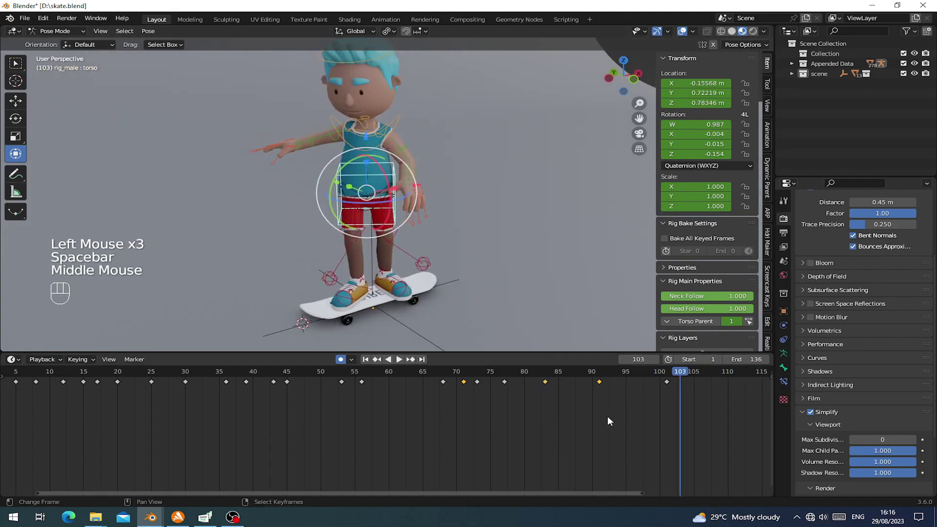
pyautogui.moveTo(602, 415); pyautogui.dragTo(554, 409)
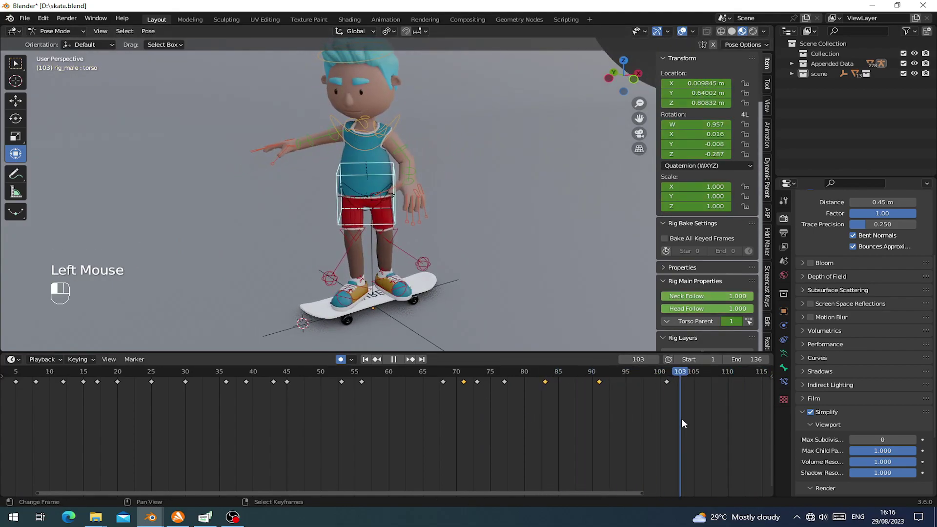
# Step: Try to relax the chest control's pose around frames 91 and 92 with the Relax Pose tool
pyautogui.scroll(-3, 682, 417)
pyautogui.moveTo(684, 414); pyautogui.dragTo(637, 411, button='middle')
pyautogui.moveTo(567, 400); pyautogui.dragTo(484, 387)
pyautogui.rightClick(381, 144)
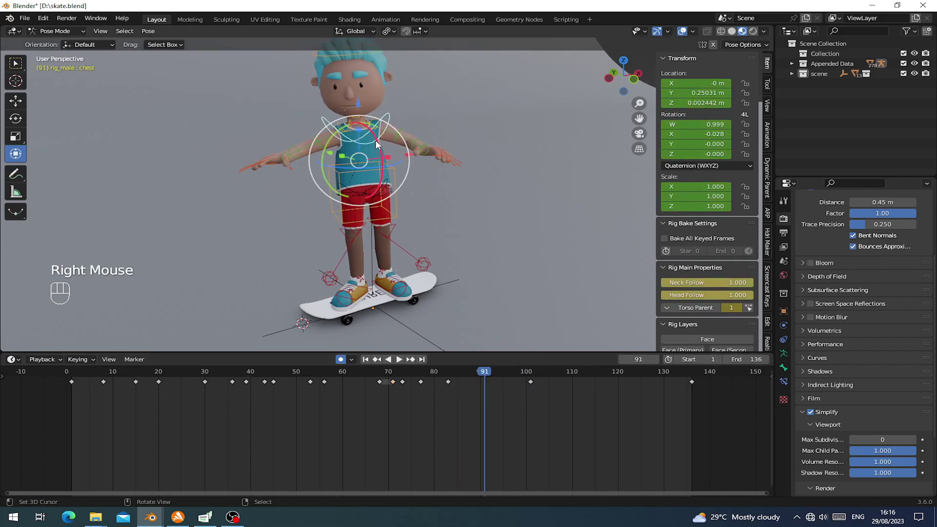
pyautogui.hotkey('alt', 'e')
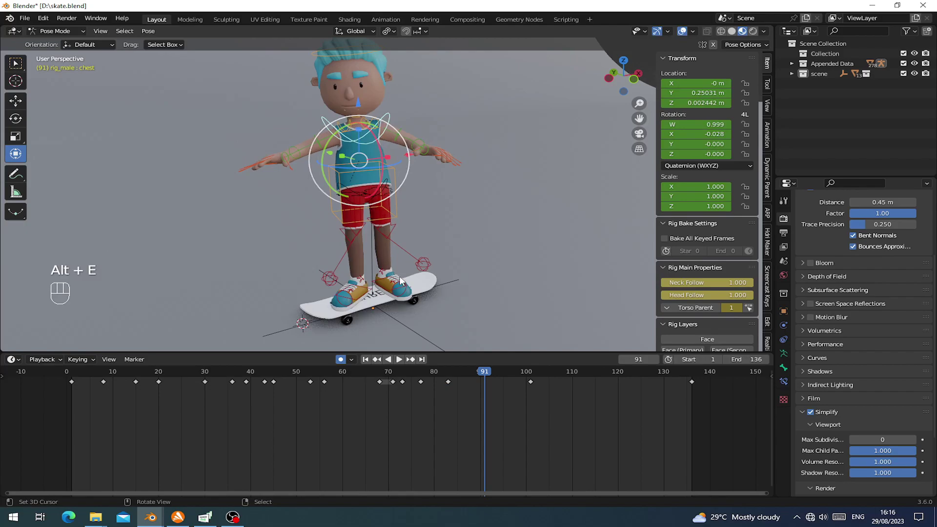
pyautogui.moveTo(354, 200); pyautogui.dragTo(361, 197, button='middle')
pyautogui.moveTo(447, 406); pyautogui.dragTo(489, 411)
pyautogui.hotkey('alt', 'e')
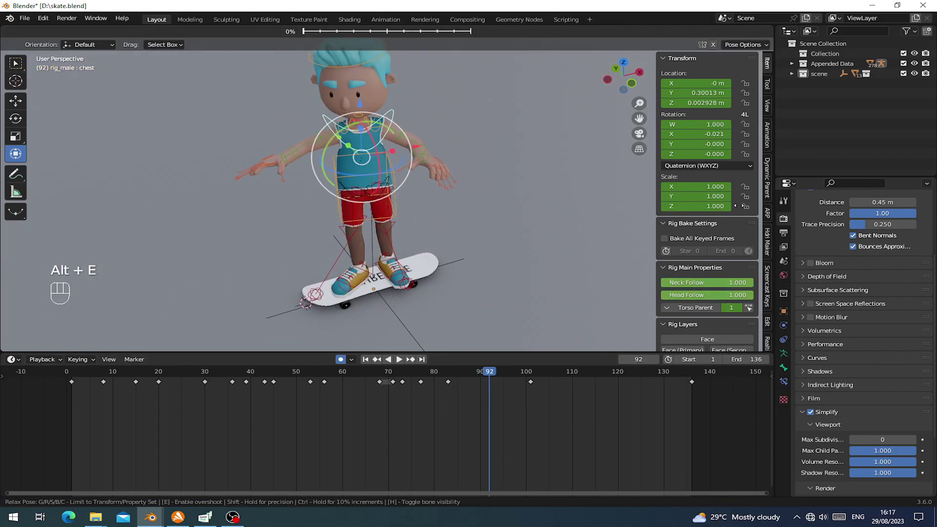
pyautogui.click(739, 206)
pyautogui.moveTo(466, 268); pyautogui.dragTo(480, 267, button='middle')
pyautogui.moveTo(454, 402); pyautogui.dragTo(531, 393)
pyautogui.rightClick(531, 382)
pyautogui.press('g')
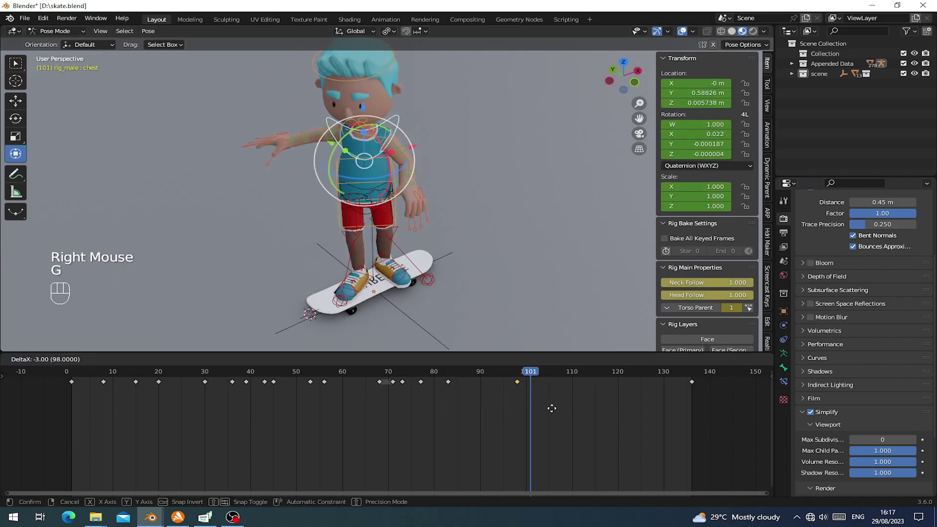
pyautogui.rightClick(594, 418)
# Step: Select the torso control and rotate it slightly at frame 101
pyautogui.moveTo(510, 271); pyautogui.dragTo(487, 264, button='middle')
pyautogui.scroll(1, 468, 249)
pyautogui.moveTo(439, 227); pyautogui.dragTo(418, 219, button='middle')
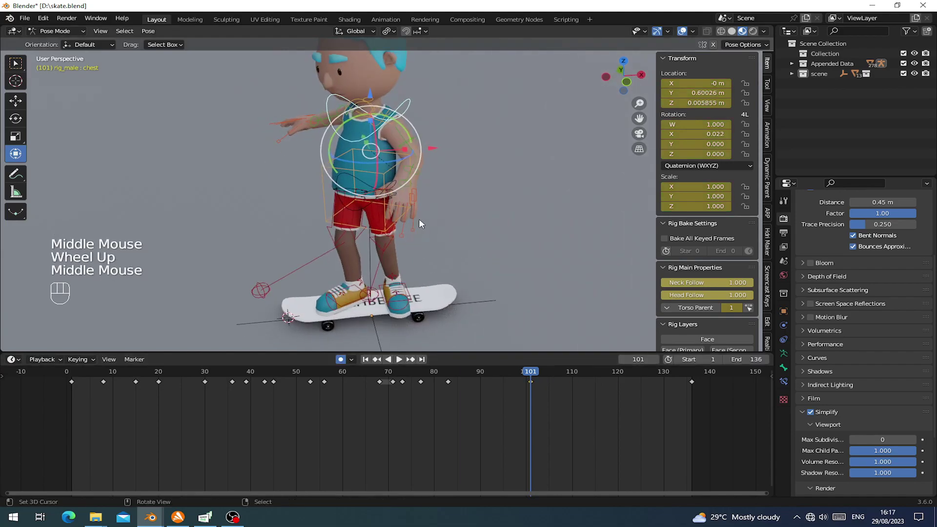
pyautogui.rightClick(397, 144)
pyautogui.moveTo(488, 396); pyautogui.dragTo(527, 394)
pyautogui.click(530, 388)
pyautogui.rightClick(383, 132)
pyautogui.rightClick(376, 178)
pyautogui.moveTo(458, 390); pyautogui.dragTo(528, 386)
pyautogui.moveTo(380, 204); pyautogui.dragTo(368, 213, button='middle')
pyautogui.moveTo(368, 210); pyautogui.dragTo(383, 210)
# Step: Play back the landing recovery from about frame 80 to check the torso at frame 101
pyautogui.click(434, 395)
pyautogui.press('space')
pyautogui.scroll(-1, 481, 300)
pyautogui.moveTo(458, 307); pyautogui.dragTo(429, 308, button='middle')
pyautogui.click(454, 395)
pyautogui.moveTo(425, 244); pyautogui.dragTo(396, 229, button='middle')
pyautogui.click(441, 405)
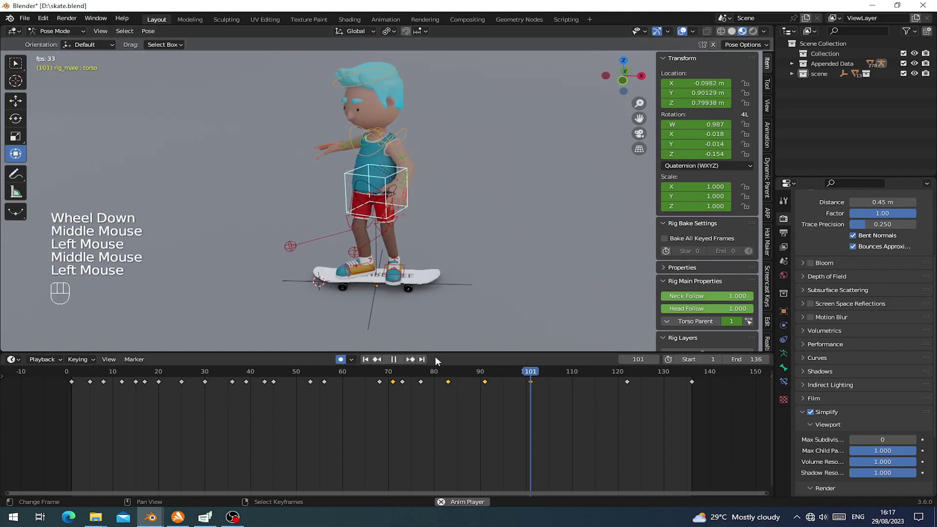
pyautogui.press('space')
# Step: Fine-tune the torso control's position at frame 91 from the side
pyautogui.click(565, 410)
pyautogui.moveTo(544, 418); pyautogui.dragTo(484, 405)
pyautogui.moveTo(455, 253); pyautogui.dragTo(393, 242, button='middle')
pyautogui.moveTo(450, 190); pyautogui.dragTo(444, 191)
# Step: Play back the recovery from about frame 82 at different angles to check the shifted torso
pyautogui.click(456, 401)
pyautogui.press('space')
pyautogui.moveTo(420, 332); pyautogui.dragTo(495, 332, button='middle')
pyautogui.click(441, 391)
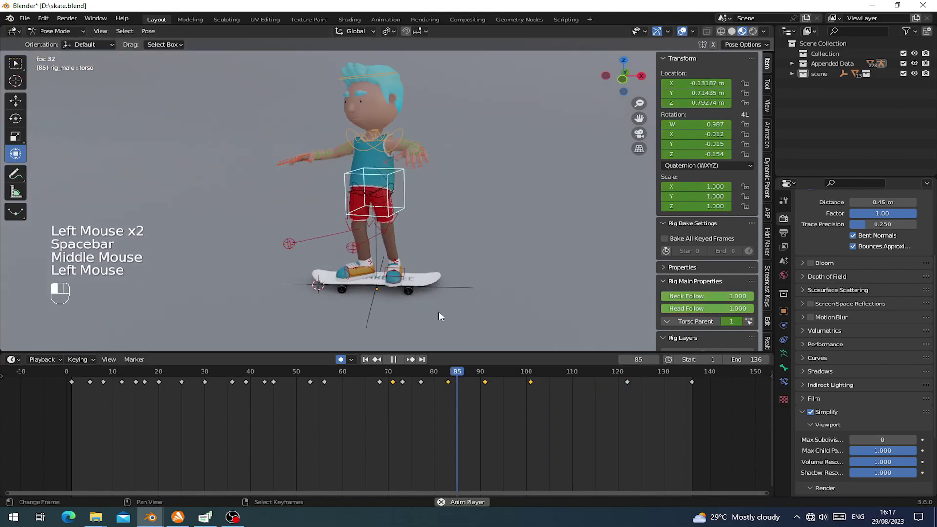
pyautogui.moveTo(438, 312); pyautogui.dragTo(383, 313, button='middle')
pyautogui.press('space')
# Step: At frame 91, select the hips control and adjust its rotation, switching the transform orientation to Local
pyautogui.moveTo(509, 396); pyautogui.dragTo(485, 397)
pyautogui.moveTo(432, 210); pyautogui.dragTo(410, 208, button='middle')
pyautogui.rightClick(402, 186)
pyautogui.moveTo(376, 140); pyautogui.dragTo(371, 136)
pyautogui.moveTo(370, 137); pyautogui.dragTo(442, 148, button='middle')
pyautogui.click(366, 31)
pyautogui.click(328, 74)
pyautogui.moveTo(341, 112); pyautogui.dragTo(356, 134, button='middle')
pyautogui.moveTo(356, 134); pyautogui.dragTo(369, 137)
# Step: Play back the frames from about 79 to 98 repeatedly and return to frame 91 to check the hips
pyautogui.moveTo(369, 138); pyautogui.dragTo(448, 337, button='middle')
pyautogui.click(427, 373)
pyautogui.press('space')
pyautogui.click(430, 415)
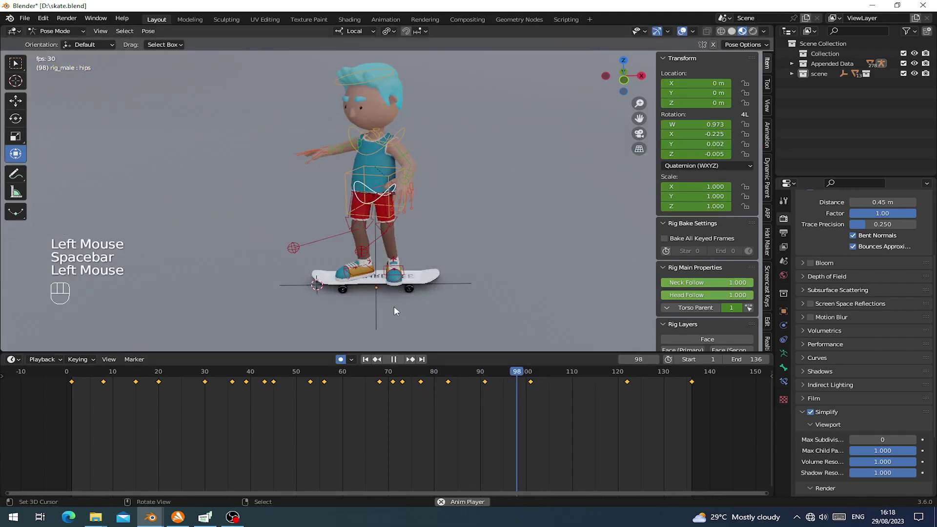
pyautogui.click(439, 378)
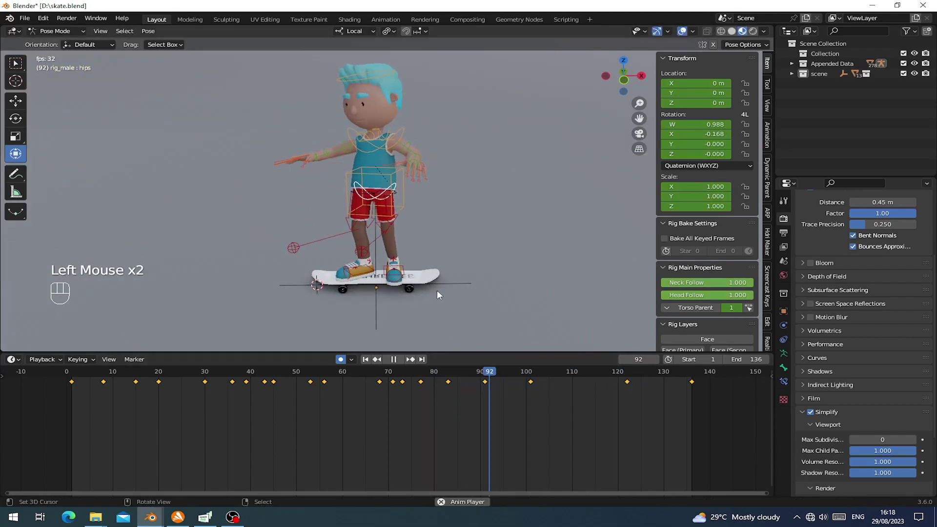
pyautogui.click(461, 404)
pyautogui.moveTo(430, 273); pyautogui.dragTo(376, 286, button='middle')
pyautogui.click(451, 381)
pyautogui.click(450, 381)
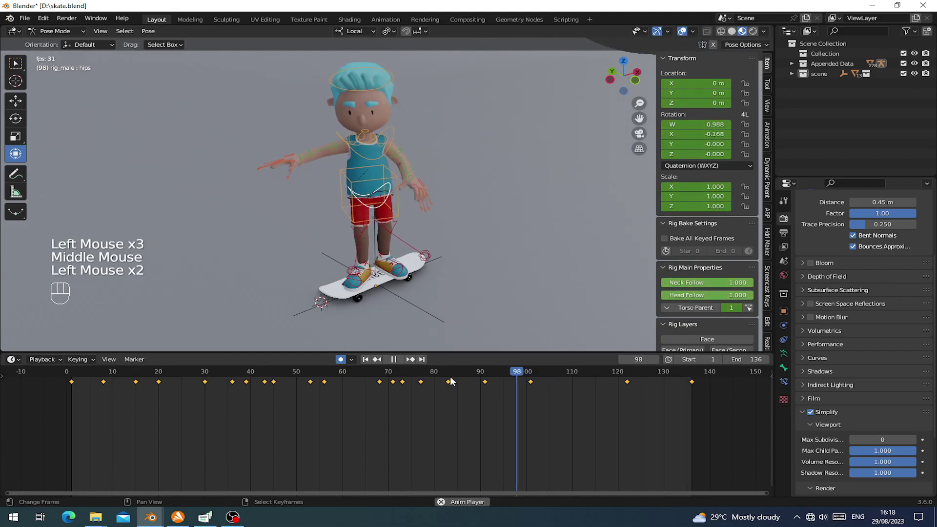
pyautogui.click(449, 378)
pyautogui.press('space')
pyautogui.click(460, 387)
pyautogui.moveTo(462, 388); pyautogui.dragTo(484, 386)
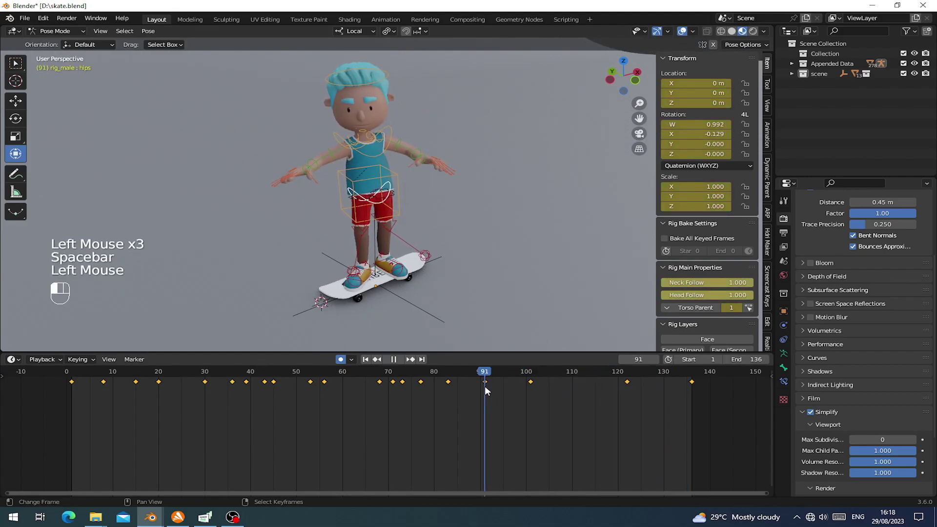
# Step: At frame 91, select a control on the skateboarder's left arm and rotate it to lower the arm
pyautogui.scroll(3, 441, 194)
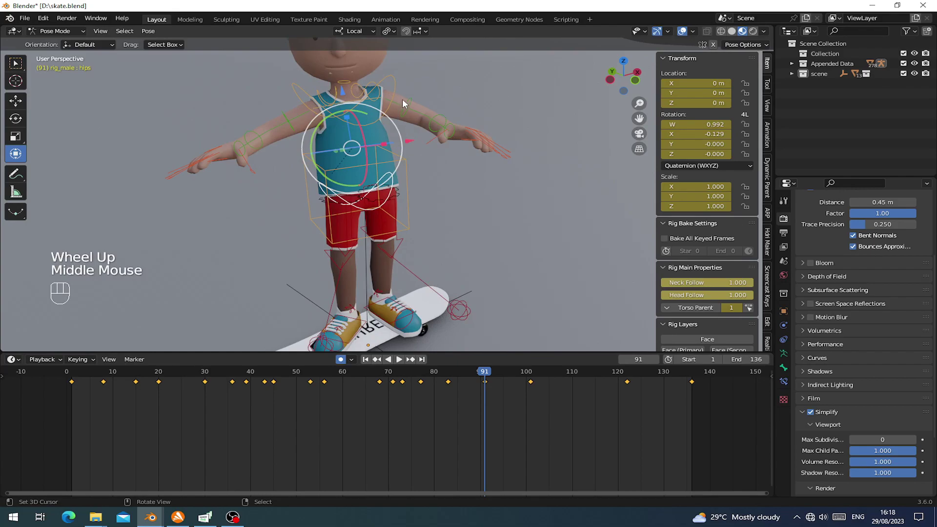
pyautogui.click(448, 385)
pyautogui.keyDown('shift'); pyautogui.moveTo(431, 90); pyautogui.dragTo(438, 160, button='middle'); pyautogui.keyUp('shift')
pyautogui.rightClick(408, 153)
pyautogui.click(419, 163)
pyautogui.press('r')
pyautogui.moveTo(380, 120); pyautogui.dragTo(393, 135)
pyautogui.moveTo(464, 383); pyautogui.dragTo(487, 402)
pyautogui.press('r')
pyautogui.click(466, 200)
pyautogui.moveTo(466, 202); pyautogui.dragTo(454, 246, button='middle')
# Step: Select the left upper arm FK control, refine its rotation at frame 91, and play back the result
pyautogui.rightClick(428, 179)
pyautogui.middleClick(421, 163)
pyautogui.rightClick(396, 124)
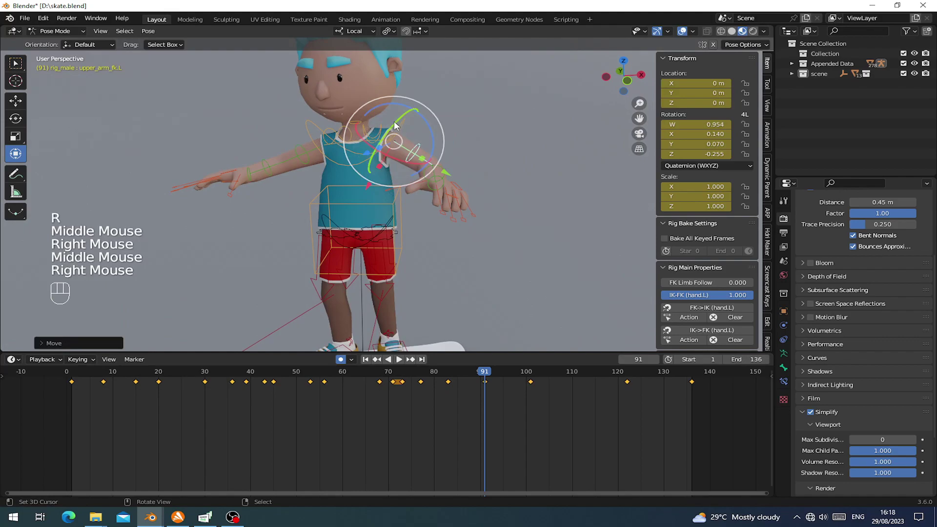
pyautogui.moveTo(383, 123); pyautogui.dragTo(392, 132)
pyautogui.press('r')
pyautogui.moveTo(463, 388); pyautogui.dragTo(528, 390)
pyautogui.press('space')
pyautogui.click(484, 386)
pyautogui.press('space')
# Step: Select the left shoulder control and adjust its rotation at frame 91
pyautogui.moveTo(461, 199); pyautogui.dragTo(463, 202, button='middle')
pyautogui.moveTo(462, 201); pyautogui.dragTo(464, 204, button='middle')
pyautogui.press('r')
pyautogui.click(390, 144)
pyautogui.rightClick(388, 143)
pyautogui.press('r')
# Step: Play back the landing recovery repeatedly from several starting frames to check the left arm and shoulder motion
pyautogui.click(483, 327)
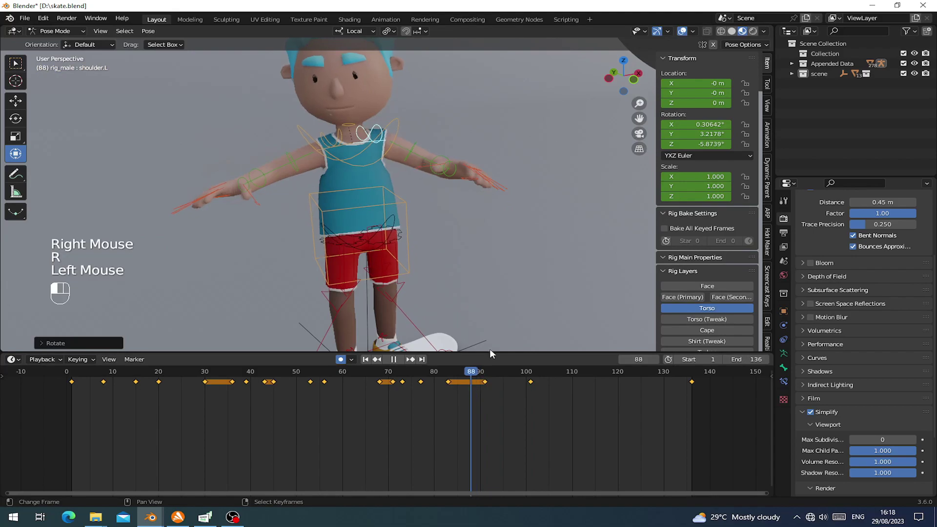
pyautogui.press('space')
pyautogui.click(502, 391)
pyautogui.click(476, 421)
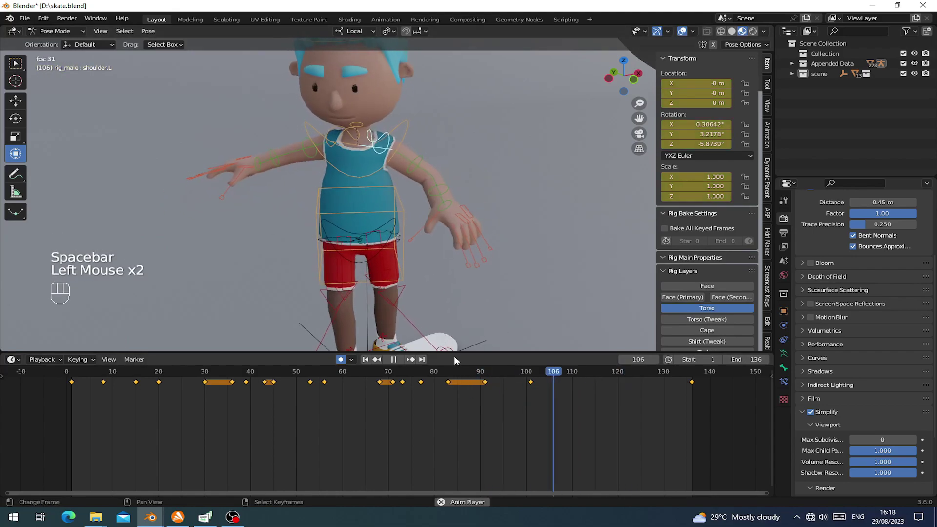
pyautogui.click(454, 446)
pyautogui.scroll(-2, 441, 322)
pyautogui.click(429, 390)
pyautogui.click(407, 386)
pyautogui.click(495, 399)
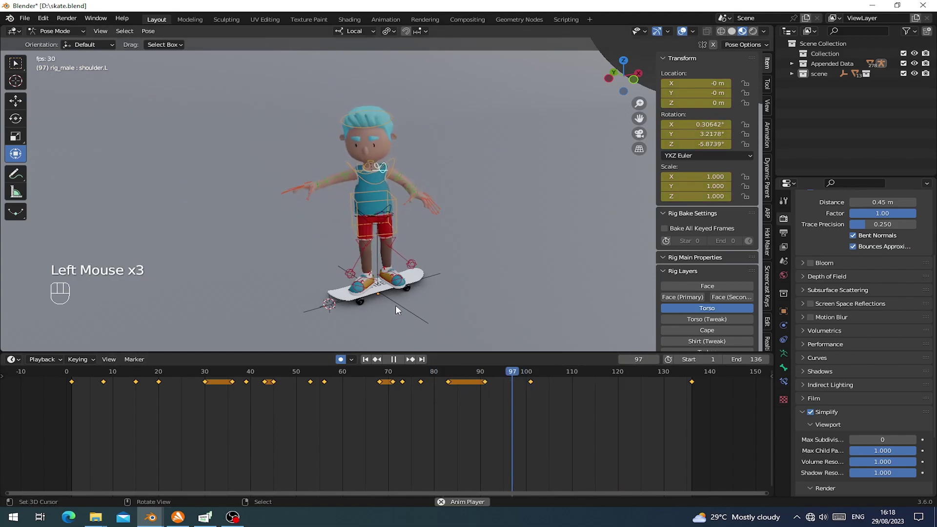
pyautogui.click(454, 409)
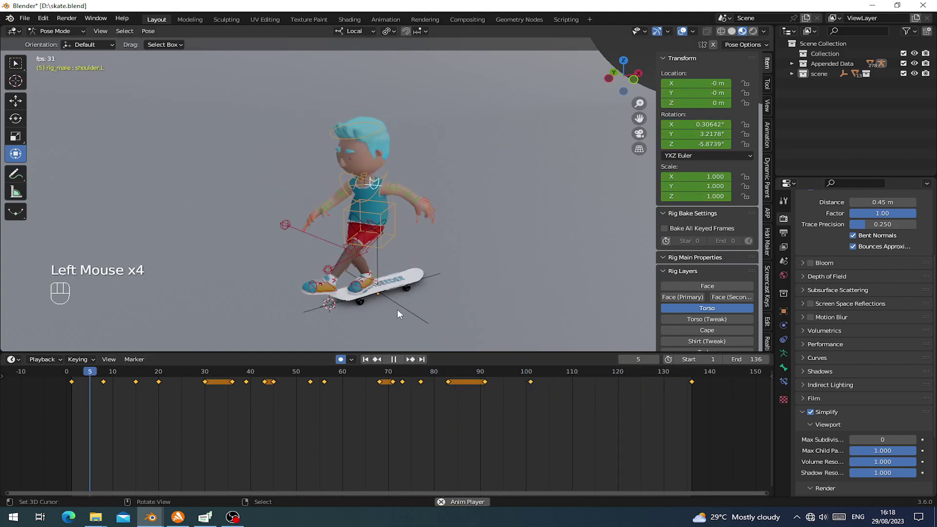
pyautogui.moveTo(393, 307); pyautogui.dragTo(393, 312, button='middle')
pyautogui.press('space')
# Step: Select the torso control and shift its position at about frame 122
pyautogui.moveTo(518, 405); pyautogui.dragTo(604, 405)
pyautogui.moveTo(395, 232); pyautogui.dragTo(406, 236, button='middle')
pyautogui.scroll(2, 405, 235)
pyautogui.rightClick(381, 204)
pyautogui.moveTo(381, 204); pyautogui.dragTo(405, 210, button='middle')
pyautogui.moveTo(522, 404); pyautogui.dragTo(626, 389)
pyautogui.moveTo(439, 209)
pyautogui.mouseDown(button='middle')
pyautogui.moveTo(452, 213)
pyautogui.moveTo(439, 204)
pyautogui.mouseUp(button='middle')
pyautogui.moveTo(439, 203); pyautogui.dragTo(399, 178)
pyautogui.press('g')
# Step: Play back the animation to check the torso motion, and save the file
pyautogui.moveTo(357, 180); pyautogui.dragTo(459, 313, button='middle')
pyautogui.click(540, 400)
pyautogui.press('space')
pyautogui.click(458, 377)
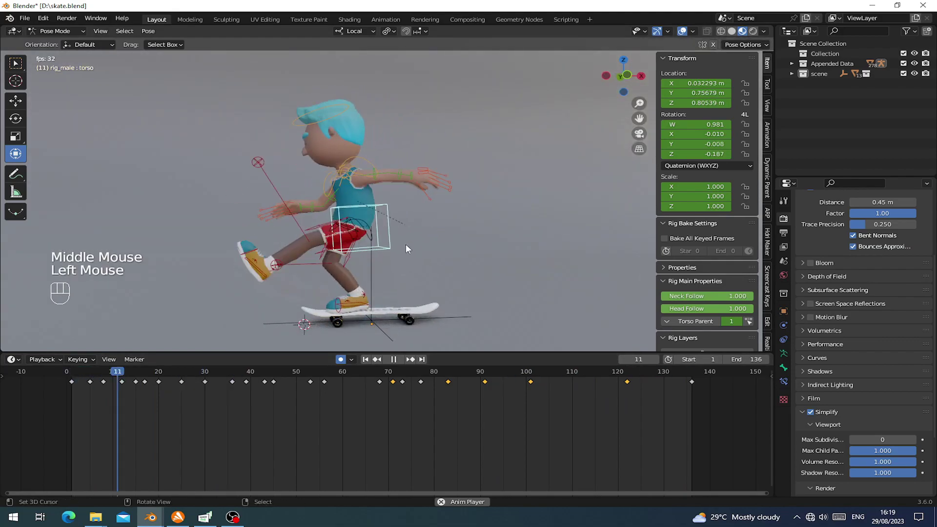
pyautogui.press('space')
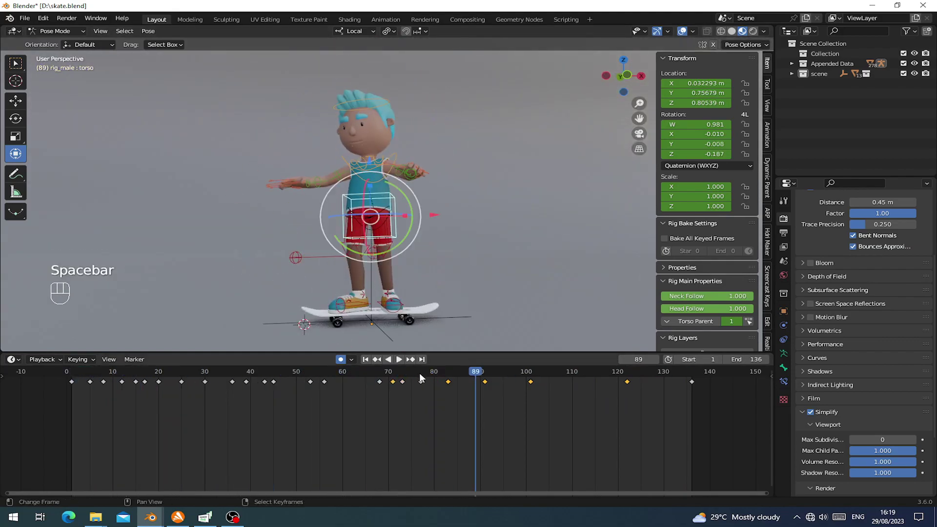
pyautogui.scroll(-2, 395, 342)
pyautogui.click(215, 396)
pyautogui.hotkey('ctrl', 's')
# Step: Select the hips control, slightly adjust its rotation near frame 91, and save the file
pyautogui.moveTo(213, 394); pyautogui.dragTo(481, 418)
pyautogui.scroll(3, 373, 235)
pyautogui.moveTo(371, 234); pyautogui.dragTo(385, 273, button='middle')
pyautogui.keyDown('shift'); pyautogui.scroll(2, 373, 235); pyautogui.keyUp('shift')
pyautogui.moveTo(386, 273); pyautogui.dragTo(394, 291, button='middle')
pyautogui.keyDown('shift'); pyautogui.middleClick(394, 290); pyautogui.keyUp('shift')
pyautogui.moveTo(450, 387); pyautogui.dragTo(483, 384)
pyautogui.moveTo(451, 306); pyautogui.dragTo(419, 283, button='middle')
pyautogui.rightClick(373, 221)
pyautogui.moveTo(424, 208); pyautogui.dragTo(404, 202, button='middle')
pyautogui.moveTo(418, 205); pyautogui.dragTo(420, 203)
pyautogui.moveTo(449, 385); pyautogui.dragTo(370, 393)
pyautogui.scroll(-3, 373, 324)
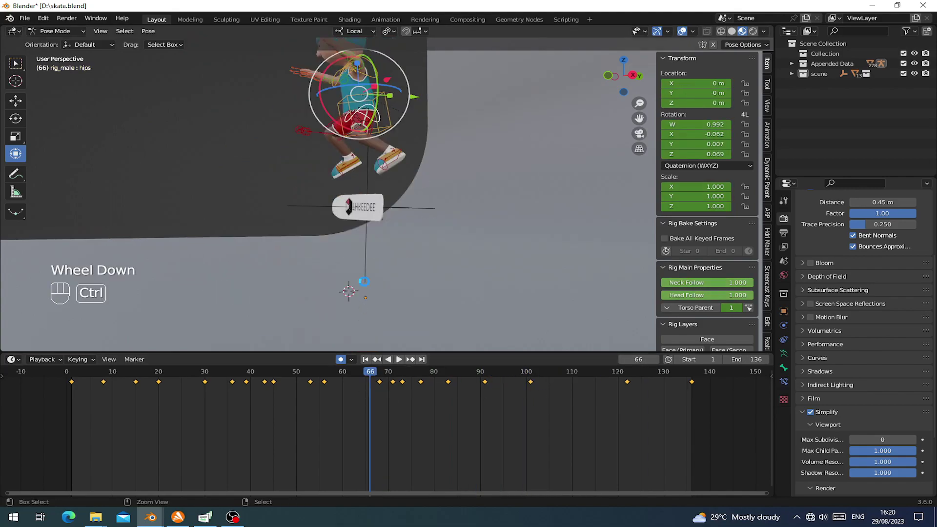
pyautogui.hotkey('ctrl', 's')
# Step: Select the skateboard's empty and step through the take-off from frame 54 to frame 59
pyautogui.rightClick(370, 180)
pyautogui.rightClick(367, 180)
pyautogui.moveTo(368, 182); pyautogui.dragTo(400, 185, button='middle')
pyautogui.moveTo(364, 443); pyautogui.dragTo(342, 393)
pyautogui.moveTo(361, 317); pyautogui.dragTo(368, 304, button='middle')
pyautogui.moveTo(331, 385)
pyautogui.mouseDown()
pyautogui.moveTo(321, 386)
pyautogui.moveTo(344, 385)
pyautogui.moveTo(324, 382)
pyautogui.mouseUp()
pyautogui.press('Down')
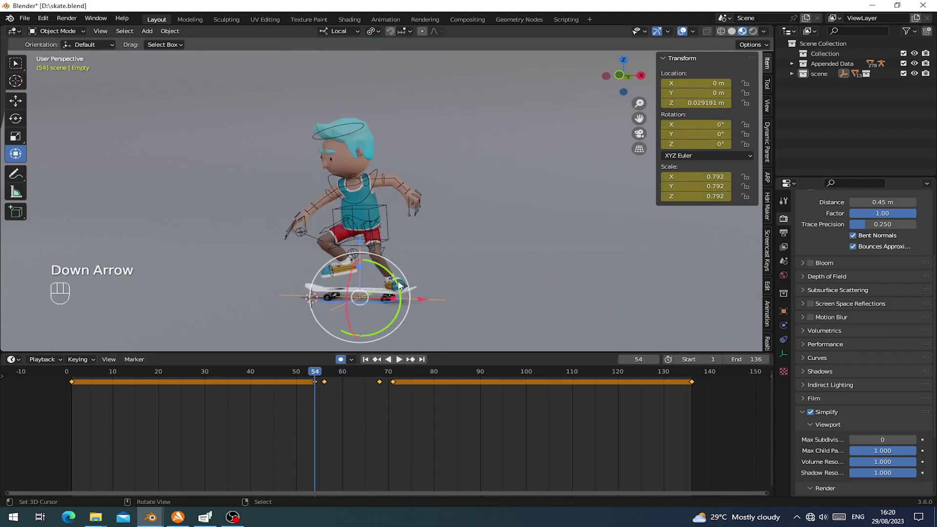
pyautogui.press('Up')
pyautogui.press('Right')
pyautogui.press('Right')
pyautogui.press('Right')
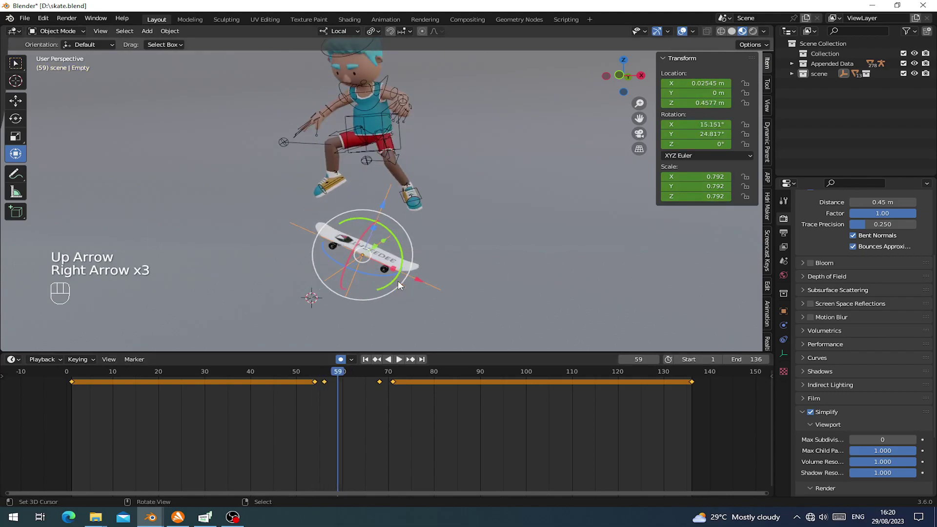
pyautogui.press('Left')
pyautogui.moveTo(396, 303); pyautogui.dragTo(404, 278, button='middle')
pyautogui.press('Right')
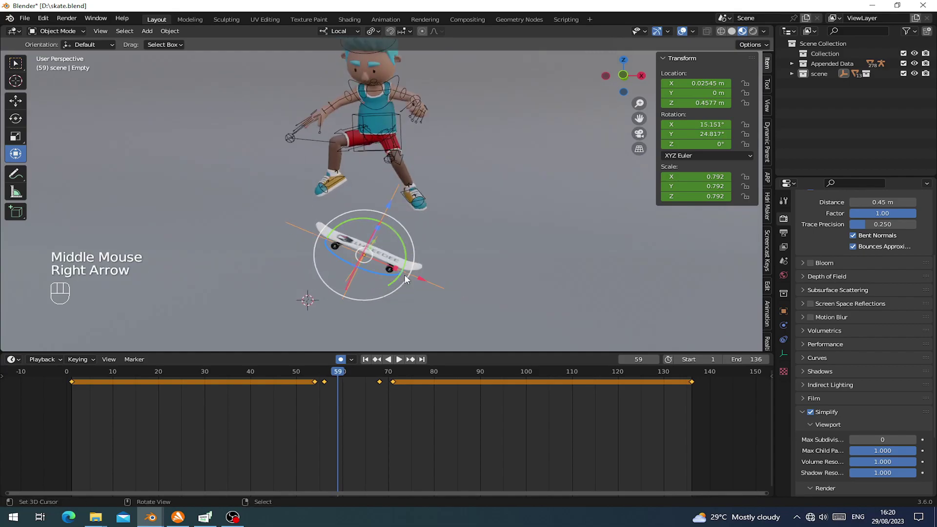
# Step: At frame 59, move and rotate the skateboard's empty so the board tips onto its side beneath the feet
pyautogui.moveTo(388, 205); pyautogui.dragTo(396, 191)
pyautogui.moveTo(406, 226); pyautogui.dragTo(388, 215)
pyautogui.moveTo(385, 223); pyautogui.dragTo(345, 229, button='middle')
pyautogui.moveTo(345, 229); pyautogui.dragTo(336, 238)
pyautogui.moveTo(334, 270); pyautogui.dragTo(334, 270)
pyautogui.moveTo(336, 269); pyautogui.dragTo(382, 260, button='middle')
pyautogui.moveTo(366, 189); pyautogui.dragTo(366, 183)
pyautogui.click(397, 207)
pyautogui.moveTo(397, 208); pyautogui.dragTo(417, 279, button='middle')
# Step: At frame 60, rotate the skateboard around its X axis to 225.75°
pyautogui.press('Right')
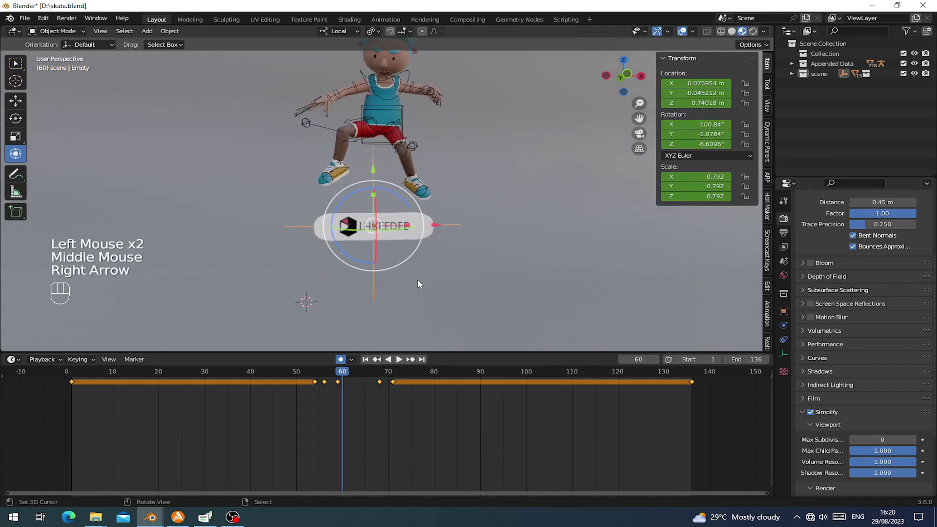
pyautogui.press('Right')
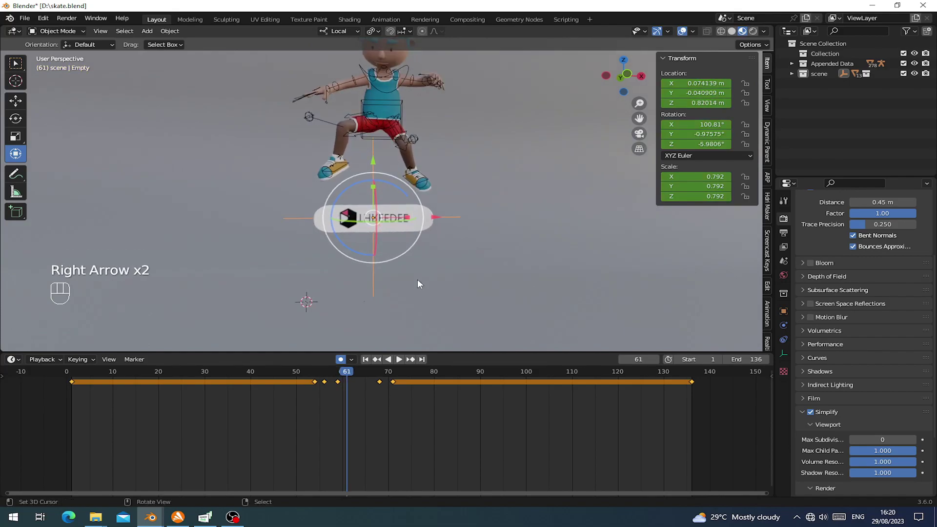
pyautogui.press('Left')
pyautogui.moveTo(417, 279); pyautogui.dragTo(343, 273, button='middle')
pyautogui.moveTo(337, 212); pyautogui.dragTo(364, 265)
pyautogui.rightClick(334, 234)
# Step: Continue the board's flip around its X axis at frames 61 and 62, reaching 356.74° at frame 62
pyautogui.press('Right')
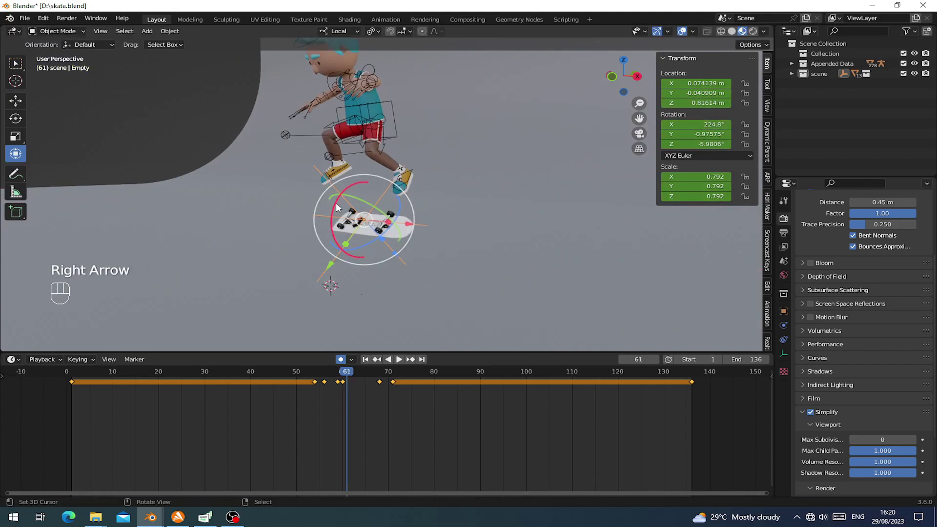
pyautogui.moveTo(333, 209); pyautogui.dragTo(379, 266)
pyautogui.press('Right')
pyautogui.moveTo(336, 233); pyautogui.dragTo(343, 267)
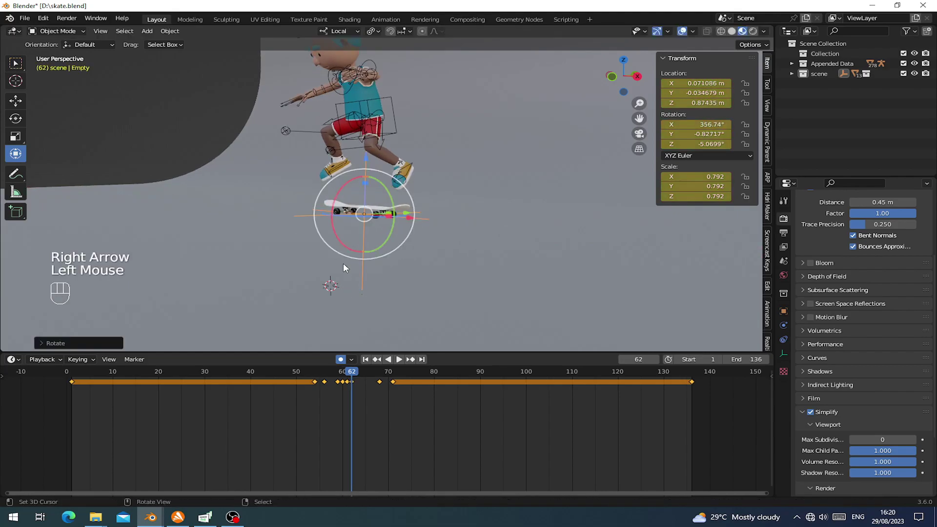
# Step: Step back and forth through frames 62 to 68 to examine the skateboard's flip in the air
pyautogui.press('Right')
pyautogui.press('Right')
pyautogui.press('Right')
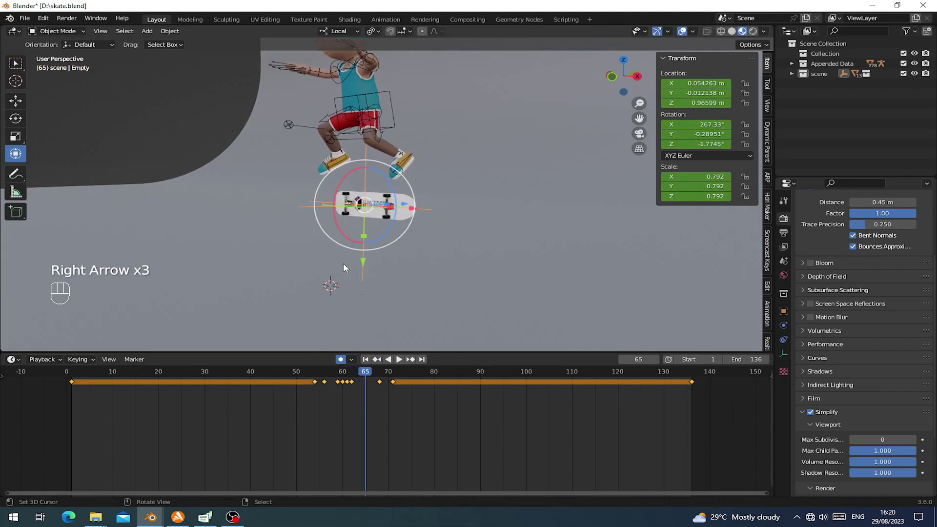
pyautogui.press('Right')
pyautogui.press('Right')
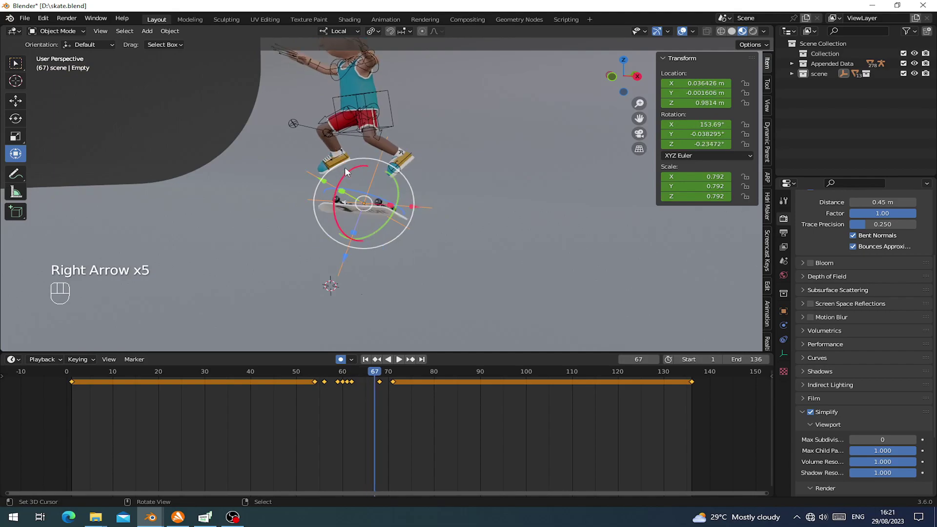
pyautogui.press('Left')
pyautogui.press('Left')
pyautogui.press('Left')
pyautogui.press('Left')
pyautogui.press('Left')
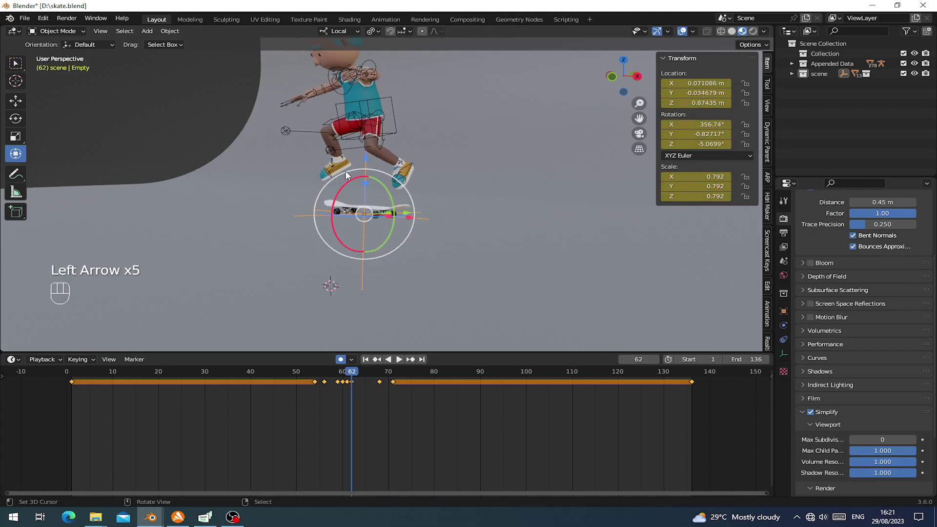
pyautogui.press('Right')
pyautogui.press('Right')
pyautogui.press('Right')
pyautogui.press('Right')
pyautogui.press('Right')
pyautogui.press('Right')
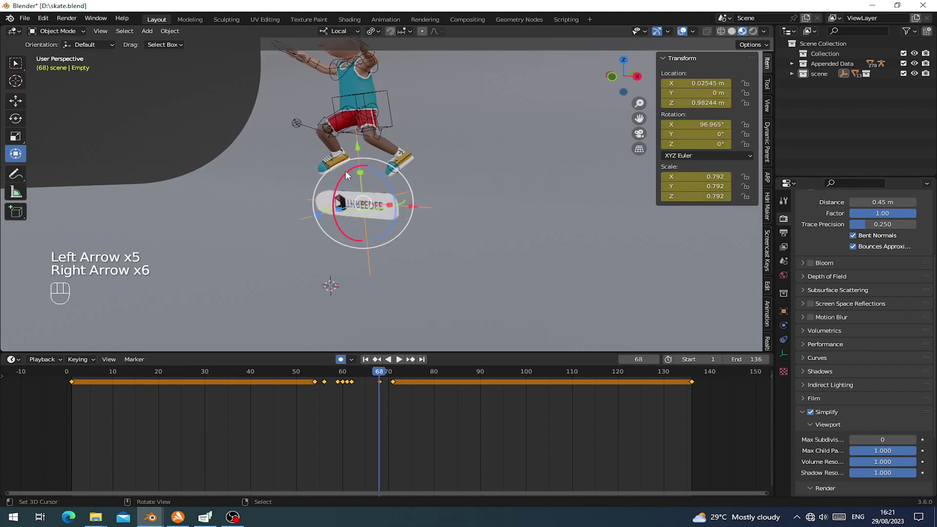
# Step: Play back the jump repeatedly from about frame 55 to check the board flip, and save the file
pyautogui.click(288, 412)
pyautogui.moveTo(351, 312); pyautogui.dragTo(358, 336, button='middle')
pyautogui.press('space')
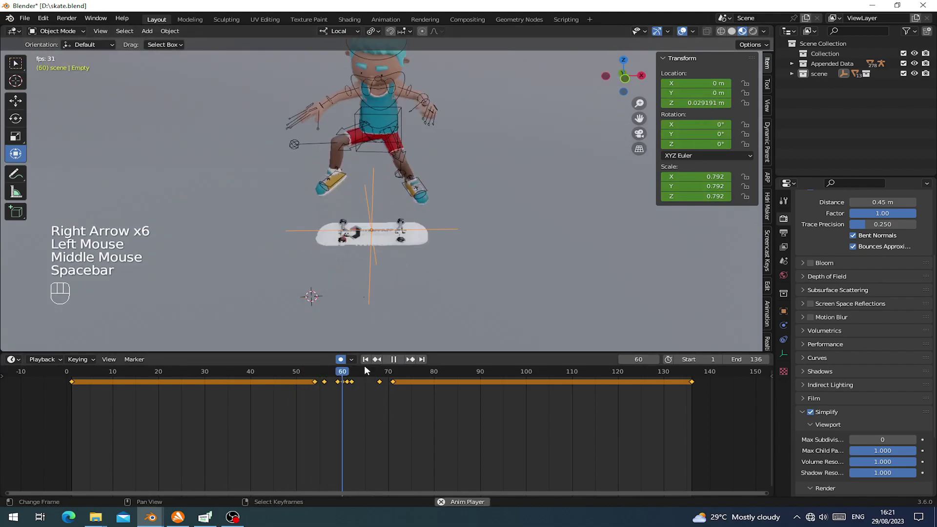
pyautogui.click(319, 391)
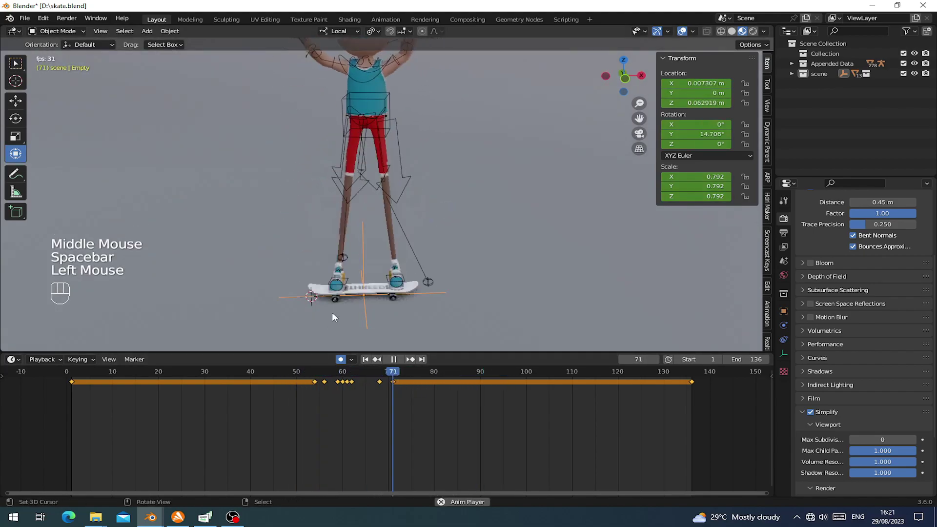
pyautogui.click(319, 390)
pyautogui.click(321, 388)
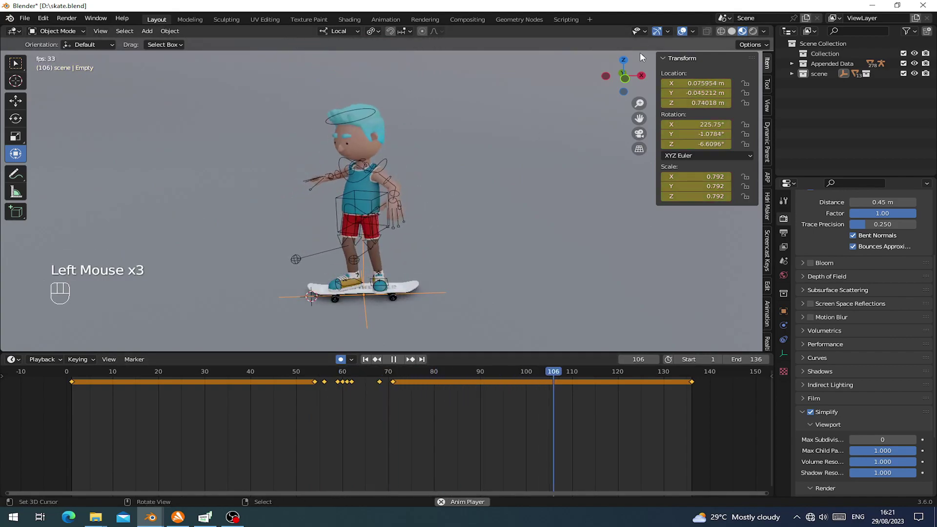
pyautogui.press('ctrl')
pyautogui.hotkey('ctrl', 's')
pyautogui.press('space')
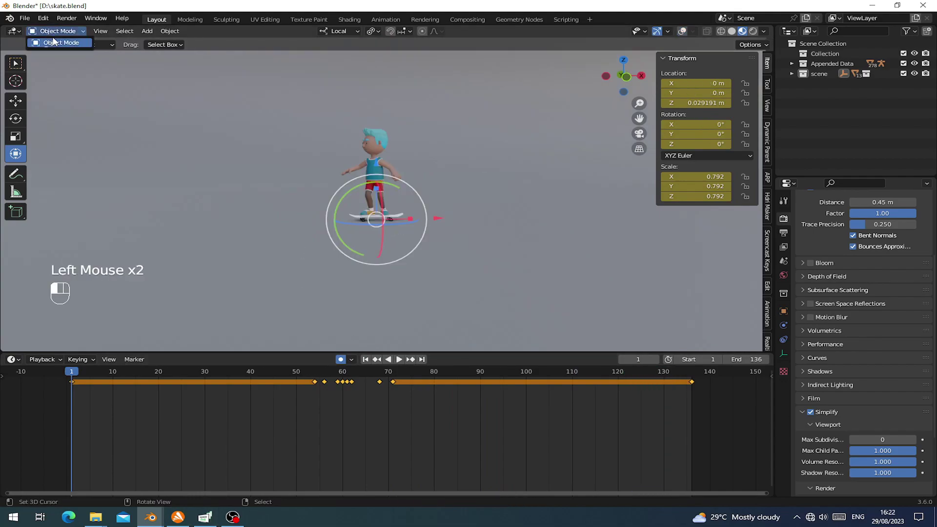
# Step: With viewport overlays shown, place the 3D cursor in front of the skateboarder and add a camera there
pyautogui.click(81, 41)
pyautogui.scroll(-3, 438, 271)
pyautogui.scroll(-1, 438, 271)
pyautogui.moveTo(438, 271); pyautogui.dragTo(328, 238, button='middle')
pyautogui.scroll(2, 328, 238)
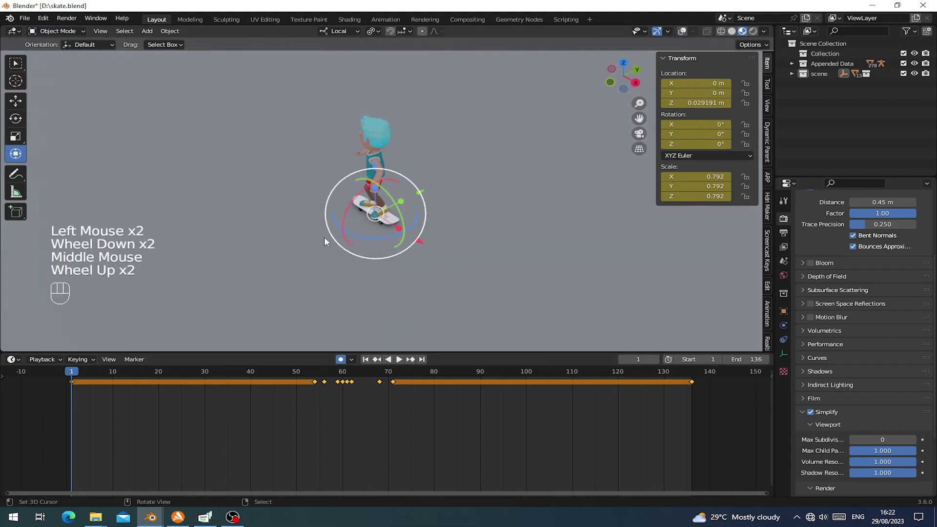
pyautogui.click(358, 274)
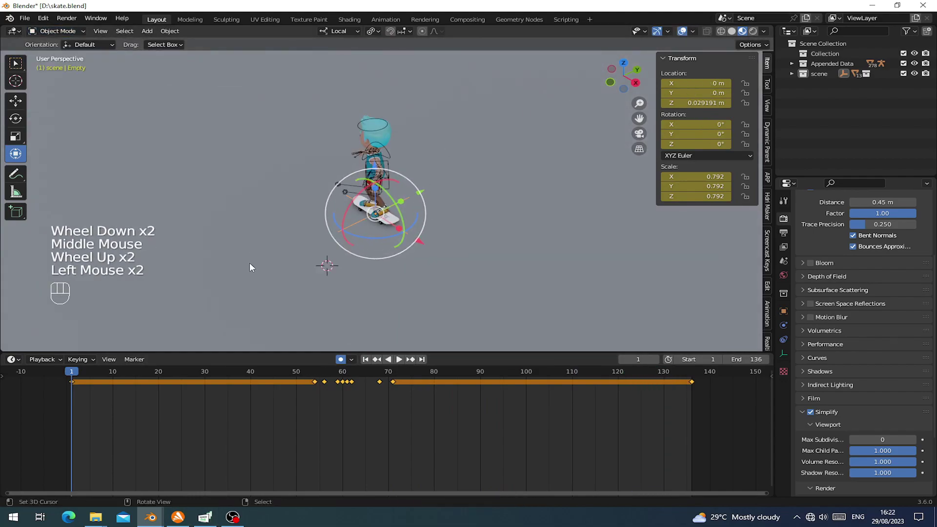
pyautogui.hotkey('shift', 'a')
# Step: Clear the camera's rotation, raise it to Z 1.0081 m, and rotate it 90° around X to face the skateboarder
pyautogui.moveTo(424, 225); pyautogui.dragTo(348, 211, button='middle')
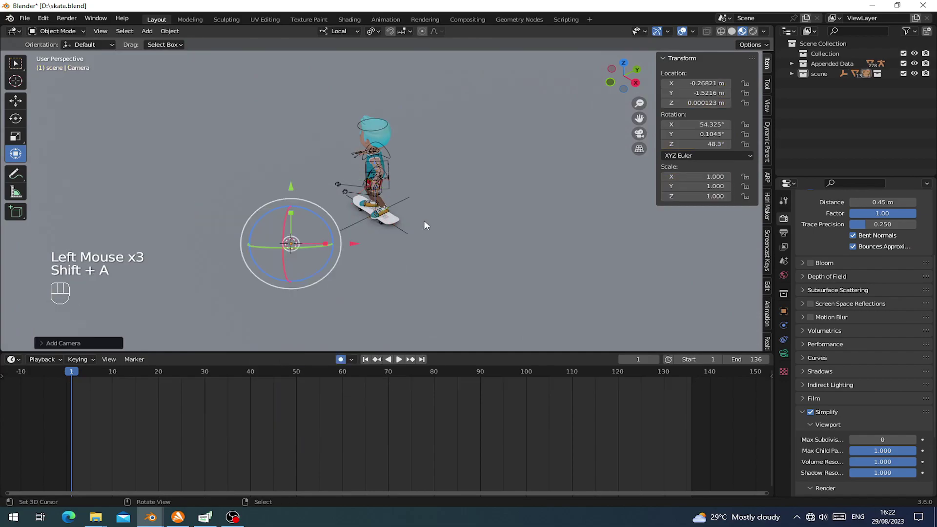
pyautogui.hotkey('alt', 'r')
pyautogui.moveTo(304, 148); pyautogui.dragTo(303, 104)
pyautogui.moveTo(336, 153); pyautogui.dragTo(319, 127)
pyautogui.moveTo(319, 126); pyautogui.dragTo(405, 192, button='middle')
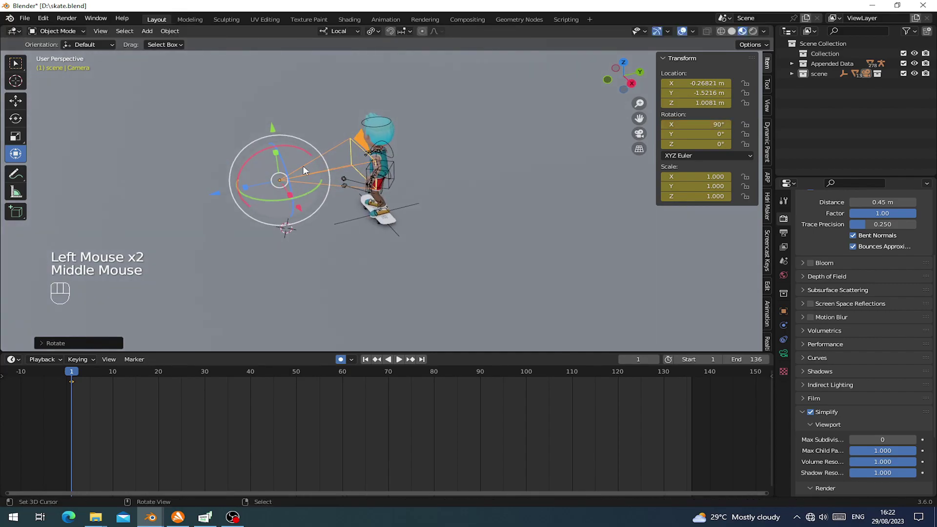
# Step: Move the camera back to Y -2.7234 m and sideways to X -0.16125 m
pyautogui.moveTo(213, 194); pyautogui.dragTo(129, 205)
pyautogui.moveTo(130, 205); pyautogui.dragTo(429, 241, button='middle')
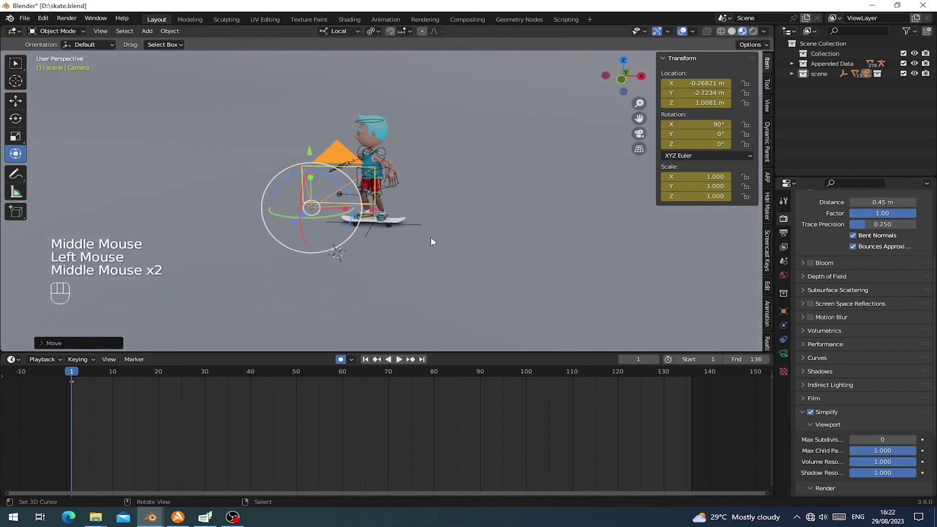
pyautogui.moveTo(371, 214); pyautogui.dragTo(391, 214)
pyautogui.moveTo(390, 214); pyautogui.dragTo(400, 210, button='middle')
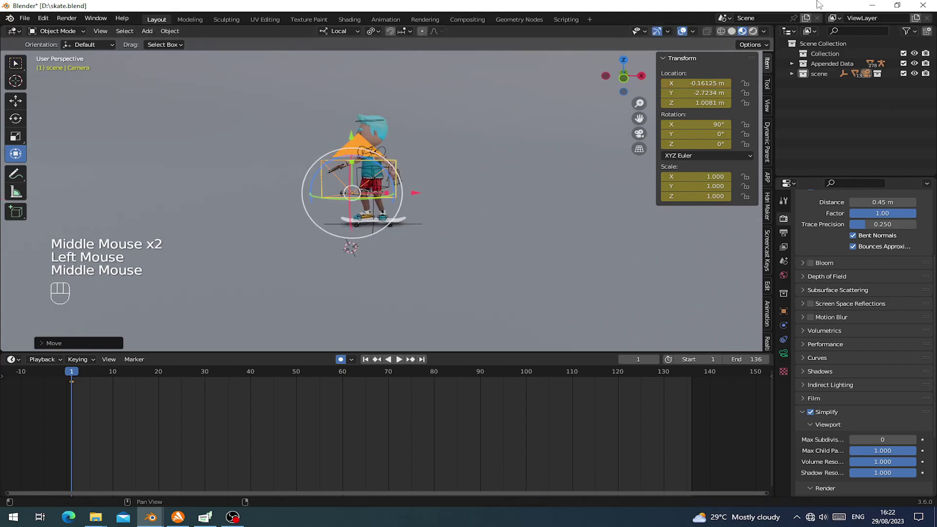
# Step: Change the Outliner area into a 3D Viewport showing the camera view, and open the camera's data properties
pyautogui.click(794, 29)
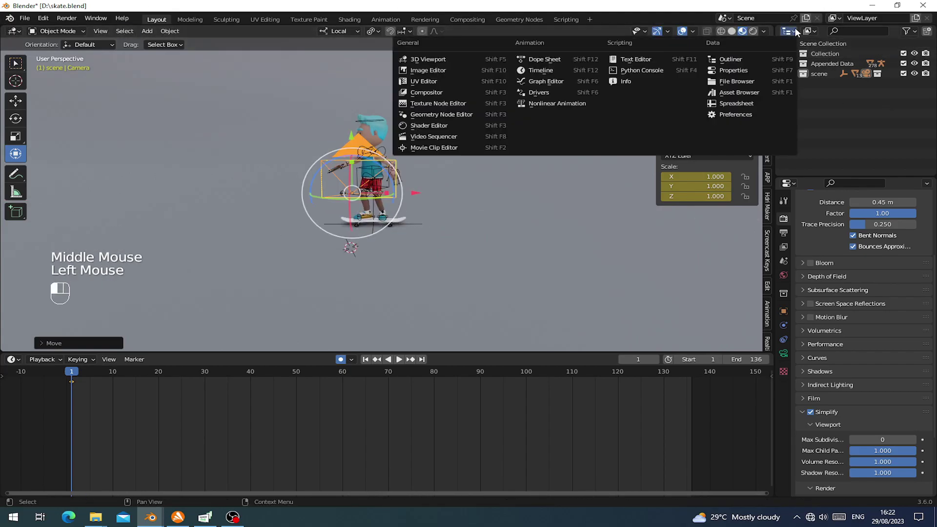
pyautogui.click(433, 147)
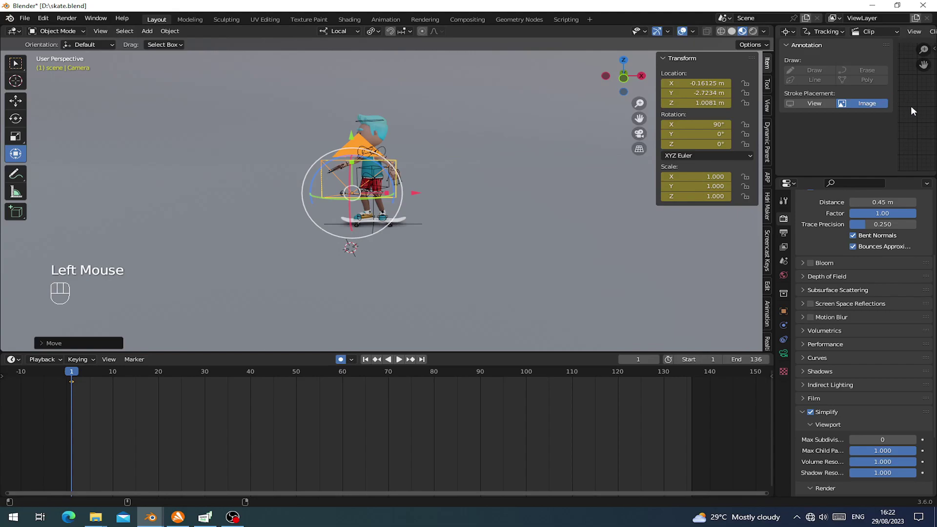
pyautogui.click(787, 32)
pyautogui.click(792, 35)
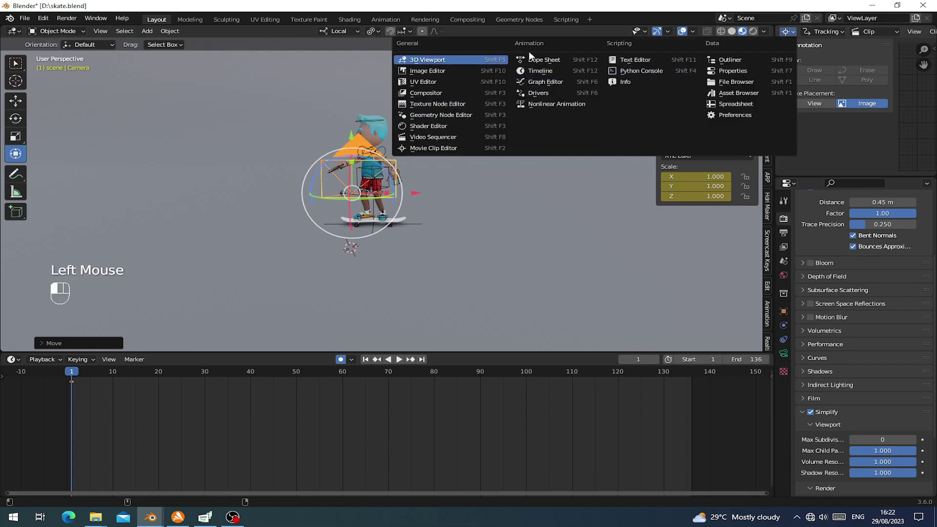
pyautogui.click(469, 60)
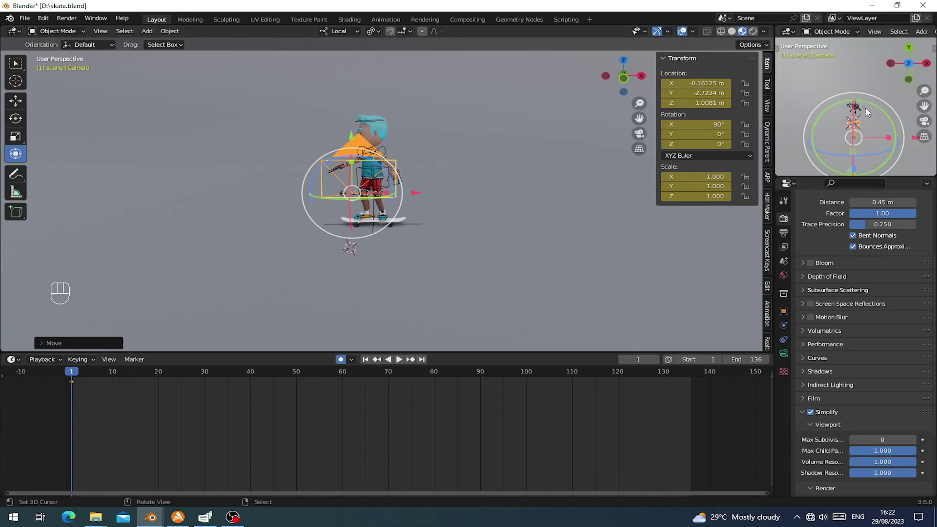
pyautogui.press('KP_0')
pyautogui.click(787, 358)
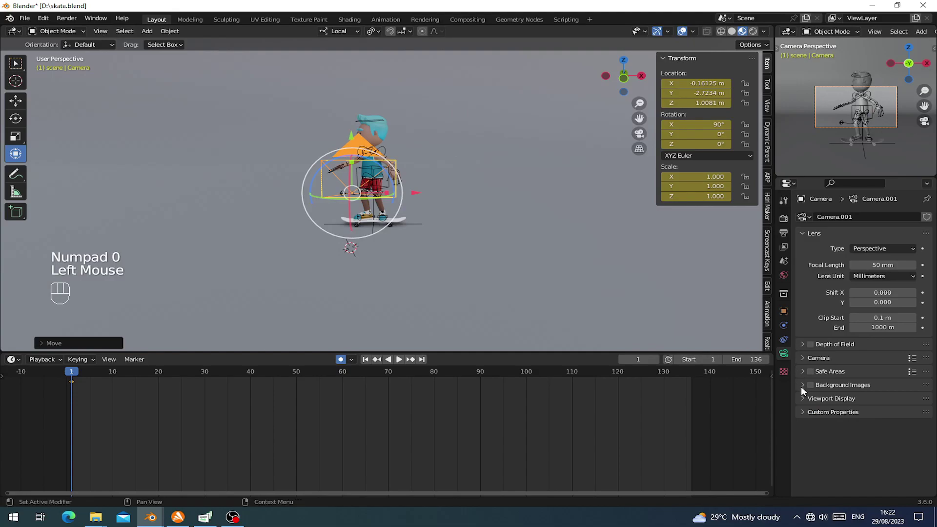
# Step: Set the camera's passepartout opacity to 1.000 and display the camera view in Material Preview shading
pyautogui.click(813, 398)
pyautogui.moveTo(885, 473); pyautogui.dragTo(916, 472)
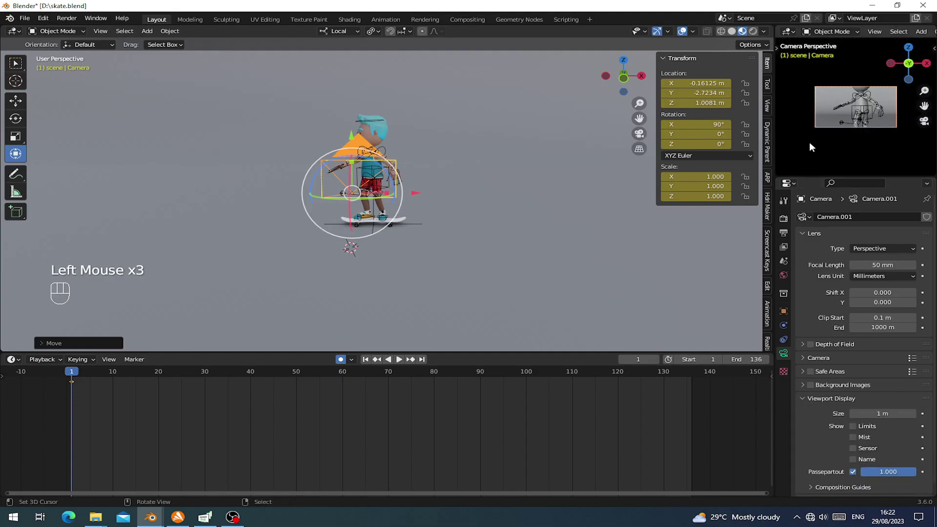
pyautogui.scroll(-3, 882, 34)
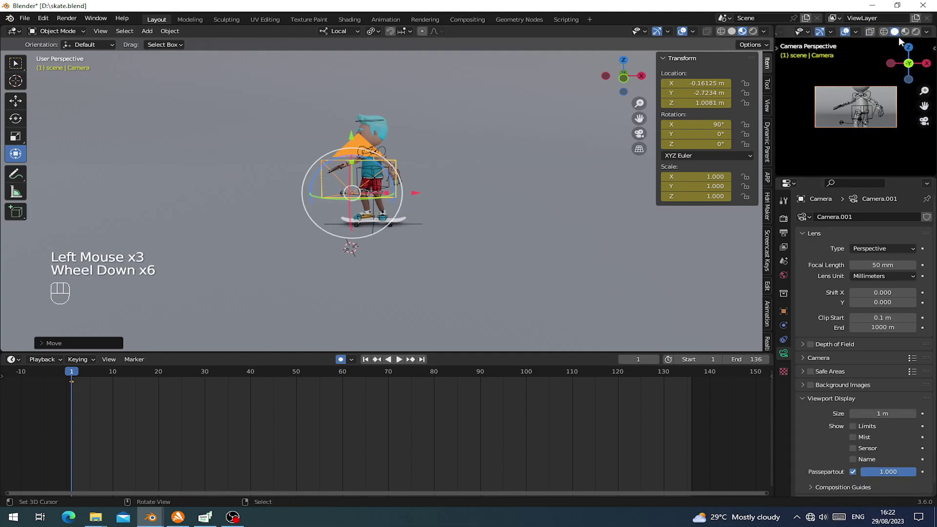
pyautogui.click(905, 32)
pyautogui.scroll(3, 851, 113)
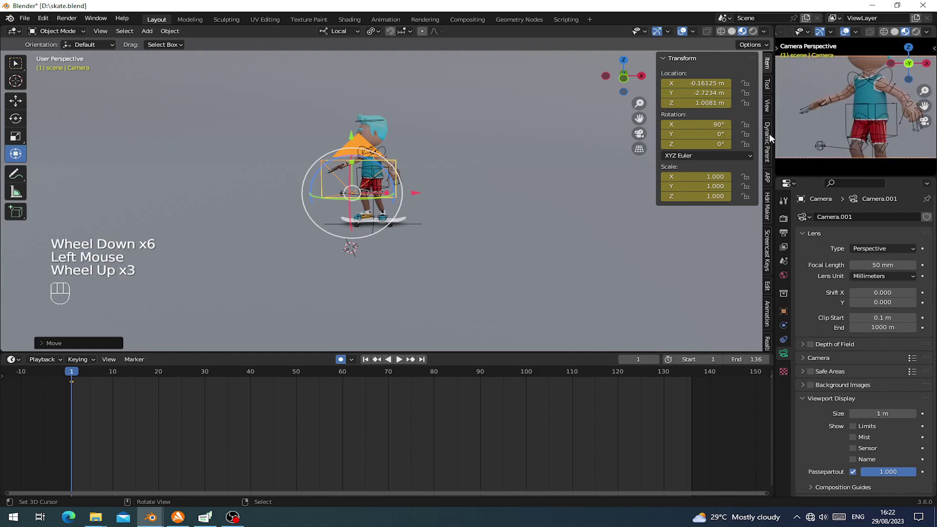
pyautogui.scroll(-2, 827, 144)
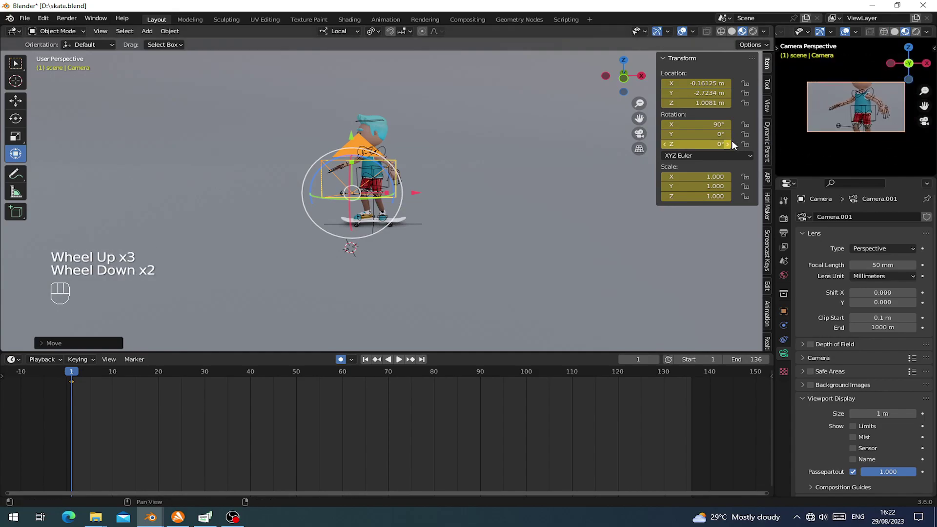
# Step: Widen the camera-view area and set the camera's focal length to 71 mm
pyautogui.moveTo(769, 146); pyautogui.dragTo(657, 146)
pyautogui.scroll(-1, 807, 124)
pyautogui.moveTo(134, 281); pyautogui.dragTo(218, 224, button='middle')
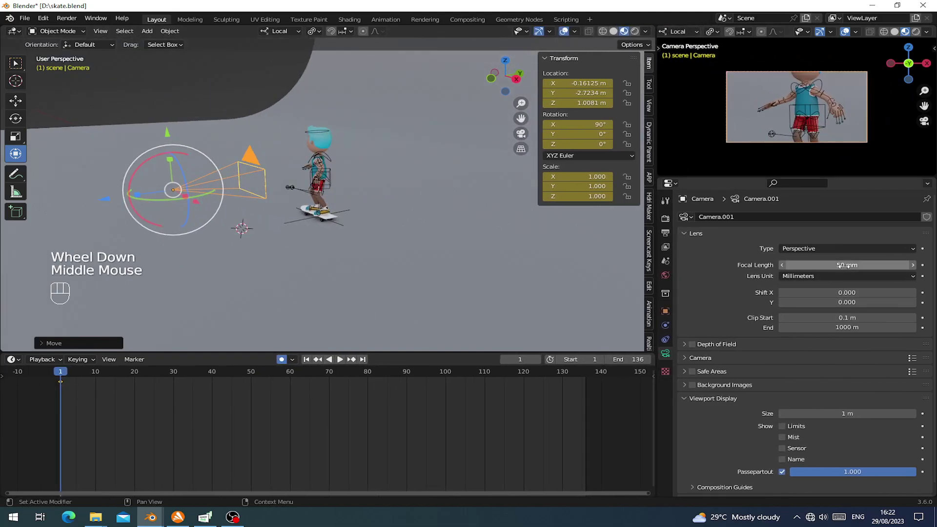
pyautogui.moveTo(846, 265); pyautogui.dragTo(883, 265)
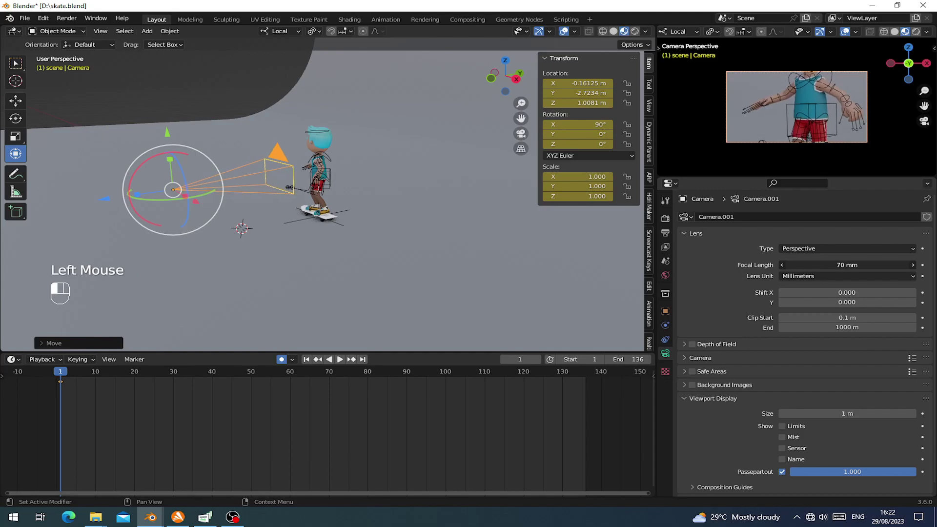
# Step: Move the camera back along its viewing axis to Y -10.502 m so the skateboarder fits in frame
pyautogui.scroll(-3, 469, 243)
pyautogui.moveTo(468, 244); pyautogui.dragTo(454, 245, button='middle')
pyautogui.moveTo(175, 195); pyautogui.dragTo(612, 204)
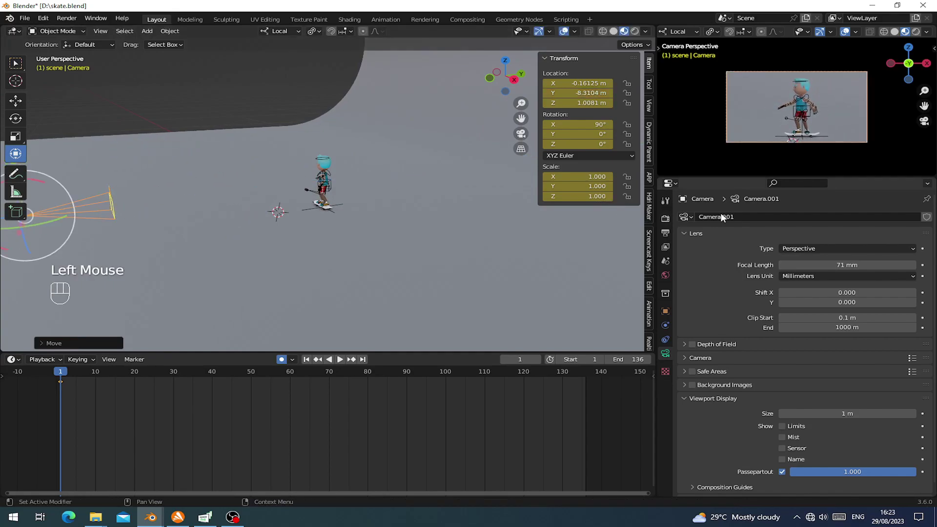
pyautogui.scroll(-2, 208, 218)
pyautogui.moveTo(94, 218); pyautogui.dragTo(60, 224)
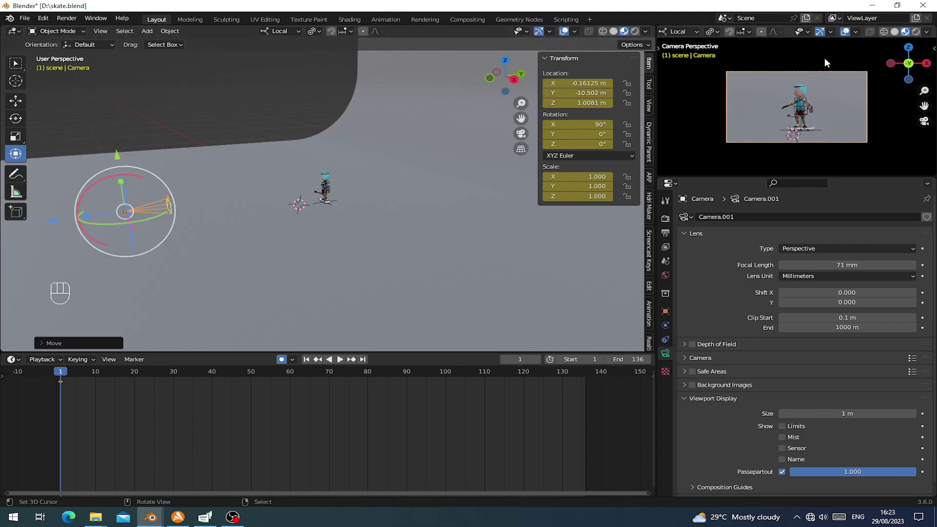
# Step: Hide the overlays and gizmos in the camera view and enlarge the camera frame to fill its area
pyautogui.click(843, 34)
pyautogui.click(820, 32)
pyautogui.scroll(3, 816, 89)
pyautogui.scroll(-1, 817, 94)
pyautogui.scroll(1, 817, 94)
# Step: Keyframe the camera's current transform at frame 1 and at the last frame, 136
pyautogui.moveTo(107, 222); pyautogui.dragTo(173, 232, button='middle')
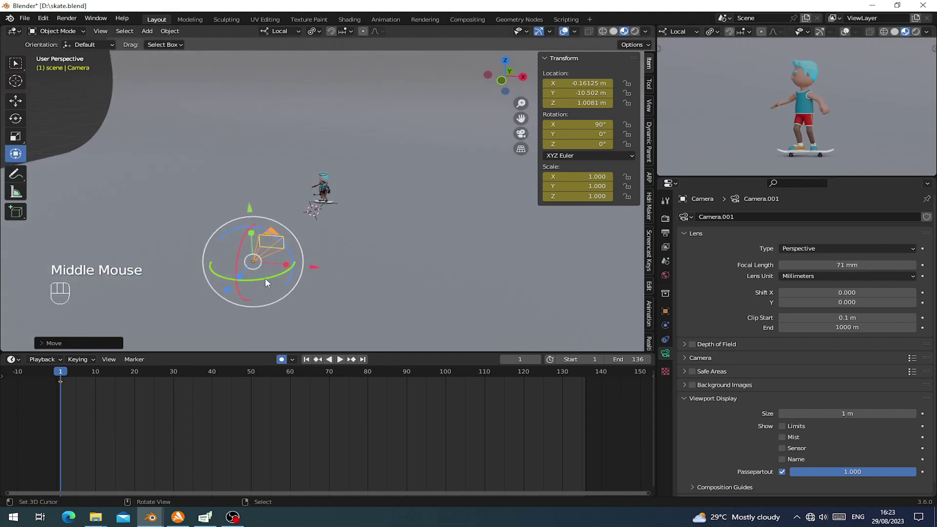
pyautogui.keyDown('shift'); pyautogui.moveTo(145, 412); pyautogui.dragTo(258, 445, button='middle'); pyautogui.keyUp('shift')
pyautogui.moveTo(374, 402); pyautogui.dragTo(262, 411, button='middle')
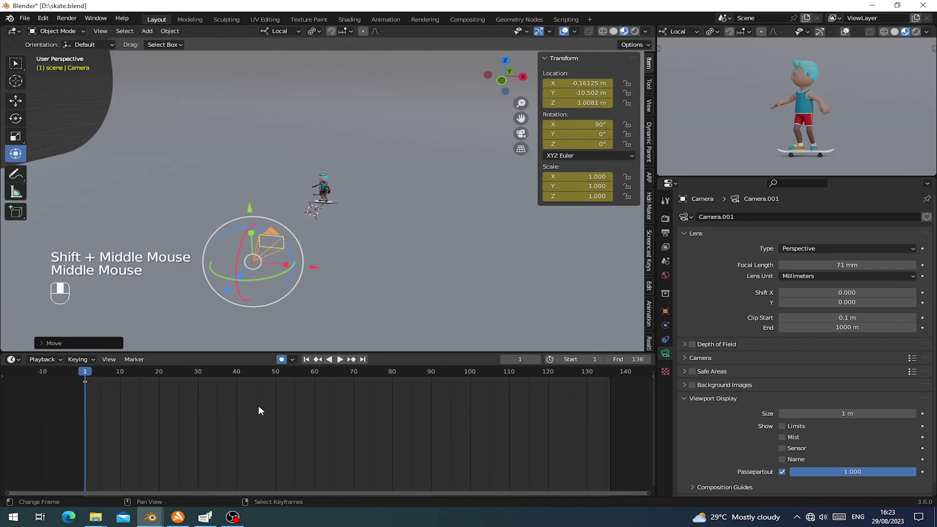
pyautogui.press('i')
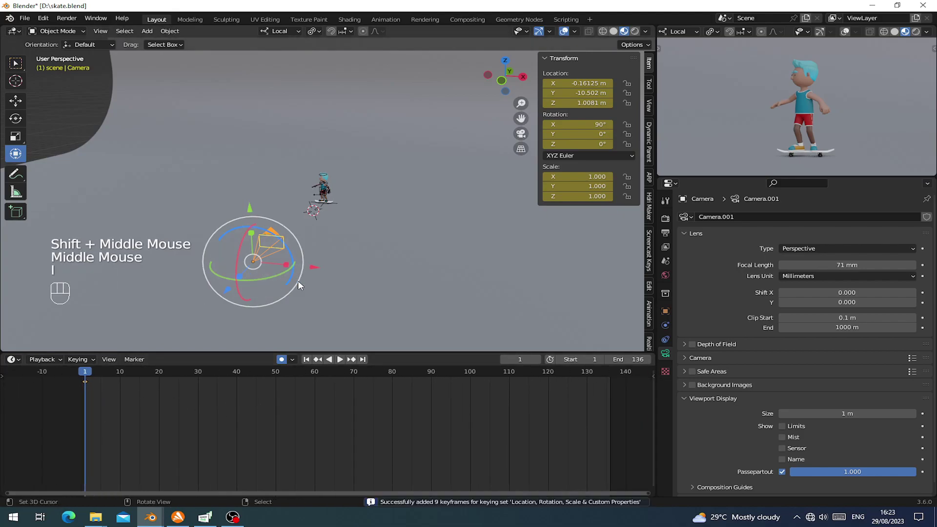
pyautogui.click(362, 359)
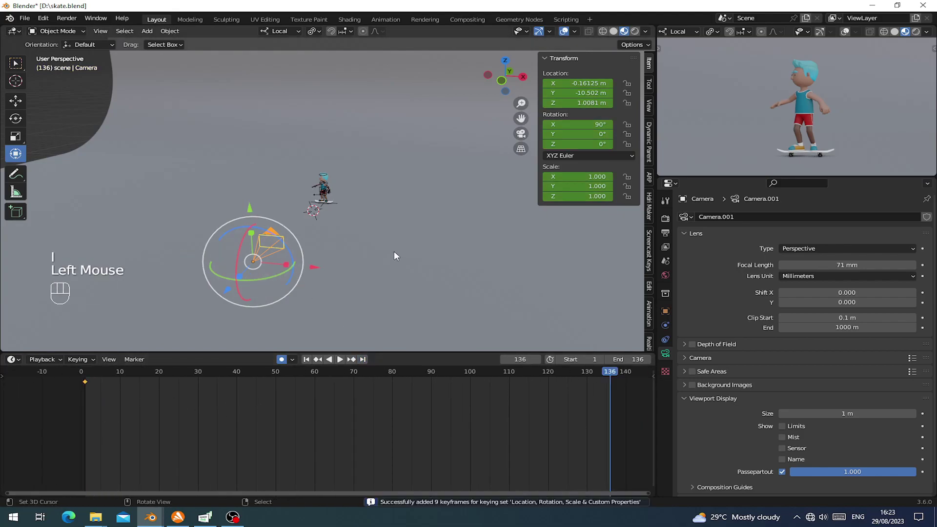
# Step: Play and scrub the opening frames to examine the skateboarder's first push through the camera
pyautogui.click(307, 359)
pyautogui.moveTo(177, 390); pyautogui.dragTo(92, 399)
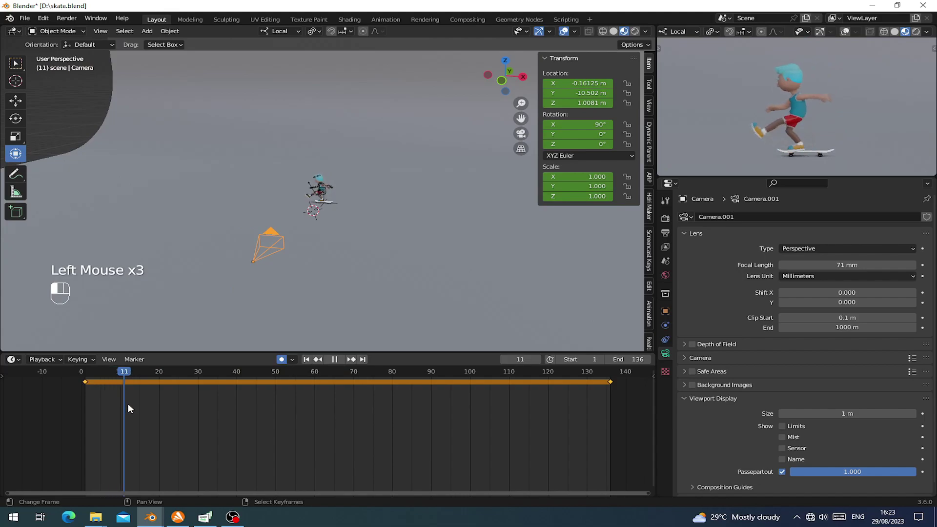
pyautogui.scroll(3, 204, 304)
pyautogui.scroll(-3, 215, 293)
pyautogui.keyDown('shift'); pyautogui.moveTo(223, 293); pyautogui.dragTo(262, 253, button='middle'); pyautogui.keyUp('shift')
pyautogui.scroll(2, 359, 223)
pyautogui.moveTo(359, 223); pyautogui.dragTo(360, 221, button='middle')
pyautogui.scroll(-2, 361, 221)
# Step: Step through the frames around the first push and keyframe the camera's current transform at frame 15
pyautogui.press('Left')
pyautogui.press('Left')
pyautogui.press('Left')
pyautogui.press('Left')
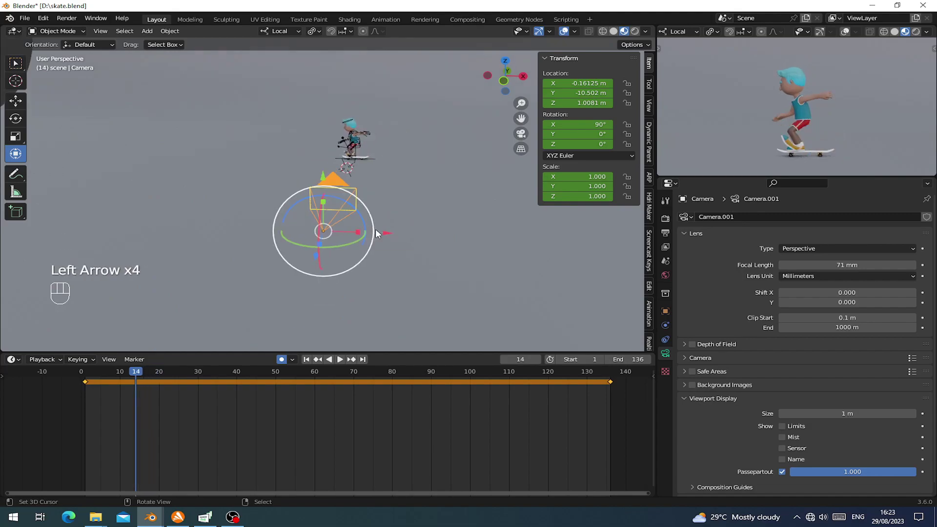
pyautogui.press('Right')
pyautogui.press('Right')
pyautogui.press('Left')
pyautogui.press('Left')
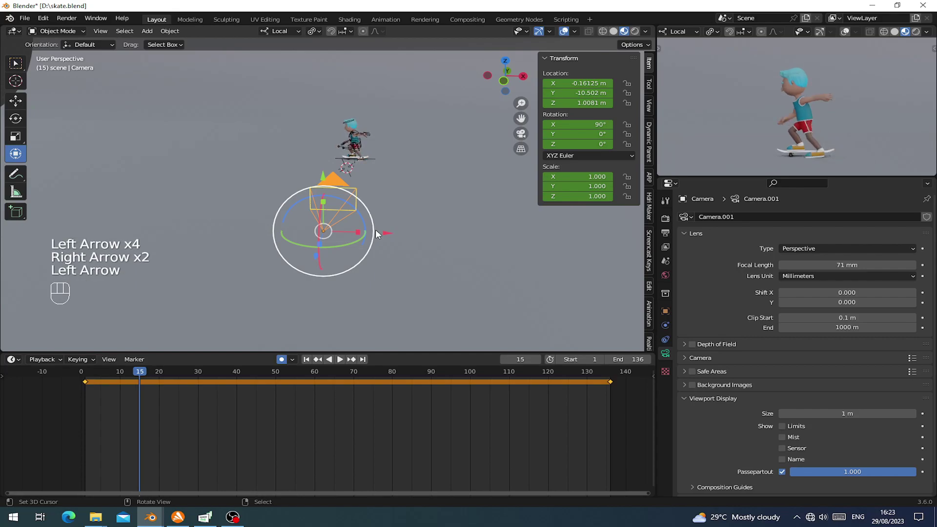
pyautogui.press('Right')
pyautogui.press('Right')
pyautogui.press('Left')
pyautogui.press('i')
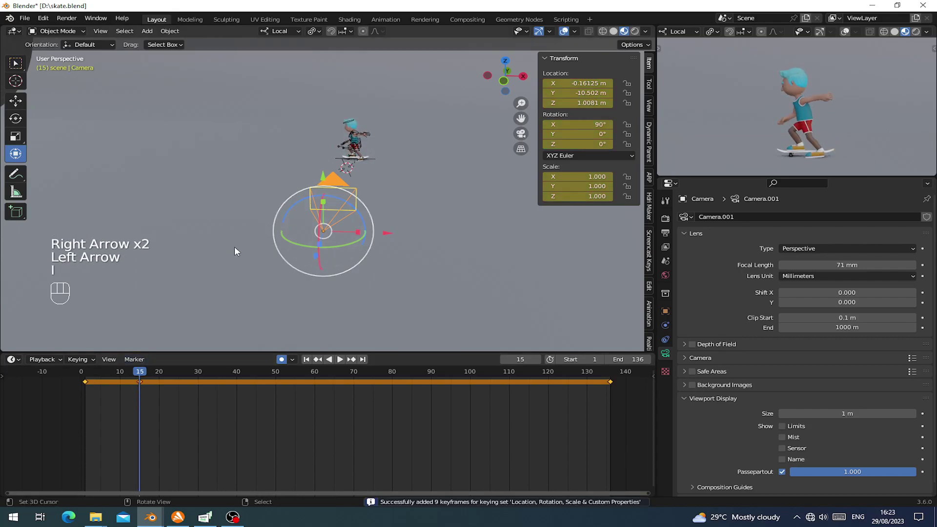
# Step: At frame 18, move the camera sideways to X 0.23965 m as the skateboarder pushes off
pyautogui.press('Right')
pyautogui.press('Right')
pyautogui.press('Right')
pyautogui.press('Right')
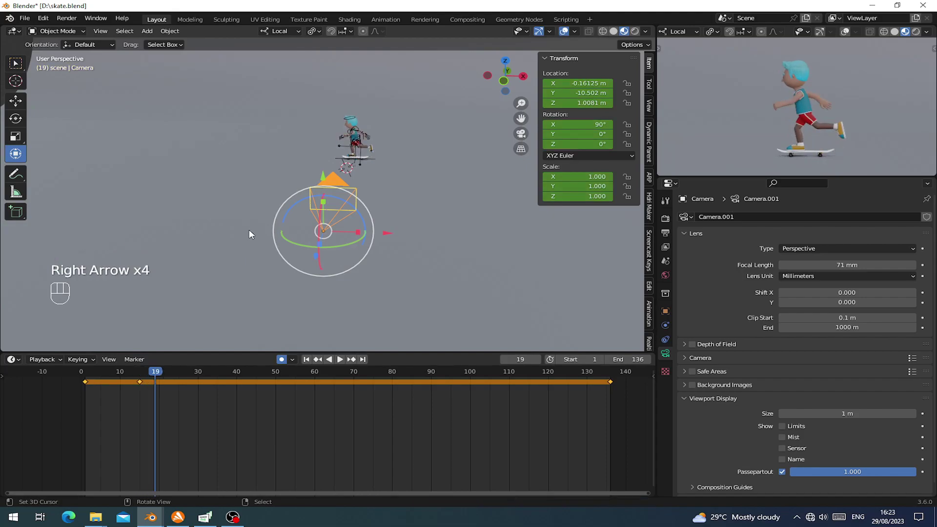
pyautogui.press('Left')
pyautogui.press('Left')
pyautogui.press('Right')
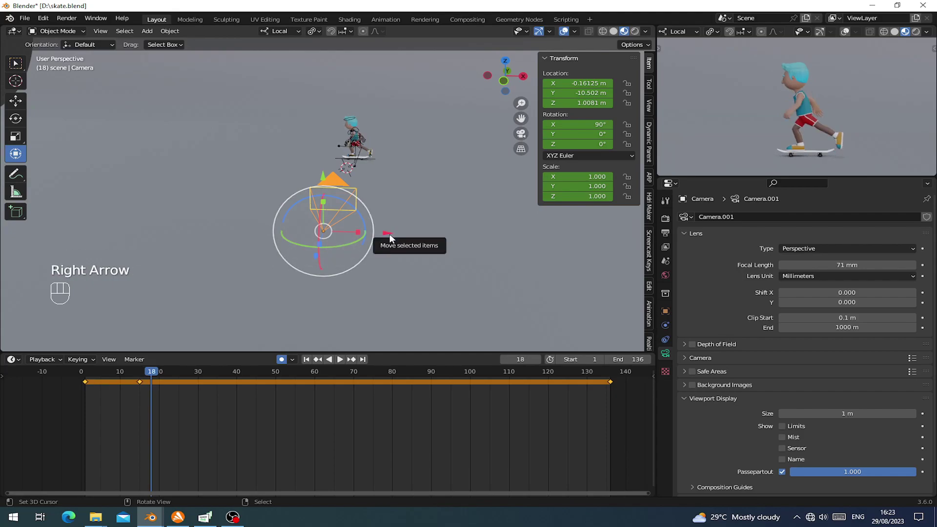
pyautogui.moveTo(387, 233); pyautogui.dragTo(407, 234)
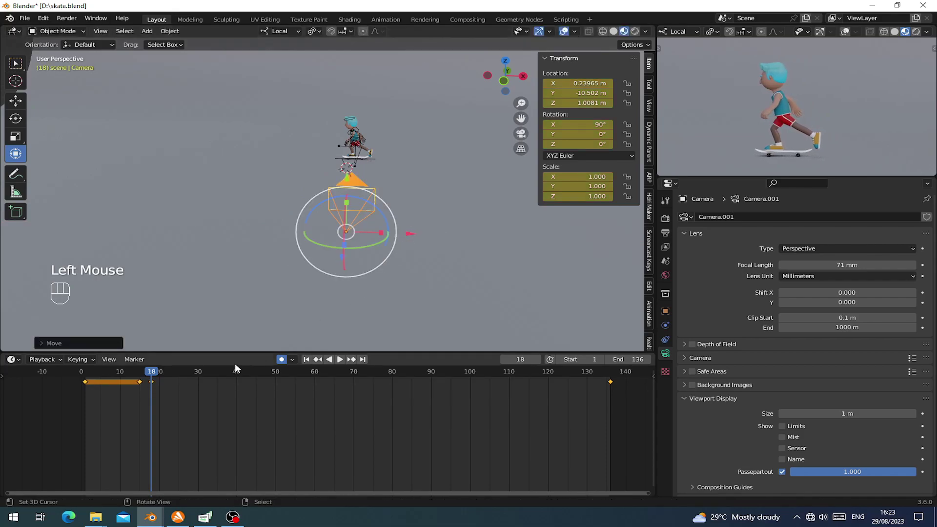
# Step: Play back the first push to check the camera's sideways move between frames 15 and 18
pyautogui.click(145, 384)
pyautogui.press('space')
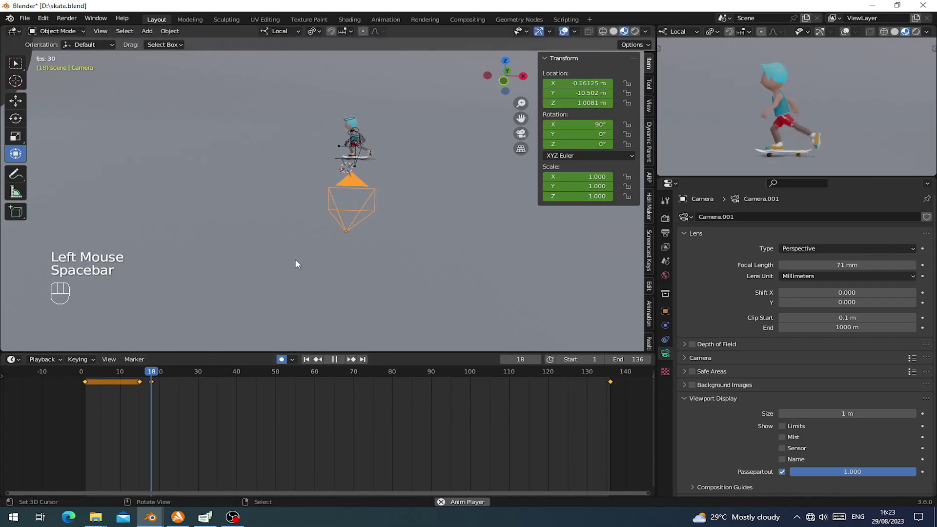
pyautogui.click(131, 399)
pyautogui.click(130, 399)
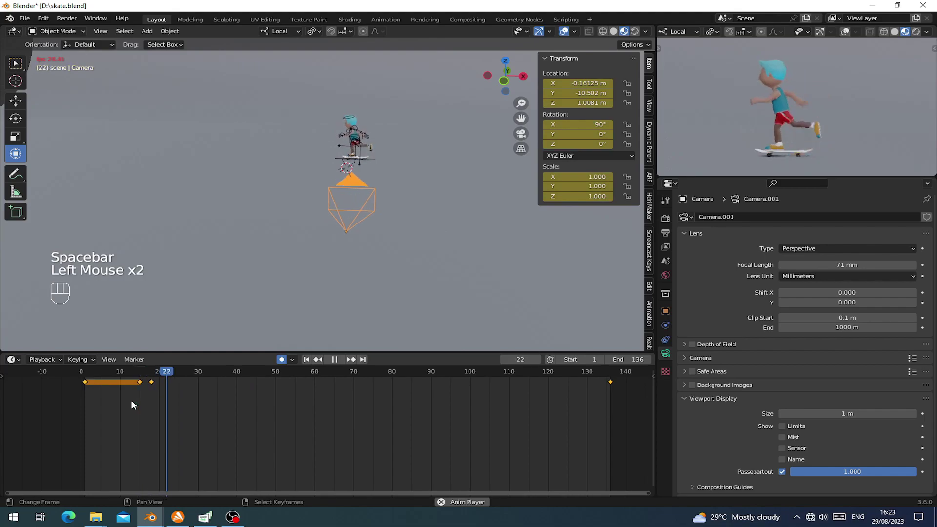
pyautogui.press('space')
# Step: Soften the camera's sideways move by setting its X location at frame 18 to 0.064028 m
pyautogui.moveTo(138, 384); pyautogui.dragTo(151, 383)
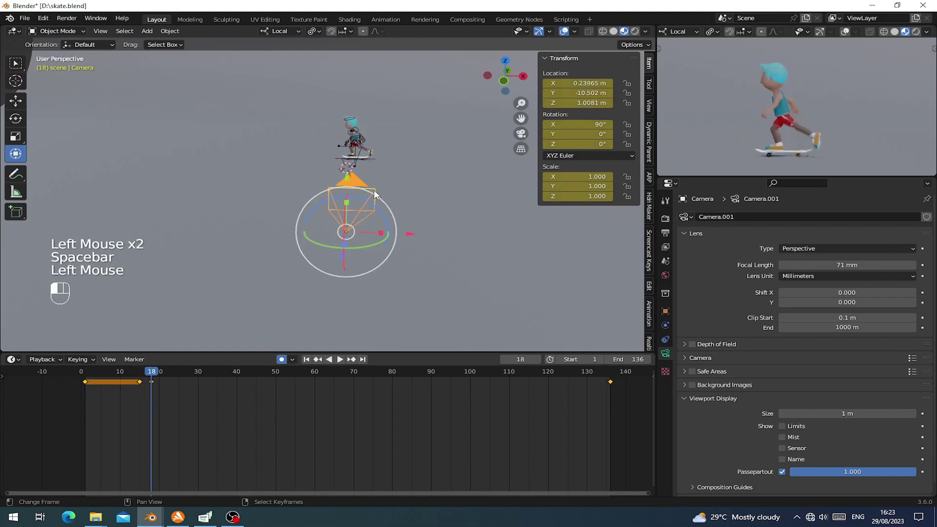
pyautogui.moveTo(411, 232); pyautogui.dragTo(403, 234)
pyautogui.moveTo(134, 397); pyautogui.dragTo(154, 393)
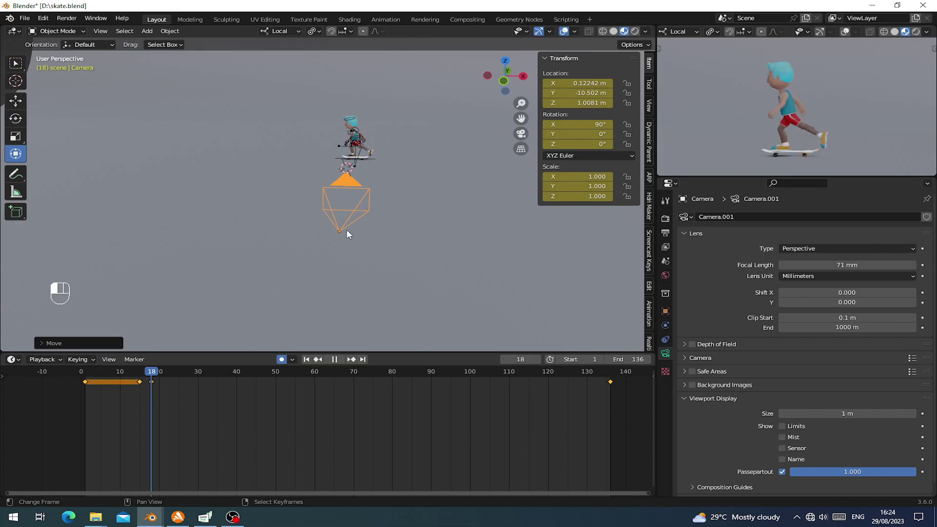
pyautogui.moveTo(404, 233); pyautogui.dragTo(398, 234)
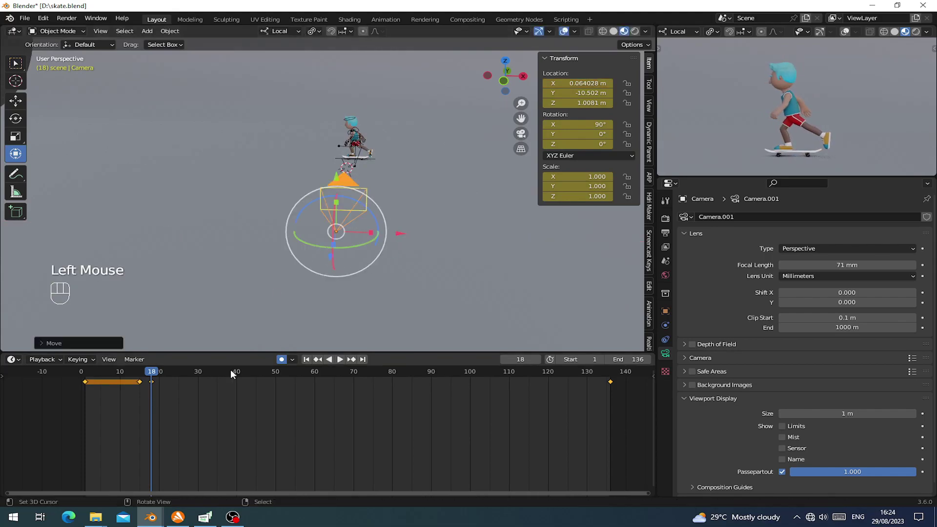
# Step: Copy the camera's frame 15 keyframe and place the copy at frame 33
pyautogui.moveTo(148, 391); pyautogui.dragTo(213, 406)
pyautogui.rightClick(142, 385)
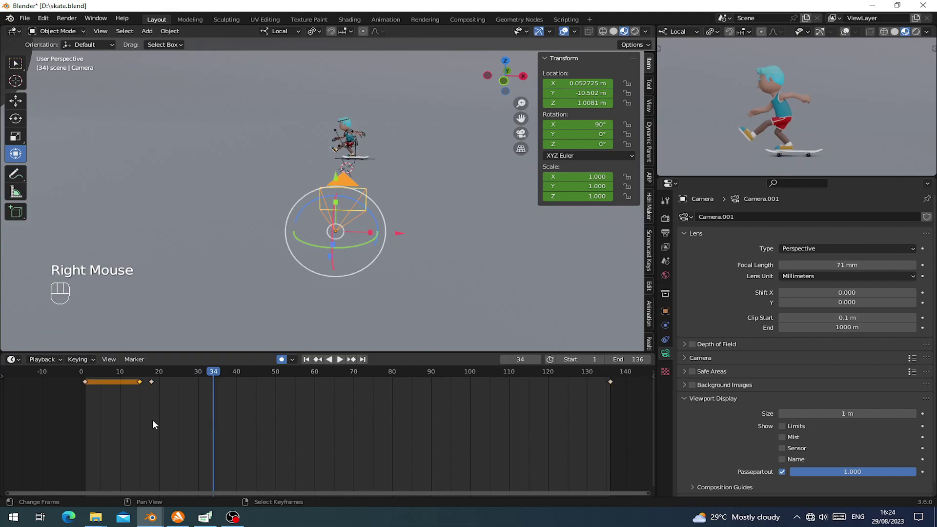
pyautogui.hotkey('ctrl', 'c')
pyautogui.hotkey('ctrl', 'v')
pyautogui.rightClick(214, 386)
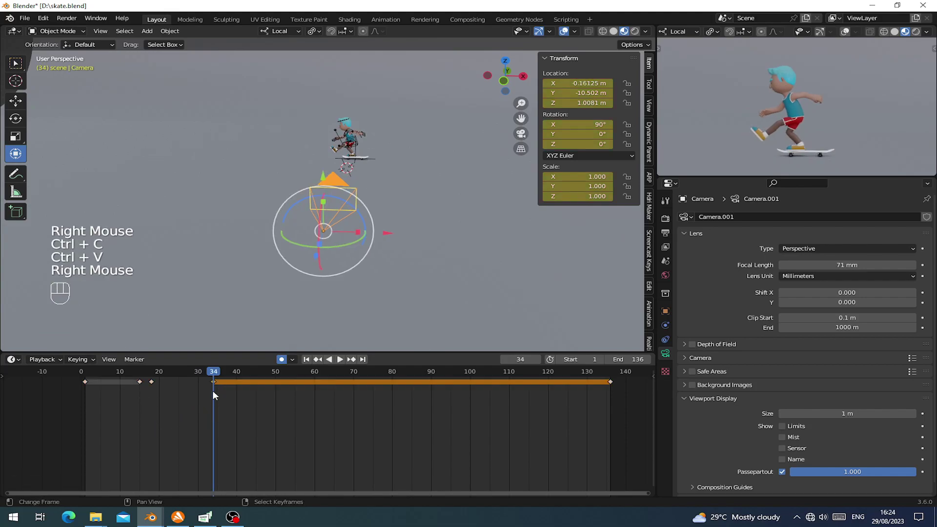
pyautogui.press('g')
pyautogui.click(209, 393)
# Step: Play back from about frame 10 to check the camera's drift and return during the first push
pyautogui.click(113, 378)
pyautogui.press('space')
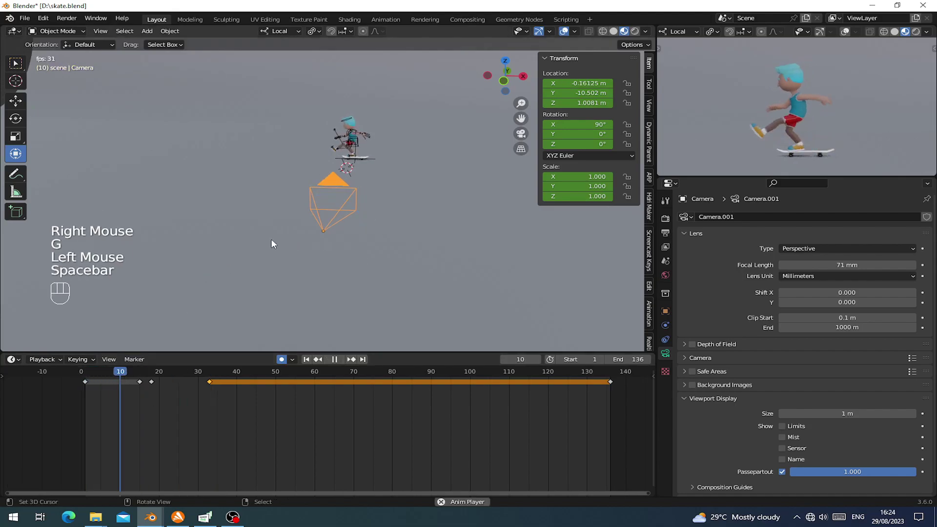
pyautogui.click(131, 388)
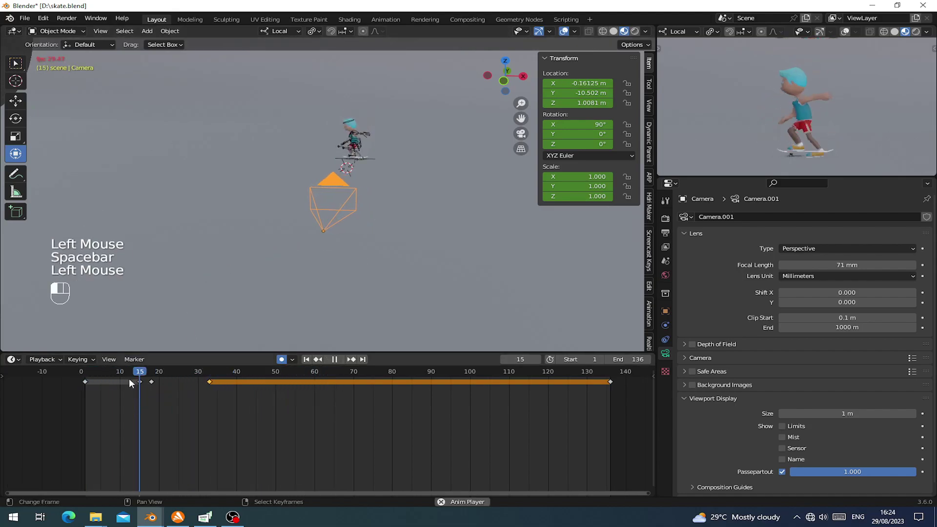
pyautogui.click(119, 409)
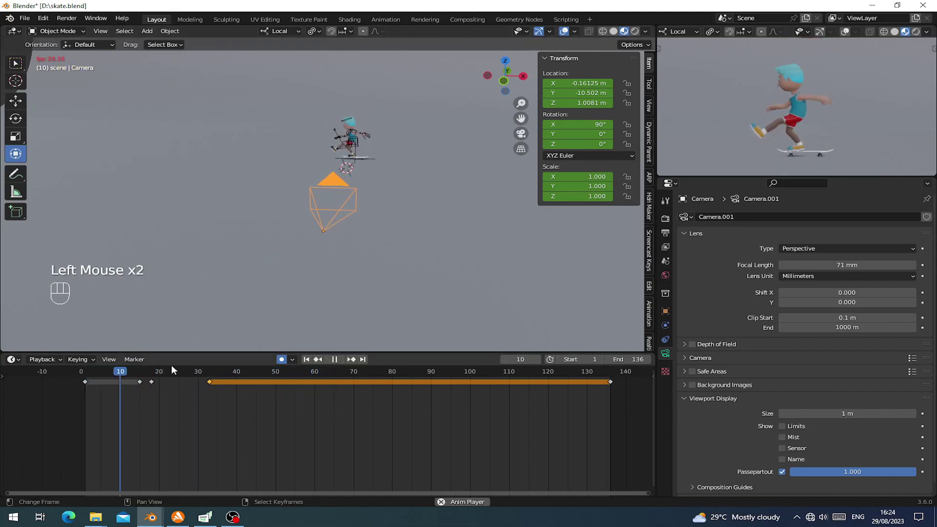
pyautogui.press('space')
# Step: Step through the start of the second push and keyframe the camera's resting transform at frame 36
pyautogui.click(208, 385)
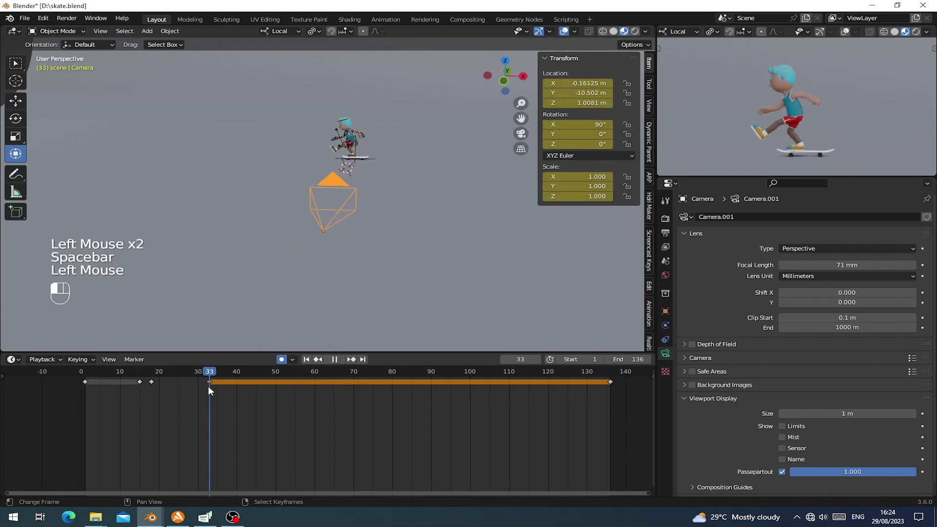
pyautogui.press('Right')
pyautogui.press('Right')
pyautogui.press('Right')
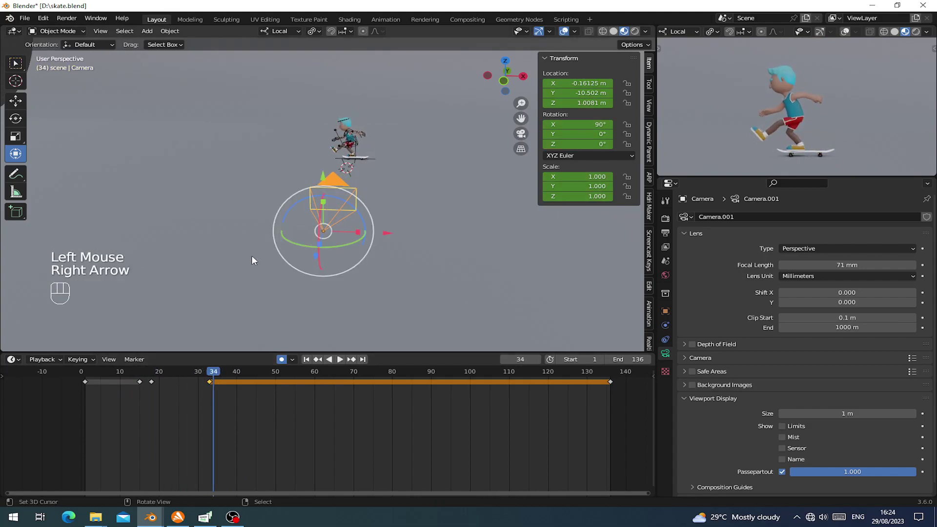
pyautogui.press('Right')
pyautogui.press('Right')
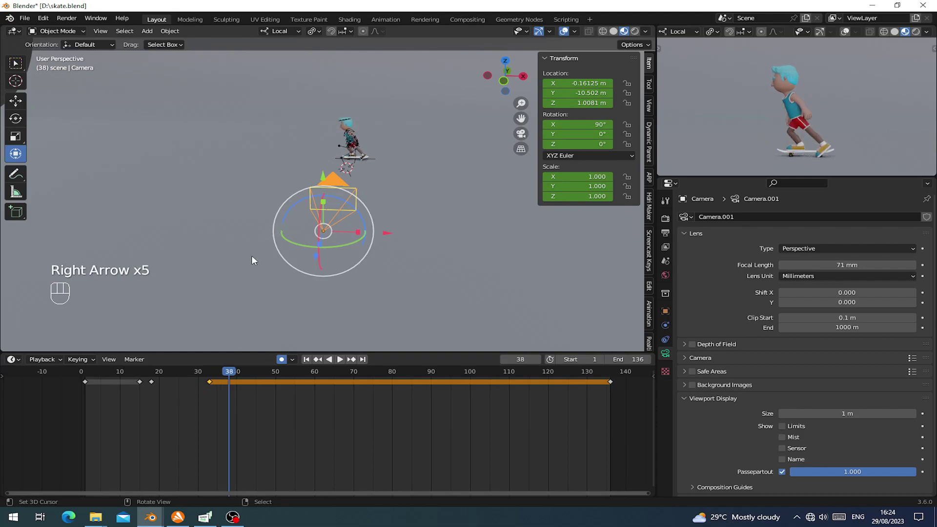
pyautogui.press('Left')
pyautogui.press('Left')
pyautogui.press('Left')
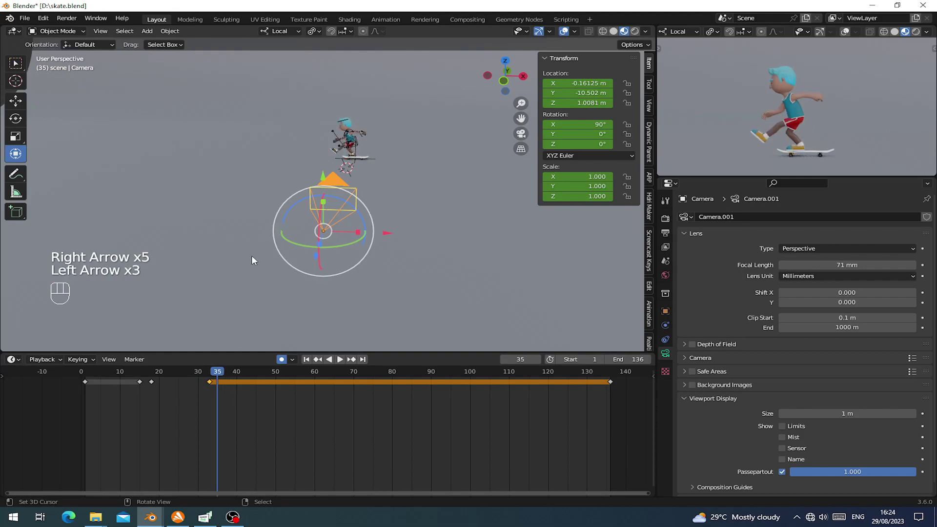
pyautogui.press('Right')
pyautogui.press('i')
# Step: Copy the camera's frame 18 keyframe and place the copy at frame 39, partway through the second push
pyautogui.press('Right')
pyautogui.press('Right')
pyautogui.press('Right')
pyautogui.press('Right')
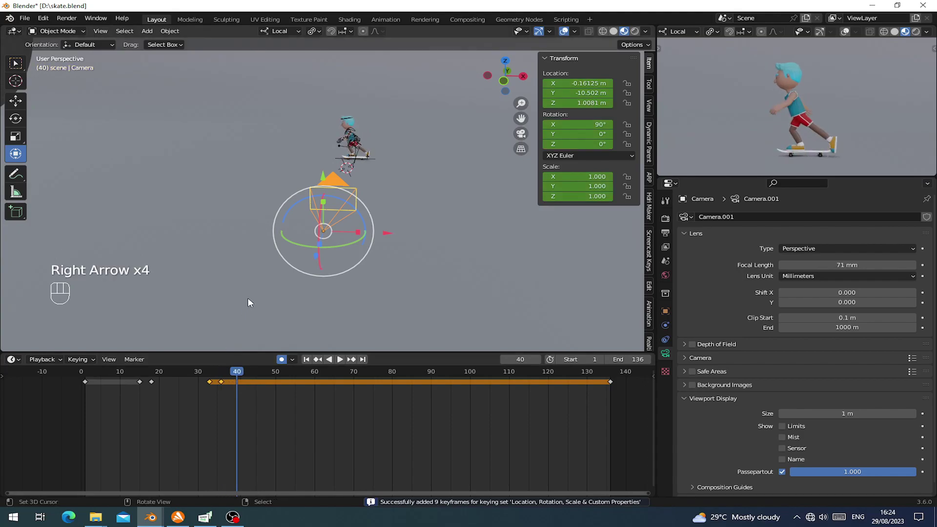
pyautogui.press('Left')
pyautogui.press('Left')
pyautogui.press('Right')
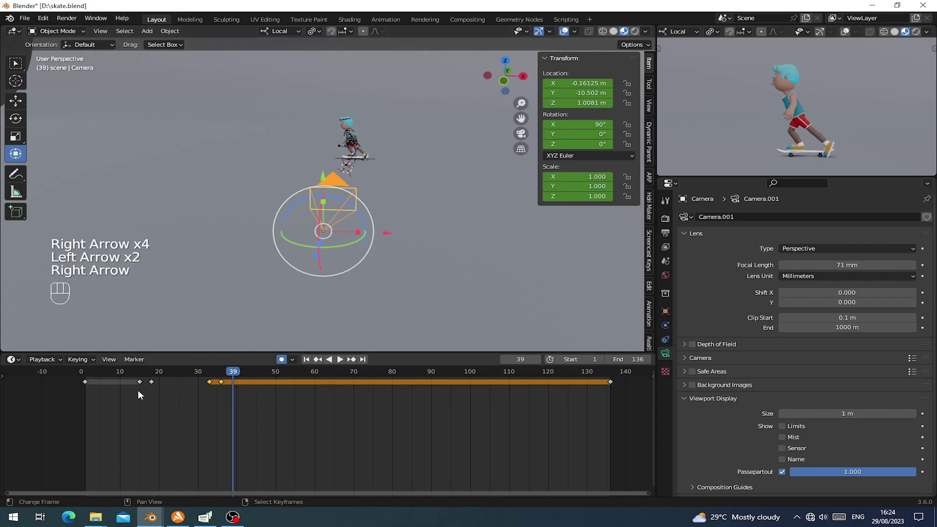
pyautogui.rightClick(152, 382)
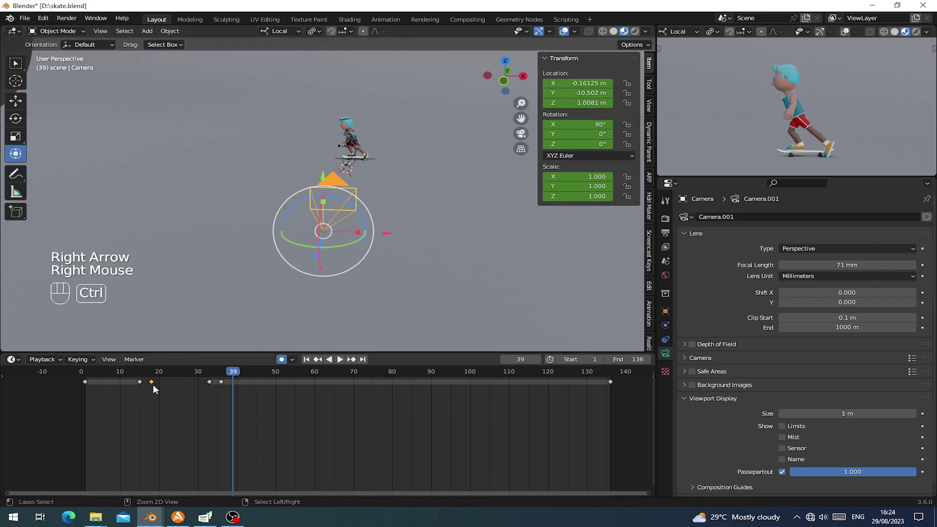
pyautogui.hotkey('ctrl', 'c')
pyautogui.hotkey('ctrl', 'v')
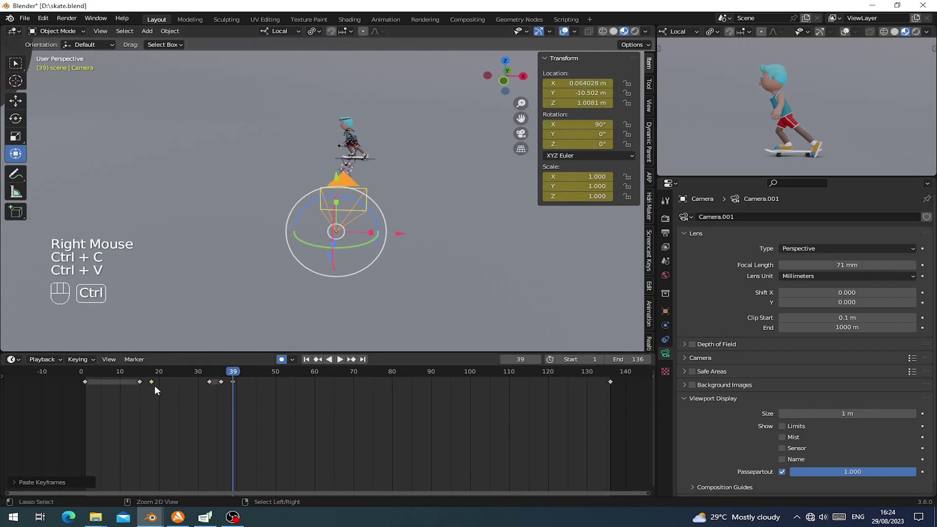
# Step: Copy the camera's frame 33 keyframe and place the copy at frame 53, where the second push ends
pyautogui.click(234, 381)
pyautogui.press('space')
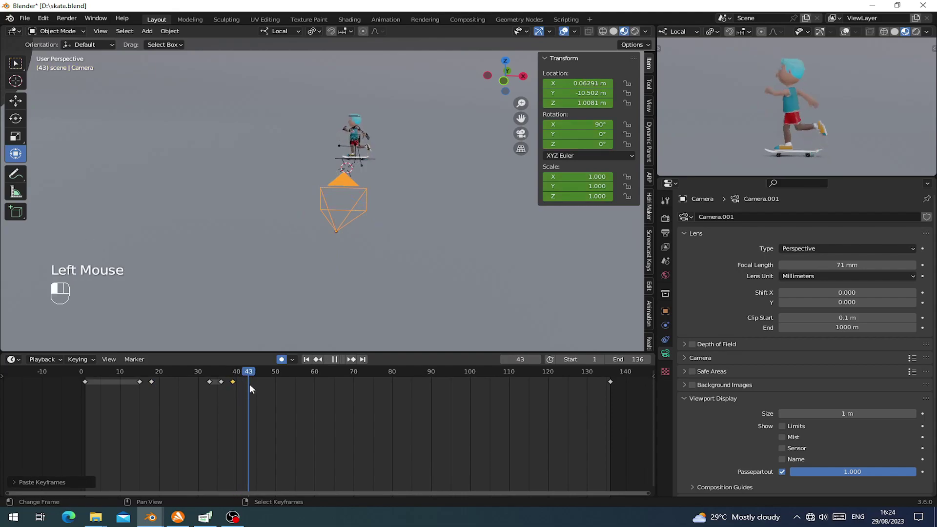
pyautogui.moveTo(301, 392); pyautogui.dragTo(281, 395)
pyautogui.press('Right')
pyautogui.press('Right')
pyautogui.press('Right')
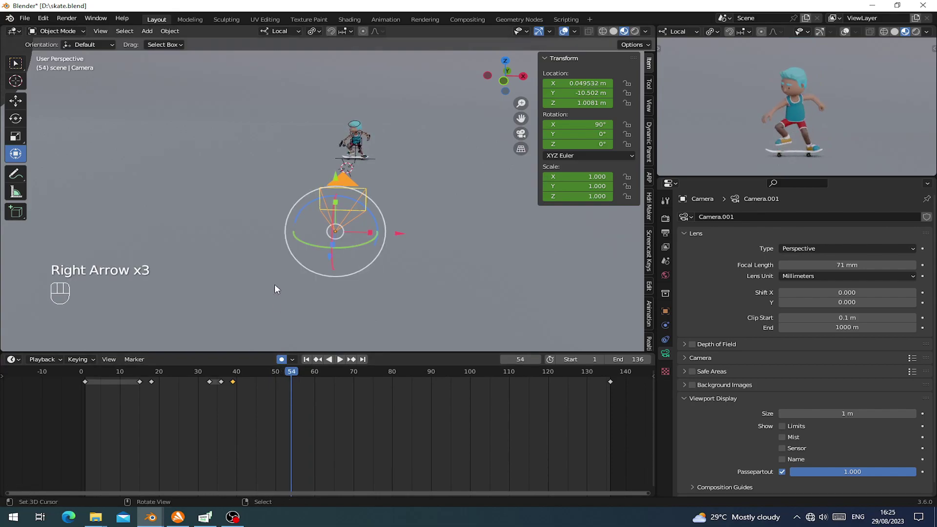
pyautogui.press('Left')
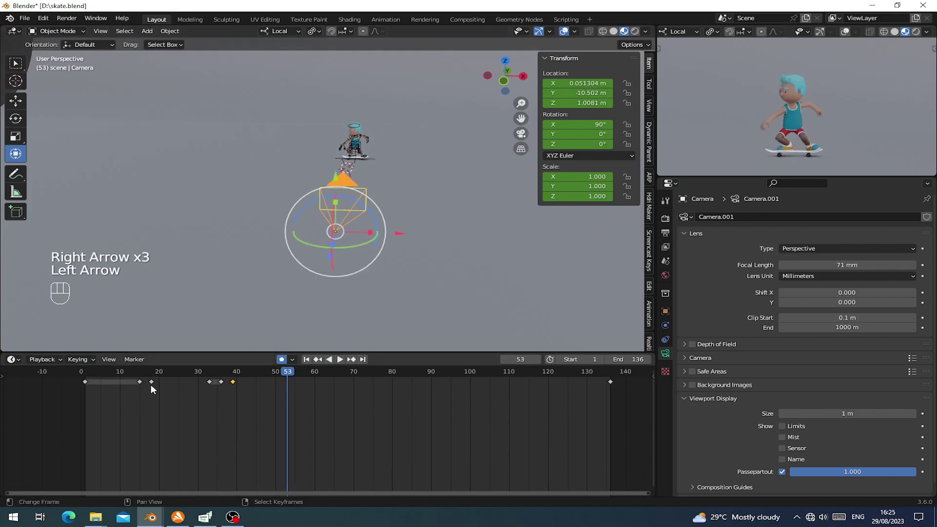
pyautogui.rightClick(210, 382)
pyautogui.hotkey('ctrl', 'c')
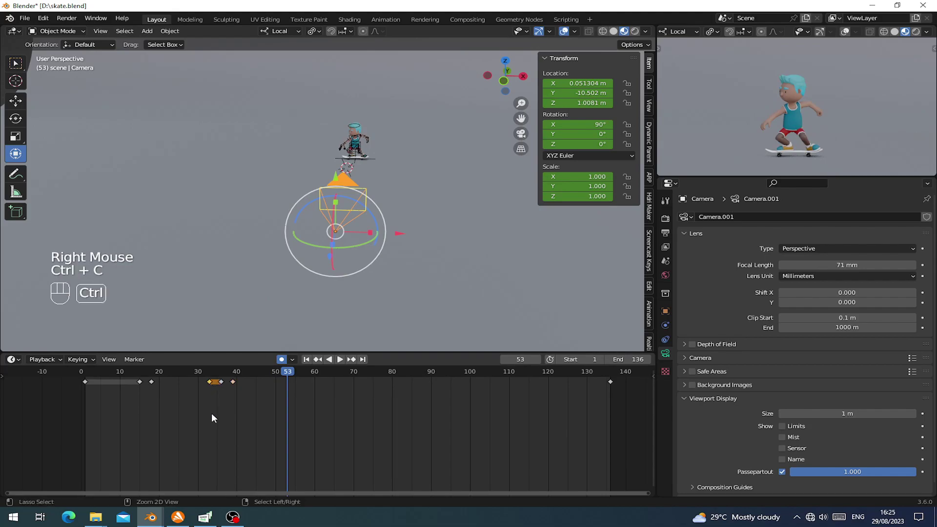
pyautogui.hotkey('ctrl', 'v')
# Step: Play back the whole animation to check the camera's sideways drift during both pushes, with the full camera frame in view
pyautogui.click(143, 398)
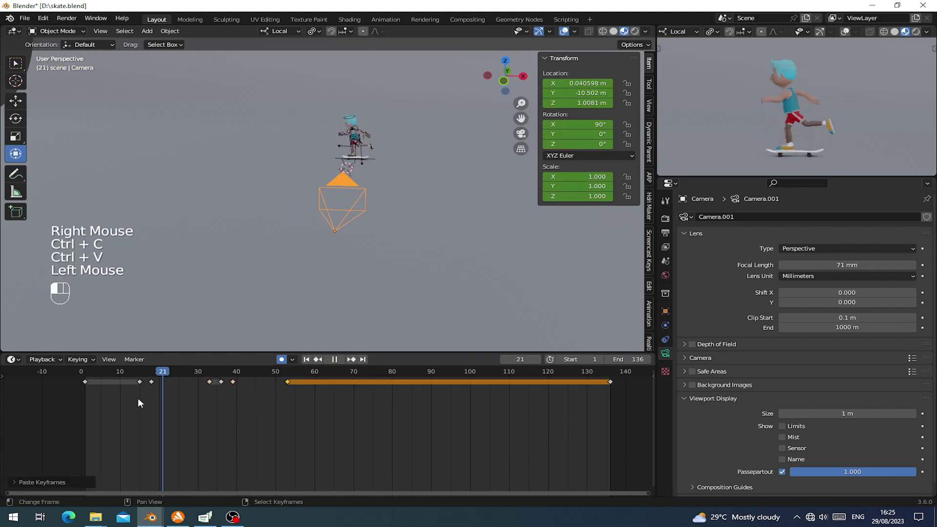
pyautogui.press('space')
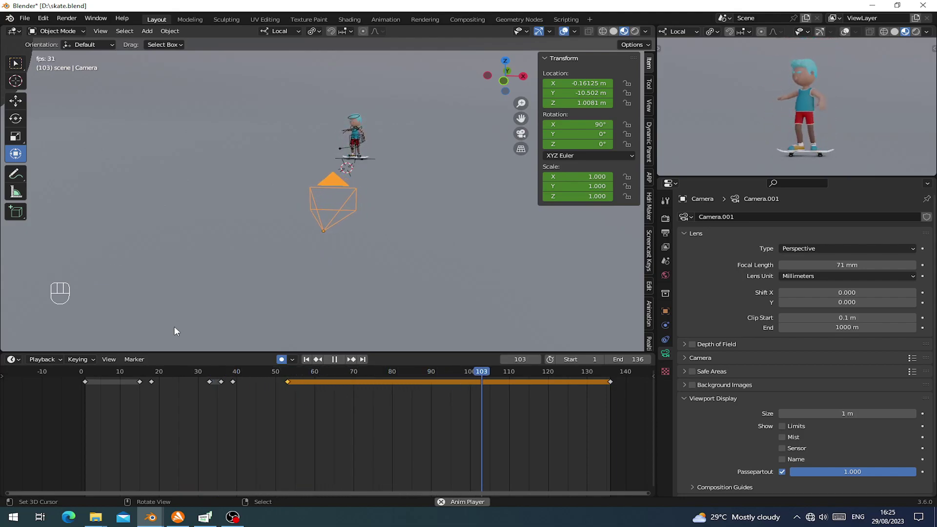
pyautogui.click(435, 433)
pyautogui.moveTo(469, 434); pyautogui.dragTo(72, 411)
pyautogui.press('space')
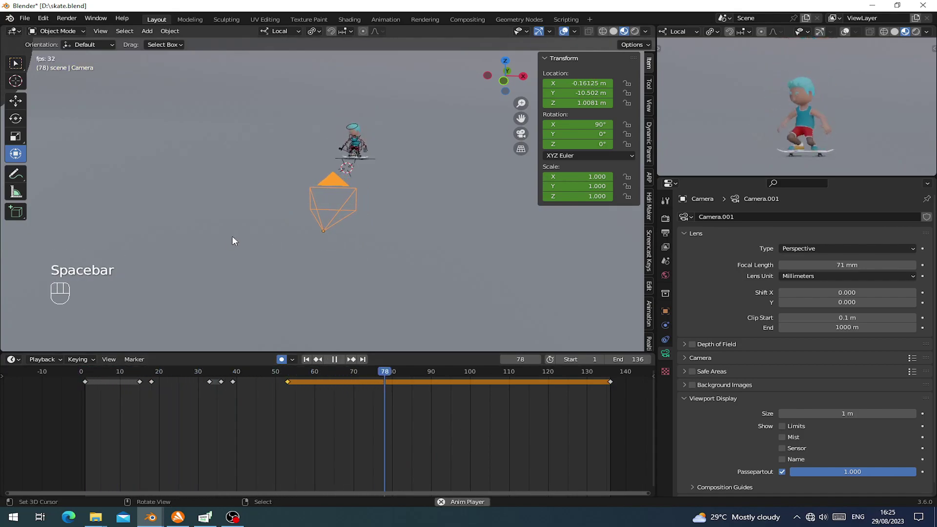
pyautogui.scroll(-1, 865, 60)
pyautogui.scroll(-1, 865, 60)
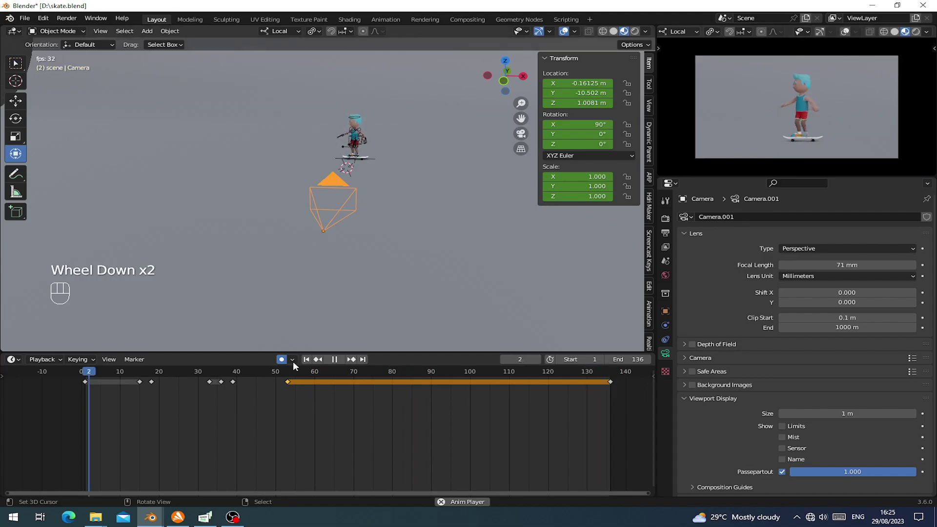
# Step: Keyframe the camera's current transform at frame 67, while the skateboarder is in mid-jump
pyautogui.moveTo(344, 403); pyautogui.dragTo(340, 407)
pyautogui.press('space')
pyautogui.press('i')
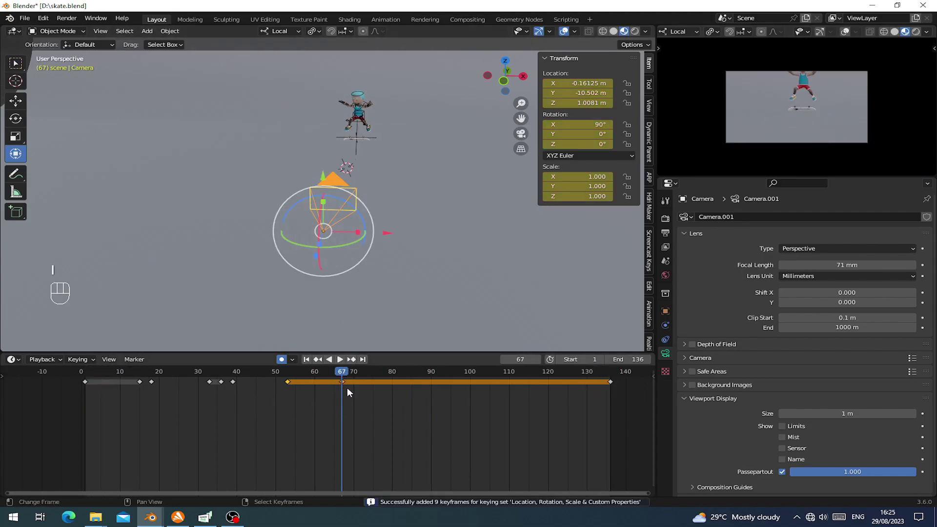
# Step: Move the camera closer to the skateboarder at frame 91, bringing its Y location to -6.7428 m
pyautogui.moveTo(344, 385); pyautogui.dragTo(434, 388)
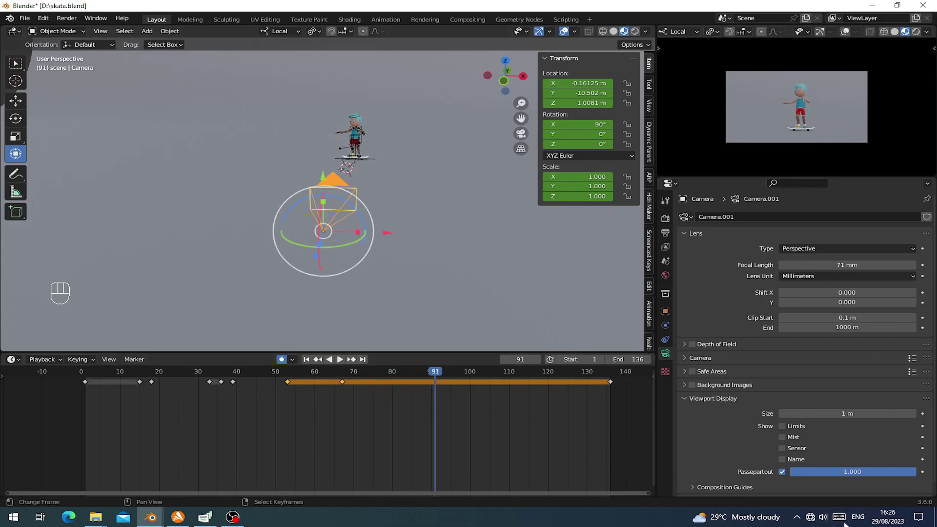
pyautogui.scroll(-2, 170, 142)
pyautogui.moveTo(383, 161); pyautogui.dragTo(231, 189, button='middle')
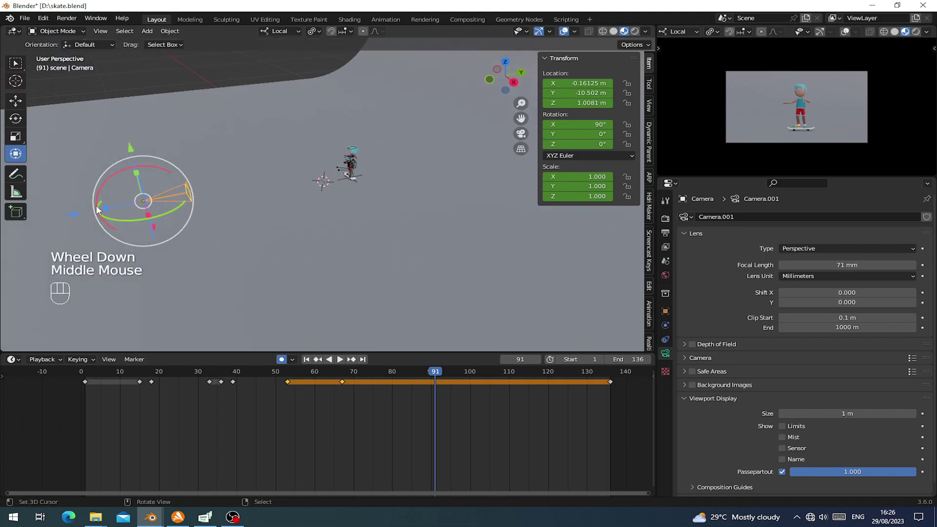
pyautogui.moveTo(74, 213); pyautogui.dragTo(100, 215)
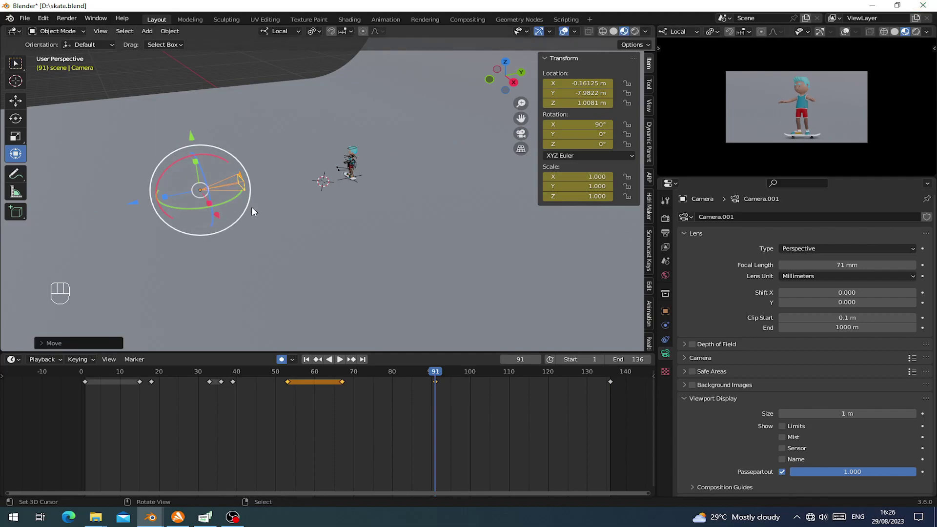
pyautogui.moveTo(129, 197); pyautogui.dragTo(157, 199)
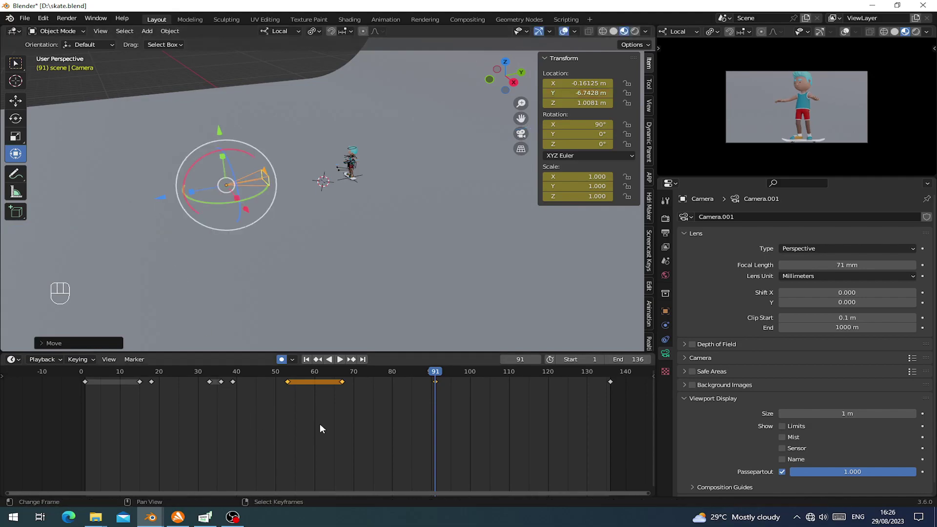
# Step: Play back the landing section from about frame 71 to check the camera's push-in
pyautogui.moveTo(434, 382); pyautogui.dragTo(358, 389)
pyautogui.press('space')
pyautogui.press('space')
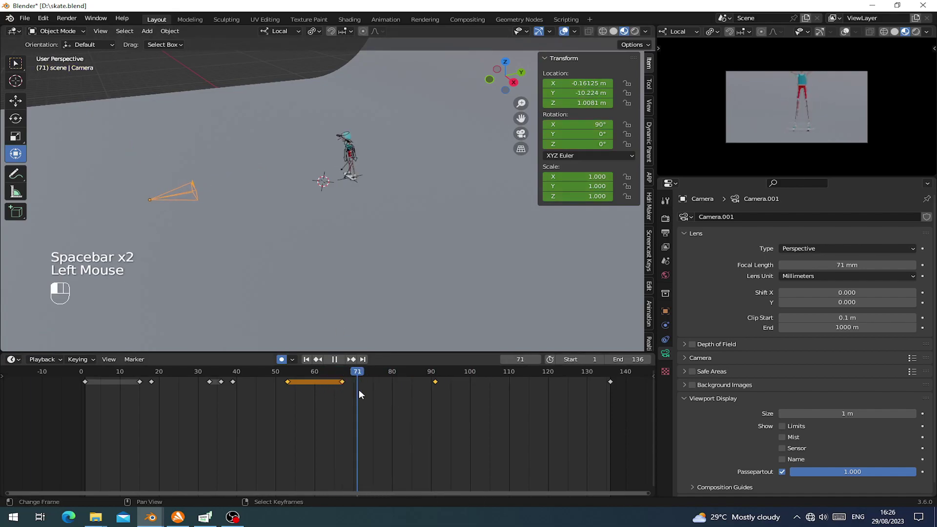
# Step: Pull the camera back slightly at frame 73, bringing its Y location to -9.9834 m
pyautogui.hotkey('alt', 'e')
pyautogui.hotkey('alt', 'e')
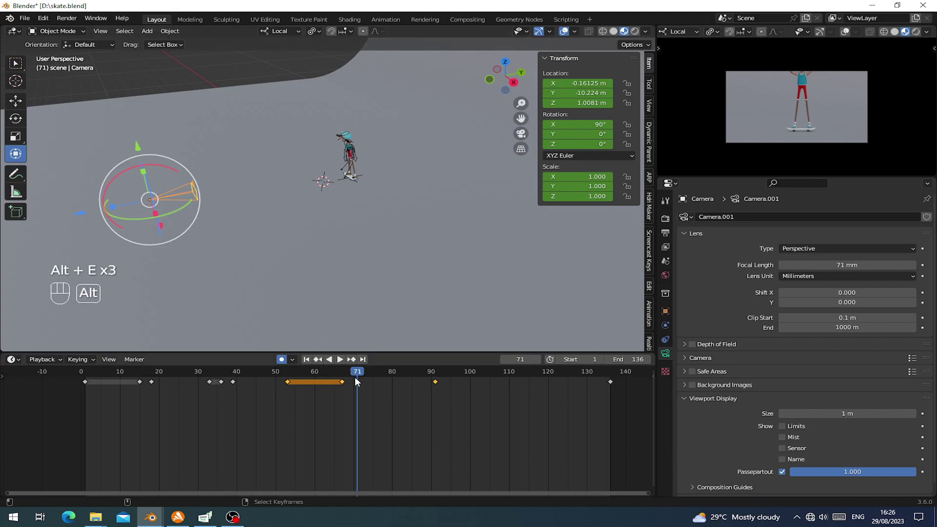
pyautogui.moveTo(352, 381)
pyautogui.mouseDown()
pyautogui.moveTo(344, 382)
pyautogui.moveTo(365, 384)
pyautogui.moveTo(343, 379)
pyautogui.moveTo(364, 381)
pyautogui.mouseUp()
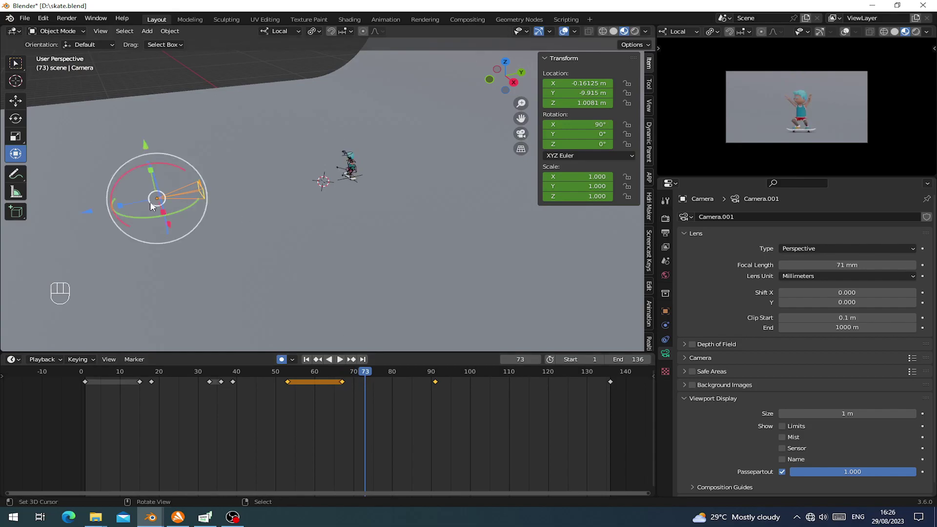
pyautogui.moveTo(89, 210)
pyautogui.mouseDown()
pyautogui.moveTo(117, 204)
pyautogui.moveTo(87, 211)
pyautogui.mouseUp()
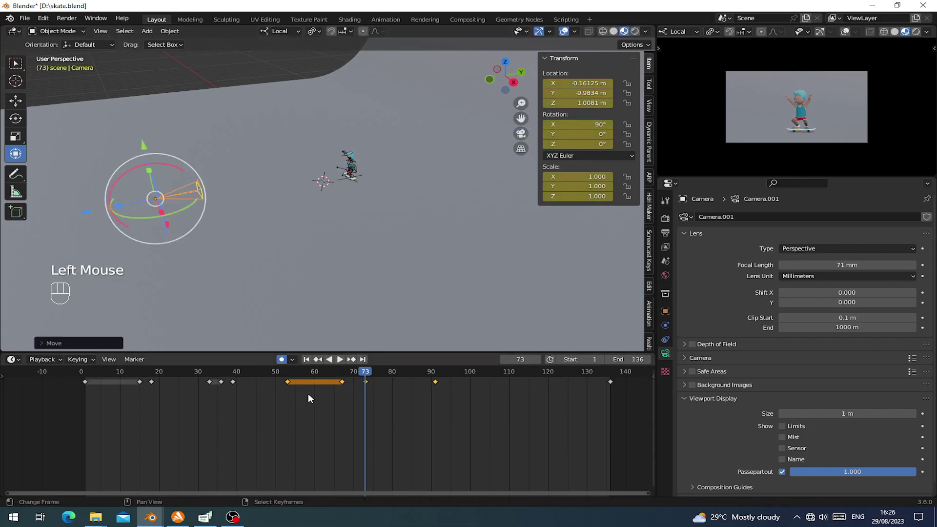
# Step: Play back the adjusted push-in from about frame 73 to check how it eases toward the skateboarder
pyautogui.click(366, 381)
pyautogui.press('space')
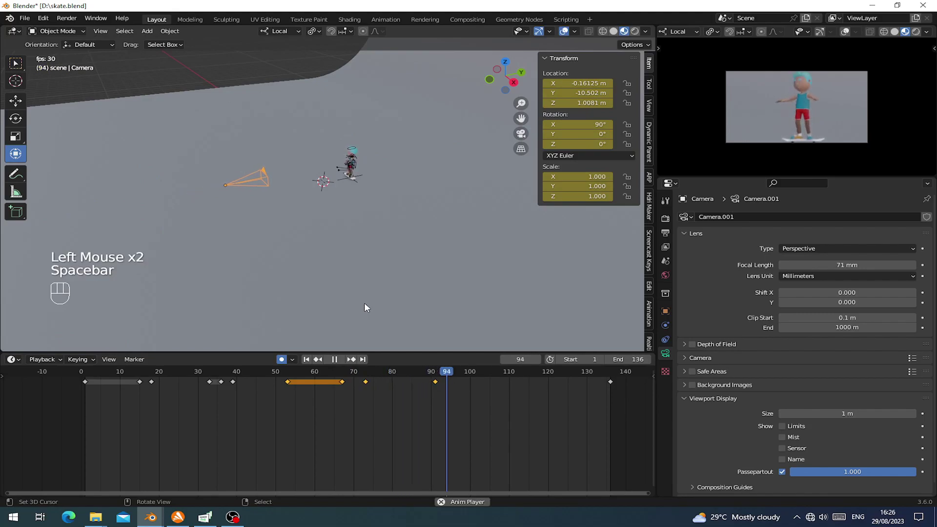
pyautogui.click(350, 391)
pyautogui.click(417, 399)
pyautogui.press('space')
# Step: Pull the camera away from the skateboarder along the Y axis at frame 115
pyautogui.moveTo(432, 385); pyautogui.dragTo(540, 393)
pyautogui.moveTo(558, 388); pyautogui.dragTo(524, 388)
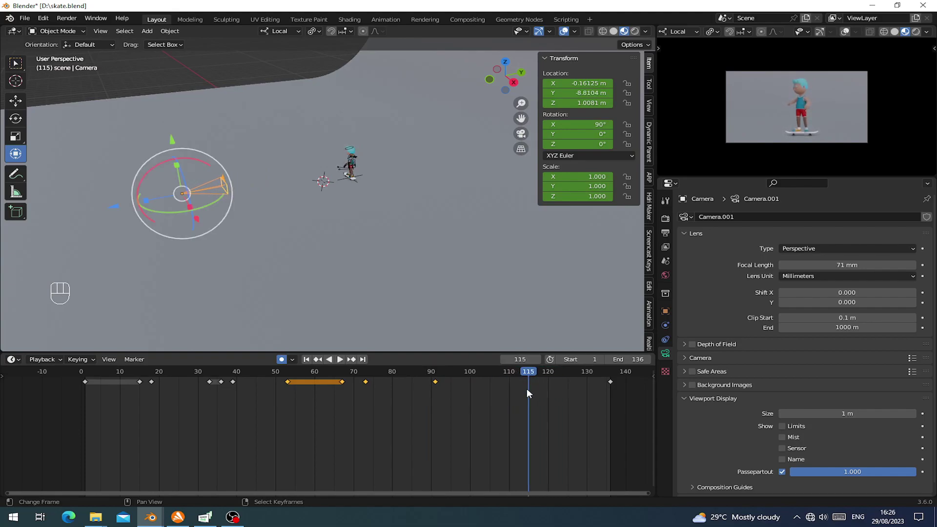
pyautogui.moveTo(116, 209); pyautogui.dragTo(88, 211)
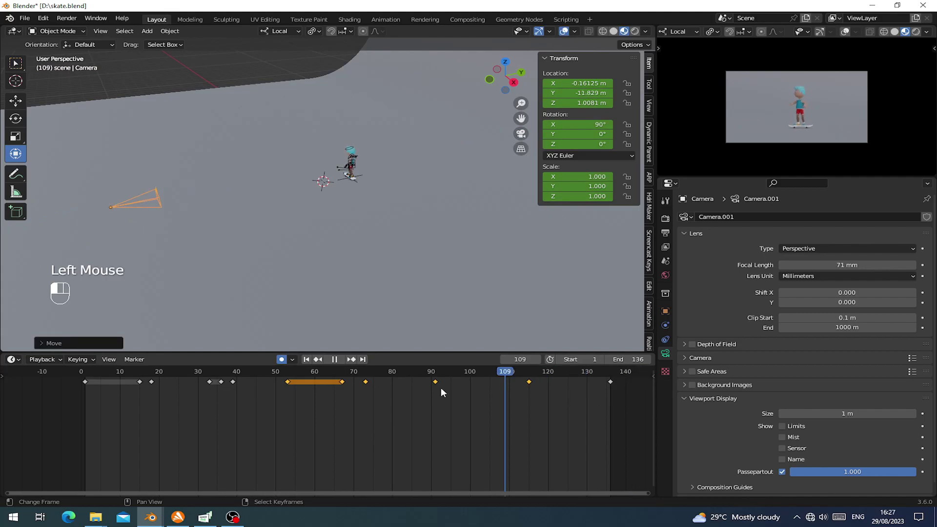
# Step: Play back the full animation from the start to review the complete camera movement
pyautogui.moveTo(162, 387); pyautogui.dragTo(80, 390)
pyautogui.press('space')
pyautogui.scroll(2, 315, 235)
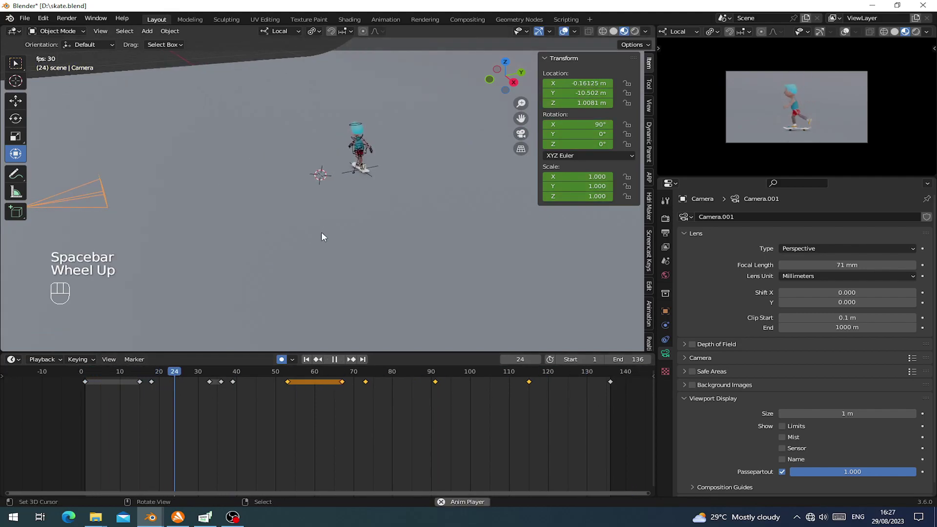
pyautogui.scroll(3, 836, 124)
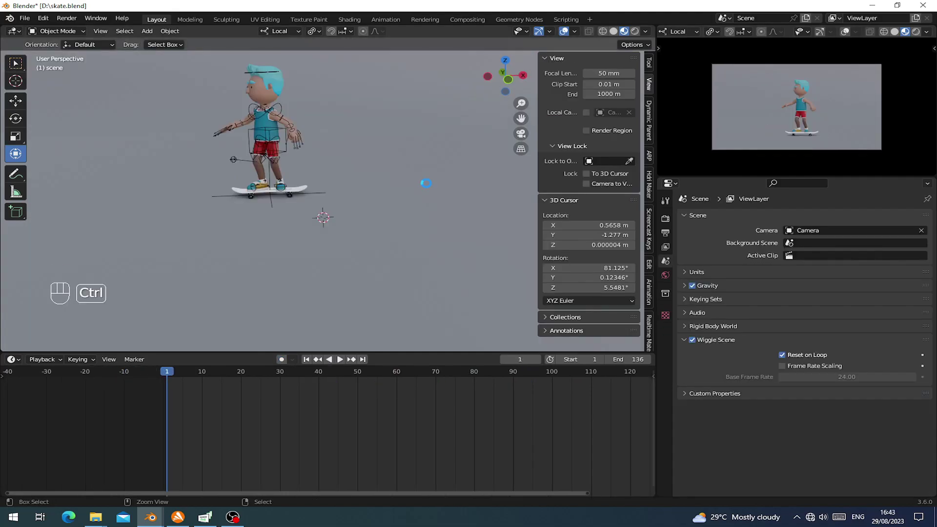
# Step: Place the 3D cursor on the ground behind the skateboard's tail and add a cube there
pyautogui.moveTo(426, 187); pyautogui.dragTo(321, 214, button='middle')
pyautogui.scroll(3, 354, 199)
pyautogui.scroll(2, 359, 207)
pyautogui.click(377, 164)
pyautogui.moveTo(379, 163); pyautogui.dragTo(391, 110, button='middle')
pyautogui.hotkey('shift', 'a')
pyautogui.moveTo(370, 117)
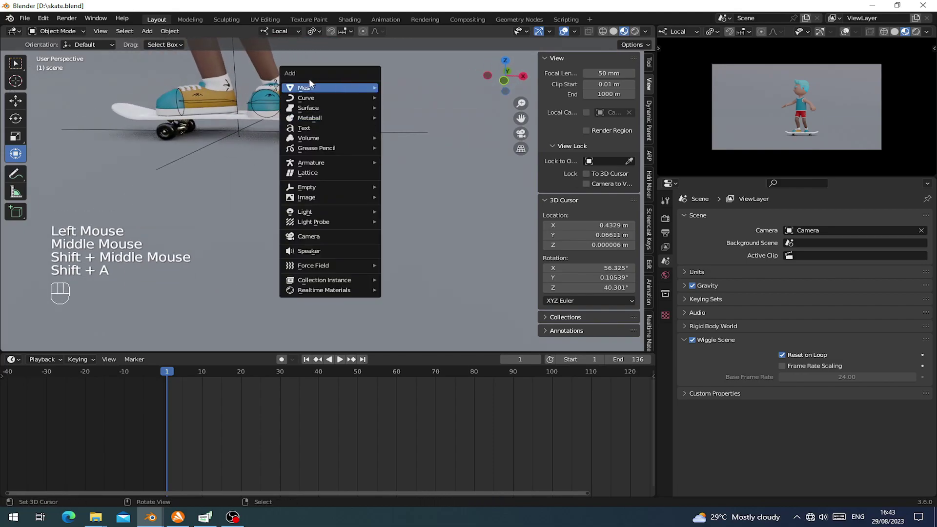
pyautogui.moveTo(368, 87)
pyautogui.click(409, 101)
# Step: Scale the new cube down to about 0.116 m per side
pyautogui.scroll(-1, 519, 256)
pyautogui.press('s')
pyautogui.click(396, 183)
pyautogui.scroll(2, 396, 182)
pyautogui.press('s')
pyautogui.click(358, 122)
pyautogui.keyDown('shift'); pyautogui.moveTo(358, 122); pyautogui.dragTo(338, 164, button='middle'); pyautogui.keyUp('shift')
# Step: Position the cube just behind the skateboard's tail near the ground and shrink it to about 0.061 m per side
pyautogui.press('g')
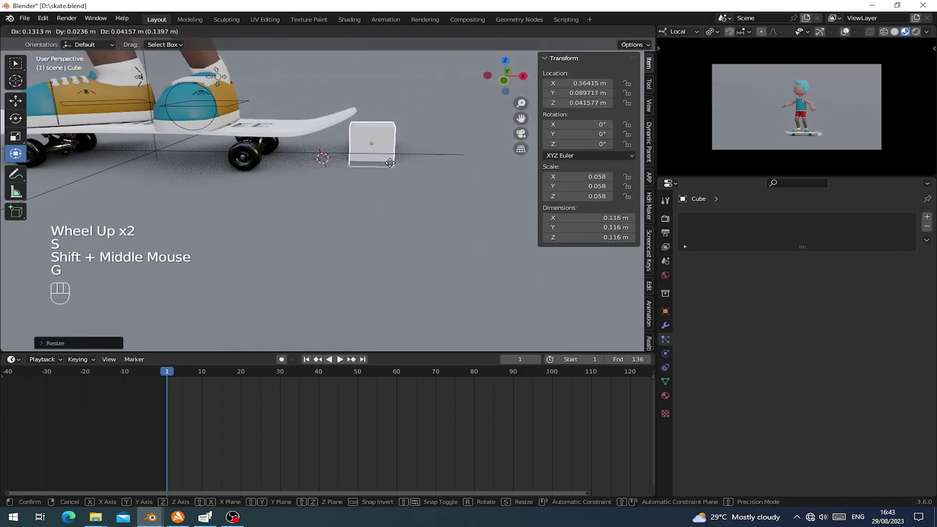
pyautogui.click(399, 164)
pyautogui.press('s')
pyautogui.click(399, 179)
pyautogui.moveTo(399, 179); pyautogui.dragTo(419, 179, button='middle')
pyautogui.press('g')
pyautogui.click(414, 180)
pyautogui.press('s')
pyautogui.click(437, 212)
pyautogui.keyDown('shift'); pyautogui.moveTo(437, 213); pyautogui.dragTo(374, 219, button='middle'); pyautogui.keyUp('shift')
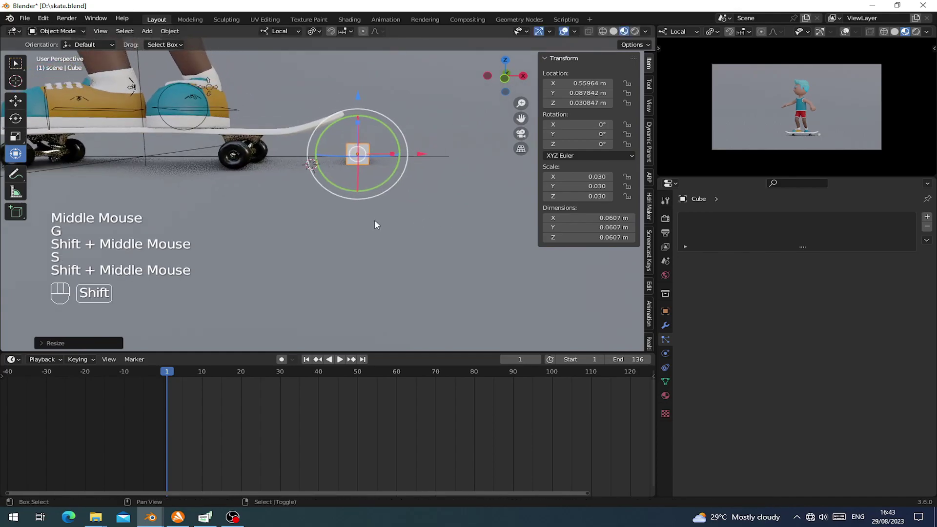
# Step: Add an emitter particle system to the cube and play the animation to inspect the particles in the camera view
pyautogui.scroll(-2, 370, 173)
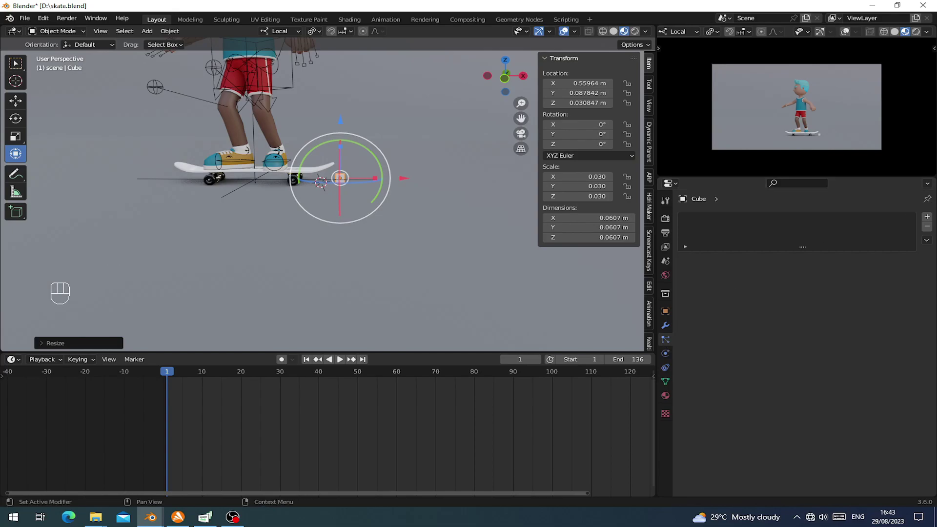
pyautogui.click(927, 217)
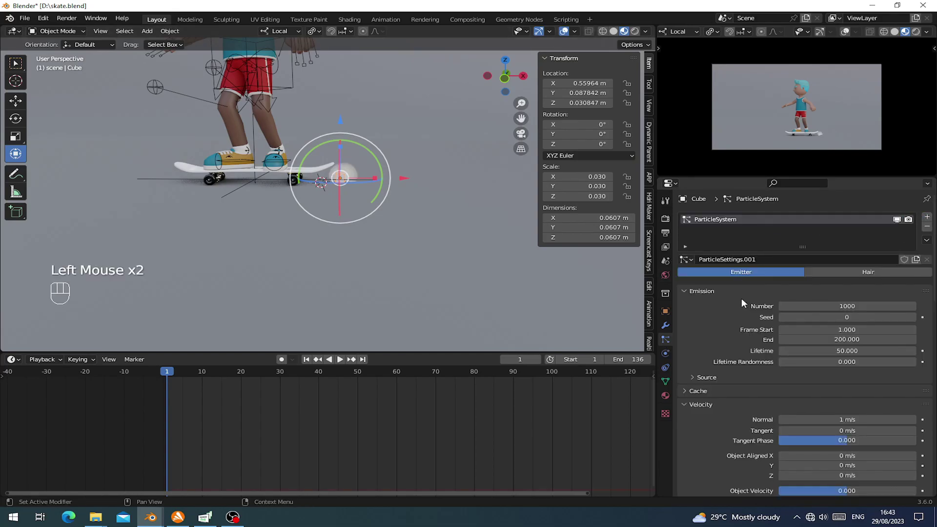
pyautogui.click(339, 359)
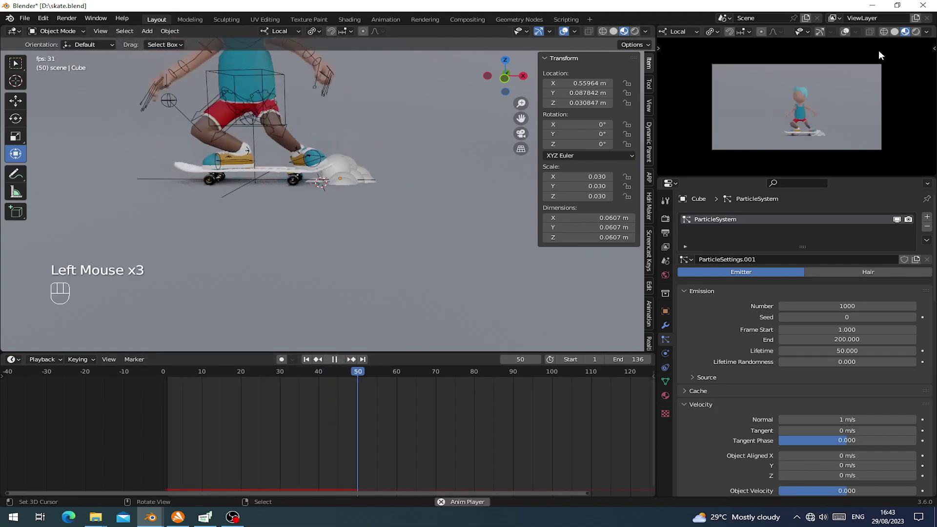
pyautogui.scroll(2, 811, 109)
pyautogui.keyDown('shift'); pyautogui.moveTo(811, 109); pyautogui.dragTo(778, 95, button='middle'); pyautogui.keyUp('shift')
pyautogui.scroll(1, 766, 122)
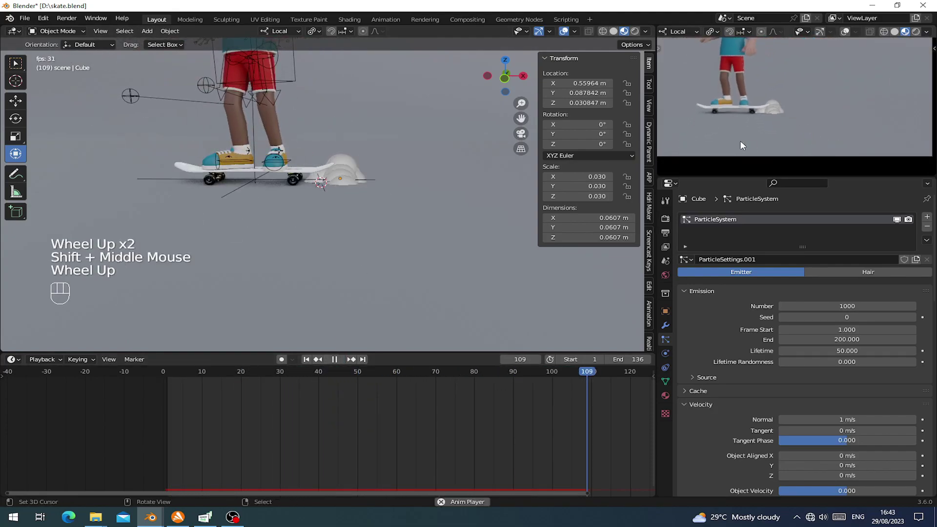
# Step: Reduce gravity's influence on the cube's particles in the field weights
pyautogui.scroll(-8, 739, 340)
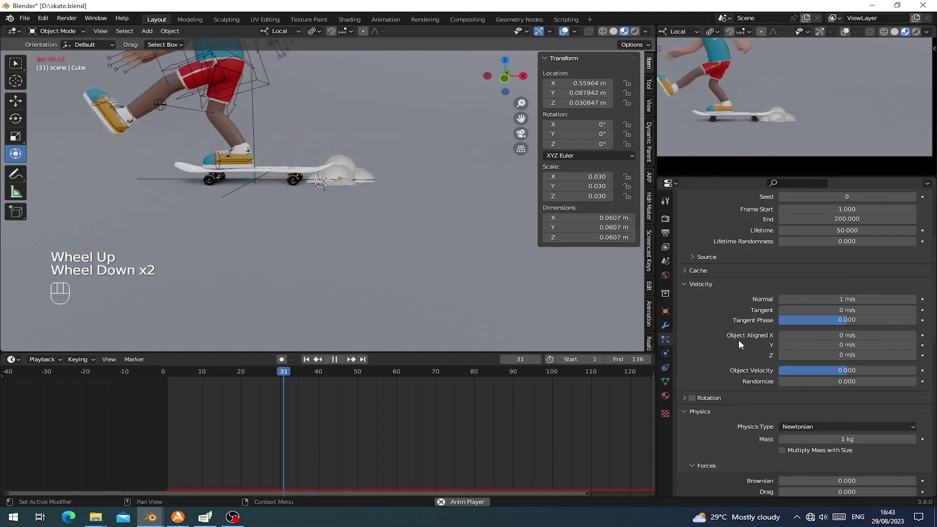
pyautogui.moveTo(854, 305); pyautogui.dragTo(786, 306)
pyautogui.scroll(10, 773, 321)
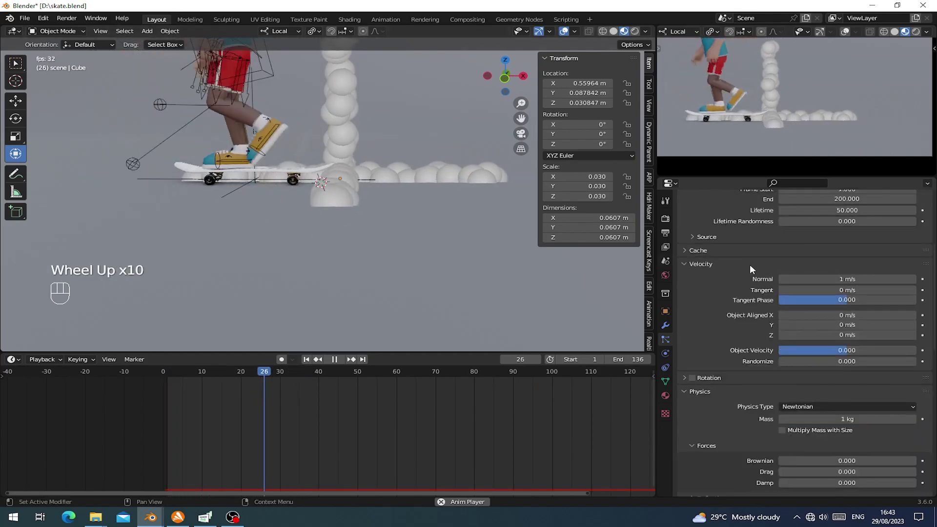
# Step: Set the particles' normal velocity to 0 m/s and, after trying an object-aligned Y velocity, set it back to 0 m/s
pyautogui.click(847, 278)
pyautogui.write('0')
pyautogui.press('Return')
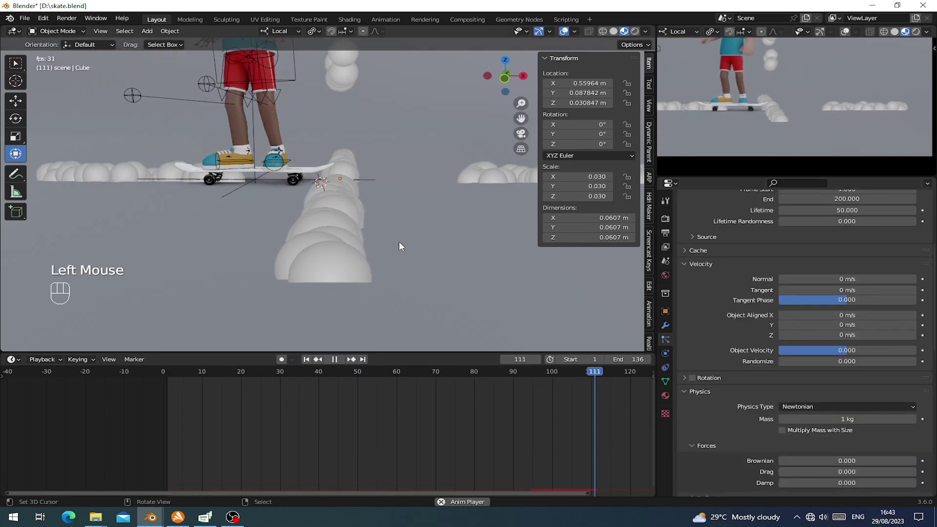
pyautogui.moveTo(829, 325)
pyautogui.mouseDown()
pyautogui.moveTo(859, 324)
pyautogui.moveTo(817, 322)
pyautogui.mouseUp()
pyautogui.doubleClick(818, 324)
pyautogui.write('0')
pyautogui.press('Return')
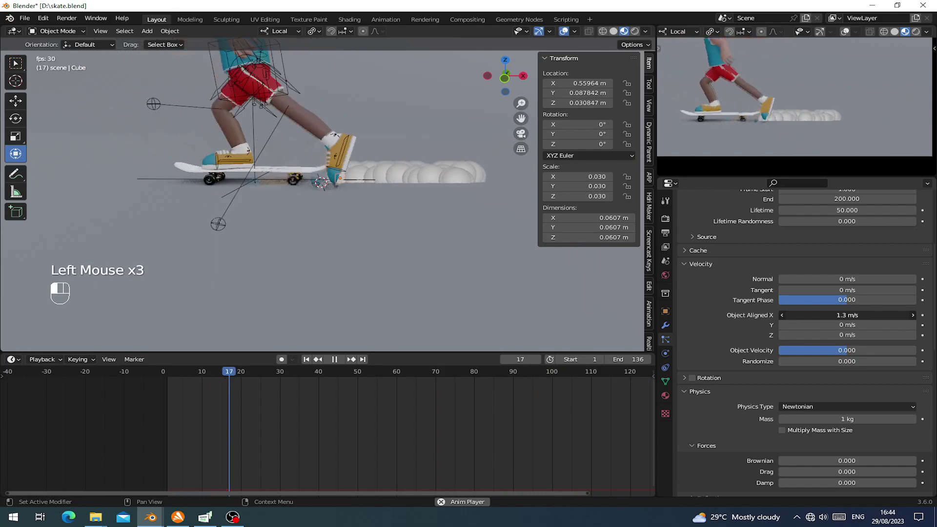
# Step: Set the particles' object-aligned X velocity to 2 m/s so they trail behind the board
pyautogui.moveTo(830, 315); pyautogui.dragTo(865, 315)
pyautogui.doubleClick(788, 315)
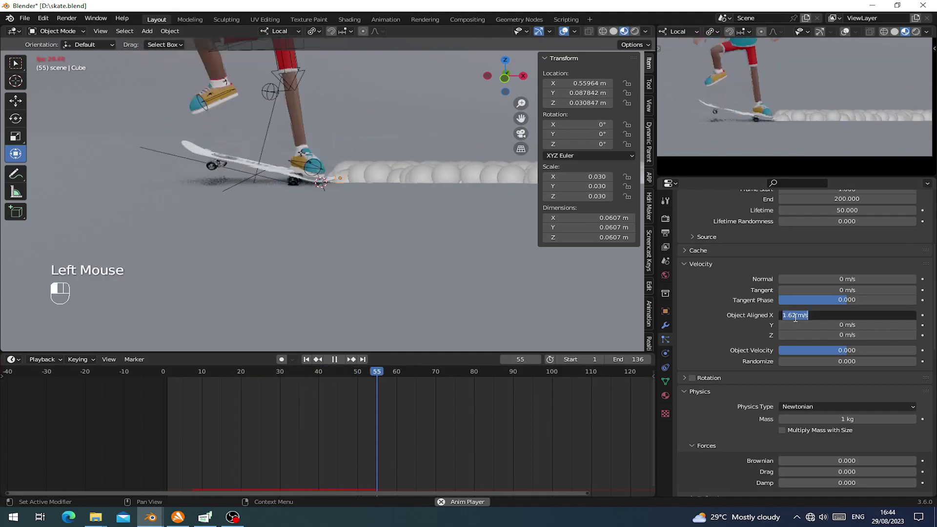
pyautogui.write('2')
pyautogui.press('Return')
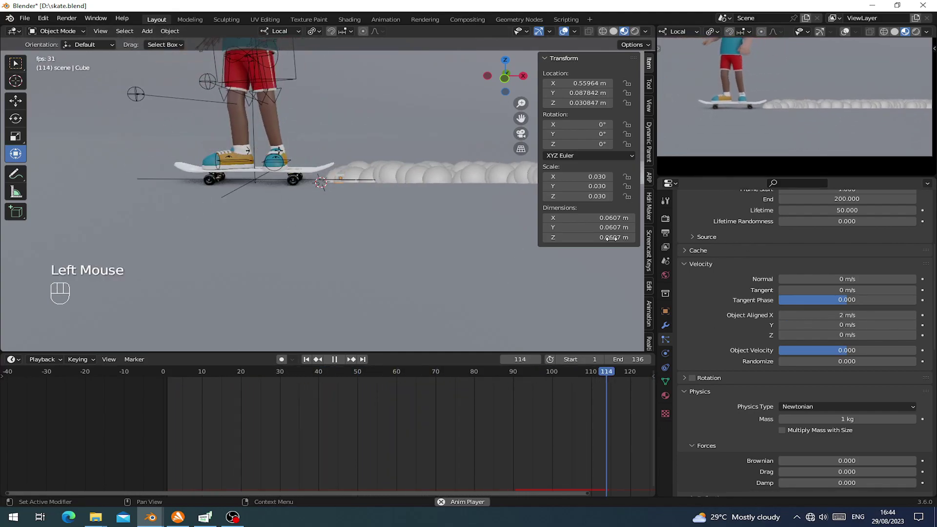
# Step: Set the particle lifetime to 10 frames
pyautogui.scroll(-4, 412, 238)
pyautogui.scroll(2, 424, 215)
pyautogui.scroll(3, 730, 275)
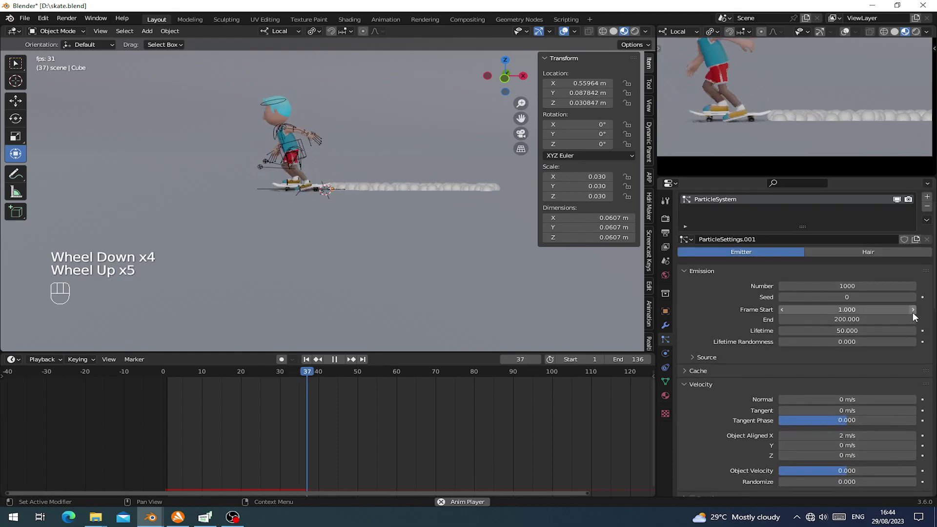
pyautogui.scroll(1, 914, 316)
pyautogui.click(849, 350)
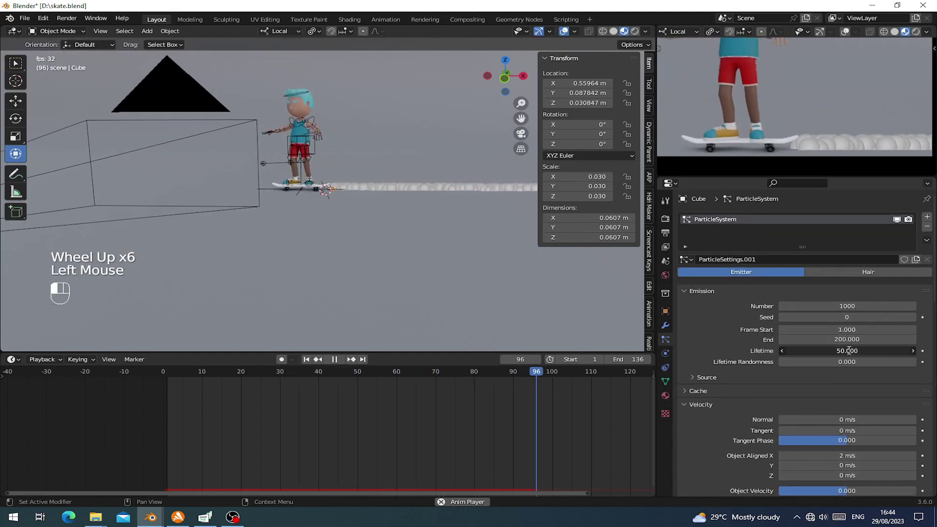
pyautogui.write('10')
pyautogui.press('Return')
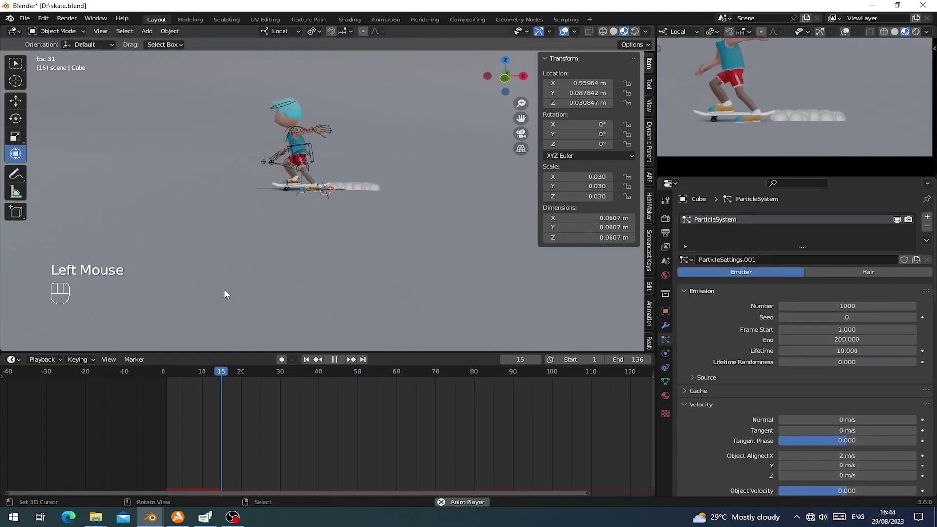
# Step: Set the number of emitted particles to 500
pyautogui.scroll(3, 313, 228)
pyautogui.keyDown('shift'); pyautogui.moveTo(314, 232); pyautogui.dragTo(376, 202, button='middle'); pyautogui.keyUp('shift')
pyautogui.scroll(2, 306, 182)
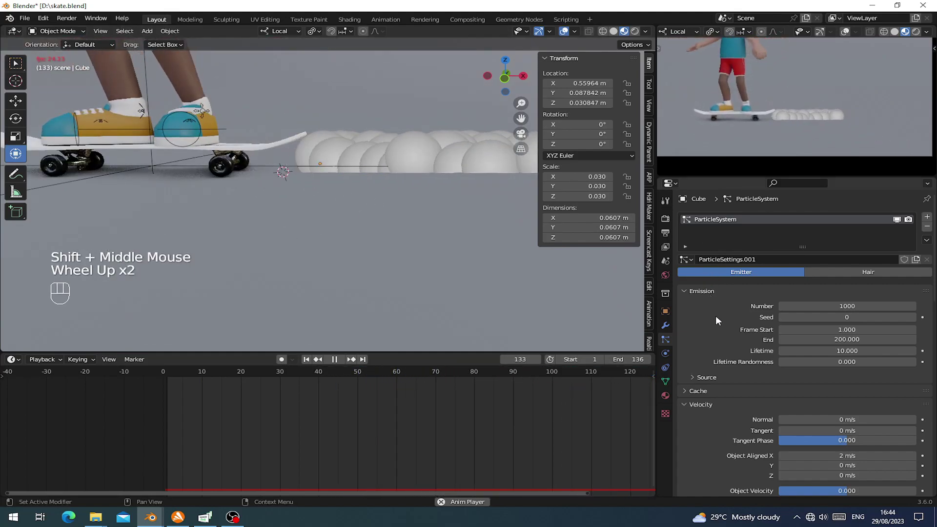
pyautogui.click(850, 306)
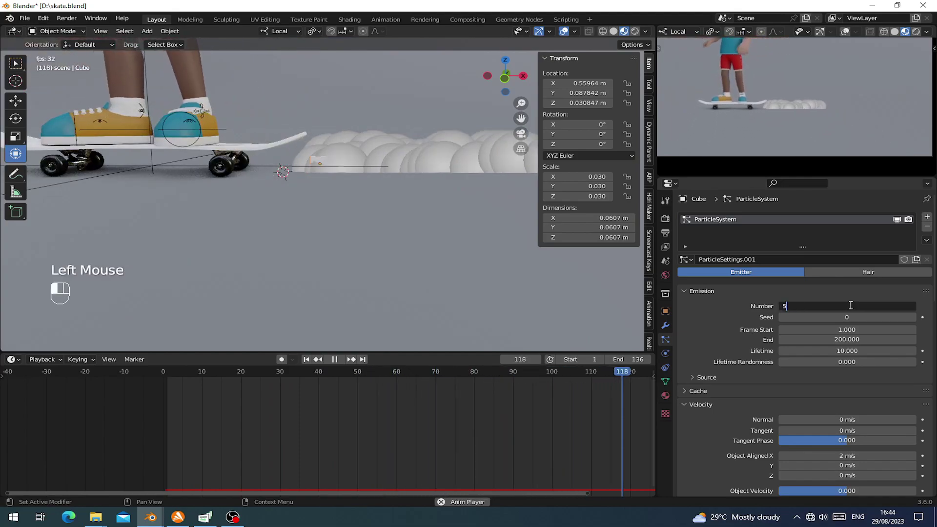
pyautogui.write('500')
pyautogui.press('Return')
# Step: Add a metaball of the Ball type to the scene
pyautogui.scroll(-2, 379, 137)
pyautogui.keyDown('shift'); pyautogui.moveTo(379, 136); pyautogui.dragTo(349, 206, button='middle'); pyautogui.keyUp('shift')
pyautogui.hotkey('shift', 'a')
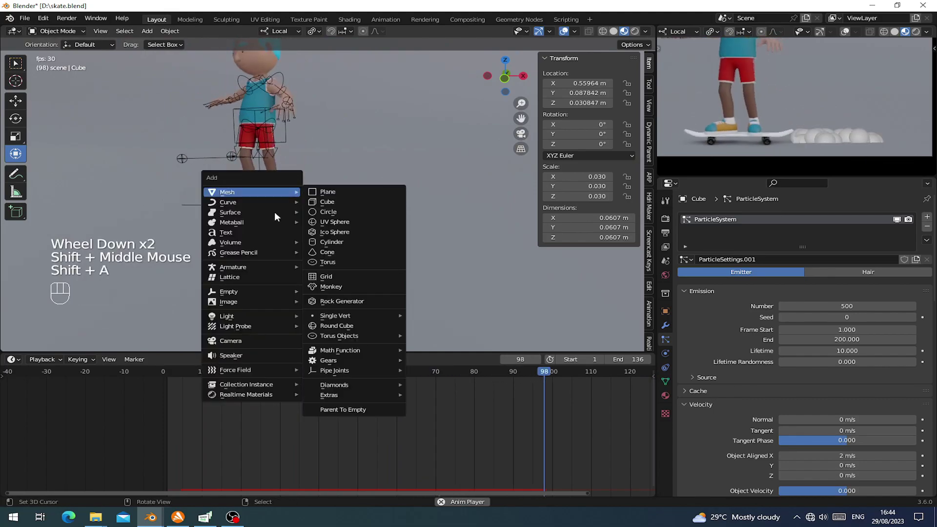
pyautogui.moveTo(249, 222)
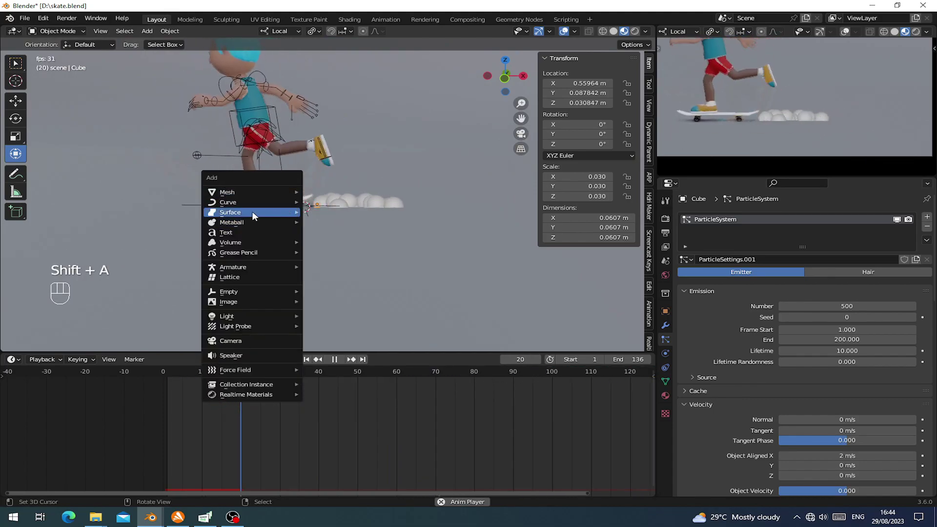
pyautogui.moveTo(287, 222)
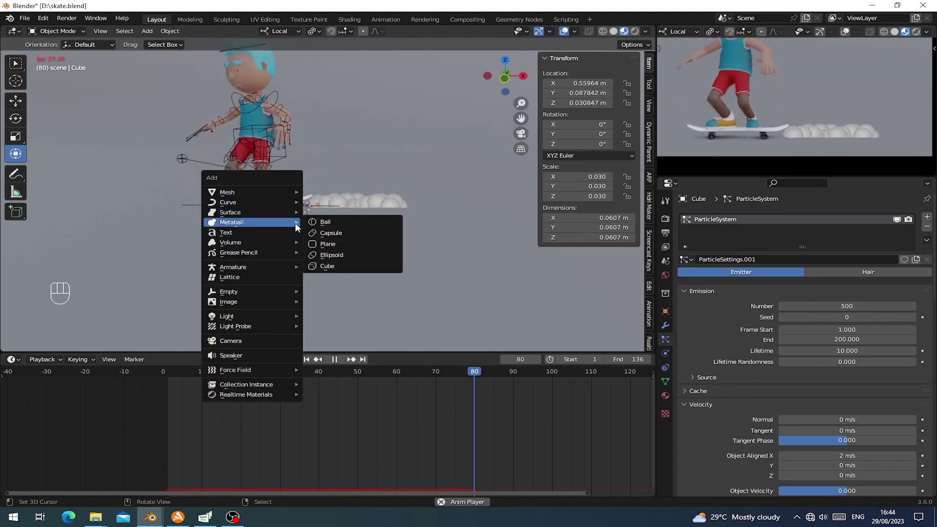
pyautogui.click(320, 222)
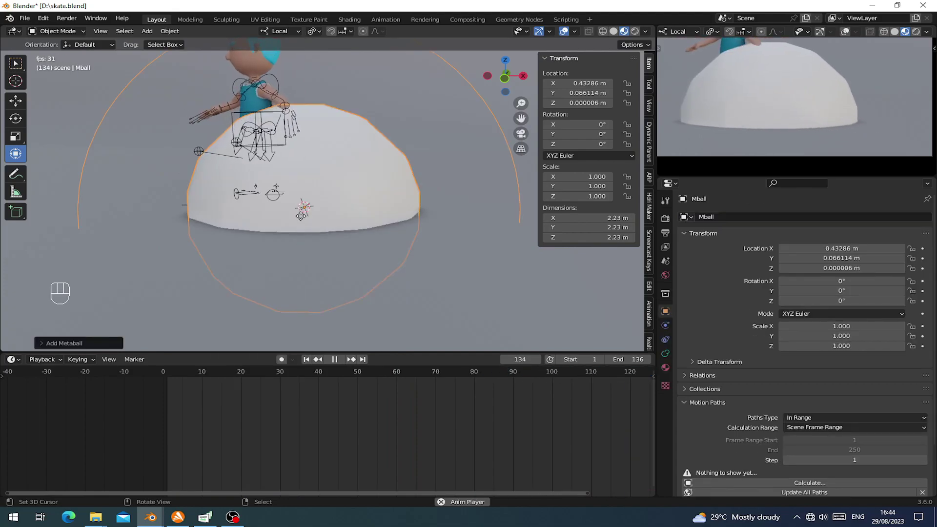
# Step: Move the metaball above and behind the character and scale it down to about 0.230
pyautogui.press('g')
pyautogui.click(356, 85)
pyautogui.press('s')
pyautogui.click(383, 146)
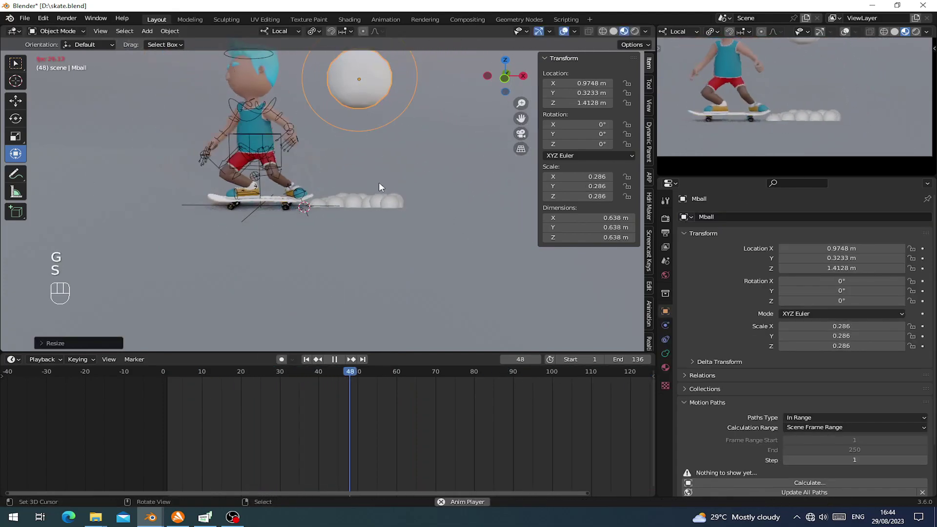
pyautogui.press('g')
pyautogui.click(395, 160)
pyautogui.press('s')
pyautogui.click(347, 192)
# Step: Render the cube's particles as Object, with the metaball as the instance object
pyautogui.scroll(4, 348, 193)
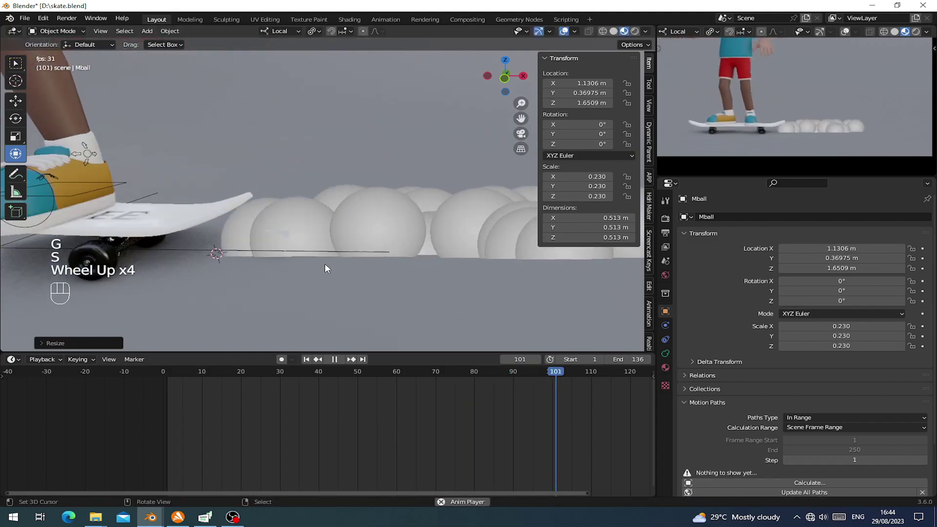
pyautogui.rightClick(275, 240)
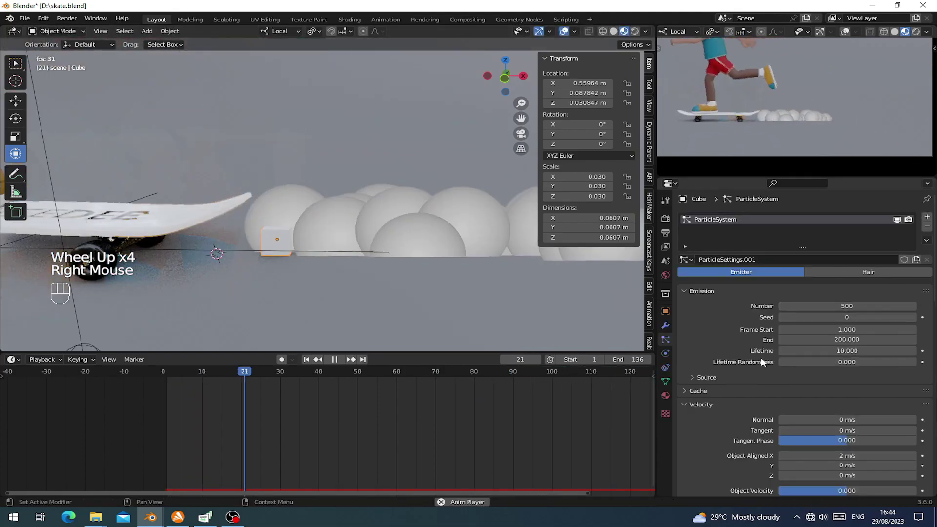
pyautogui.scroll(-4, 761, 361)
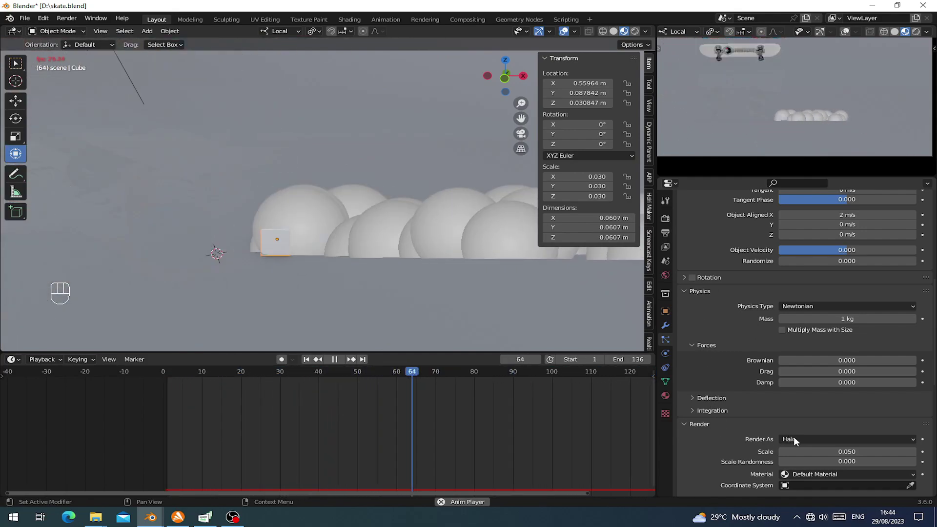
pyautogui.click(795, 439)
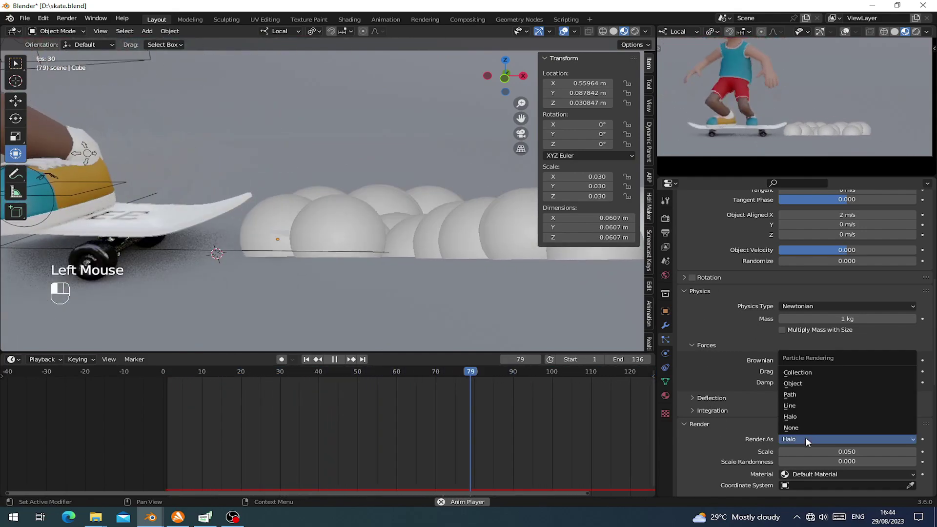
pyautogui.click(793, 383)
pyautogui.scroll(-2, 759, 413)
pyautogui.click(792, 413)
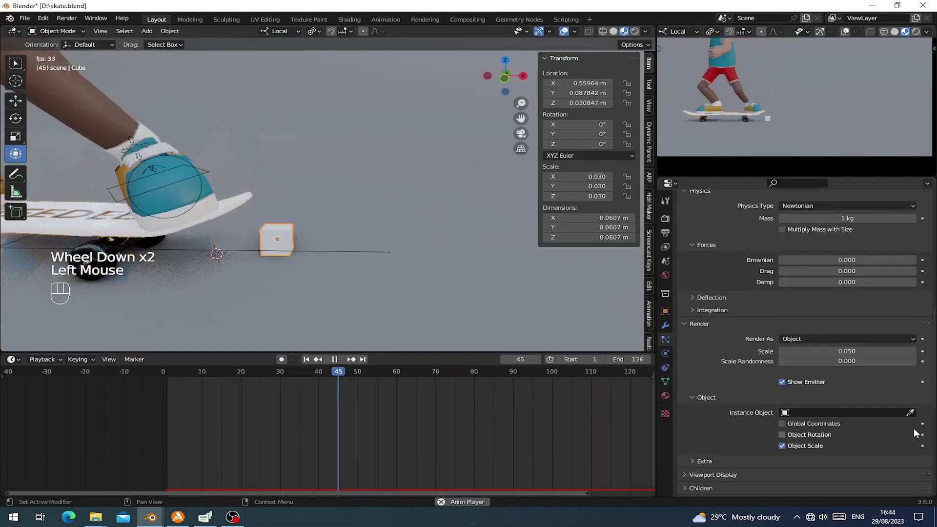
pyautogui.click(910, 412)
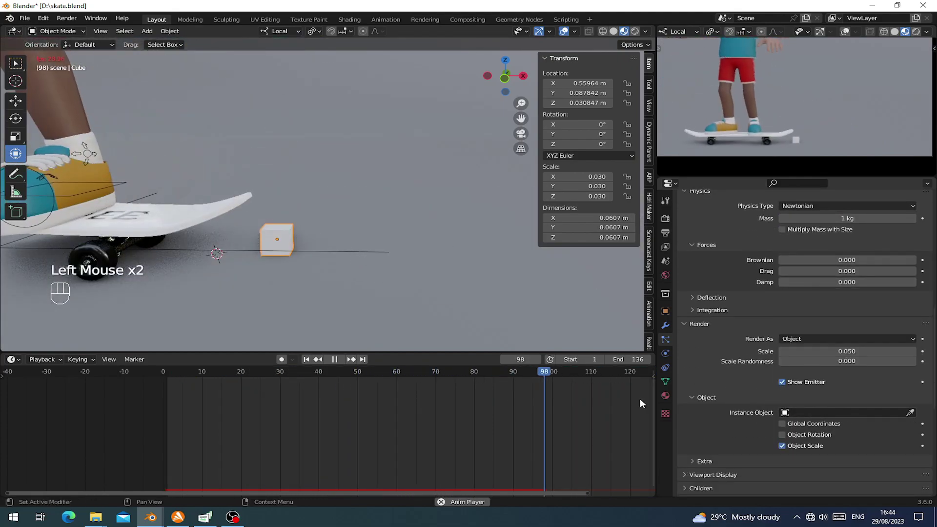
pyautogui.scroll(-3, 312, 253)
pyautogui.keyDown('shift'); pyautogui.moveTo(342, 195); pyautogui.dragTo(414, 212, button='middle'); pyautogui.keyUp('shift')
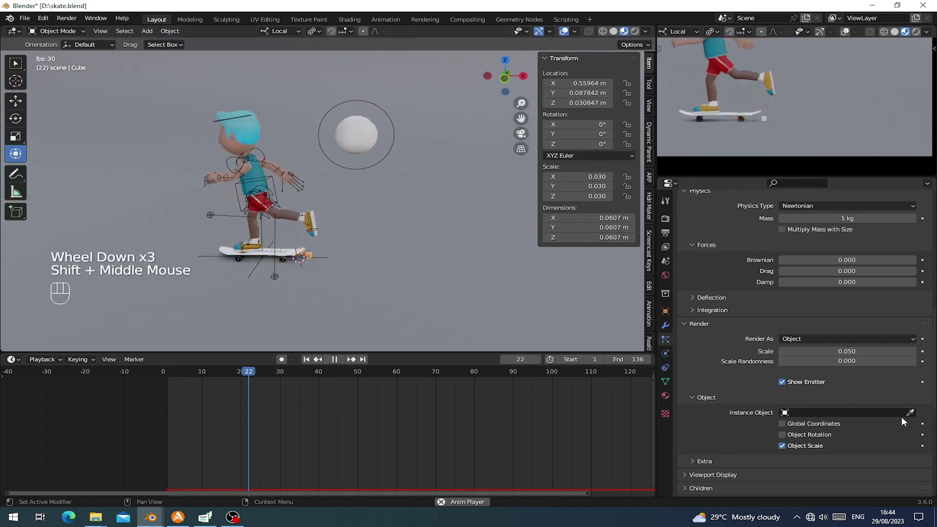
pyautogui.click(351, 129)
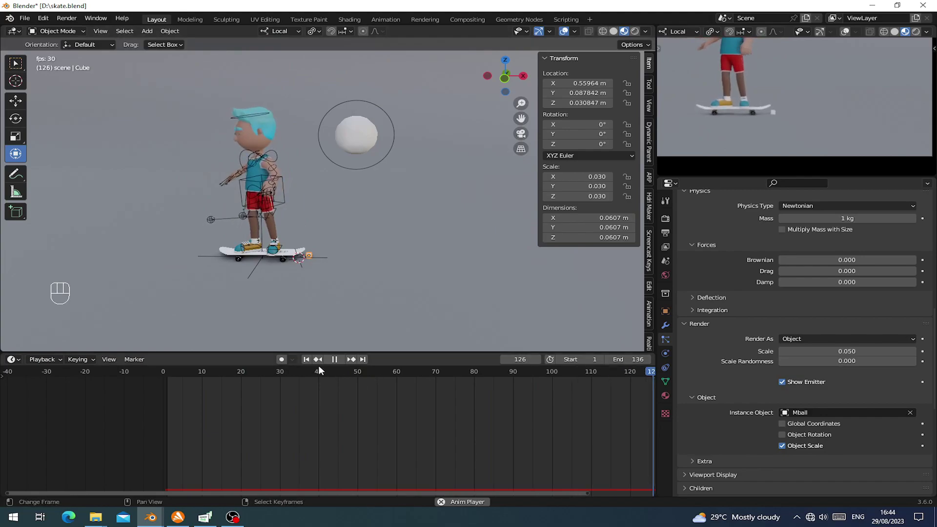
# Step: Set the particles' render scale to 0.550 and their scale randomness to 0.651
pyautogui.scroll(2, 337, 299)
pyautogui.keyDown('shift'); pyautogui.moveTo(336, 299); pyautogui.dragTo(376, 204, button='middle'); pyautogui.keyUp('shift')
pyautogui.scroll(2, 360, 249)
pyautogui.scroll(-2, 383, 257)
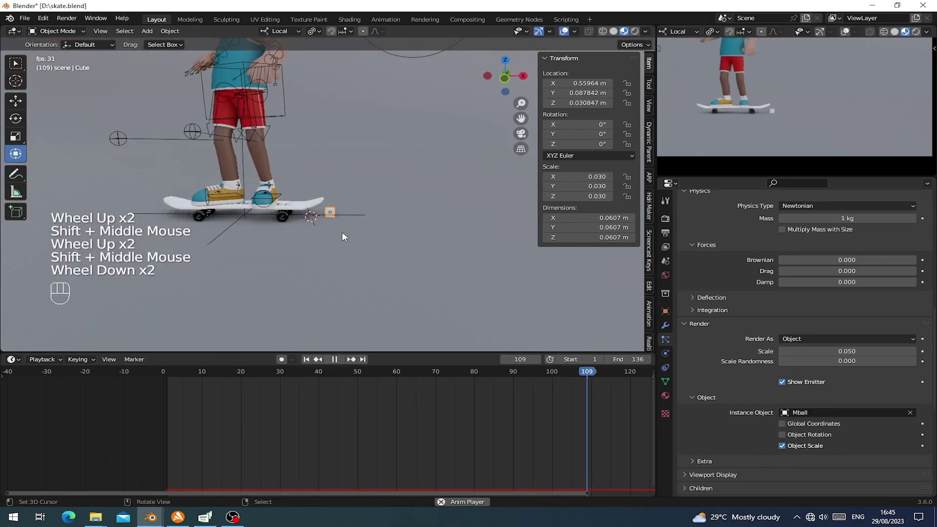
pyautogui.scroll(-2, 341, 234)
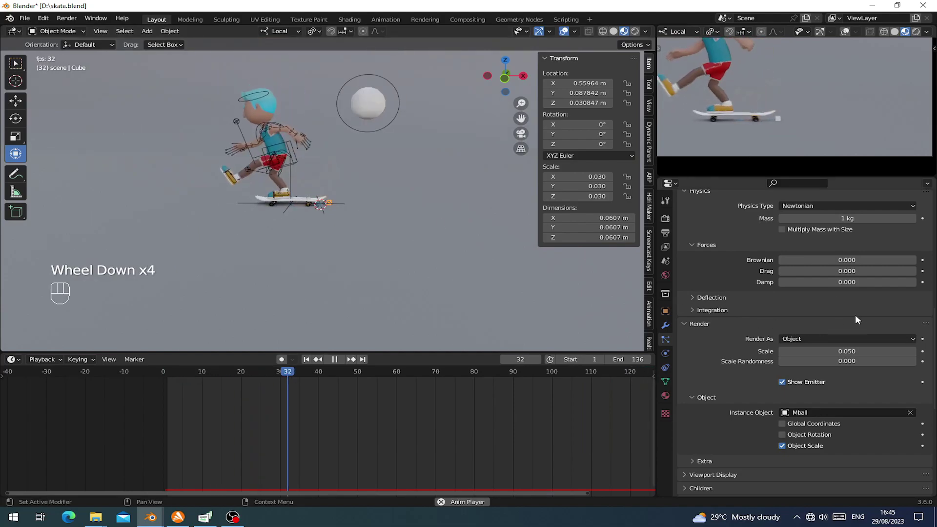
pyautogui.scroll(-3, 855, 315)
pyautogui.scroll(8, 727, 323)
pyautogui.scroll(-2, 729, 342)
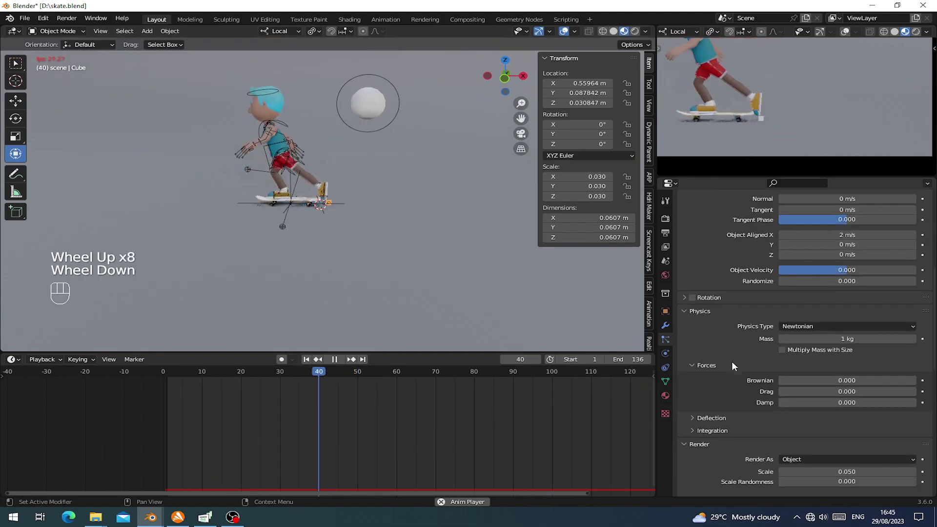
pyautogui.scroll(-1, 735, 391)
pyautogui.click(851, 412)
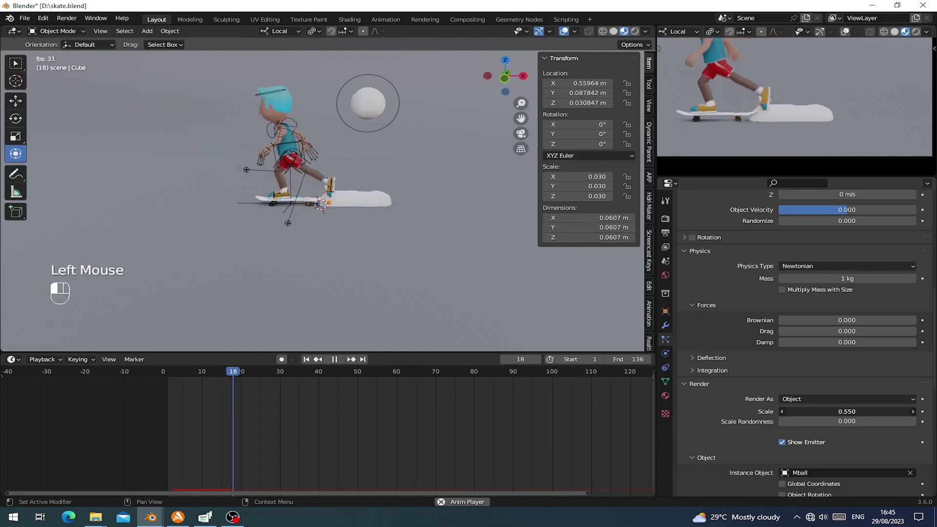
pyautogui.click(824, 426)
pyautogui.moveTo(830, 423); pyautogui.dragTo(904, 421)
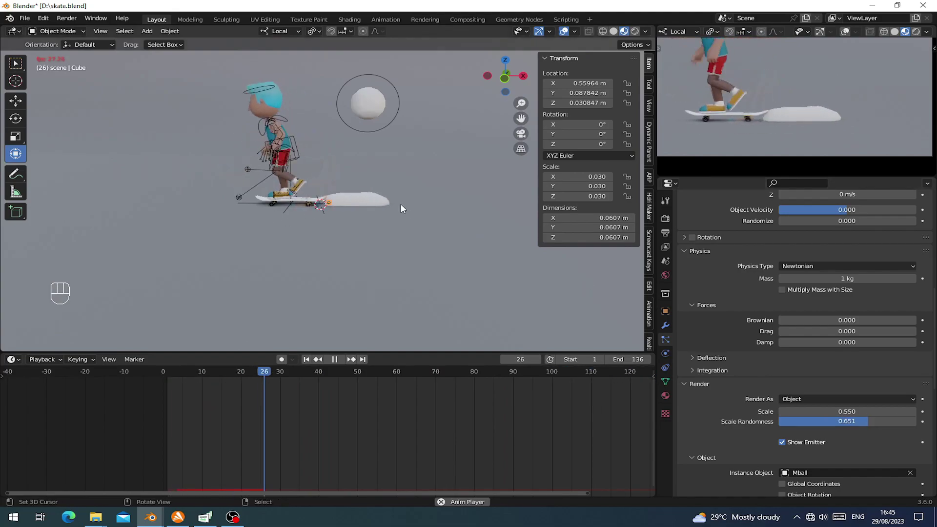
# Step: Raise the emission's object velocity and randomness so the particles scatter behind the board
pyautogui.scroll(2, 394, 201)
pyautogui.scroll(3, 762, 308)
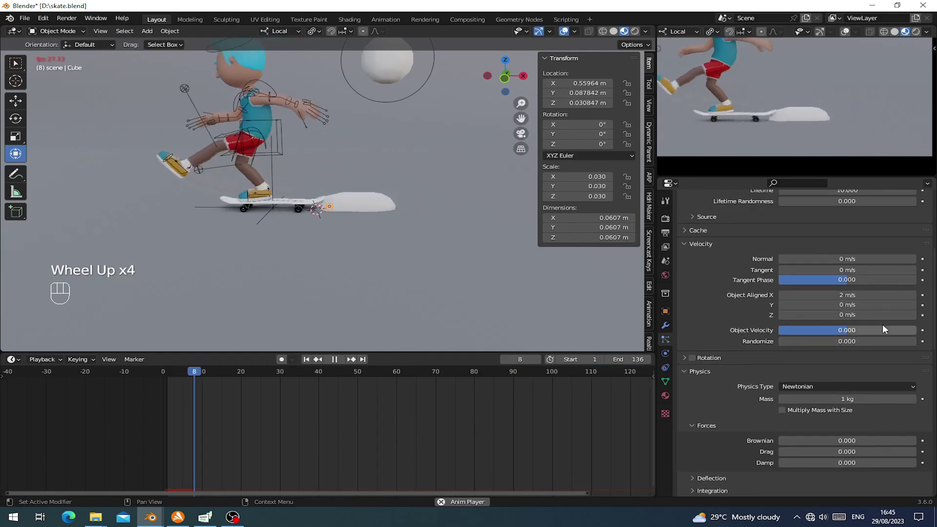
pyautogui.moveTo(845, 330)
pyautogui.mouseDown()
pyautogui.moveTo(856, 341)
pyautogui.moveTo(842, 337)
pyautogui.moveTo(847, 333)
pyautogui.mouseUp()
# Step: Select the metaball and set its viewport resolution to 0.1 m
pyautogui.rightClick(393, 68)
pyautogui.scroll(-2, 434, 175)
pyautogui.press('s')
pyautogui.rightClick(471, 218)
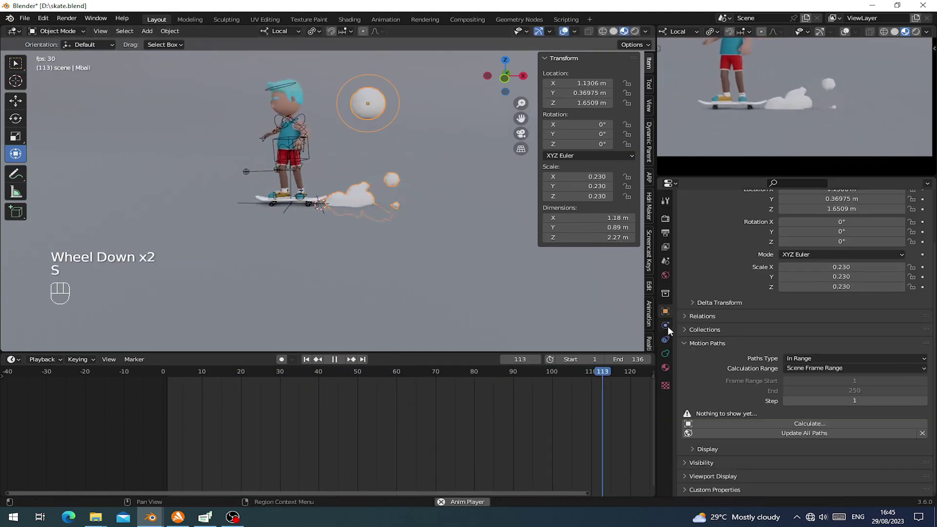
pyautogui.click(665, 339)
pyautogui.click(665, 354)
pyautogui.click(800, 248)
pyautogui.write('0.1')
pyautogui.press('Return')
# Step: Set the metaball's render resolution to 0.1 m
pyautogui.scroll(1, 331, 220)
pyautogui.scroll(2, 330, 219)
pyautogui.click(791, 259)
pyautogui.press('BackSpace')
pyautogui.write('0.1')
pyautogui.press('Return')
# Step: Try to rescale the metaball along its local Y axis
pyautogui.scroll(9, 458, 130)
pyautogui.click(311, 359)
pyautogui.scroll(-8, 354, 209)
pyautogui.scroll(-5, 355, 211)
pyautogui.moveTo(381, 131); pyautogui.dragTo(457, 158, button='middle')
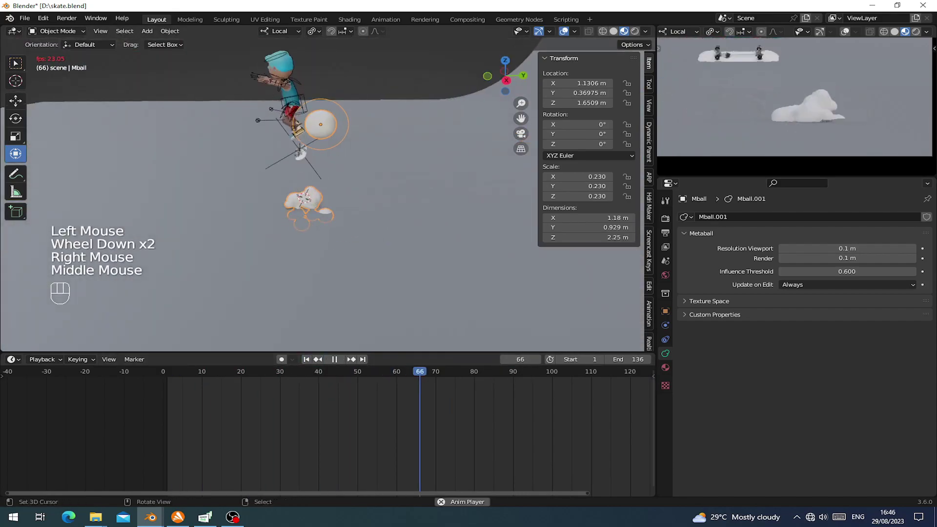
pyautogui.press('s')
pyautogui.press('y')
pyautogui.click(344, 122)
pyautogui.moveTo(351, 141); pyautogui.dragTo(434, 178, button='middle')
pyautogui.scroll(4, 434, 178)
pyautogui.hotkey('ctrl', 'z')
# Step: Flatten the metaball along its local X axis to a scale of about 0.061 and replay the animation from the start
pyautogui.press('s')
pyautogui.press('x')
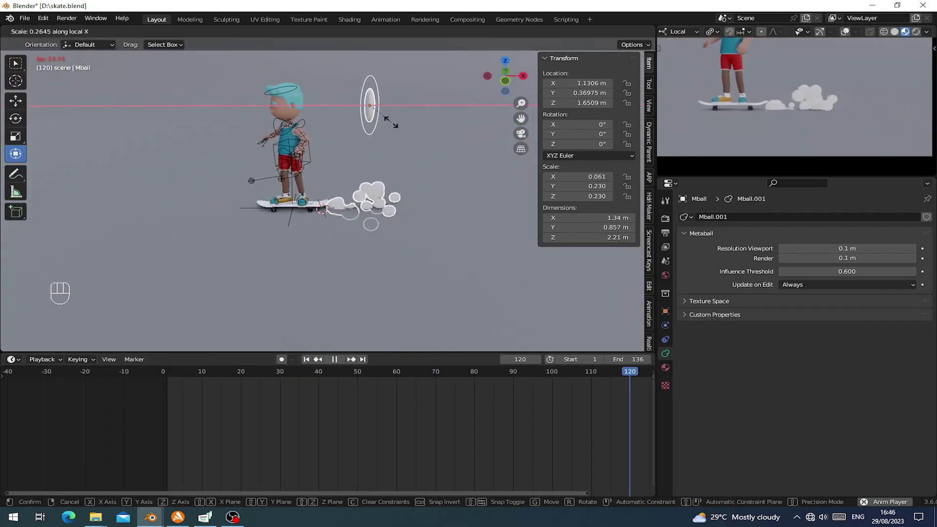
pyautogui.click(388, 121)
pyautogui.scroll(10, 382, 160)
pyautogui.click(310, 359)
pyautogui.click(310, 359)
# Step: Set the cube's particle object velocity to 0.145 and velocity randomness to 0.490
pyautogui.rightClick(343, 252)
pyautogui.click(308, 359)
pyautogui.scroll(-6, 389, 251)
pyautogui.click(665, 339)
pyautogui.scroll(-2, 761, 403)
pyautogui.scroll(2, 830, 361)
pyautogui.scroll(-3, 845, 424)
pyautogui.moveTo(851, 350)
pyautogui.mouseDown()
pyautogui.moveTo(807, 350)
pyautogui.moveTo(910, 350)
pyautogui.moveTo(856, 350)
pyautogui.mouseUp()
pyautogui.moveTo(854, 361); pyautogui.dragTo(815, 362)
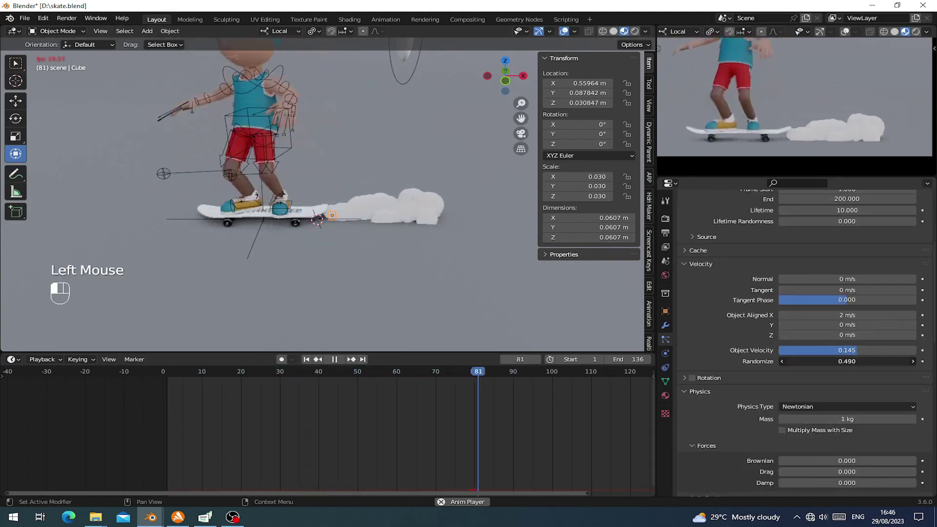
# Step: Move the flattened metaball farther up and away from the character
pyautogui.scroll(-3, 335, 275)
pyautogui.rightClick(376, 146)
pyautogui.scroll(-5, 413, 131)
pyautogui.keyDown('shift'); pyautogui.moveTo(330, 244); pyautogui.dragTo(361, 191, button='middle'); pyautogui.keyUp('shift')
pyautogui.press('g')
pyautogui.click(380, 166)
pyautogui.scroll(3, 364, 180)
pyautogui.scroll(-3, 468, 132)
pyautogui.scroll(2, 482, 124)
pyautogui.scroll(-1, 468, 142)
# Step: Hide the emitter cube in the particle system's render settings
pyautogui.rightClick(458, 155)
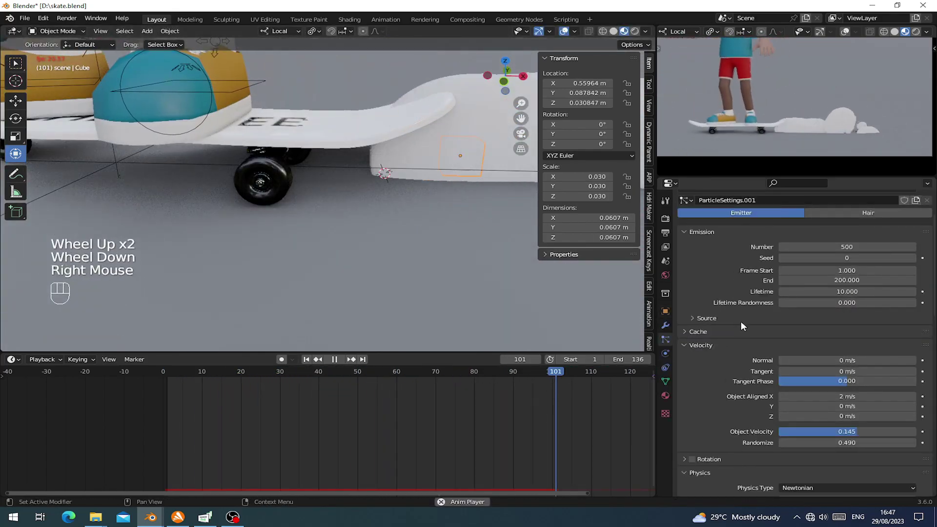
pyautogui.scroll(-7, 741, 319)
pyautogui.click(782, 424)
pyautogui.scroll(-2, 473, 181)
pyautogui.keyDown('shift'); pyautogui.moveTo(472, 181); pyautogui.dragTo(374, 191, button='middle'); pyautogui.keyUp('shift')
pyautogui.scroll(-1, 413, 181)
pyautogui.scroll(3, 680, 307)
pyautogui.scroll(-4, 415, 195)
# Step: Try different lifetime and lifetime randomness values for the particles
pyautogui.scroll(2, 772, 302)
pyautogui.moveTo(804, 241); pyautogui.dragTo(847, 241)
pyautogui.moveTo(844, 231)
pyautogui.mouseDown()
pyautogui.moveTo(864, 230)
pyautogui.moveTo(844, 231)
pyautogui.mouseUp()
pyautogui.scroll(2, 742, 340)
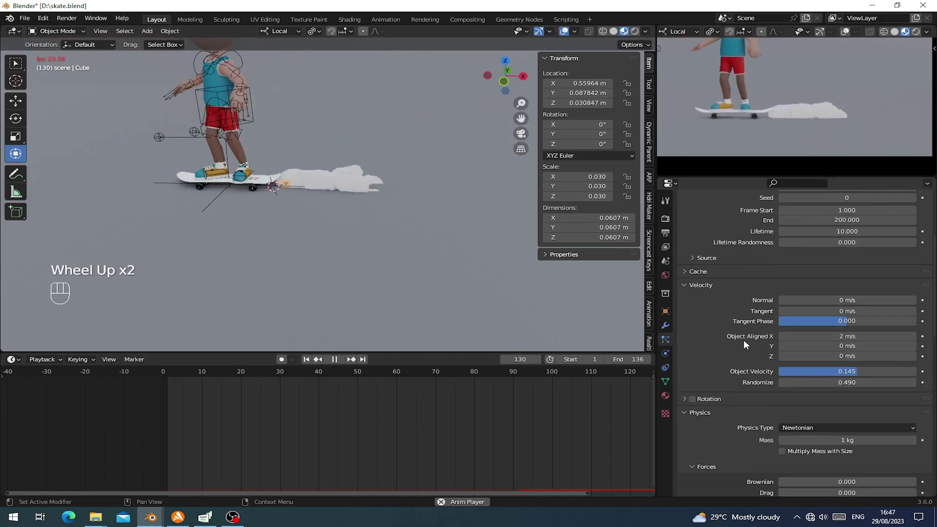
# Step: Scrub the timeline to frame 61 to inspect the particle cloud while the skateboard is in the air
pyautogui.scroll(-4, 738, 322)
pyautogui.scroll(-3, 733, 355)
pyautogui.scroll(1, 296, 269)
pyautogui.click(219, 391)
pyautogui.moveTo(219, 390); pyautogui.dragTo(401, 396)
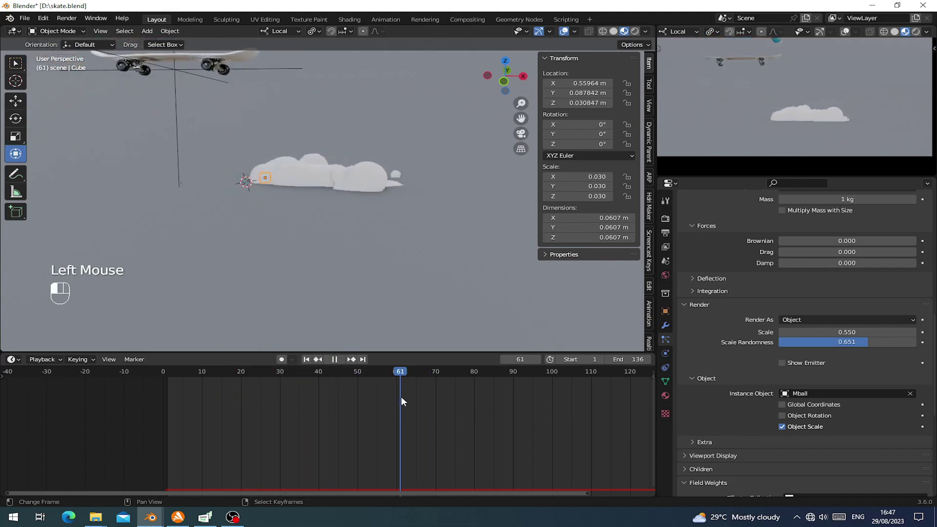
# Step: Insert location, rotation and scale keyframes for the emitter cube at frame 57, where the skateboard leaves the ground
pyautogui.press('Left')
pyautogui.press('Left')
pyautogui.press('Left')
pyautogui.press('Left')
pyautogui.press('Left')
pyautogui.press('Left')
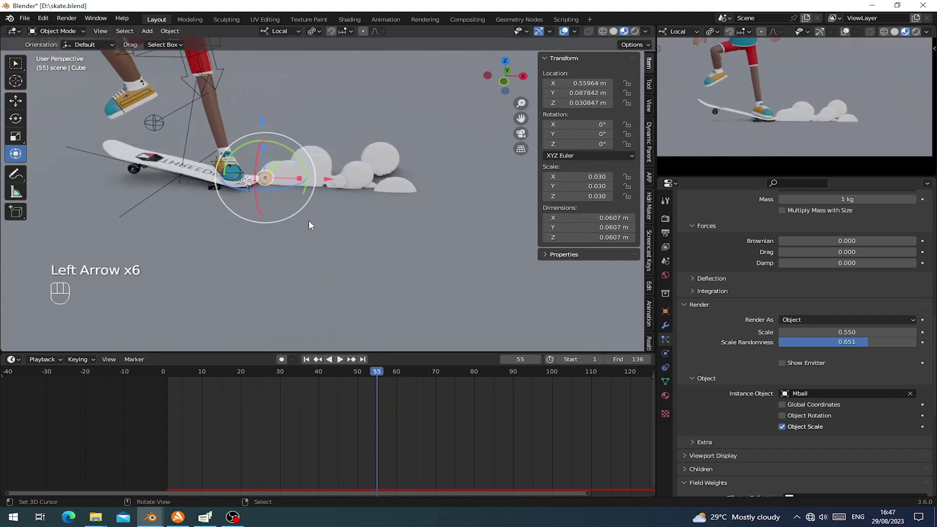
pyautogui.press('Right')
pyautogui.press('Right')
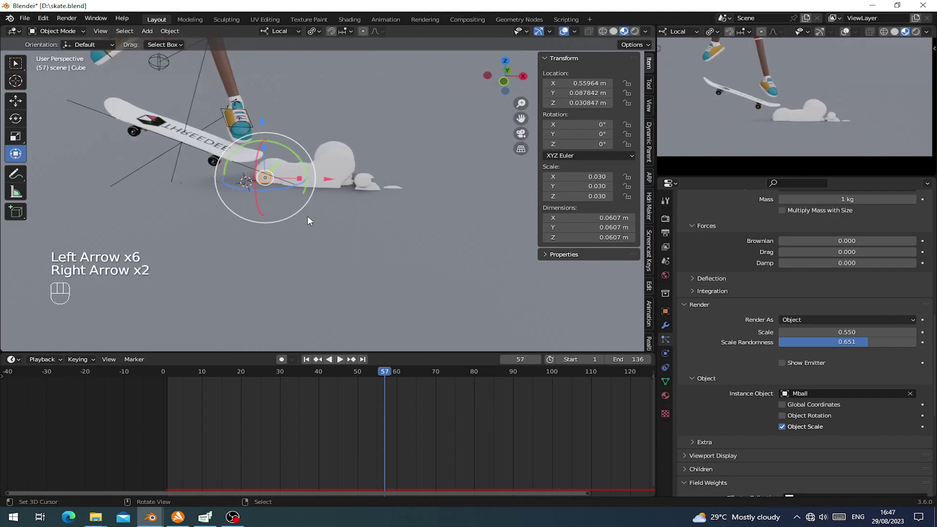
pyautogui.press('Left')
pyautogui.press('Right')
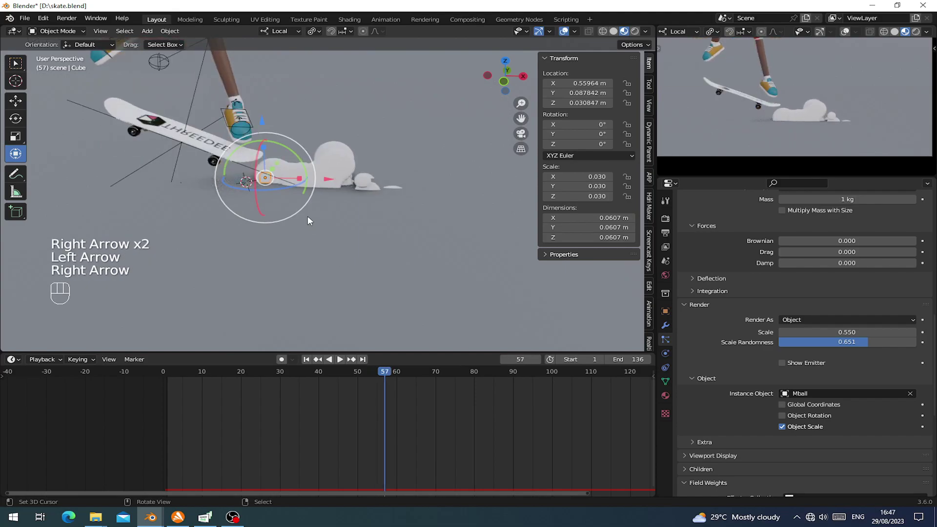
pyautogui.press('i')
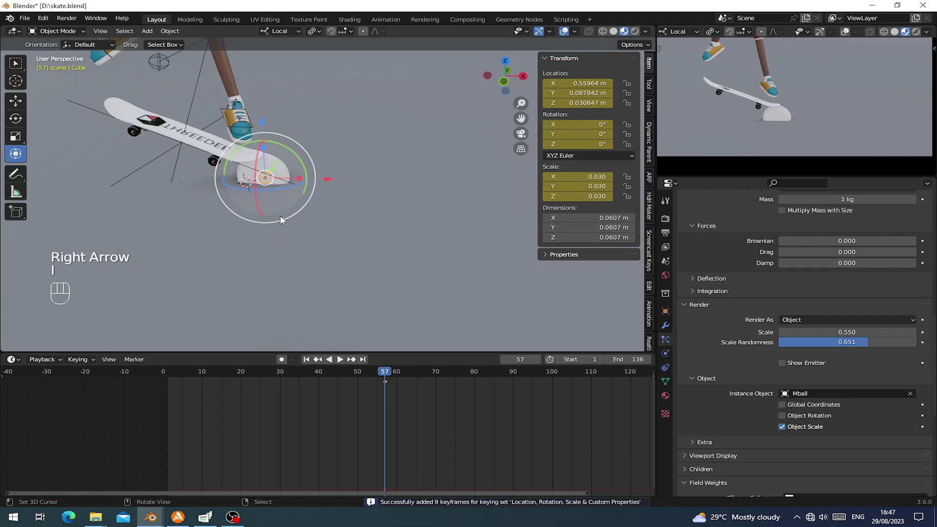
# Step: At frame 67, move the emitter cube along X to about 3.62 m, out of the camera view, and keyframe it
pyautogui.press('Right')
pyautogui.press('Right')
pyautogui.press('Right')
pyautogui.press('Right')
pyautogui.press('Right')
pyautogui.press('Right')
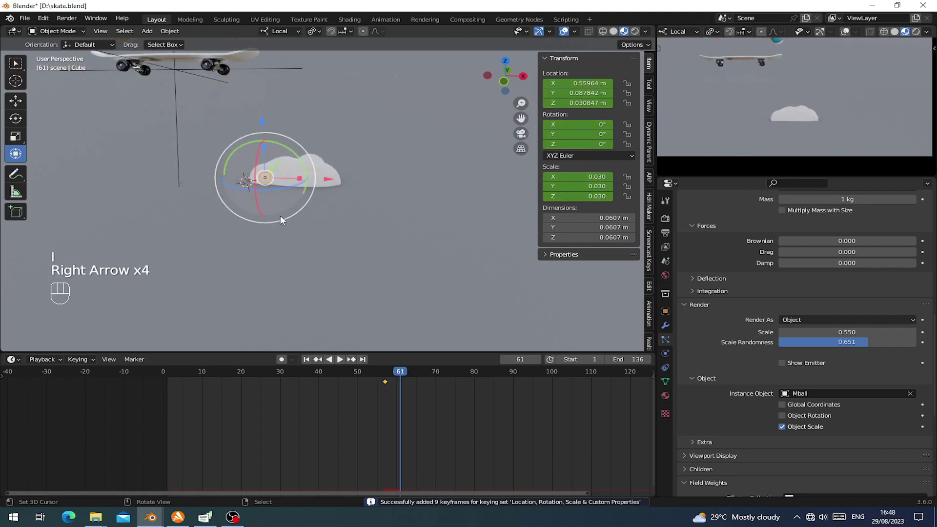
pyautogui.press('Right')
pyautogui.press('Right')
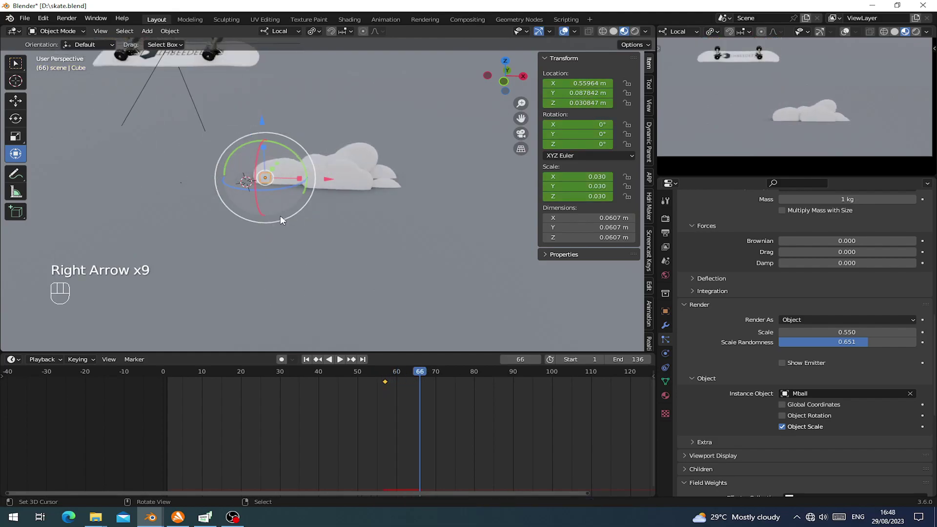
pyautogui.press('Right')
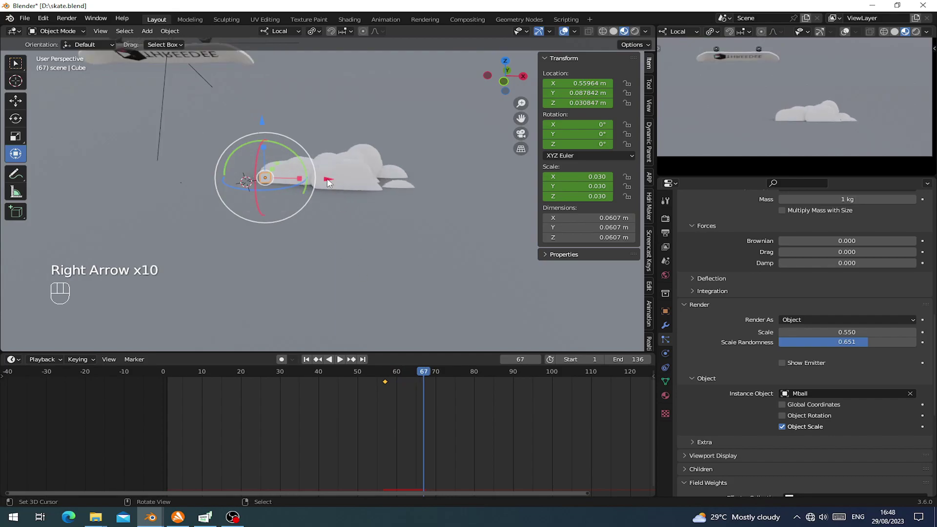
pyautogui.moveTo(327, 180); pyautogui.dragTo(156, 224)
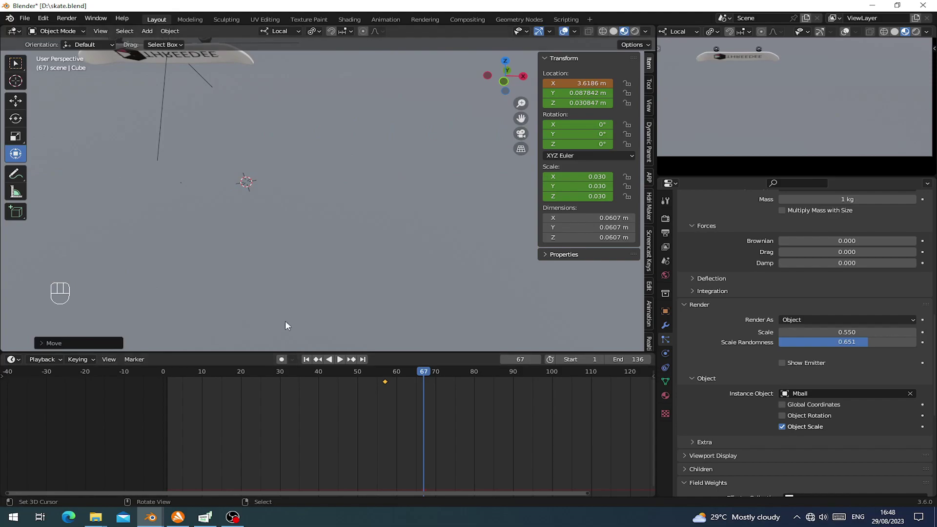
pyautogui.press('i')
# Step: Play back the animation around the jump to check how the smoke behaves between the emitter's keyframes
pyautogui.click(353, 374)
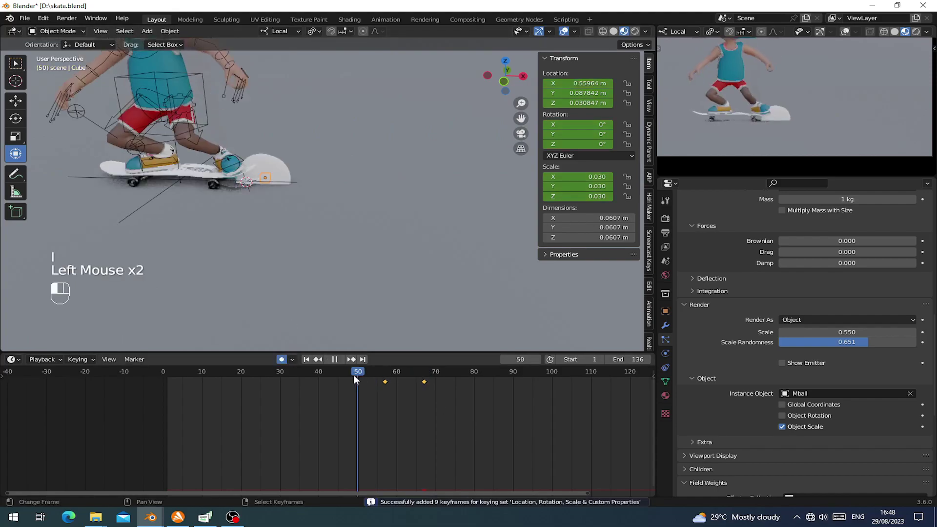
pyautogui.press('space')
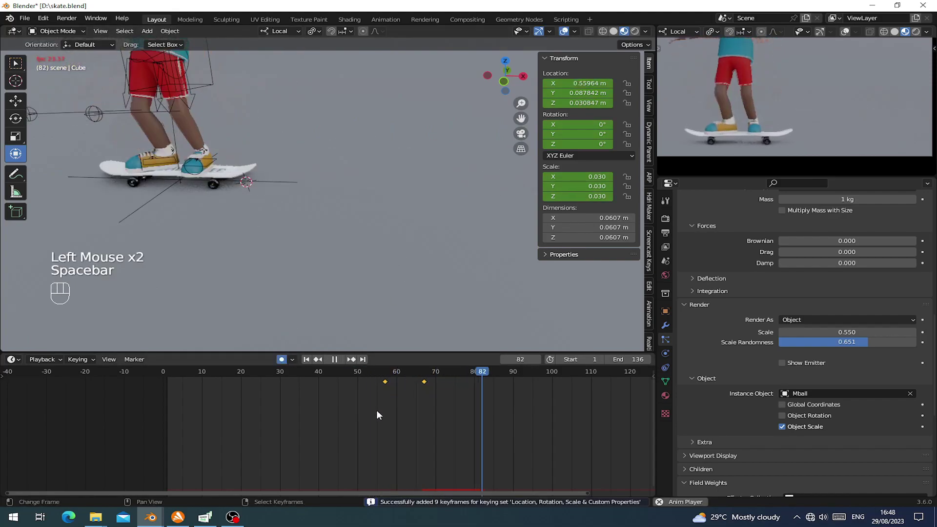
pyautogui.click(340, 373)
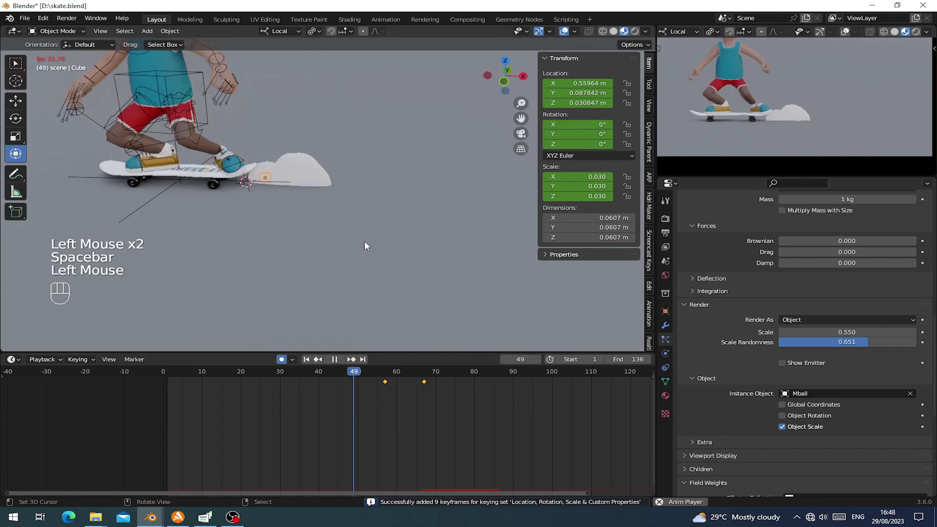
pyautogui.click(228, 421)
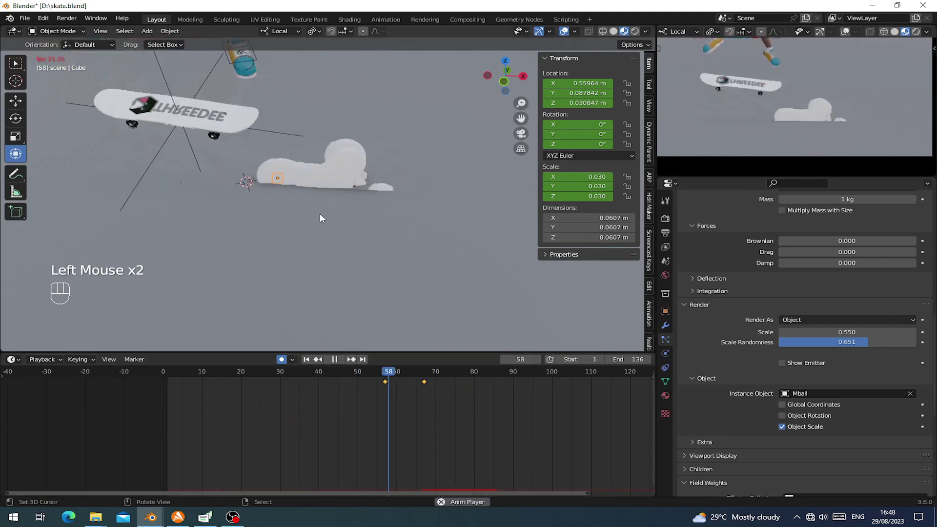
pyautogui.click(318, 405)
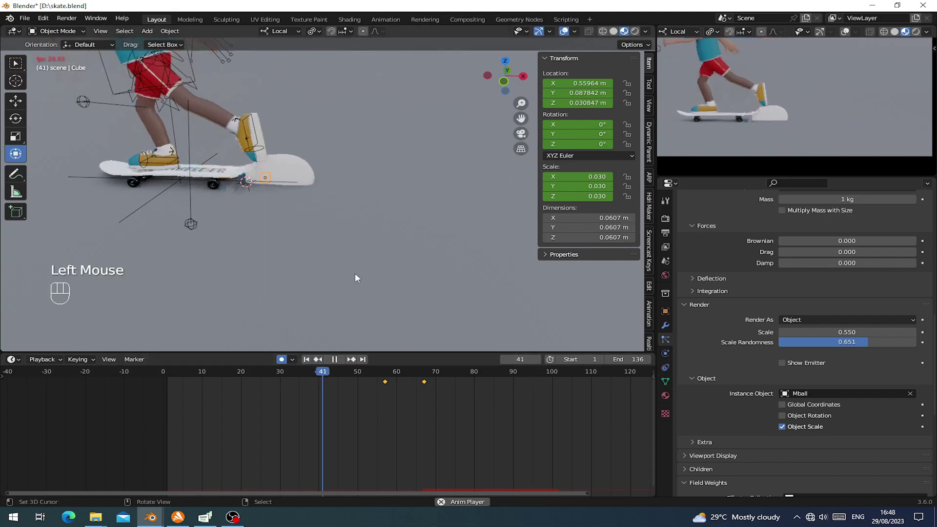
pyautogui.scroll(-1, 356, 268)
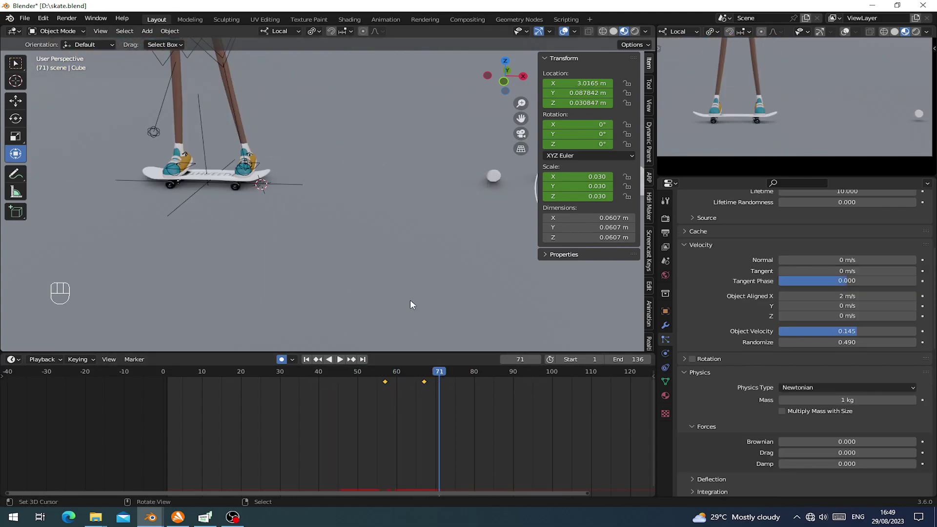
# Step: Keyframe the emitter cube's distant position at frame 71 and paste a copy of its frame 57 keyframe at frame 72
pyautogui.press('i')
pyautogui.press('Right')
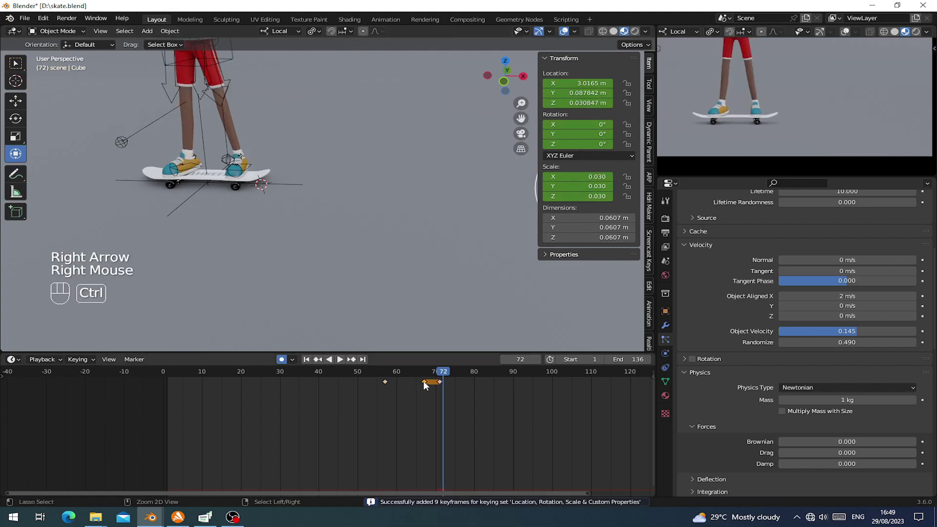
pyautogui.rightClick(382, 385)
pyautogui.hotkey('ctrl', 'c')
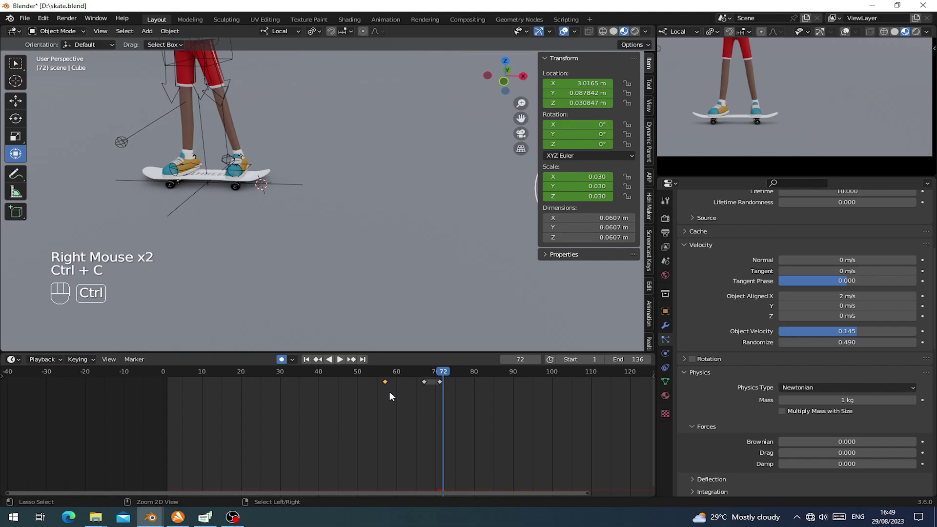
pyautogui.hotkey('ctrl', 'v')
# Step: Play the whole animation and check the smoke trail before, during and after the jump, including in the camera view
pyautogui.click(383, 393)
pyautogui.press('space')
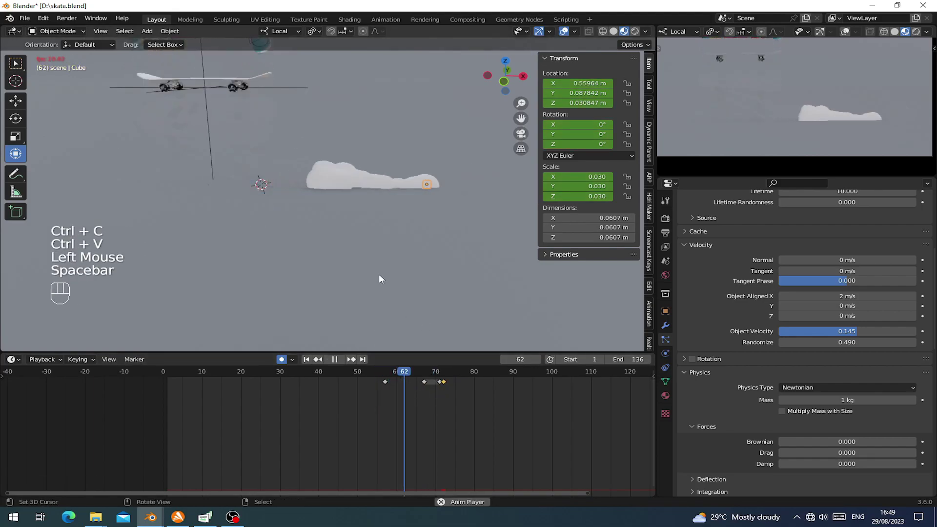
pyautogui.scroll(-2, 379, 274)
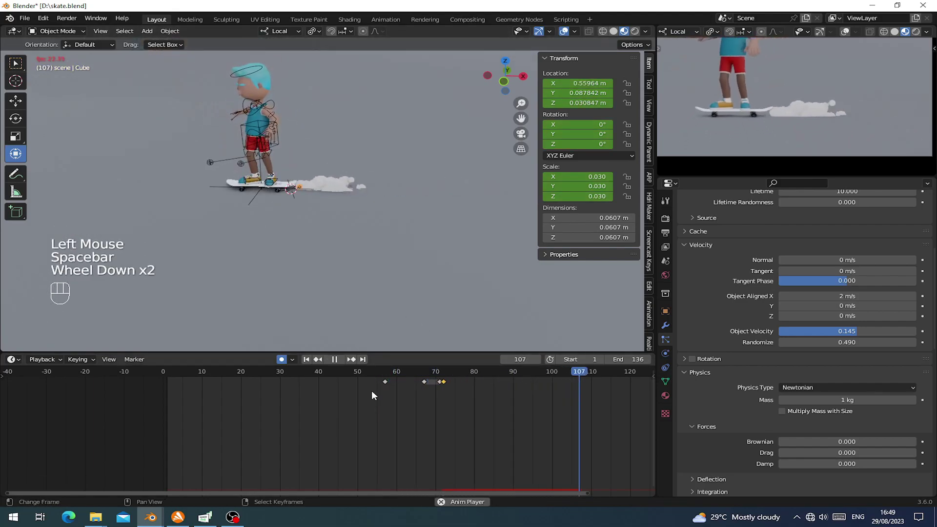
pyautogui.scroll(-1, 862, 161)
pyautogui.keyDown('shift'); pyautogui.moveTo(862, 161); pyautogui.dragTo(816, 124, button='middle'); pyautogui.keyUp('shift')
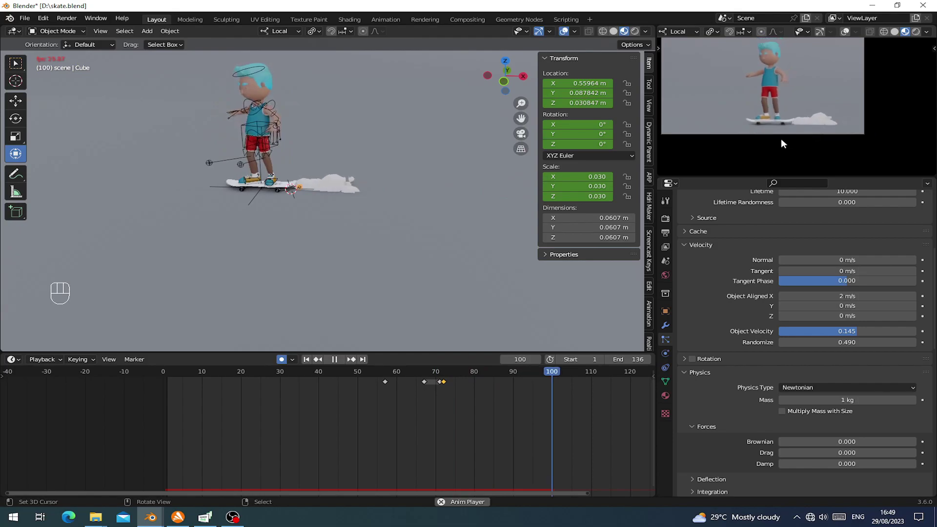
pyautogui.click(354, 415)
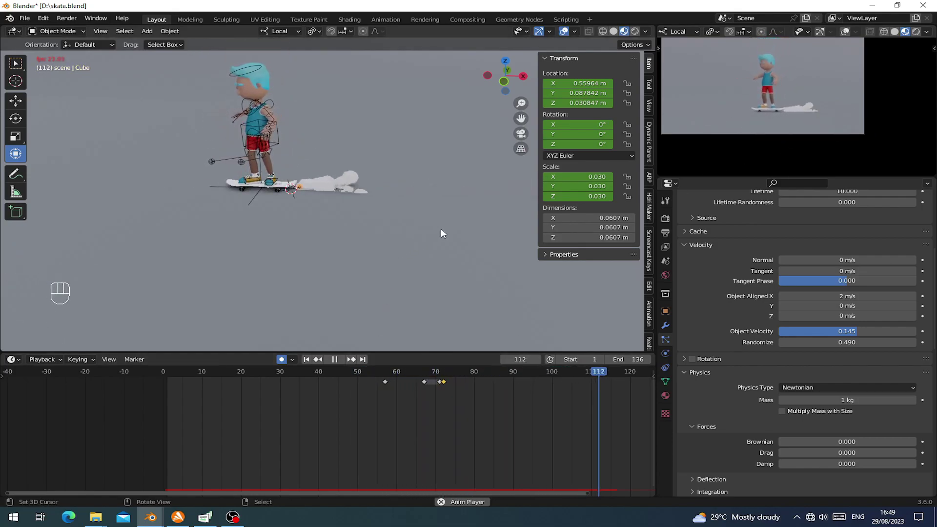
# Step: Try different seed values for the smoke particle emission, including 4 and 77, and set it to 79 during playback
pyautogui.scroll(4, 714, 197)
pyautogui.scroll(1, 713, 197)
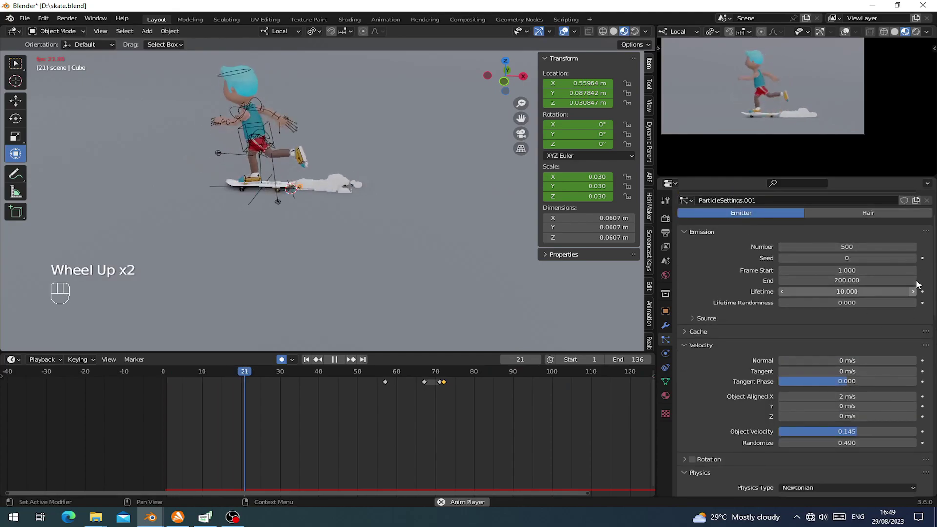
pyautogui.click(913, 257)
pyautogui.click(912, 258)
pyautogui.click(912, 257)
pyautogui.click(912, 258)
pyautogui.click(368, 414)
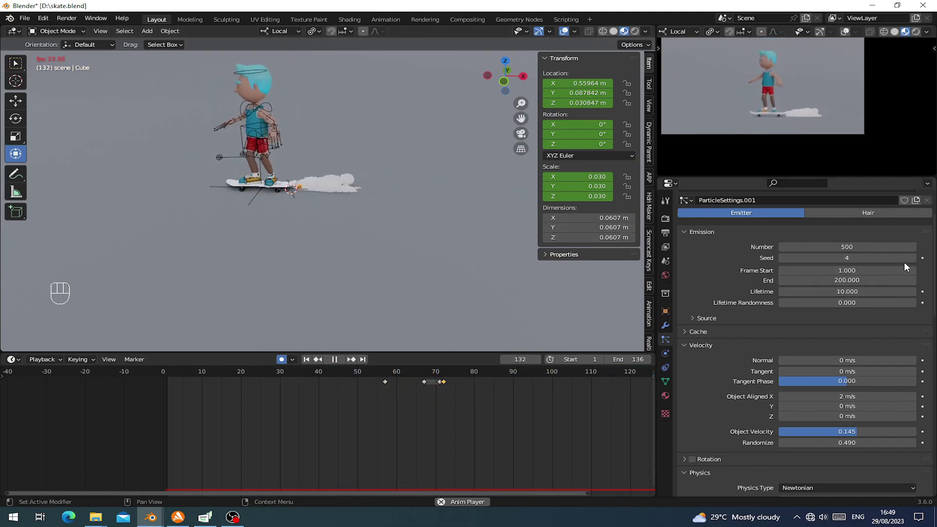
pyautogui.moveTo(906, 259); pyautogui.dragTo(929, 258)
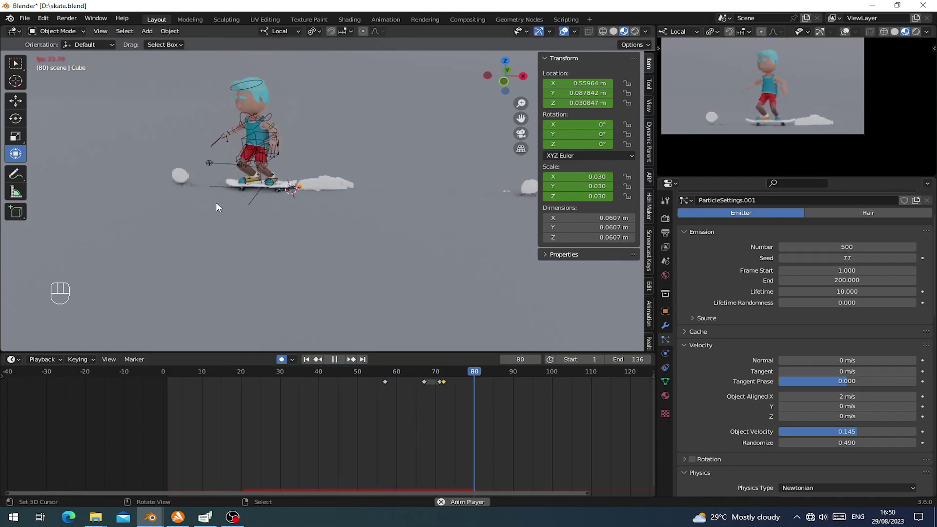
pyautogui.doubleClick(913, 258)
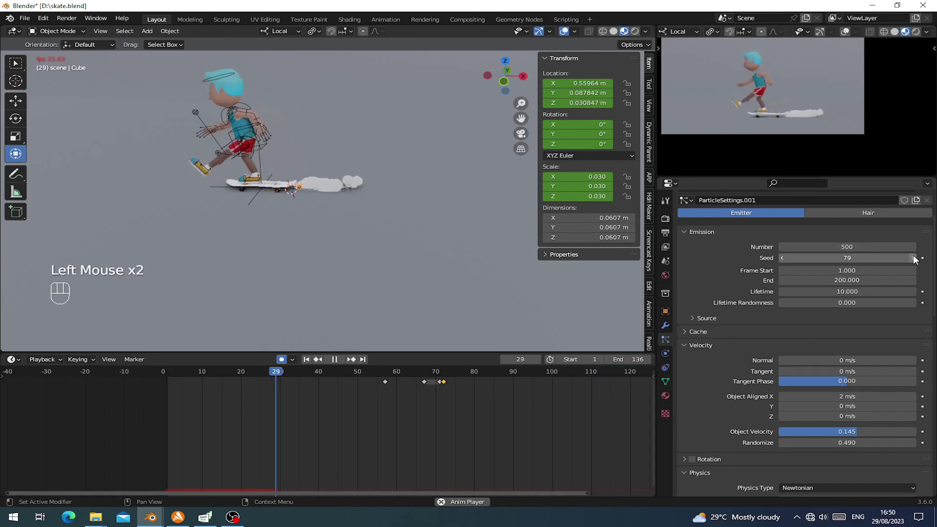